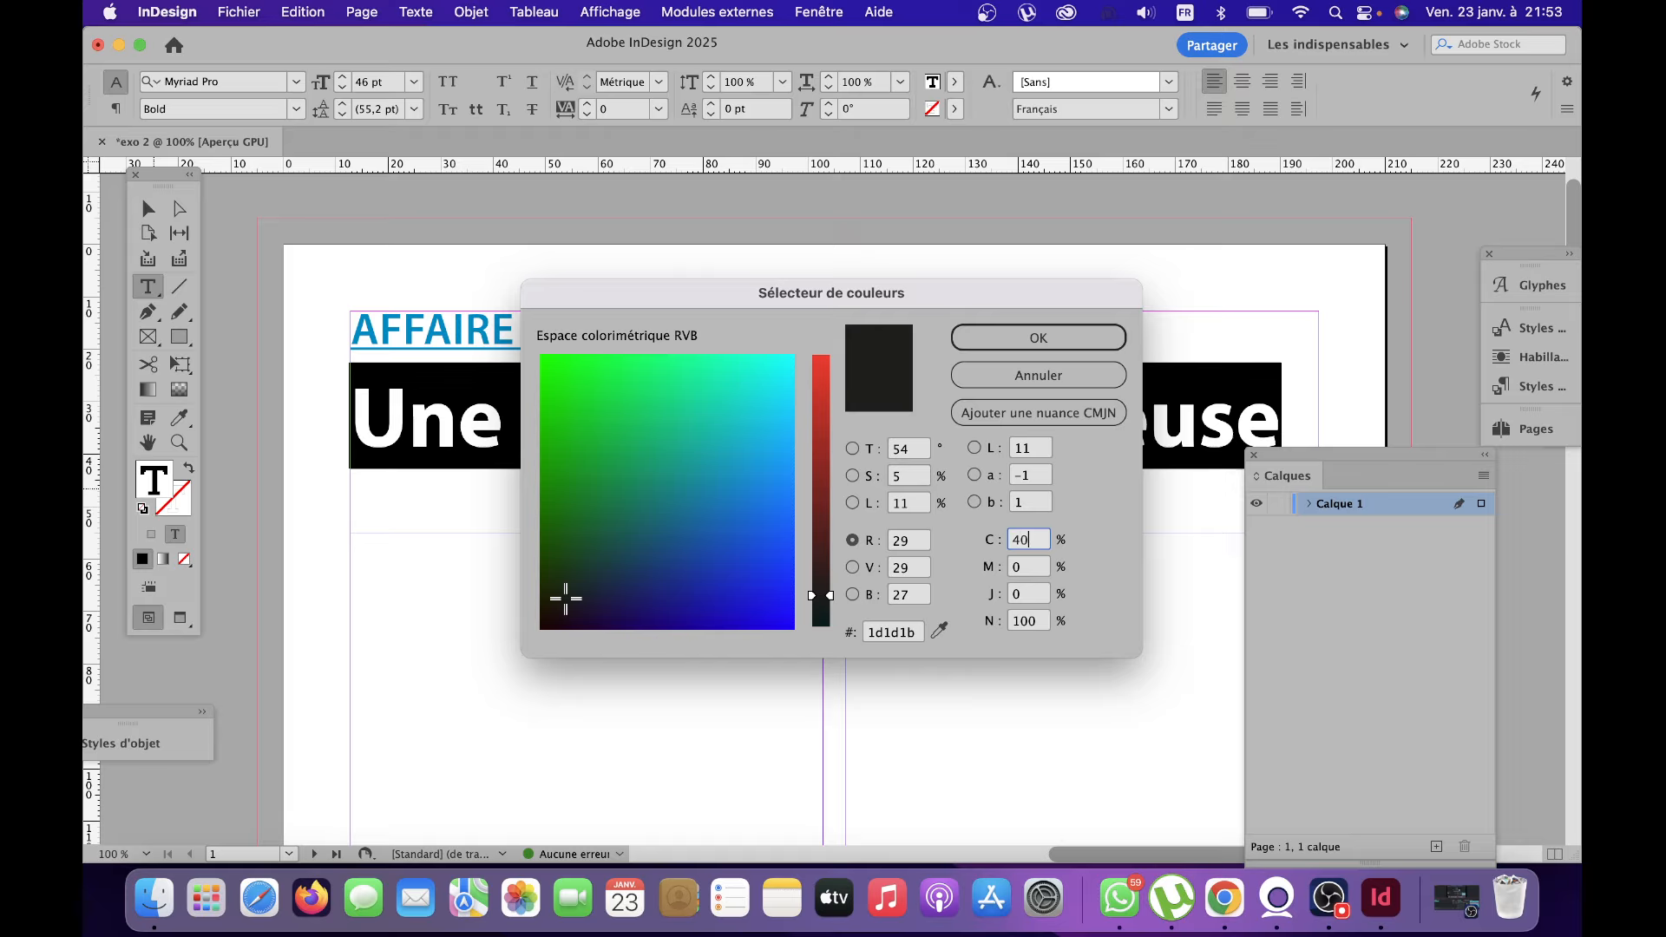
# Set the headline's text color to C 40, M 0, J 0, N 80 and apply it.
pyautogui.click(1040, 622)
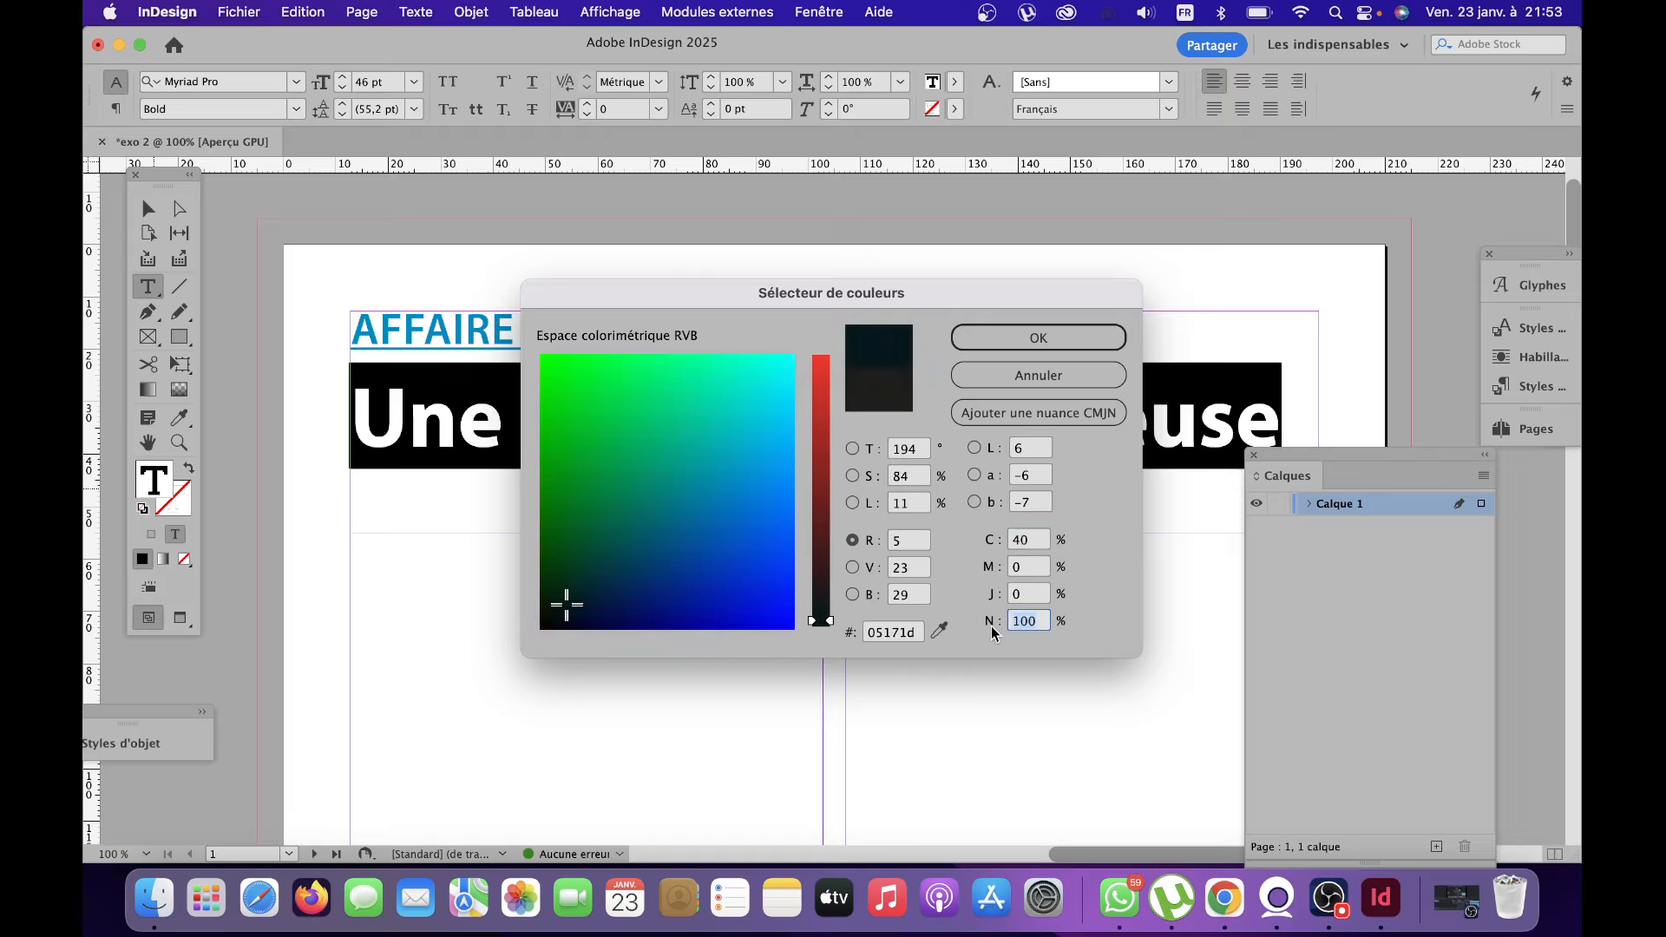
pyautogui.write('80')
pyautogui.click(899, 633)
pyautogui.click(1076, 345)
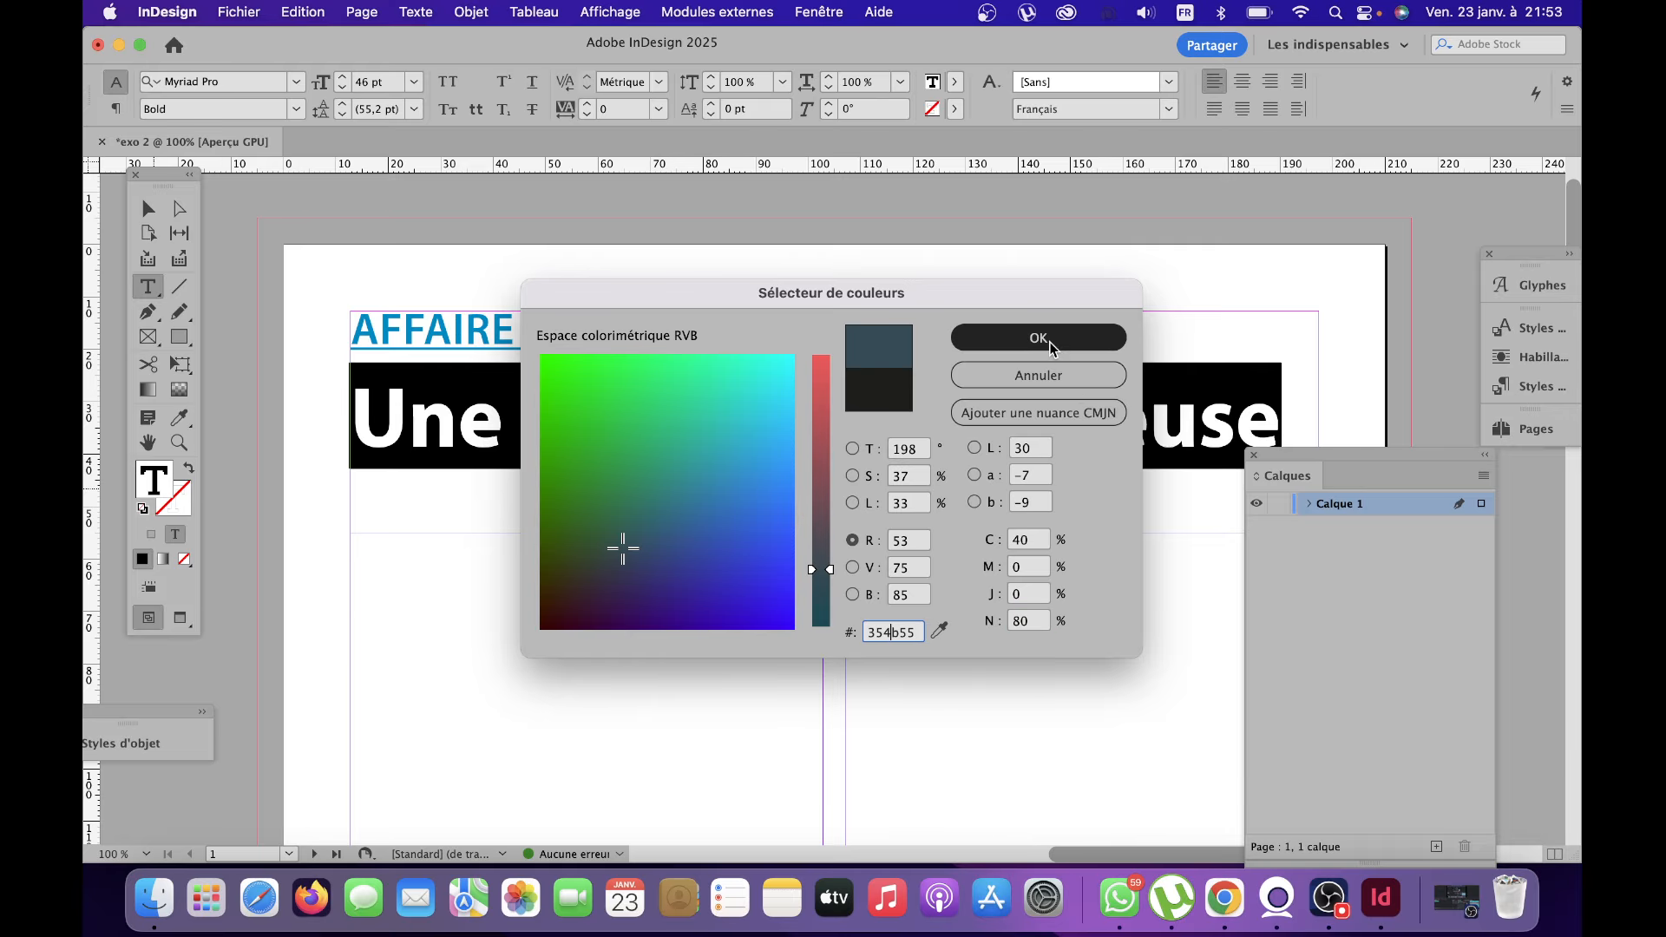
pyautogui.click(503, 439)
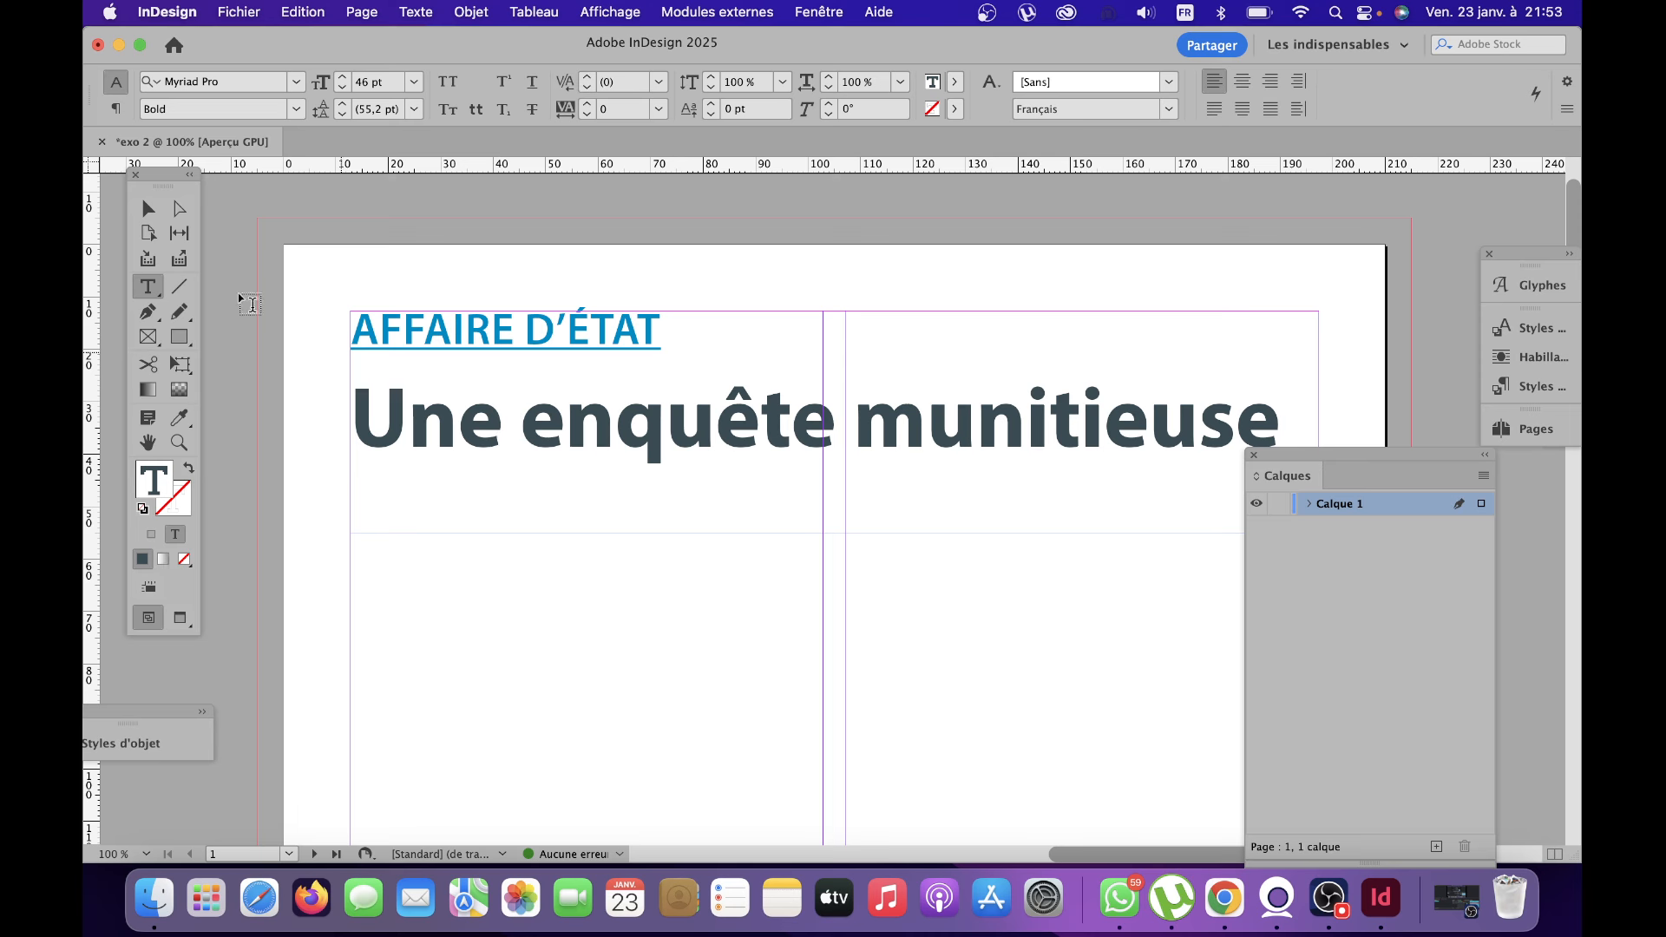
# Shorten the headline text frame to about 30.4 mm high, ending just below the text.
pyautogui.click(148, 208)
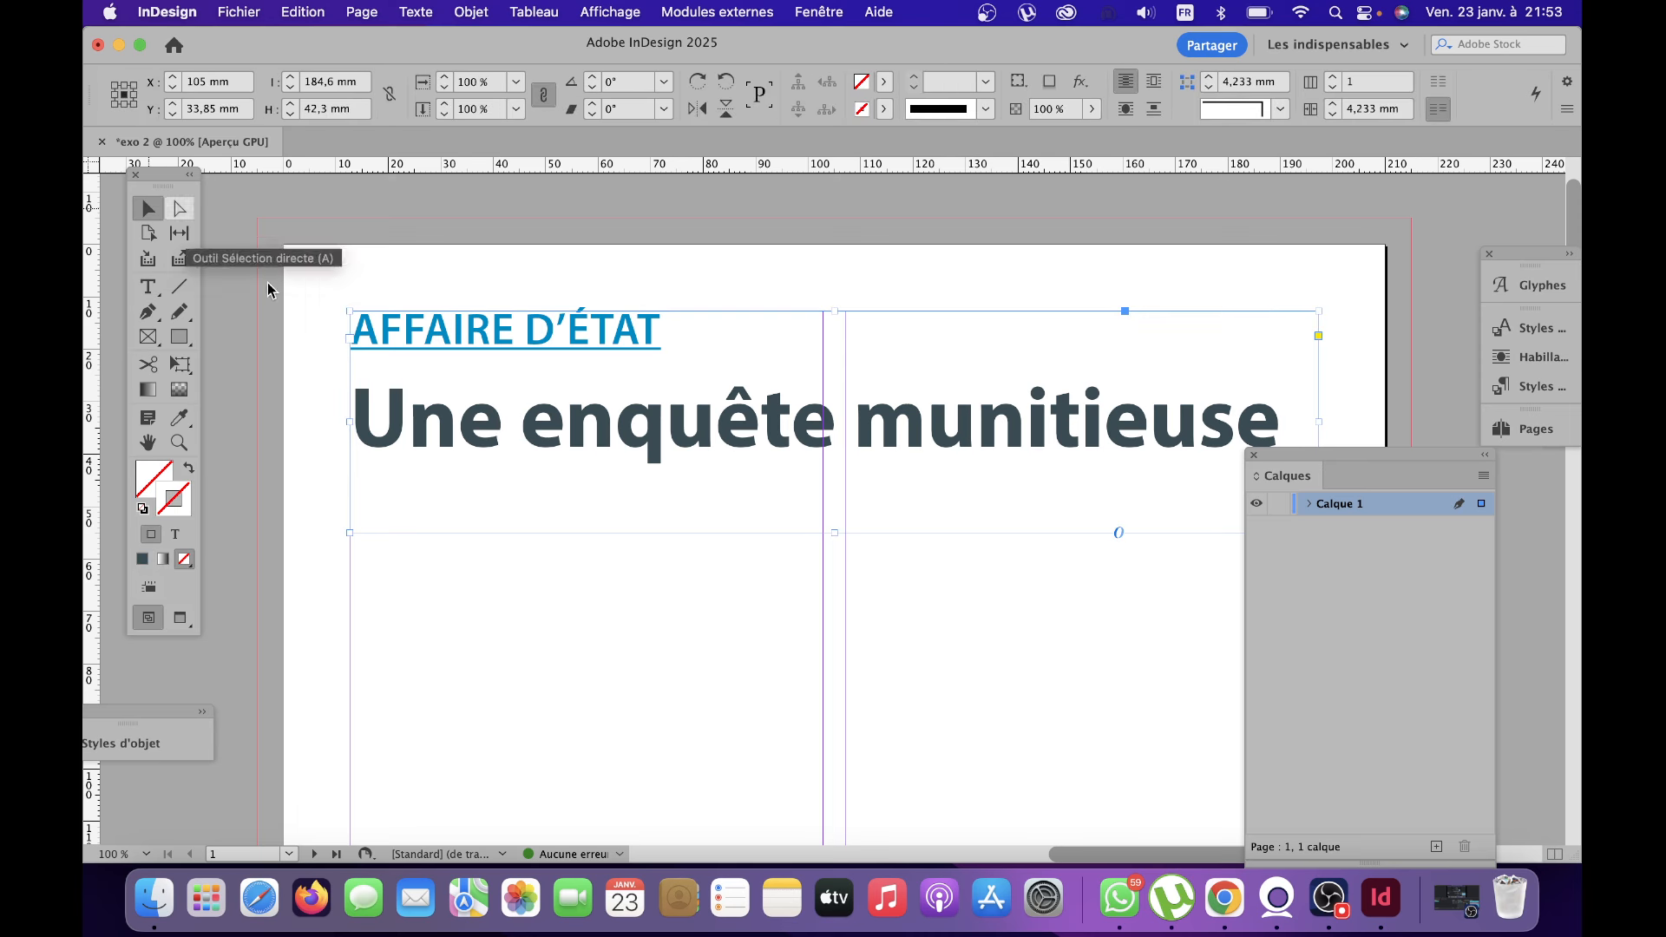
pyautogui.moveTo(837, 533); pyautogui.dragTo(826, 469)
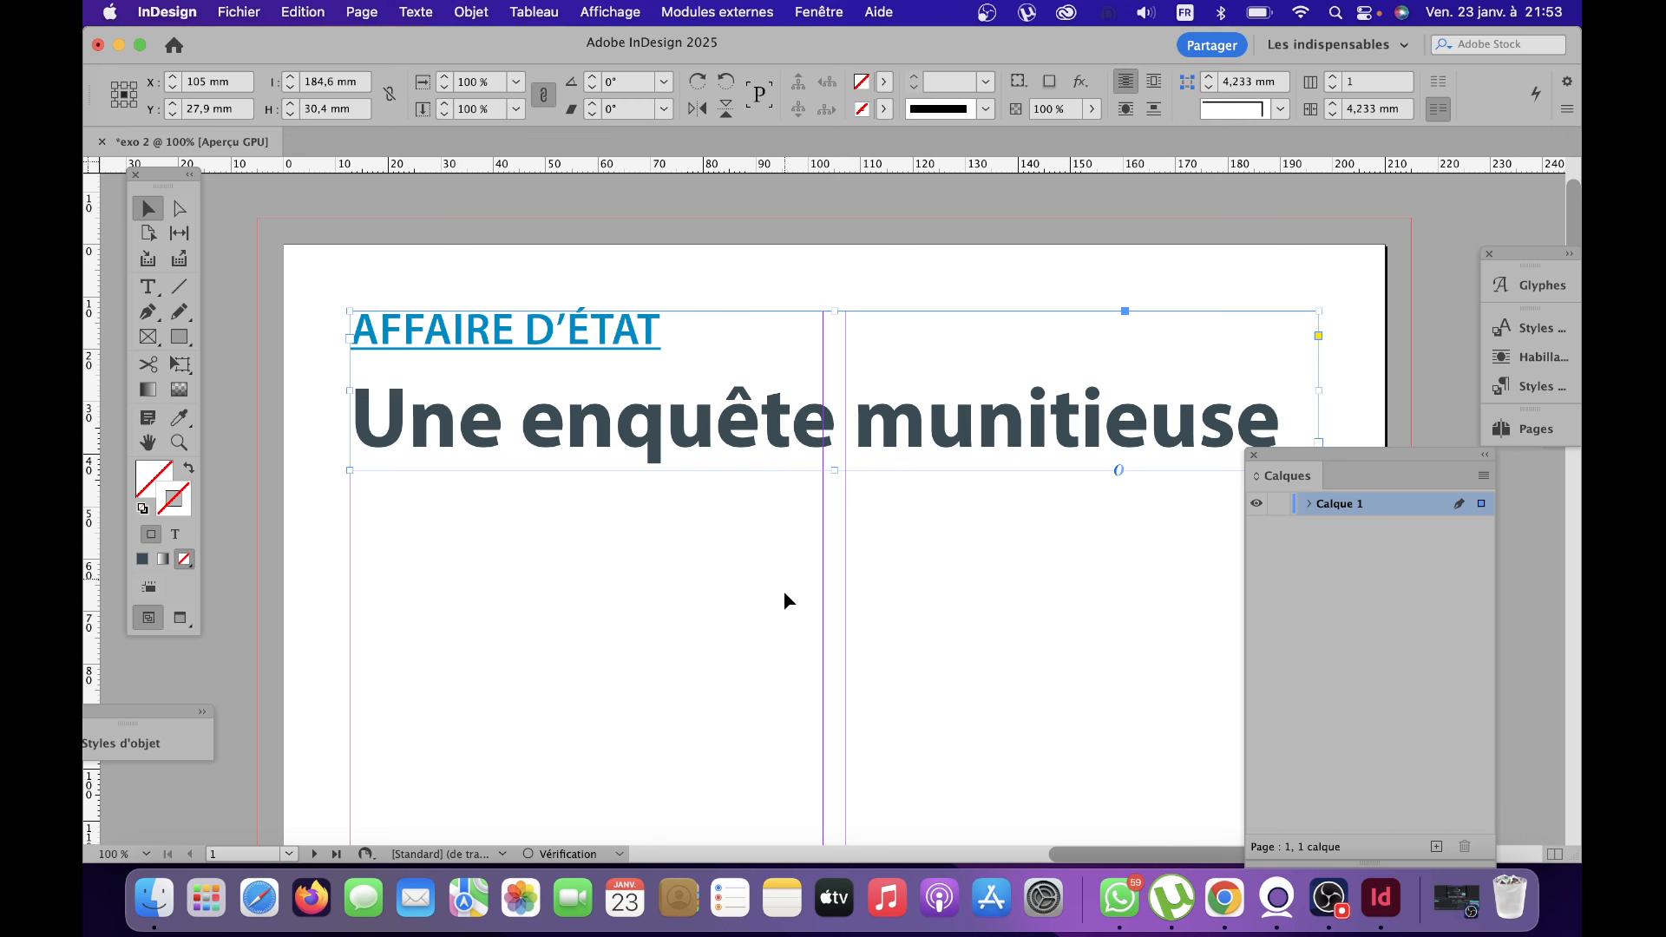
pyautogui.scroll(-1, 817, 609)
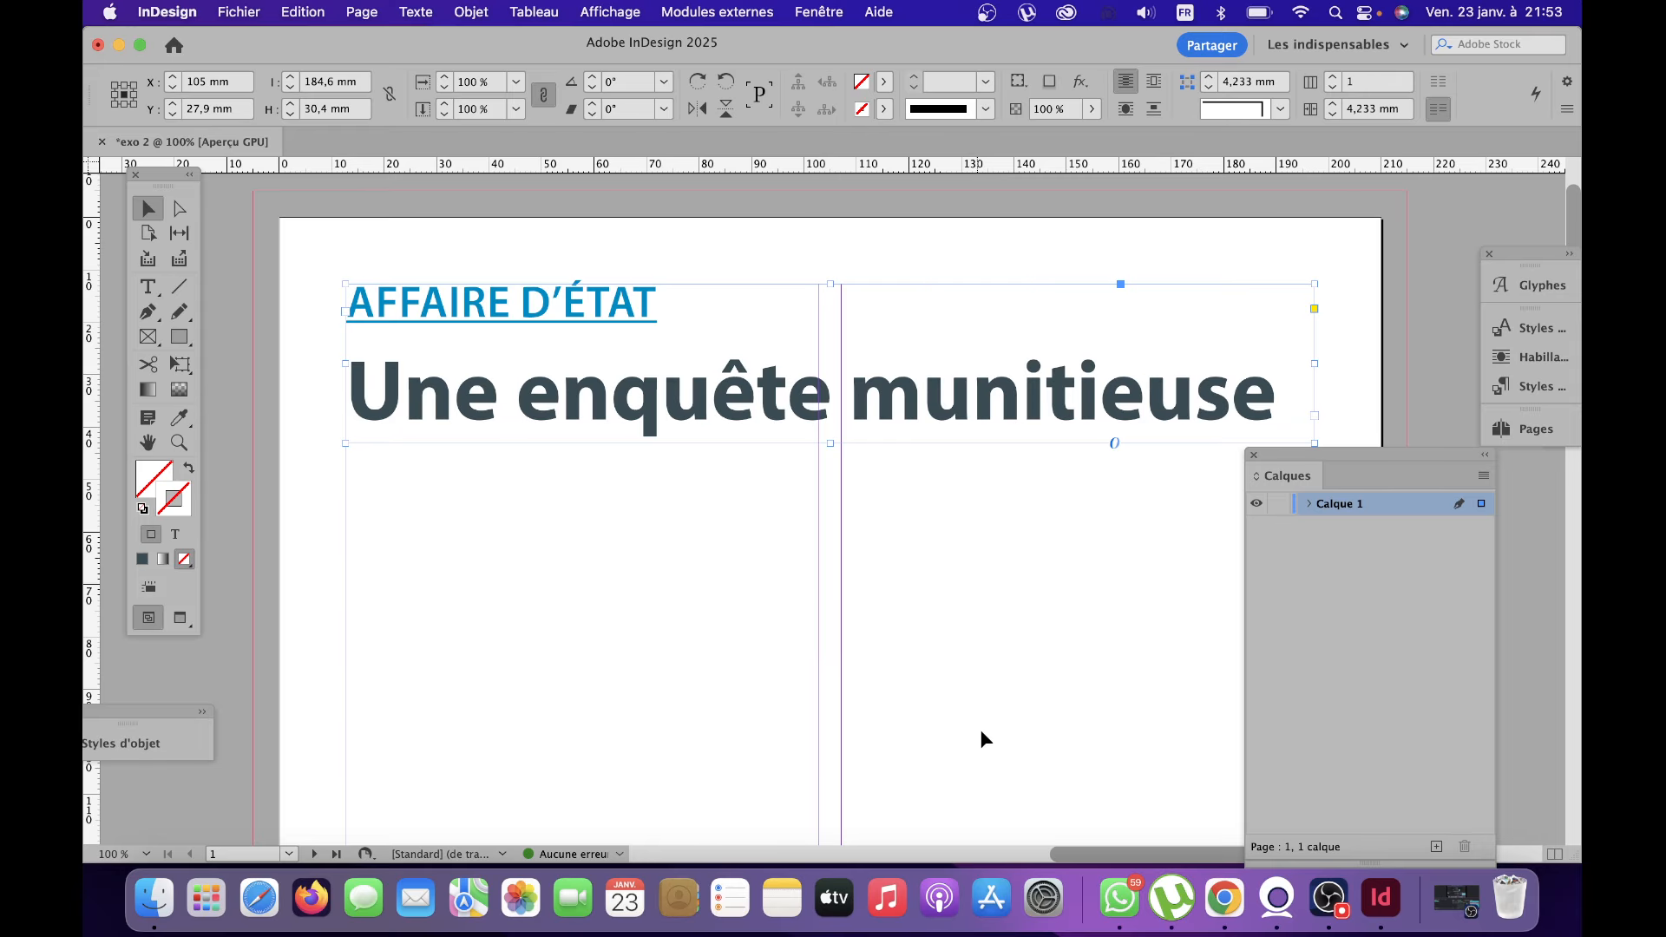
# Check the exo 2.pdf reference and draw an intro text frame about 184.6 × 27.8 mm beneath the headline, spanning margin to margin.
pyautogui.click(120, 45)
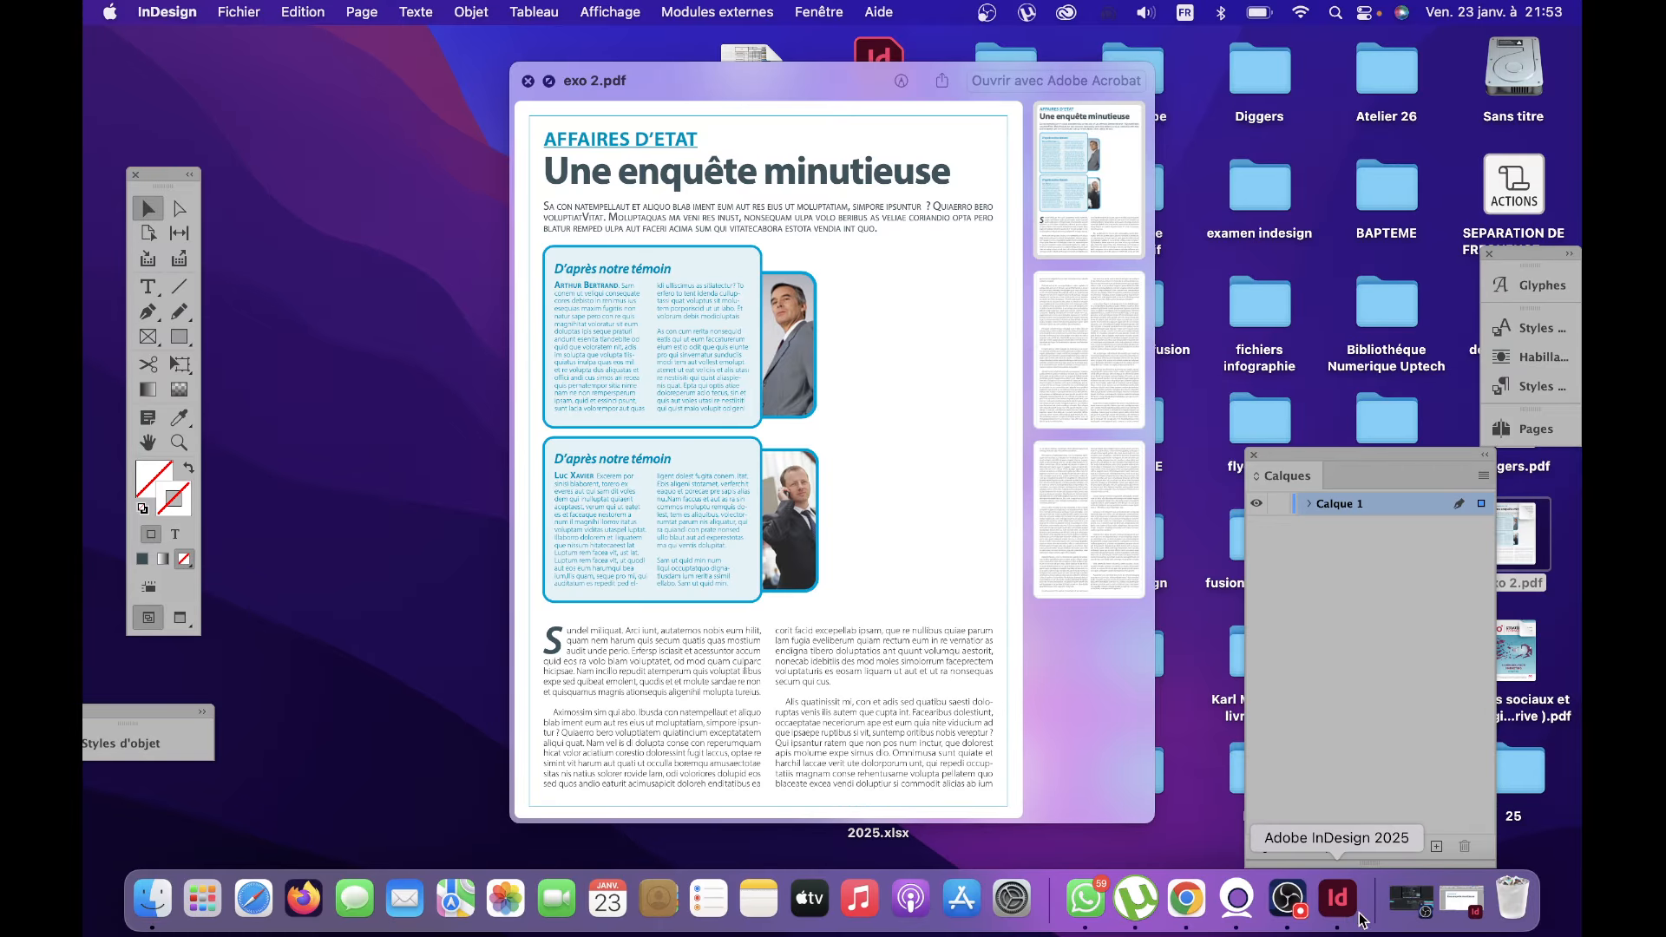
pyautogui.click(1462, 903)
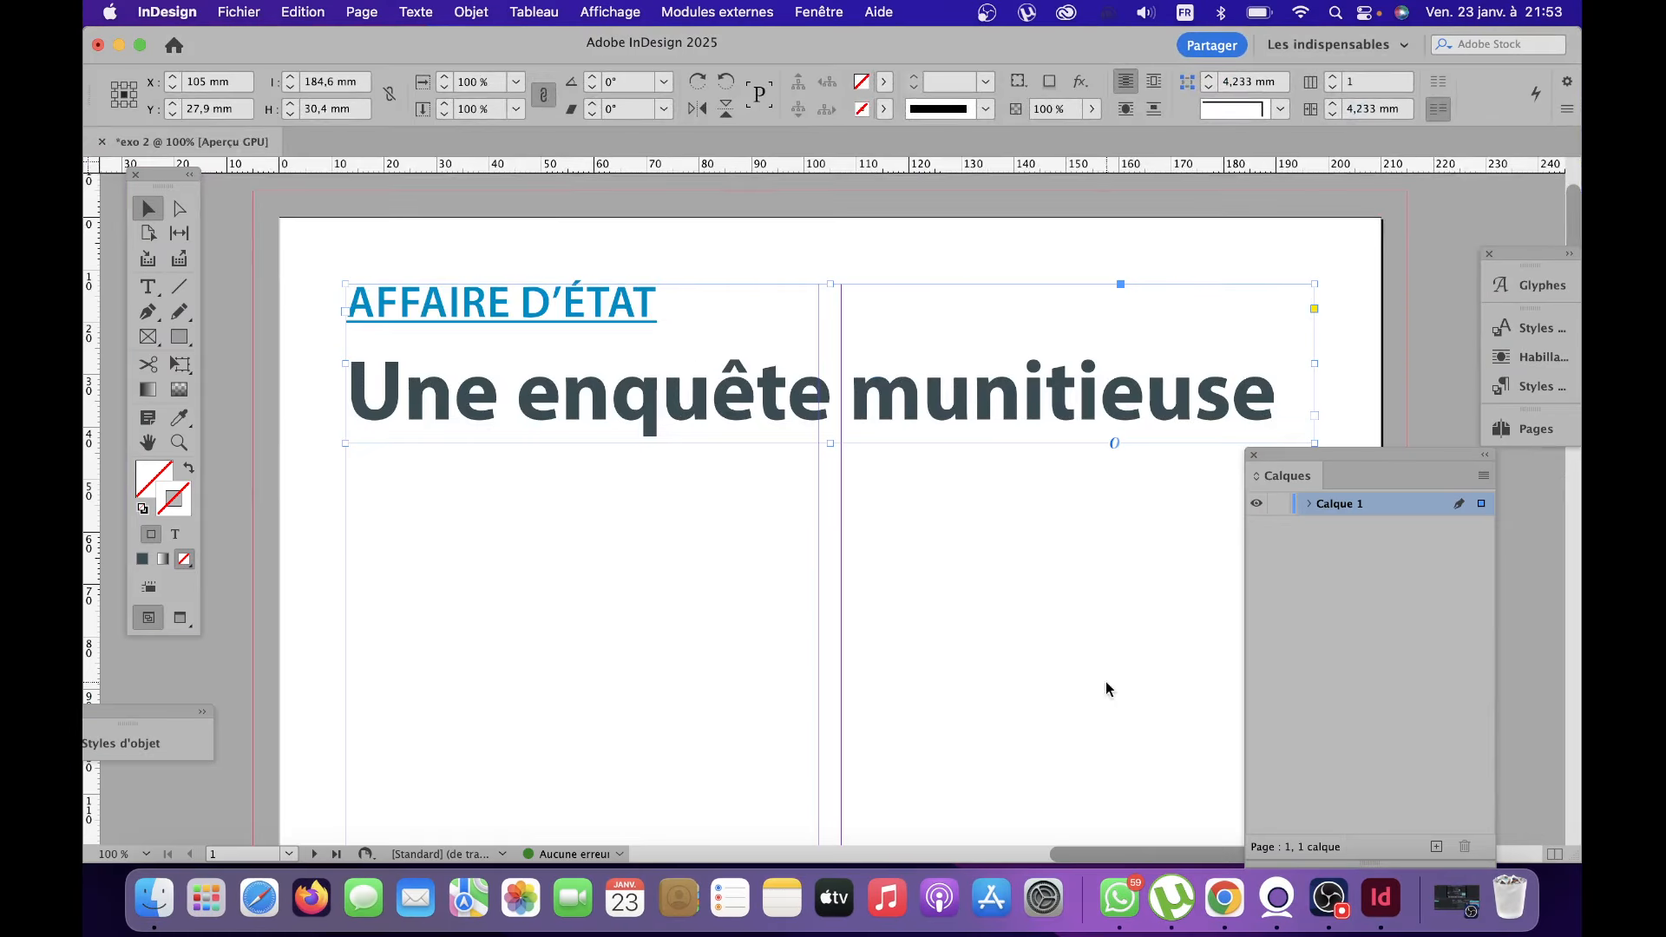
pyautogui.click(149, 289)
pyautogui.moveTo(347, 455); pyautogui.dragTo(1280, 600)
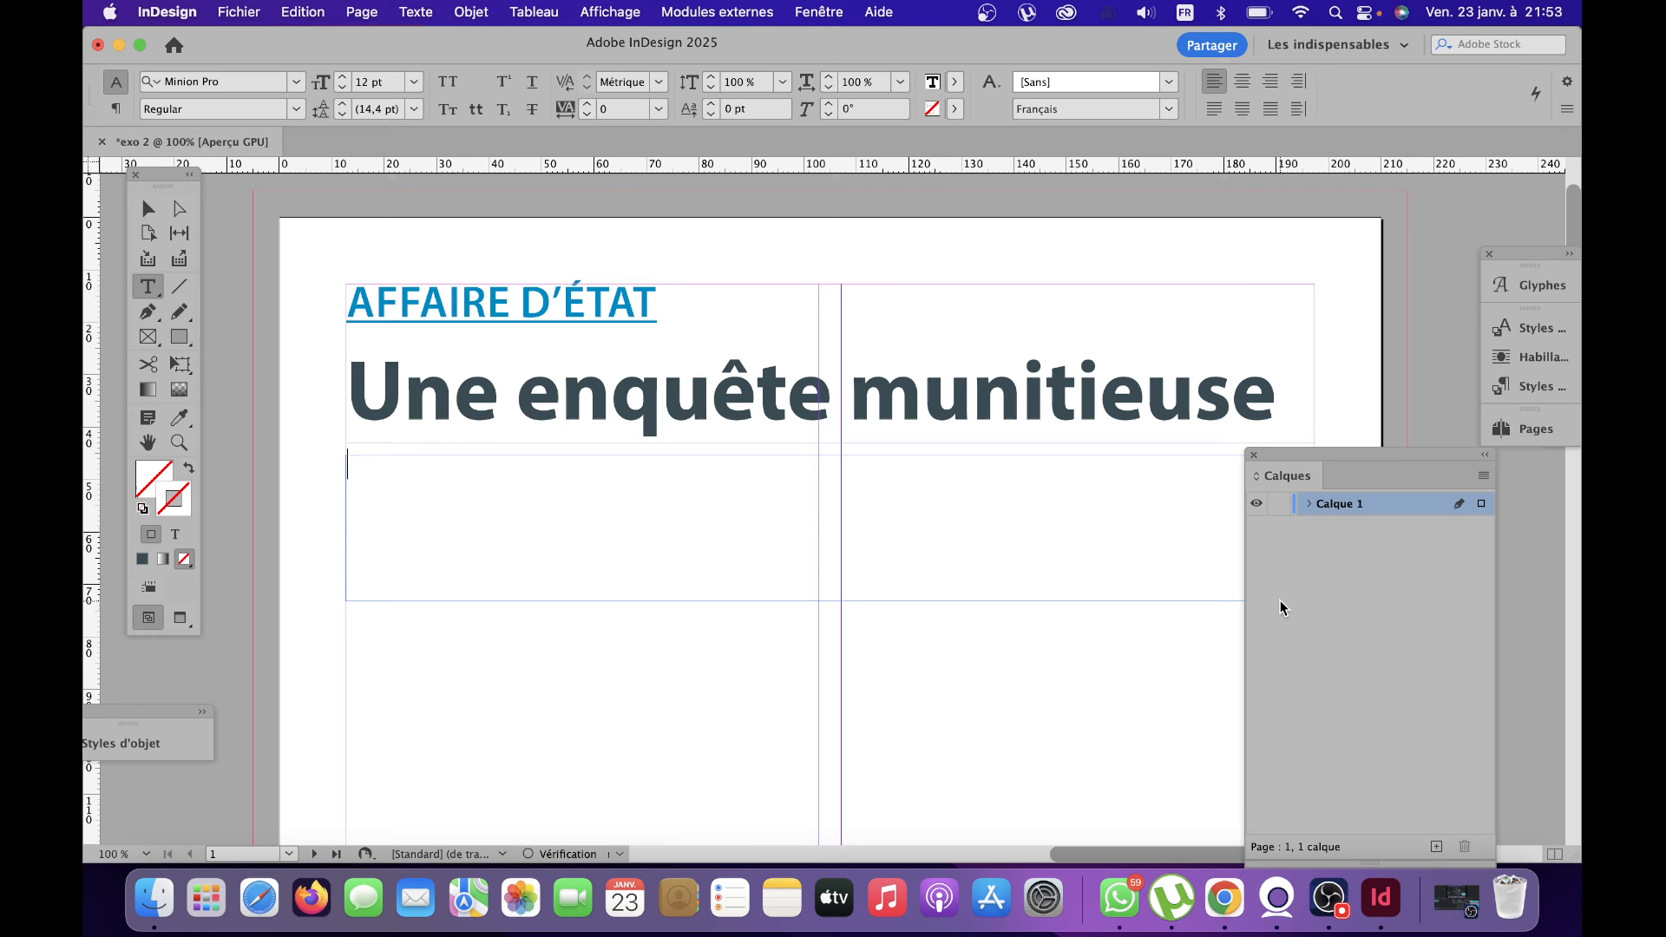
pyautogui.click(1254, 454)
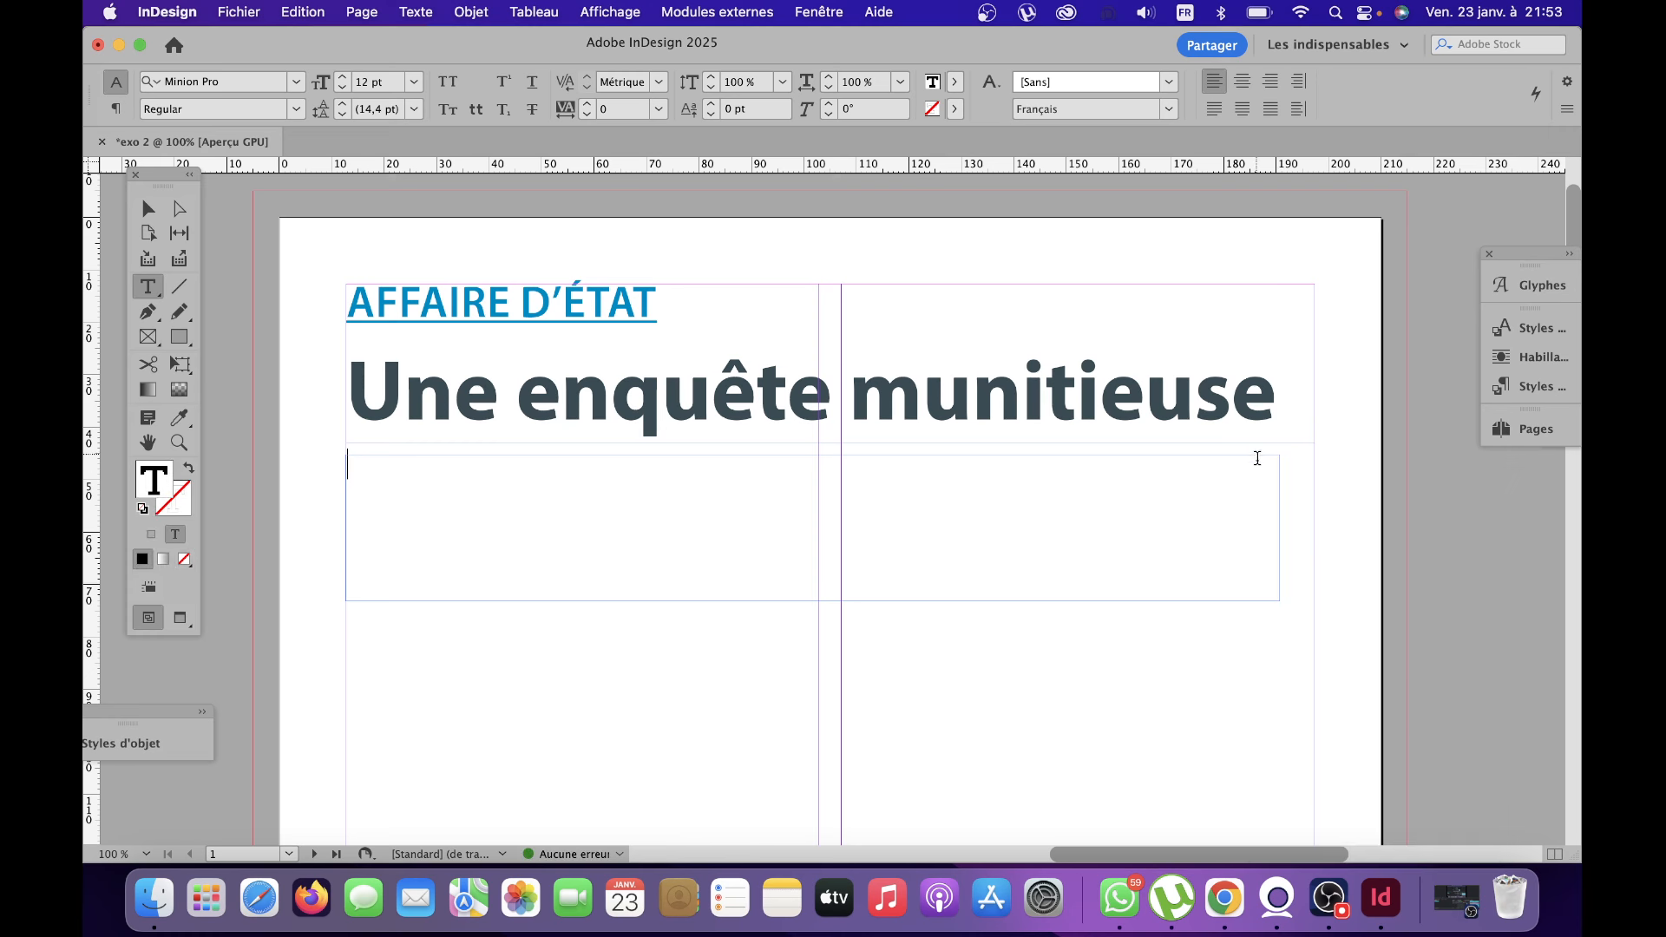
pyautogui.click(148, 209)
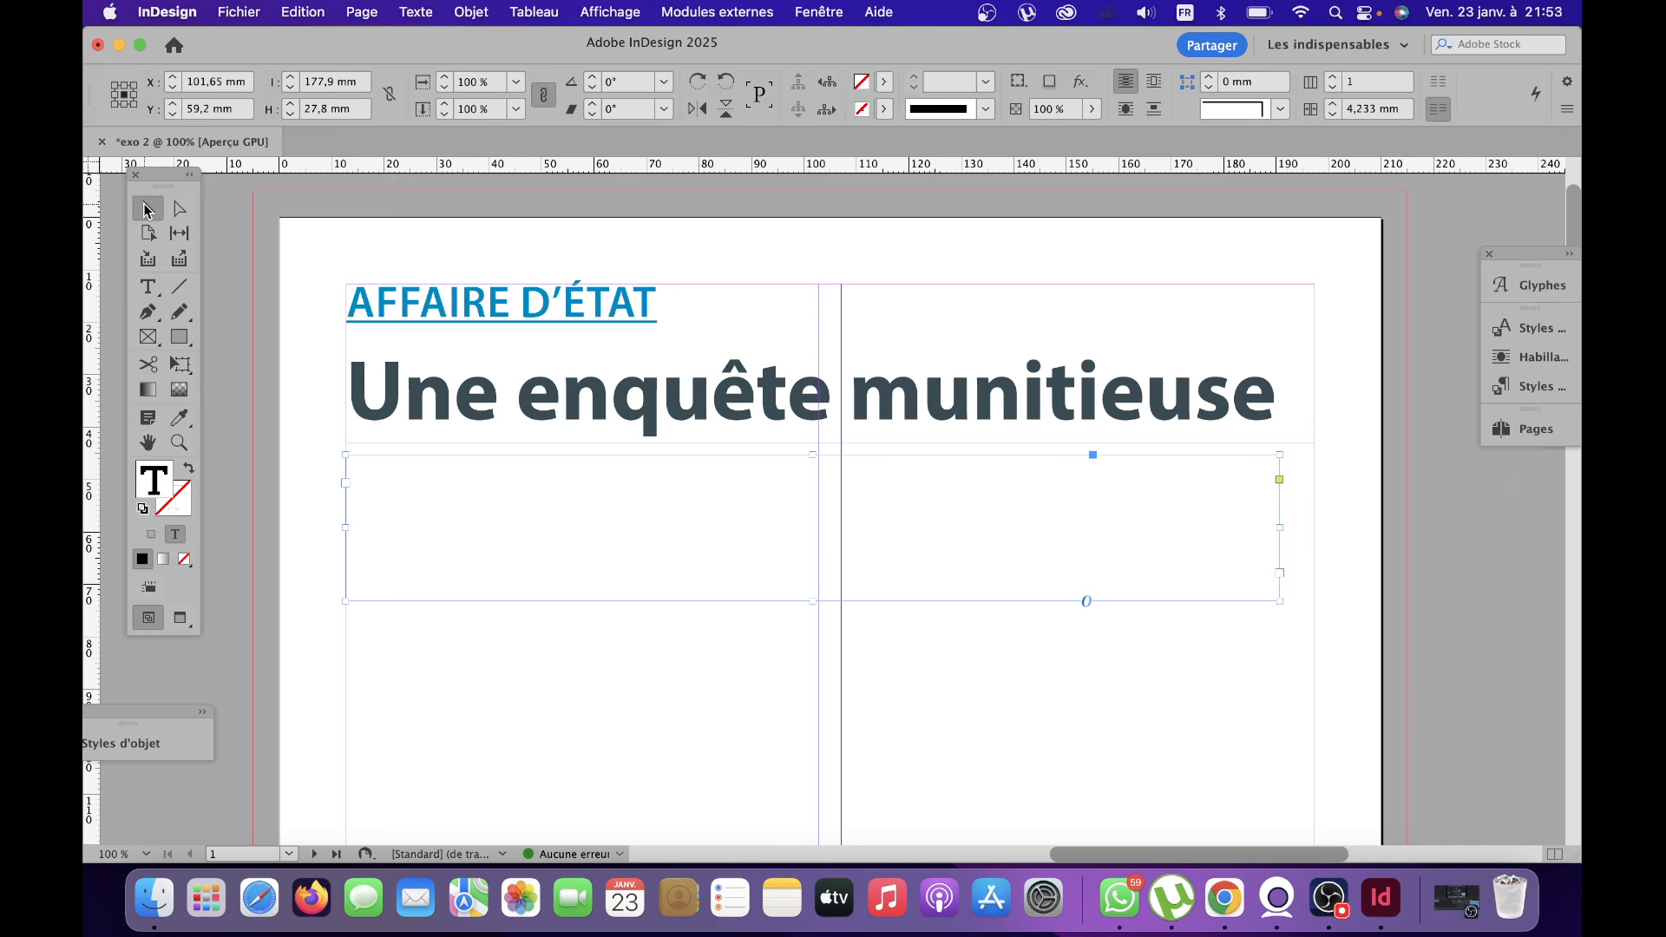
pyautogui.moveTo(1281, 525); pyautogui.dragTo(1314, 527)
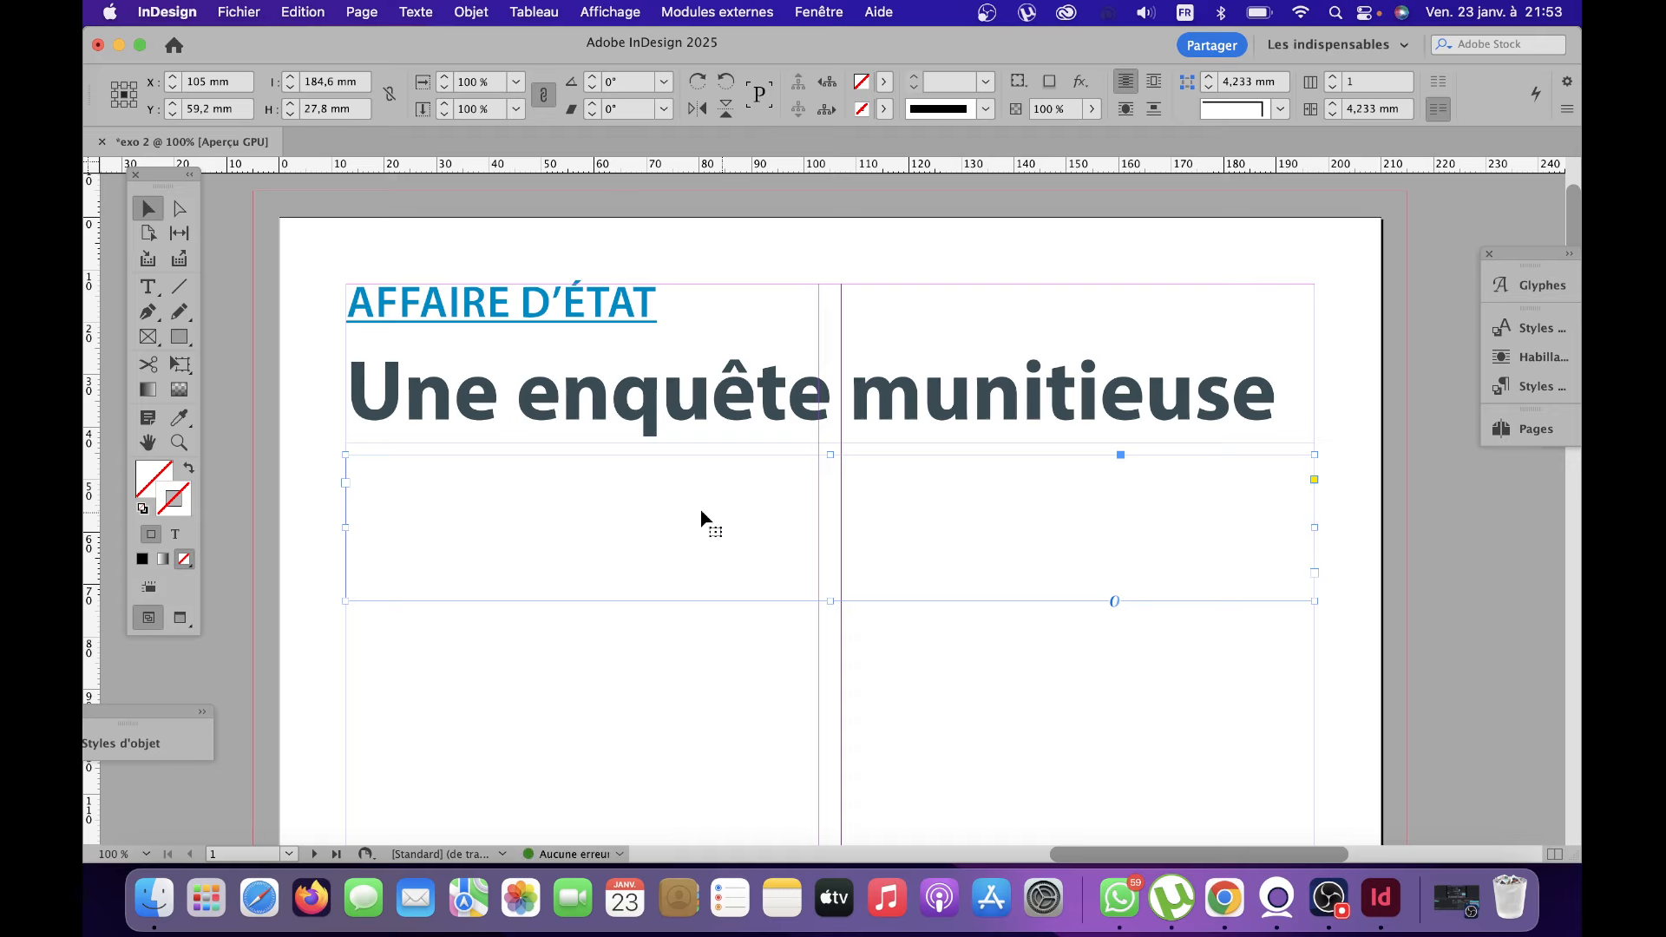
# Fill the new frame below the headline with placeholder text.
pyautogui.rightClick(566, 528)
pyautogui.moveTo(678, 533)
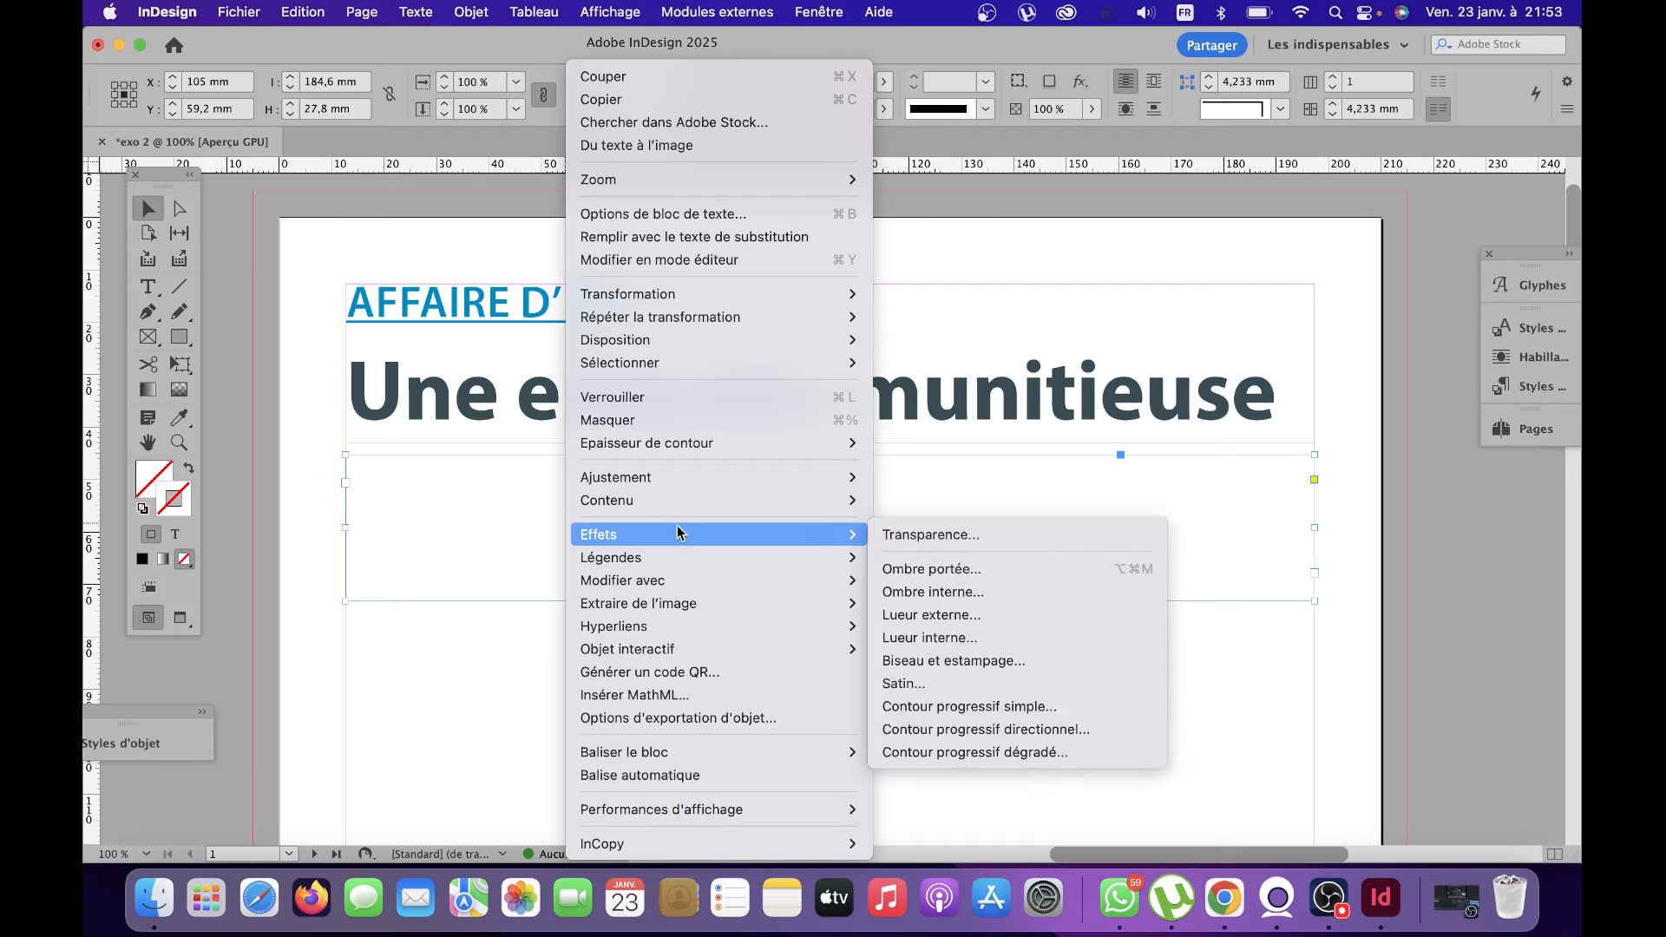
pyautogui.moveTo(675, 475)
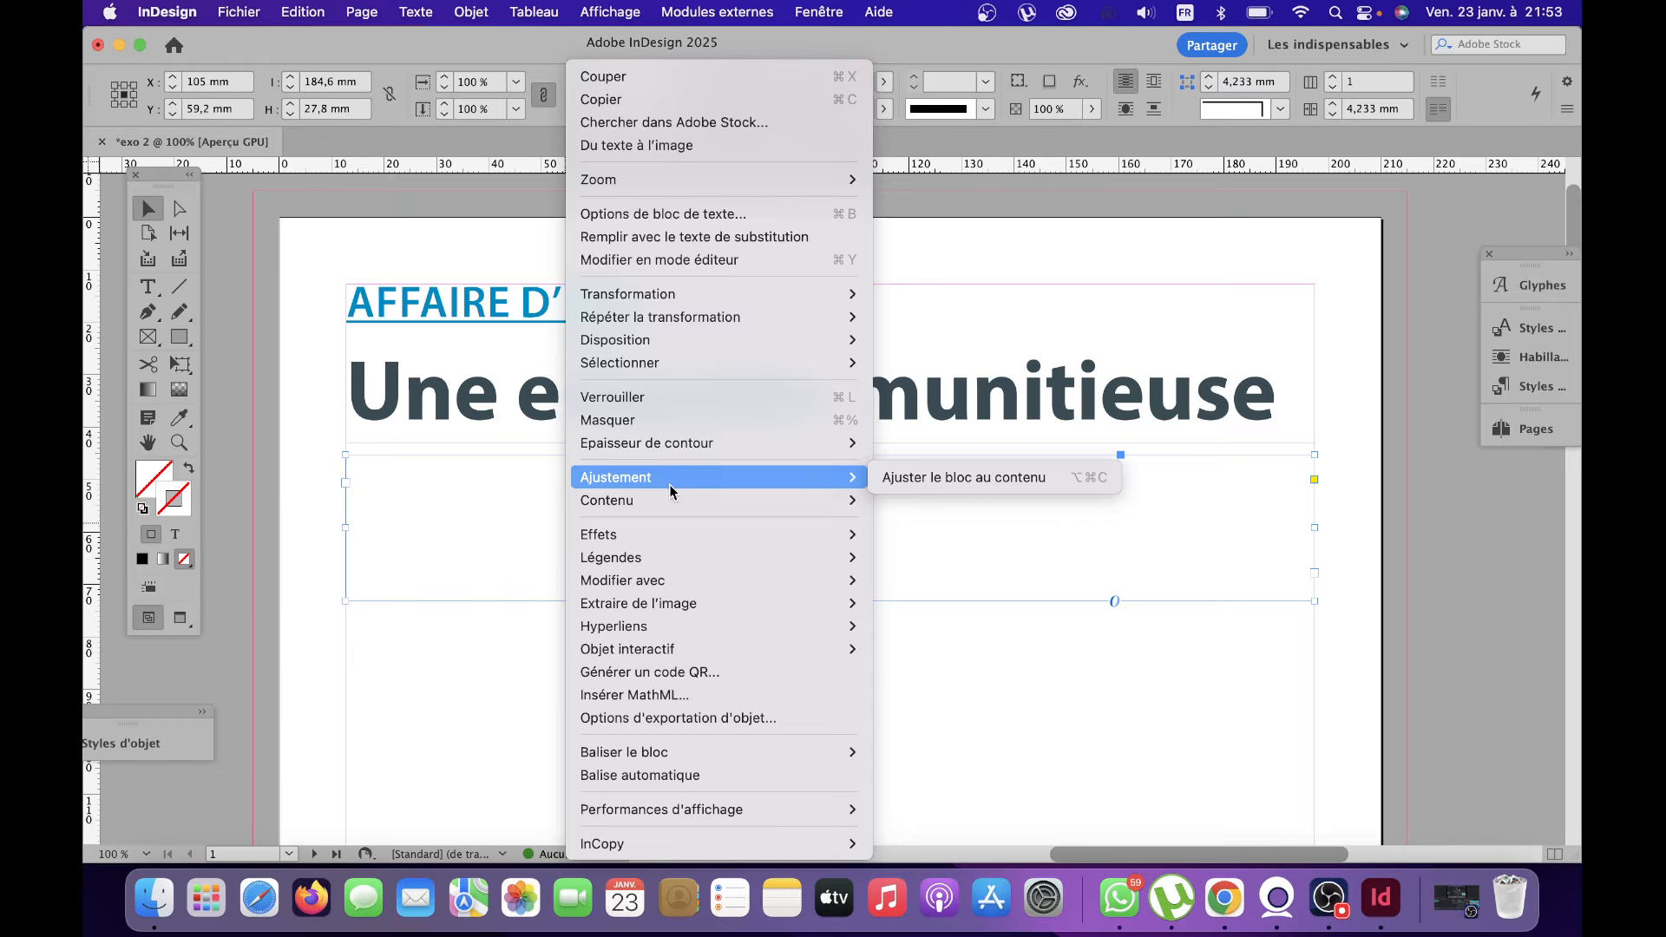
pyautogui.click(469, 504)
pyautogui.doubleClick(469, 496)
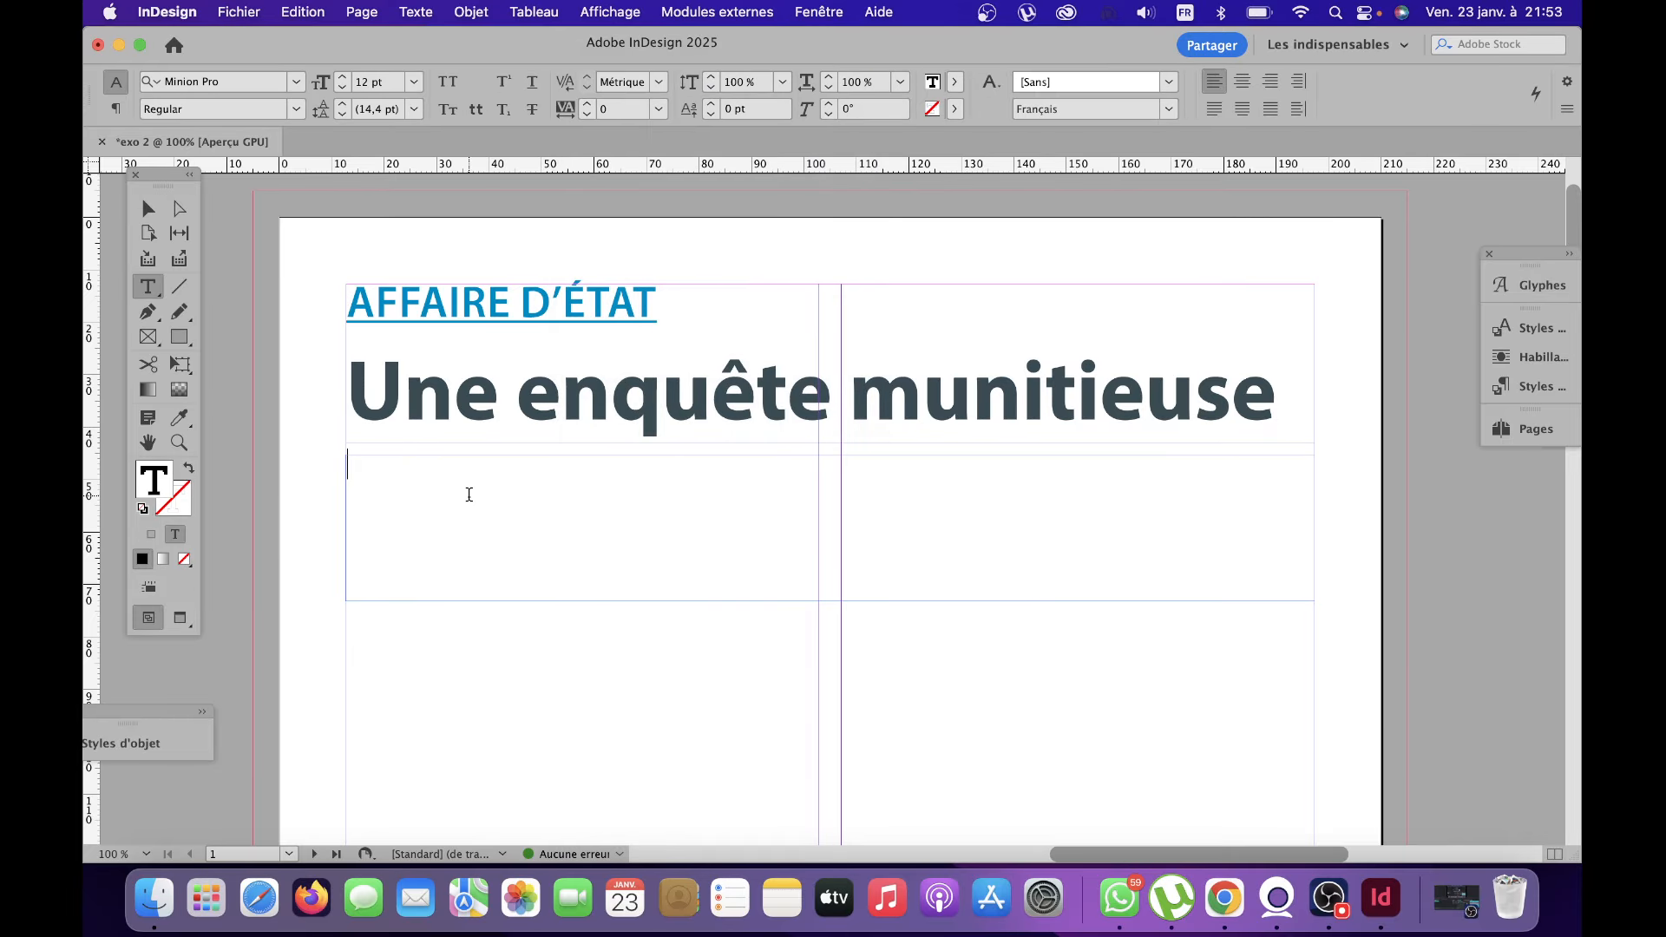
pyautogui.rightClick(469, 499)
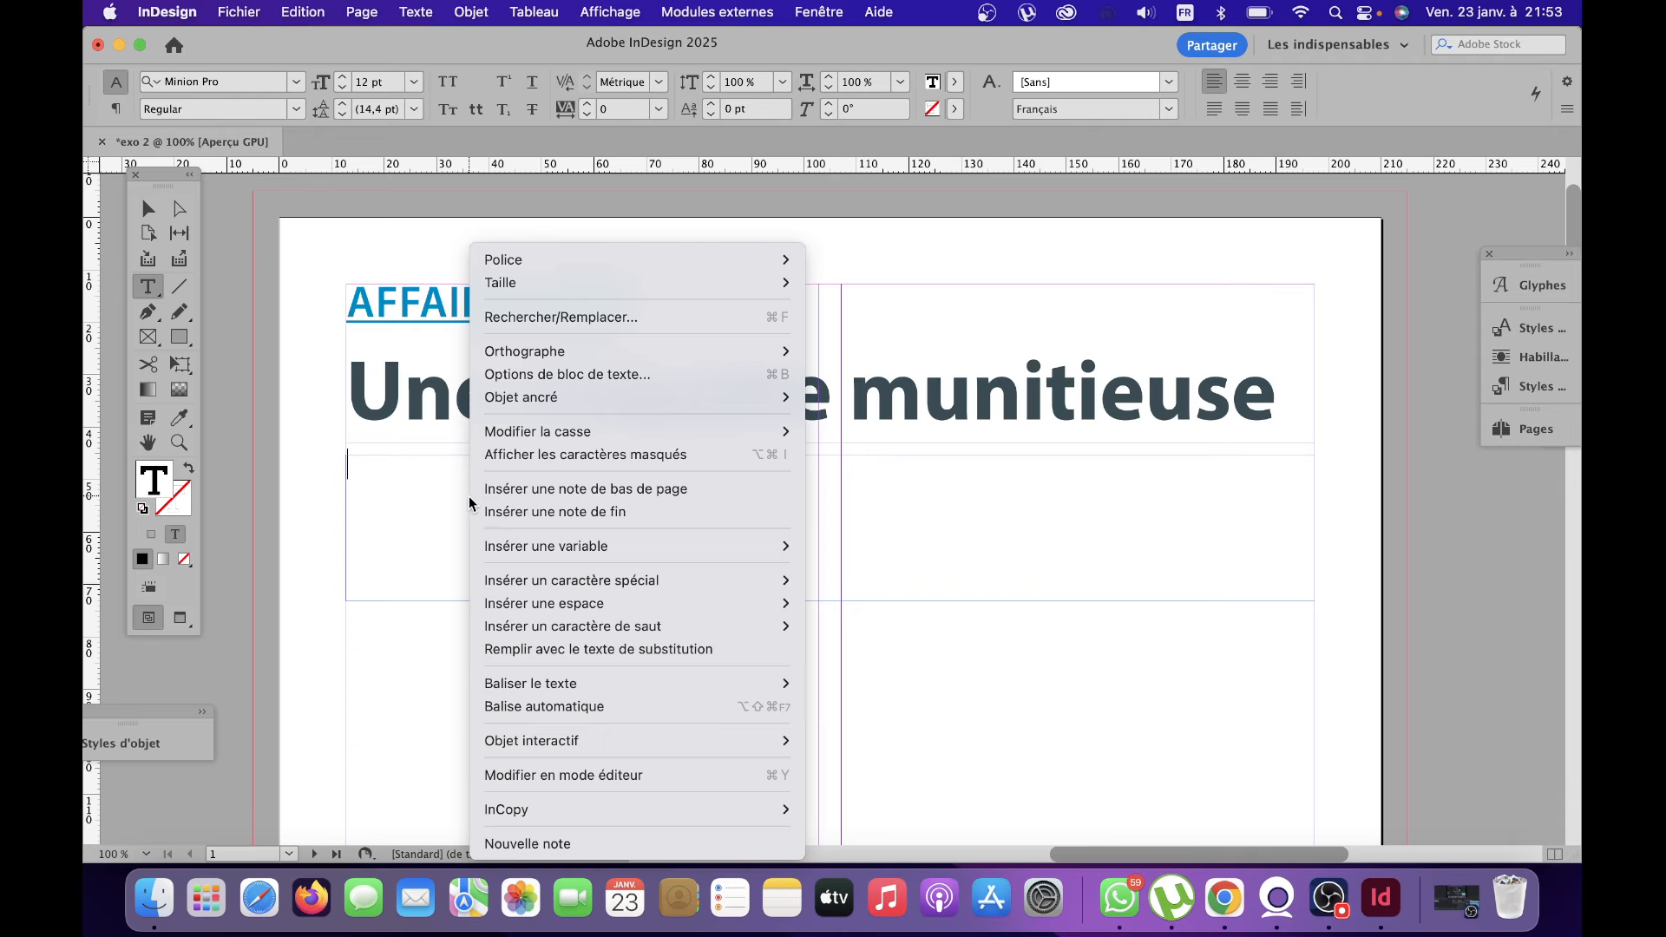
pyautogui.click(779, 660)
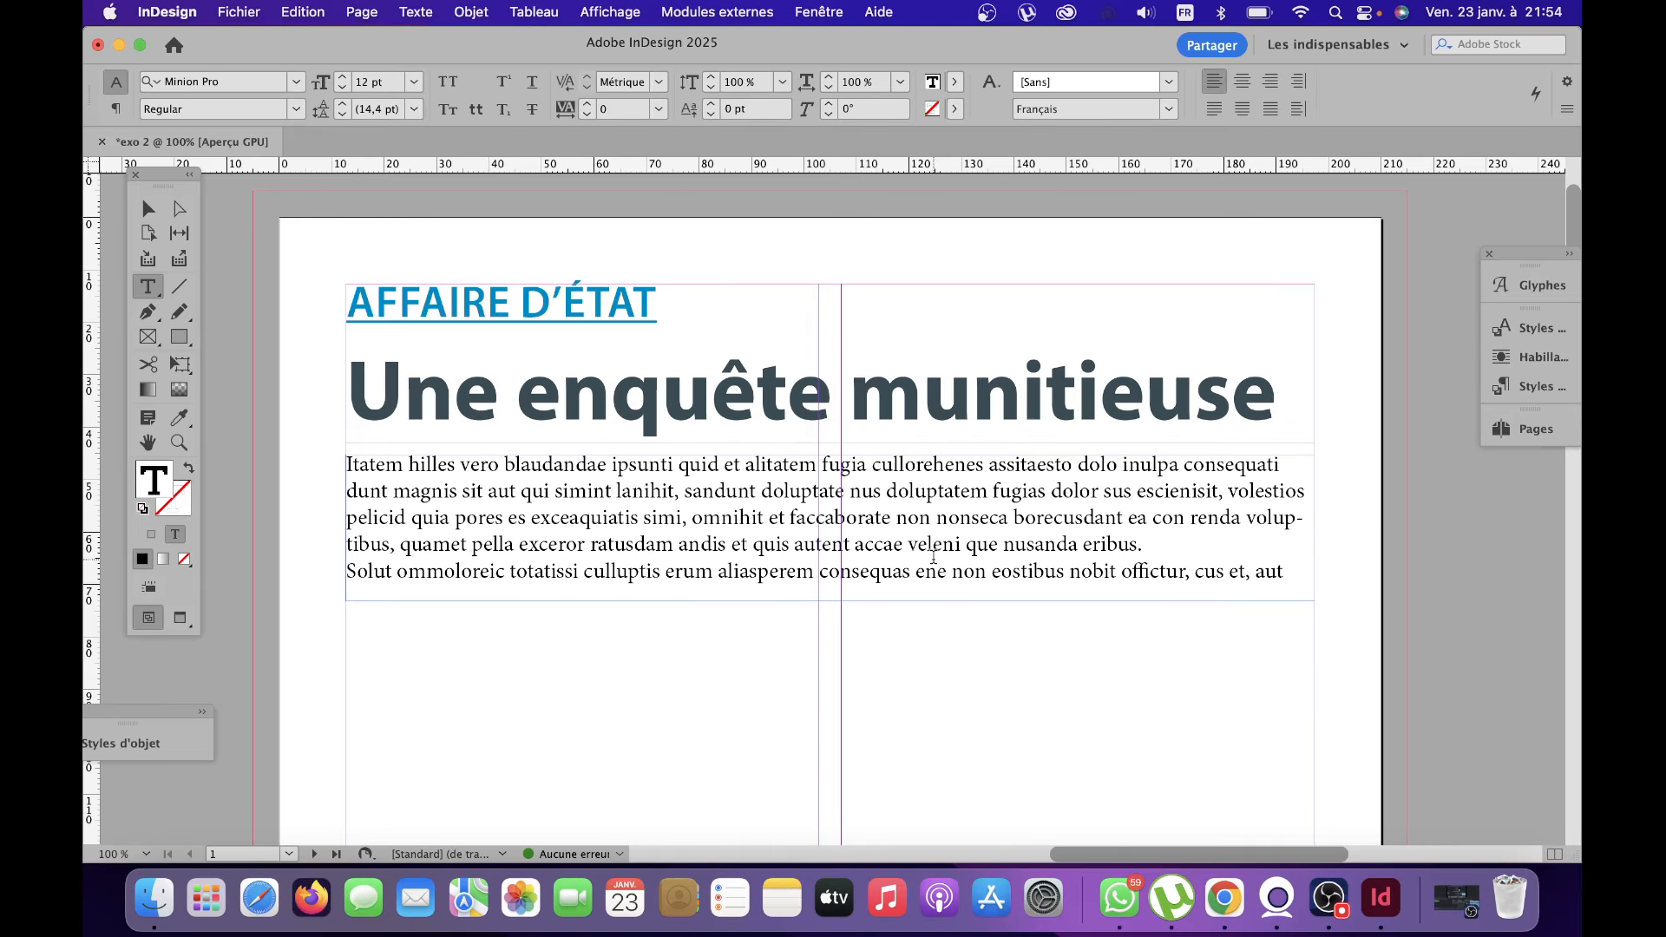
# Delete the placeholder text beyond the third line and shorten its frame to about 15.2 mm high.
pyautogui.tripleClick(798, 550)
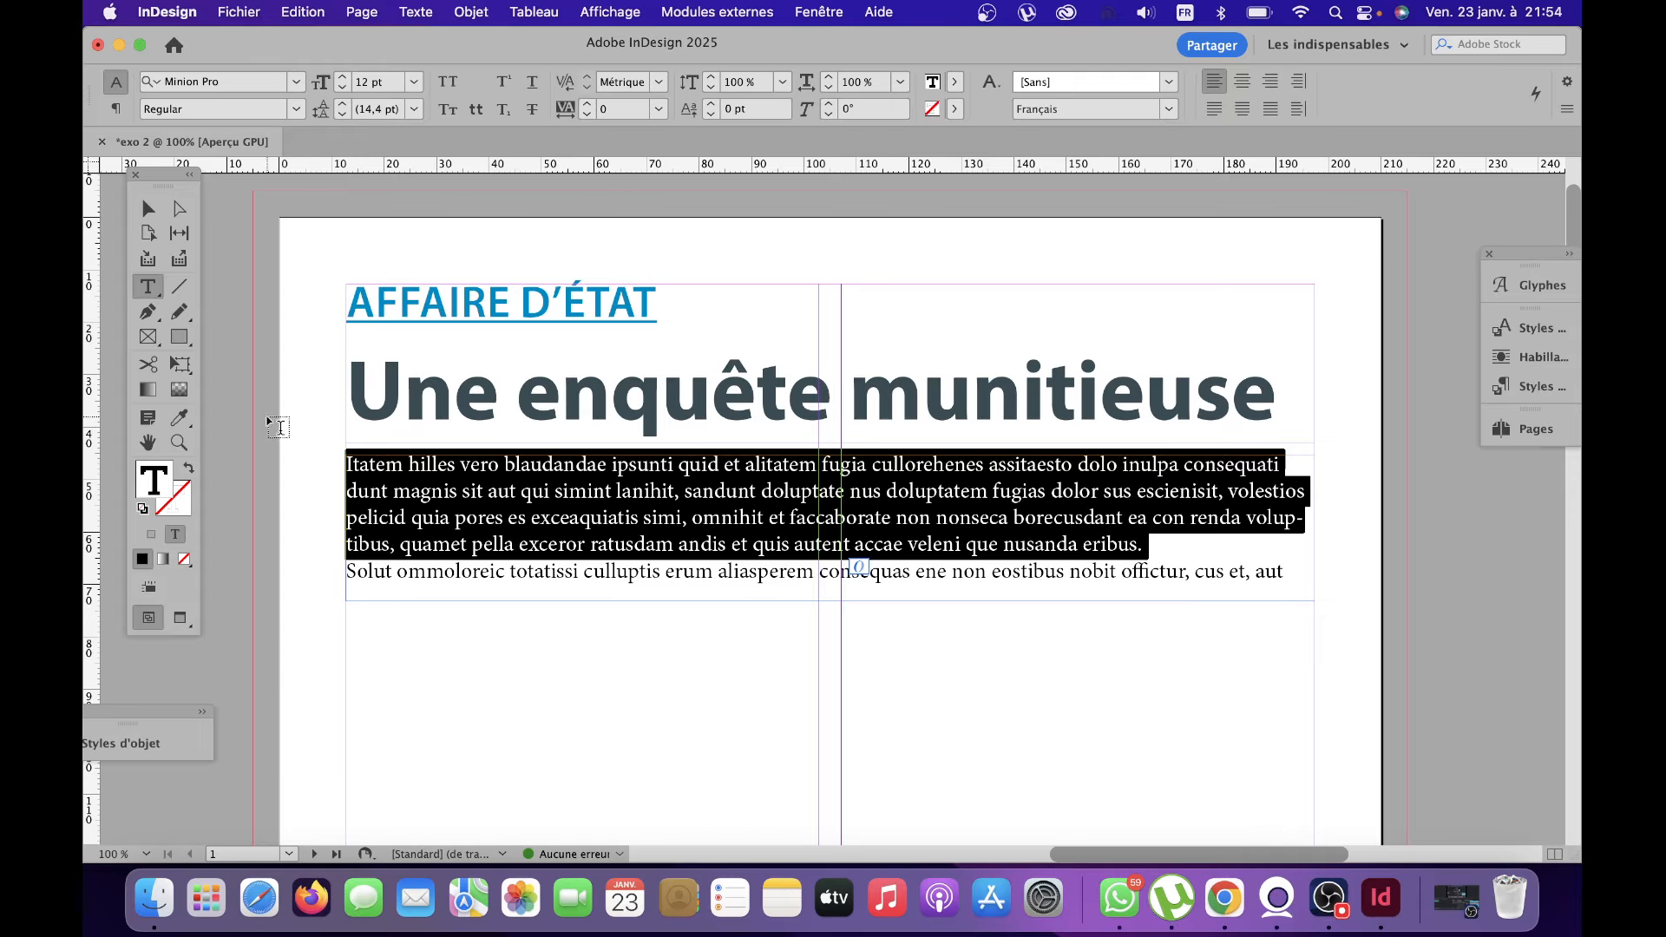
pyautogui.click(373, 530)
pyautogui.moveTo(350, 538); pyautogui.dragTo(1261, 663)
pyautogui.press('BackSpace')
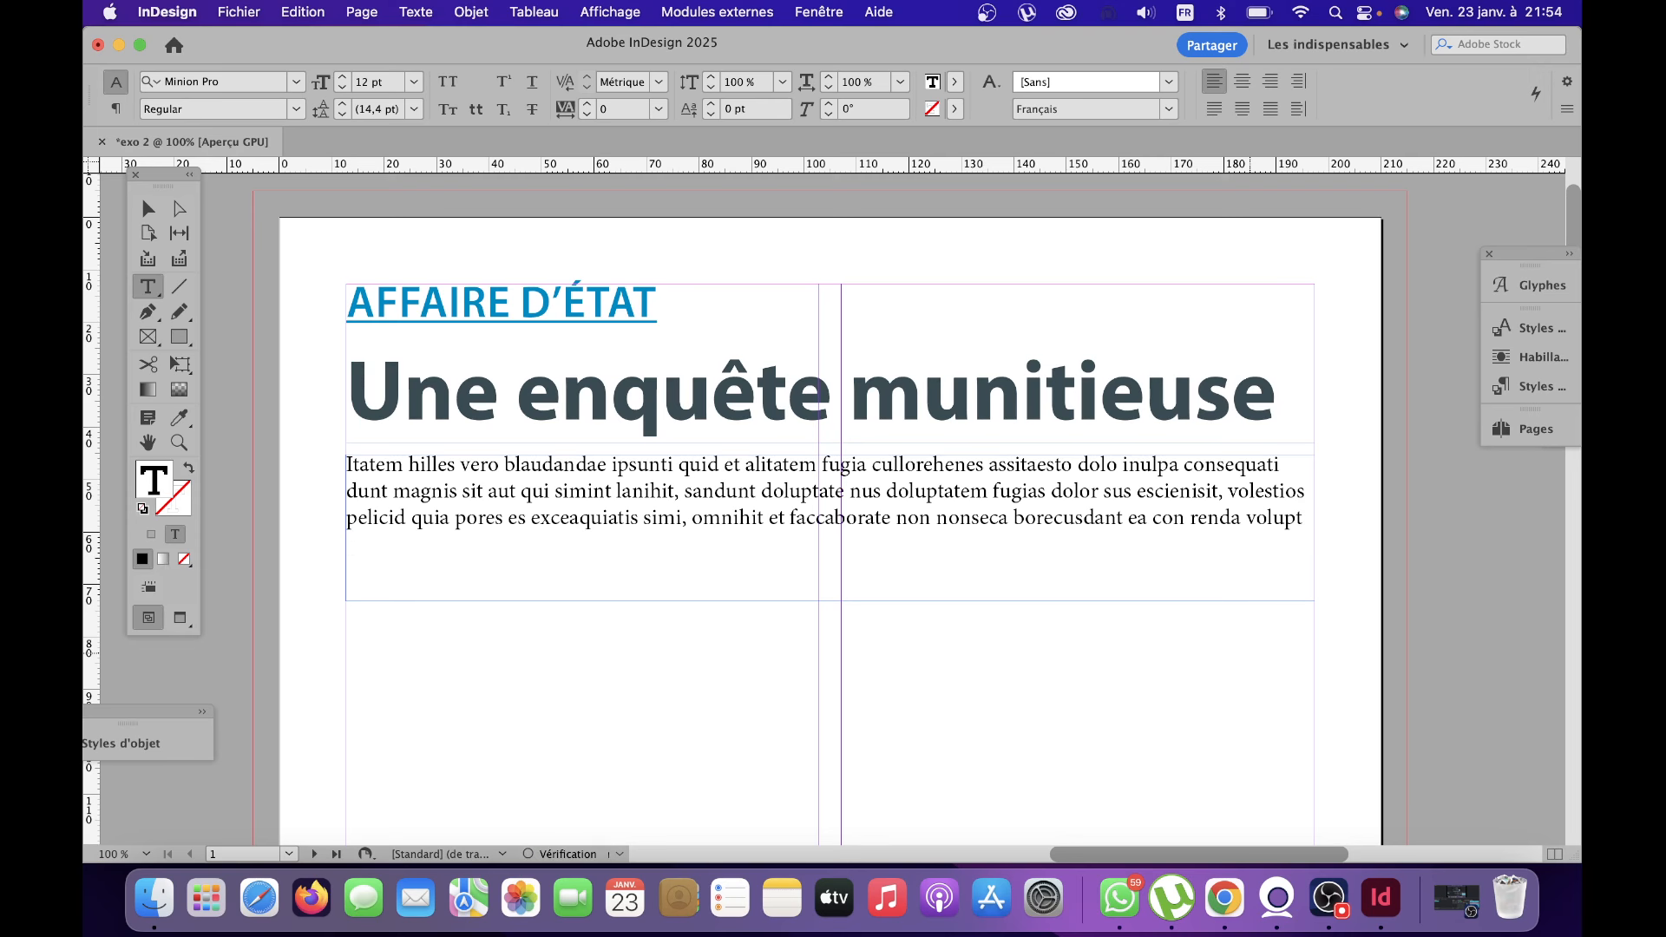
pyautogui.click(147, 209)
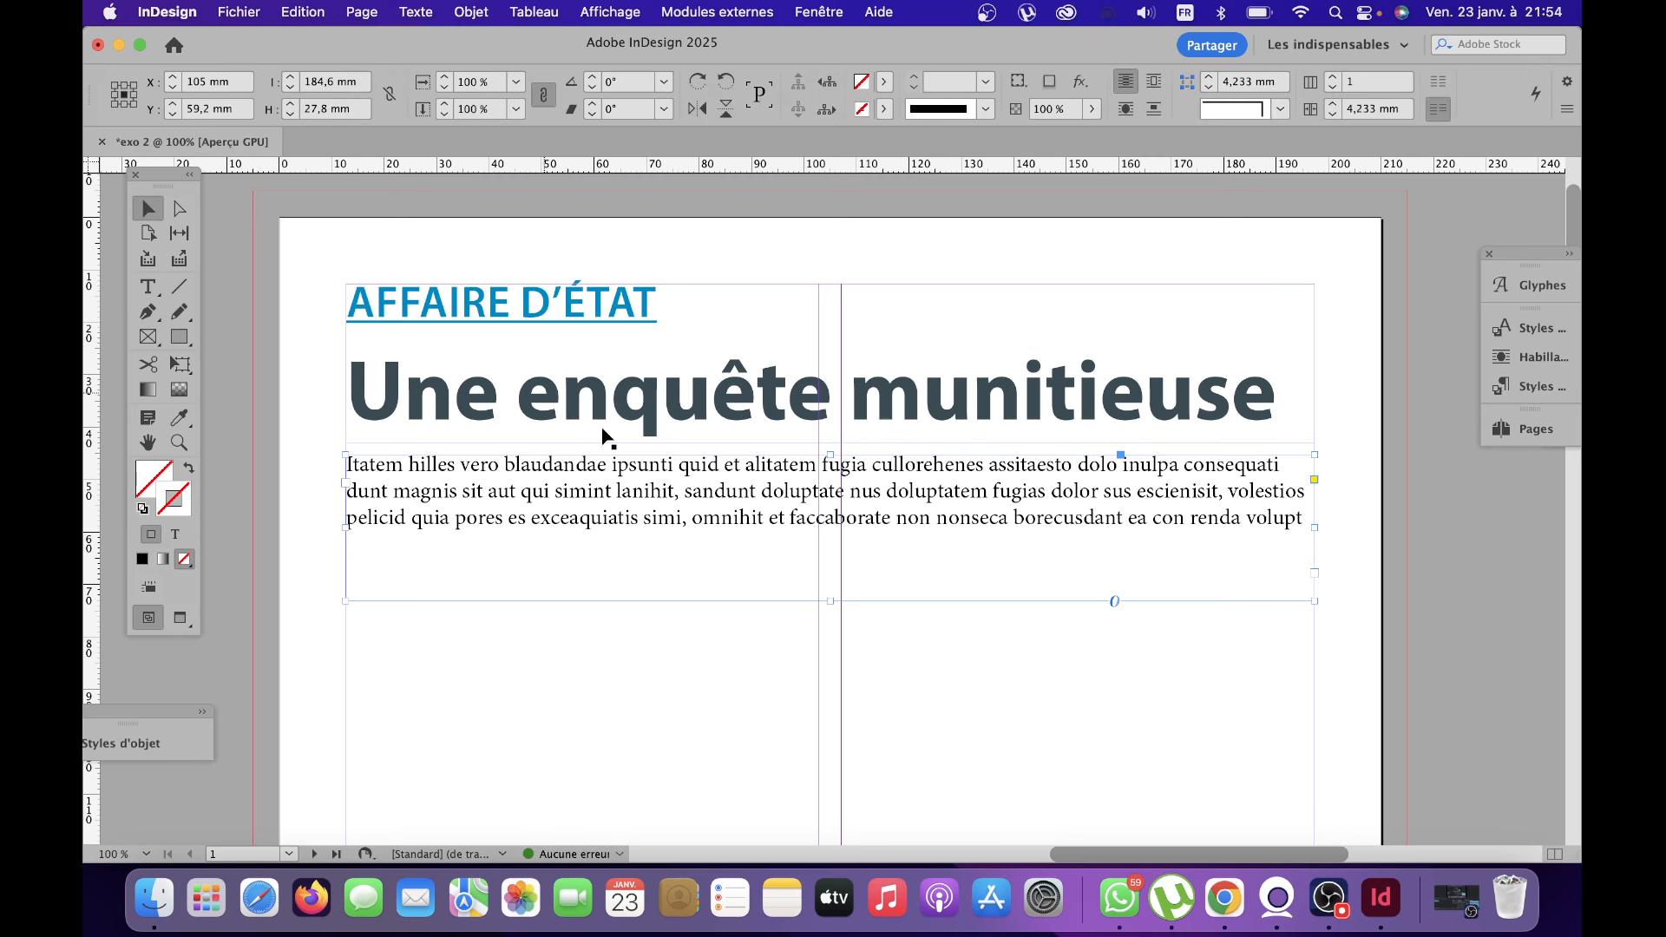
pyautogui.moveTo(830, 601); pyautogui.dragTo(833, 532)
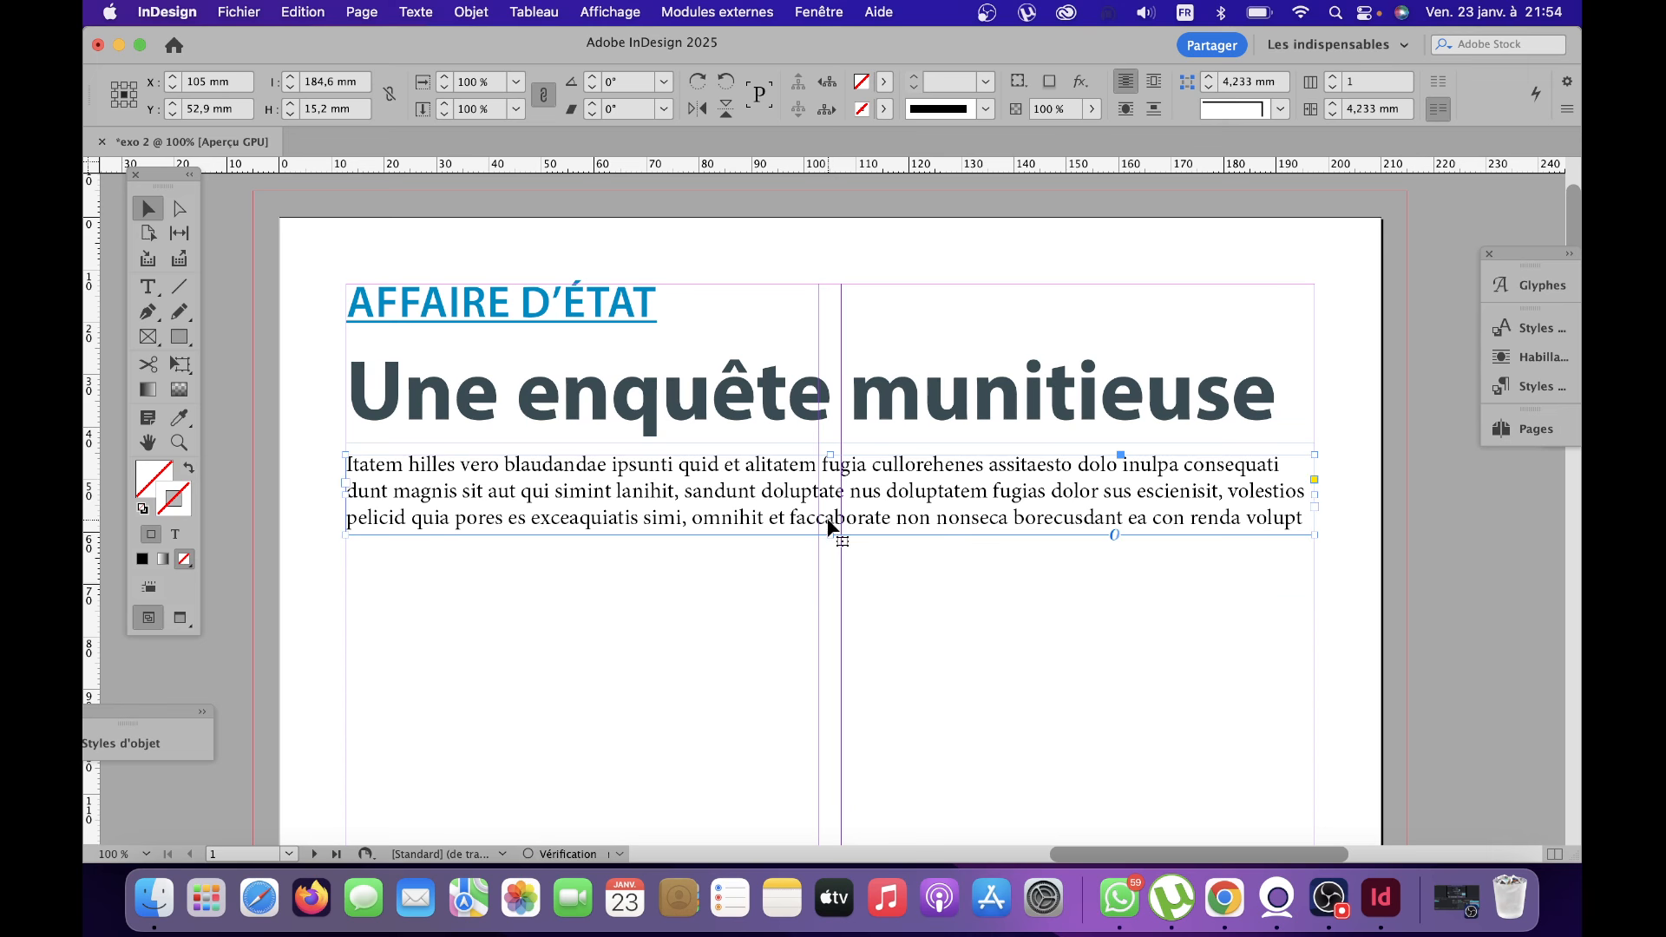
# Set the whole intro paragraph below the headline in Myriad Pro Bold.
pyautogui.doubleClick(830, 524)
pyautogui.press('super+a')
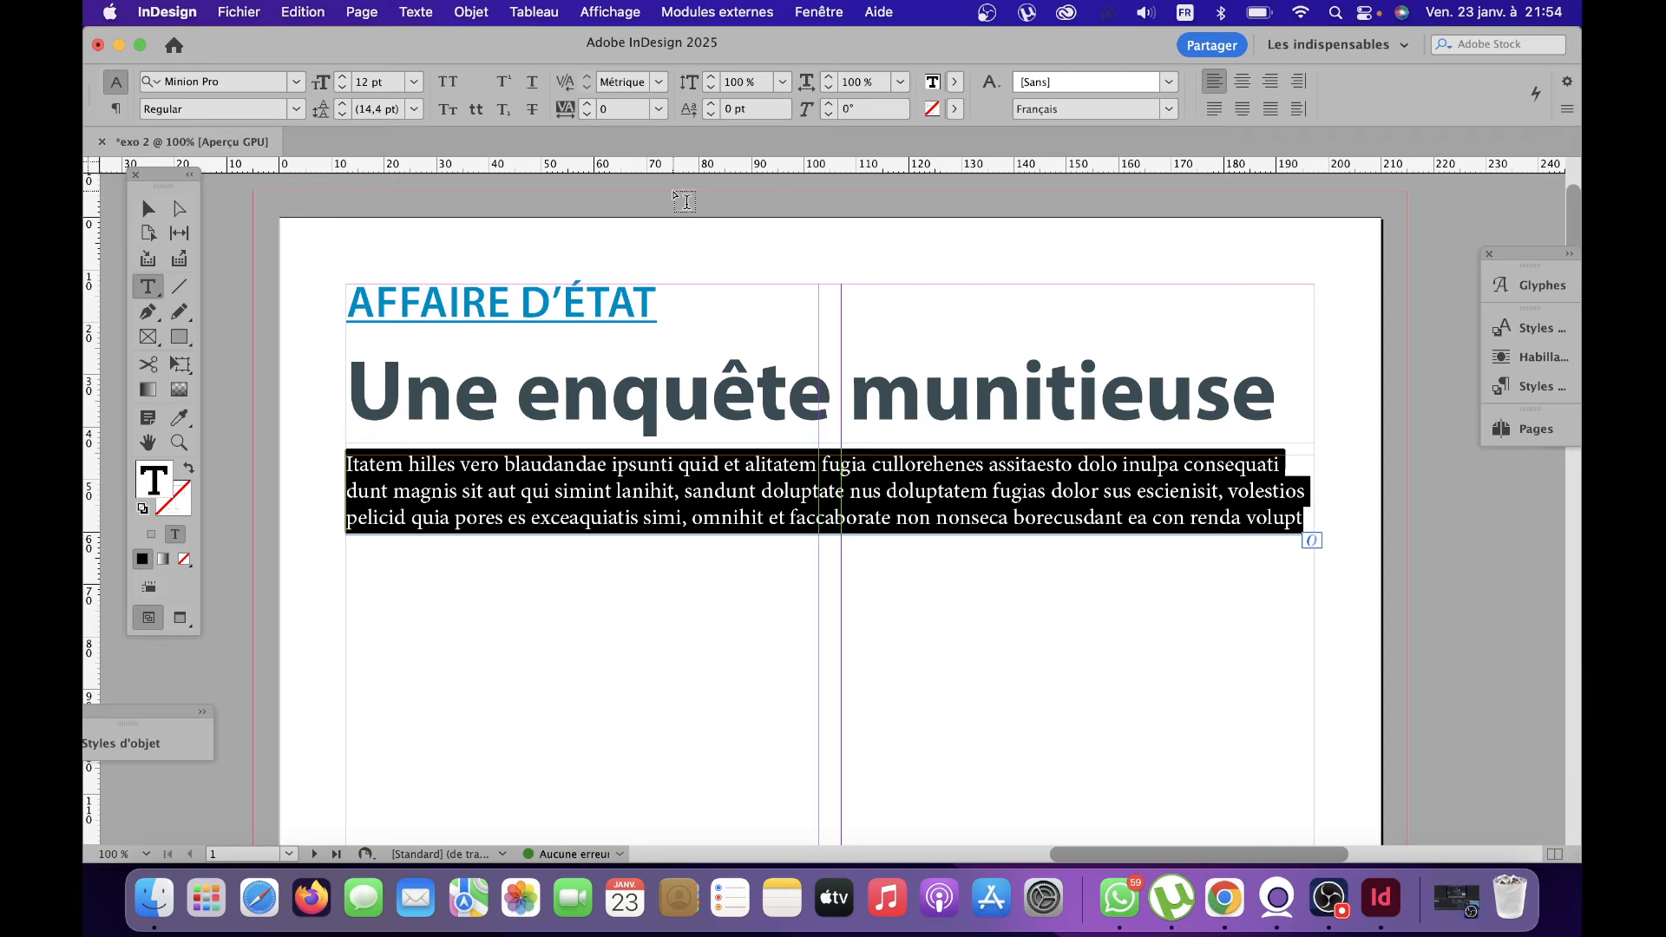
pyautogui.click(235, 90)
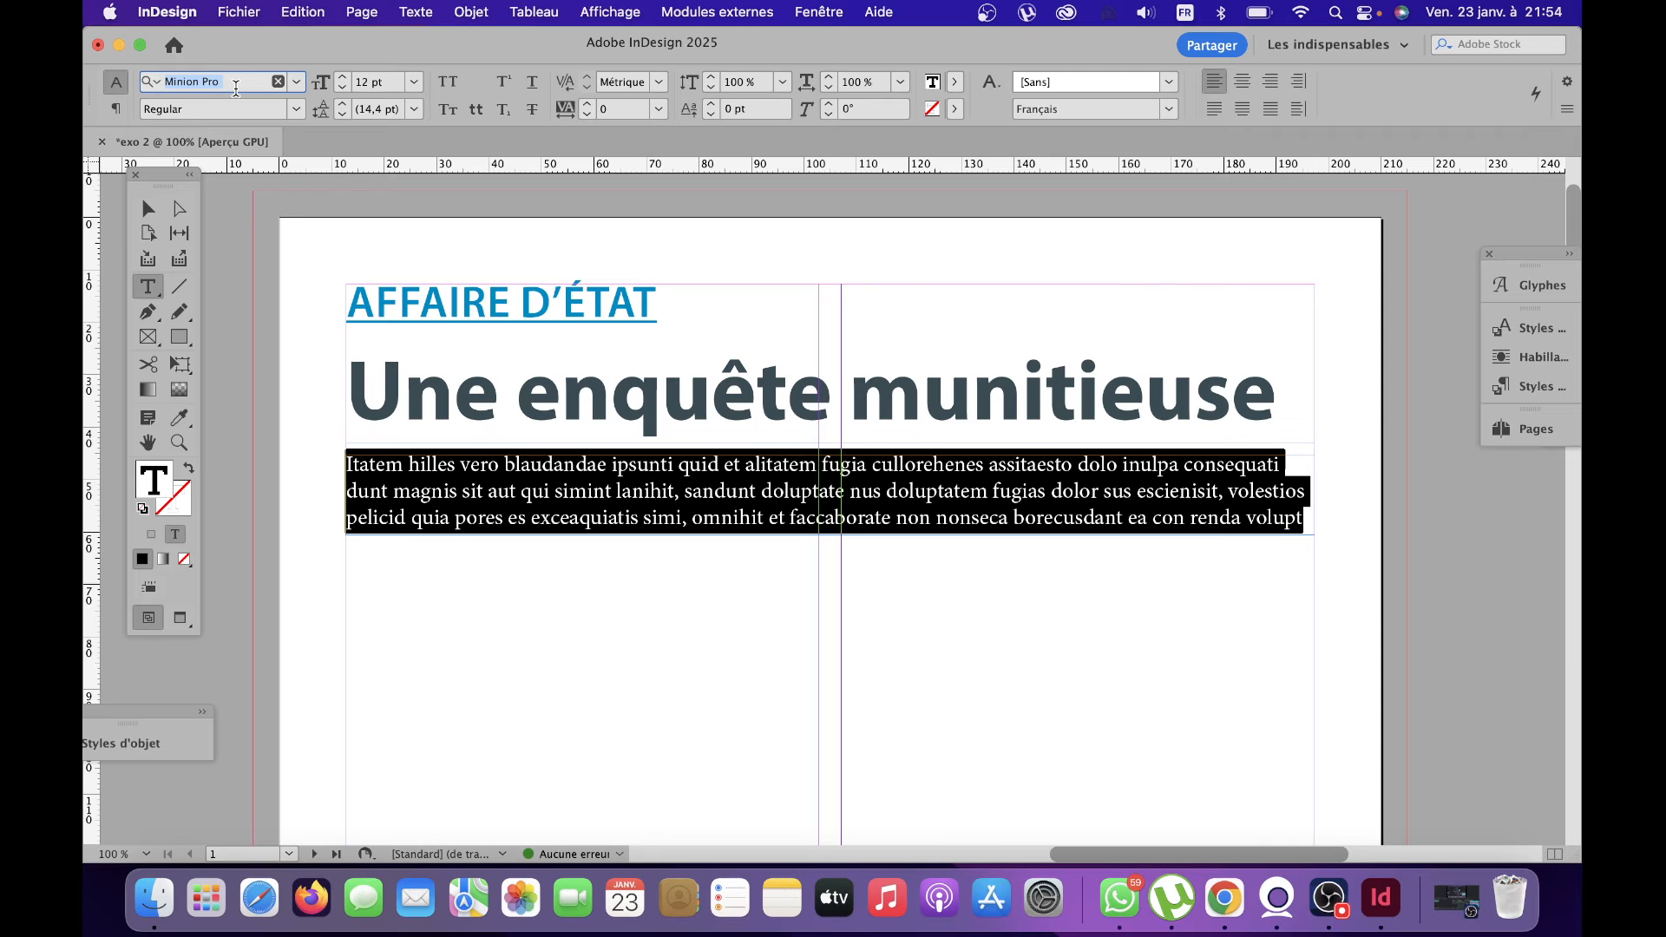
pyautogui.write('myr')
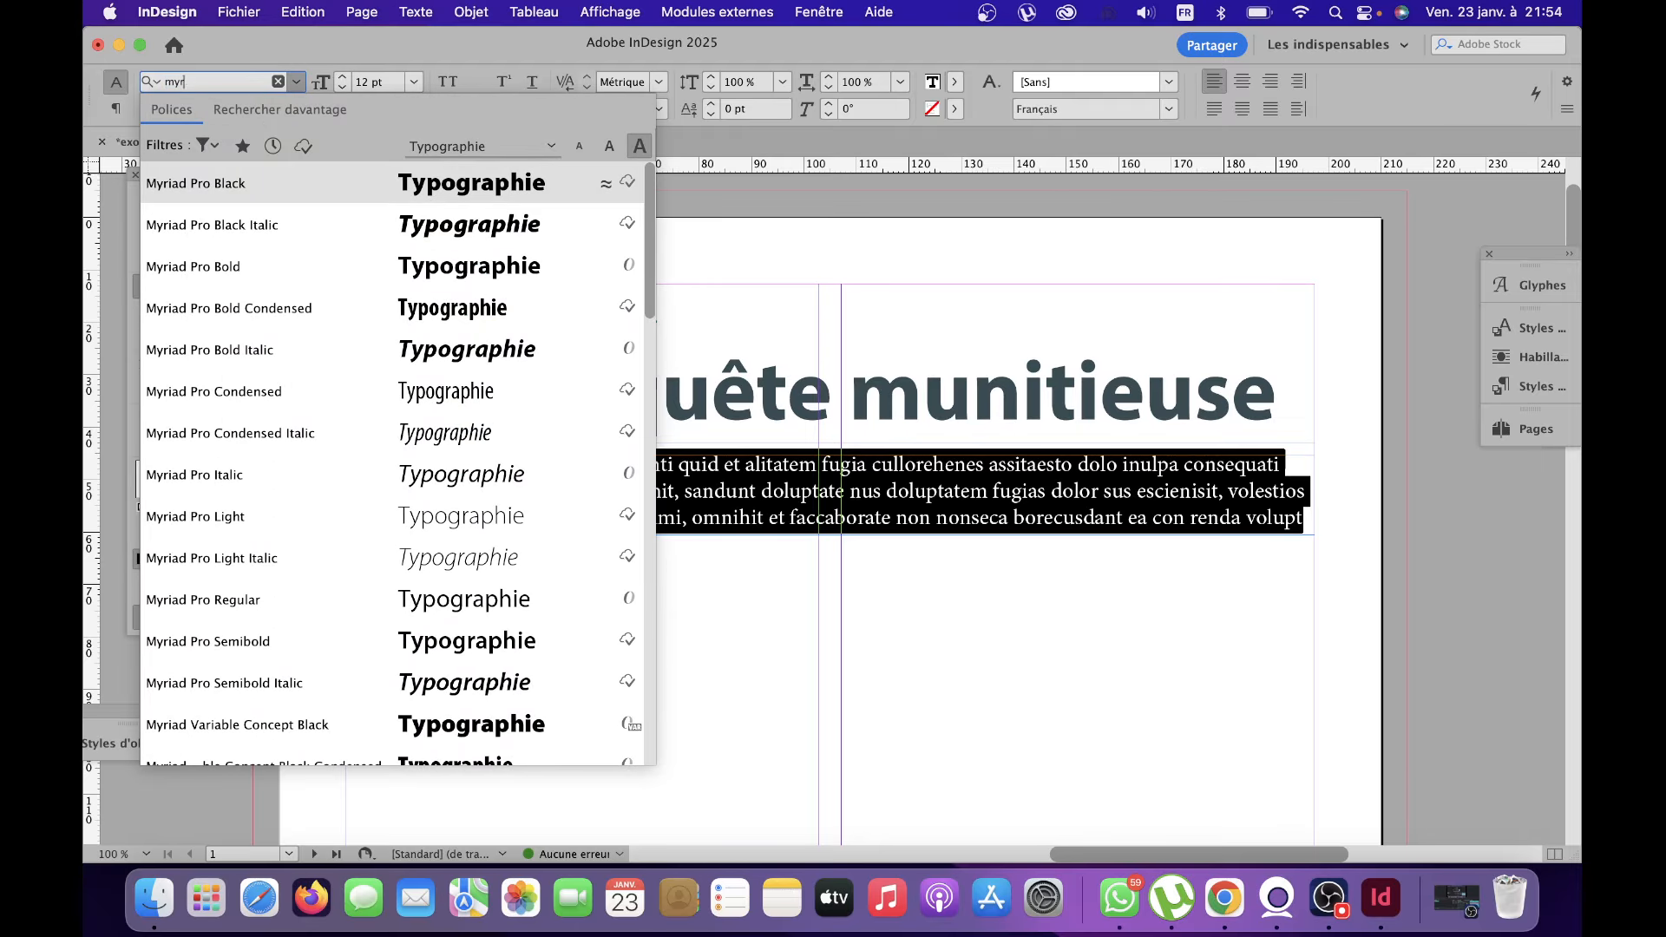
pyautogui.write('iia')
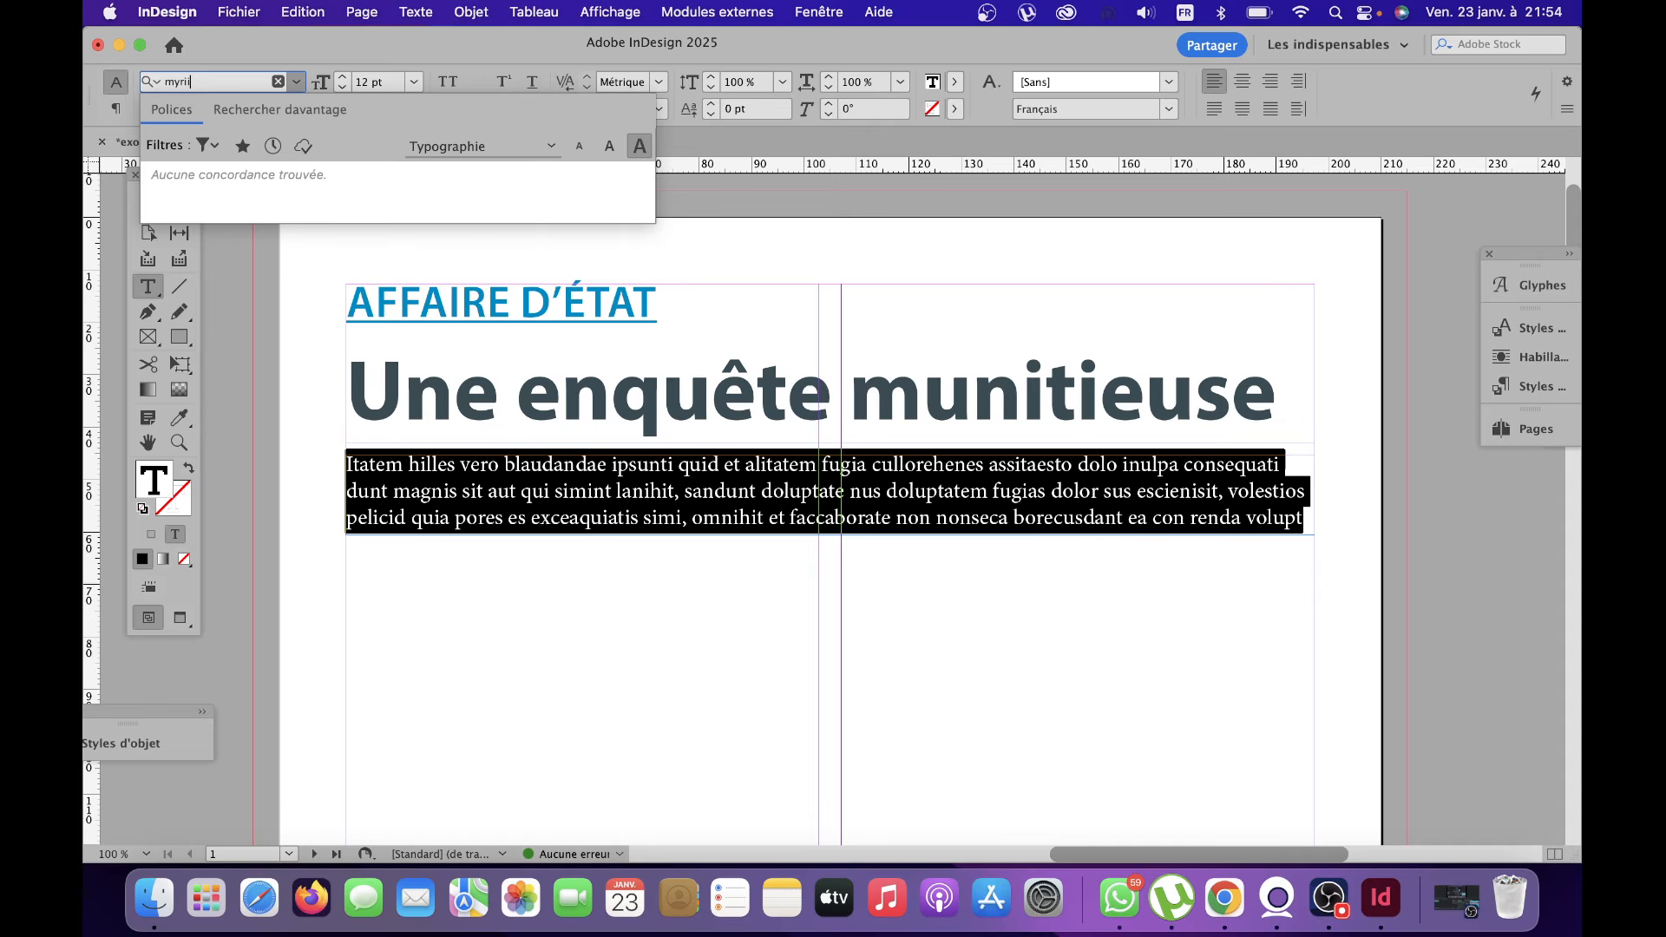
pyautogui.press('BackSpace')
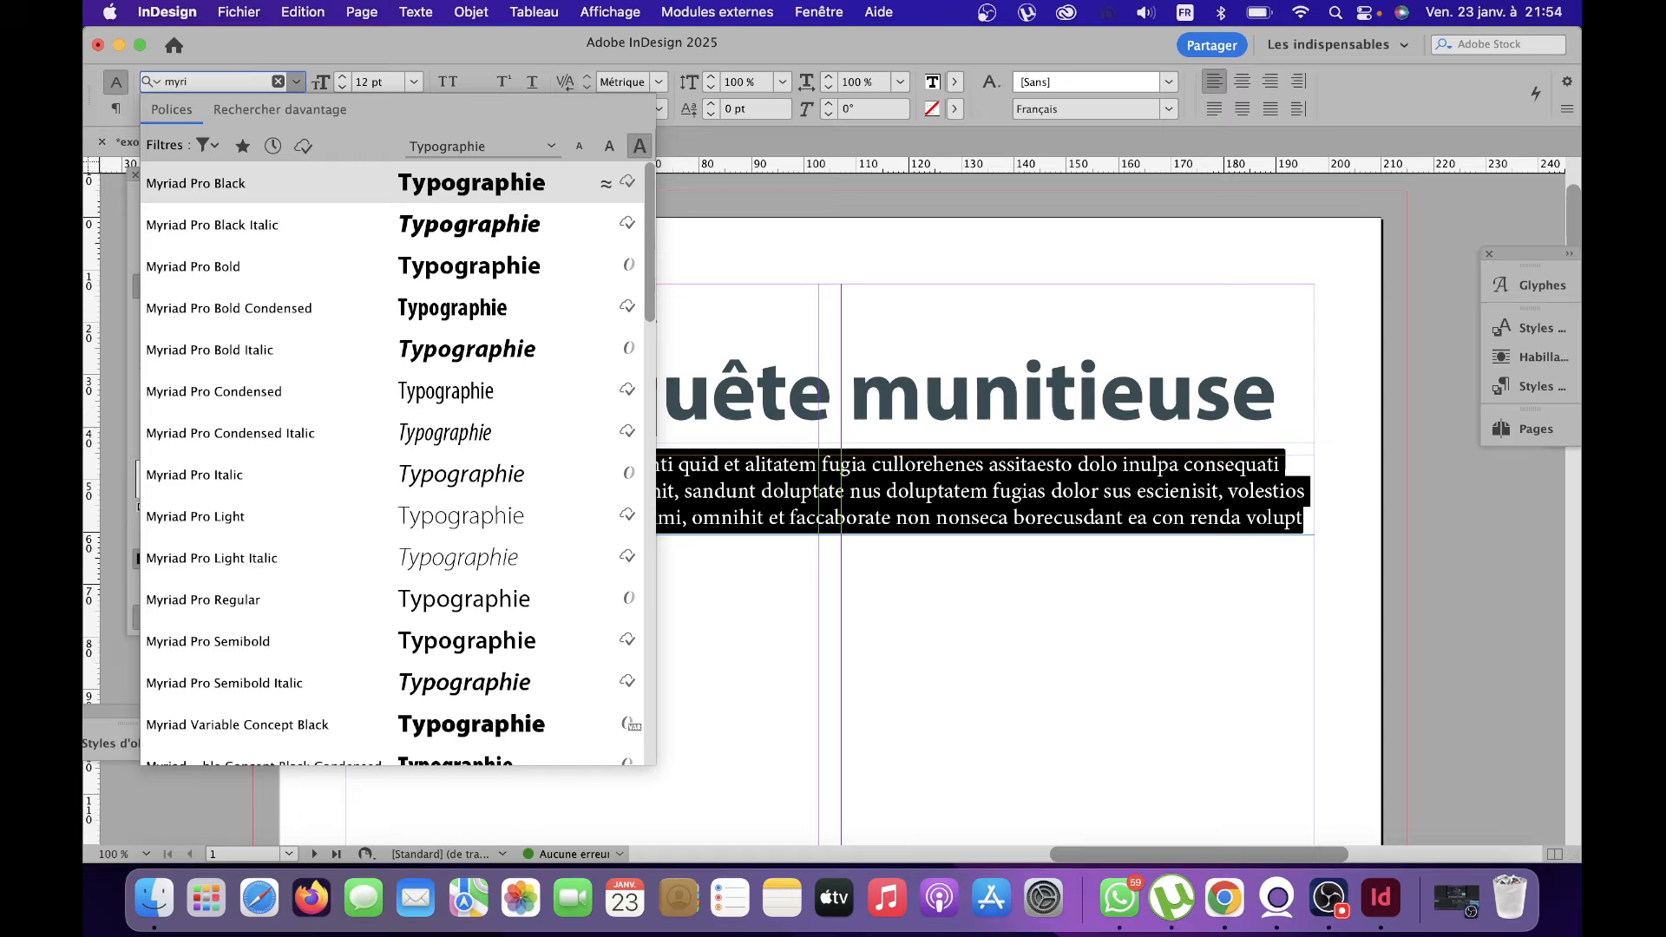
pyautogui.click(220, 266)
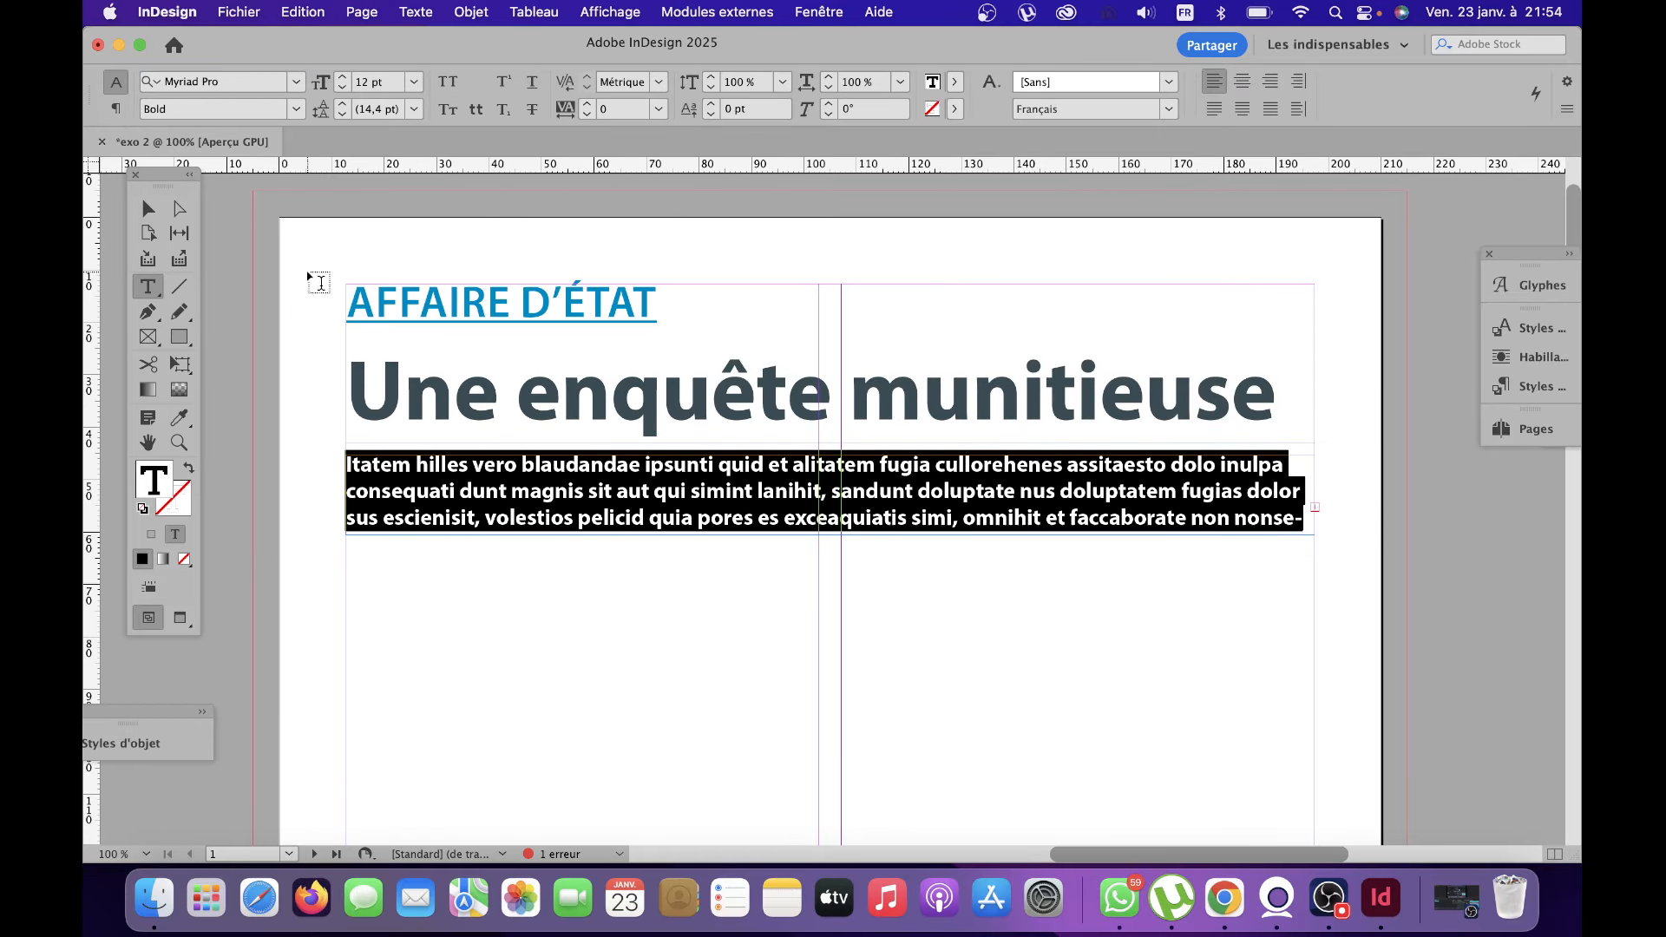
# Format the intro paragraph in all caps and increase its font size to 16 pt.
pyautogui.click(447, 82)
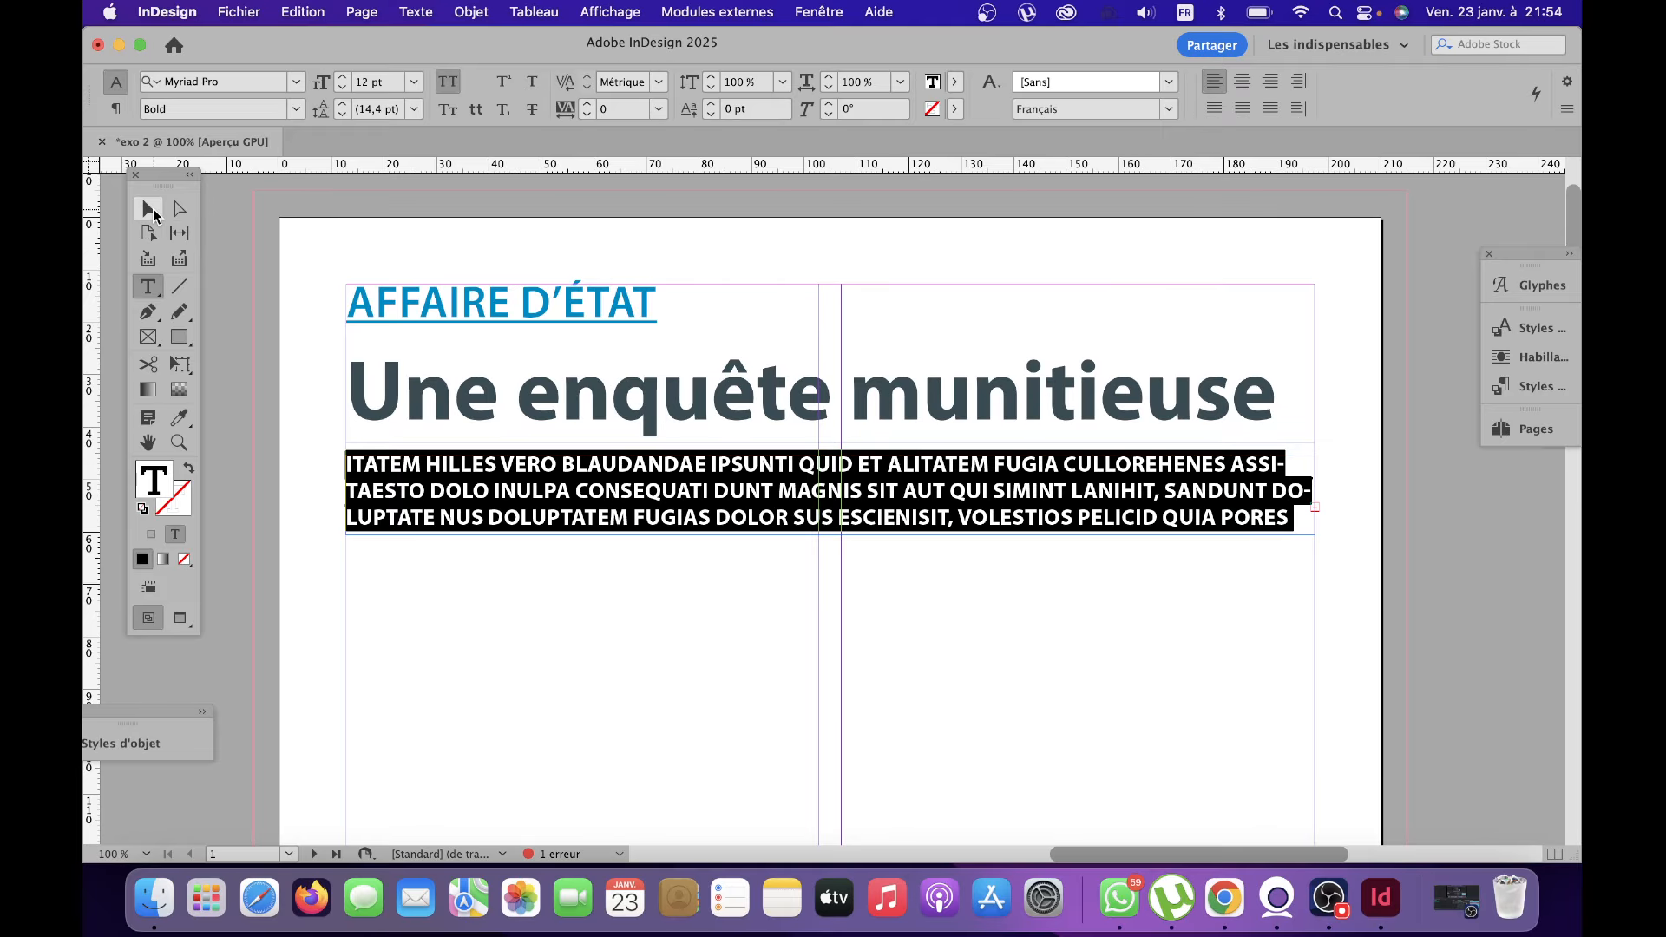
pyautogui.click(151, 210)
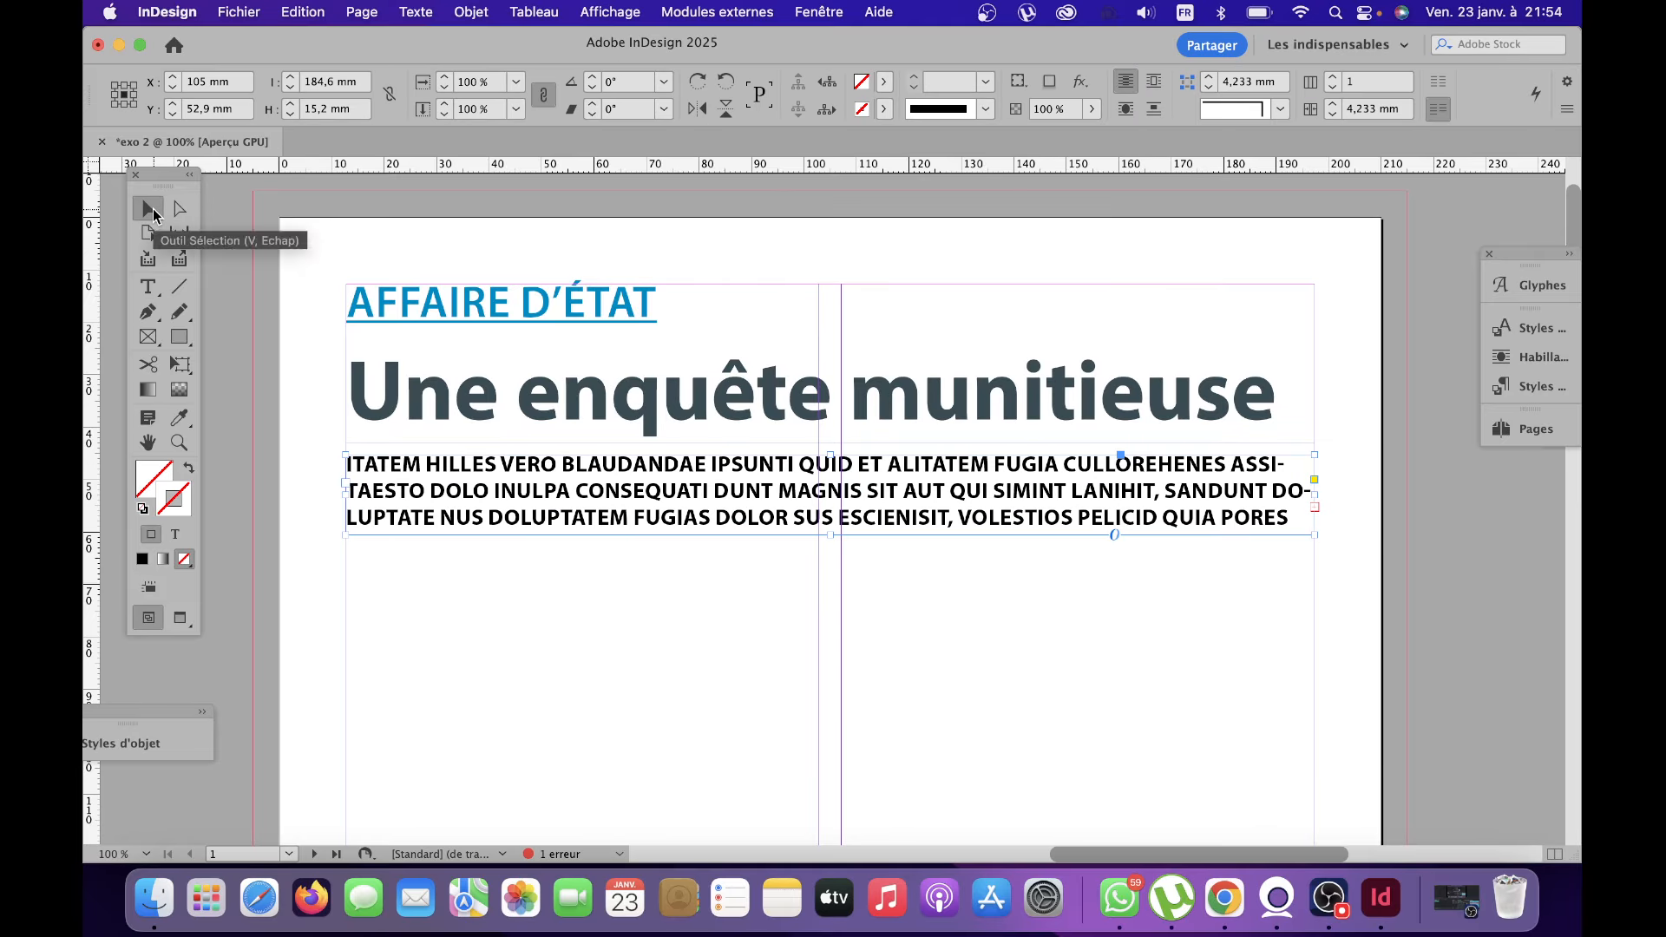
pyautogui.doubleClick(462, 471)
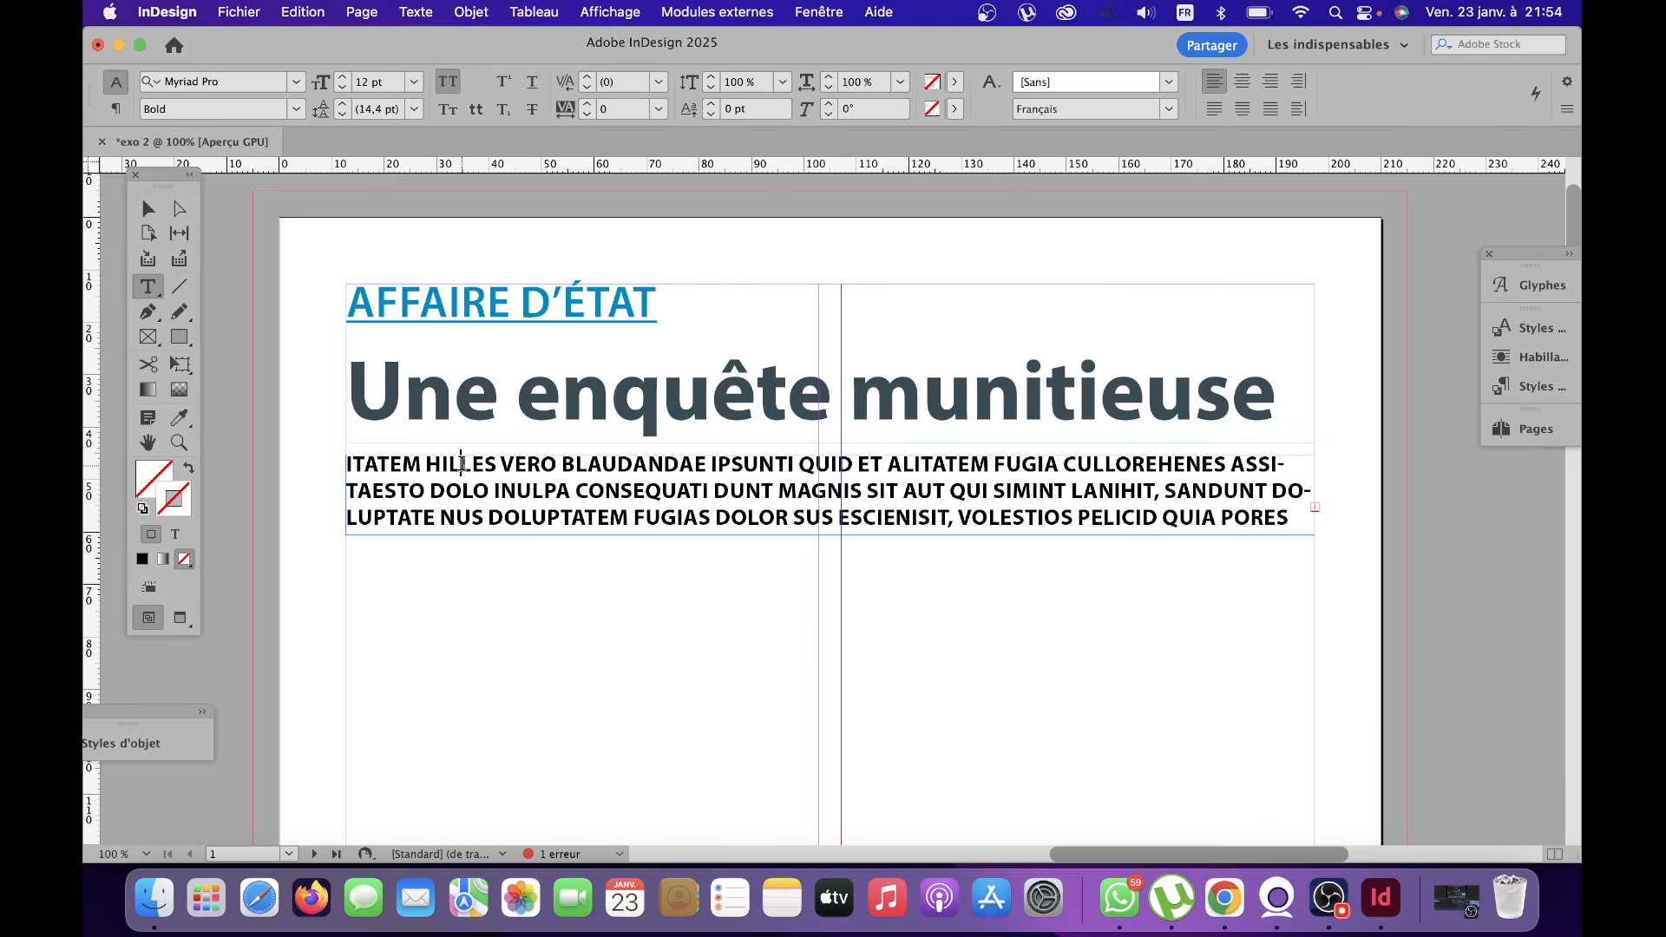
pyautogui.doubleClick(613, 471)
pyautogui.tripleClick(613, 472)
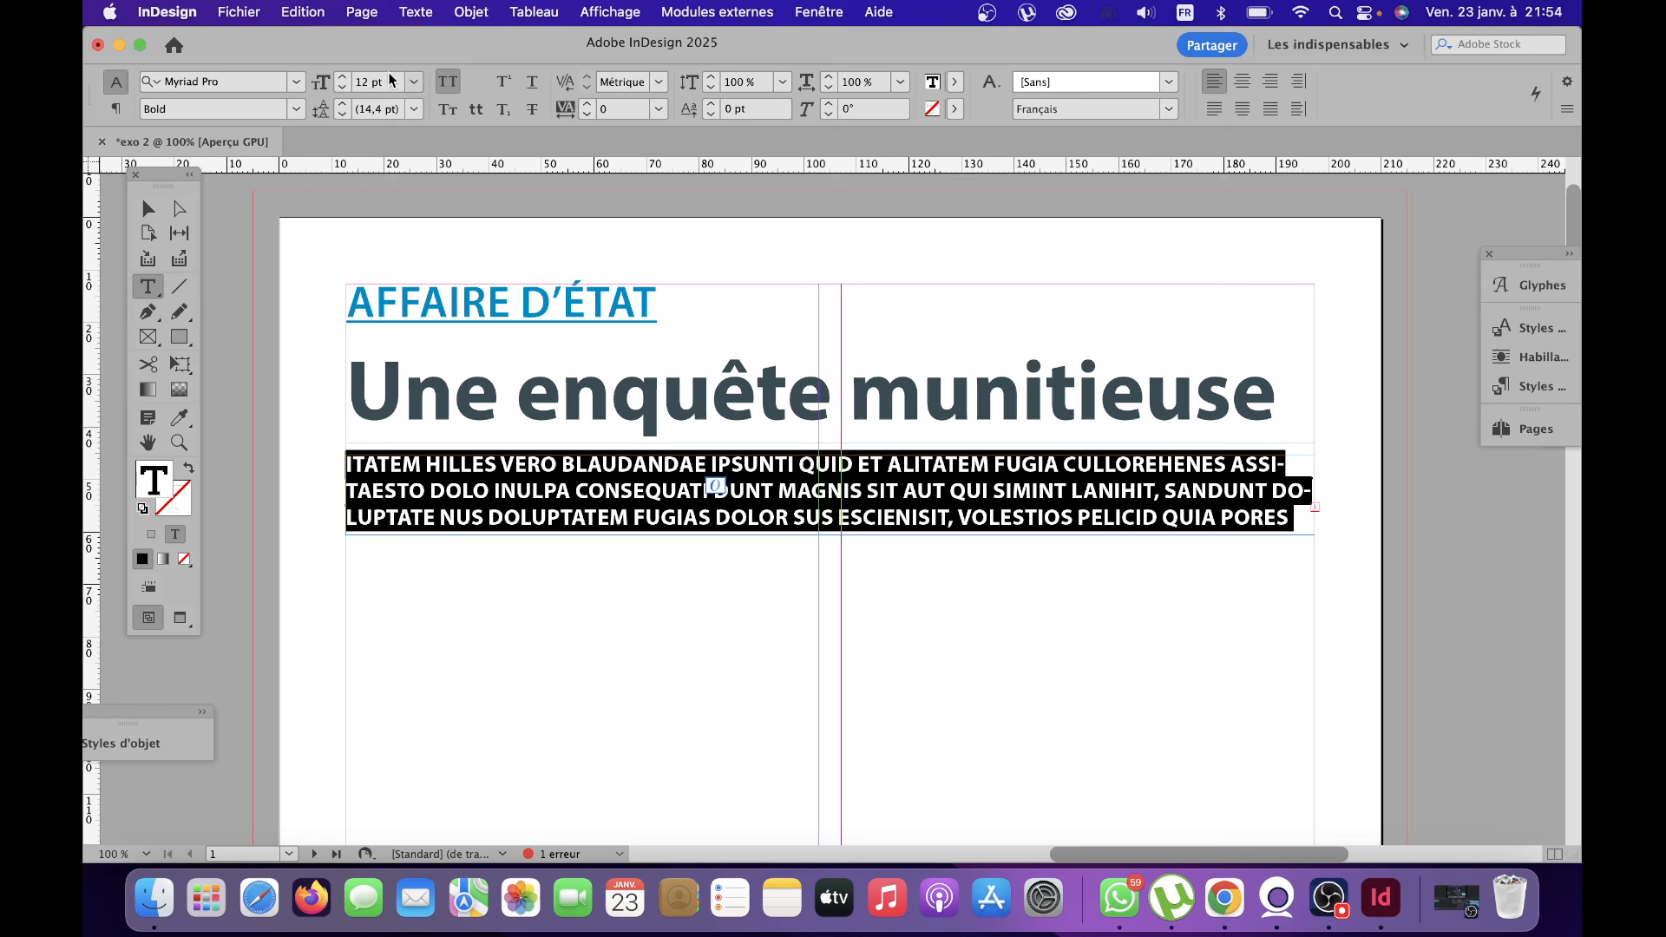
pyautogui.click(343, 77)
pyautogui.click(344, 77)
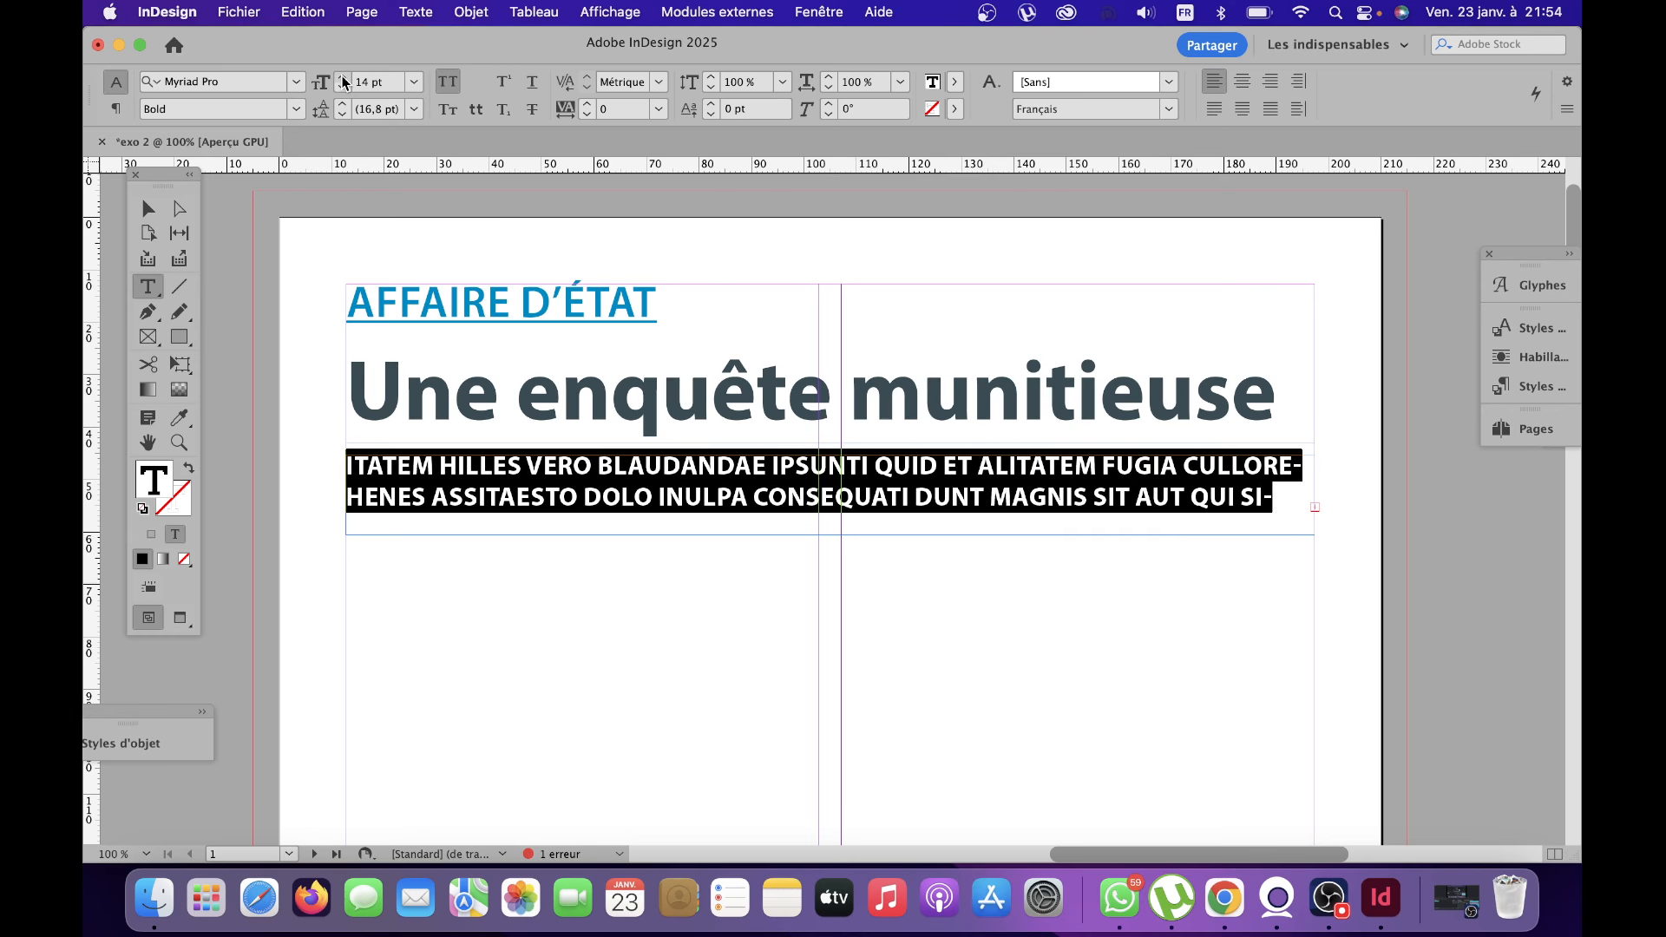
pyautogui.click(343, 77)
pyautogui.click(344, 78)
# Lengthen the intro frame to about 32.7 mm high and delete its fourth and fifth lines of text.
pyautogui.click(147, 208)
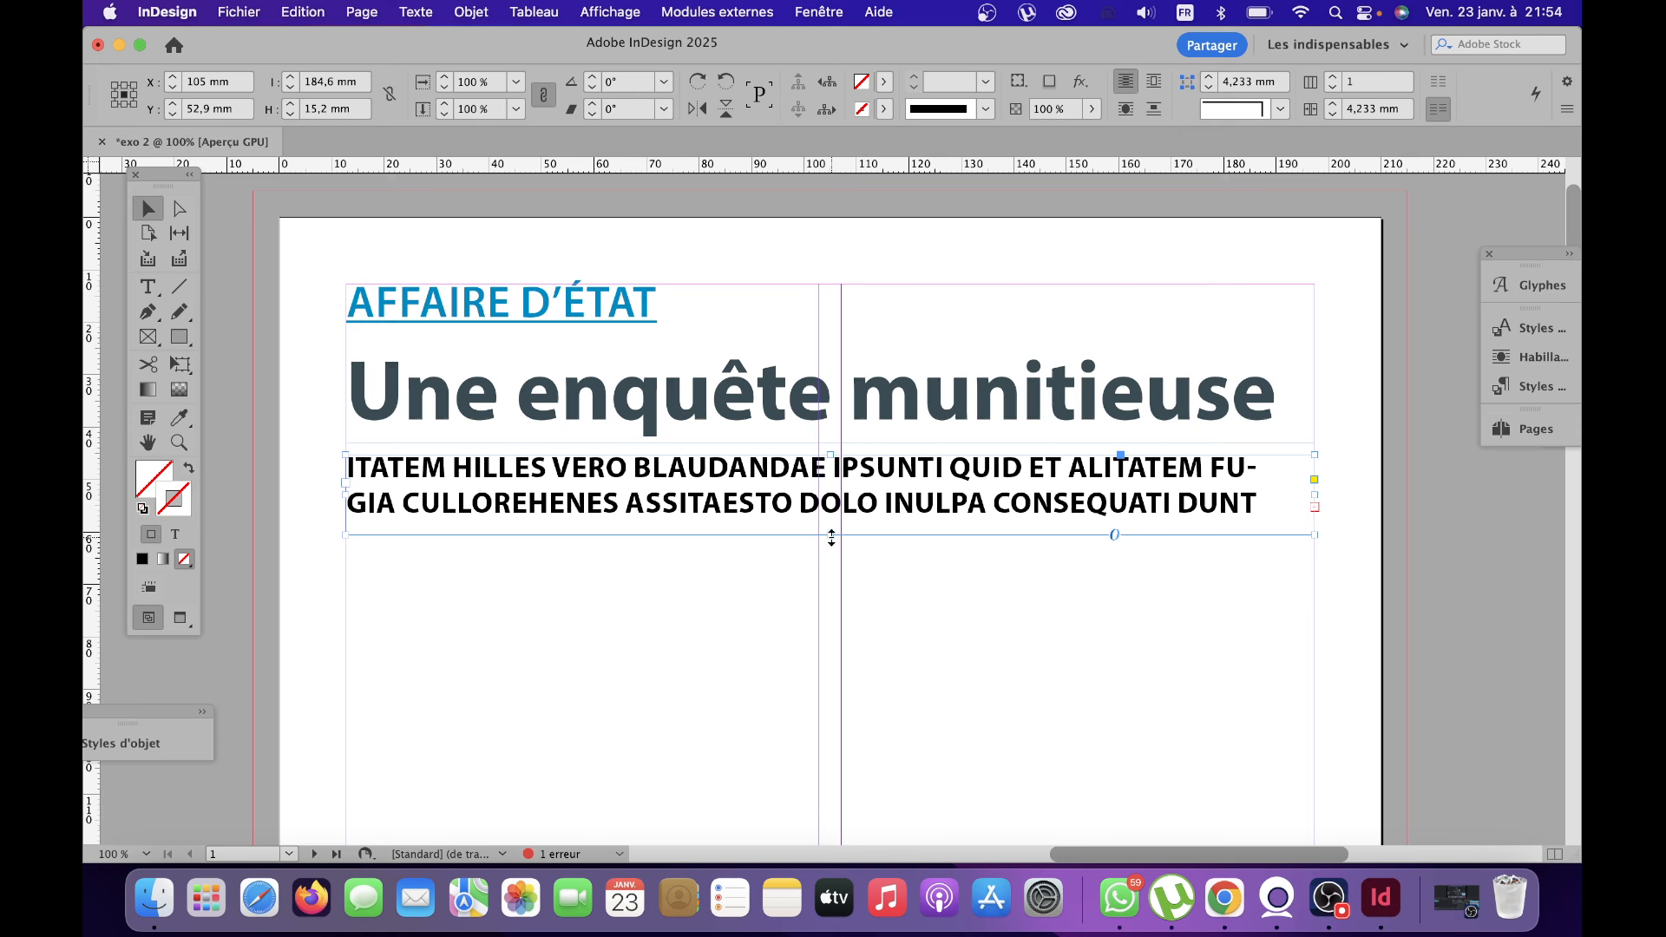
pyautogui.moveTo(831, 535); pyautogui.dragTo(844, 626)
pyautogui.doubleClick(941, 532)
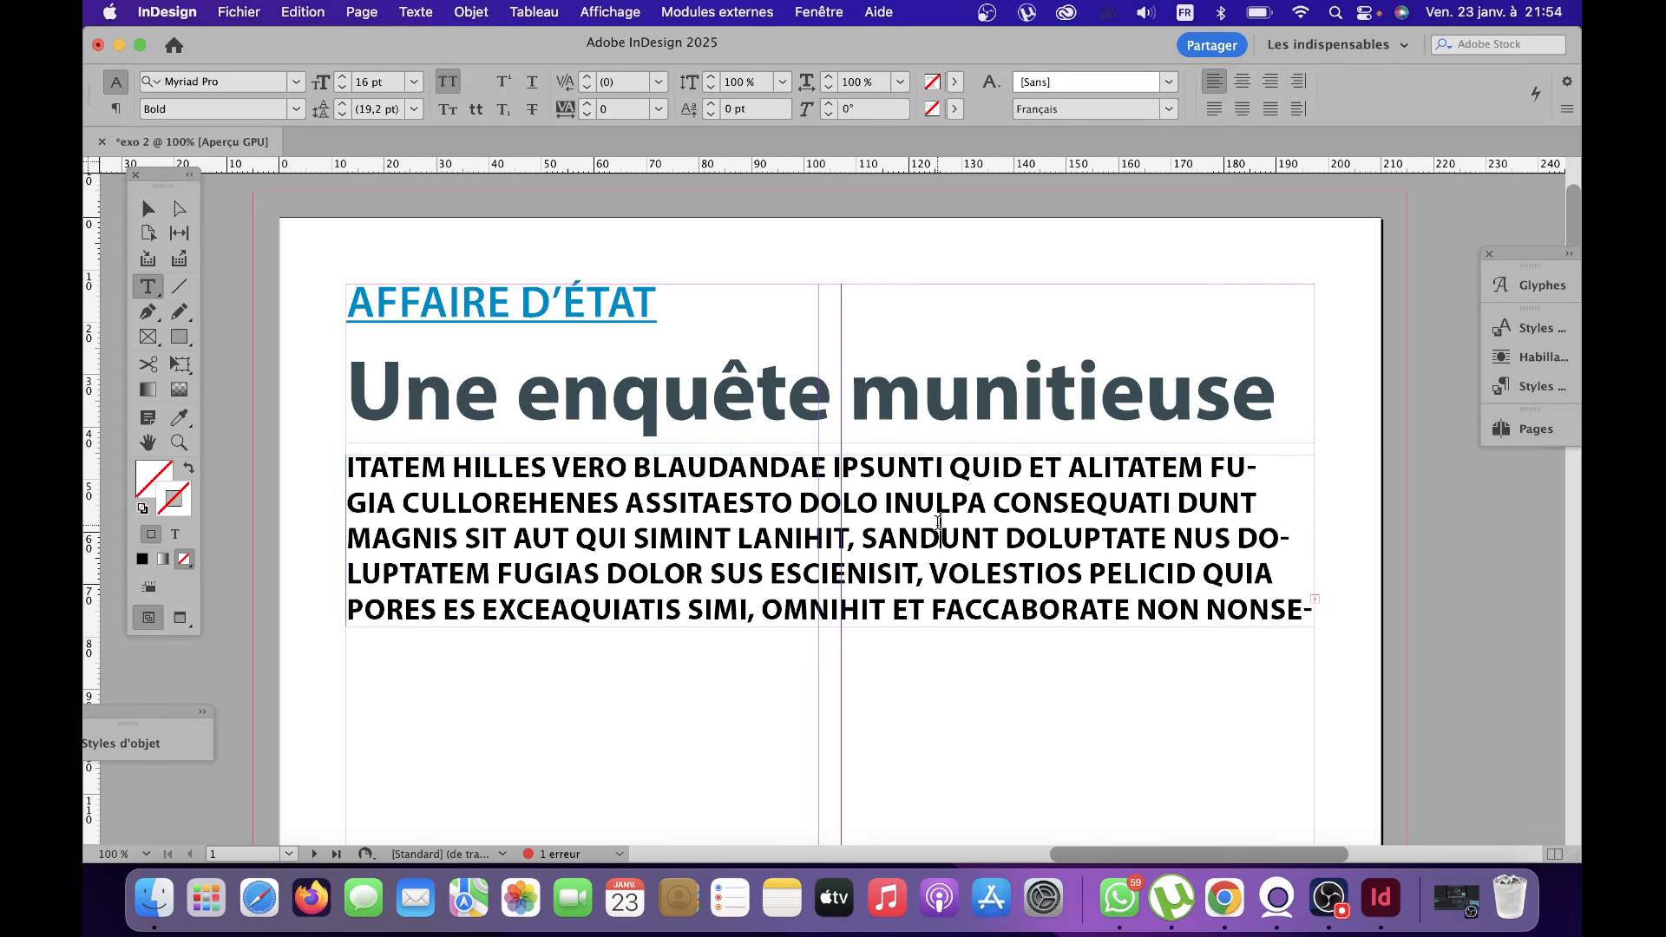
pyautogui.moveTo(346, 566); pyautogui.dragTo(889, 643)
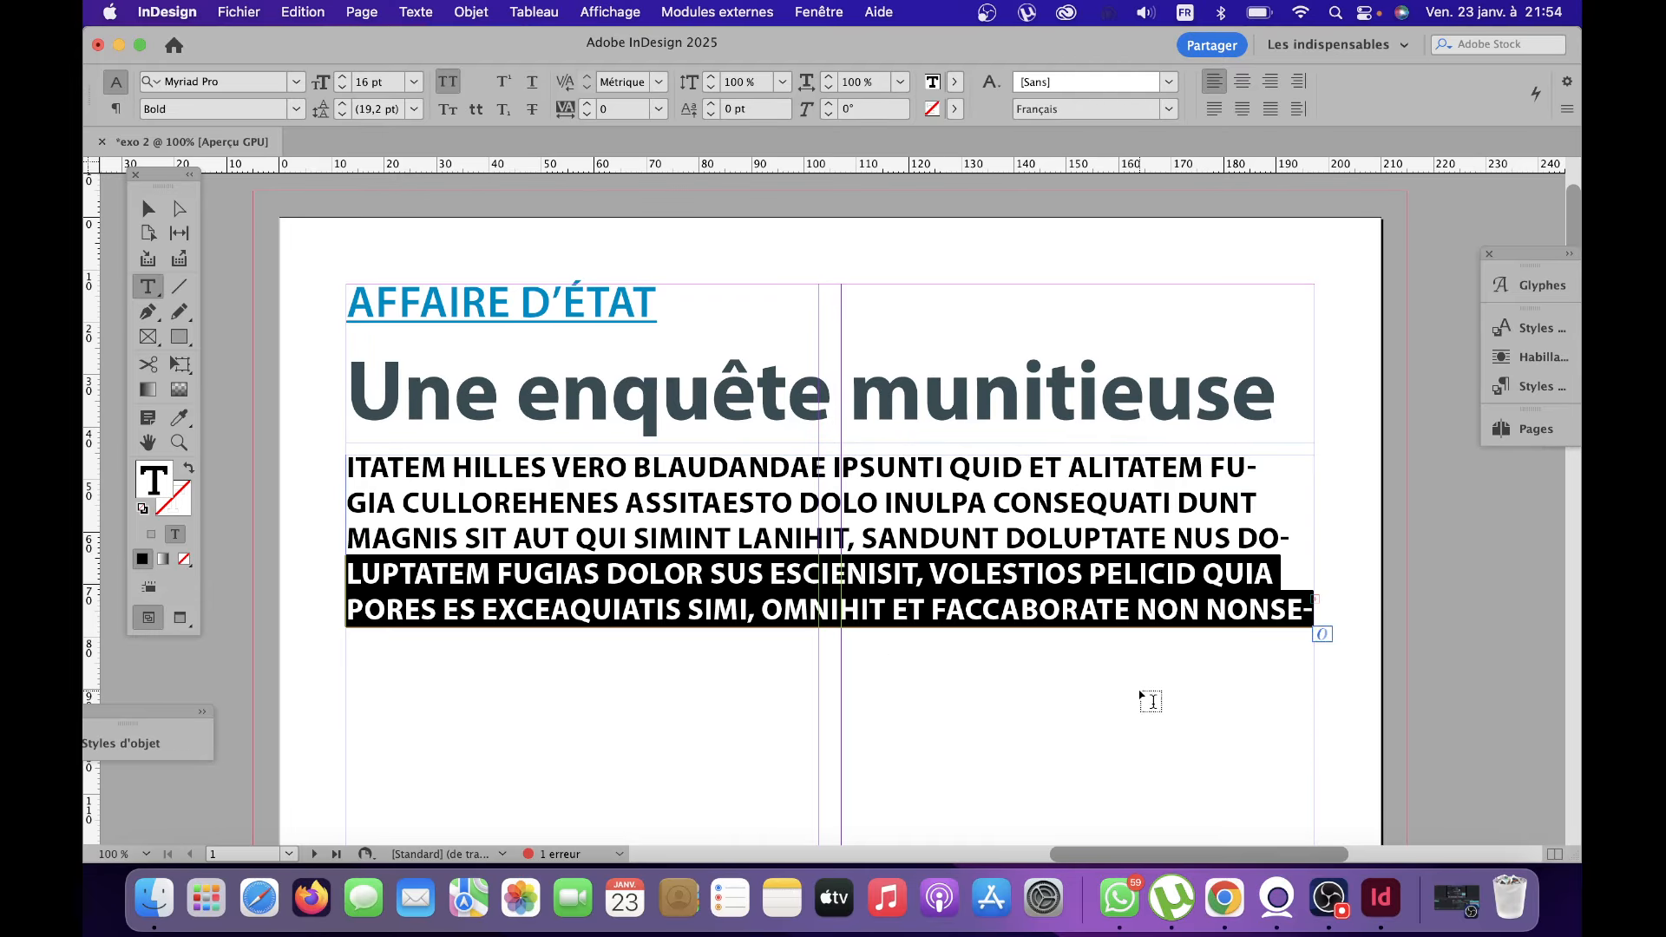
pyautogui.press('BackSpace')
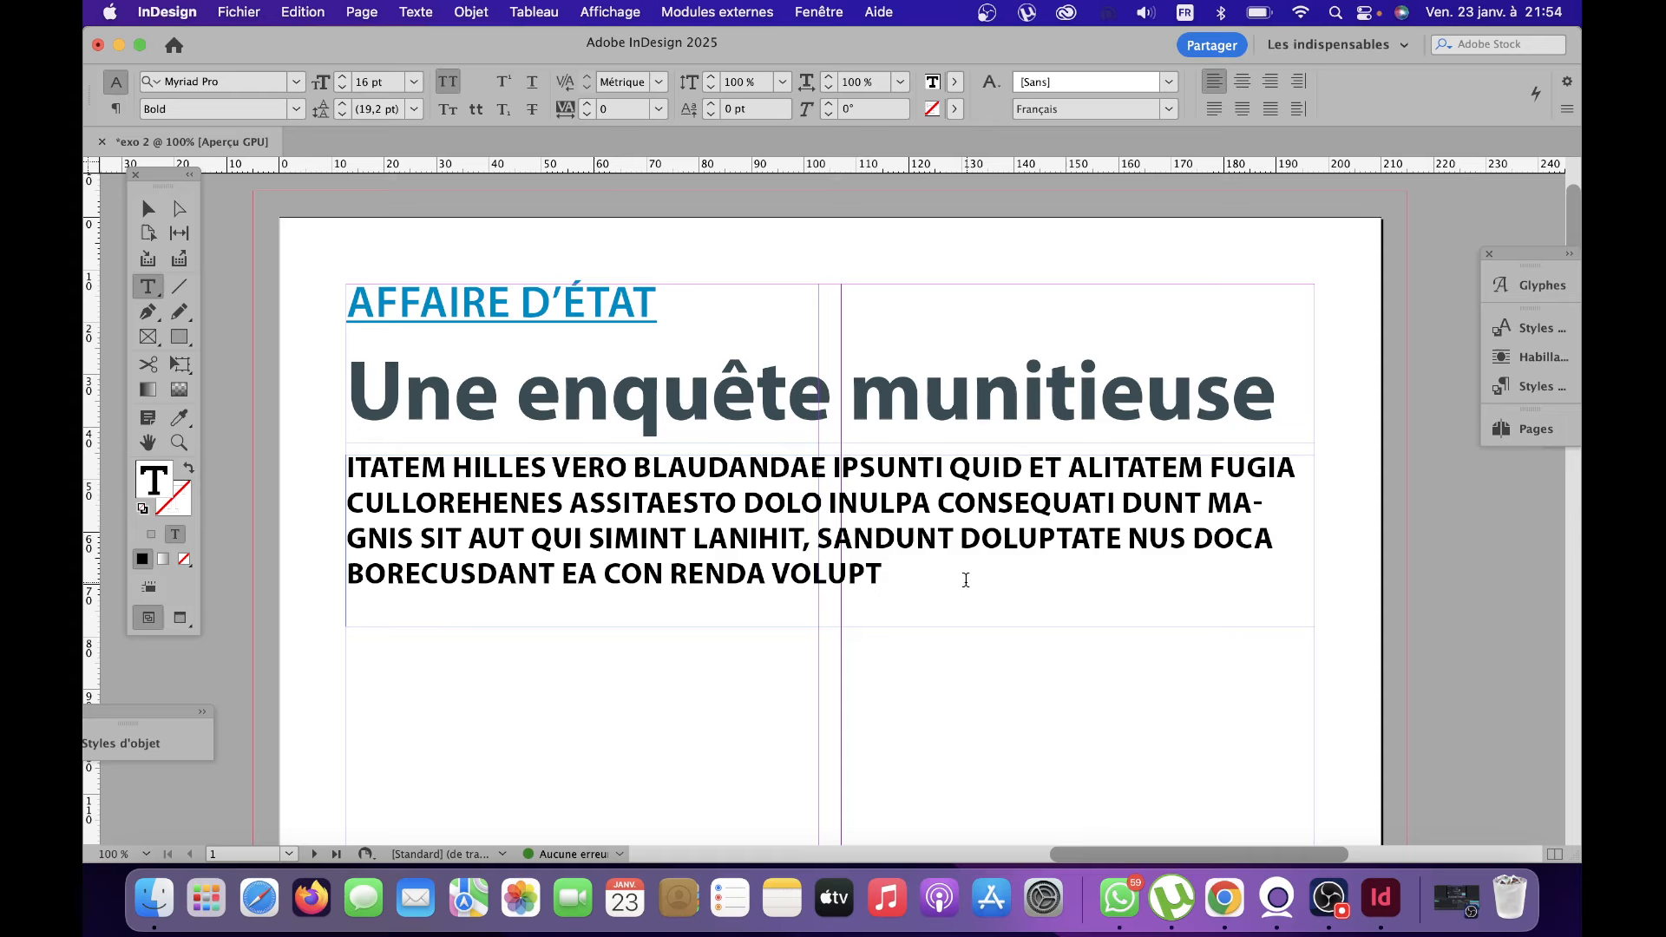
# Delete the intro text after "SAND" on the third line and shorten the frame to about 21.7 mm high.
pyautogui.moveTo(970, 574); pyautogui.dragTo(903, 531)
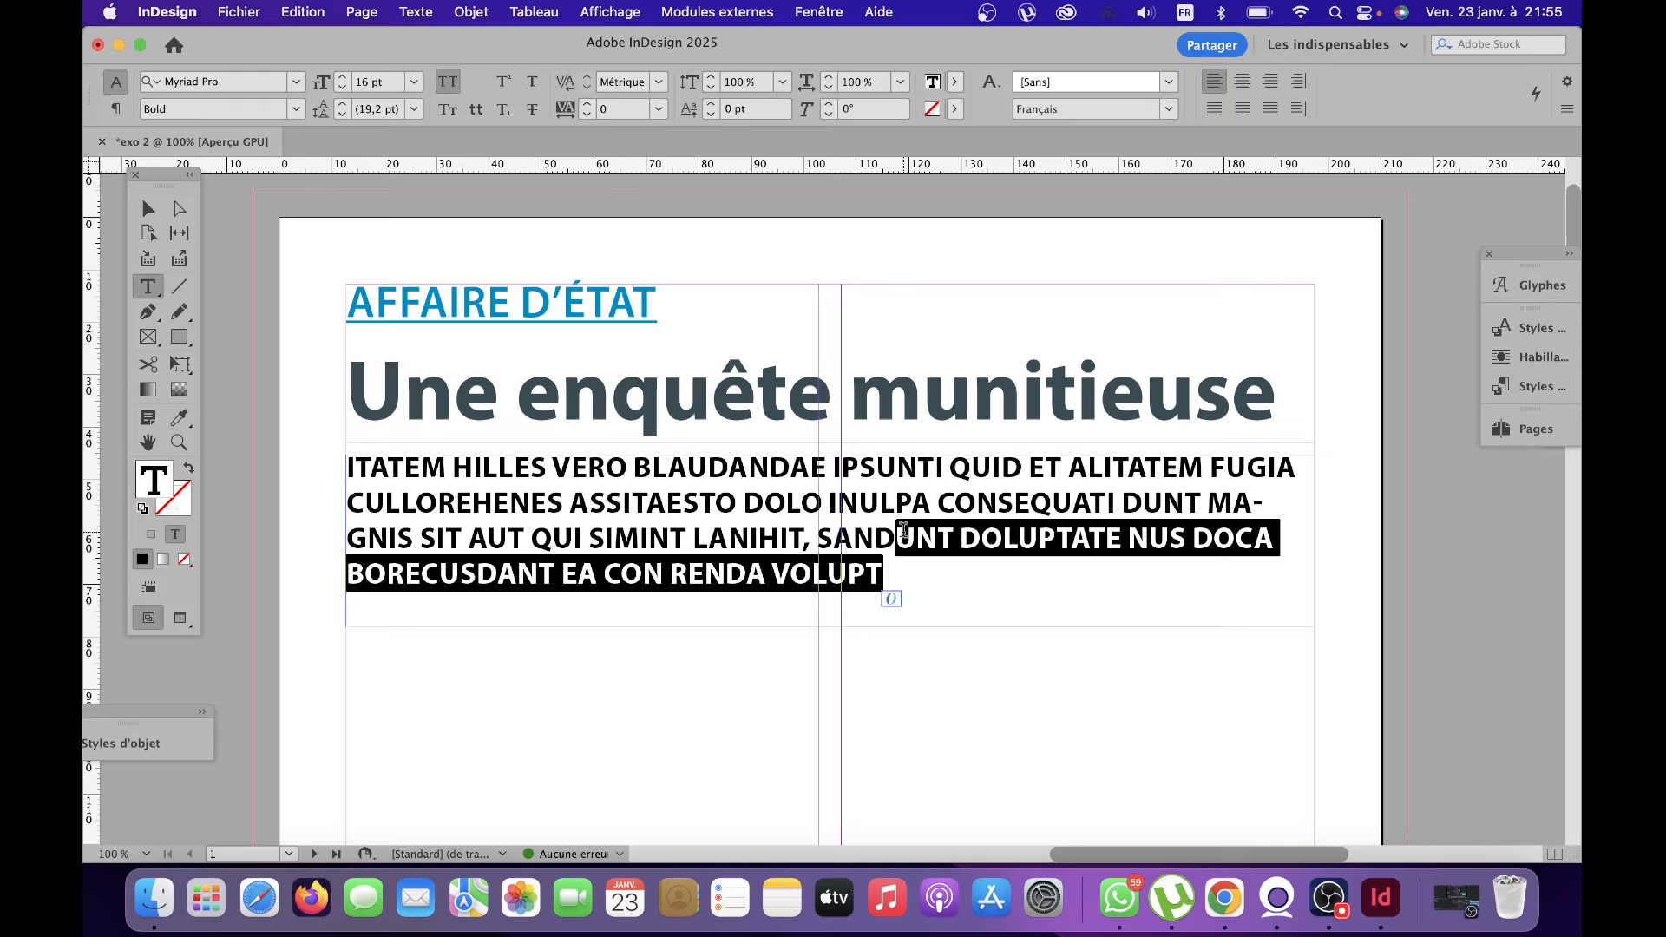
pyautogui.press('BackSpace')
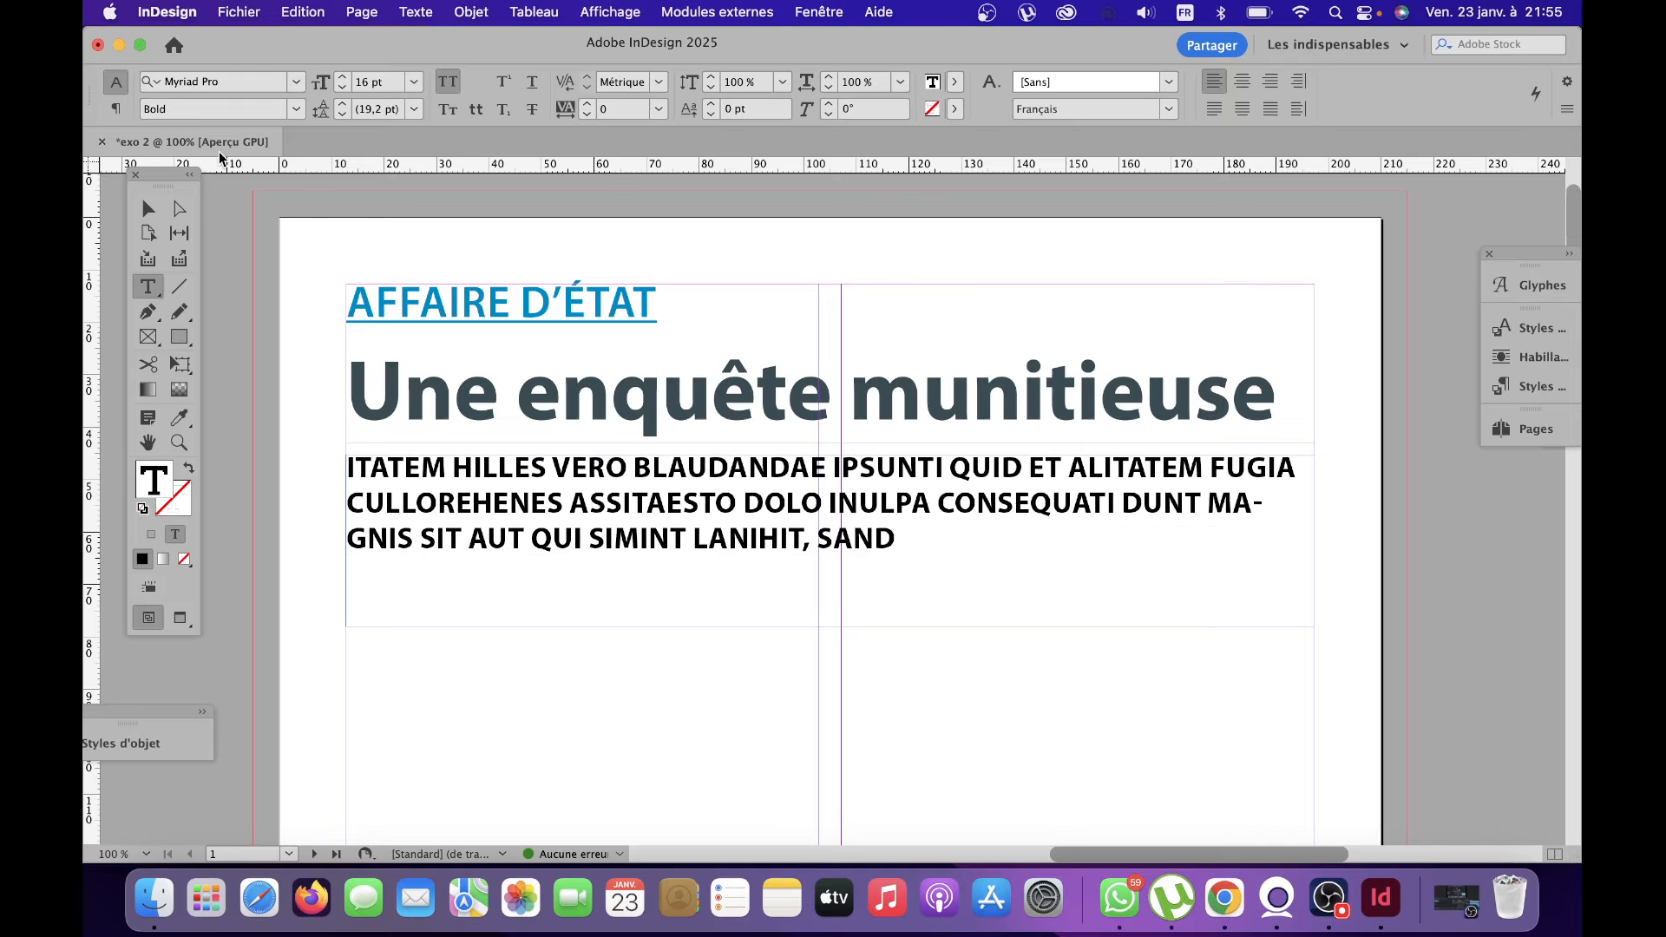
pyautogui.click(148, 209)
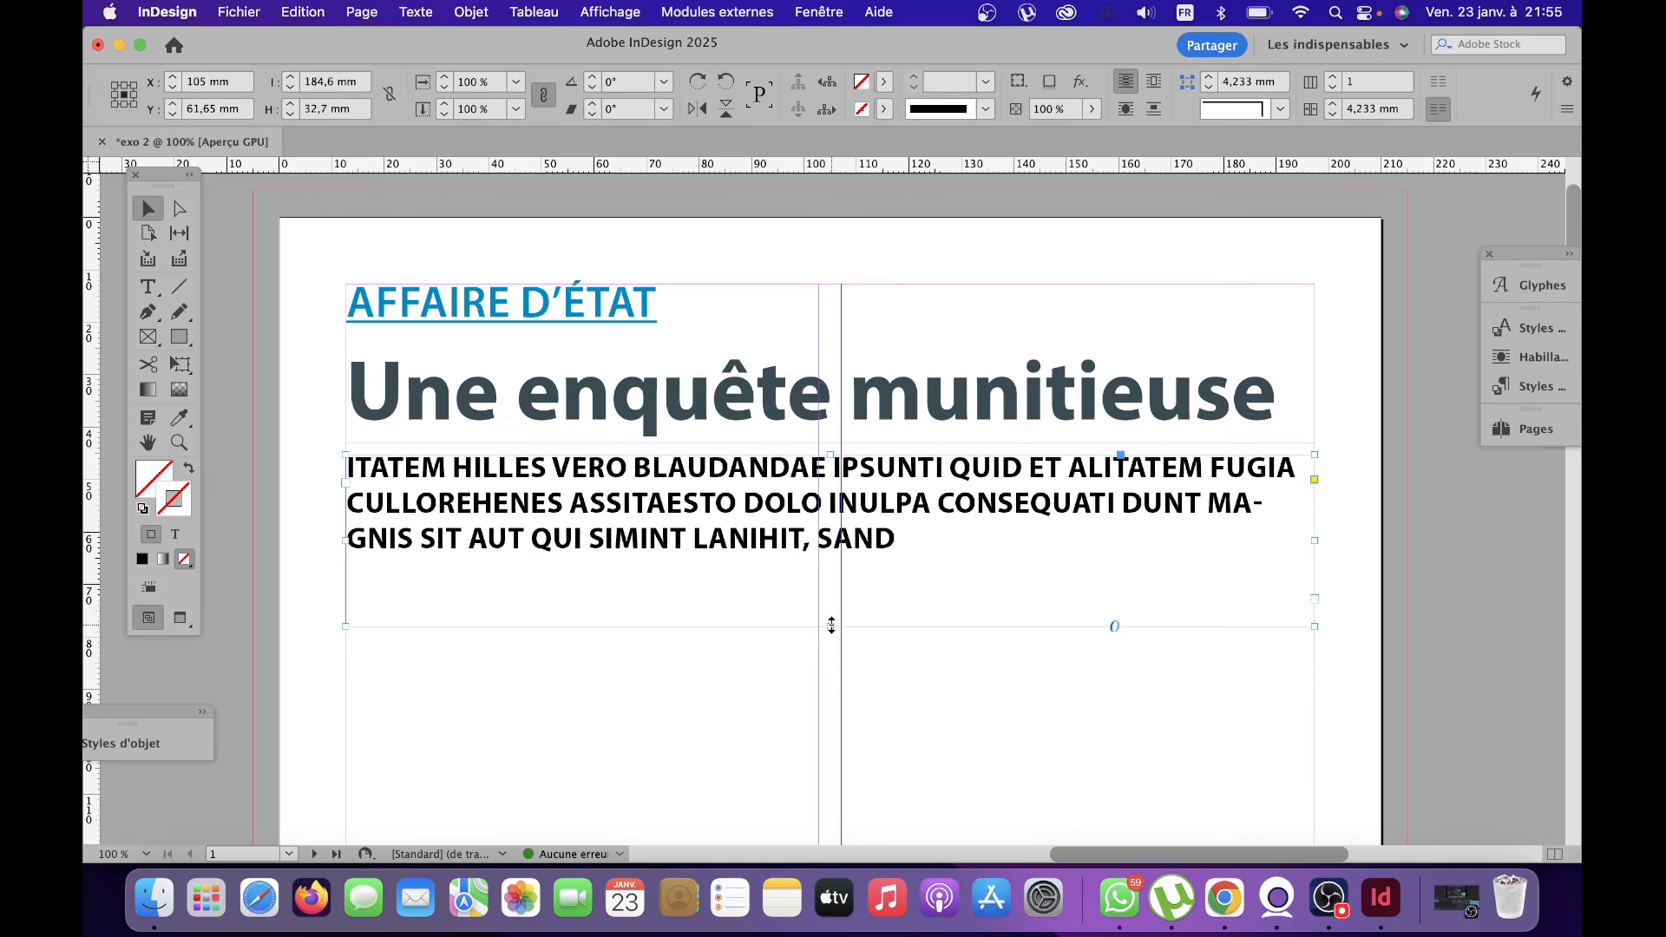
pyautogui.moveTo(831, 626); pyautogui.dragTo(831, 568)
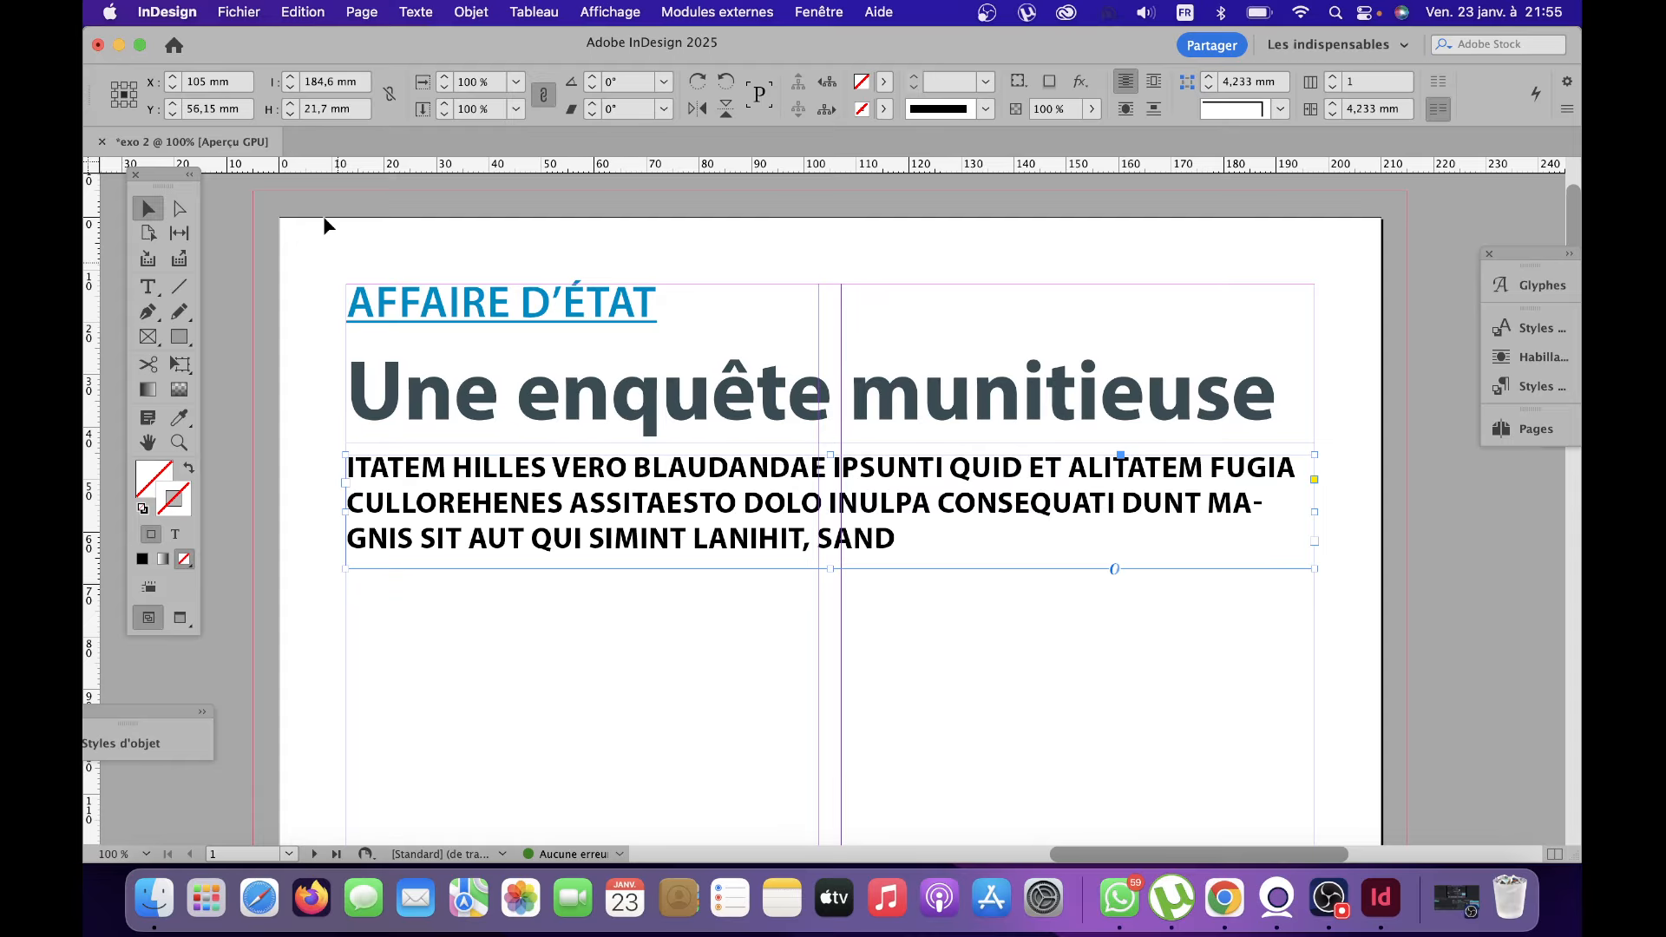
# Consult the exo 2.pdf reference and draw a rectangle about 90.2 mm wide and 70.1 mm high in the first column below the intro.
pyautogui.click(119, 45)
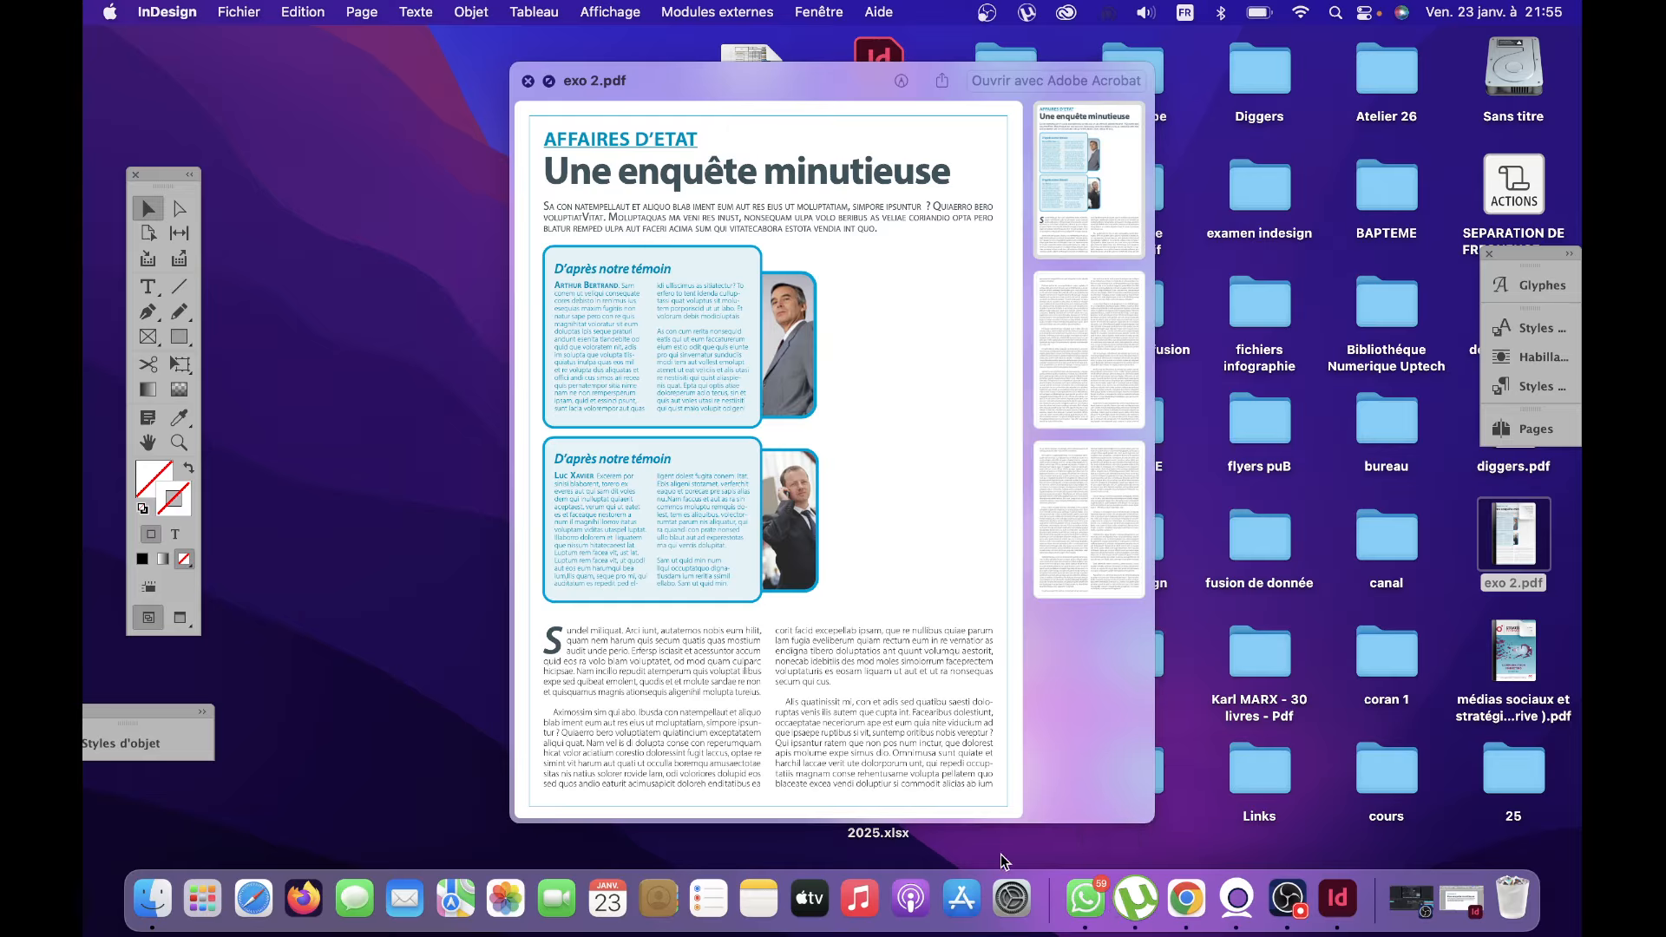
pyautogui.click(1462, 903)
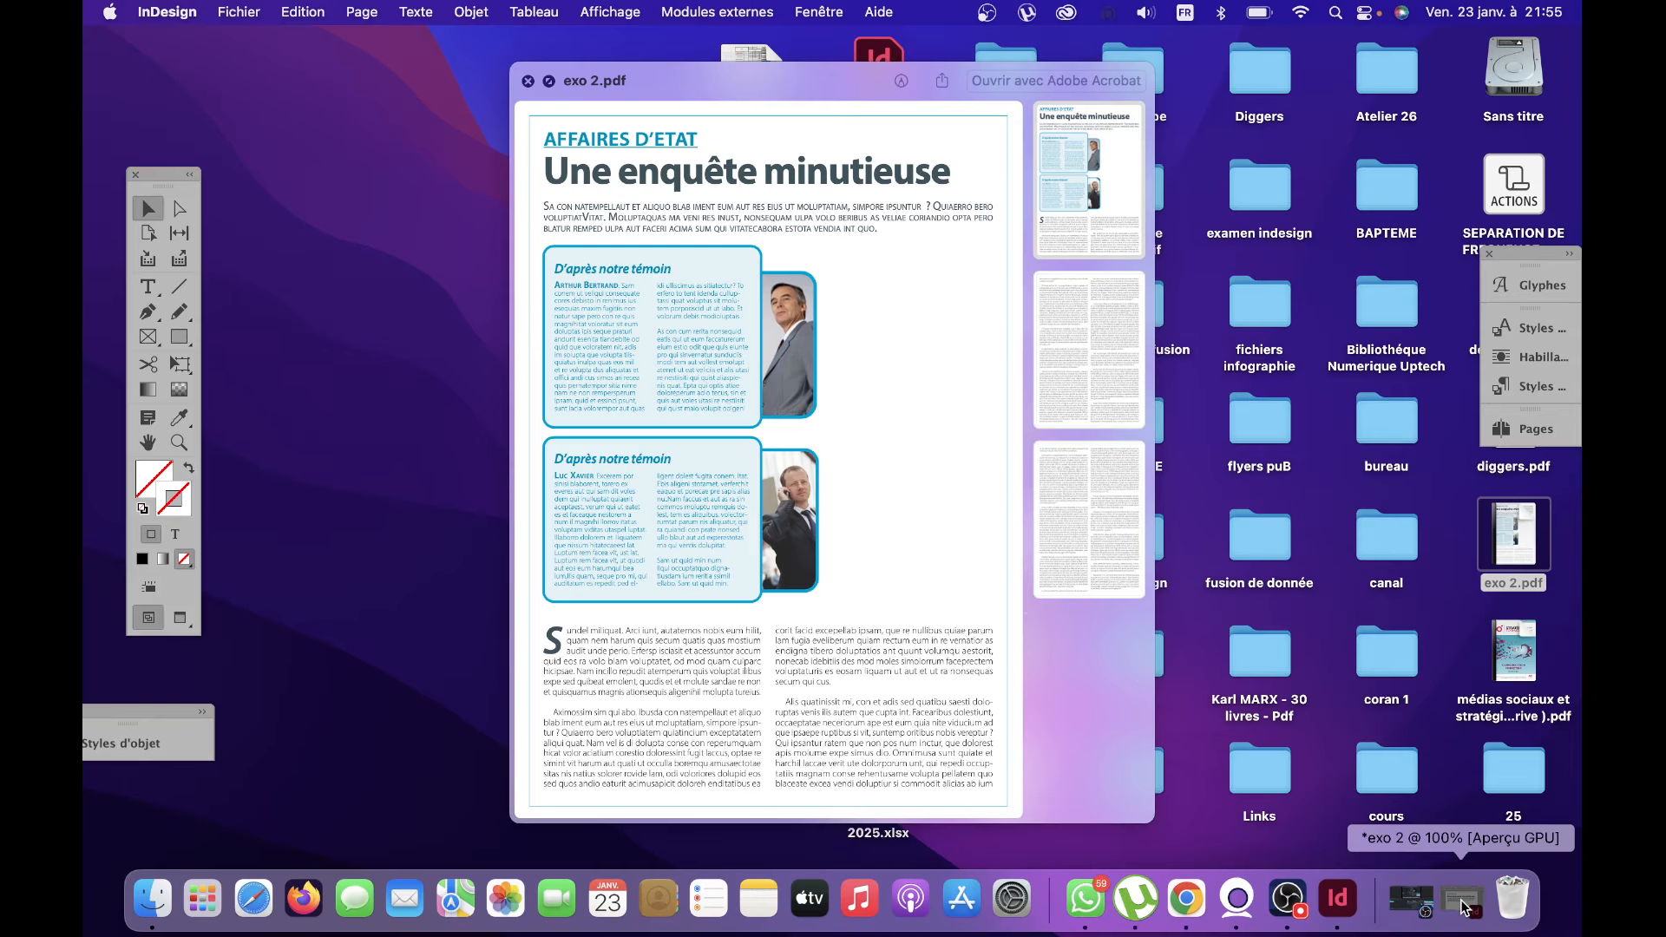
pyautogui.scroll(-4, 595, 597)
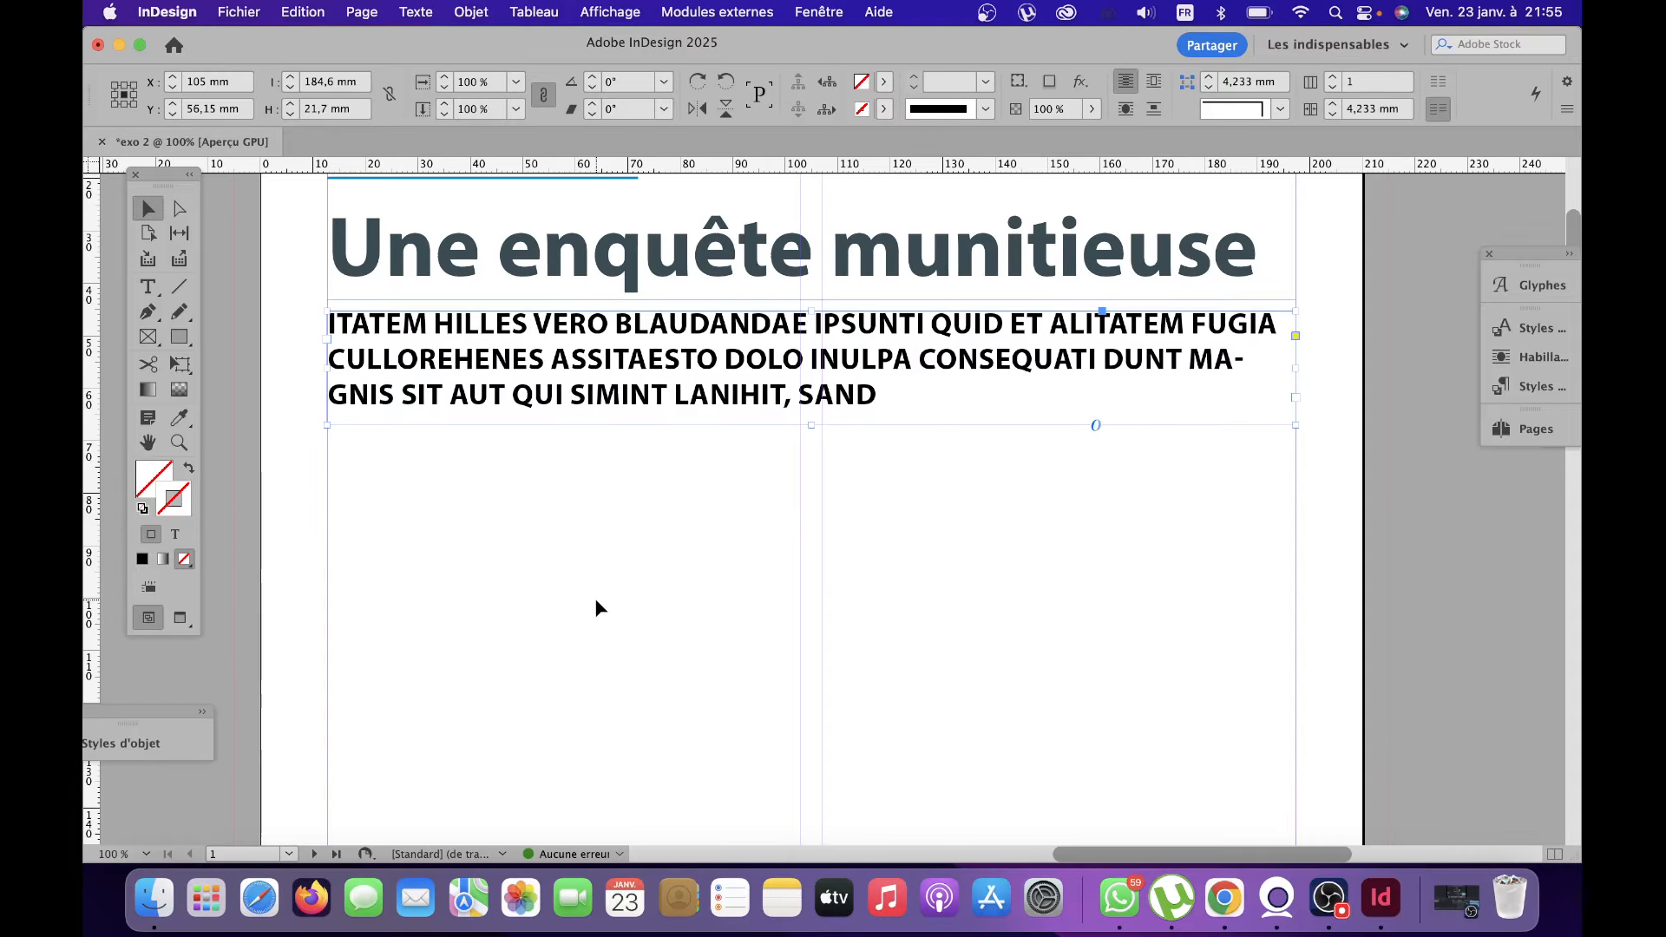
pyautogui.click(184, 341)
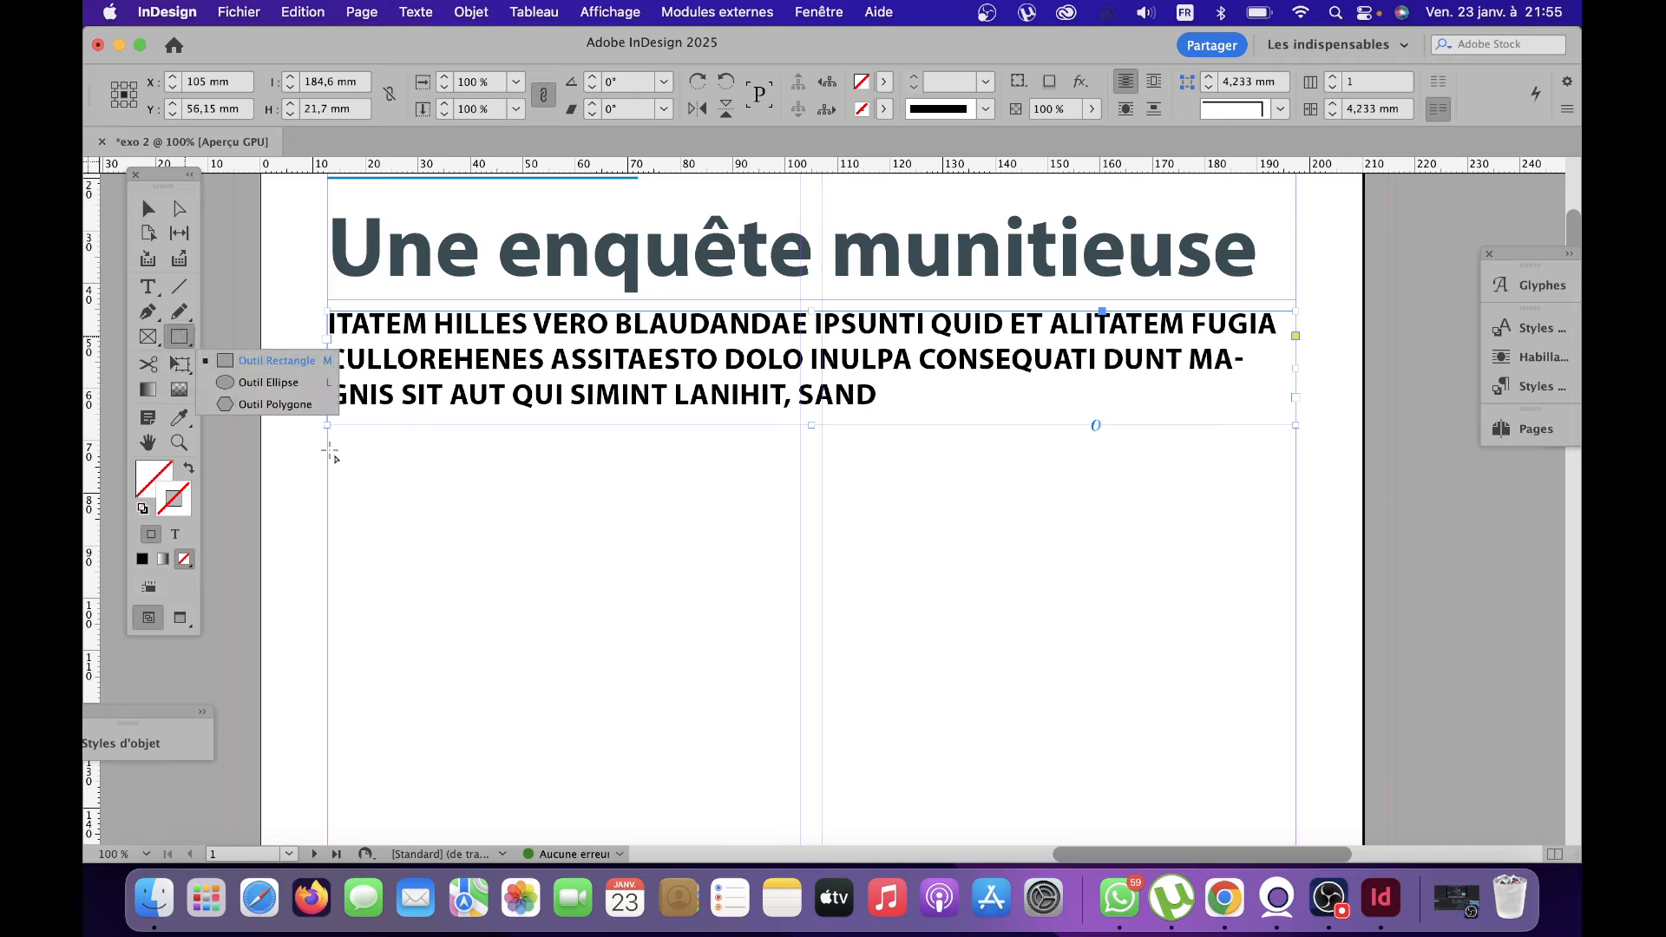
pyautogui.moveTo(326, 452)
pyautogui.mouseDown()
pyautogui.moveTo(643, 565)
pyautogui.moveTo(800, 720)
pyautogui.moveTo(804, 820)
pyautogui.mouseUp()
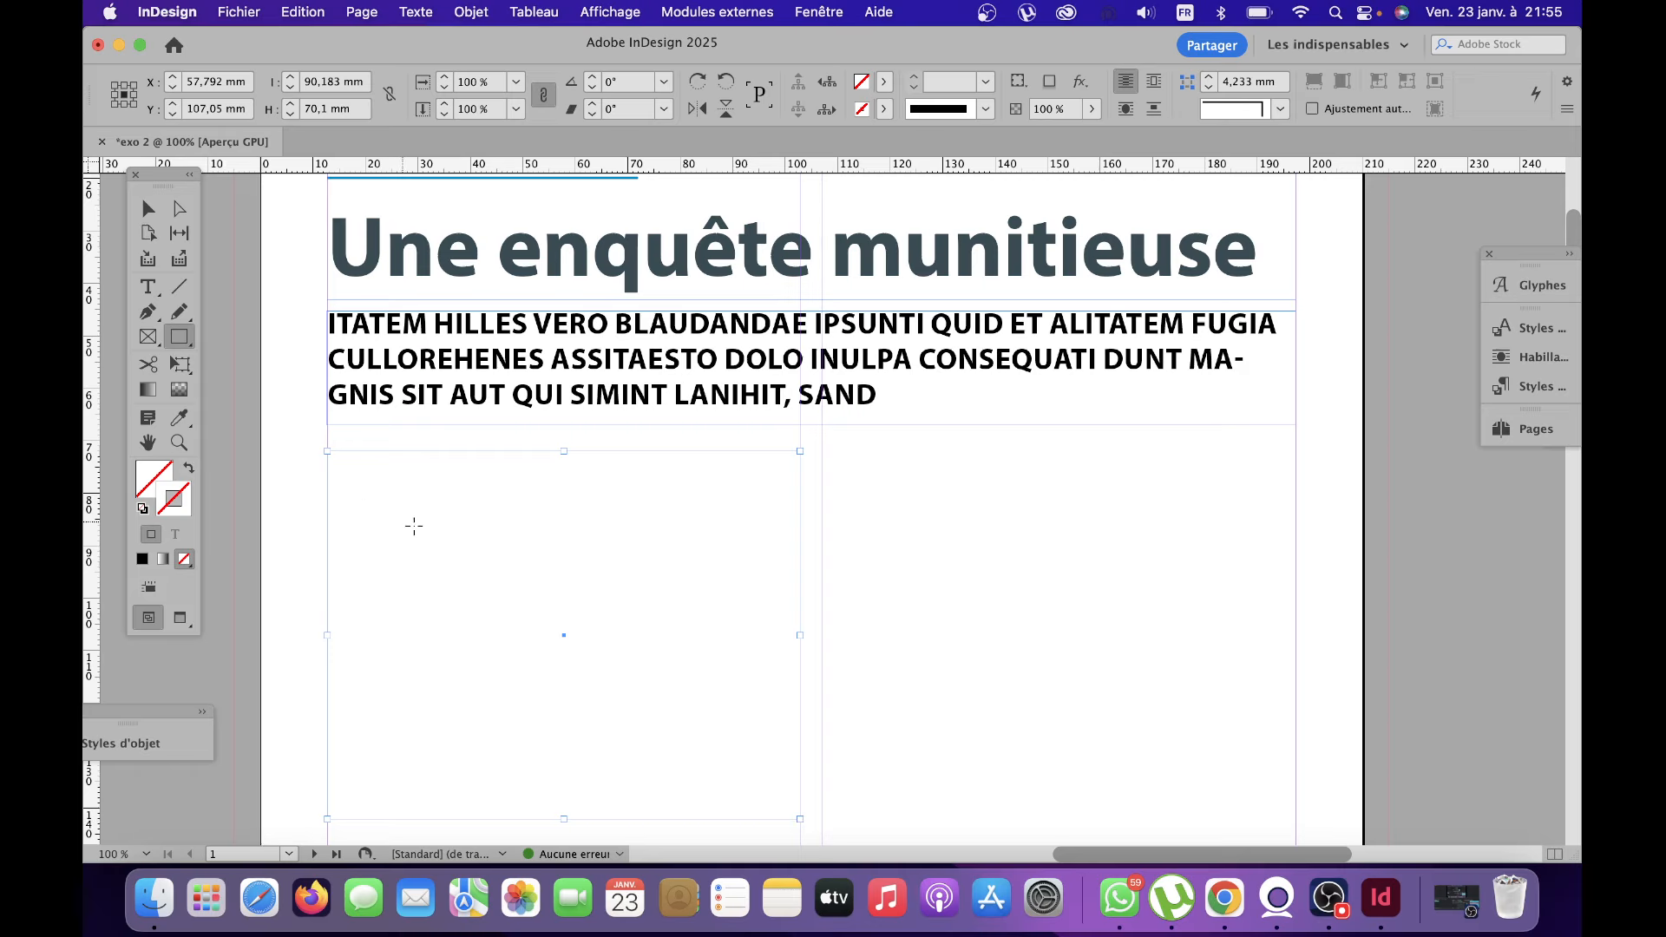
# Fill the new rectangle with light blue, about #c7e5fa.
pyautogui.doubleClick(168, 473)
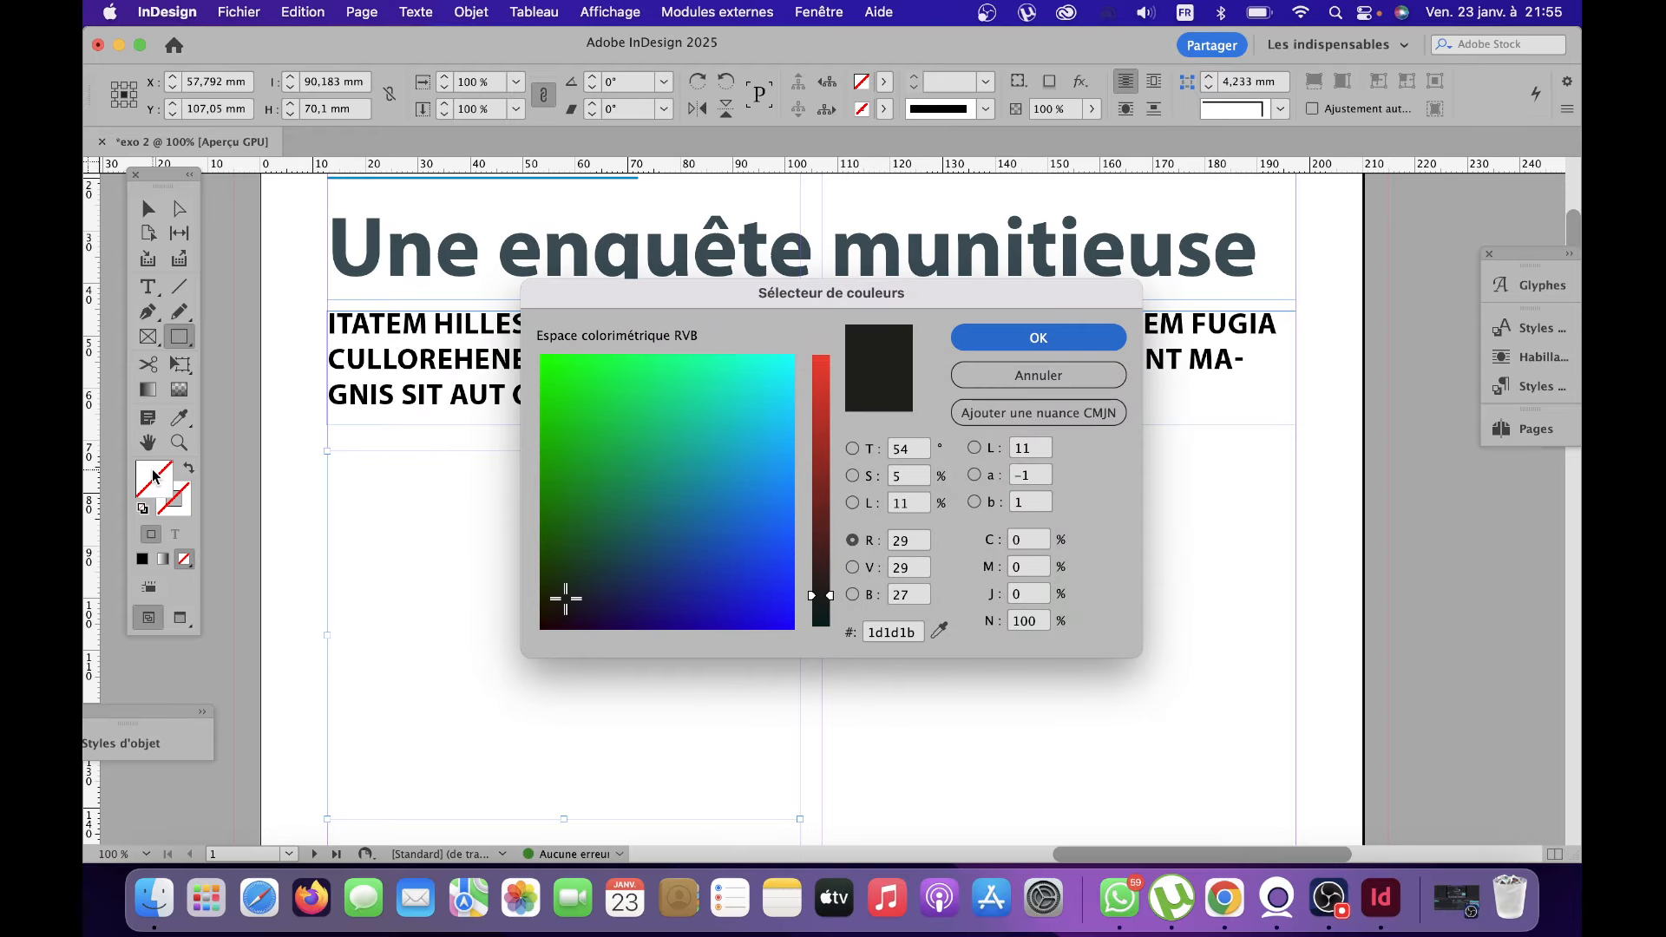
pyautogui.click(789, 382)
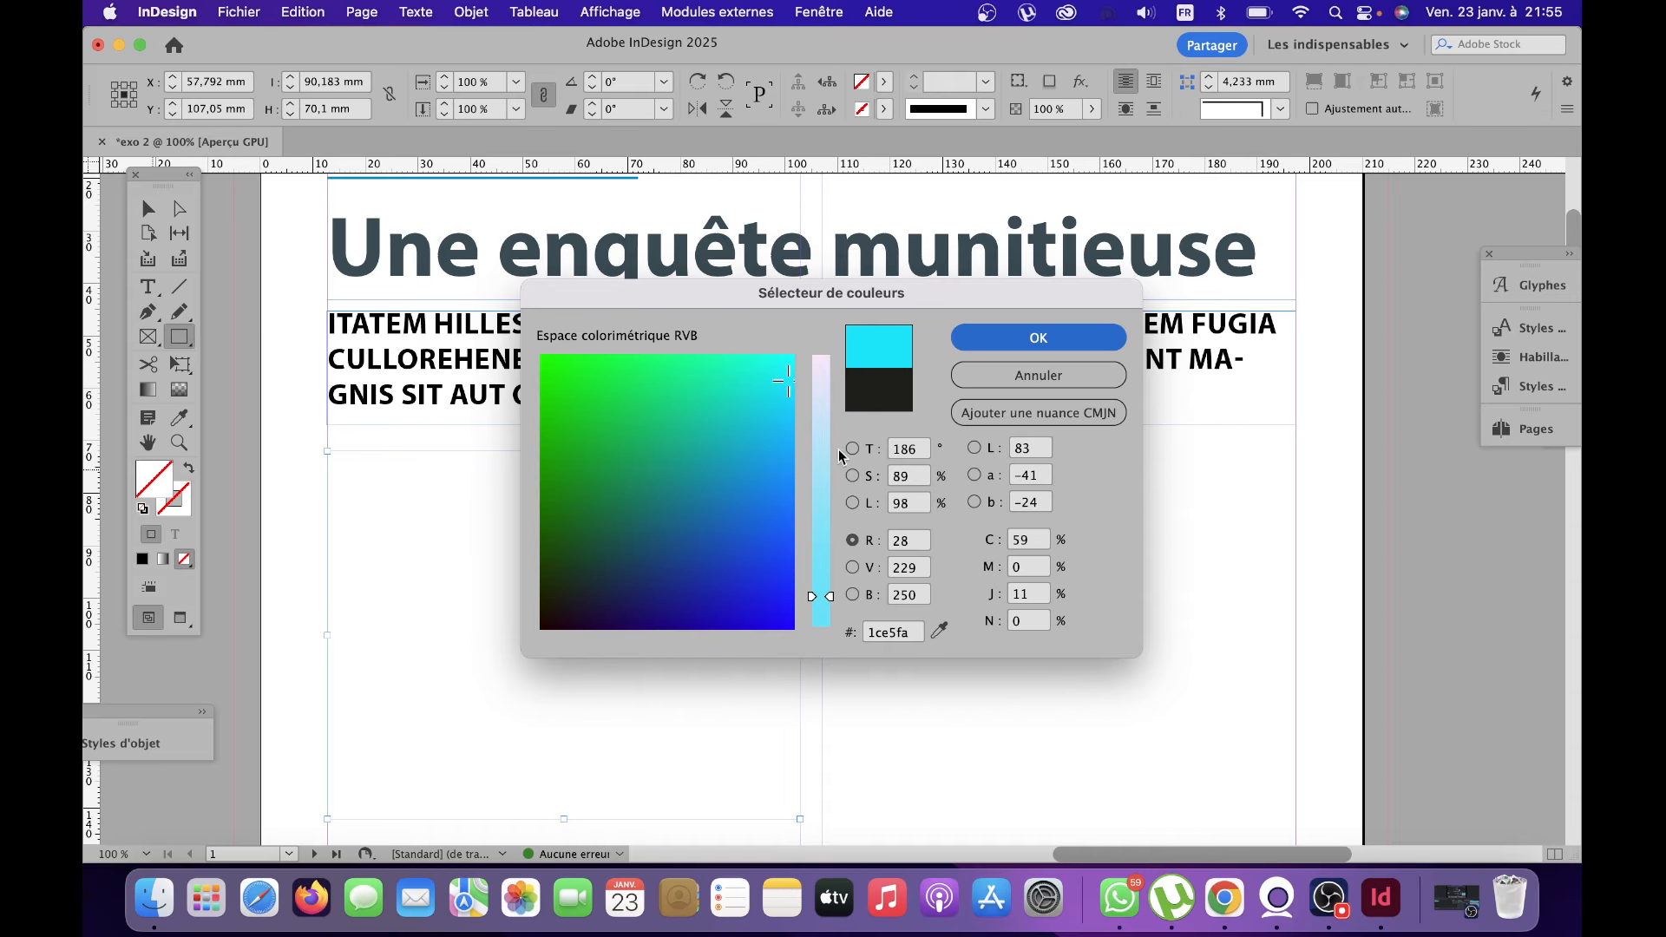
pyautogui.moveTo(816, 398); pyautogui.dragTo(826, 419)
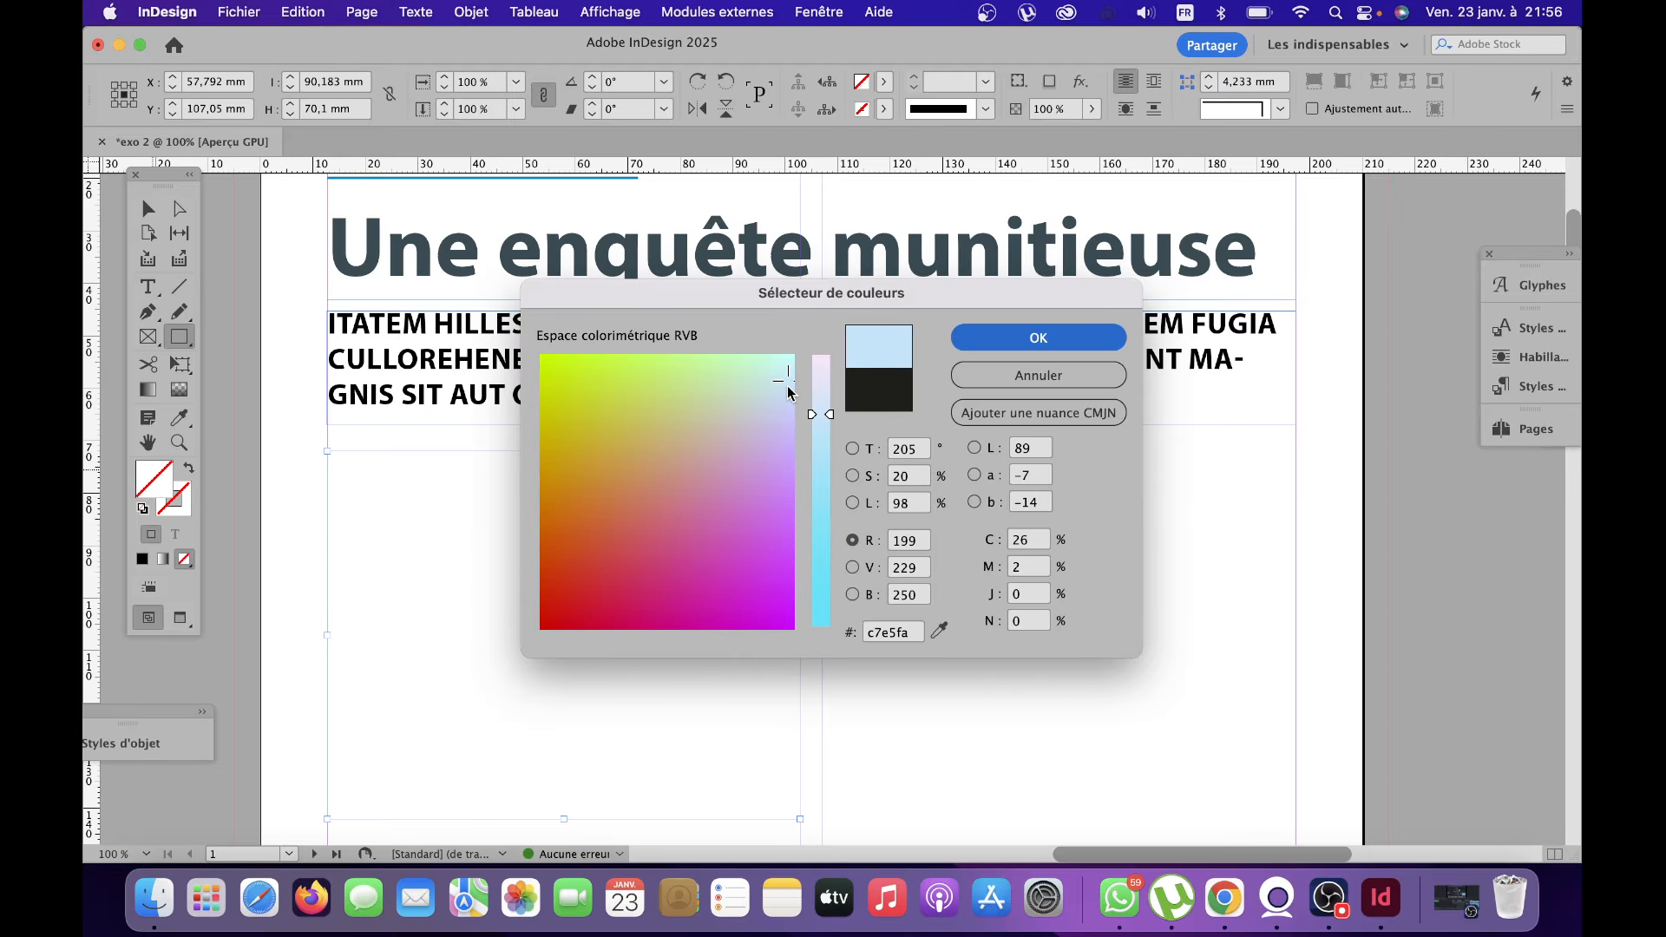
pyautogui.click(1012, 341)
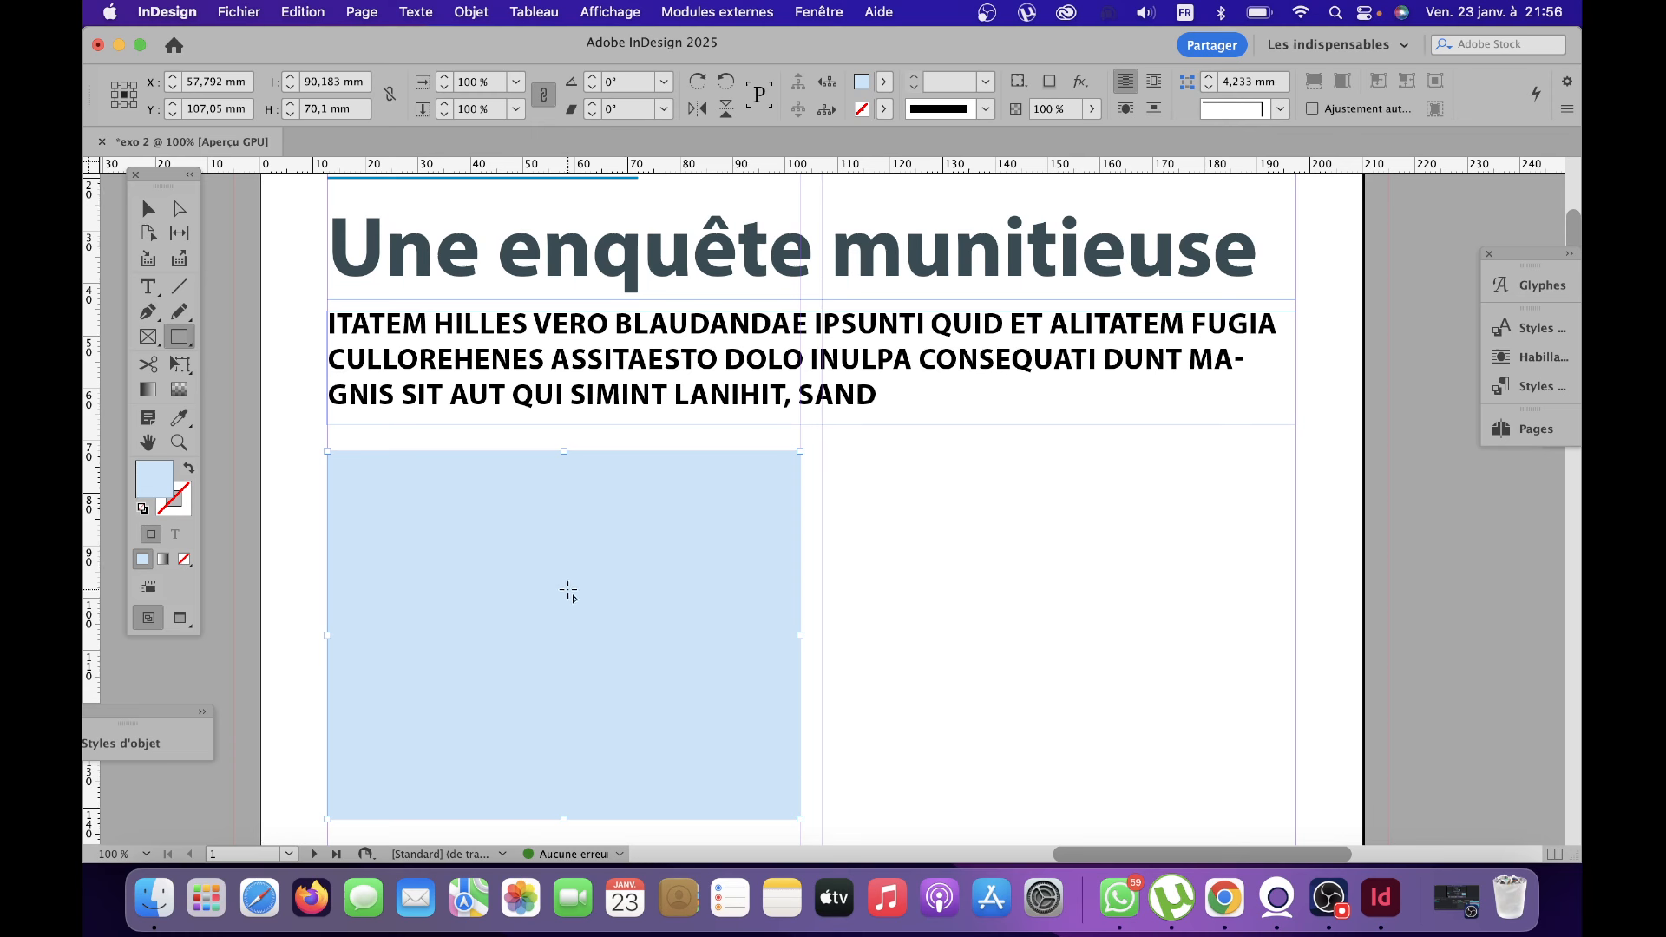
# Give the rectangle a blue stroke with C 100, M 2, J 0 and N 17 %.
pyautogui.click(188, 512)
pyautogui.doubleClick(187, 514)
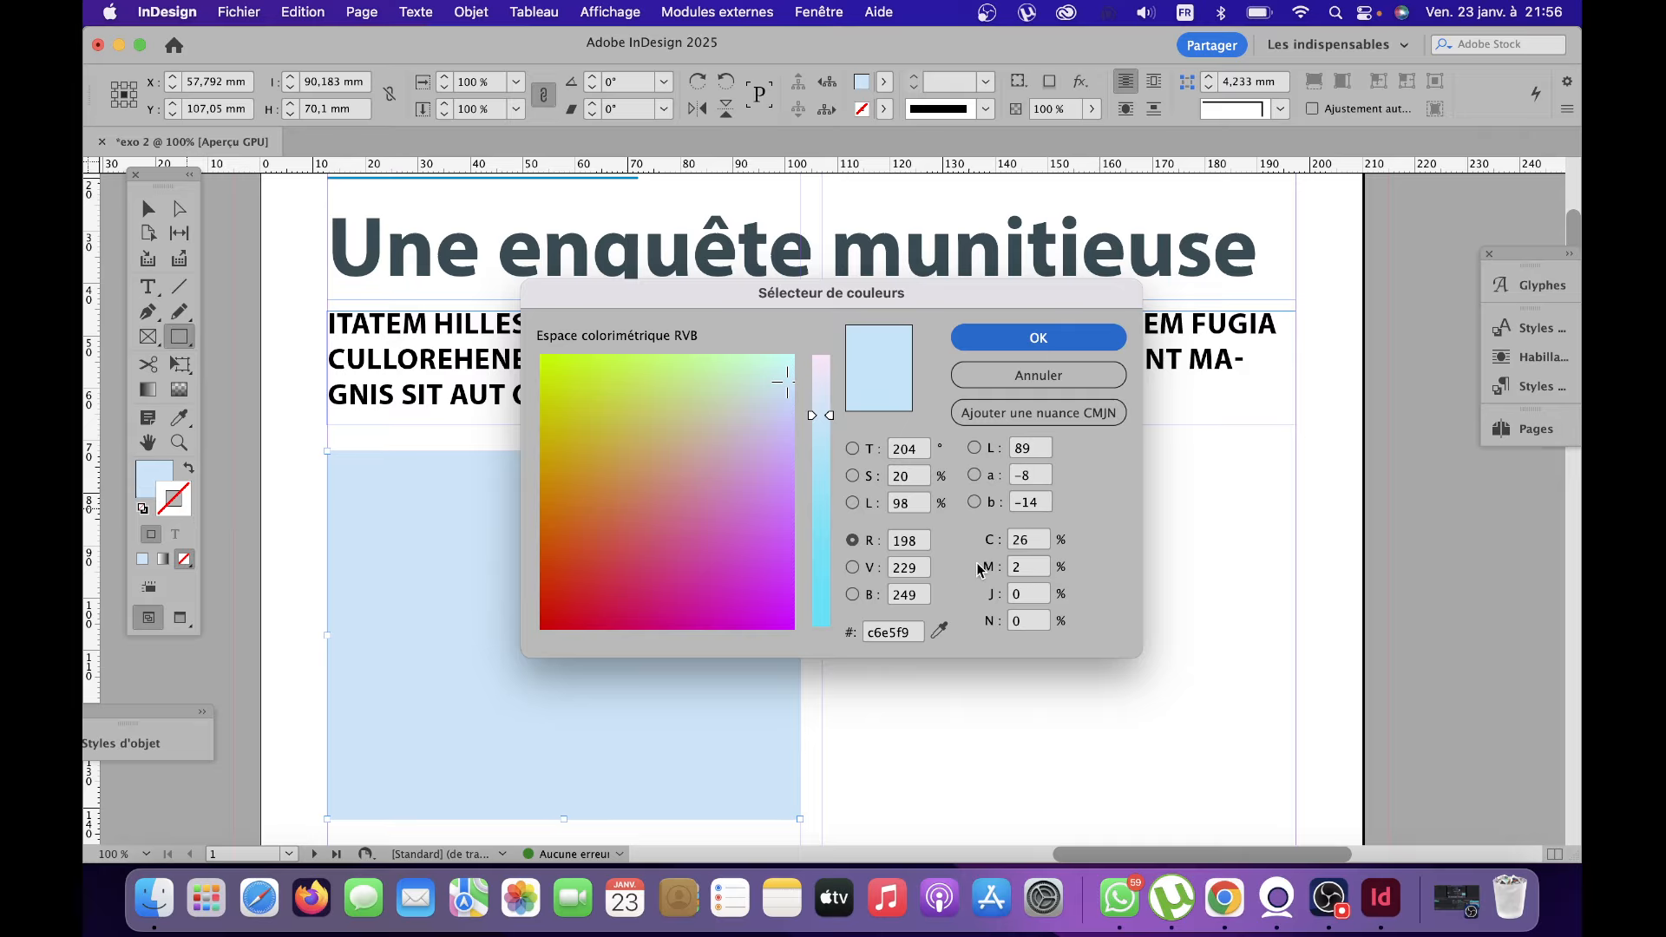
pyautogui.click(1038, 540)
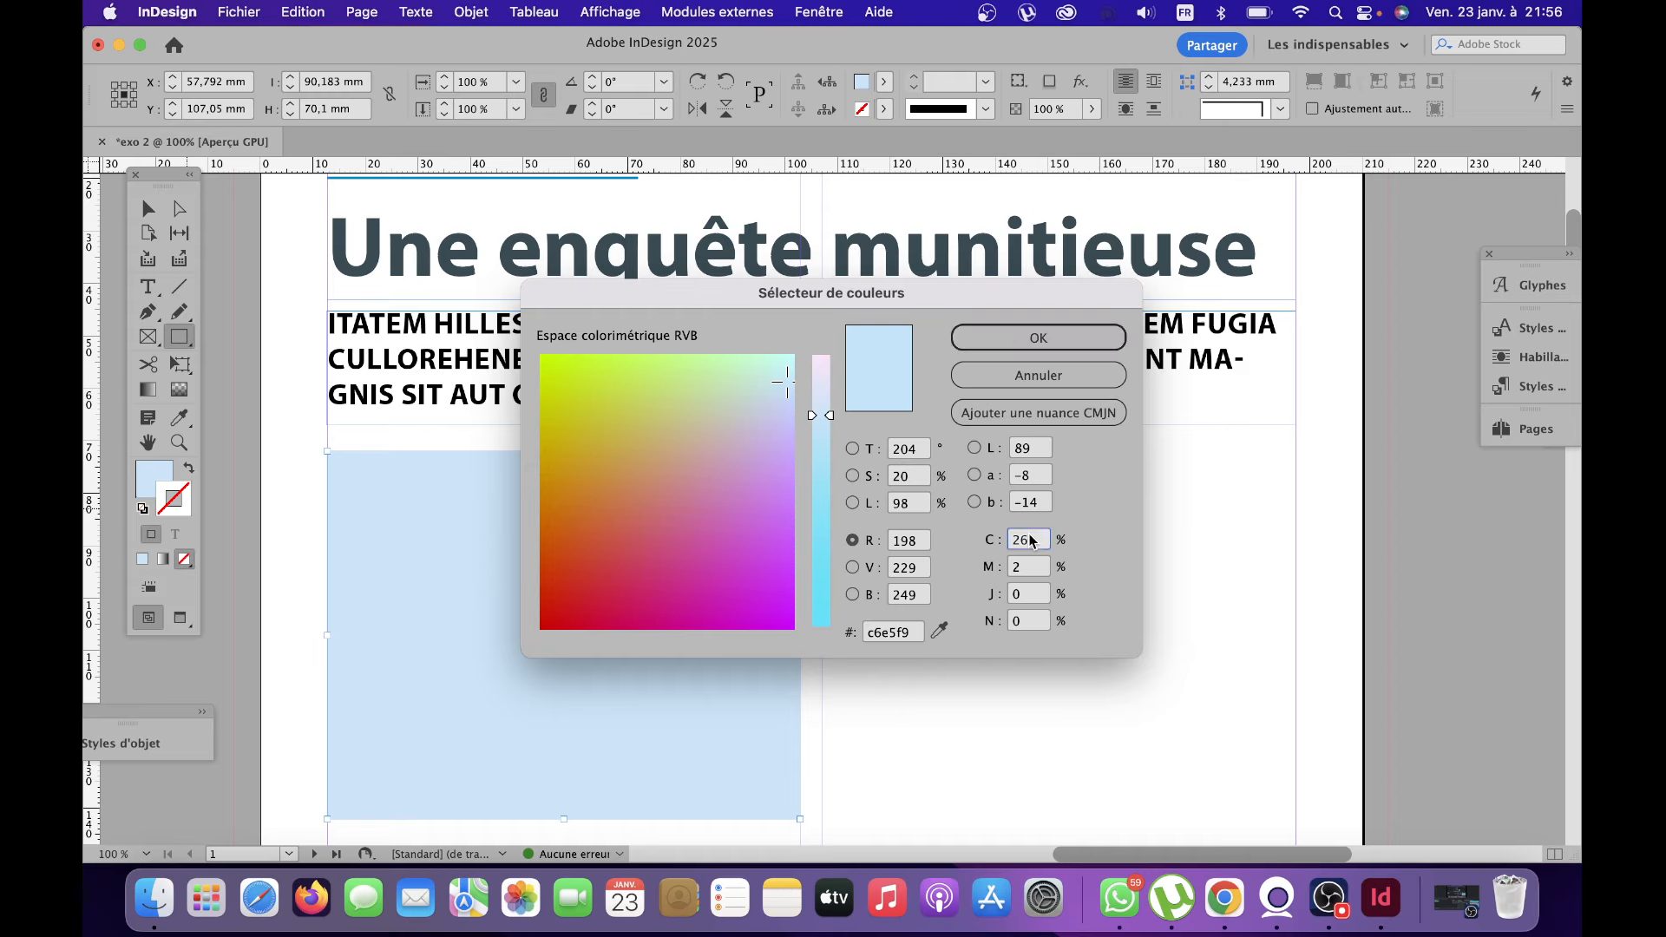
pyautogui.write('100')
pyautogui.press('Tab')
pyautogui.write('17')
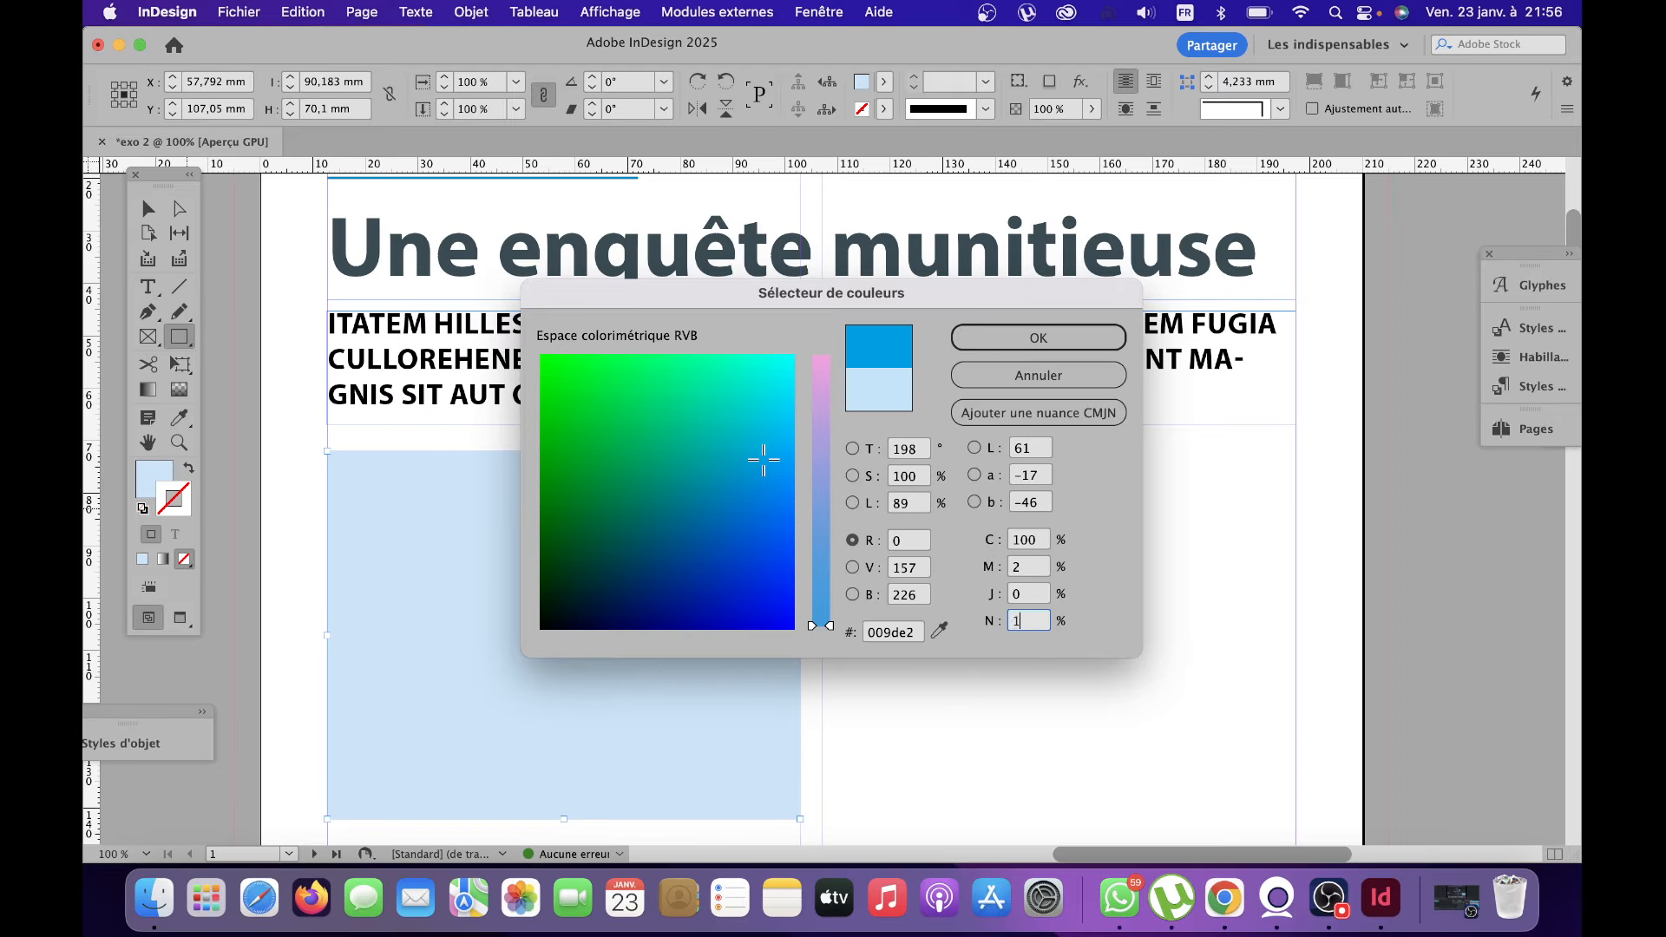
pyautogui.click(1077, 345)
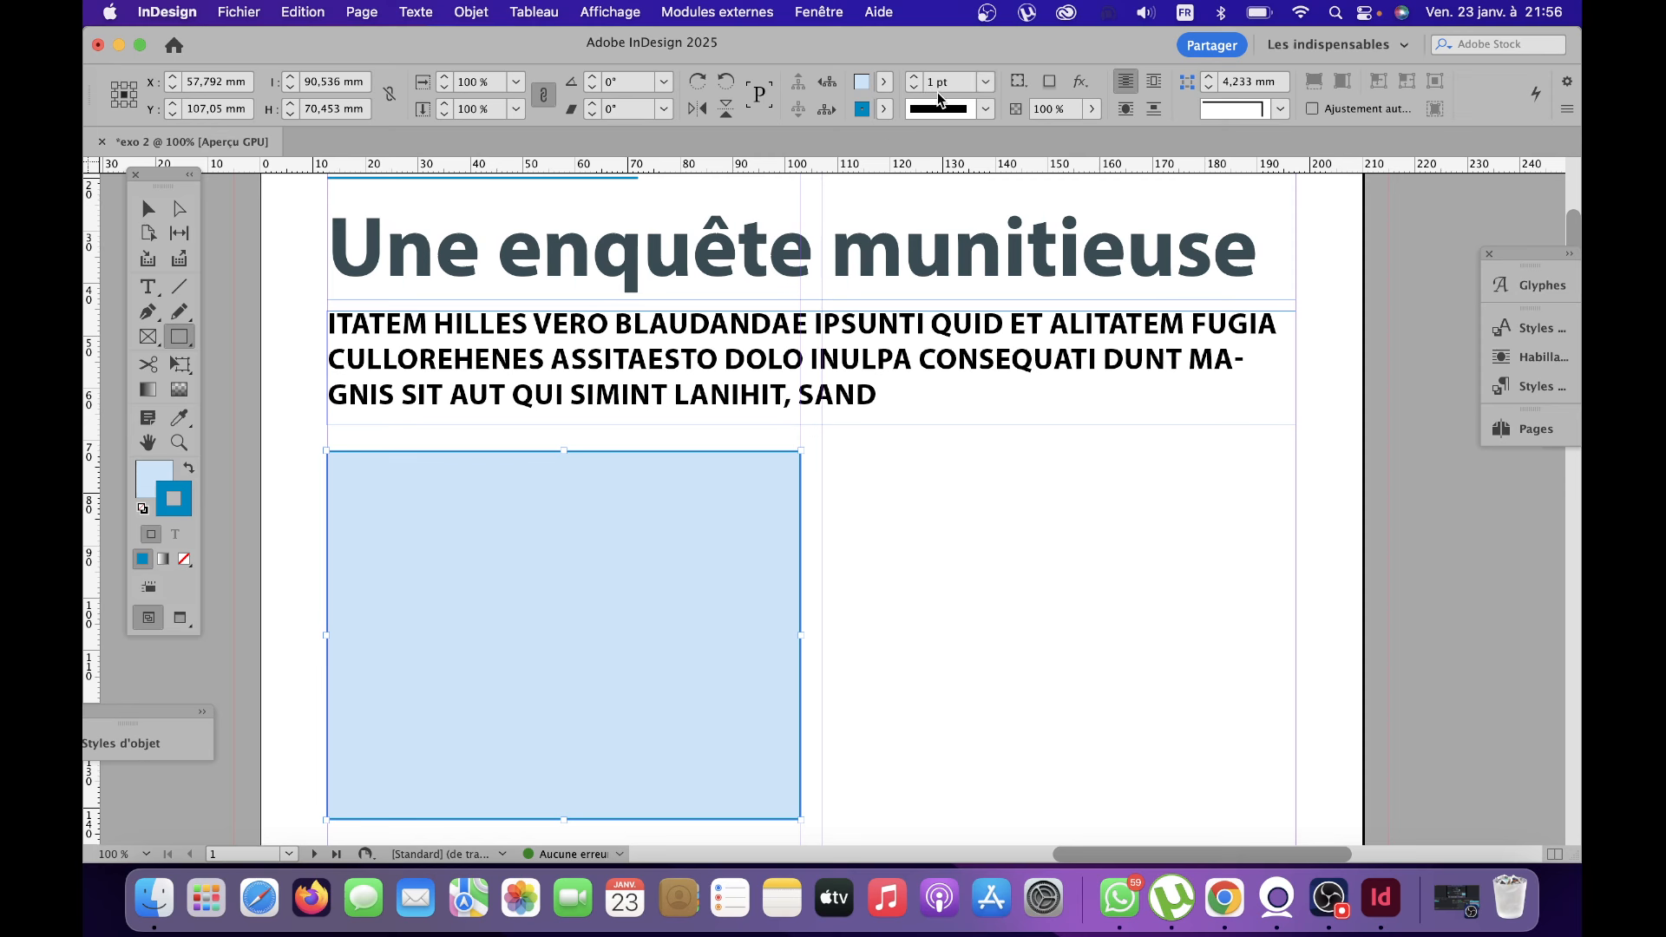
# Set the rectangle's stroke weight to 3 pt.
pyautogui.click(915, 80)
pyautogui.click(916, 80)
pyautogui.click(915, 80)
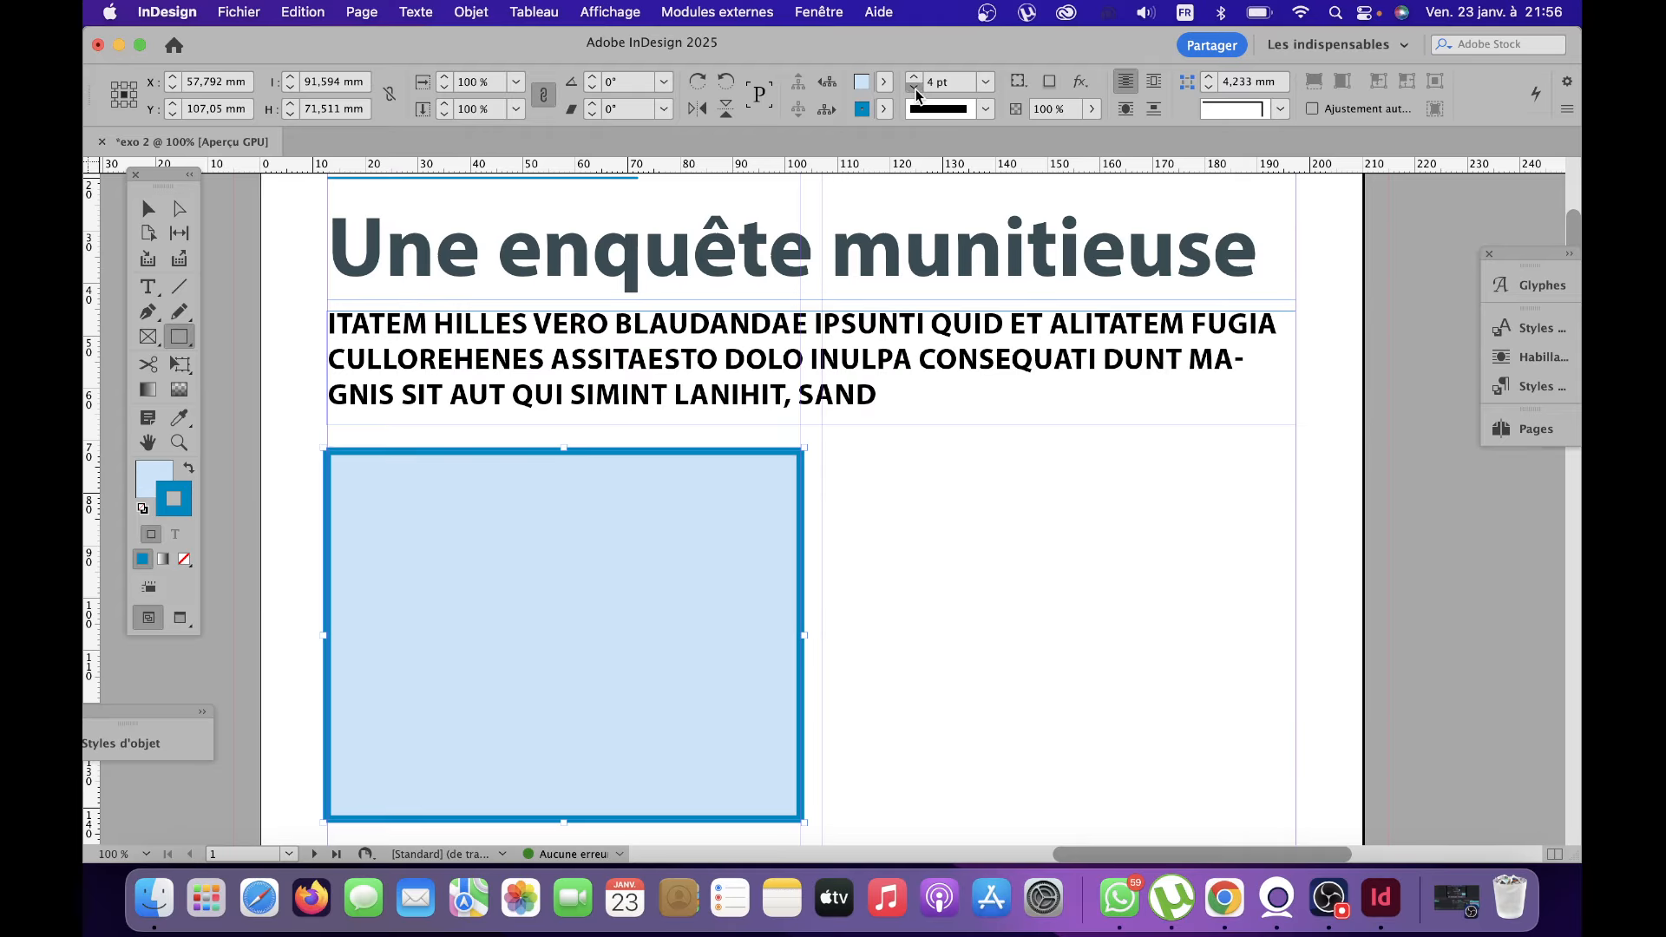
pyautogui.click(915, 89)
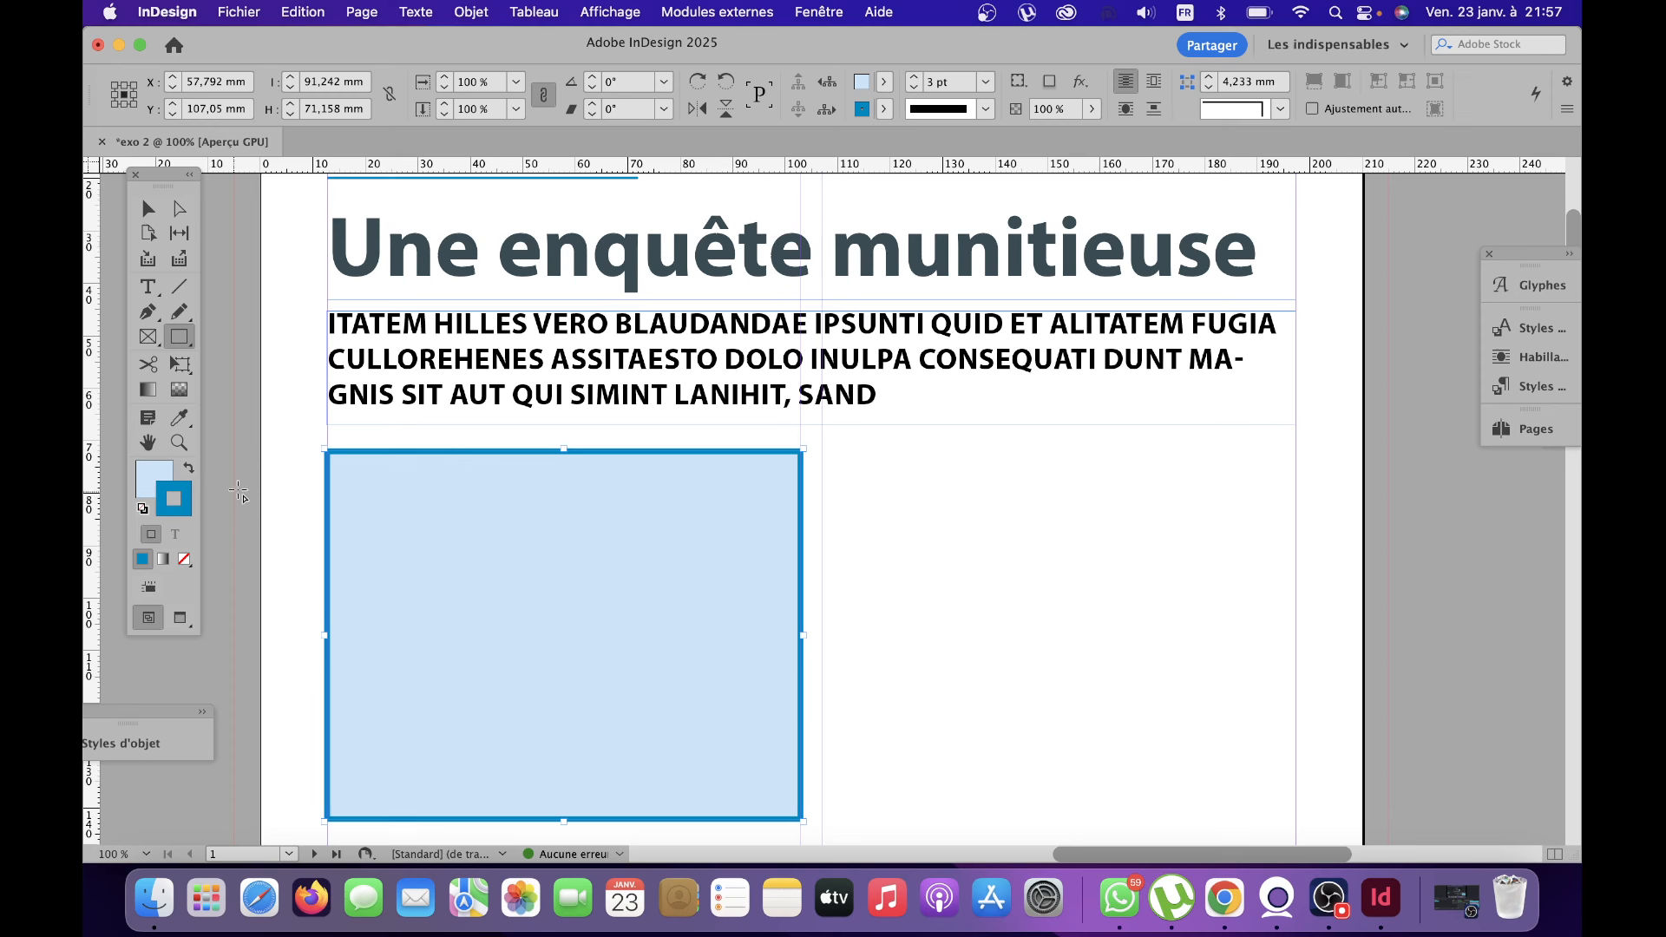
# Round all four corners of the blue rectangle using the Arrondi corner shape.
pyautogui.click(472, 12)
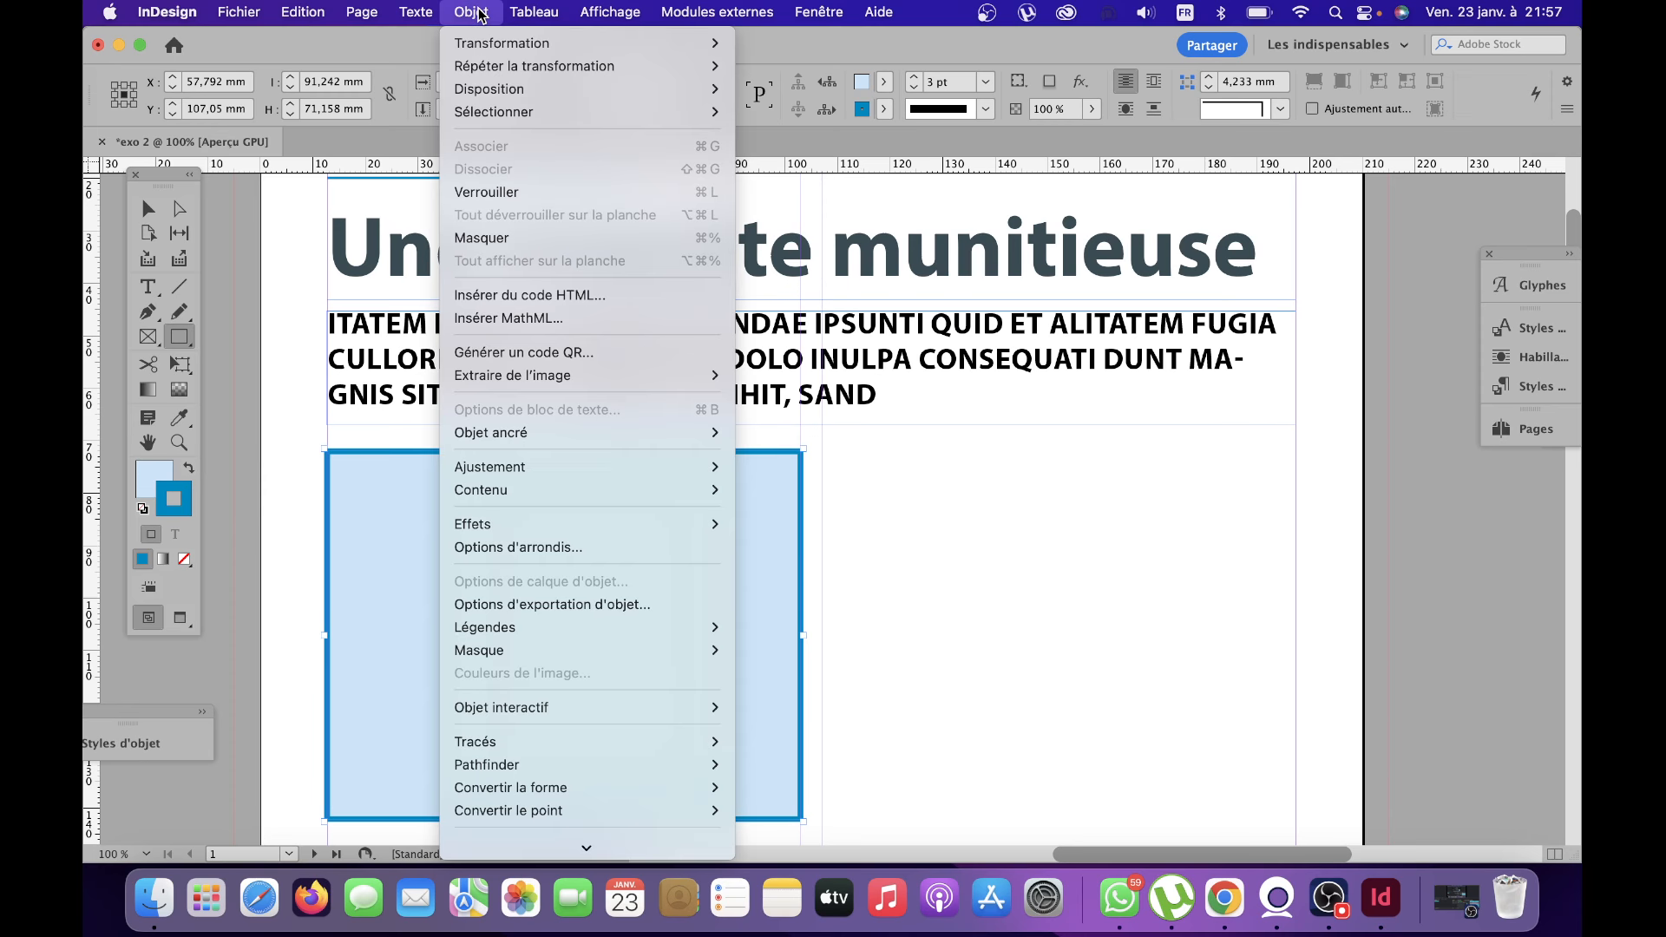
pyautogui.click(540, 549)
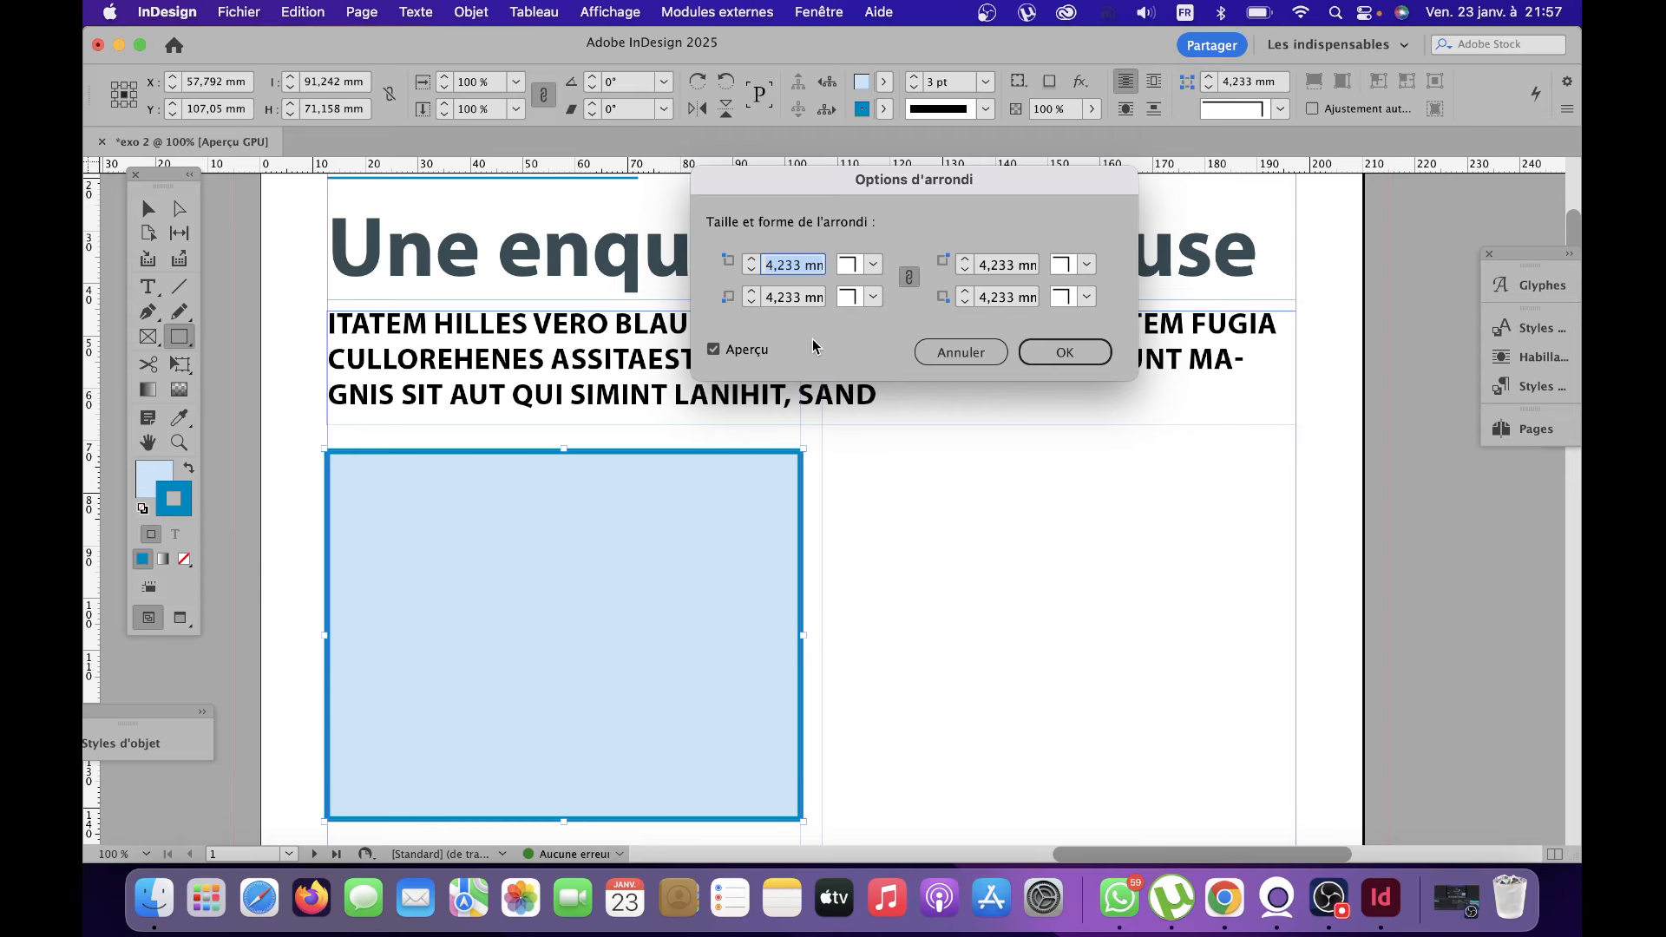
pyautogui.click(874, 266)
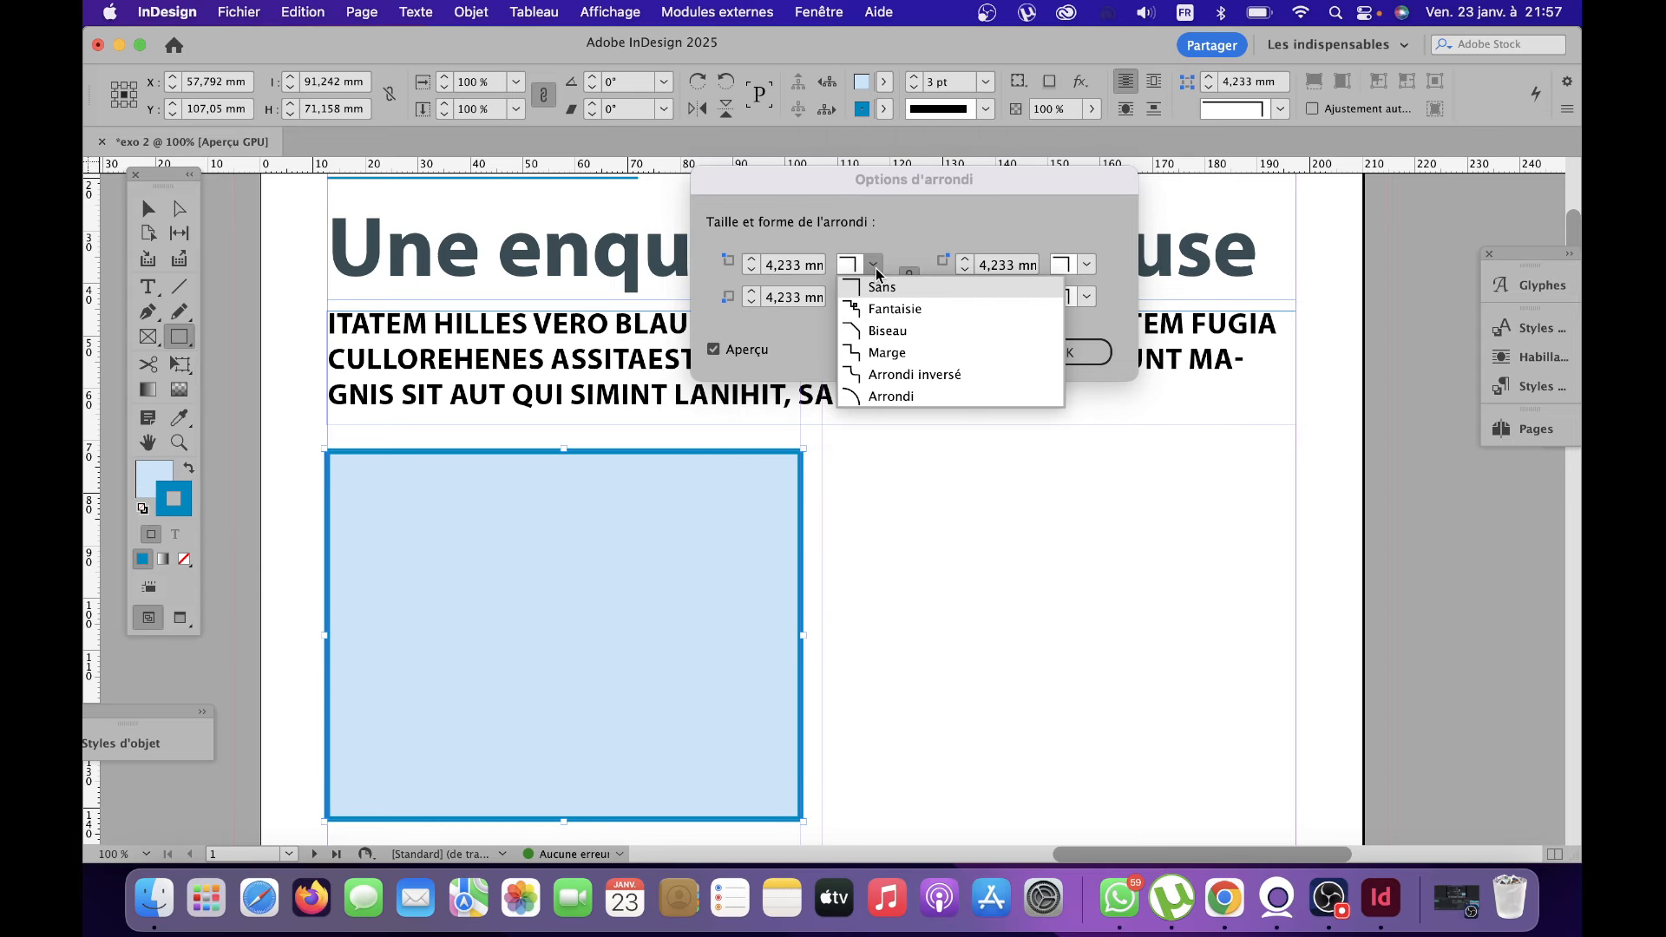
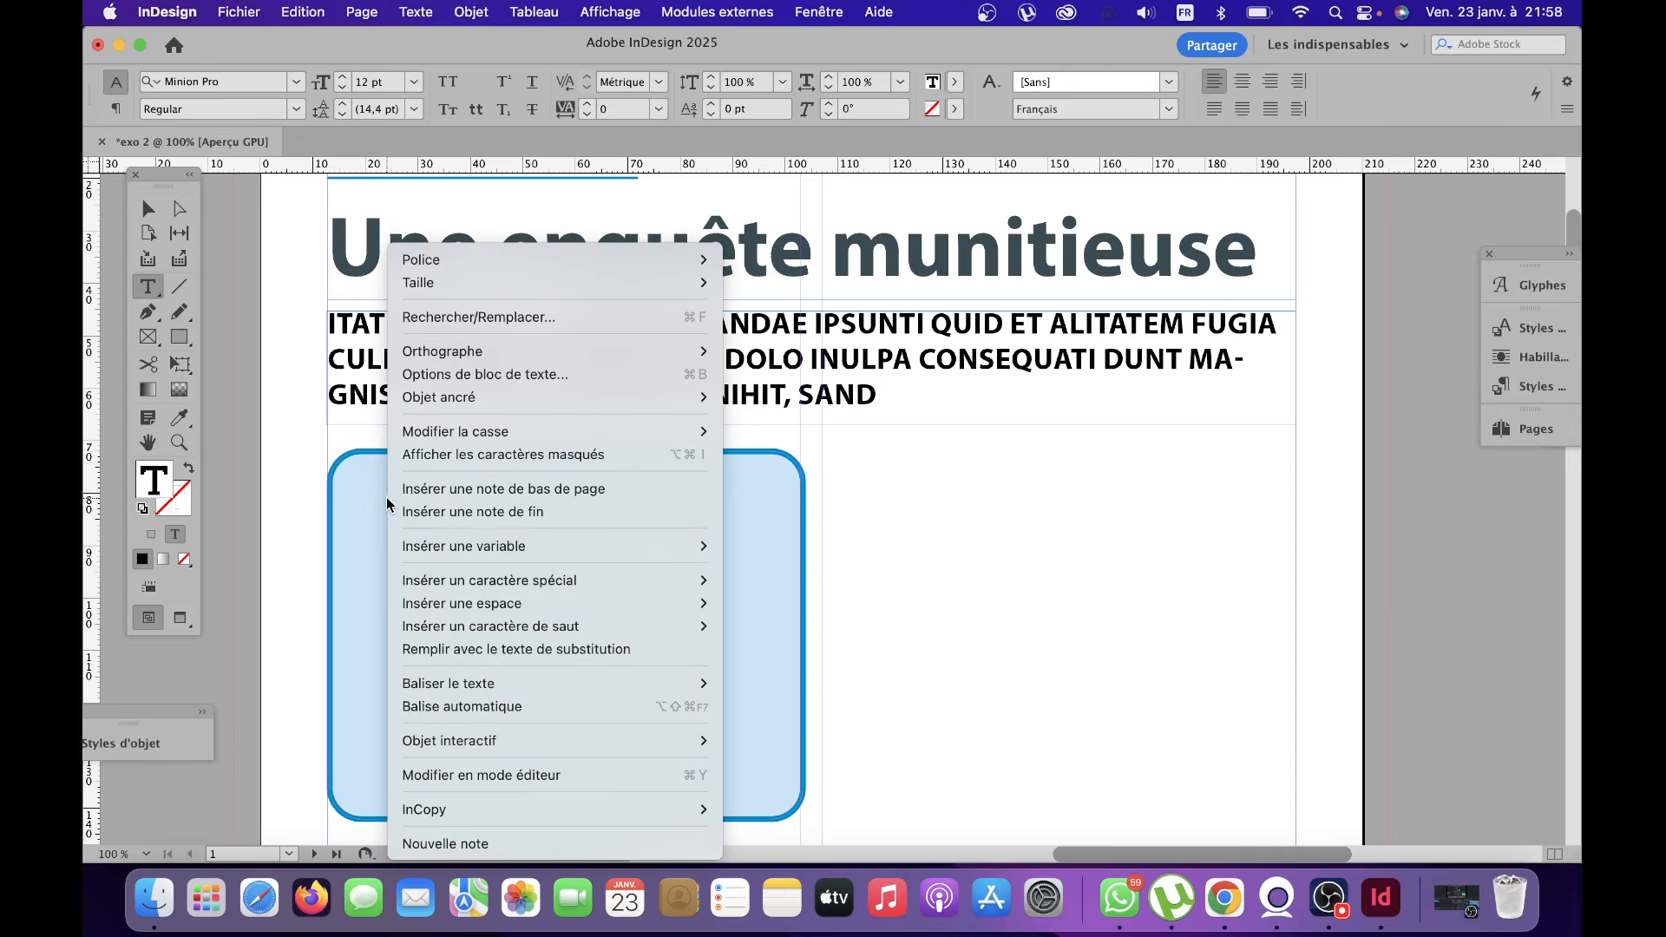
# Fill the rounded blue box with placeholder text and set all of it to 8 pt.
pyautogui.click(640, 657)
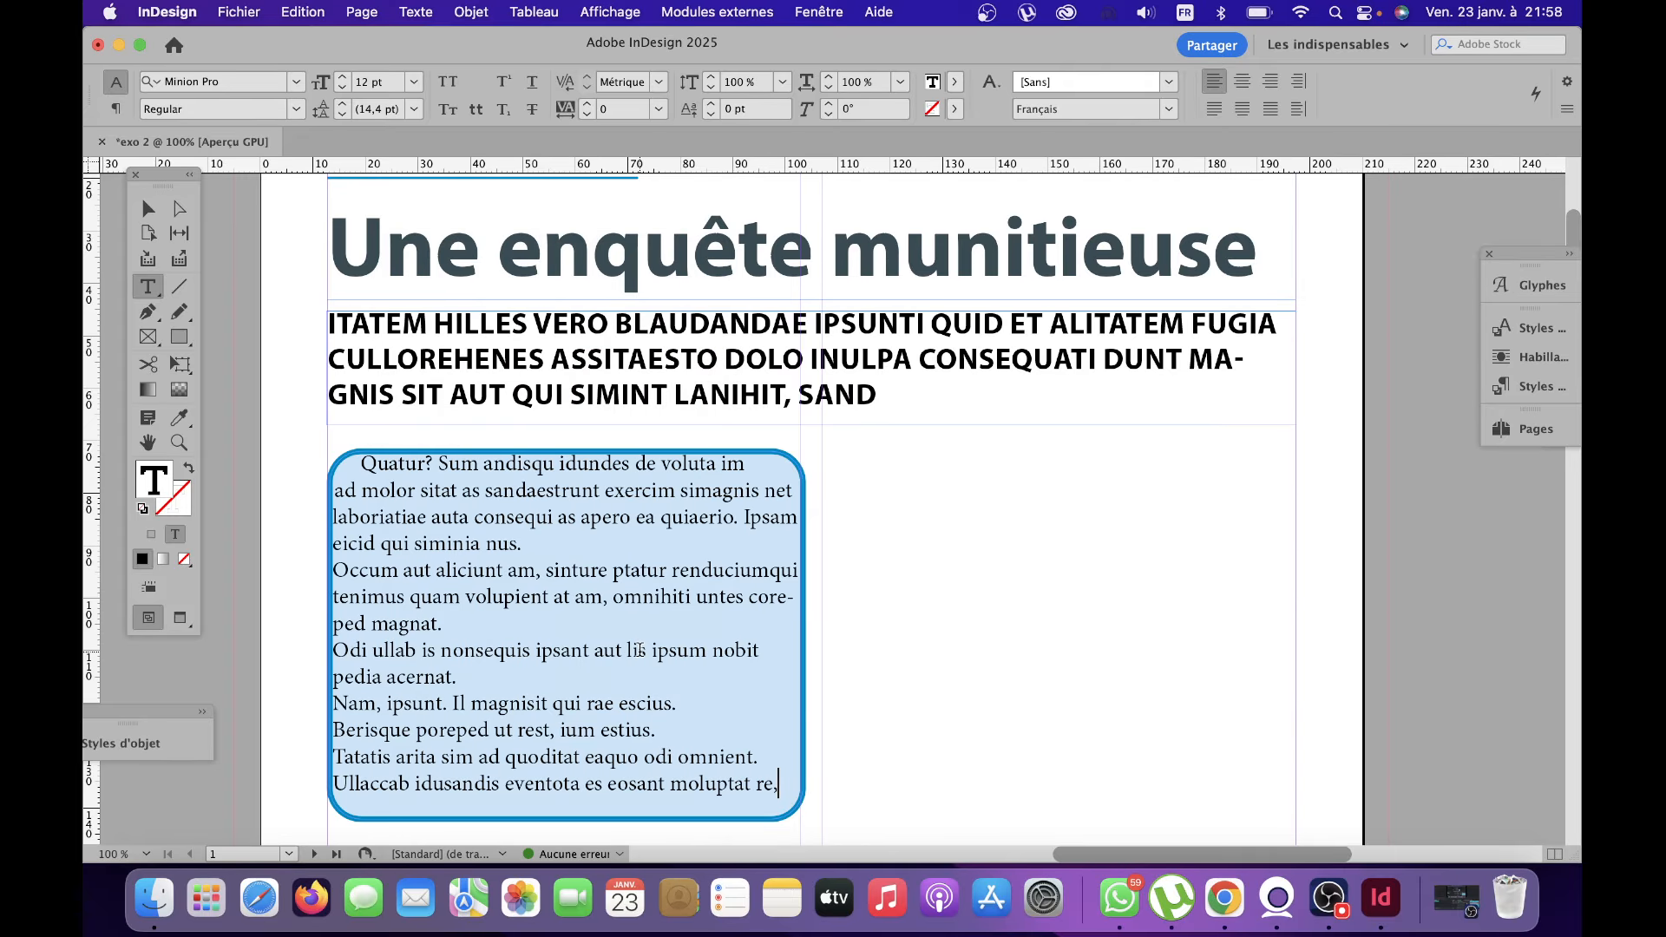
pyautogui.tripleClick(640, 650)
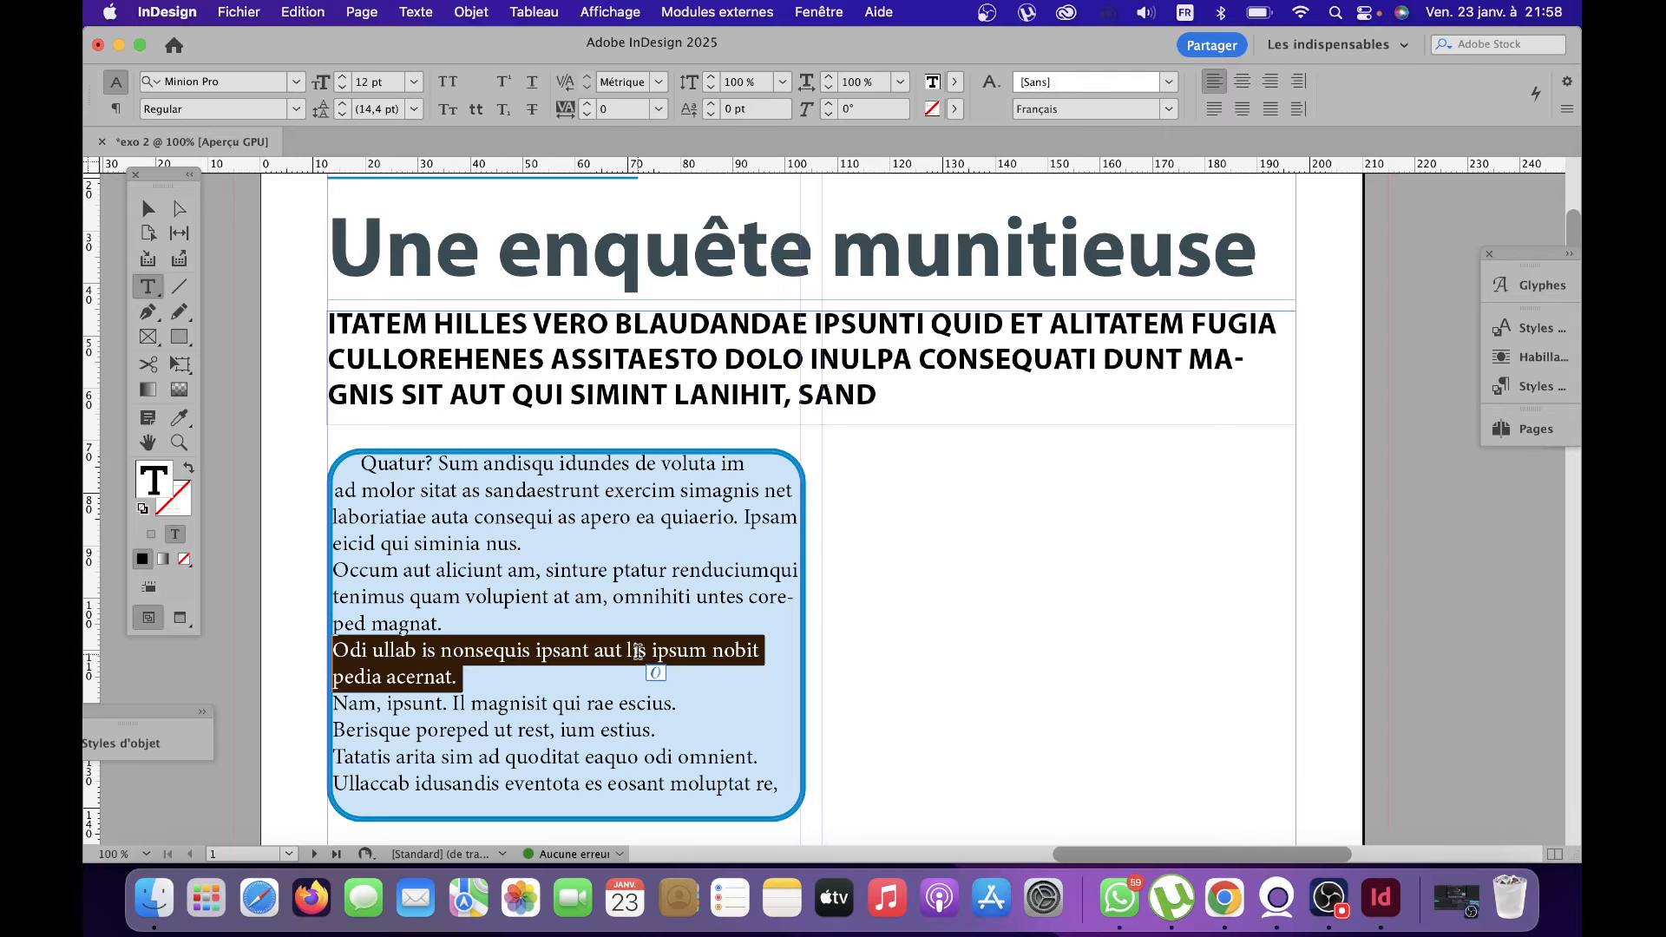
pyautogui.press('super+a')
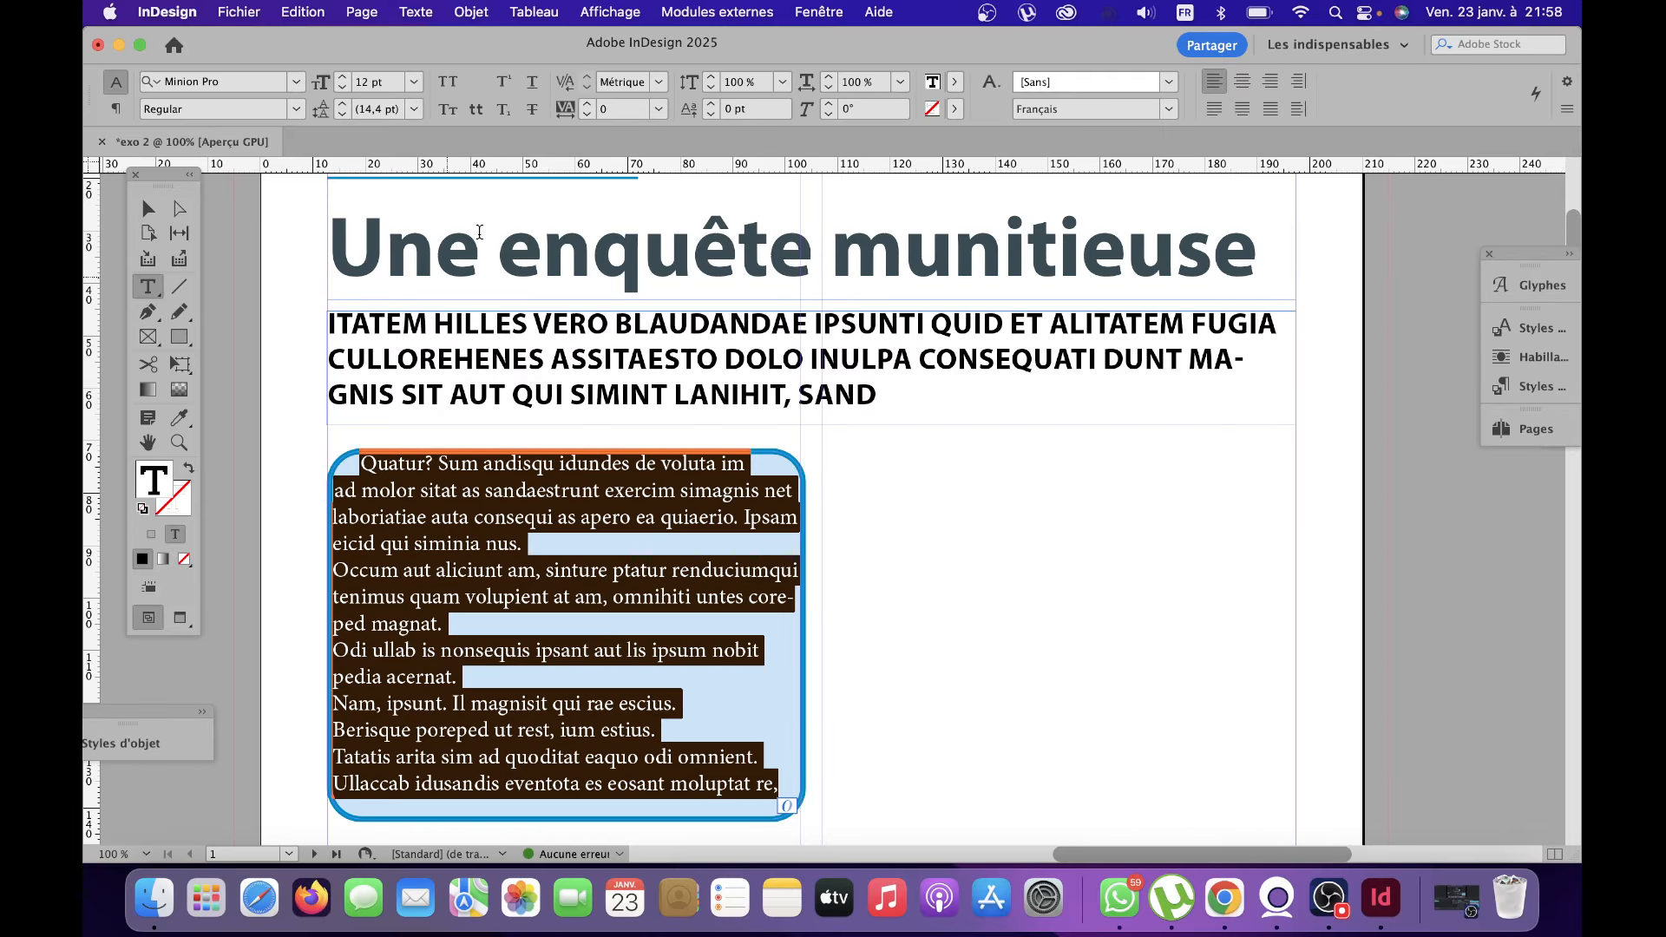
pyautogui.click(415, 84)
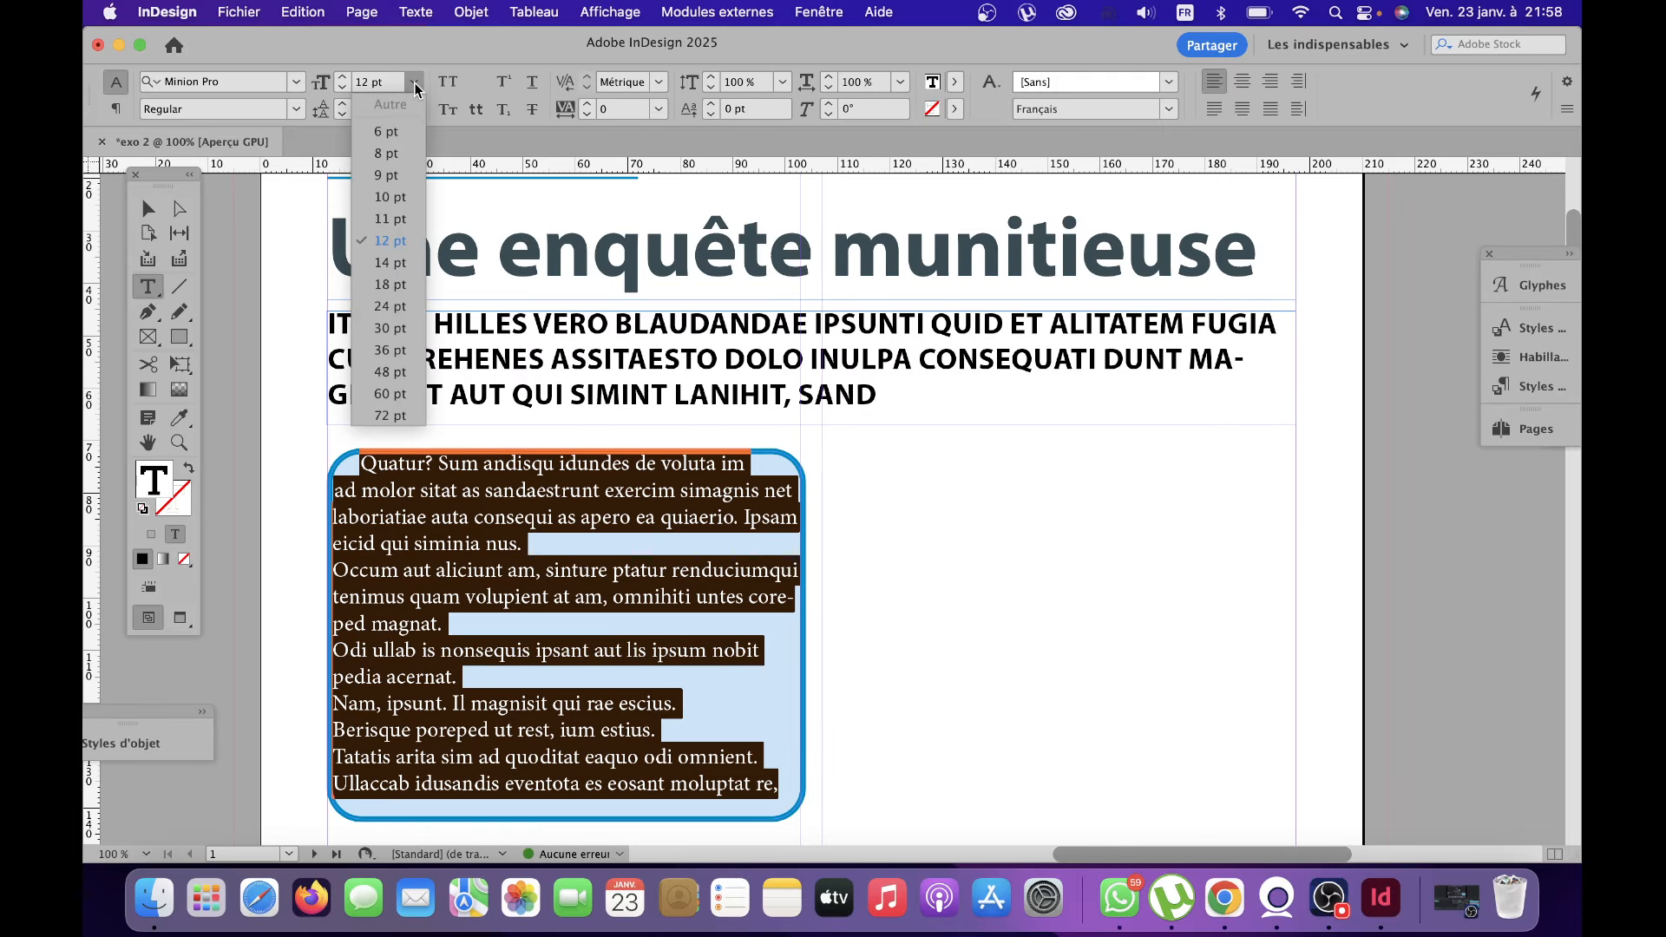
pyautogui.click(390, 153)
# Set the placeholder text in the blue box in Myriad Pro Light.
pyautogui.click(233, 75)
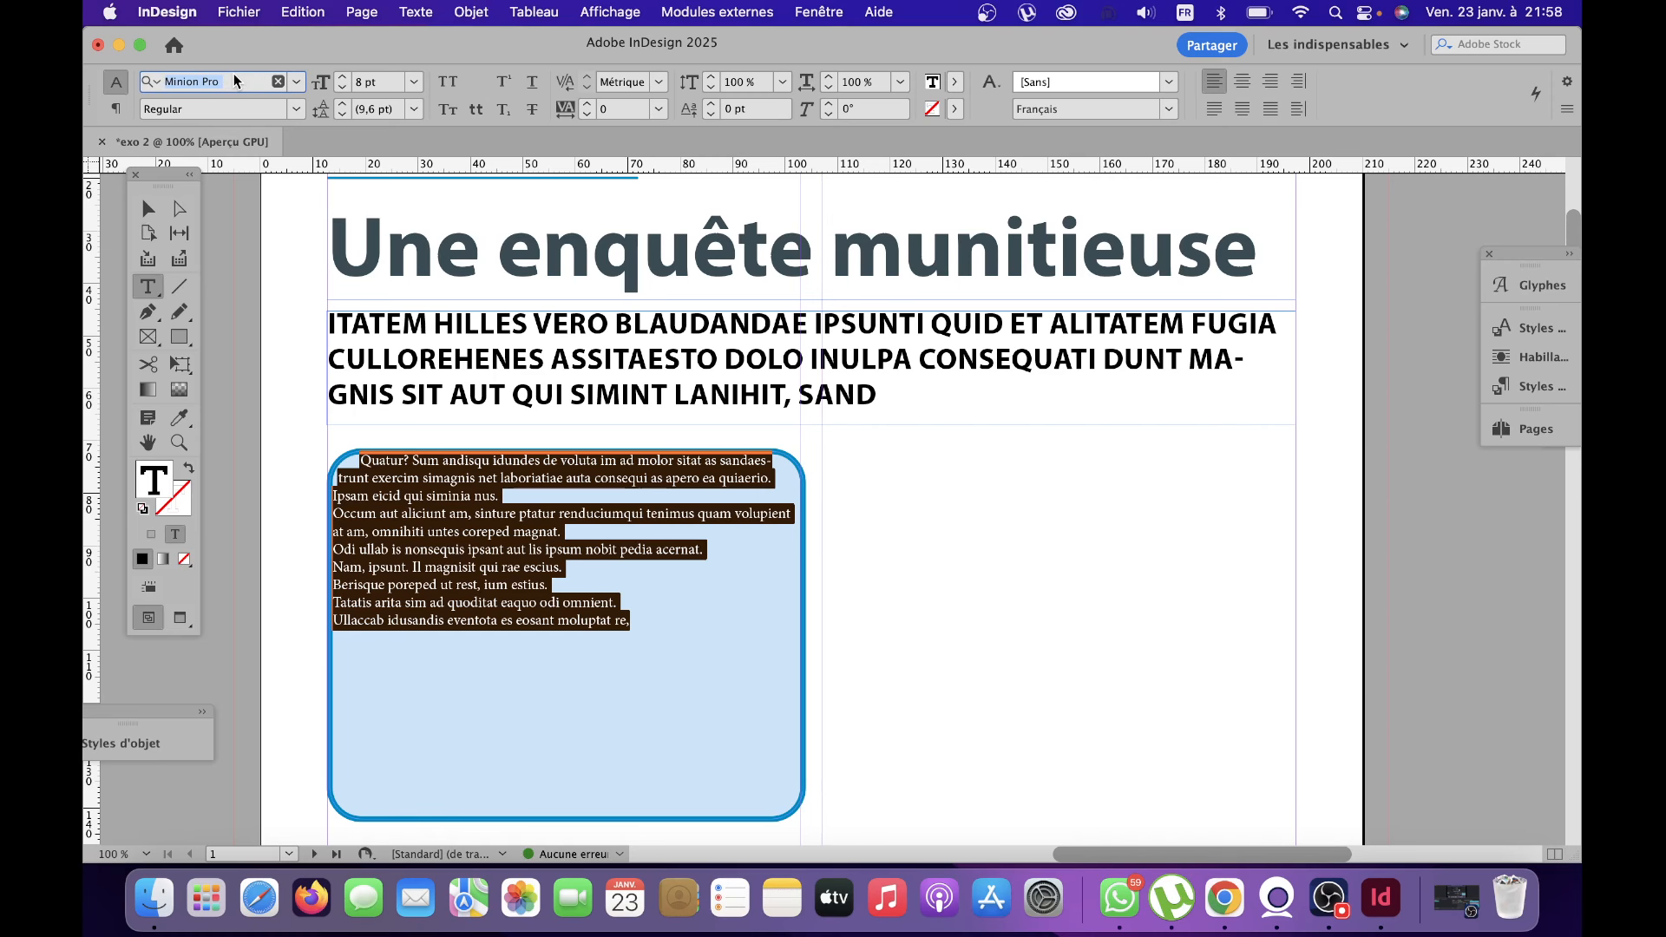
pyautogui.write('myr')
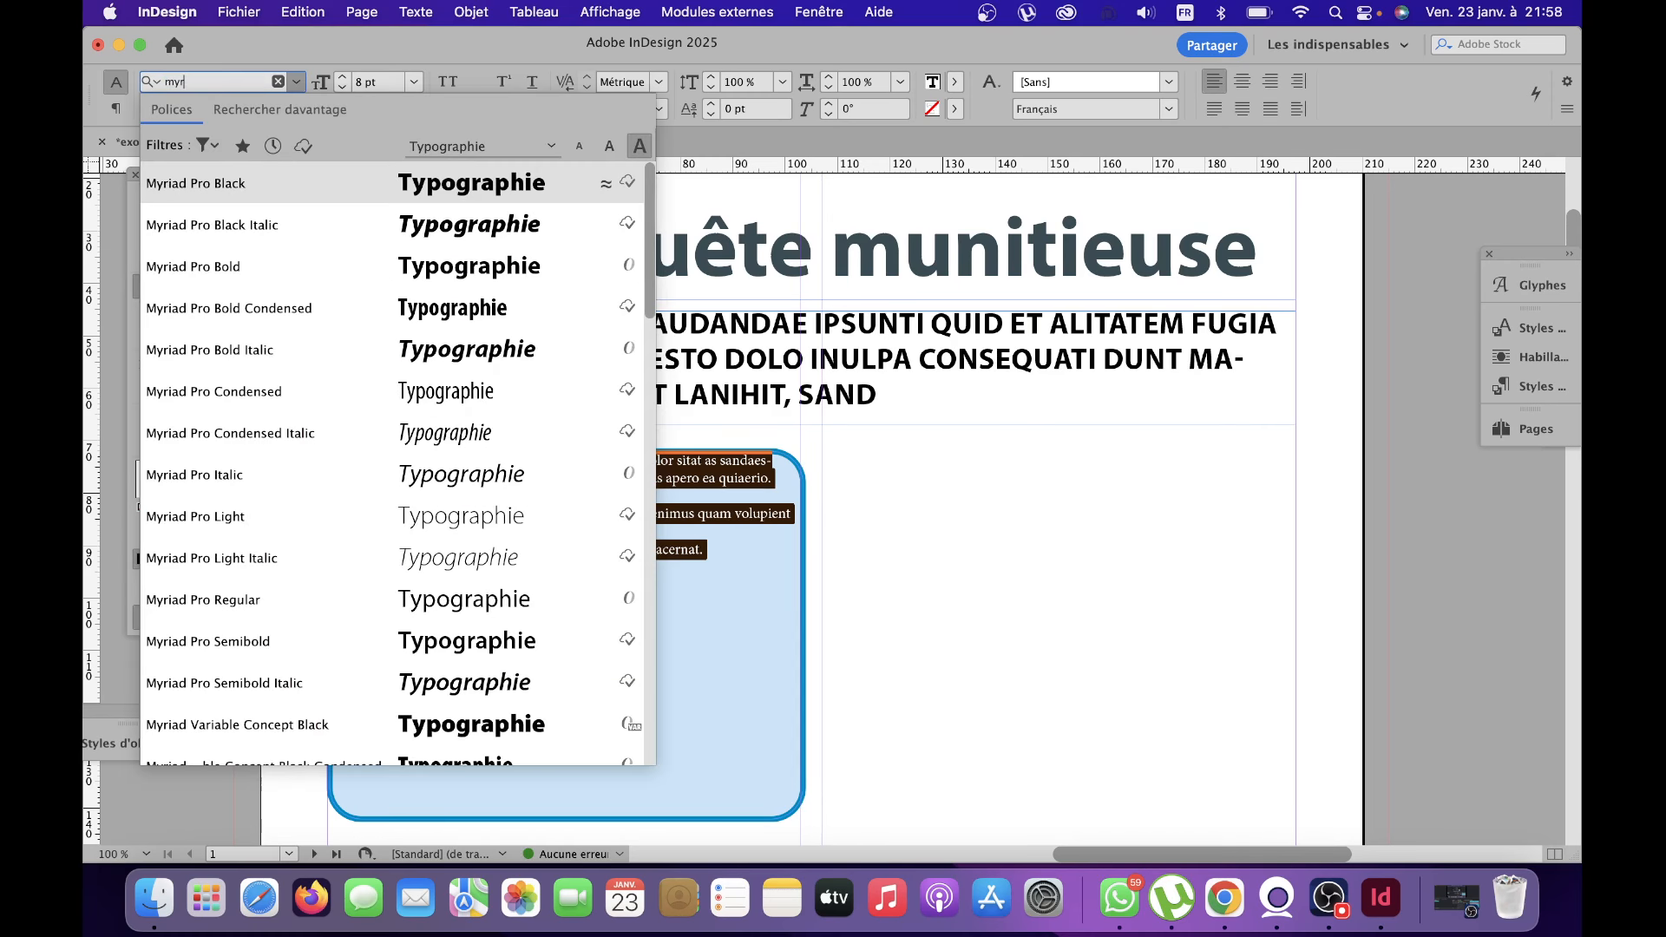
pyautogui.click(233, 276)
pyautogui.click(295, 109)
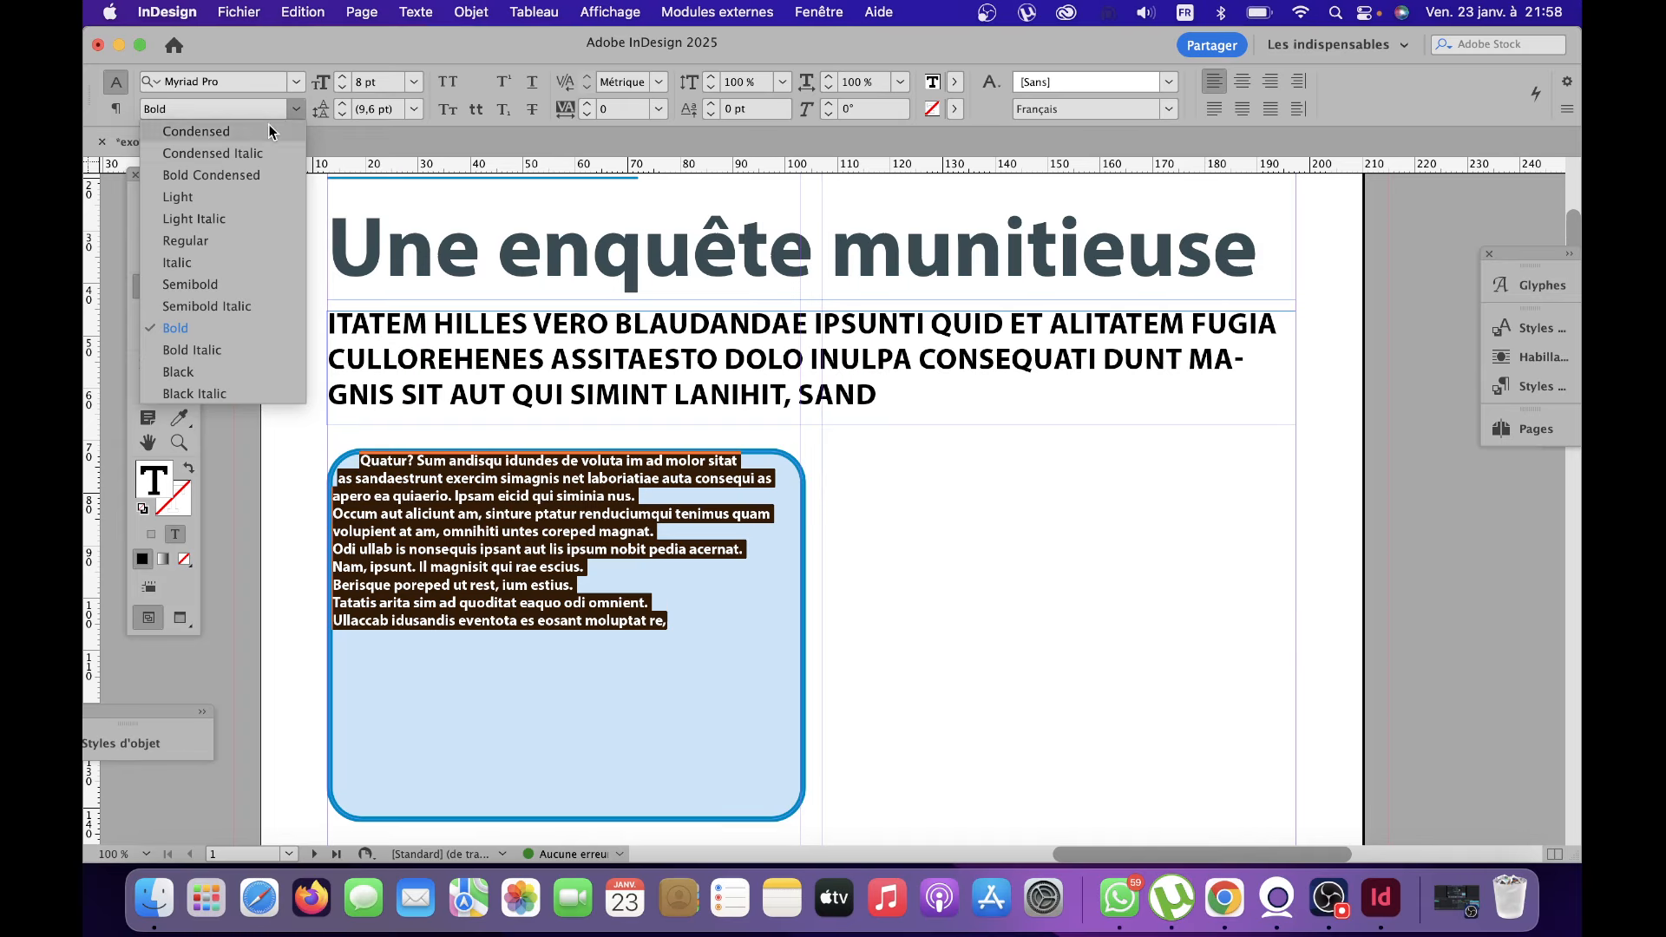
pyautogui.click(218, 196)
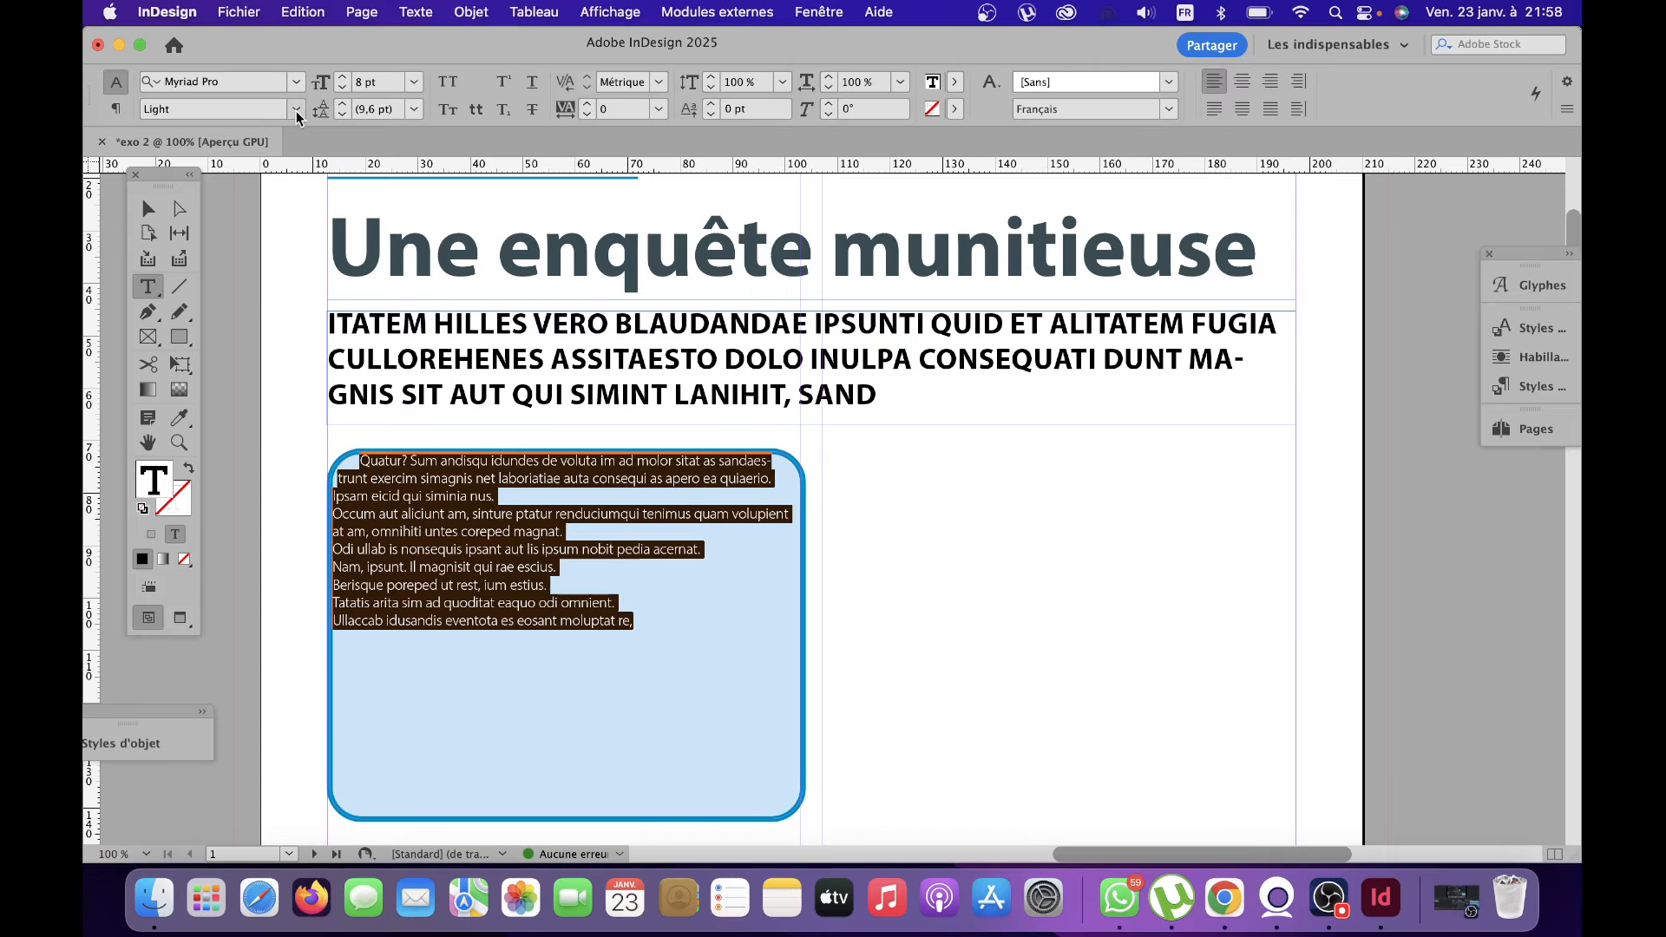
# In the blue box's text frame options, set two columns and turn on column balancing.
pyautogui.click(146, 213)
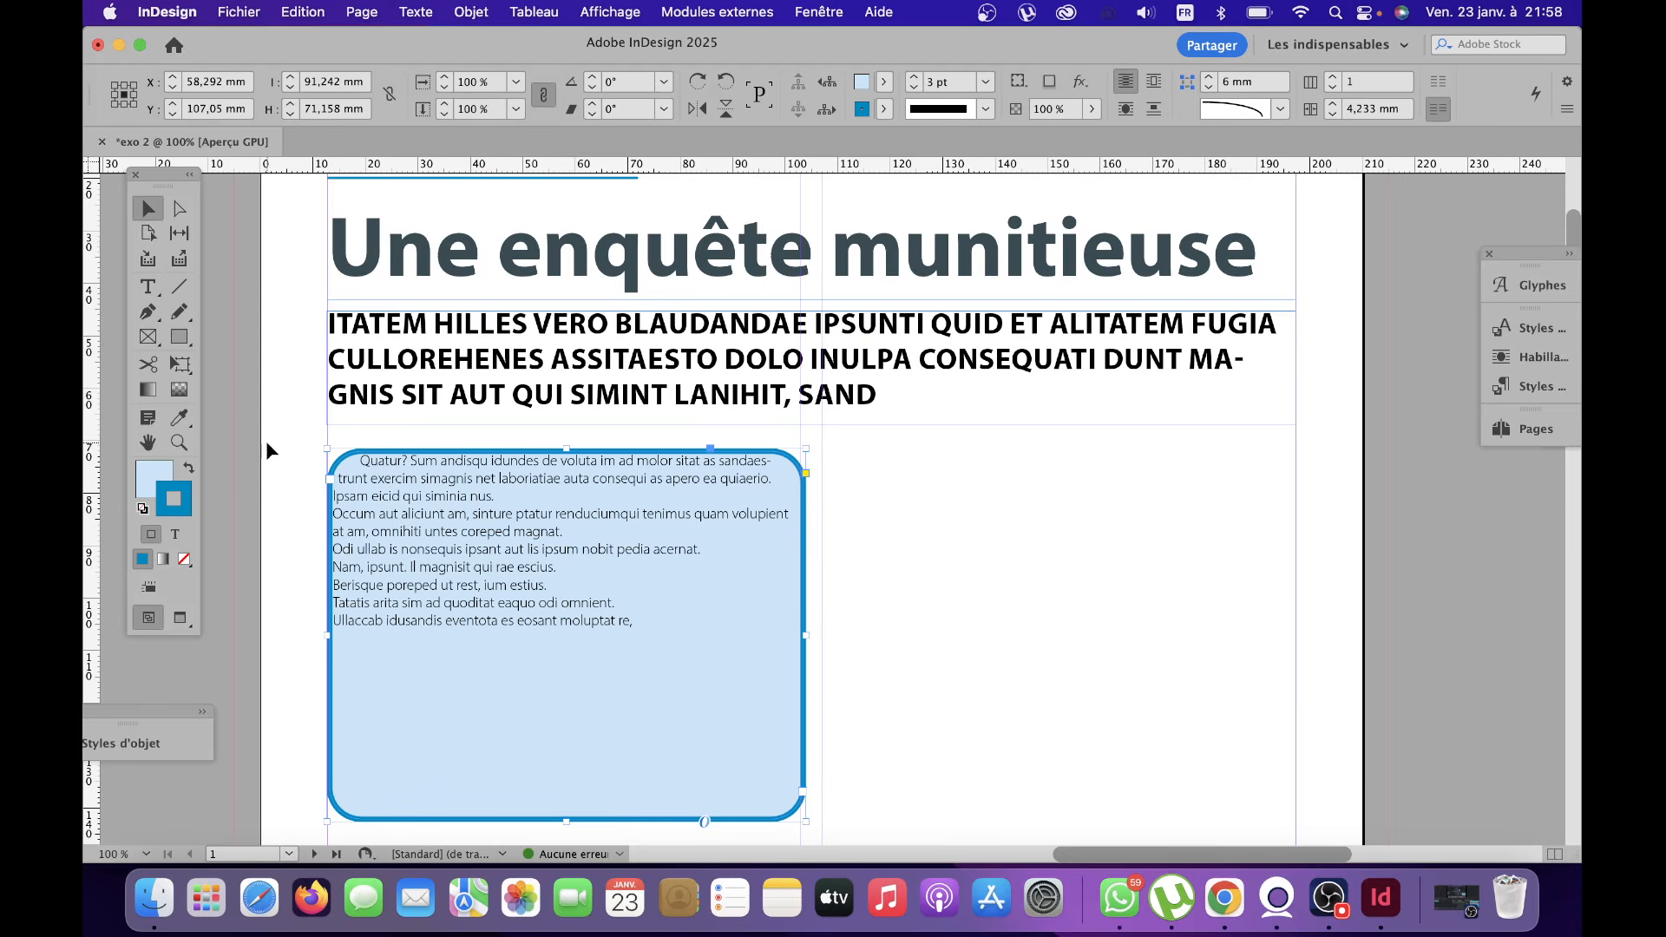
pyautogui.tripleClick(472, 606)
pyautogui.press('super+a')
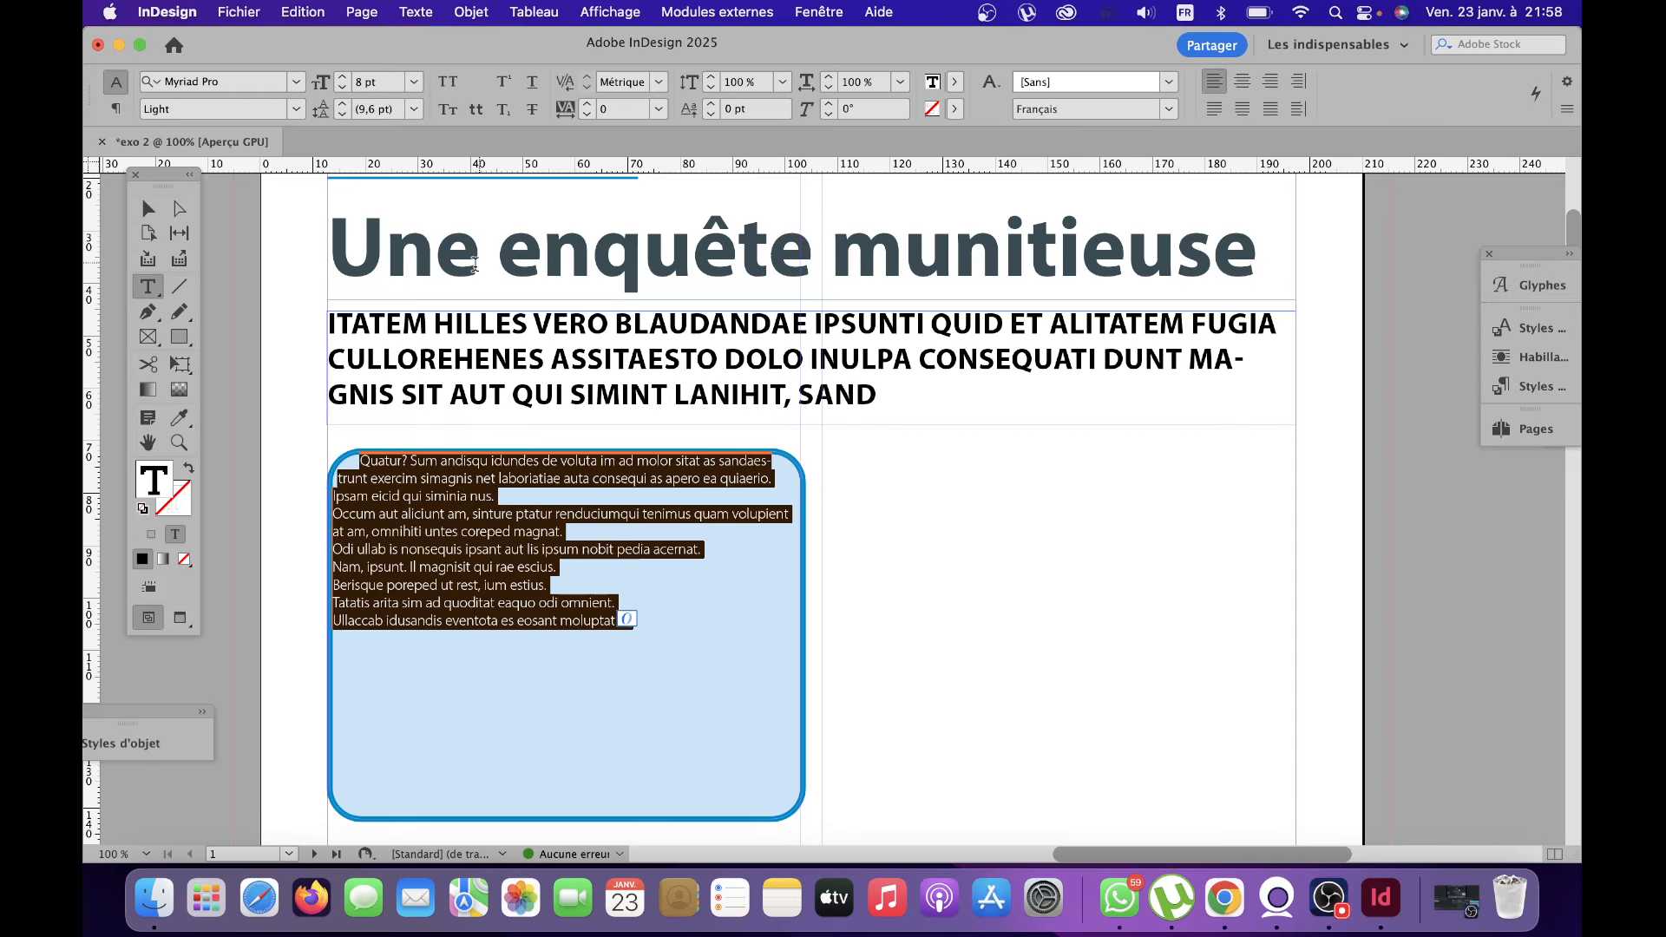
pyautogui.click(473, 13)
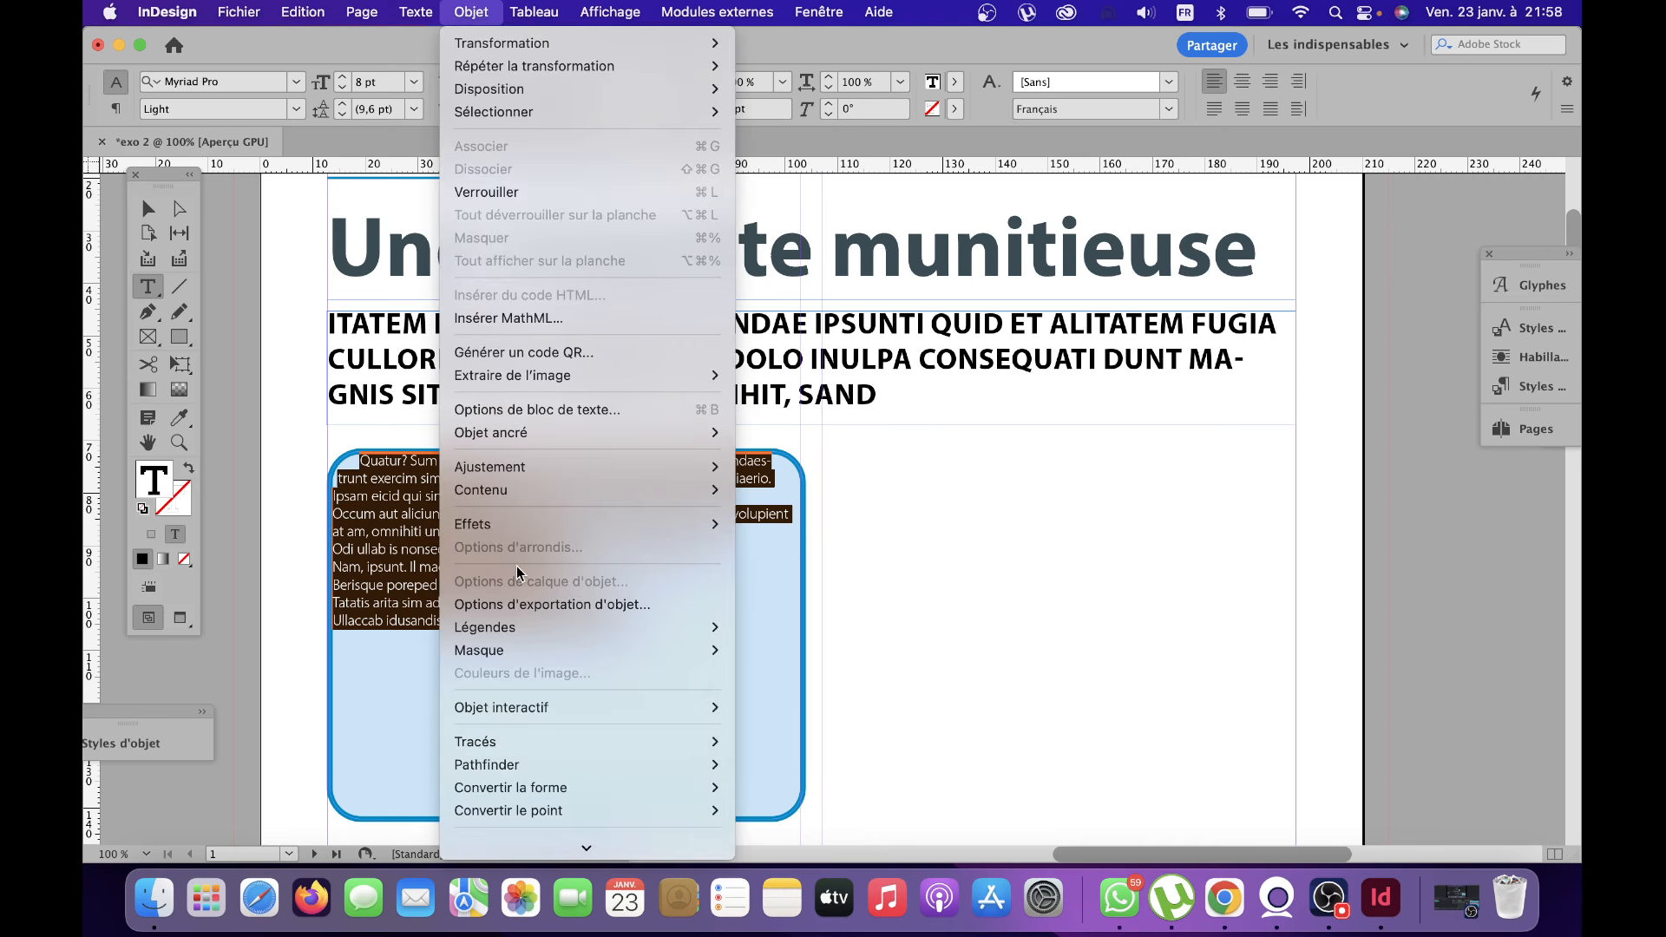
pyautogui.moveTo(531, 531)
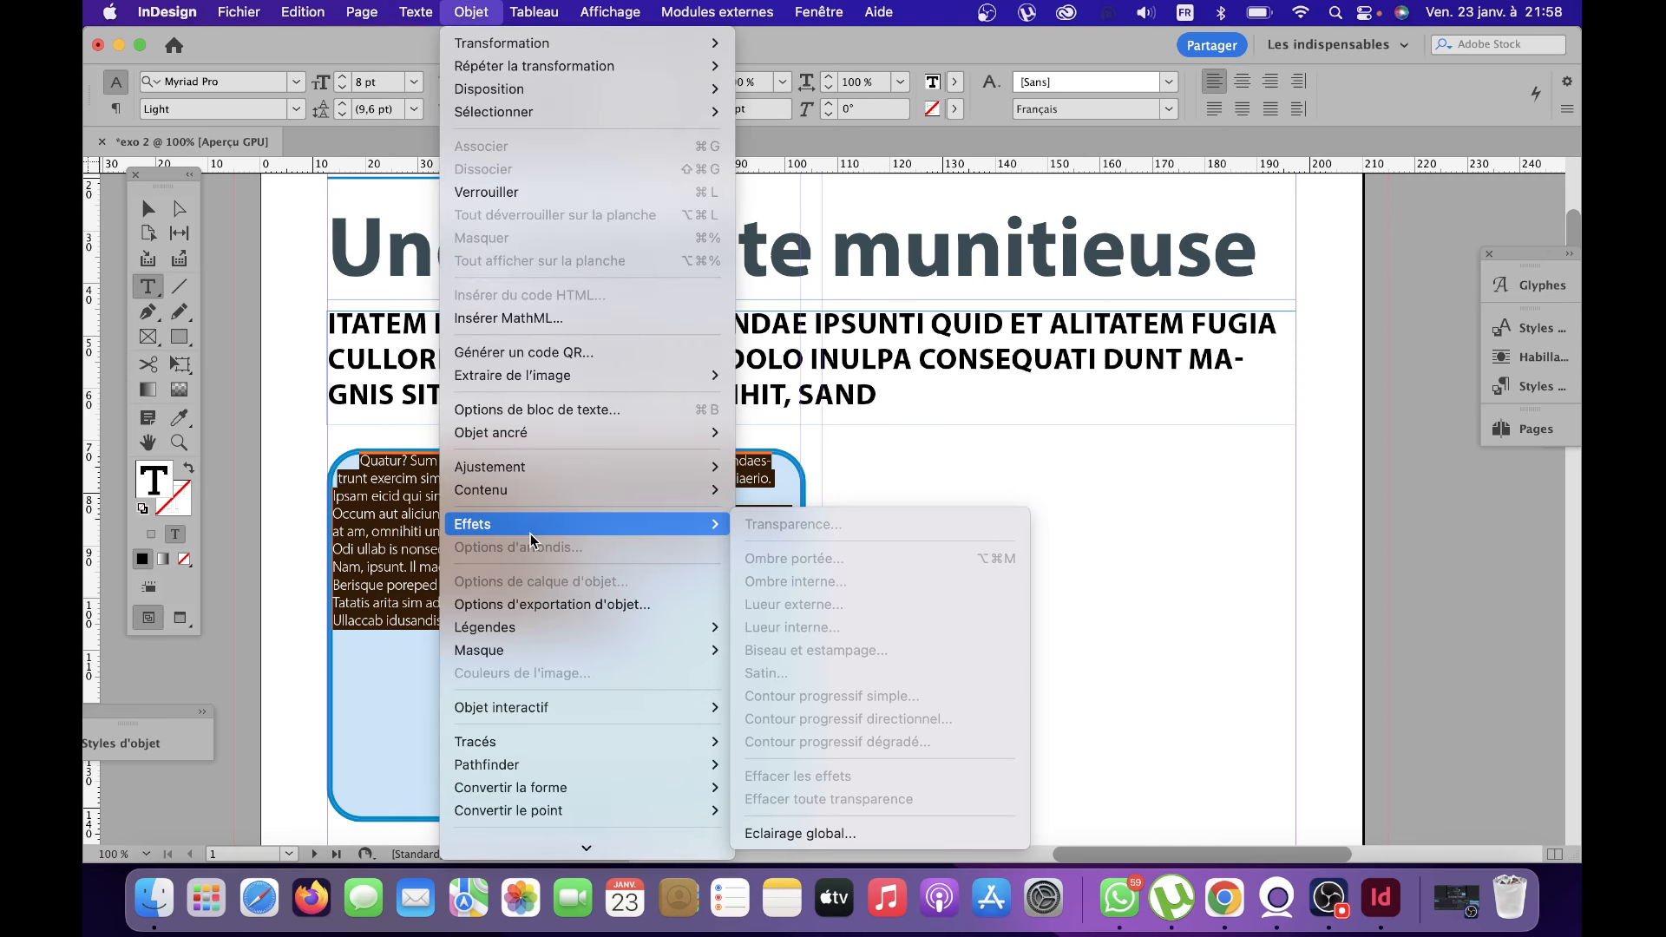
pyautogui.click(539, 414)
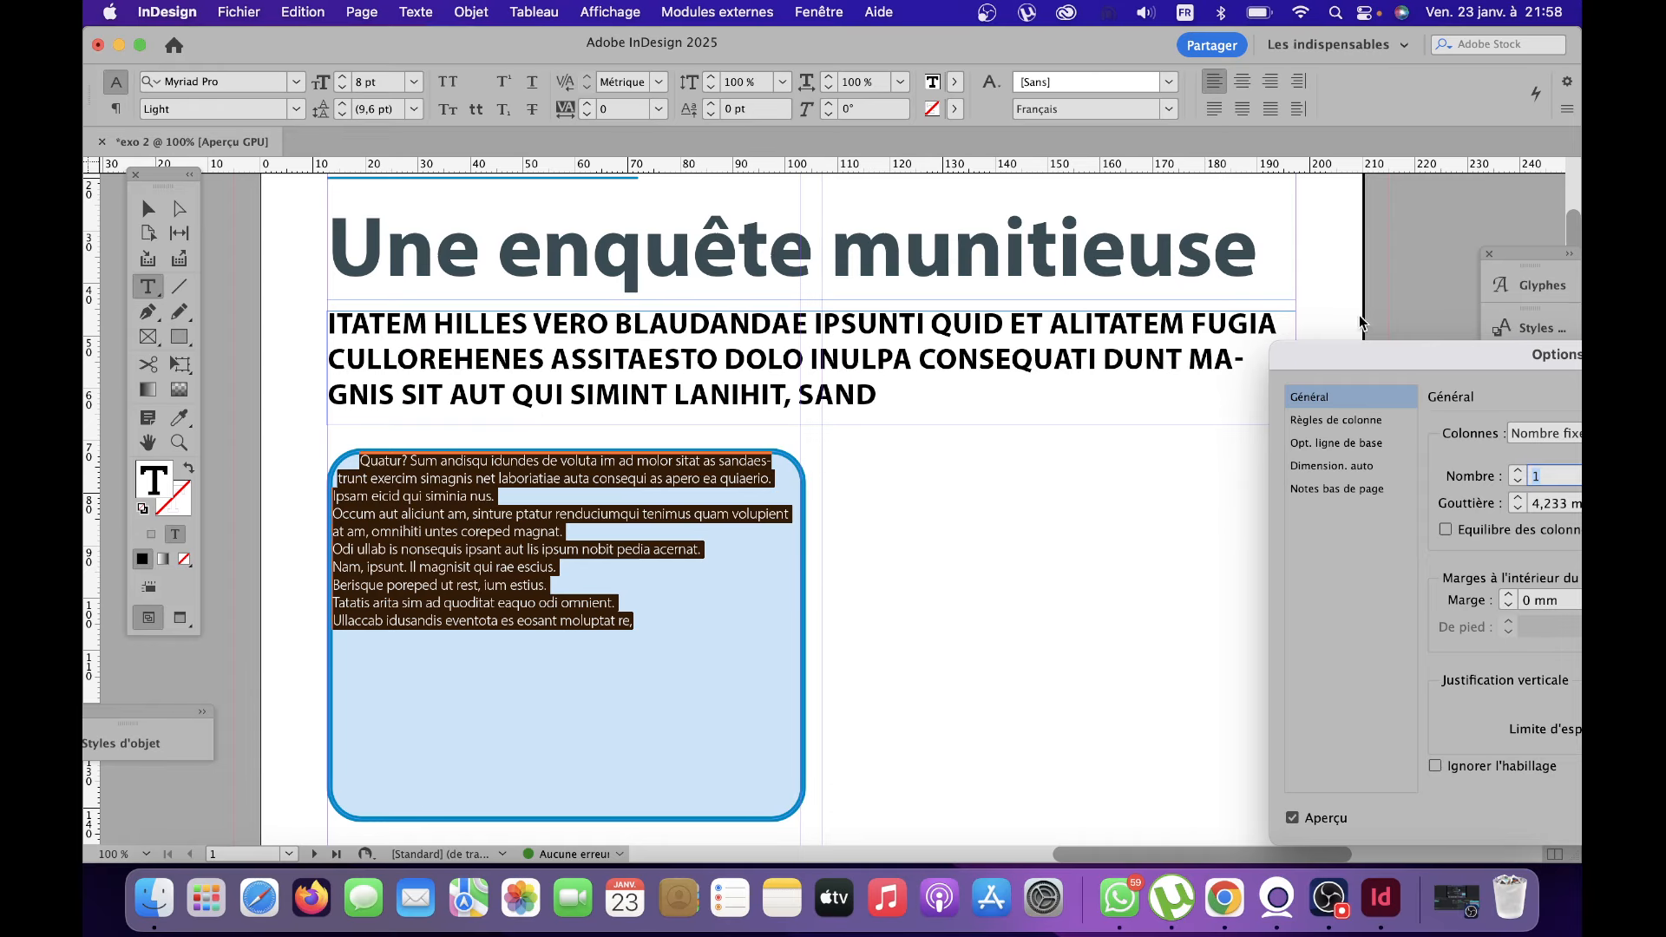
pyautogui.moveTo(1458, 358); pyautogui.dragTo(989, 215)
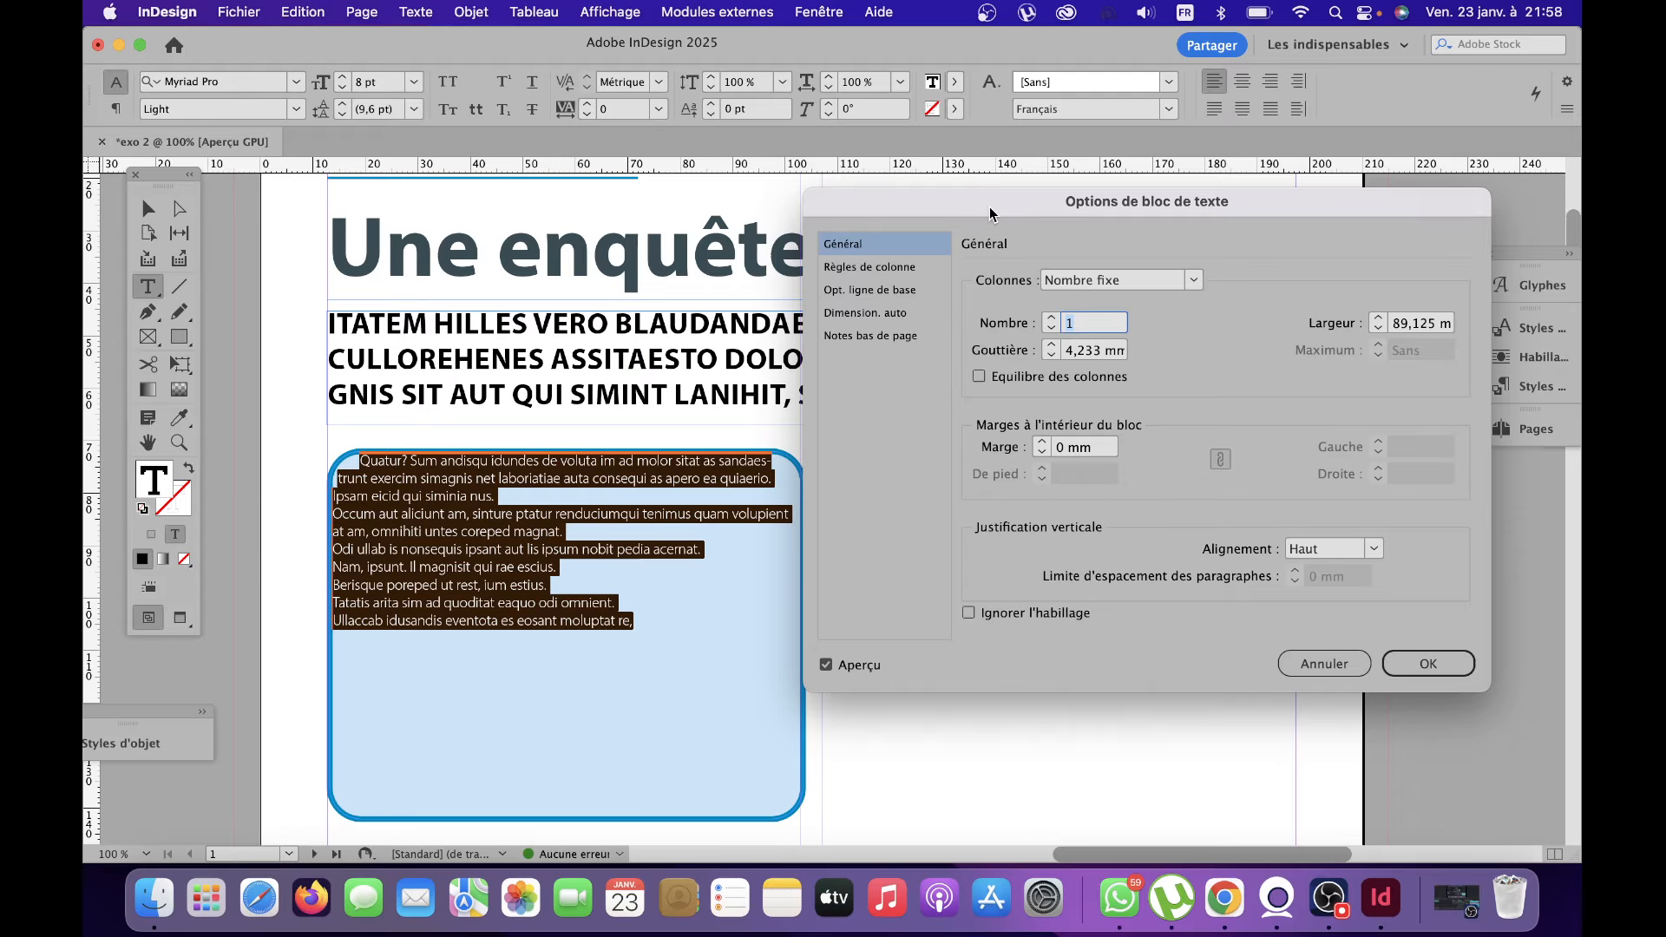
pyautogui.click(1050, 319)
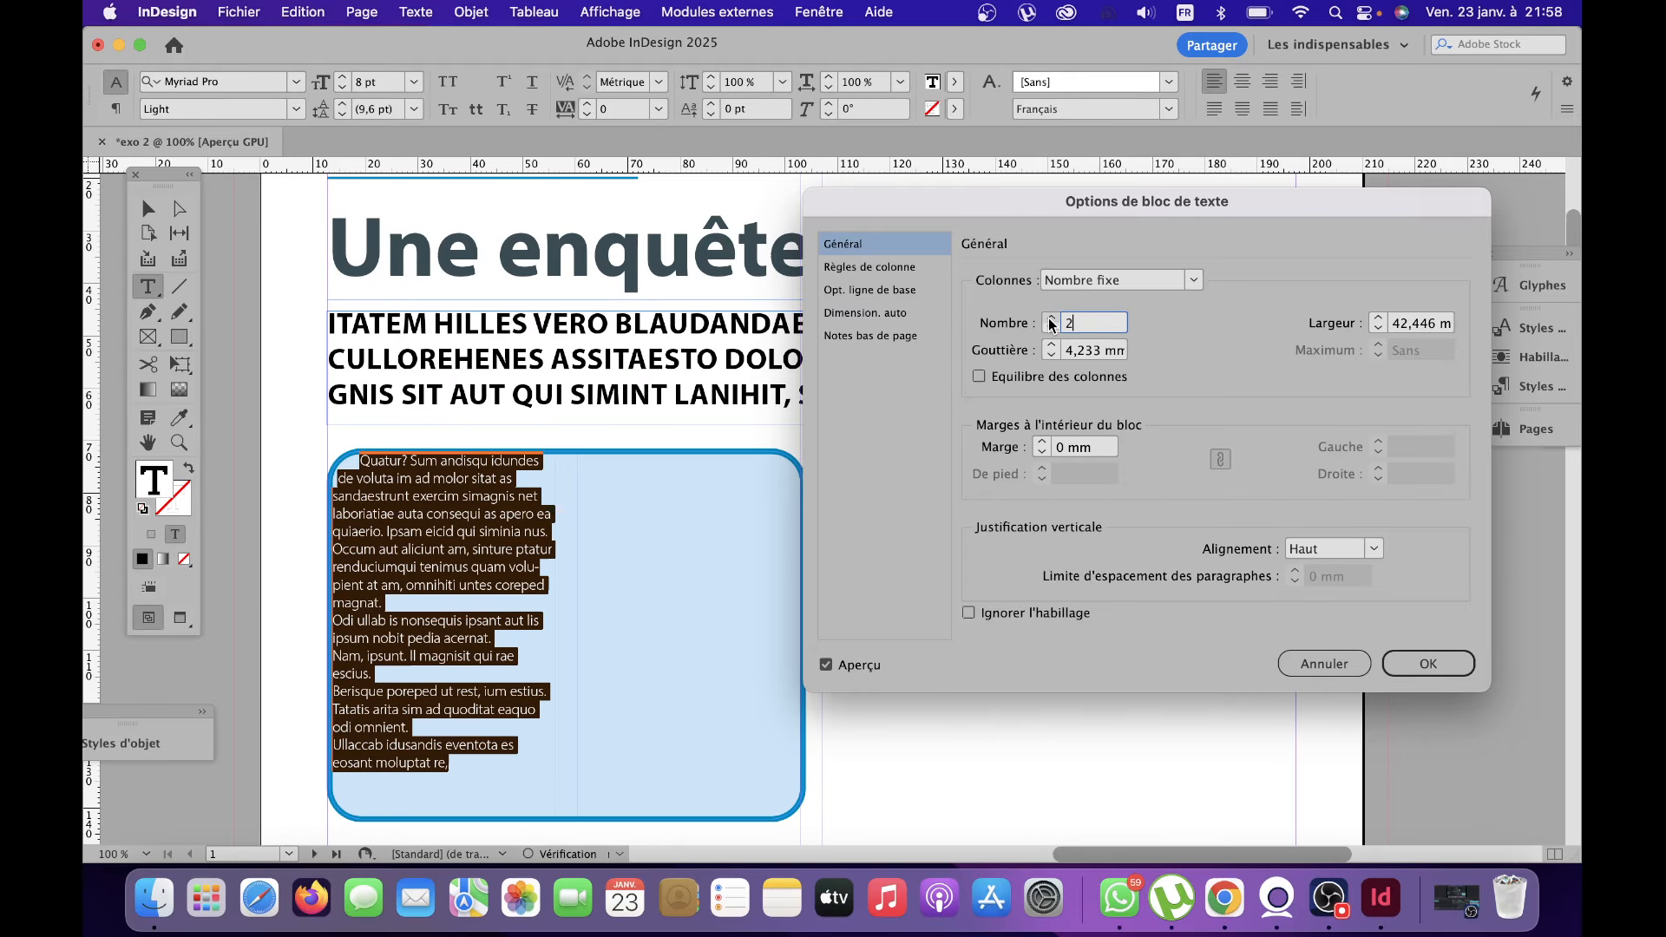
pyautogui.click(980, 380)
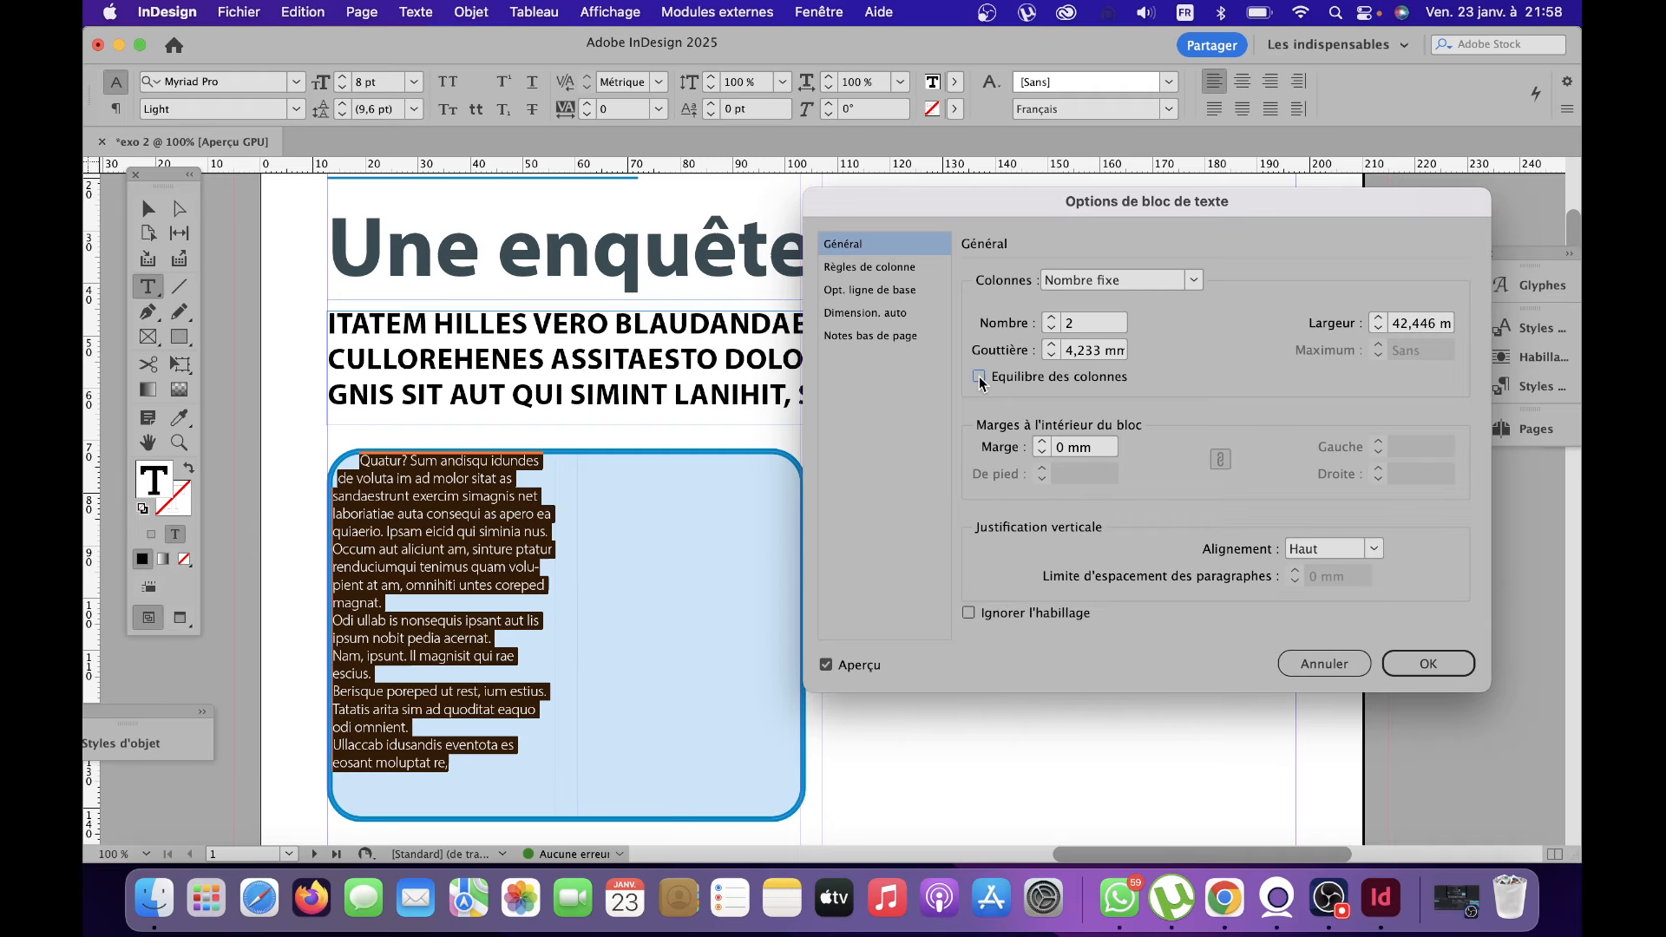
# Give the text frame a 2 mm inset margin and centre its text vertically, applying the frame options.
pyautogui.click(1042, 443)
pyautogui.click(1042, 443)
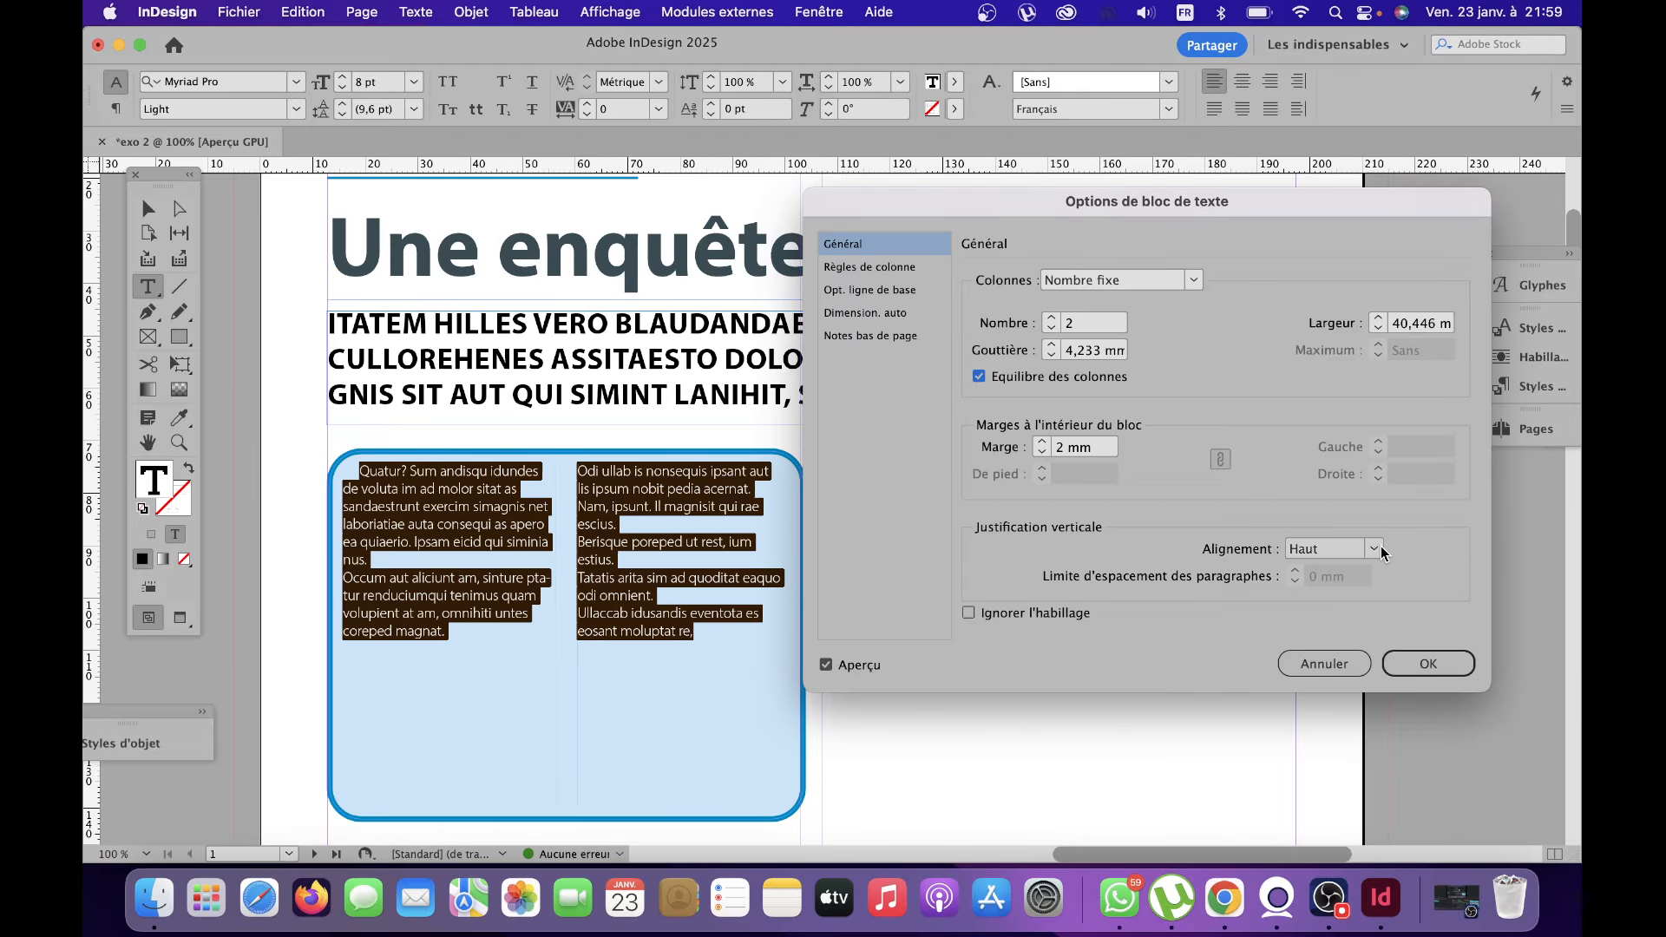
pyautogui.click(1375, 548)
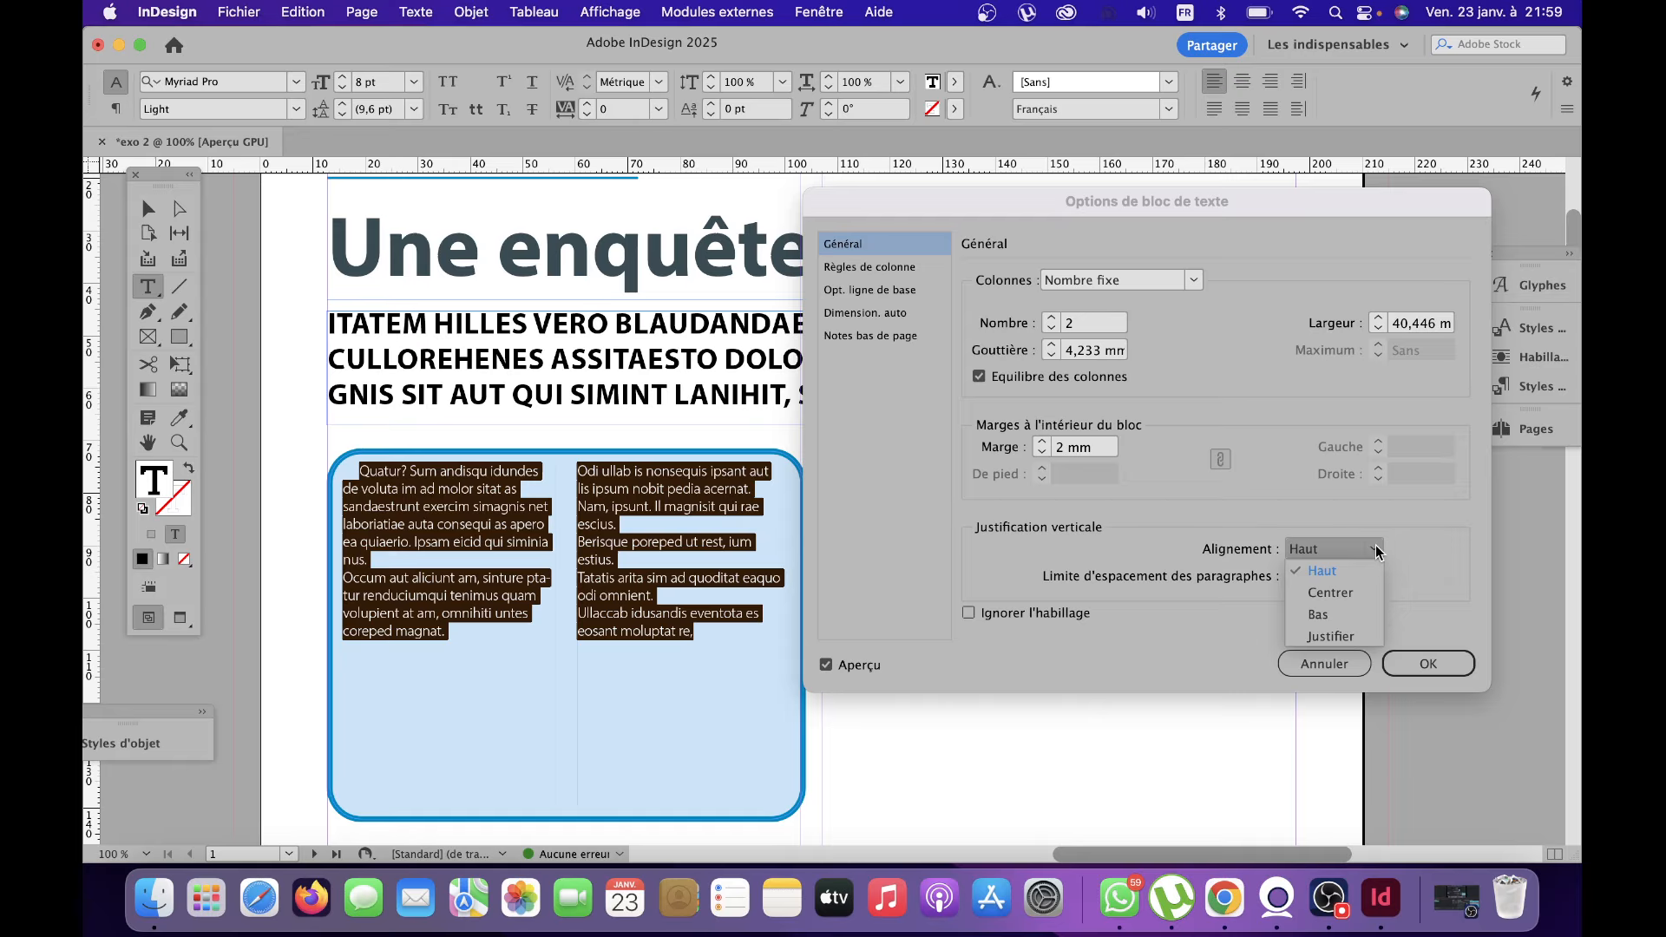
pyautogui.click(1331, 594)
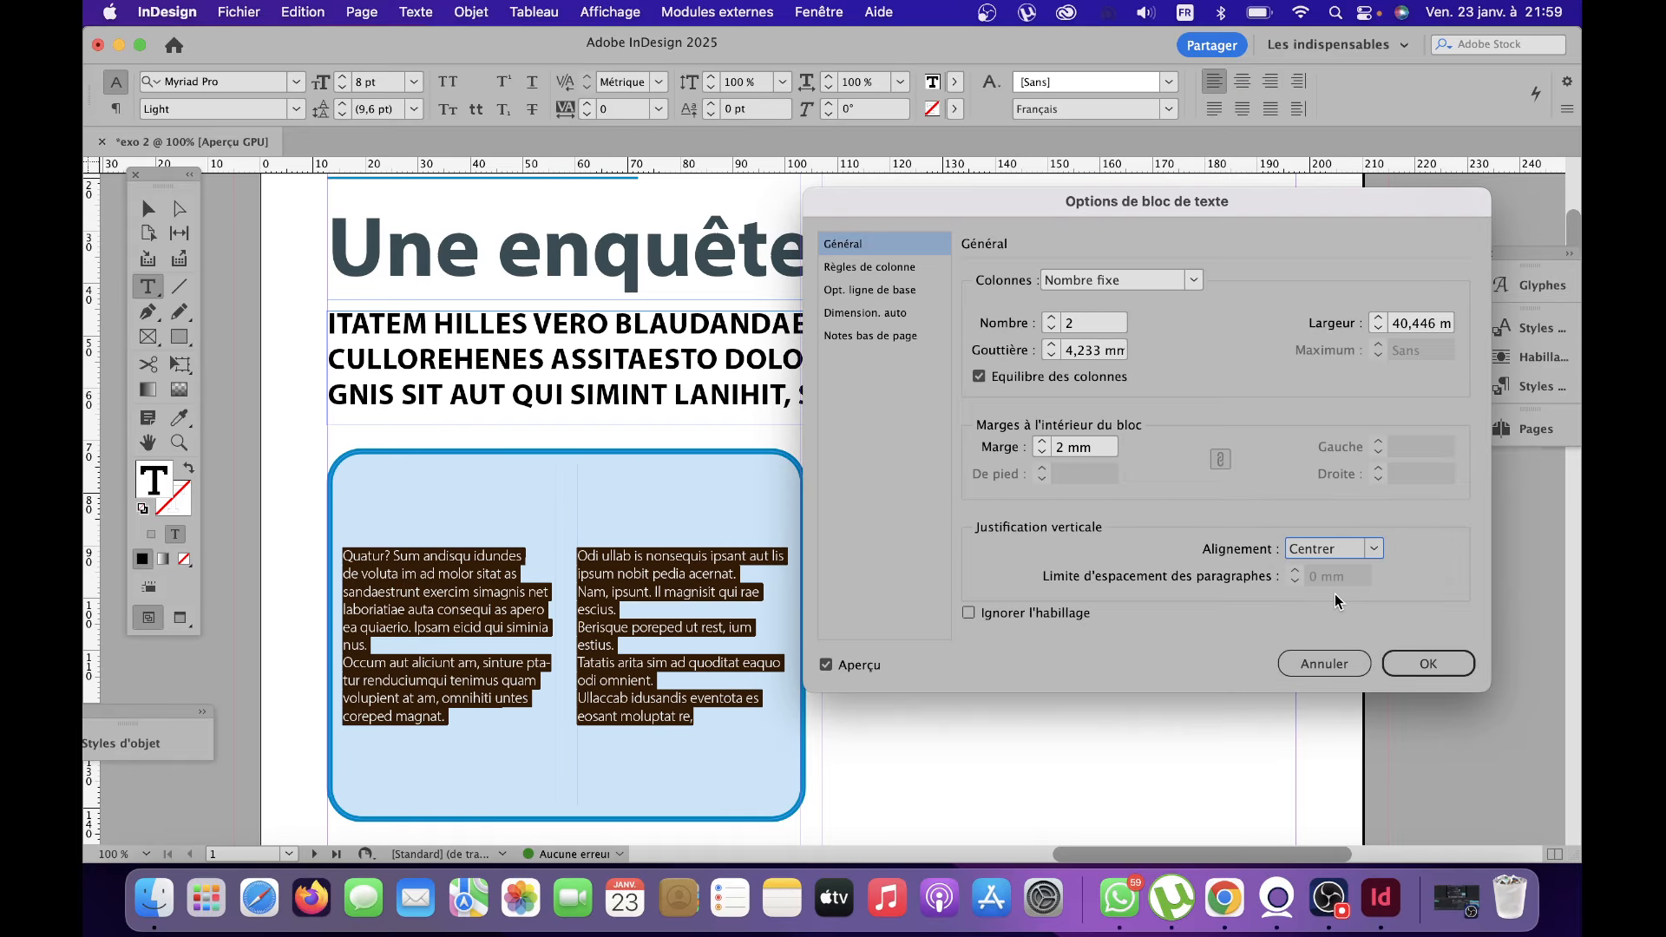
pyautogui.click(1430, 664)
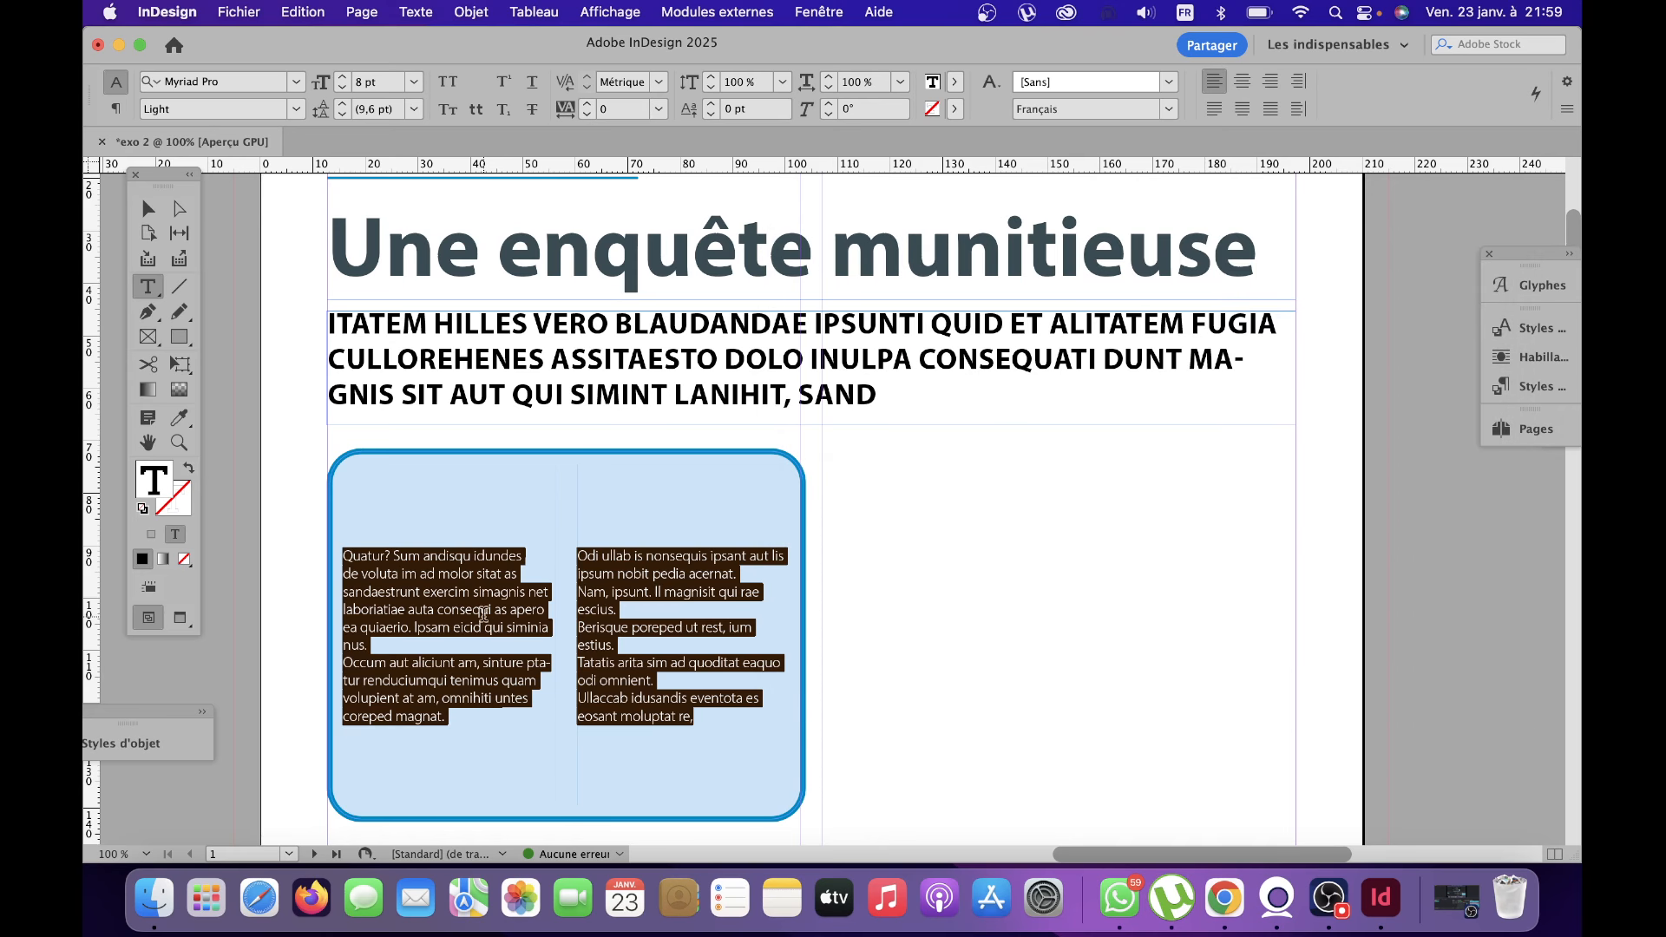
# Justify all the text in the blue box with the last line of each paragraph aligned left.
pyautogui.click(539, 648)
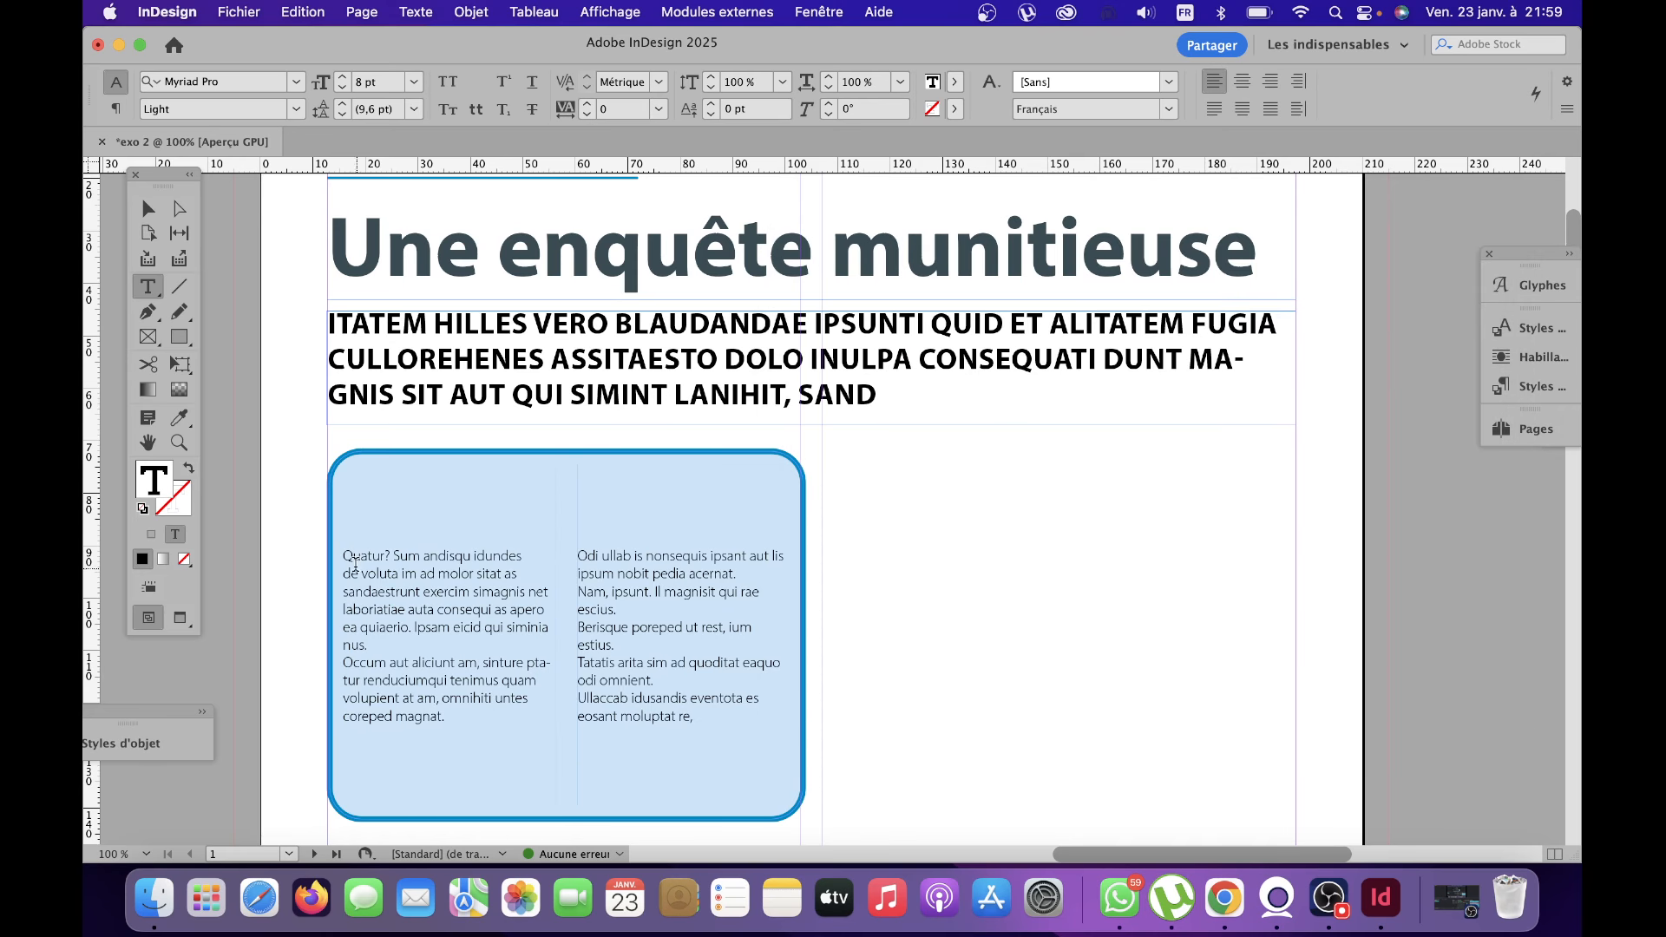
pyautogui.moveTo(344, 555); pyautogui.dragTo(729, 710)
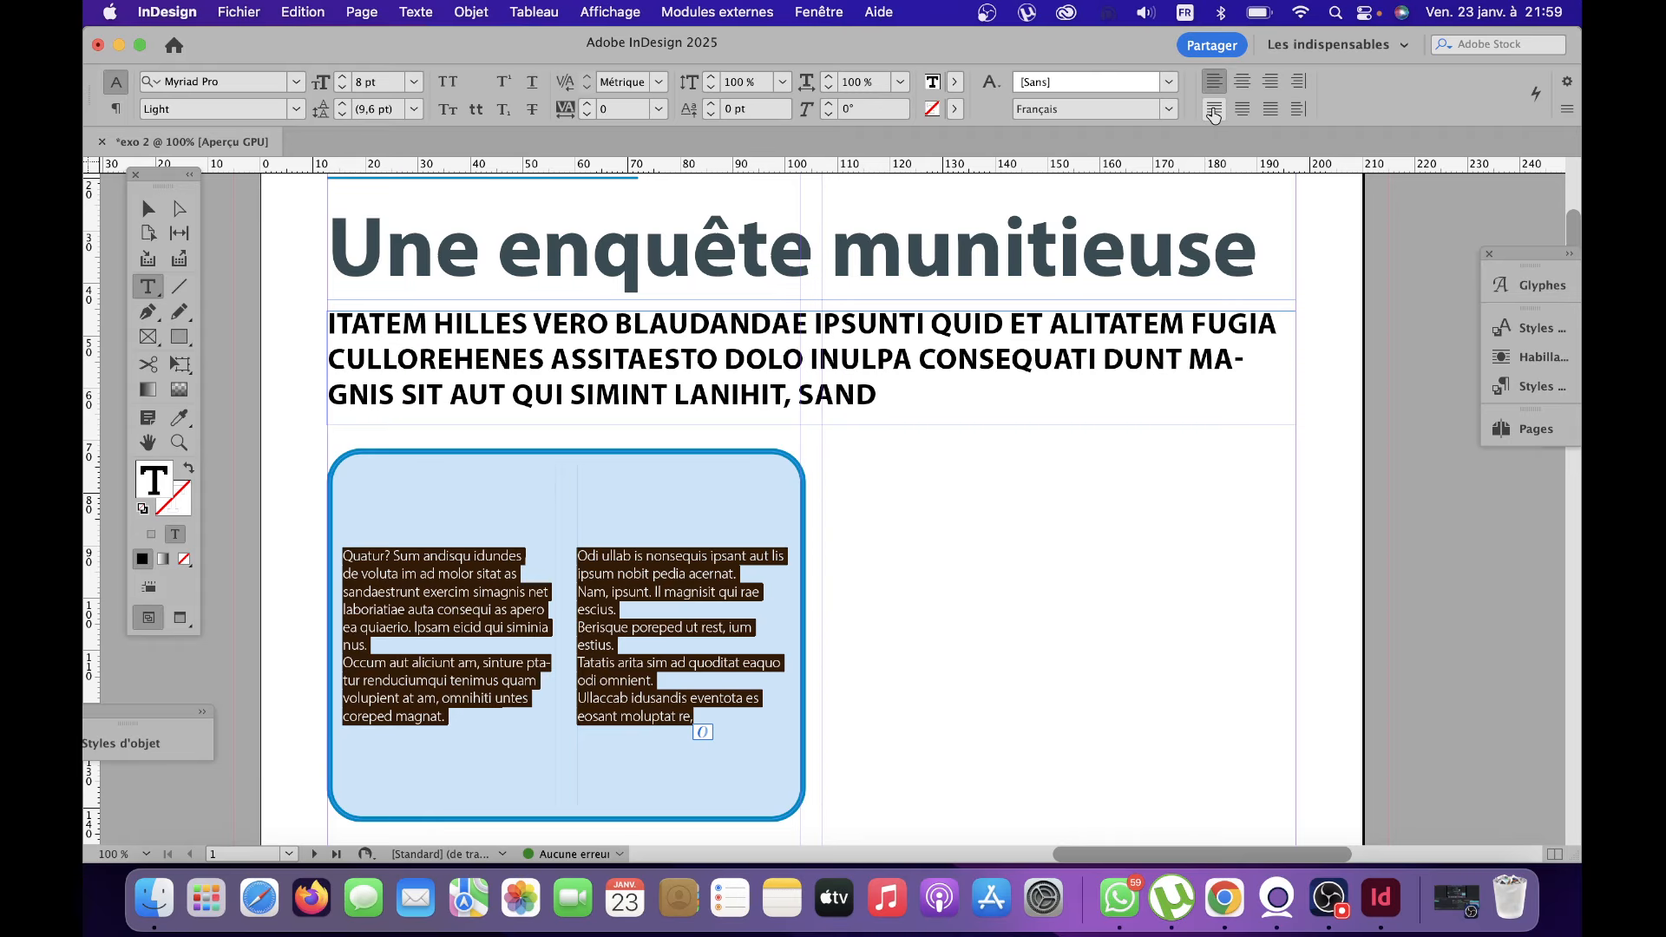
pyautogui.click(1215, 109)
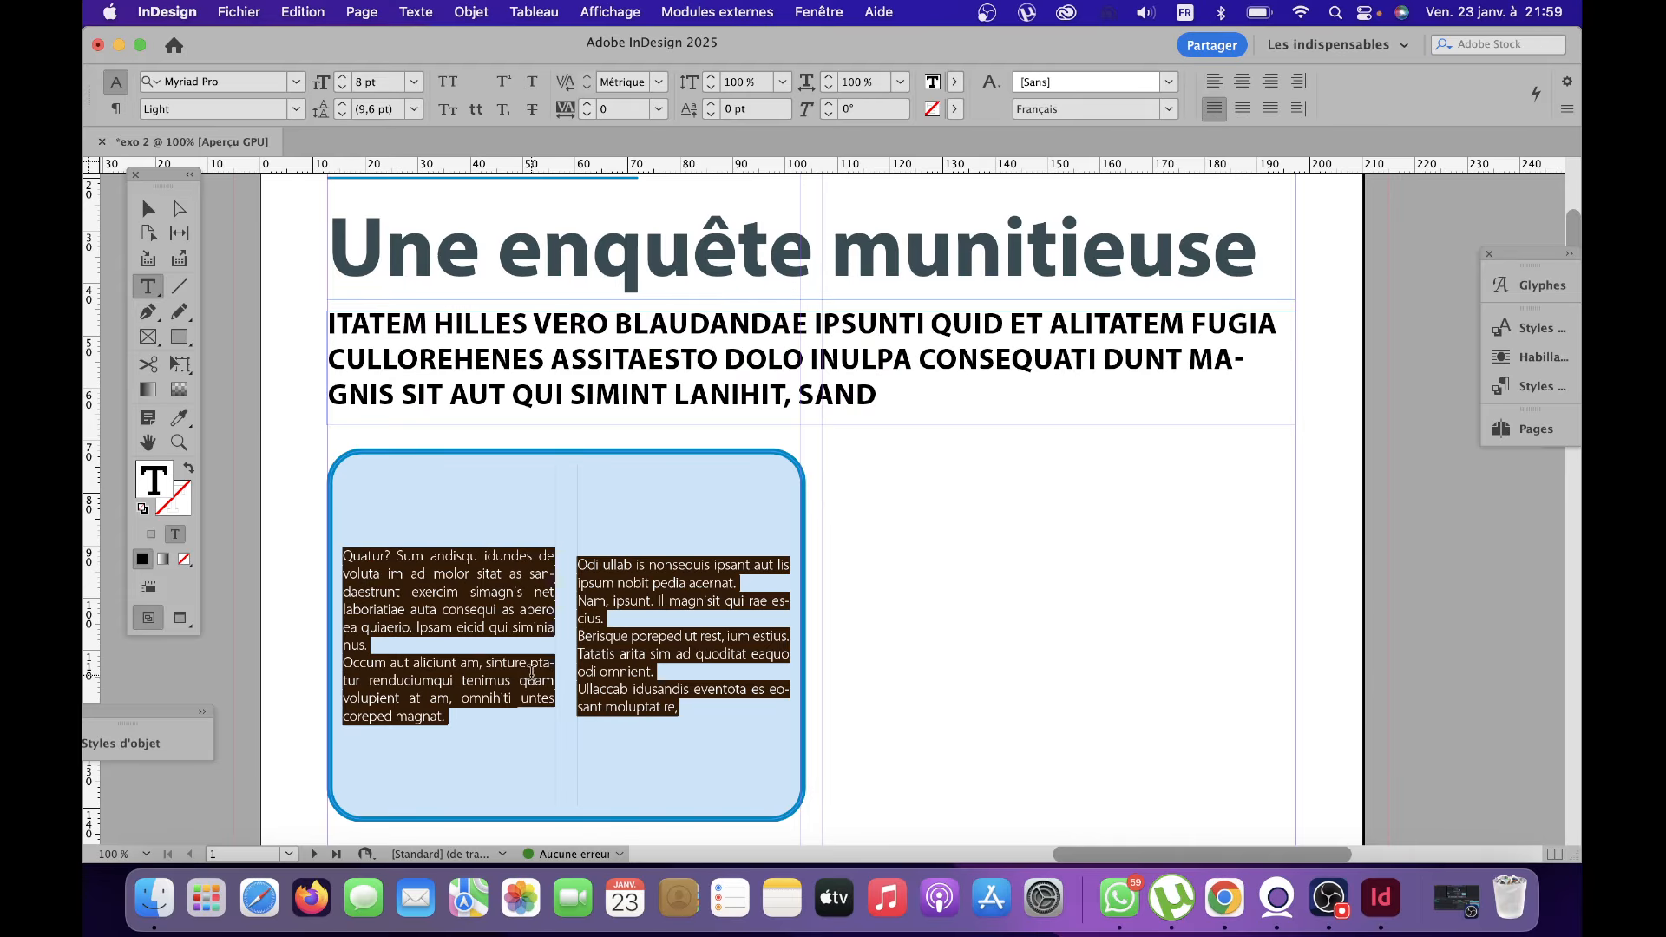
pyautogui.click(675, 714)
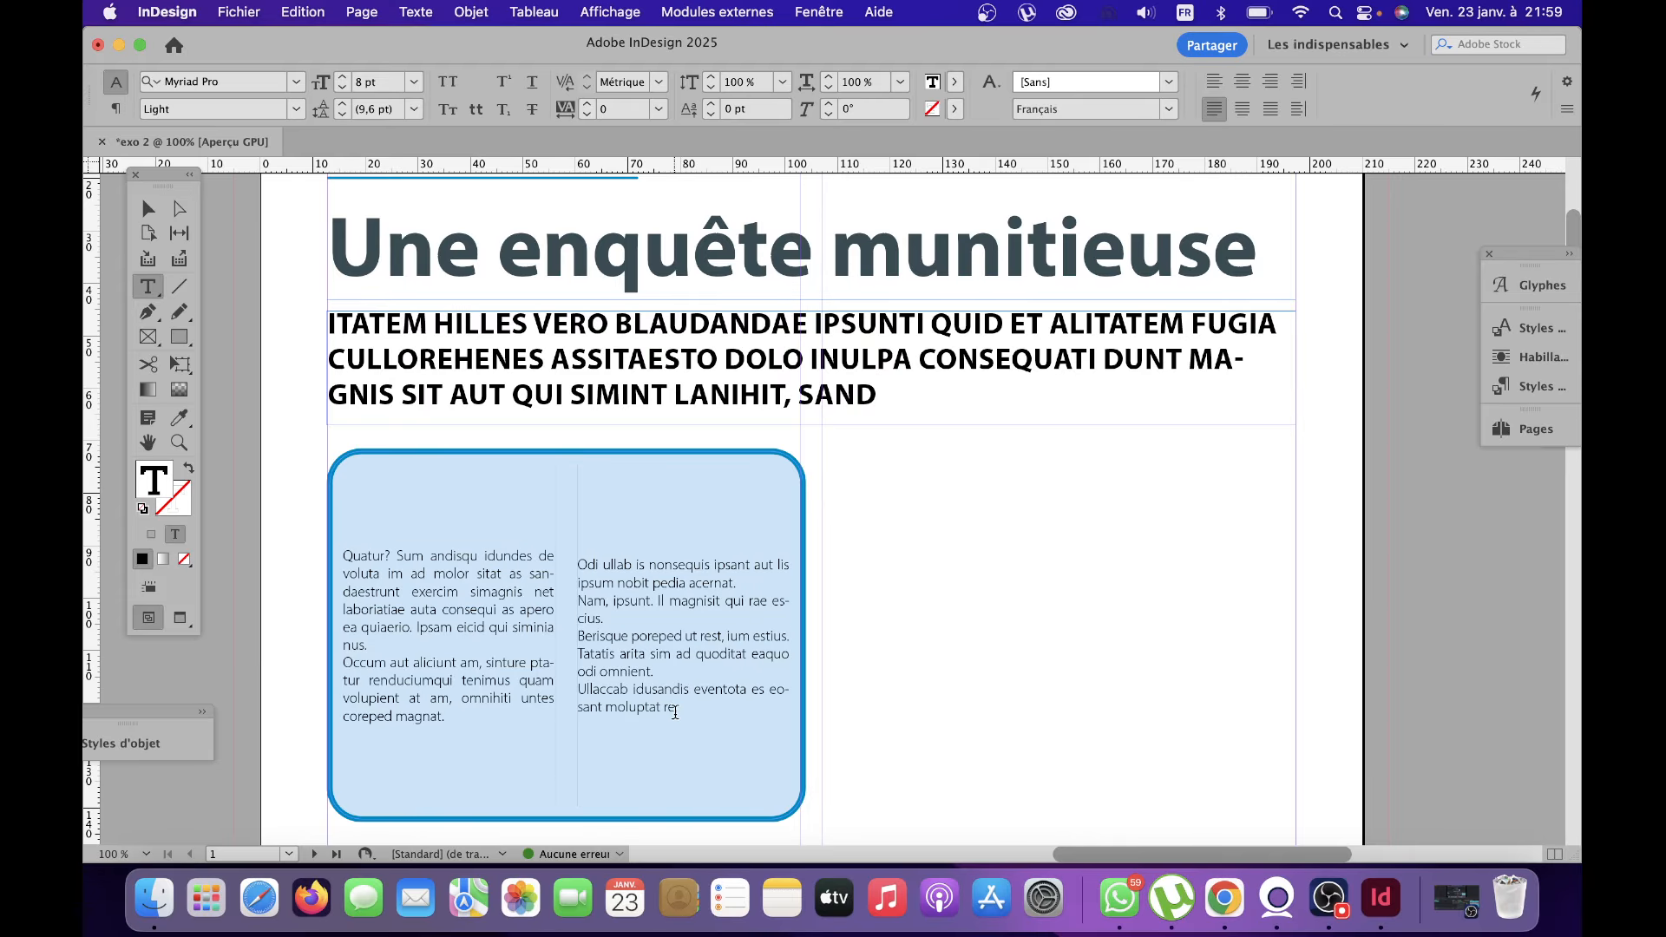
# Remove the paragraph breaks before "Berisque", "Tatatis" and "Occum" in the blue box's text.
pyautogui.rightClick(677, 715)
pyautogui.click(590, 647)
pyautogui.press('BackSpace')
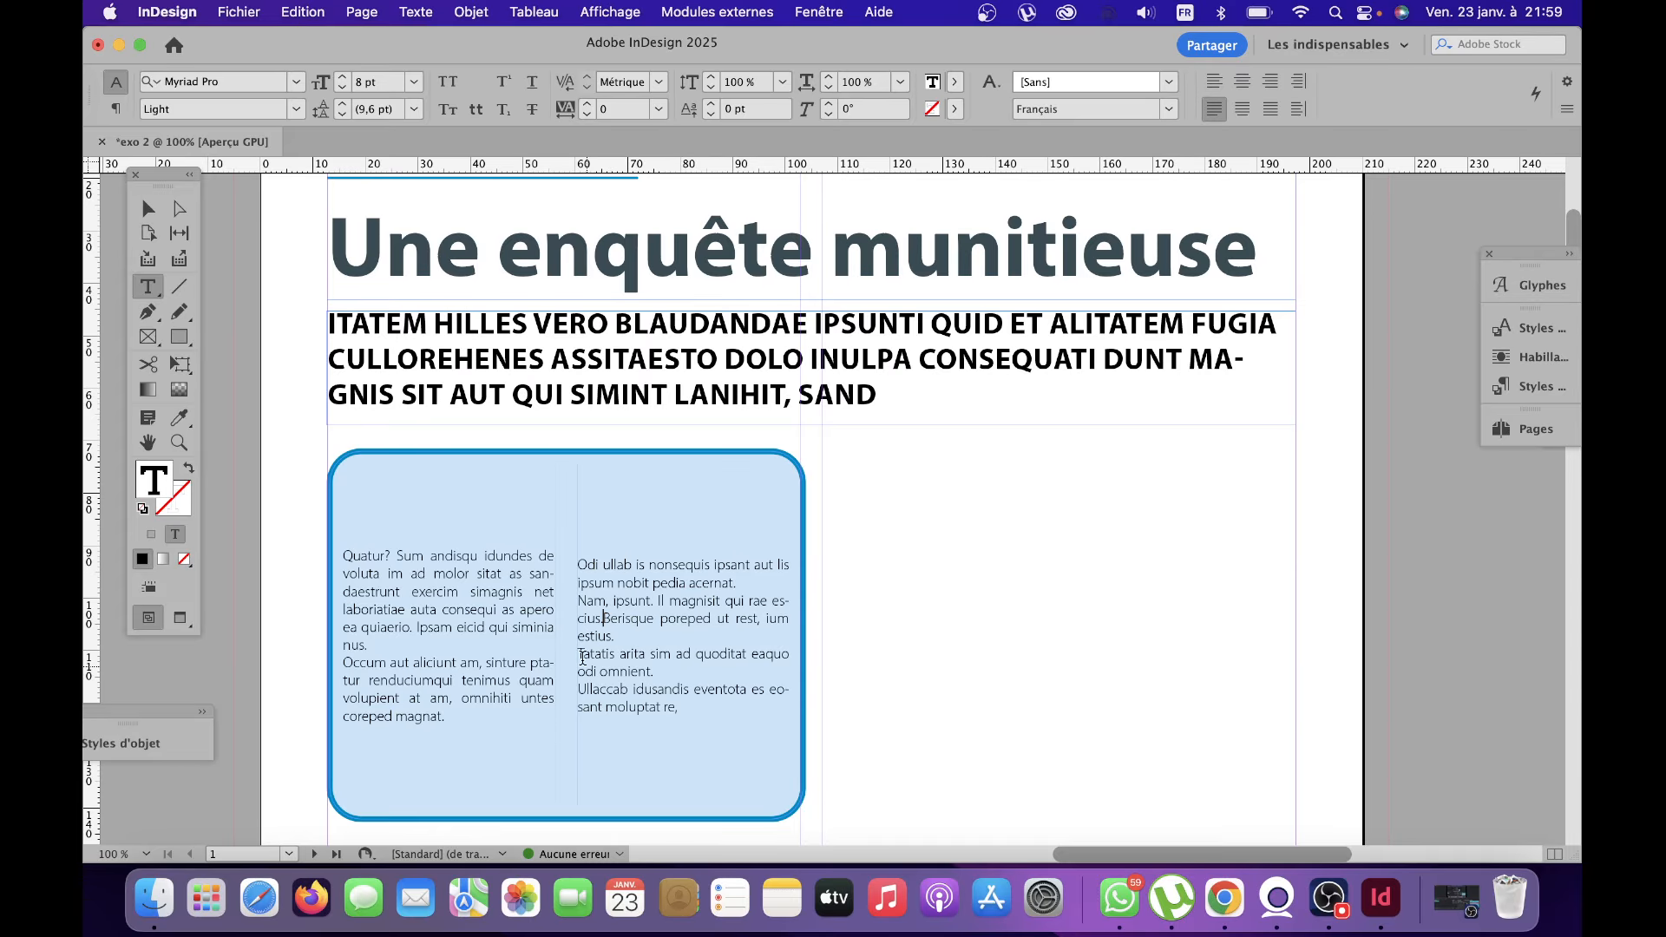
pyautogui.click(579, 651)
pyautogui.press('BackSpace')
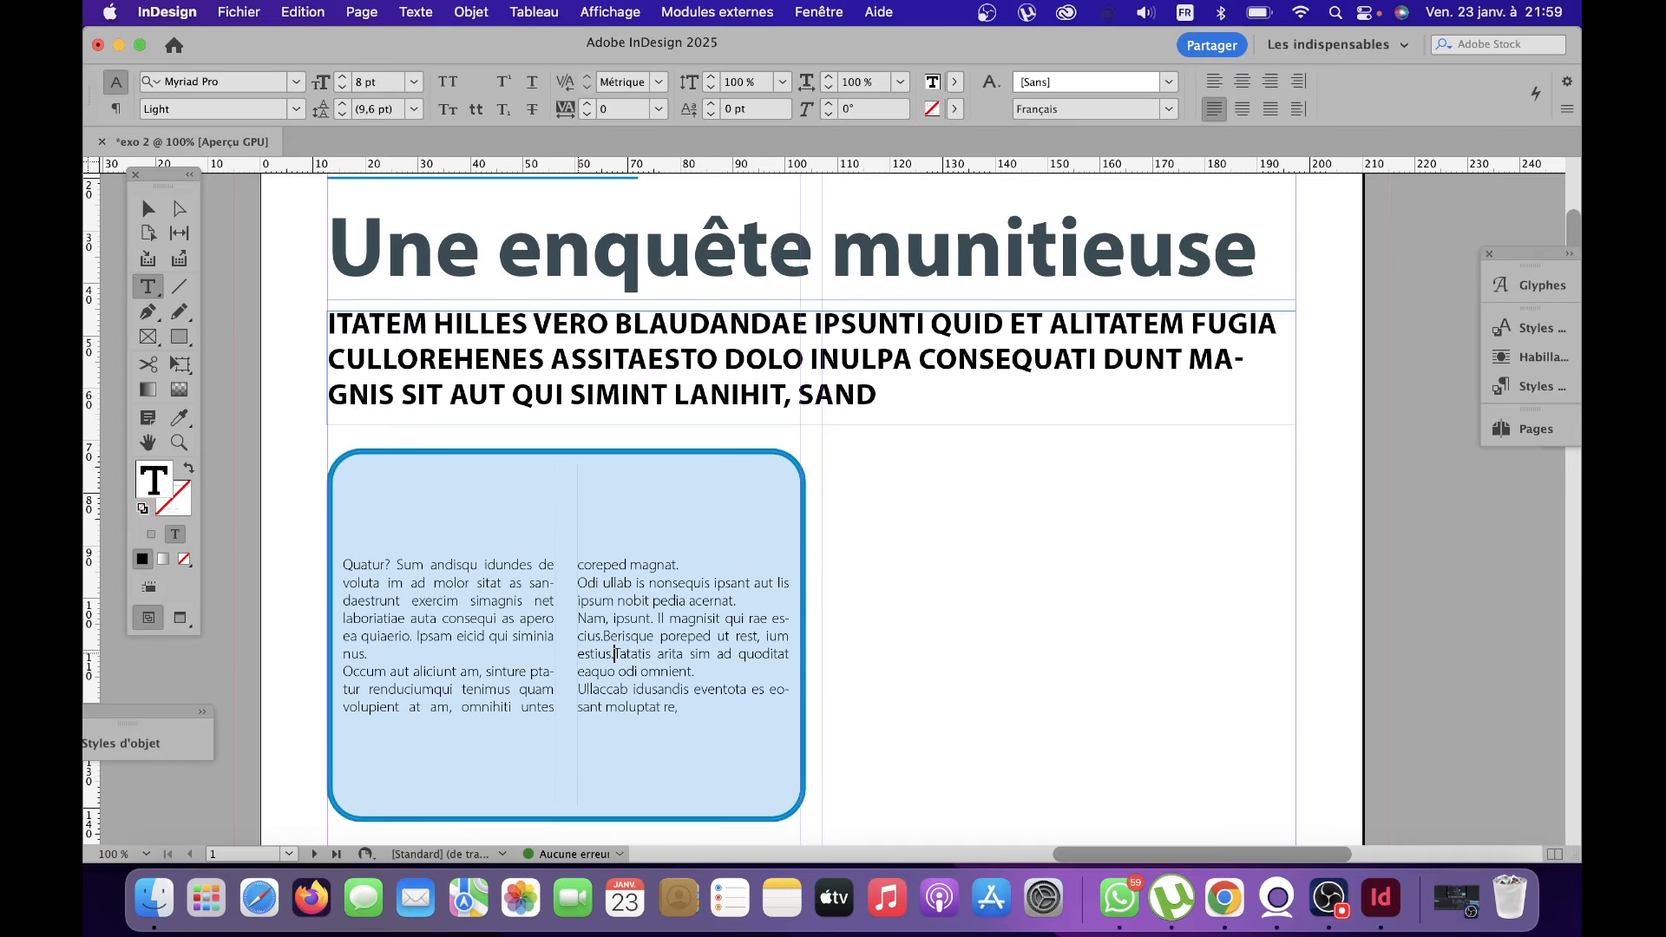
pyautogui.click(345, 672)
pyautogui.press('BackSpace')
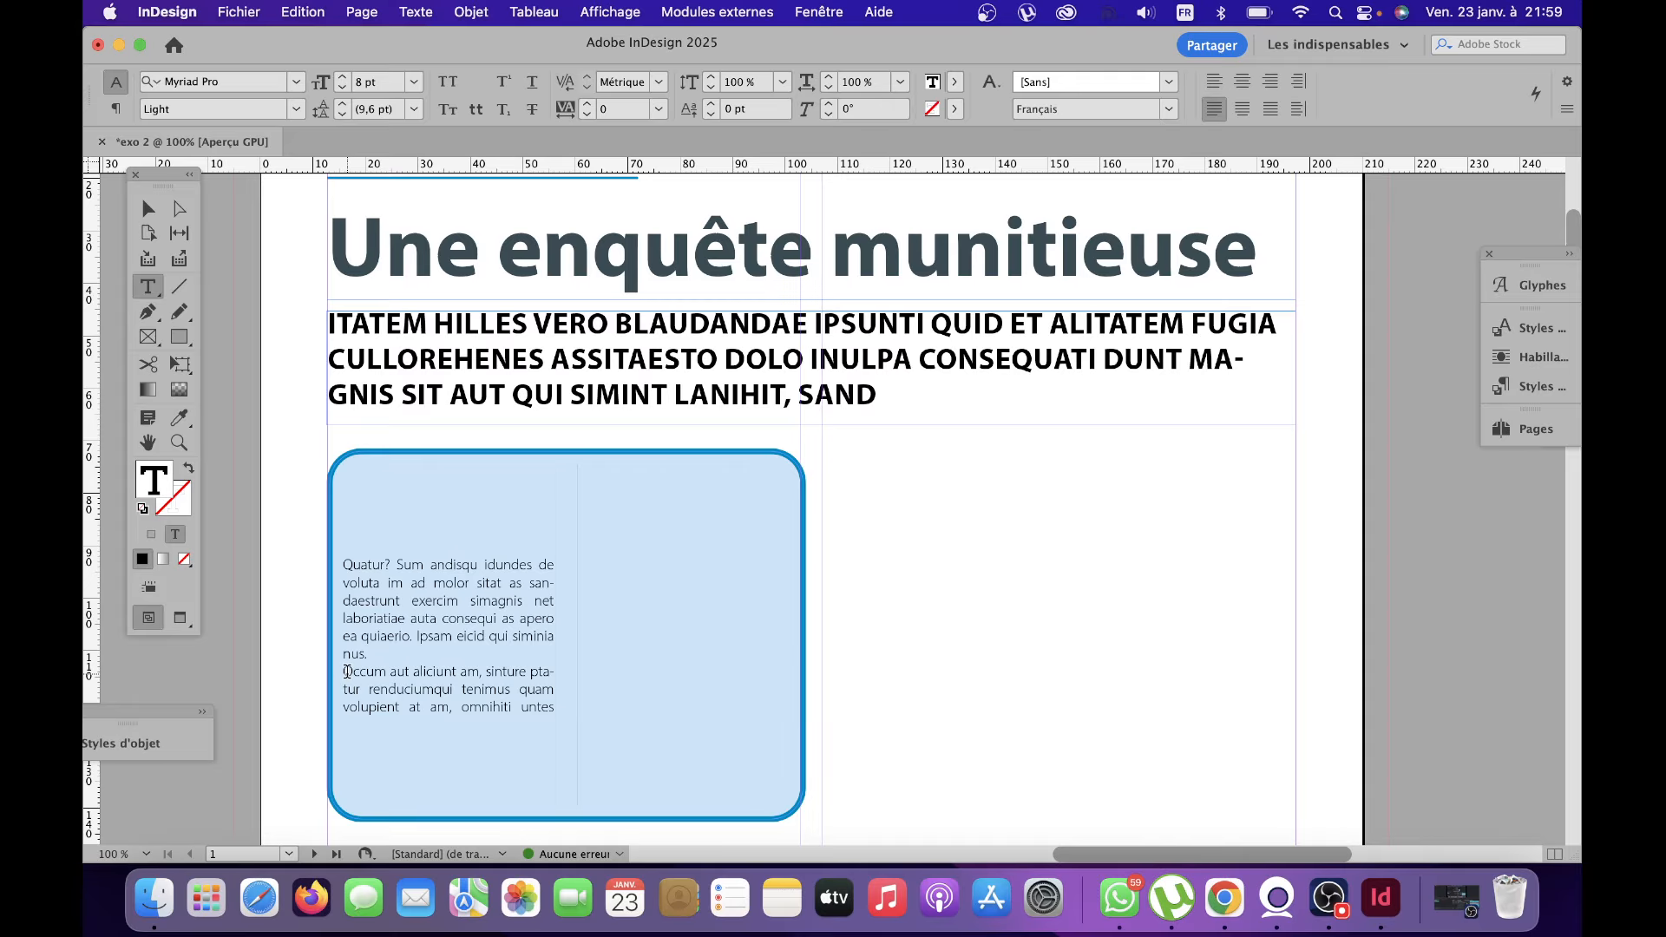
pyautogui.press('BackSpace')
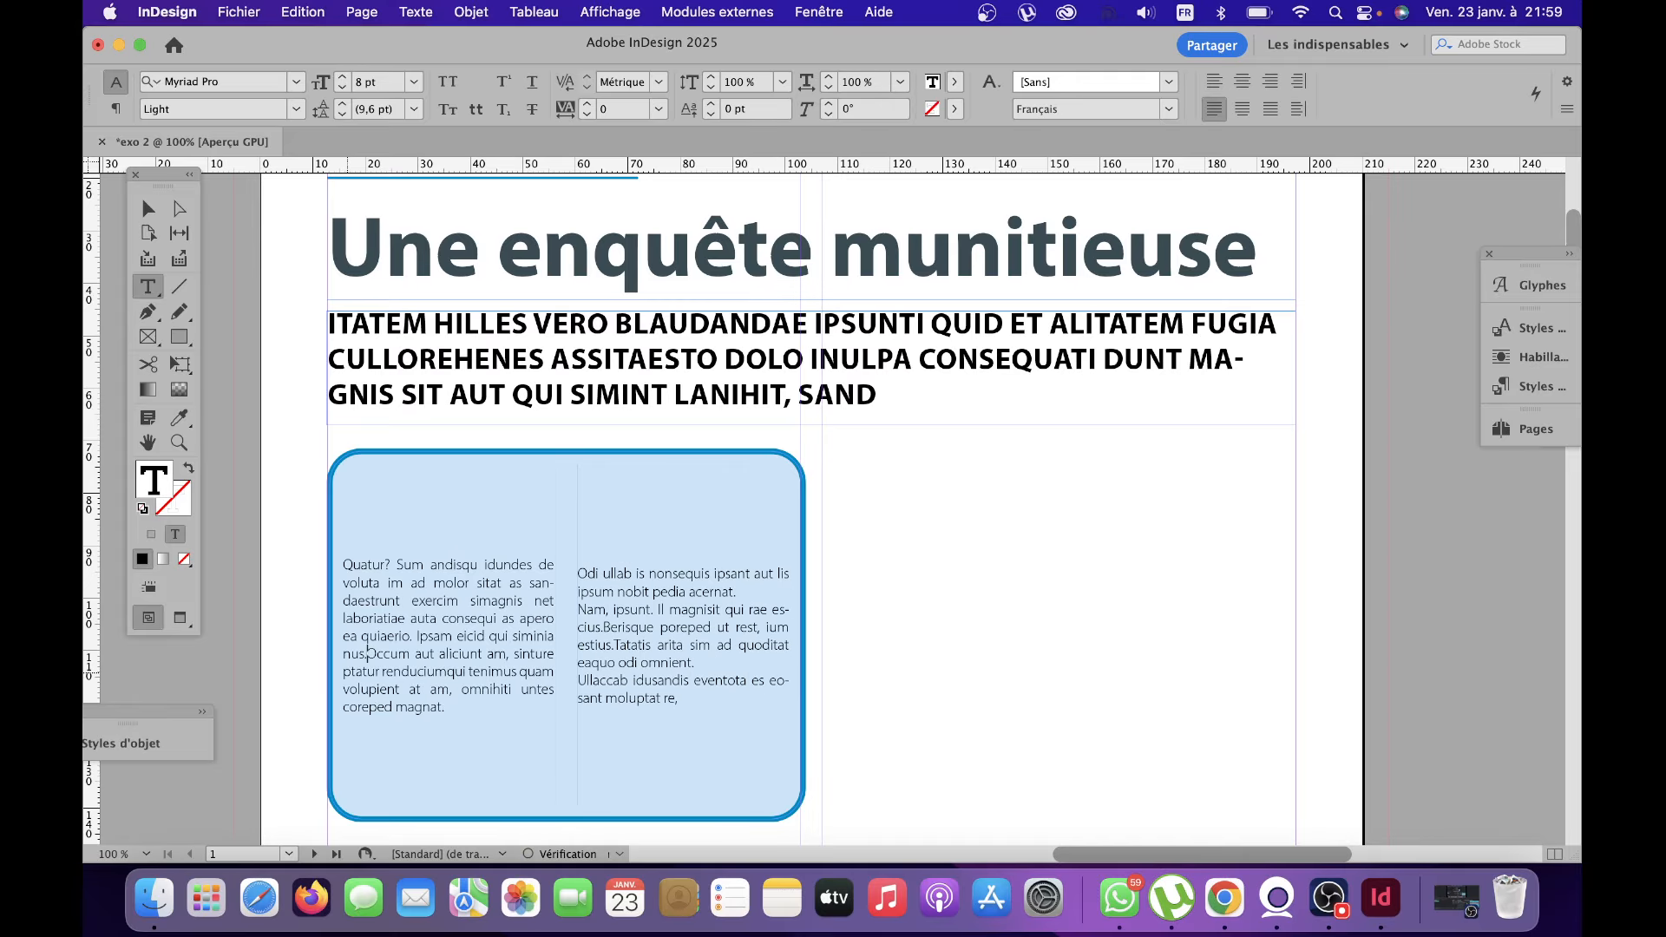
# Fill the blue box with more placeholder text and trim the end so it finishes at "dio ribus.".
pyautogui.rightClick(646, 732)
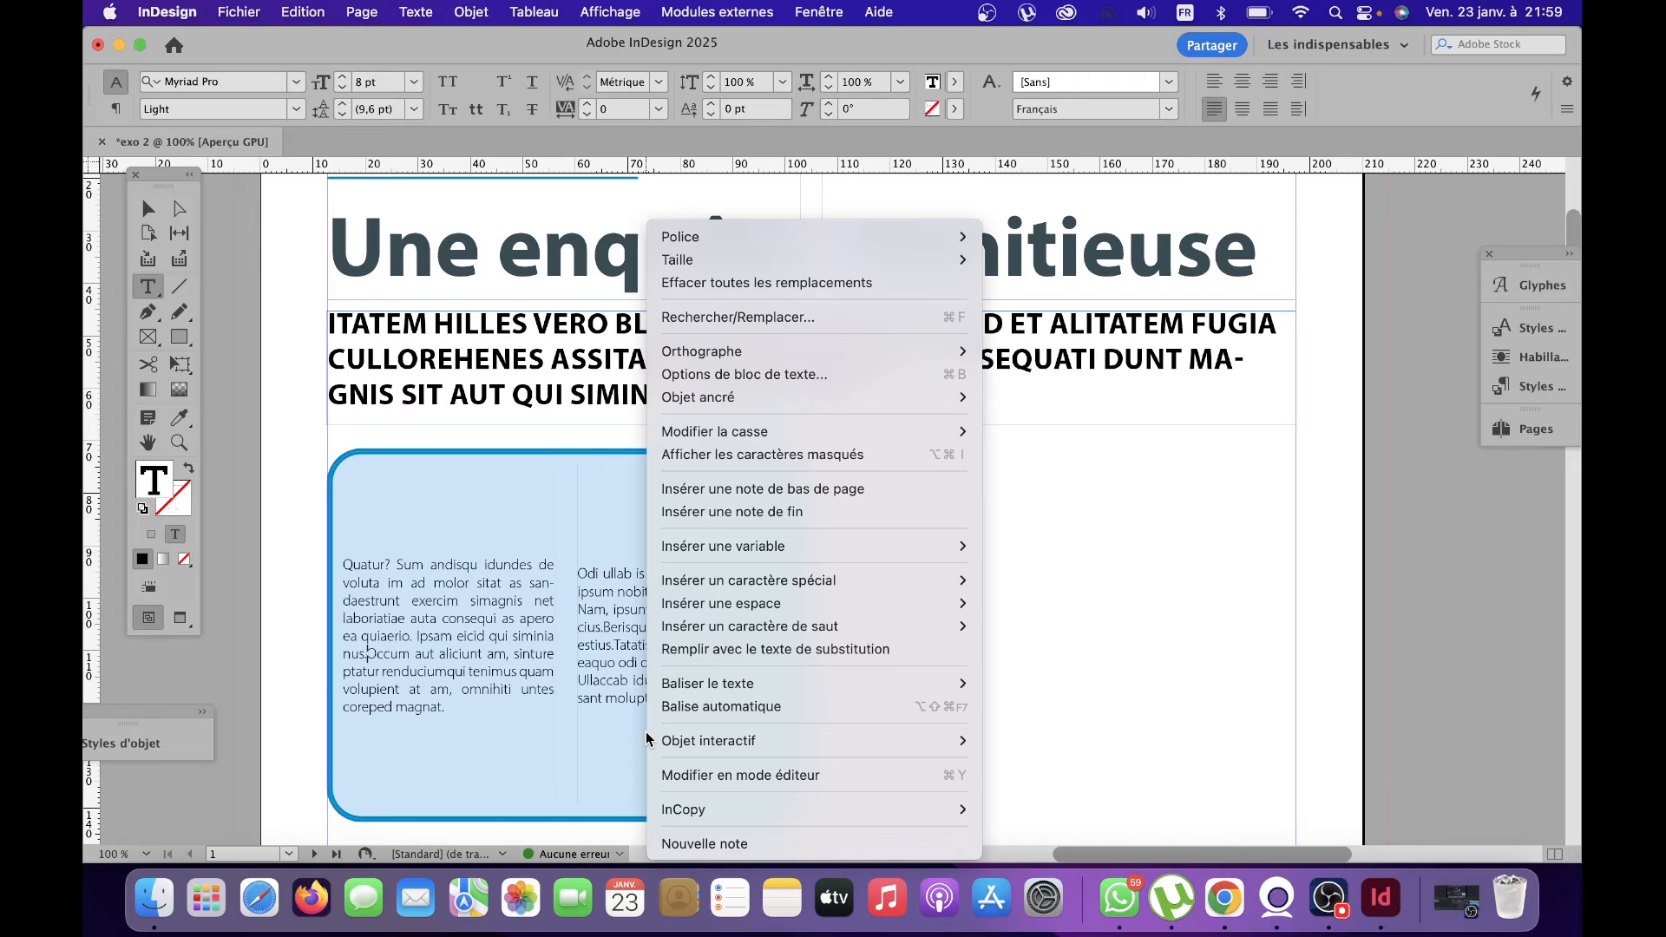
pyautogui.click(777, 655)
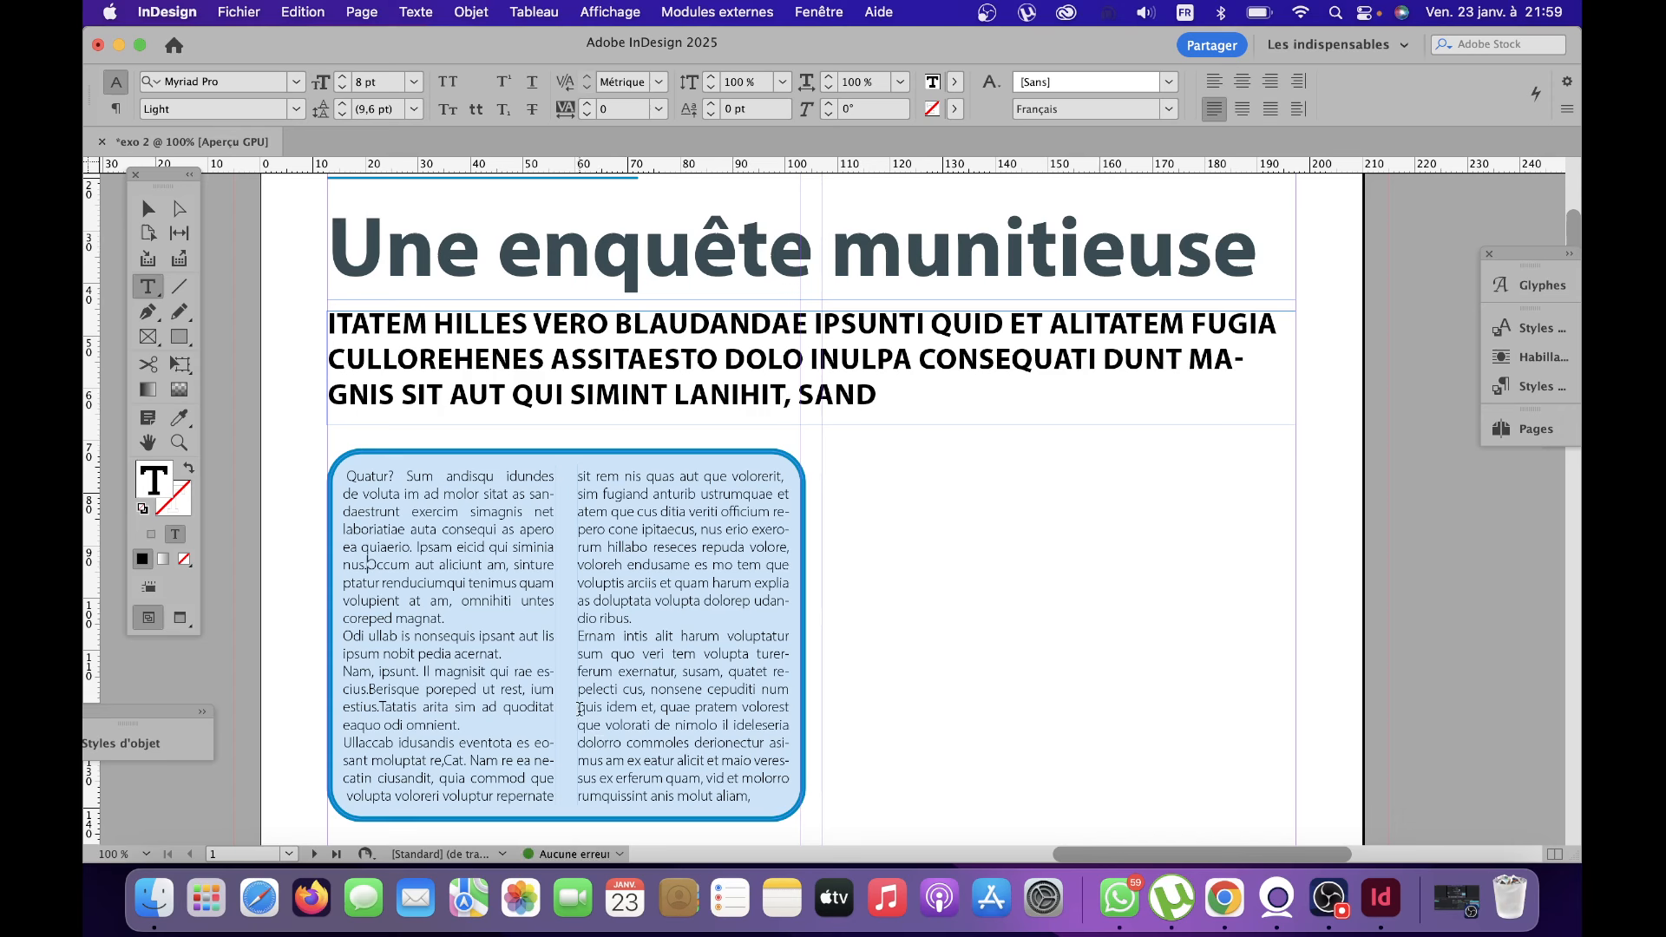
pyautogui.moveTo(594, 714); pyautogui.dragTo(758, 816)
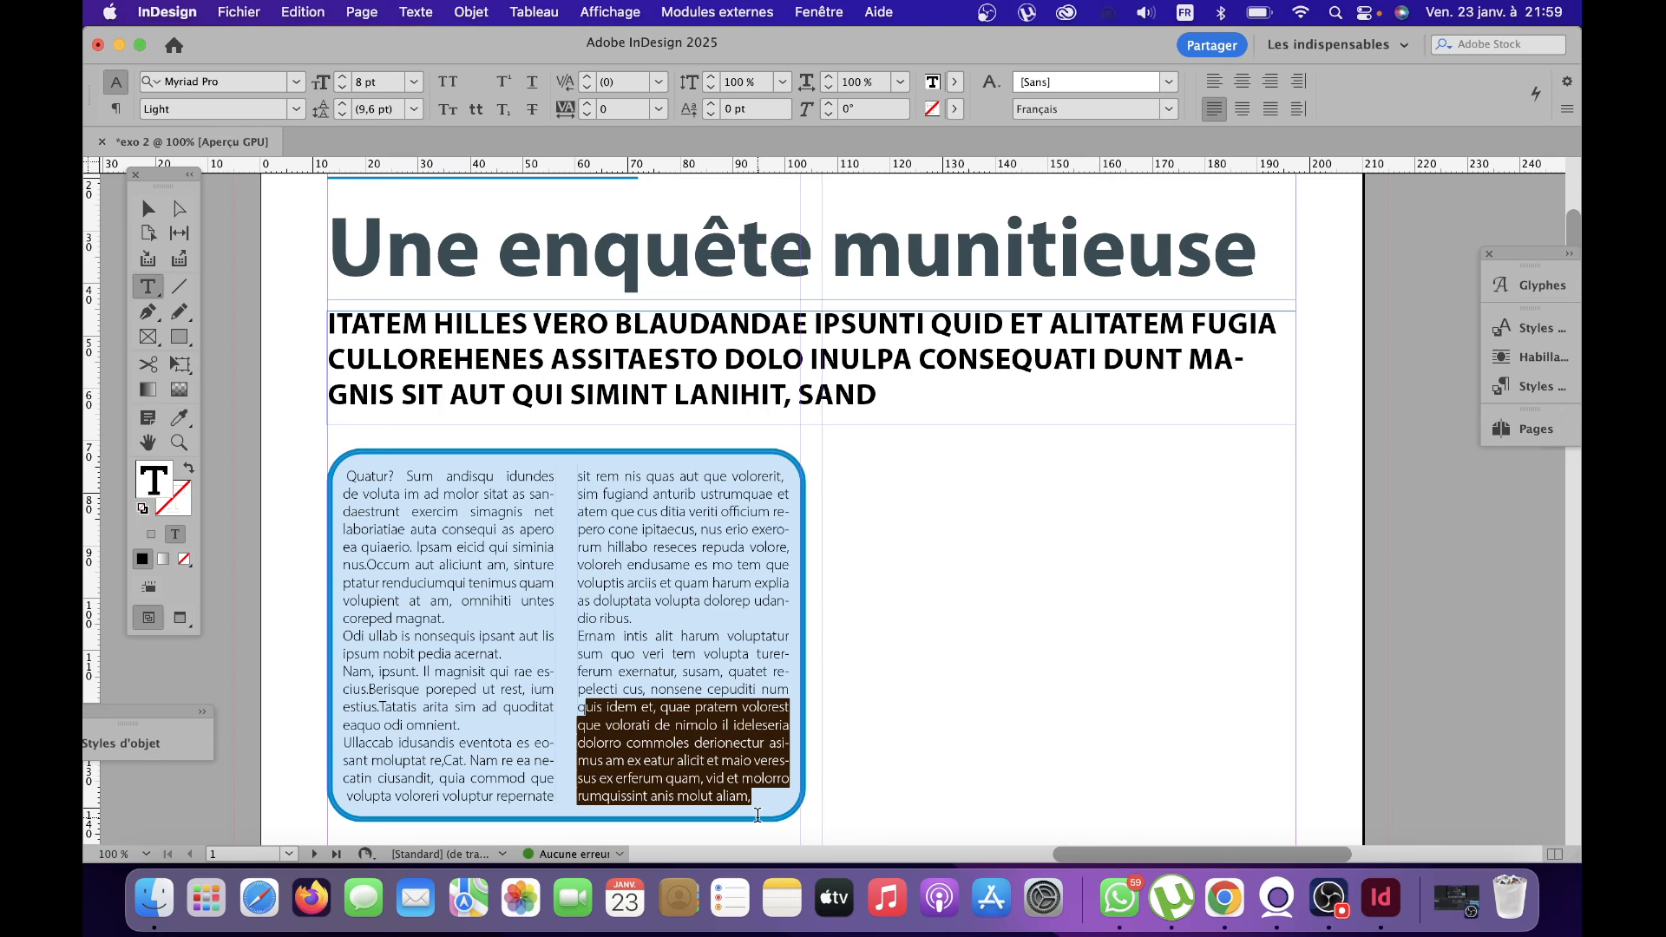
pyautogui.press('BackSpace')
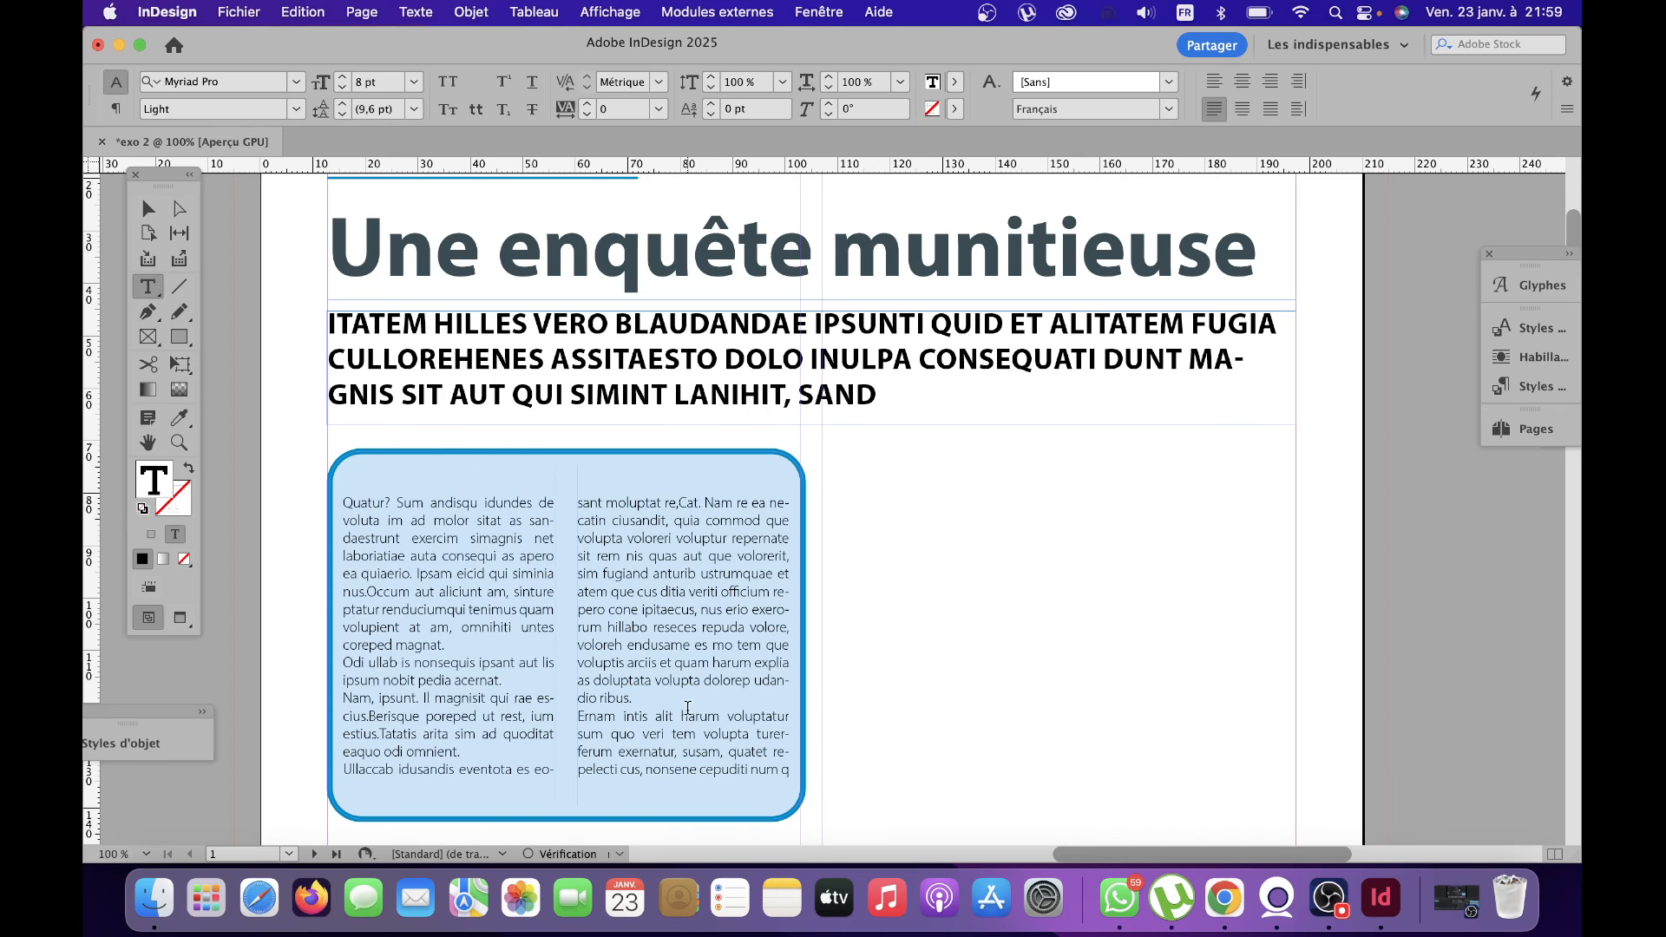
pyautogui.moveTo(593, 737); pyautogui.dragTo(792, 782)
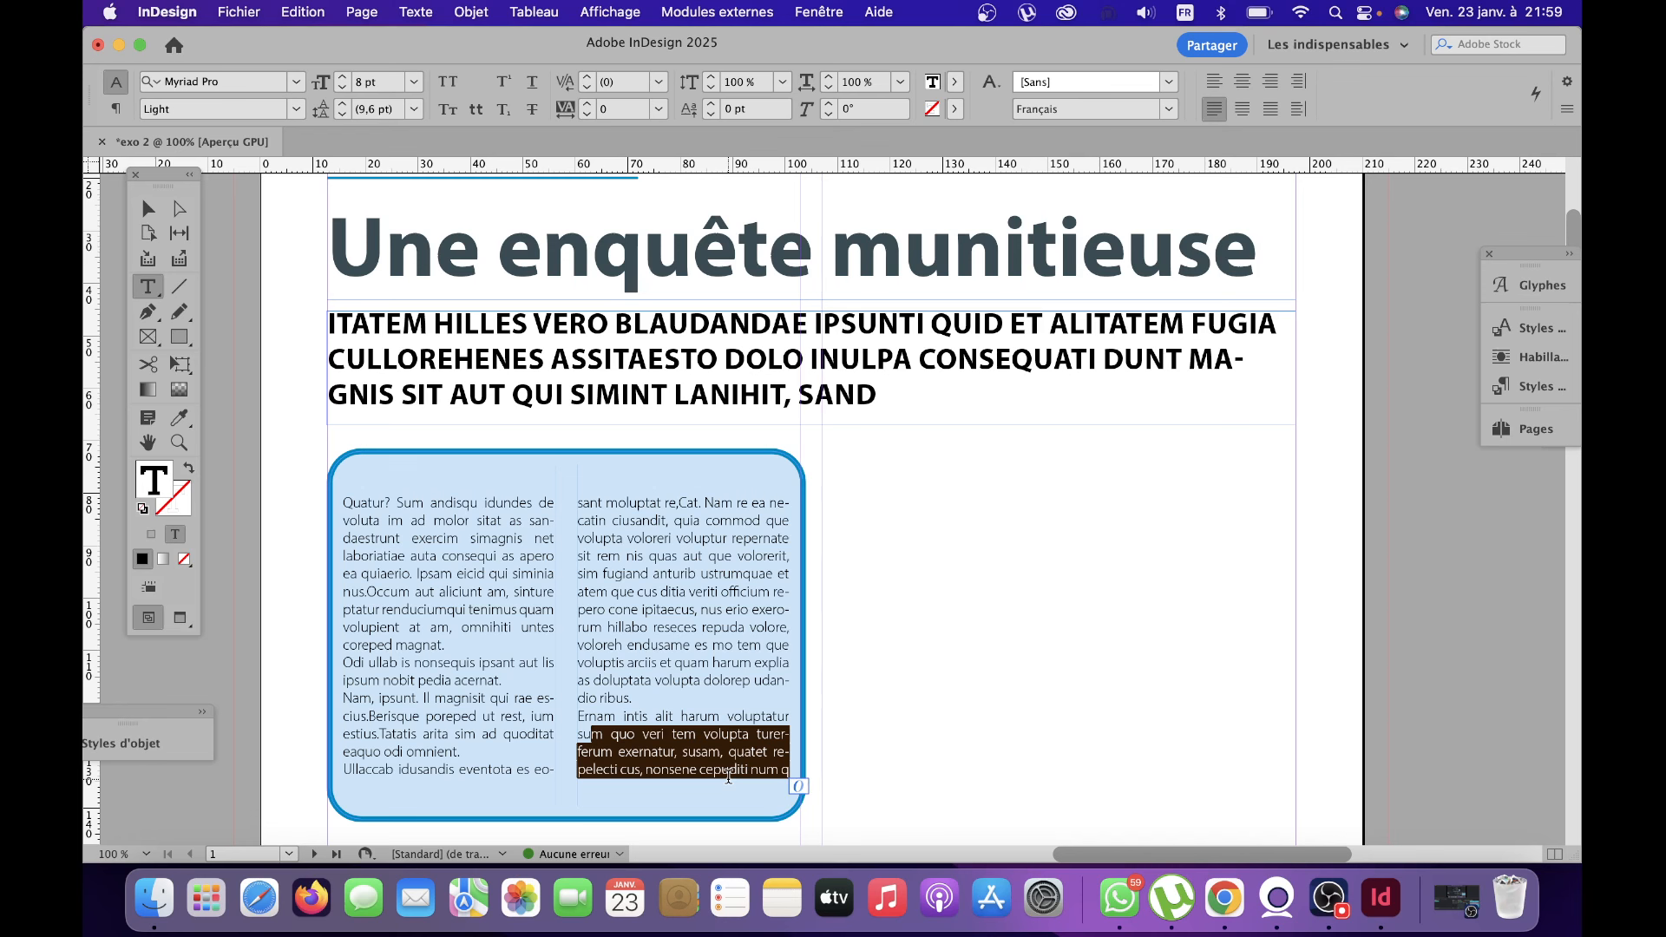
pyautogui.press('BackSpace')
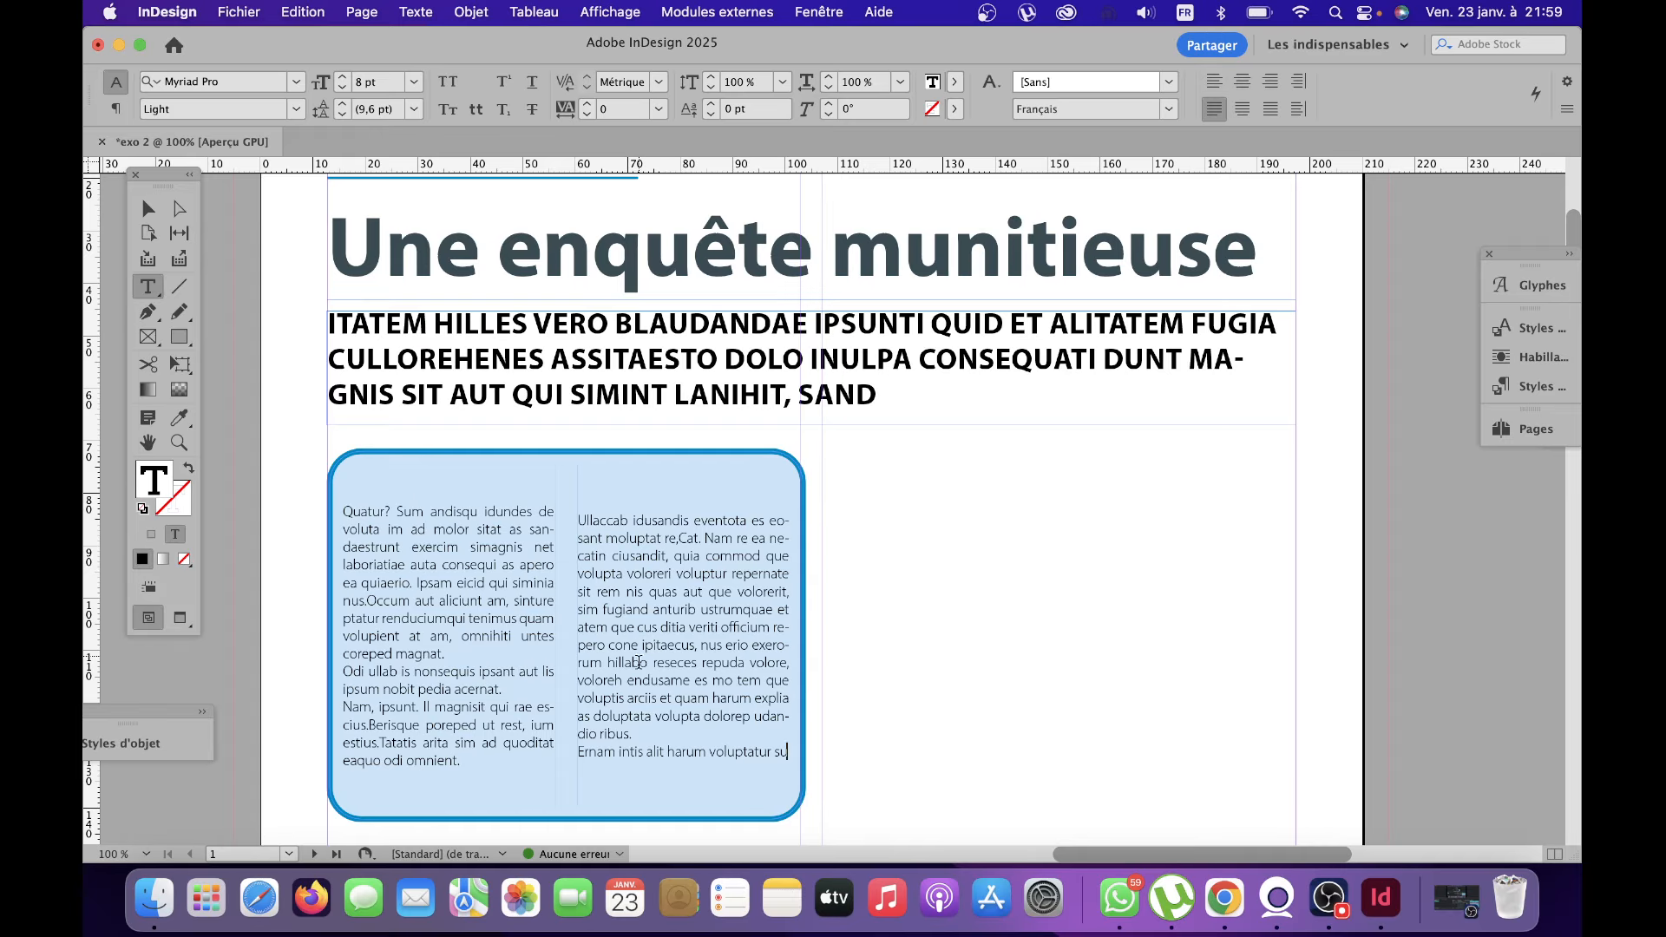
pyautogui.press('BackSpace')
pyautogui.press('BackSpace')
pyautogui.press('BackSpace')
pyautogui.press('BackSpace')
pyautogui.press('BackSpace')
pyautogui.press('BackSpace')
pyautogui.press('BackSpace')
pyautogui.press('BackSpace')
pyautogui.press('BackSpace')
pyautogui.press('BackSpace')
pyautogui.press('BackSpace')
pyautogui.press('BackSpace')
pyautogui.press('BackSpace')
pyautogui.press('BackSpace')
pyautogui.press('BackSpace')
pyautogui.press('BackSpace')
pyautogui.press('BackSpace')
pyautogui.press('BackSpace')
pyautogui.press('BackSpace')
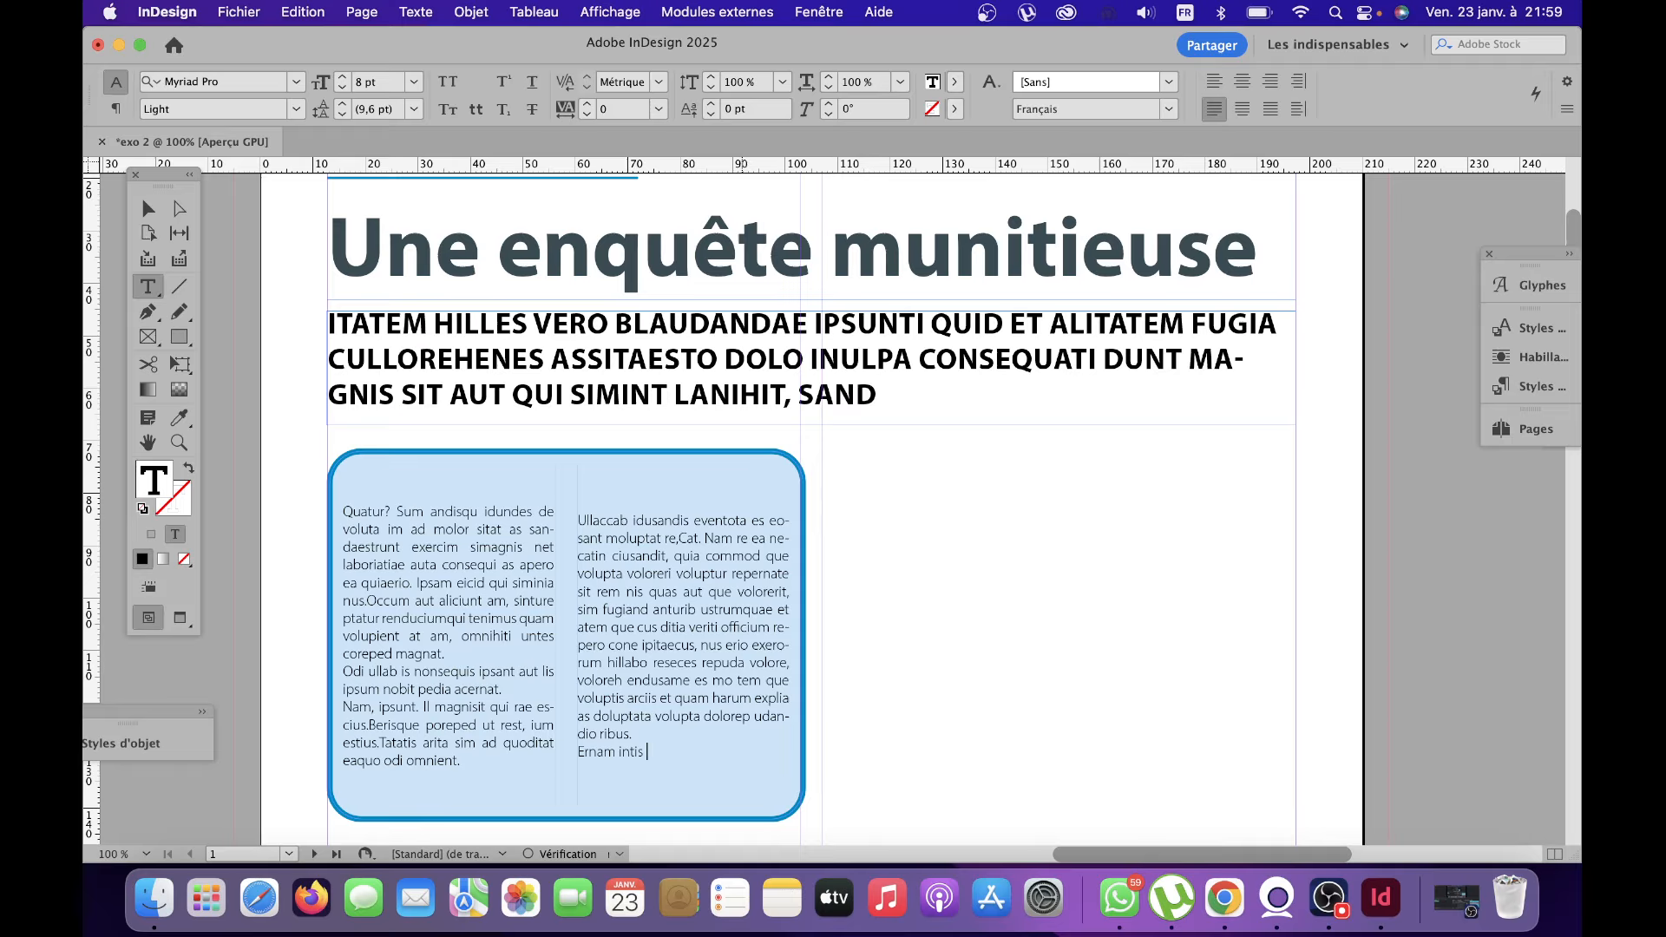
pyautogui.press('BackSpace')
pyautogui.press('BackSpace')
pyautogui.press('BackSpace')
pyautogui.press('BackSpace')
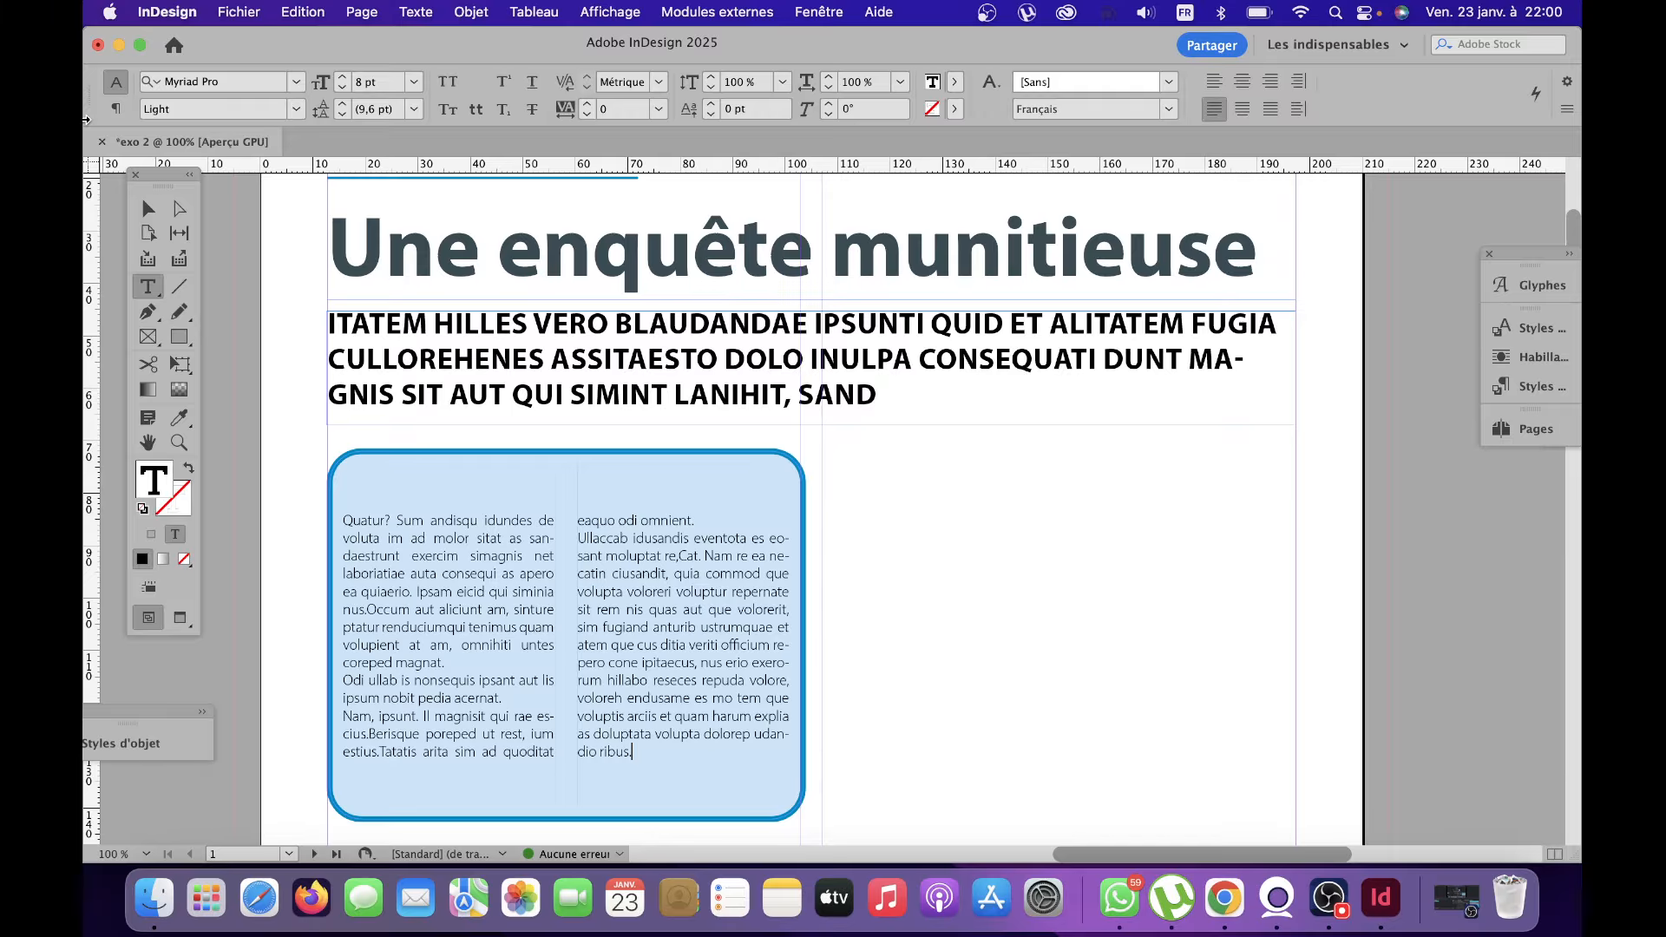
# Check the exo 2.pdf reference, then replace "Quatur? Sum andisqu" in InDesign with the first witness's full name, surname in all caps.
pyautogui.click(119, 44)
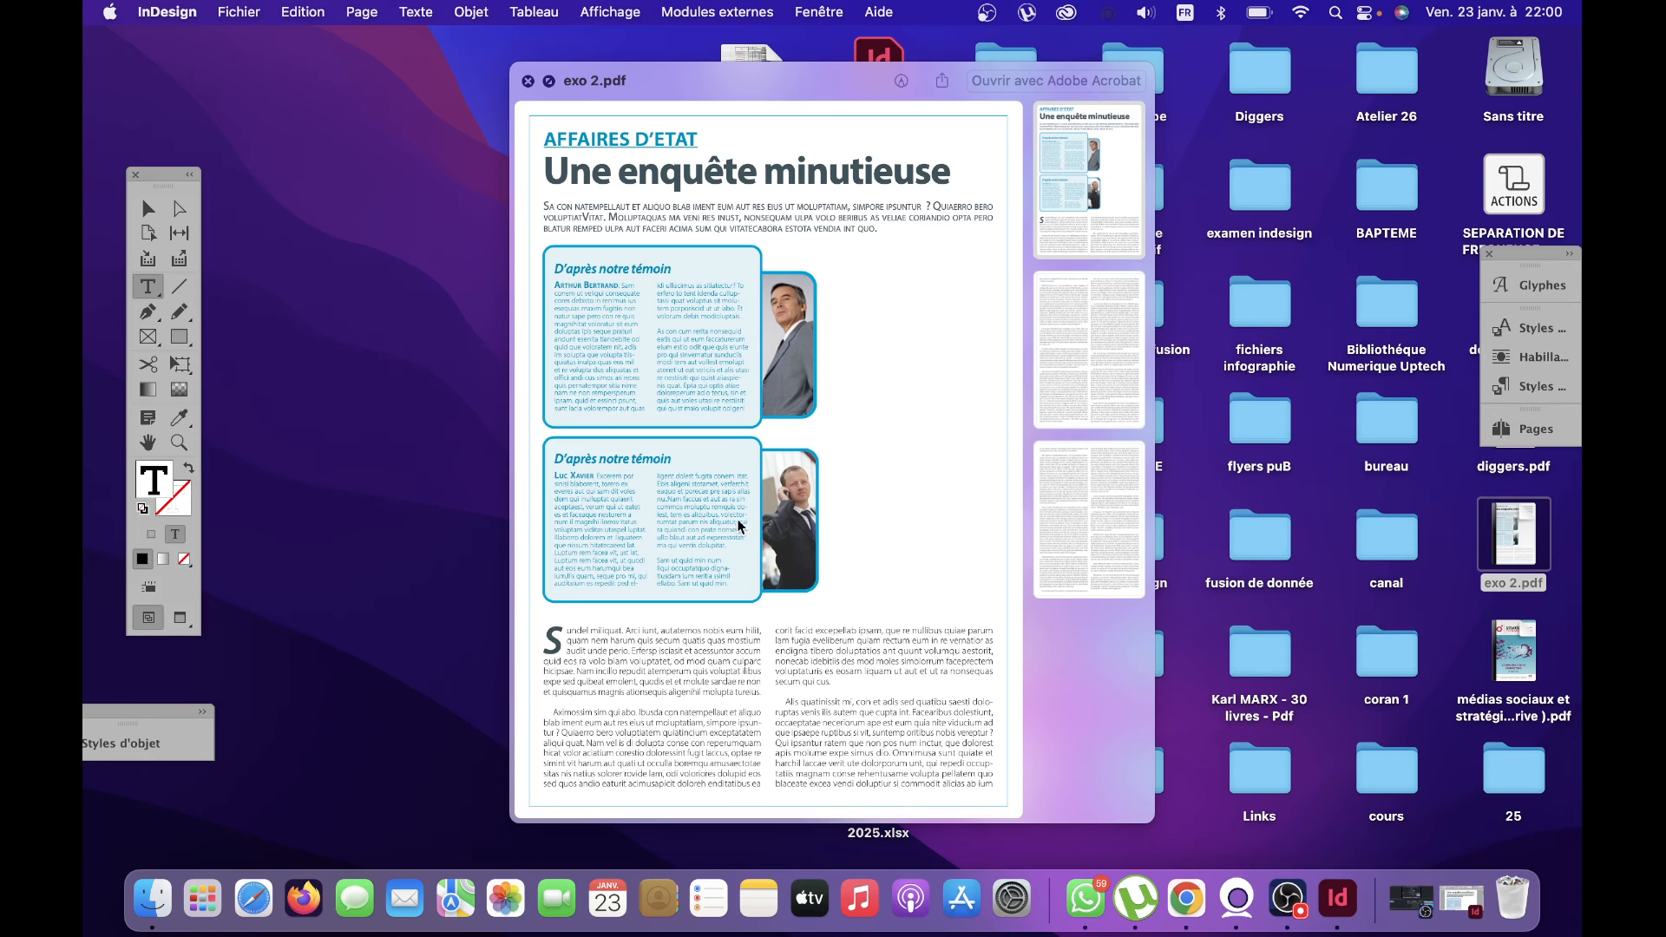
pyautogui.click(1337, 898)
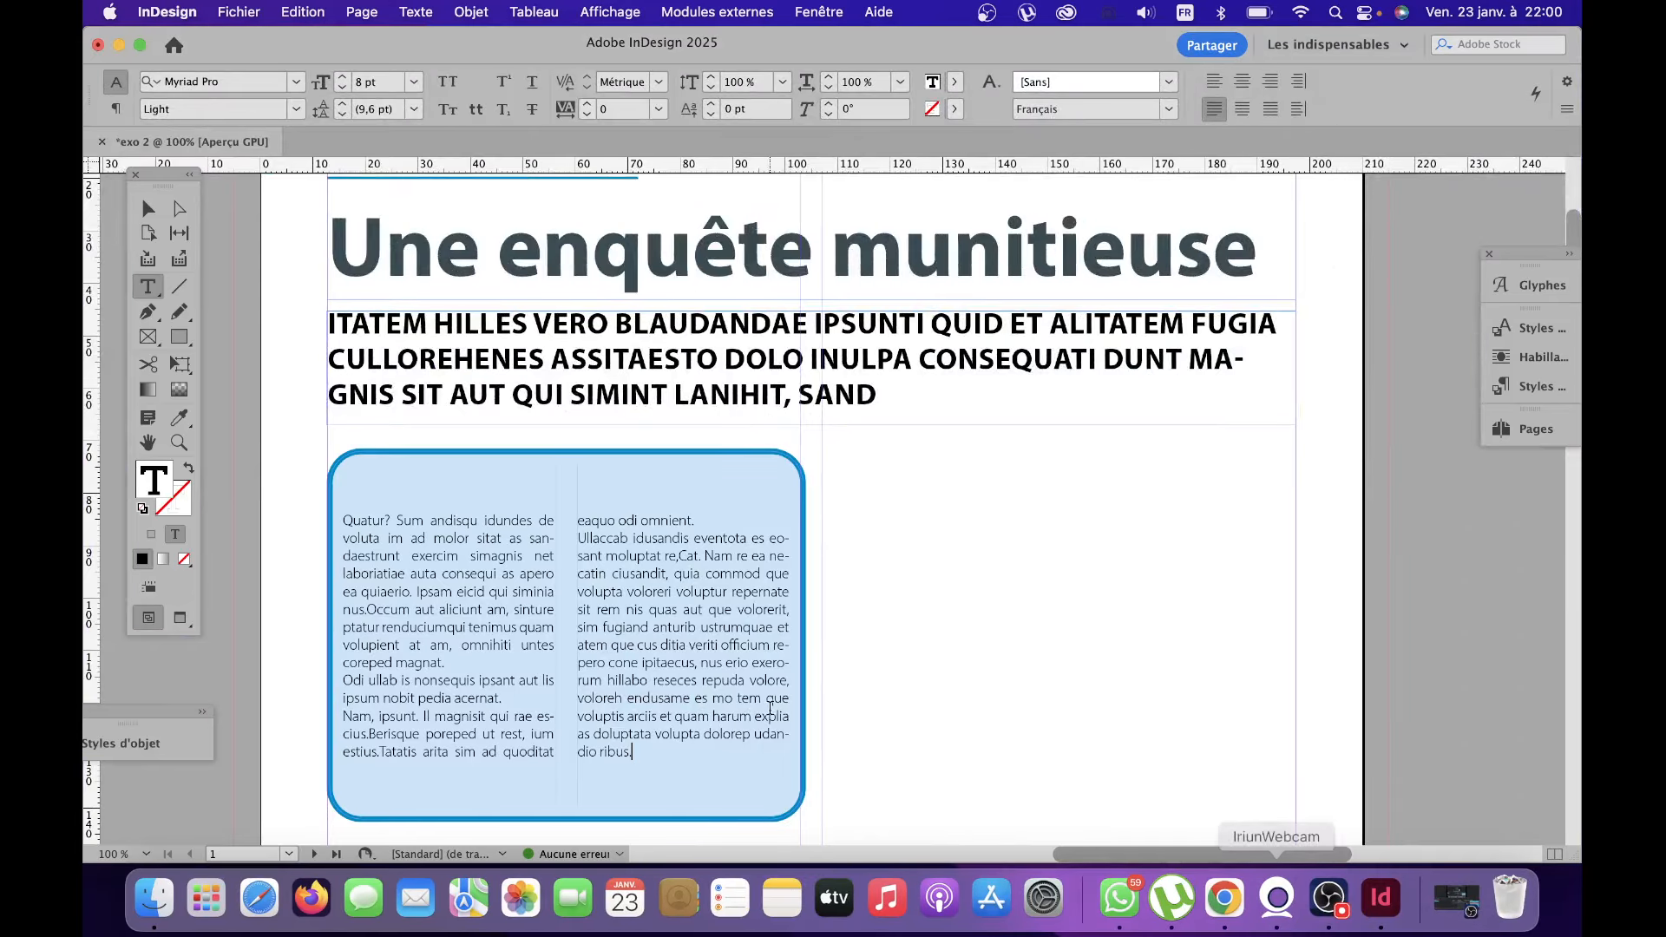
pyautogui.moveTo(479, 518); pyautogui.dragTo(336, 520)
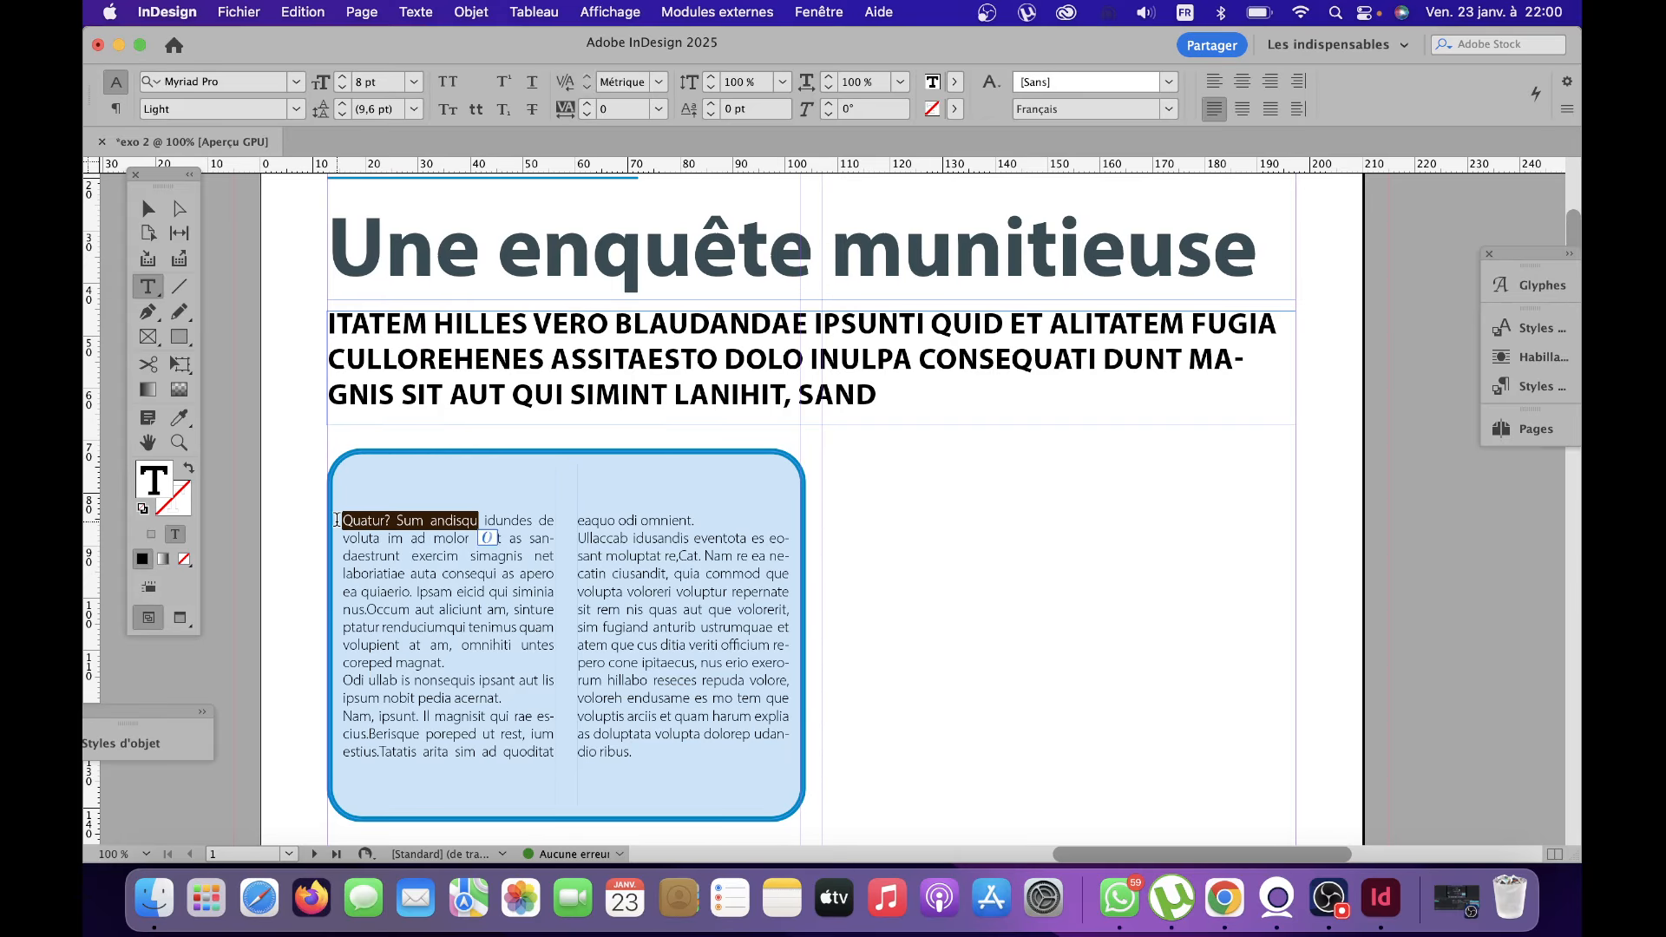
pyautogui.press('BackSpace')
pyautogui.write('Arthur bertr')
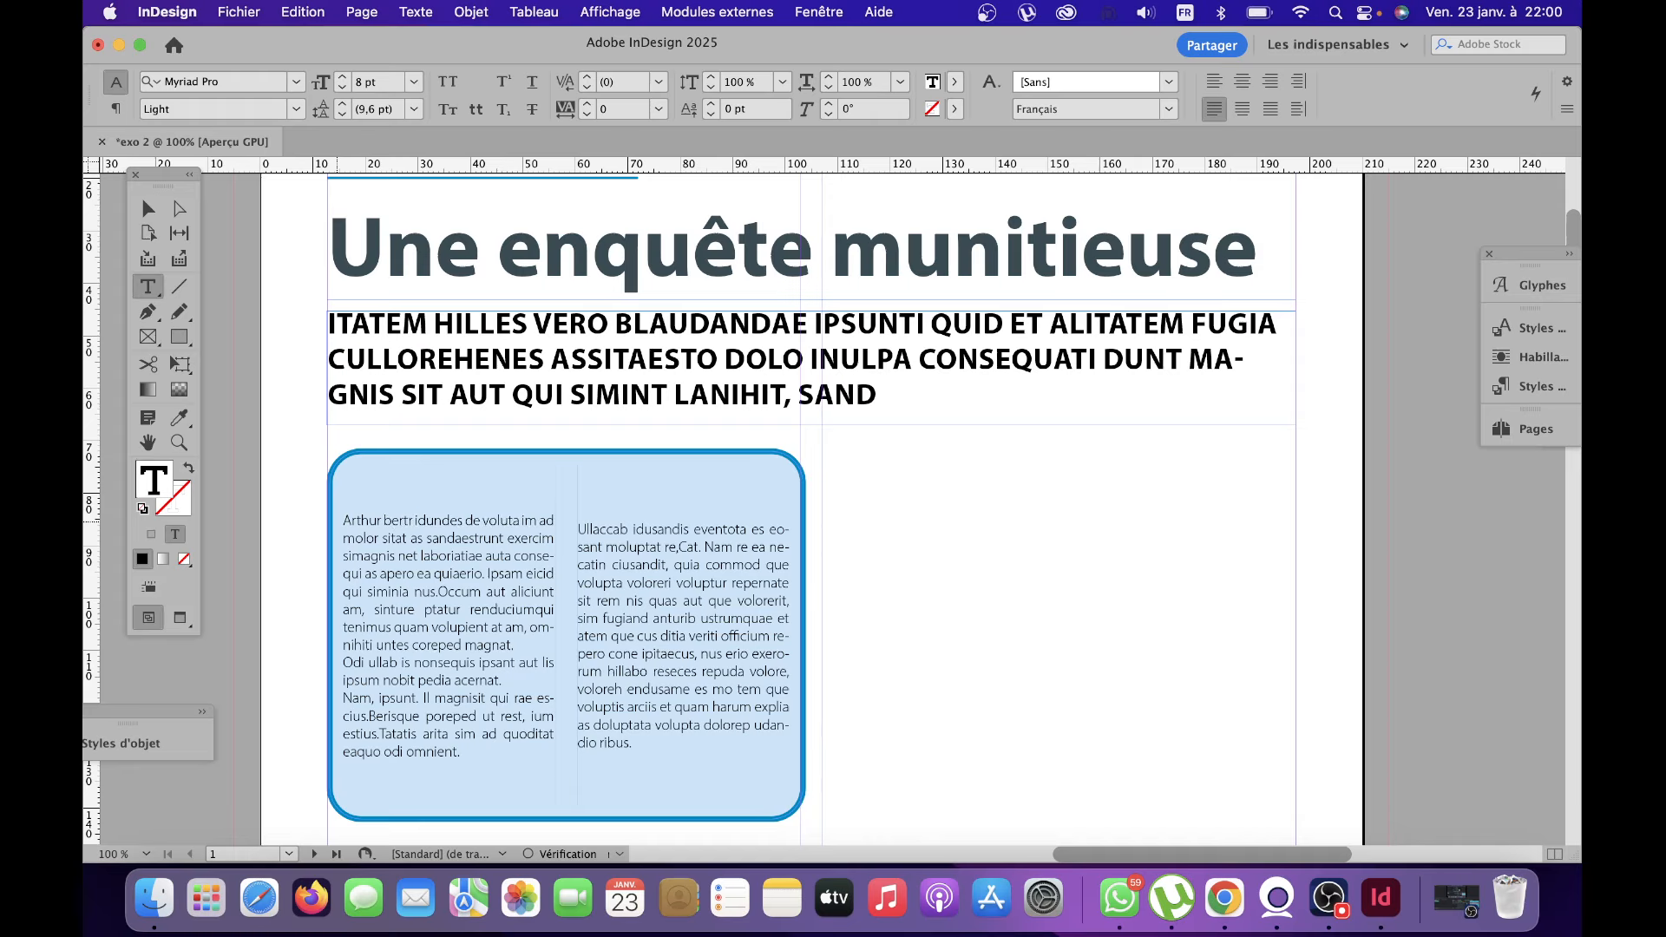
pyautogui.write('and')
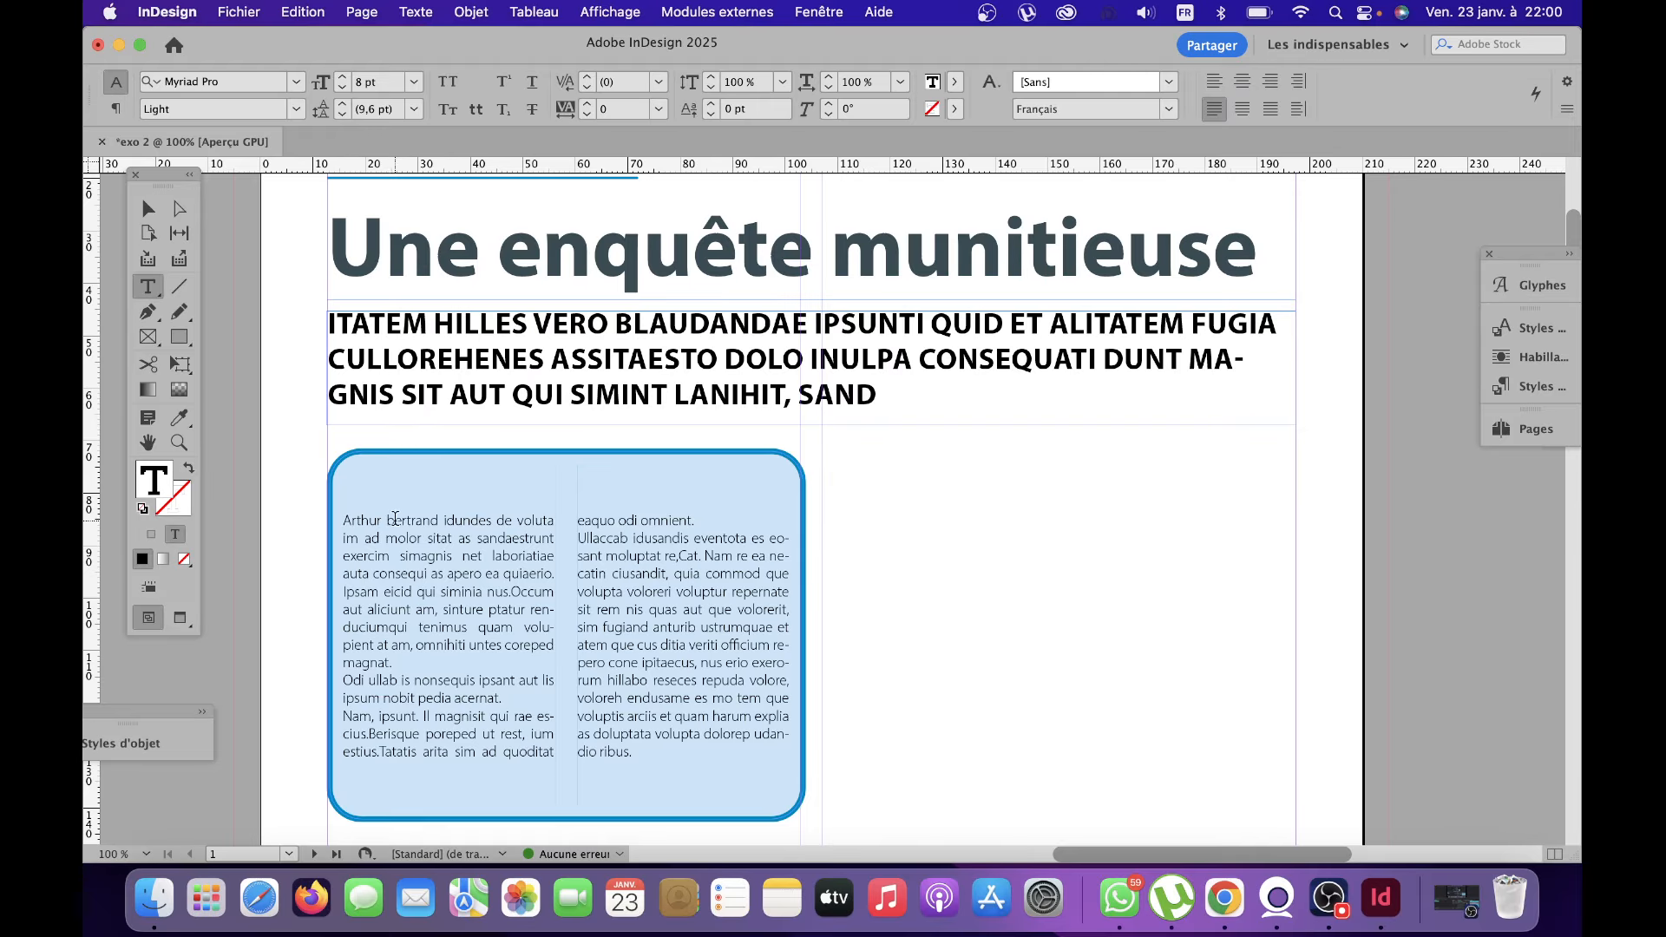
pyautogui.moveTo(445, 521); pyautogui.dragTo(383, 521)
pyautogui.click(448, 81)
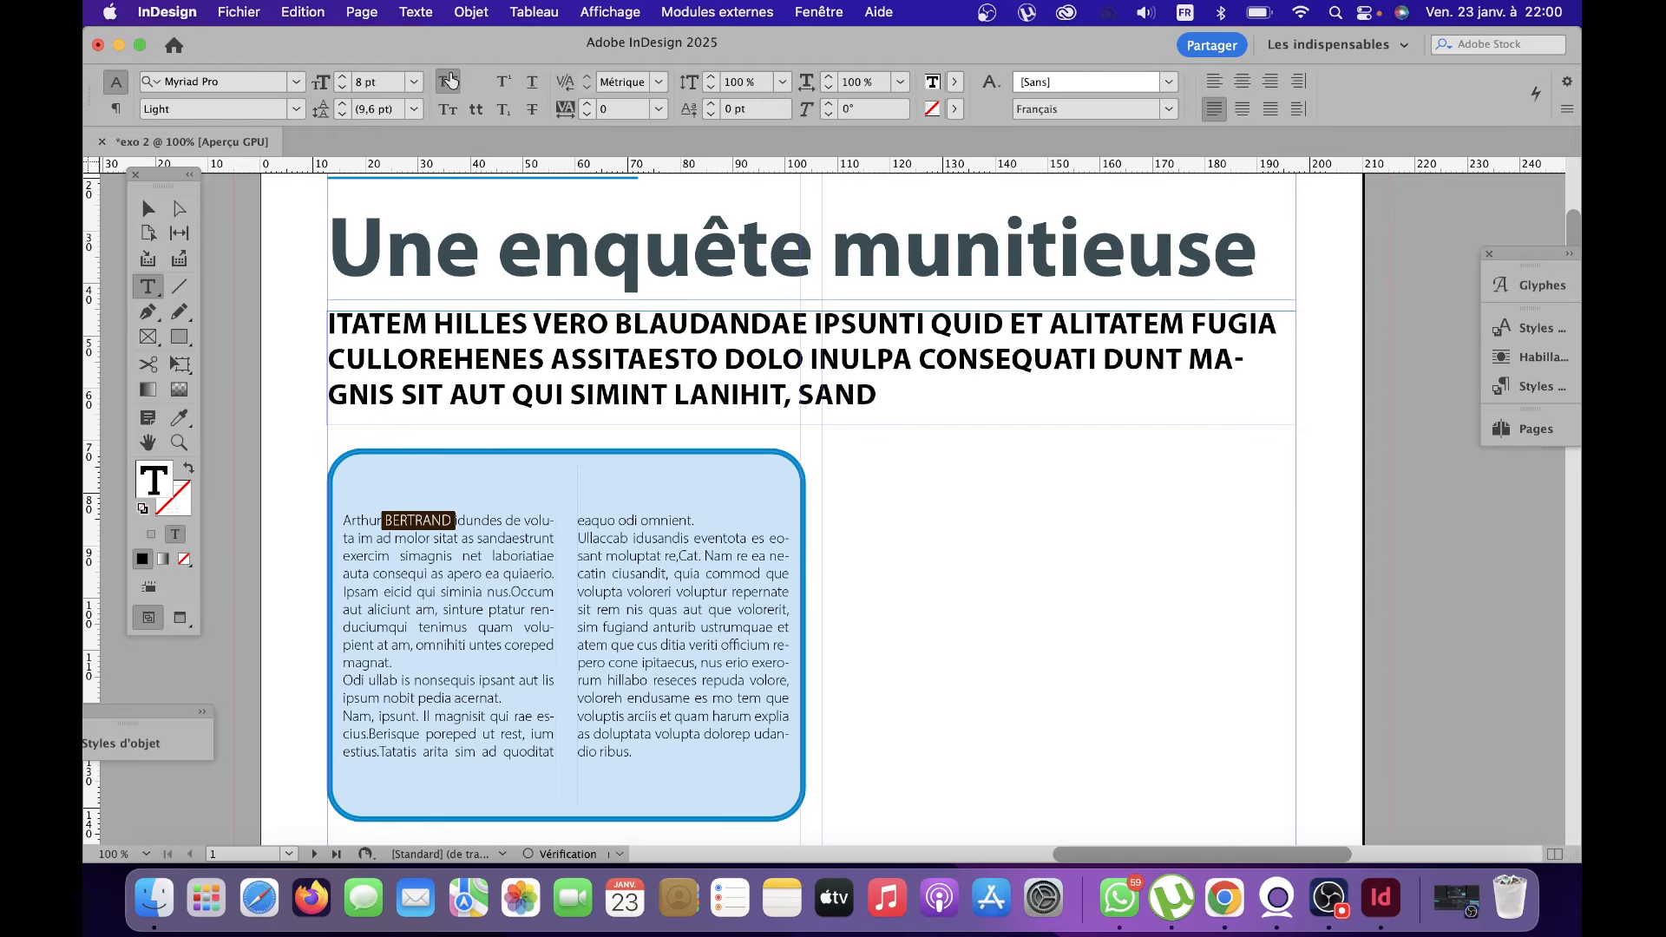
# Set the witness's full name at the start of the blue box's text to Myriad Pro Bold.
pyautogui.click(384, 518)
pyautogui.moveTo(347, 520); pyautogui.dragTo(452, 520)
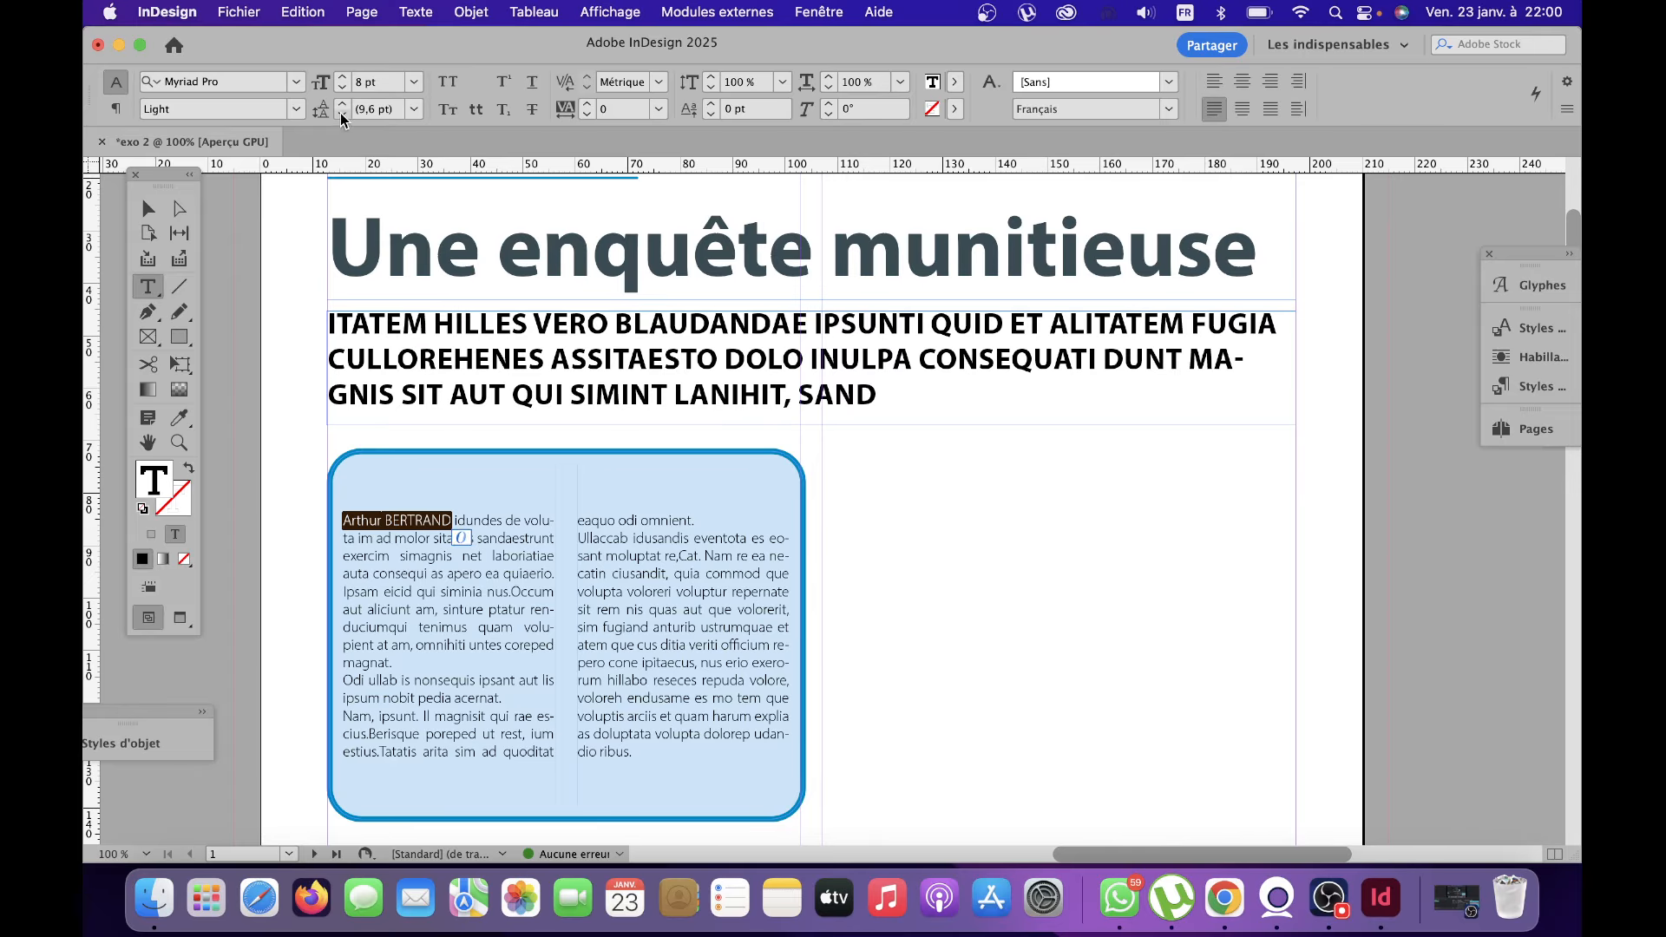
pyautogui.click(302, 111)
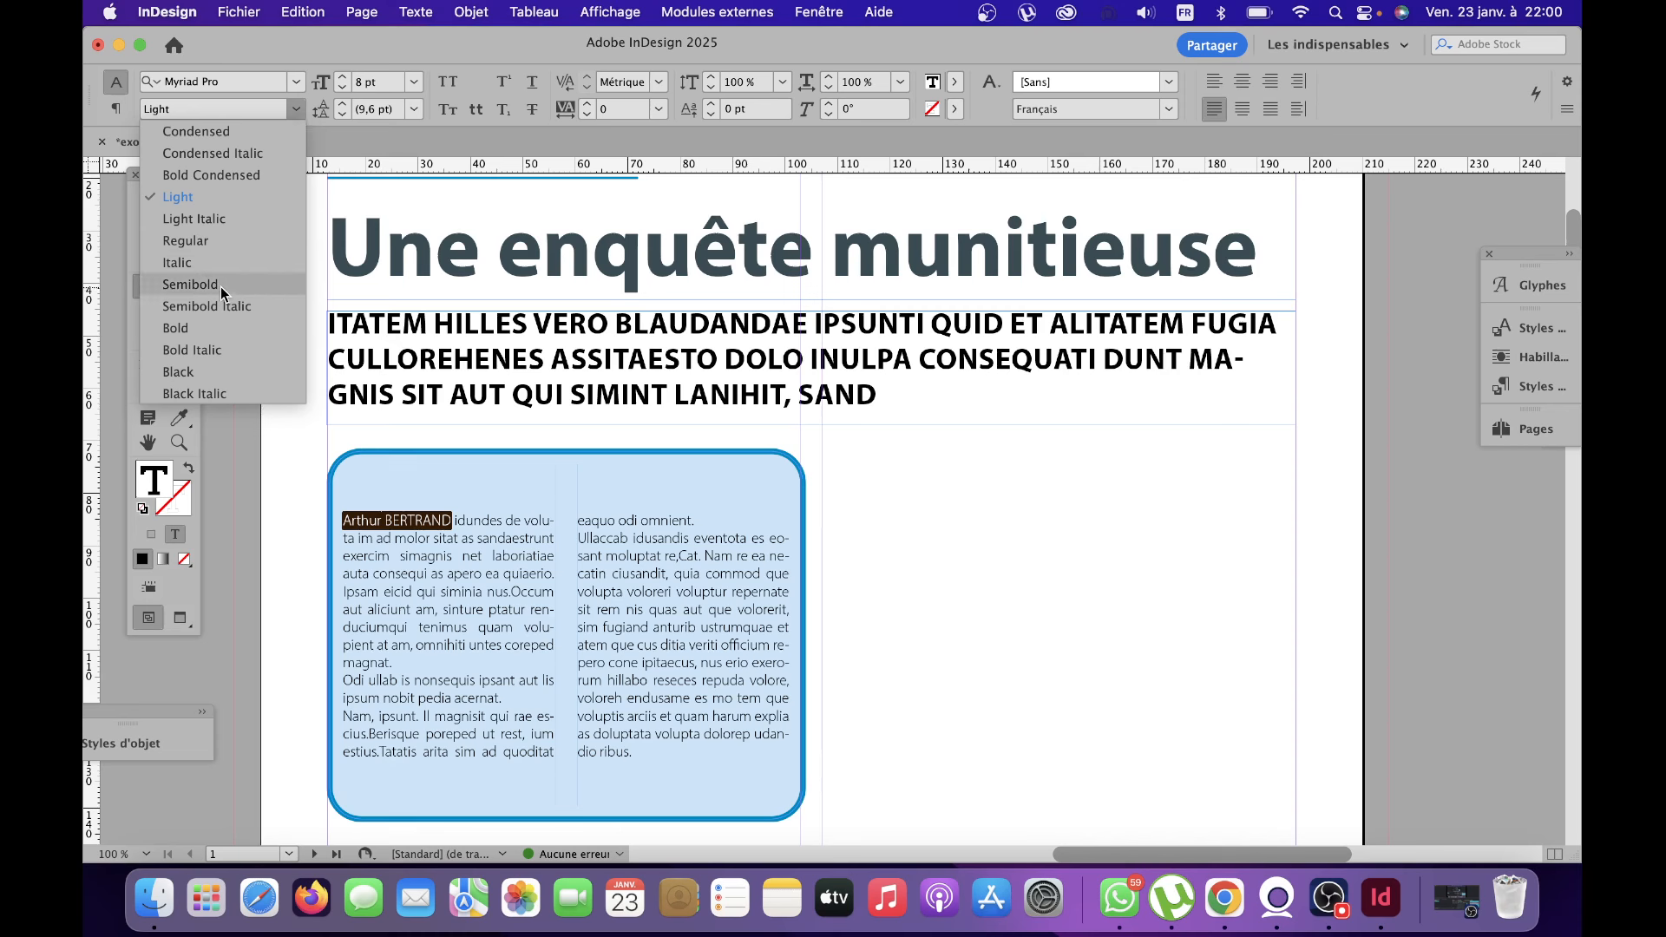
pyautogui.click(207, 331)
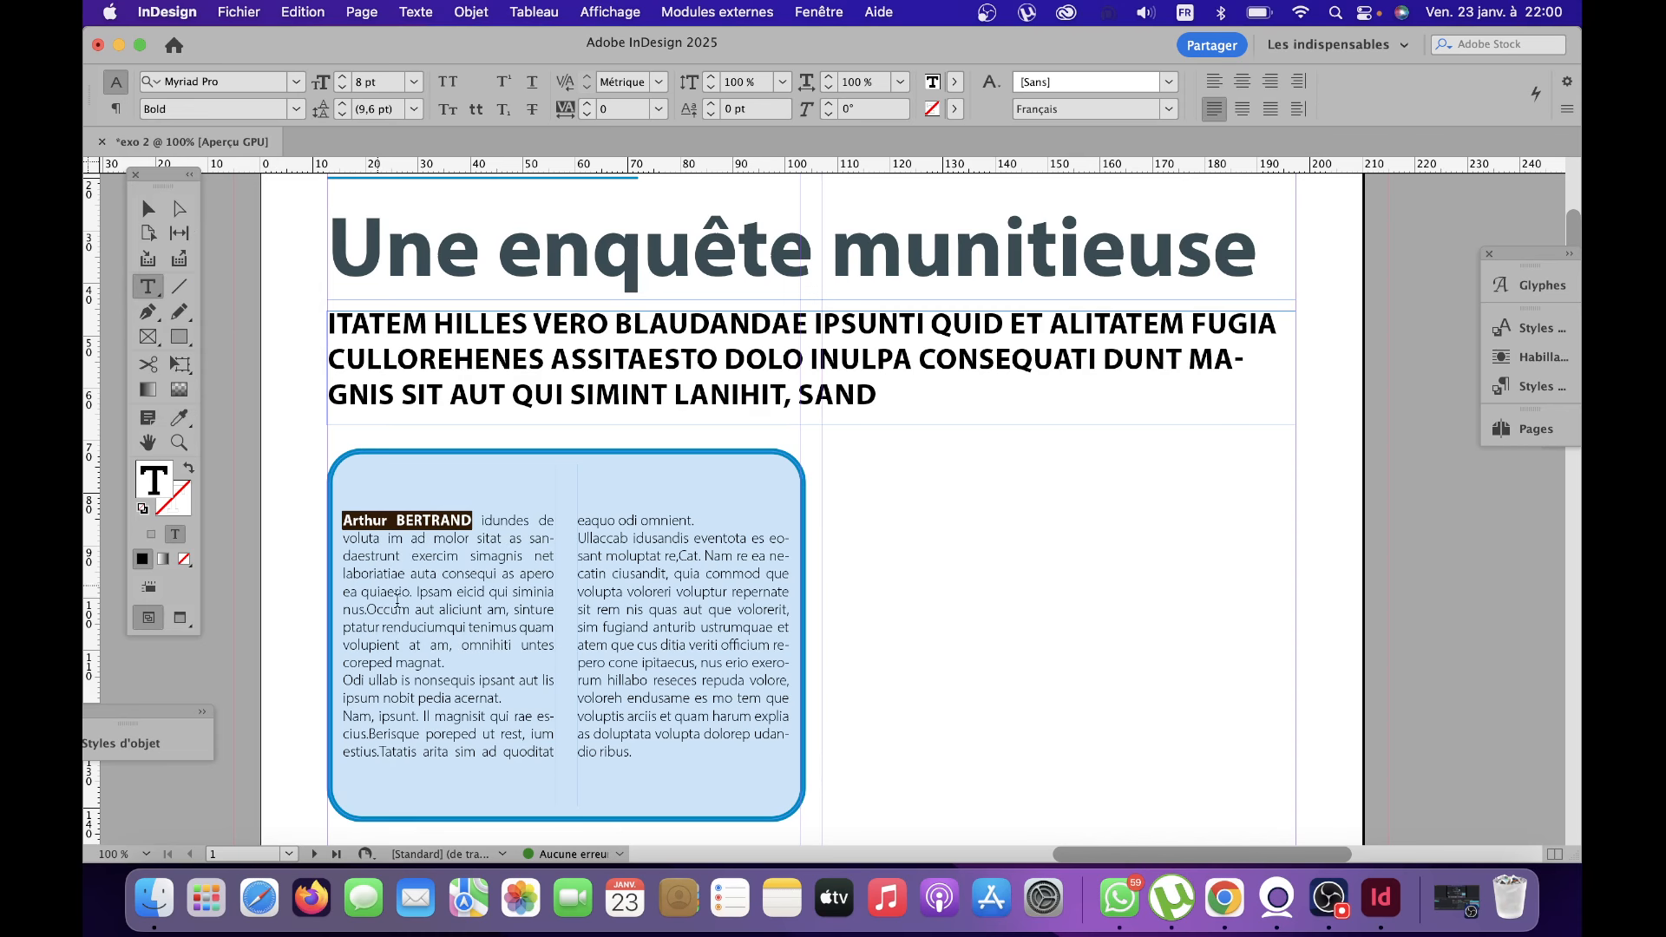
pyautogui.click(440, 611)
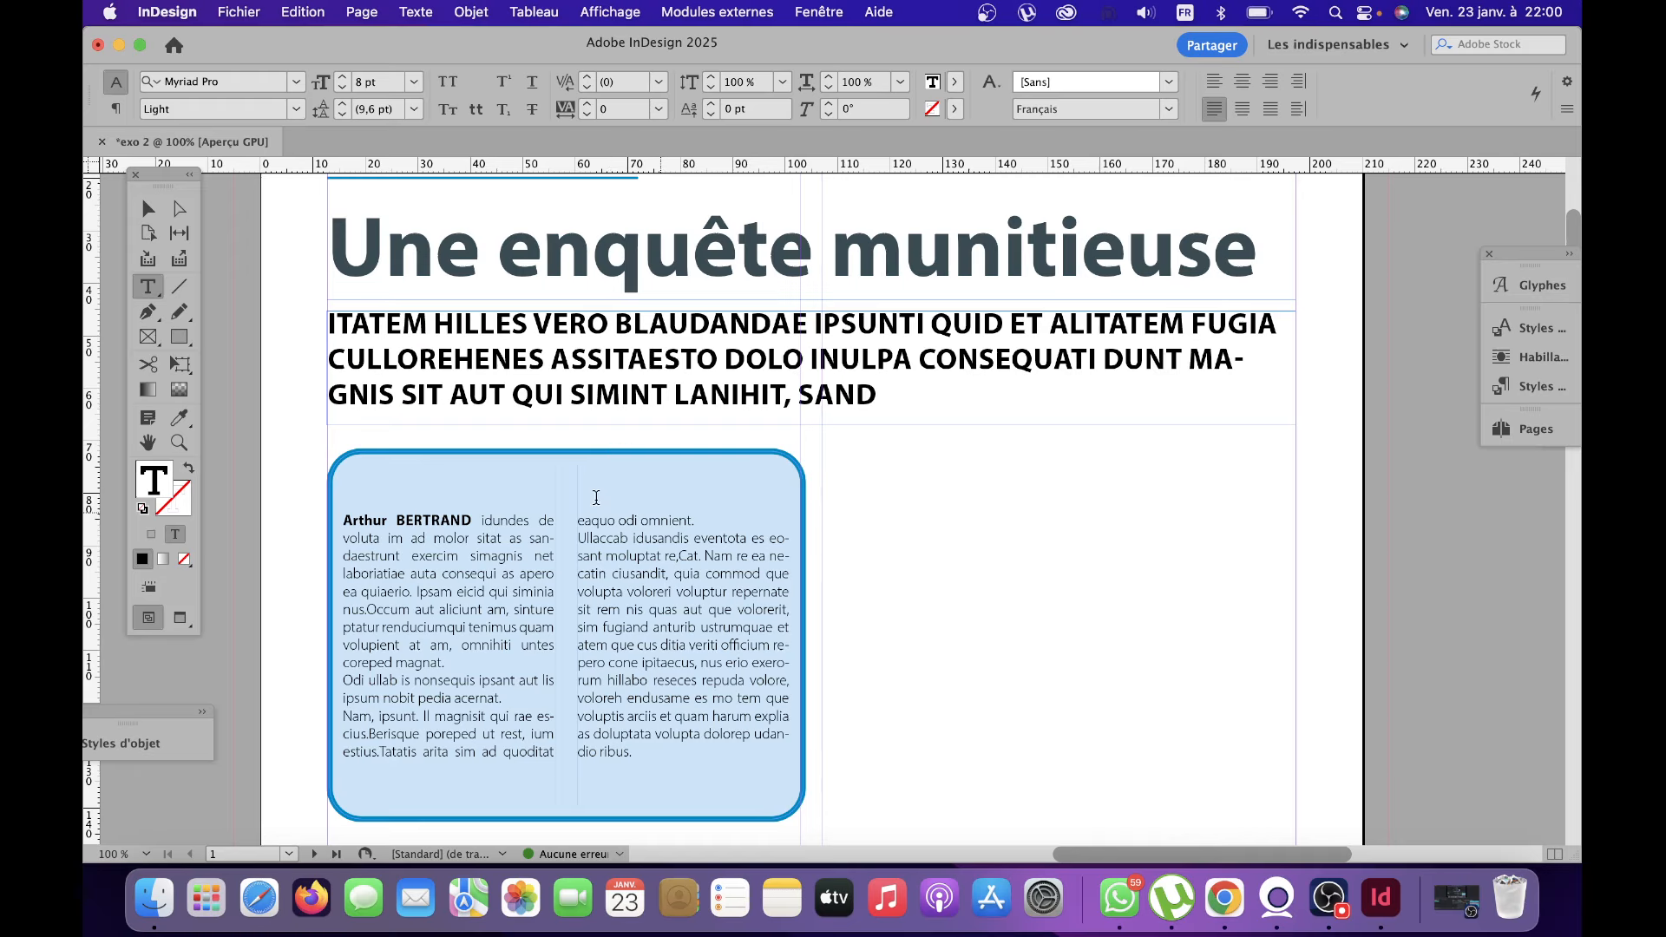
# Create a text frame about 65 × 9 mm in the empty area beside the blue box, containing "D'aprés le témoin".
pyautogui.moveTo(873, 477); pyautogui.dragTo(1215, 524)
pyautogui.write('D')
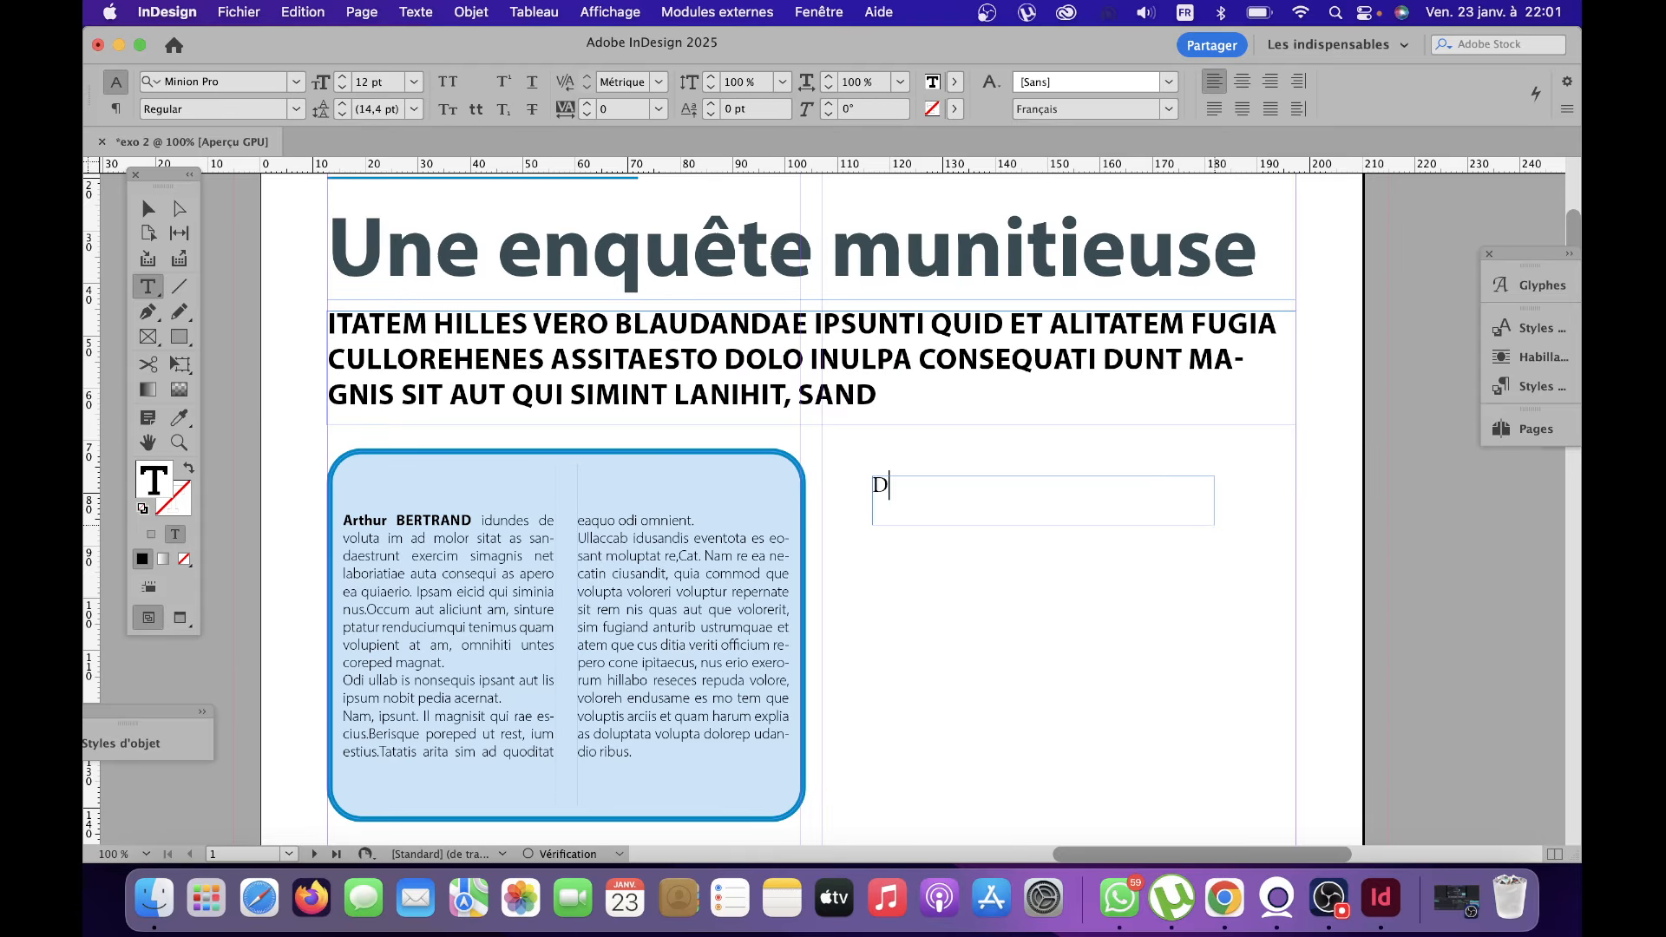
pyautogui.write("'après")
pyautogui.press('BackSpace')
pyautogui.press('BackSpace')
pyautogui.write('és le témoin')
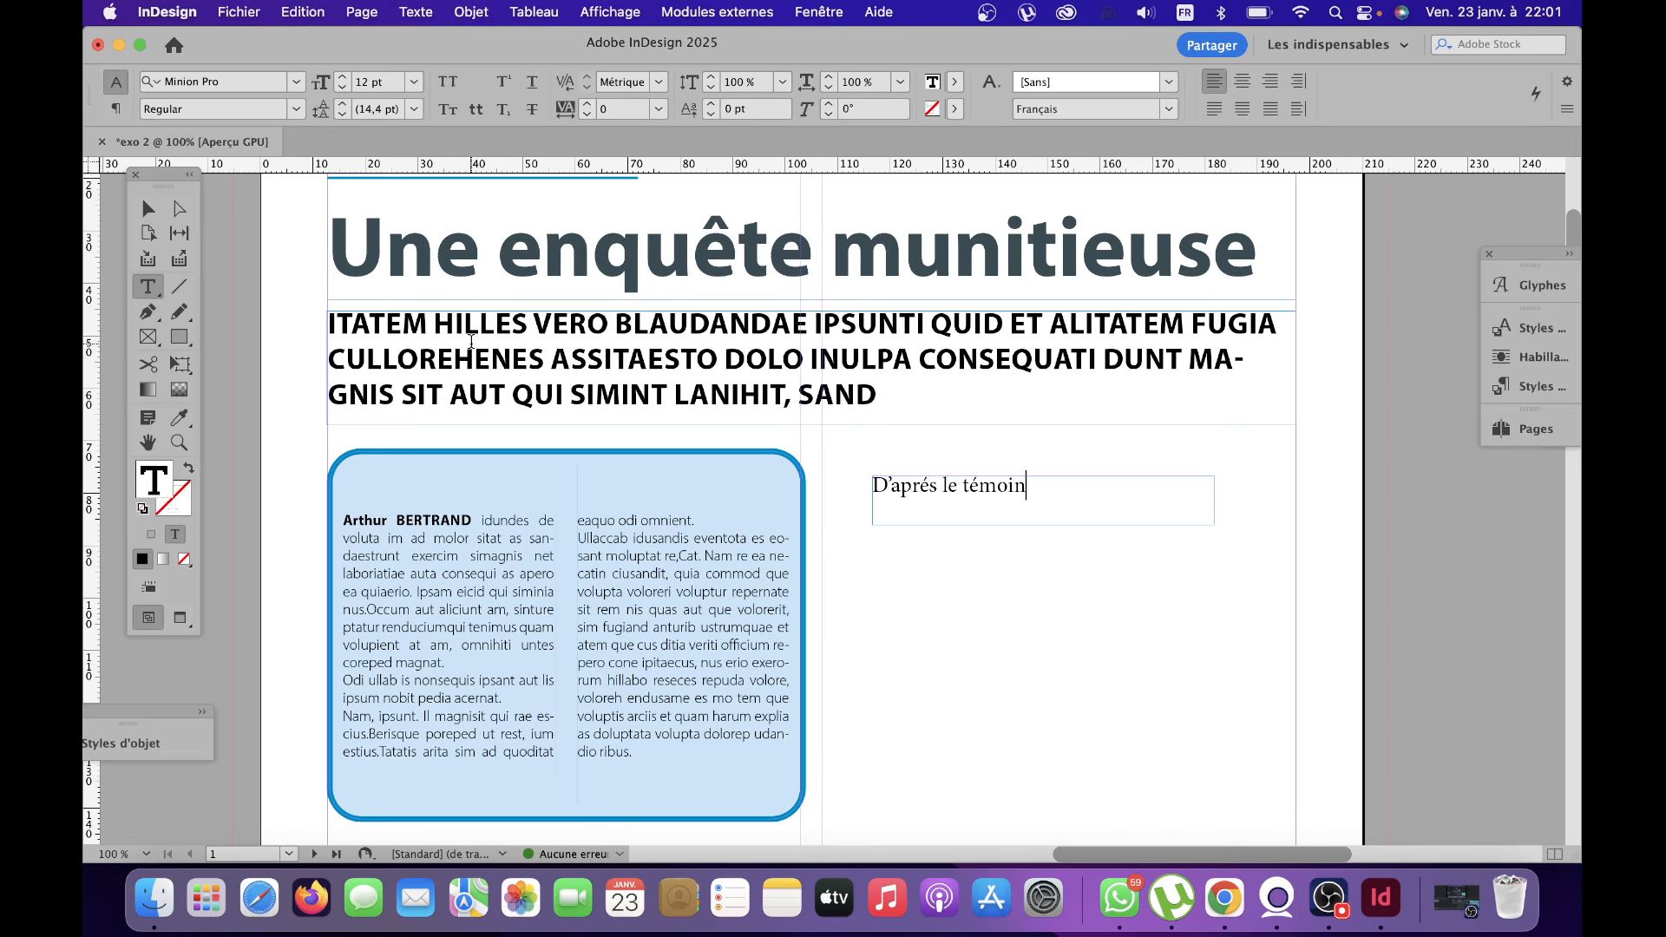
# Check the heading wording in the exo 2.pdf reference, then replace "le" with "notre" in the InDesign heading.
pyautogui.click(119, 45)
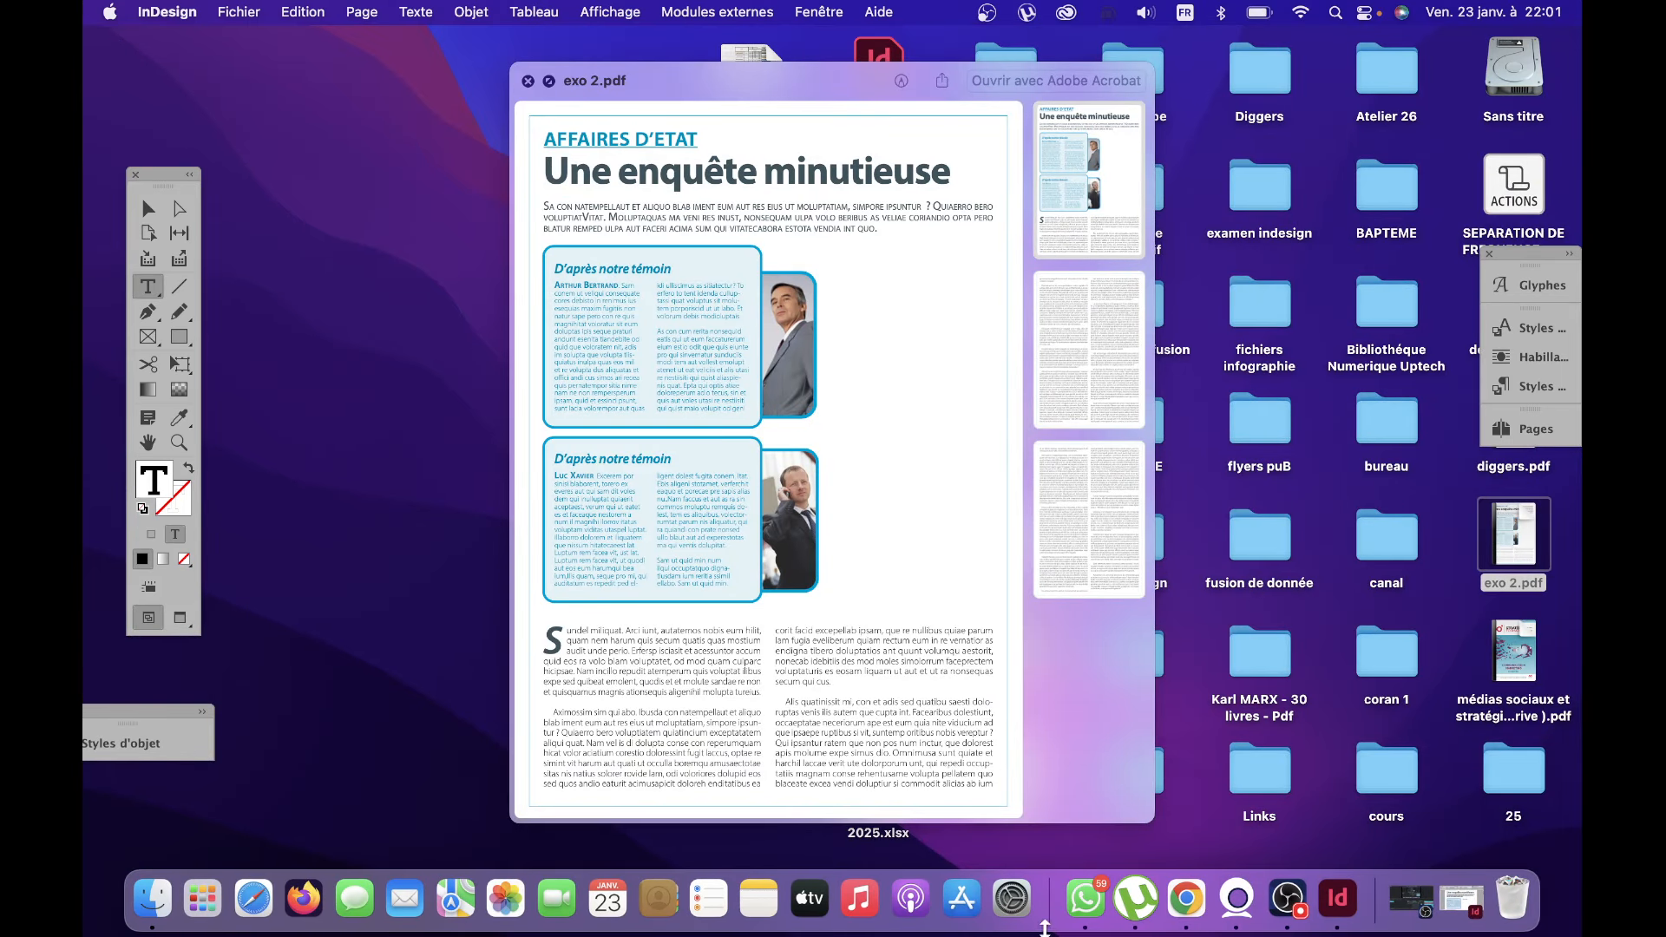
pyautogui.click(1337, 900)
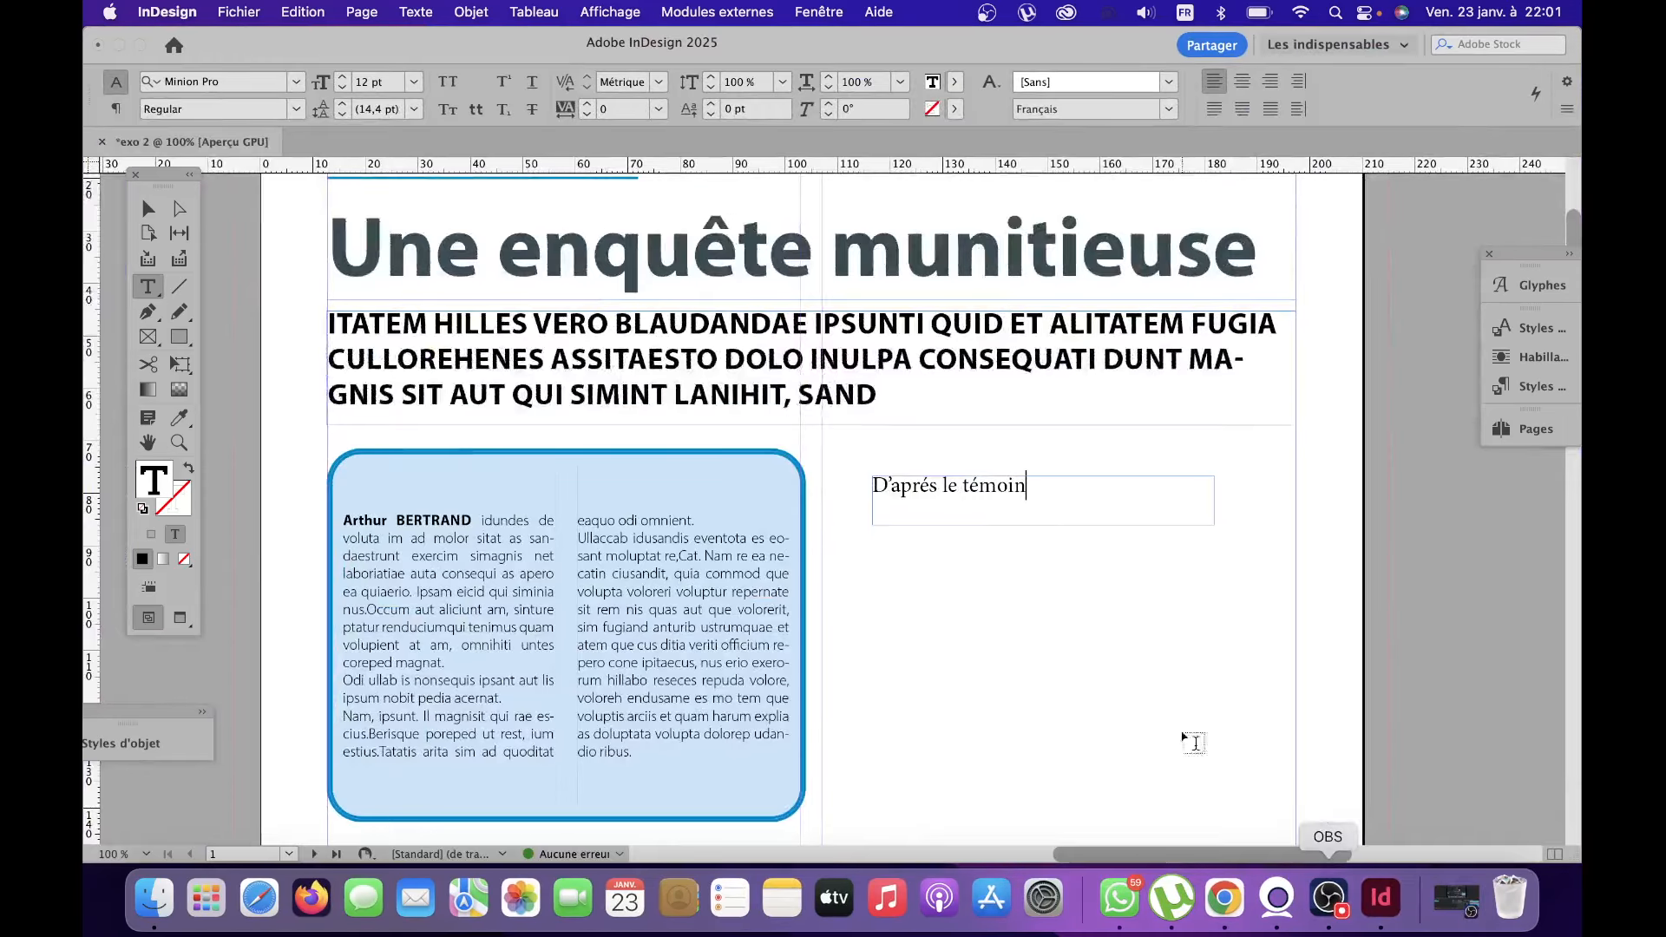
pyautogui.doubleClick(950, 486)
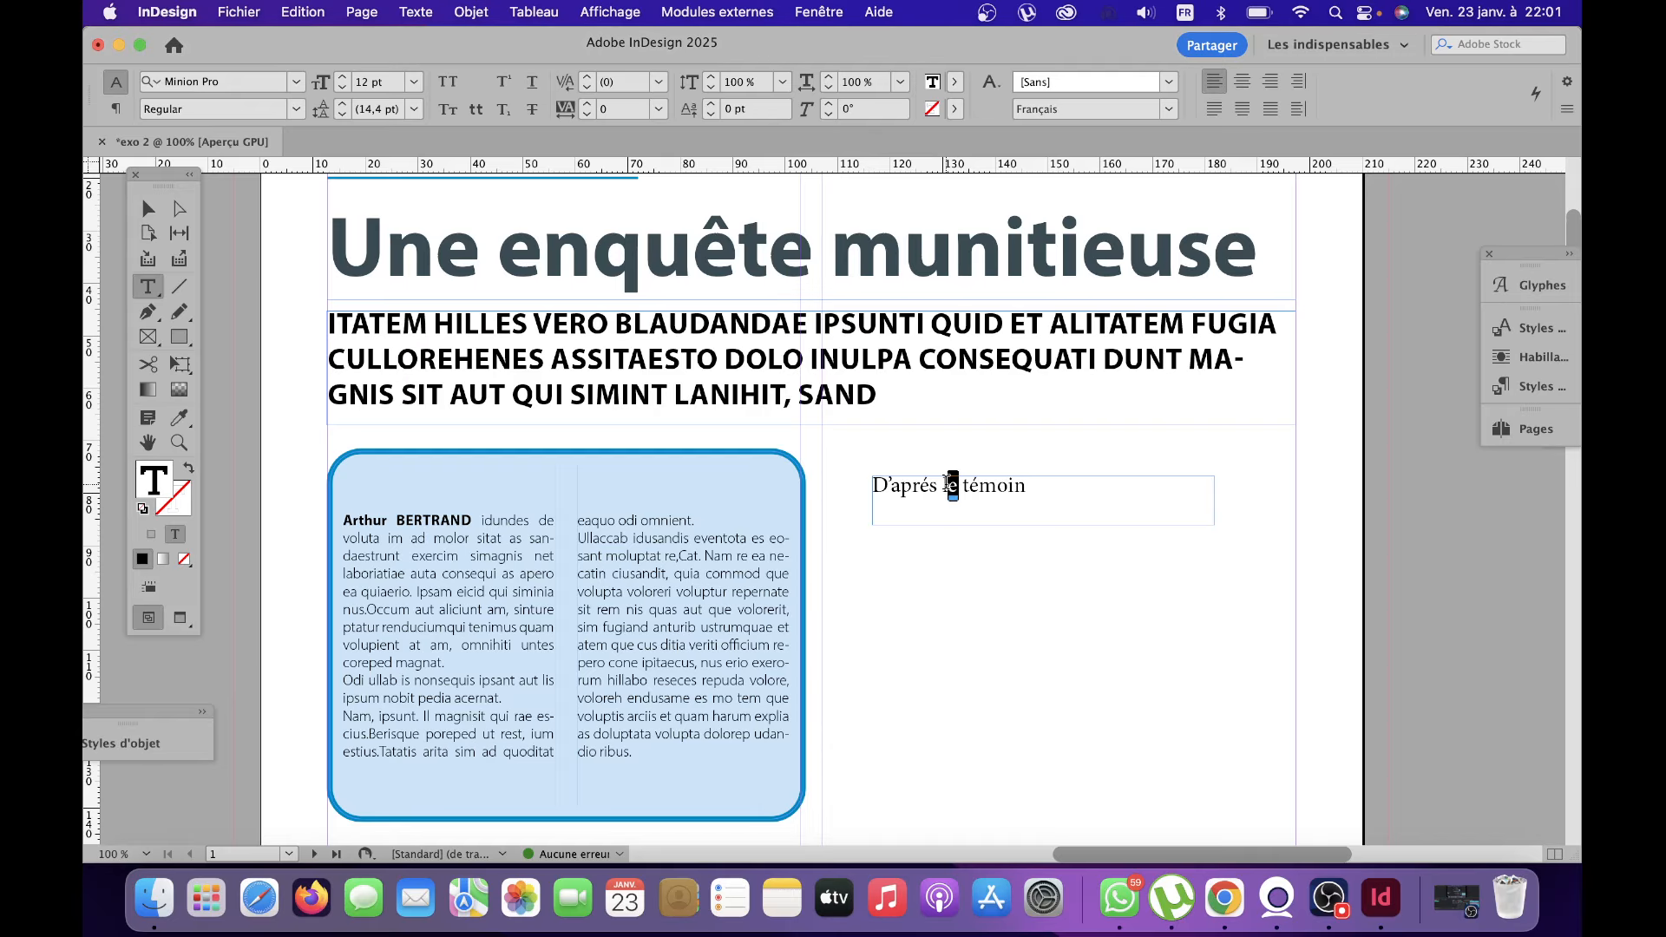
pyautogui.write('nottr')
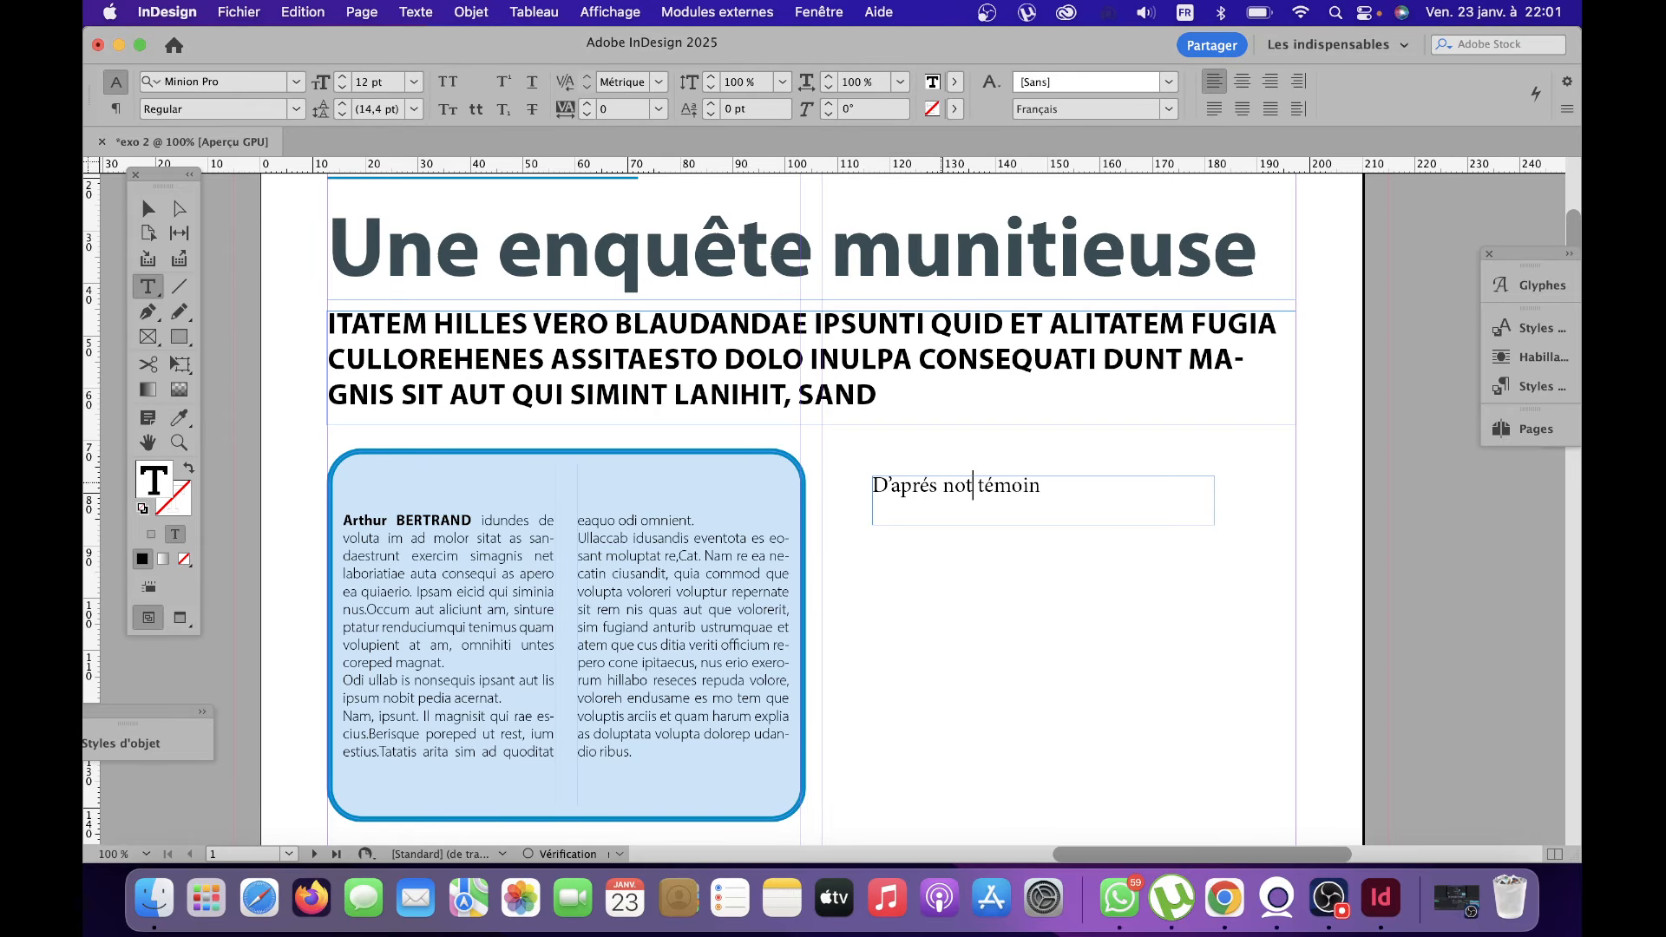
pyautogui.press('BackSpace')
pyautogui.press('BackSpace')
pyautogui.write('re')
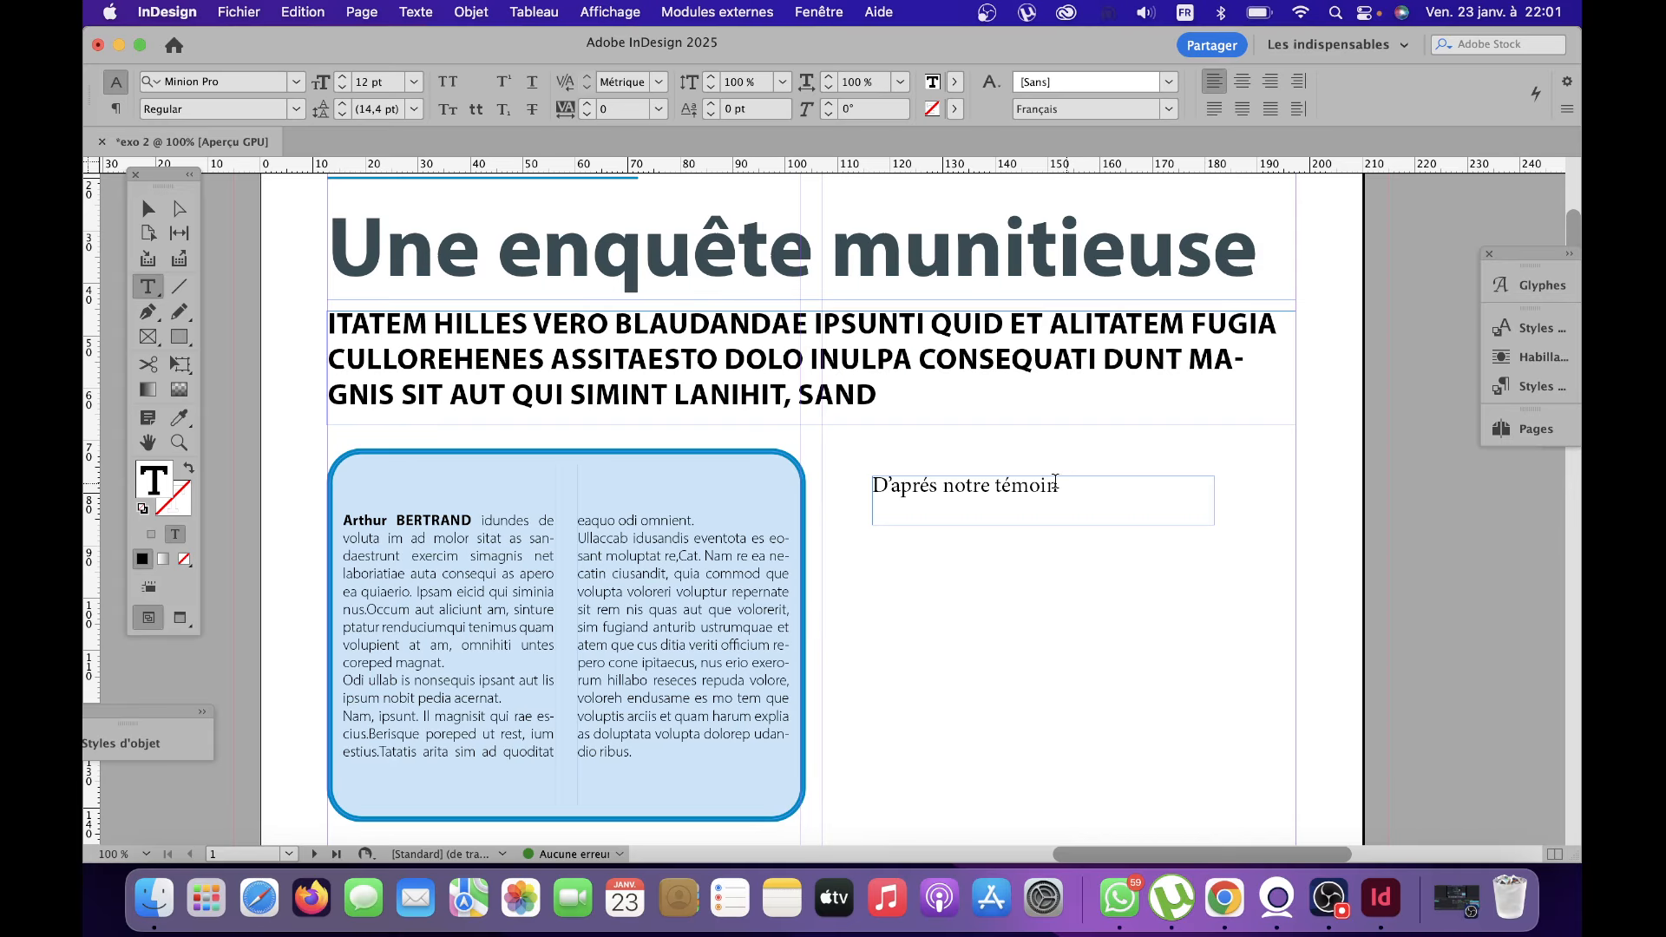
# Colour all the text in the blue box with 100% cyan and 17% black.
pyautogui.moveTo(1056, 481); pyautogui.dragTo(871, 485)
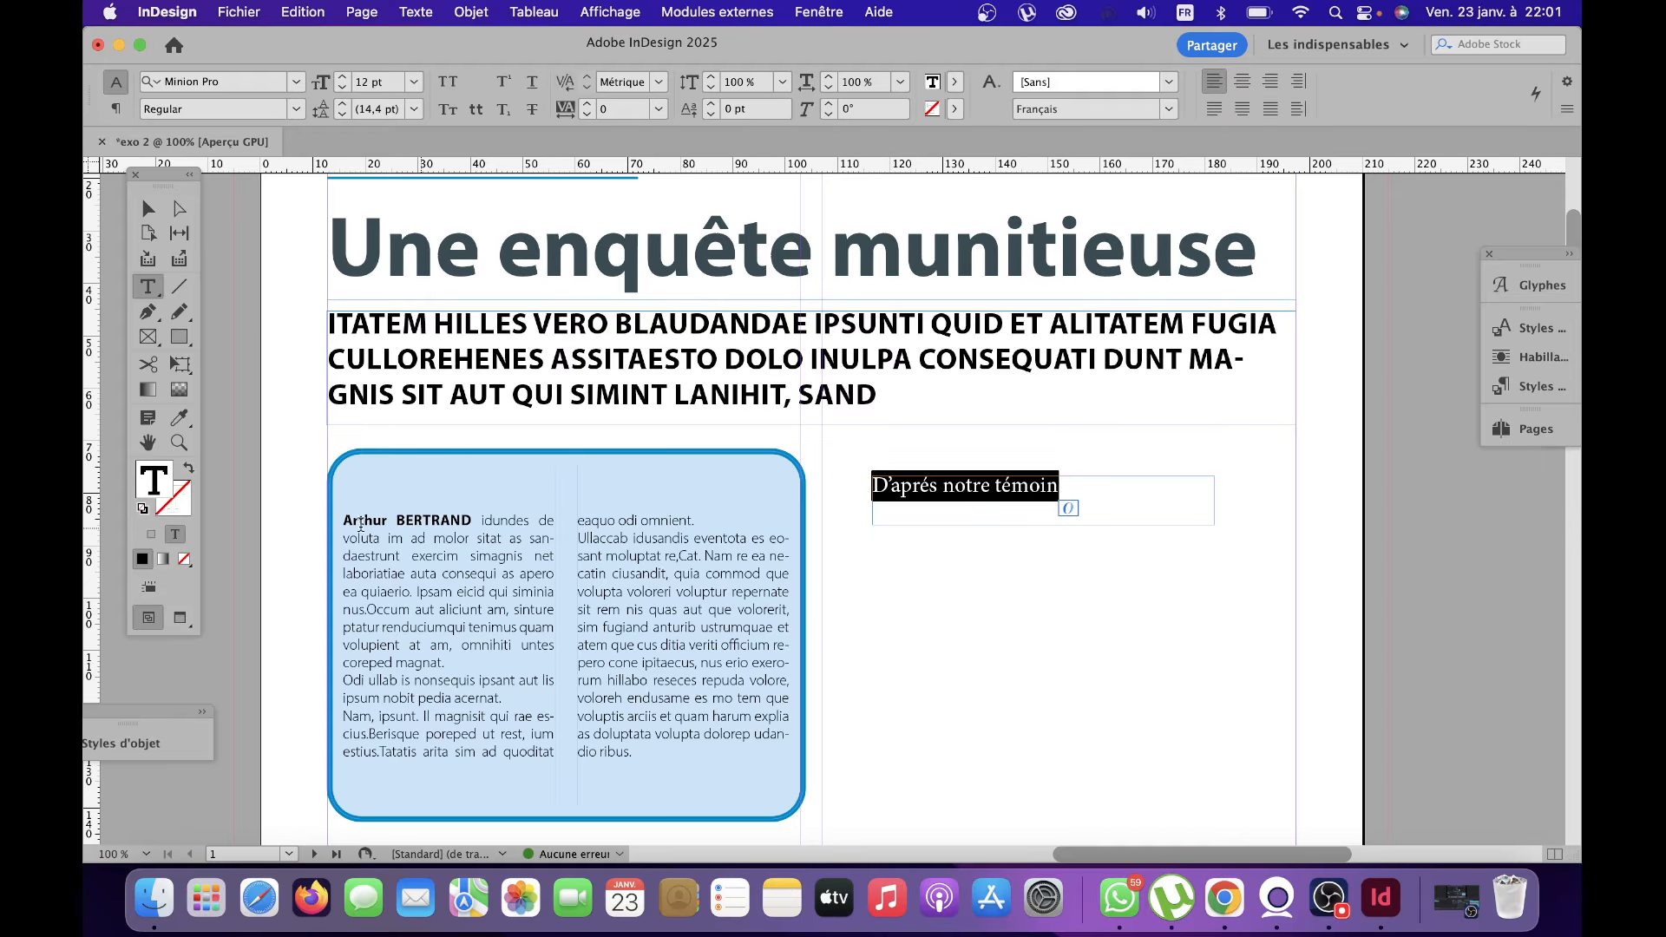
pyautogui.moveTo(342, 518); pyautogui.dragTo(773, 762)
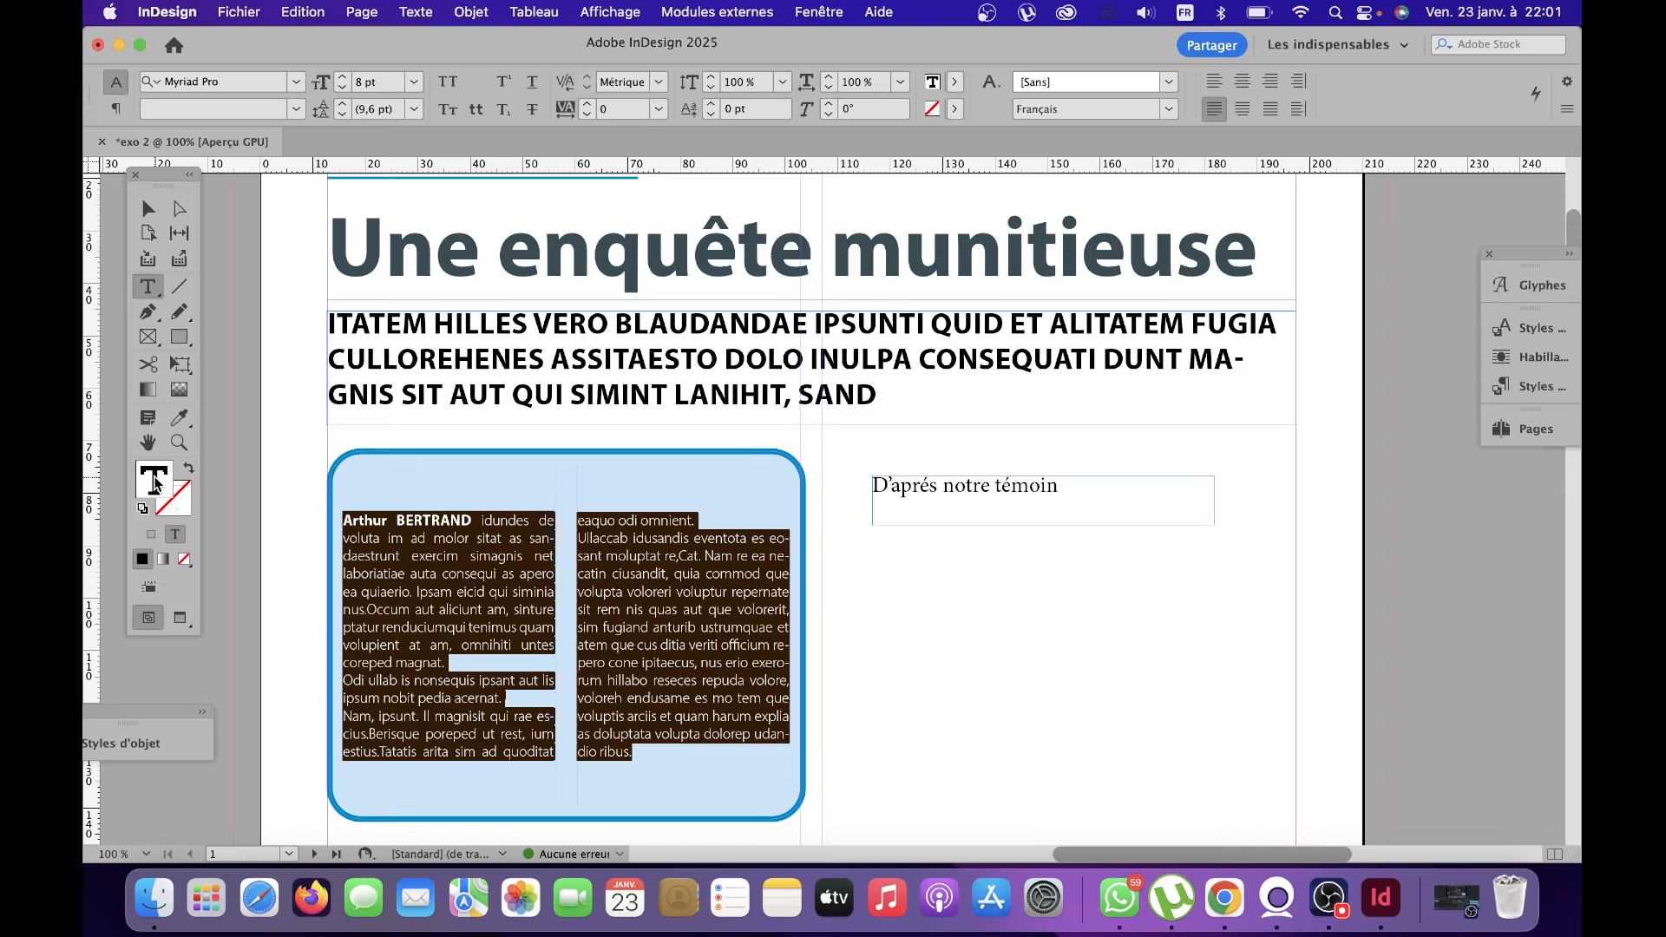
pyautogui.doubleClick(155, 483)
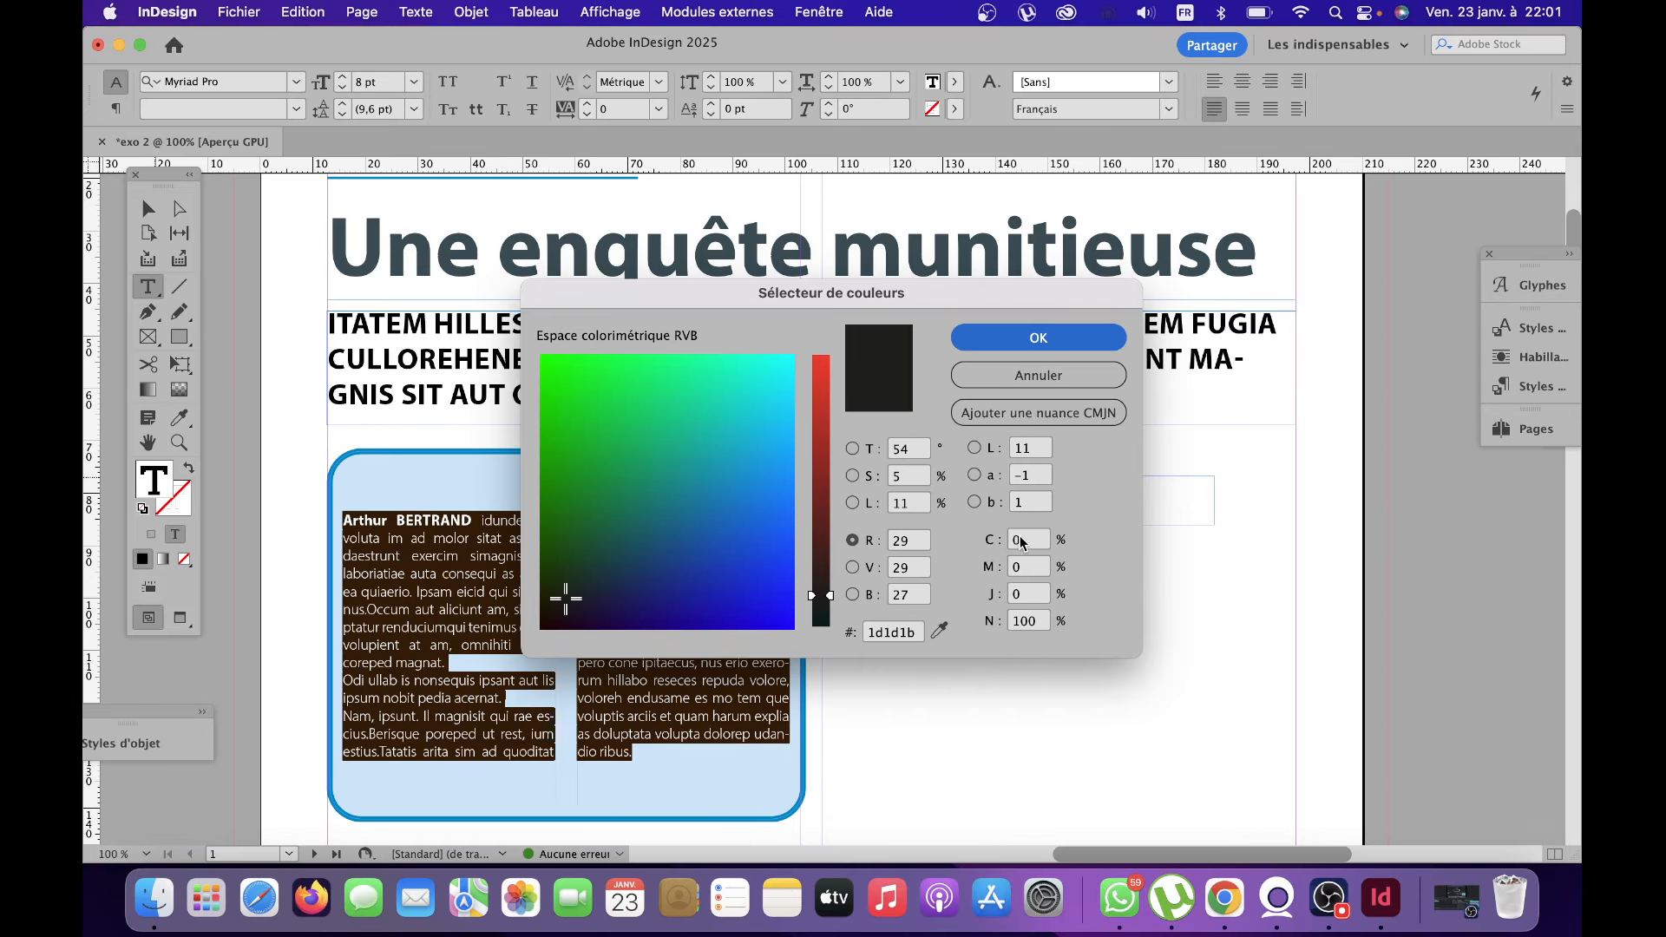
pyautogui.click(1015, 541)
pyautogui.write('1')
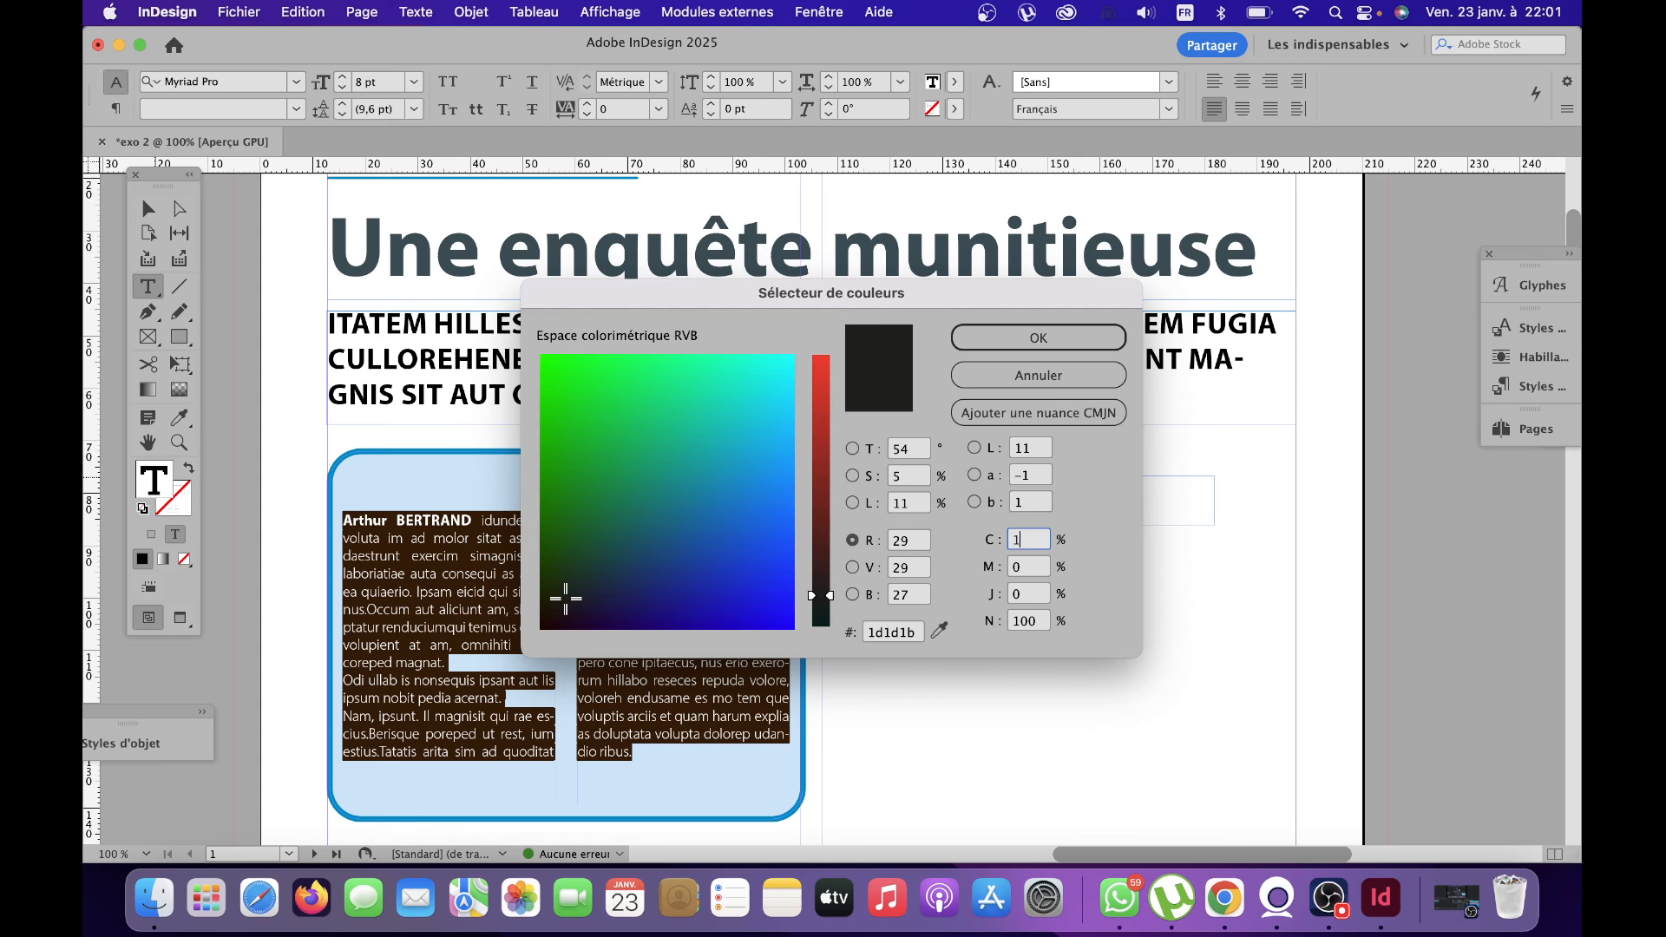
pyautogui.write('00')
pyautogui.click(1042, 623)
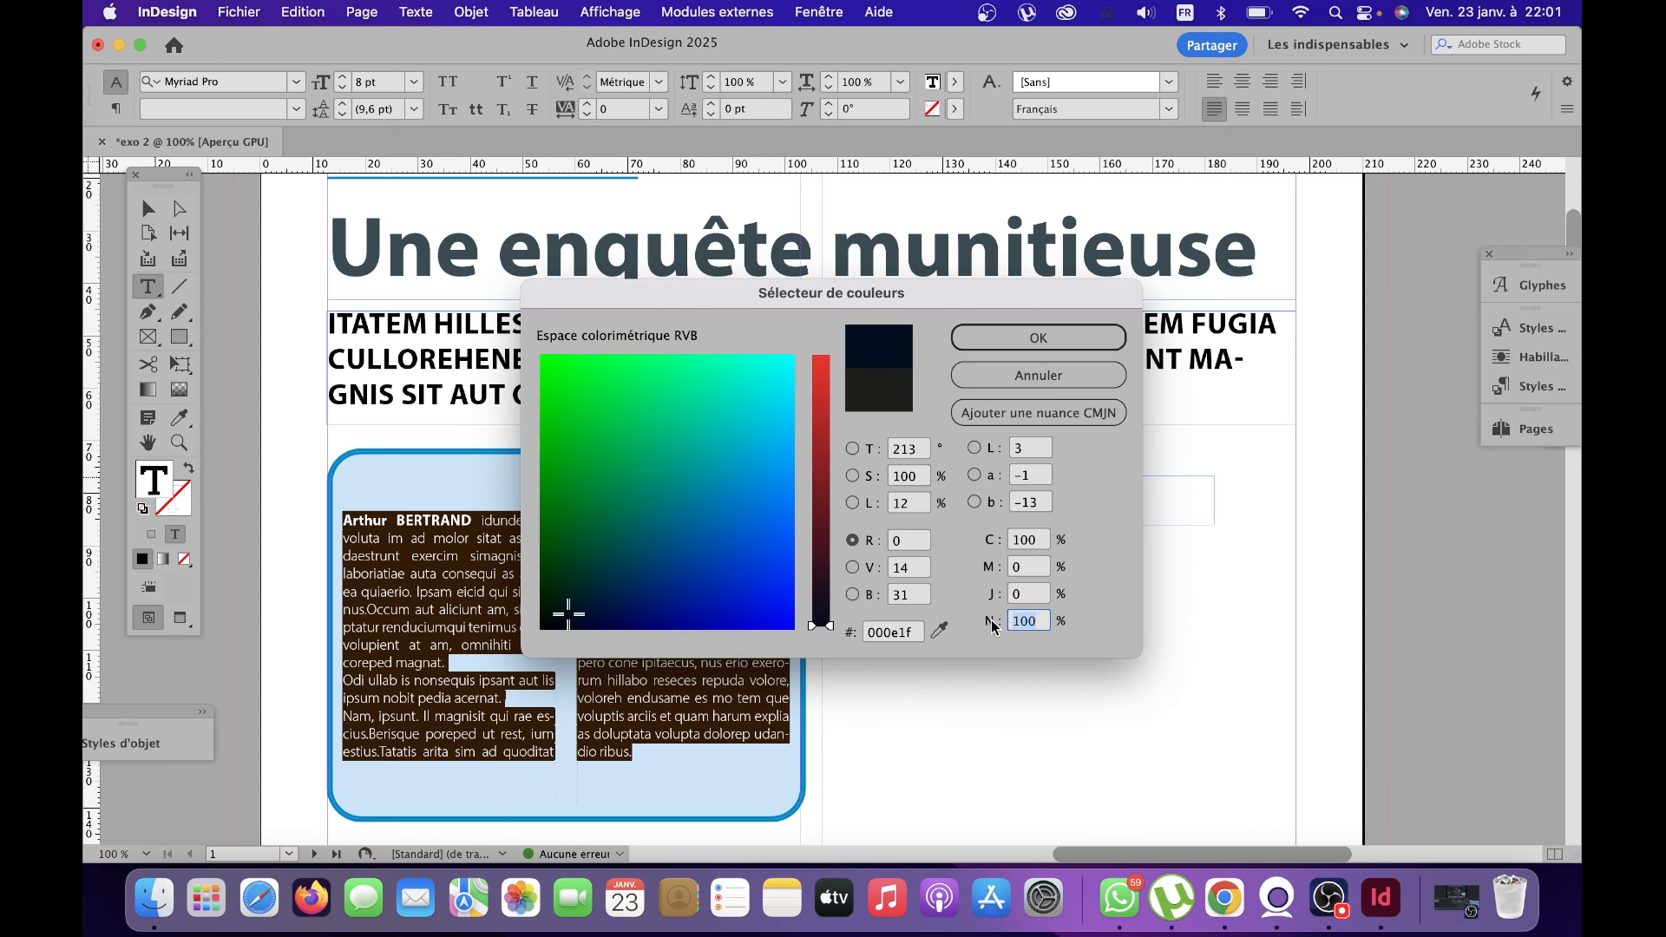
pyautogui.write('17')
pyautogui.press('Return')
# Colour the "D'aprés notre témoin" heading with 100% cyan and 17% black.
pyautogui.click(929, 487)
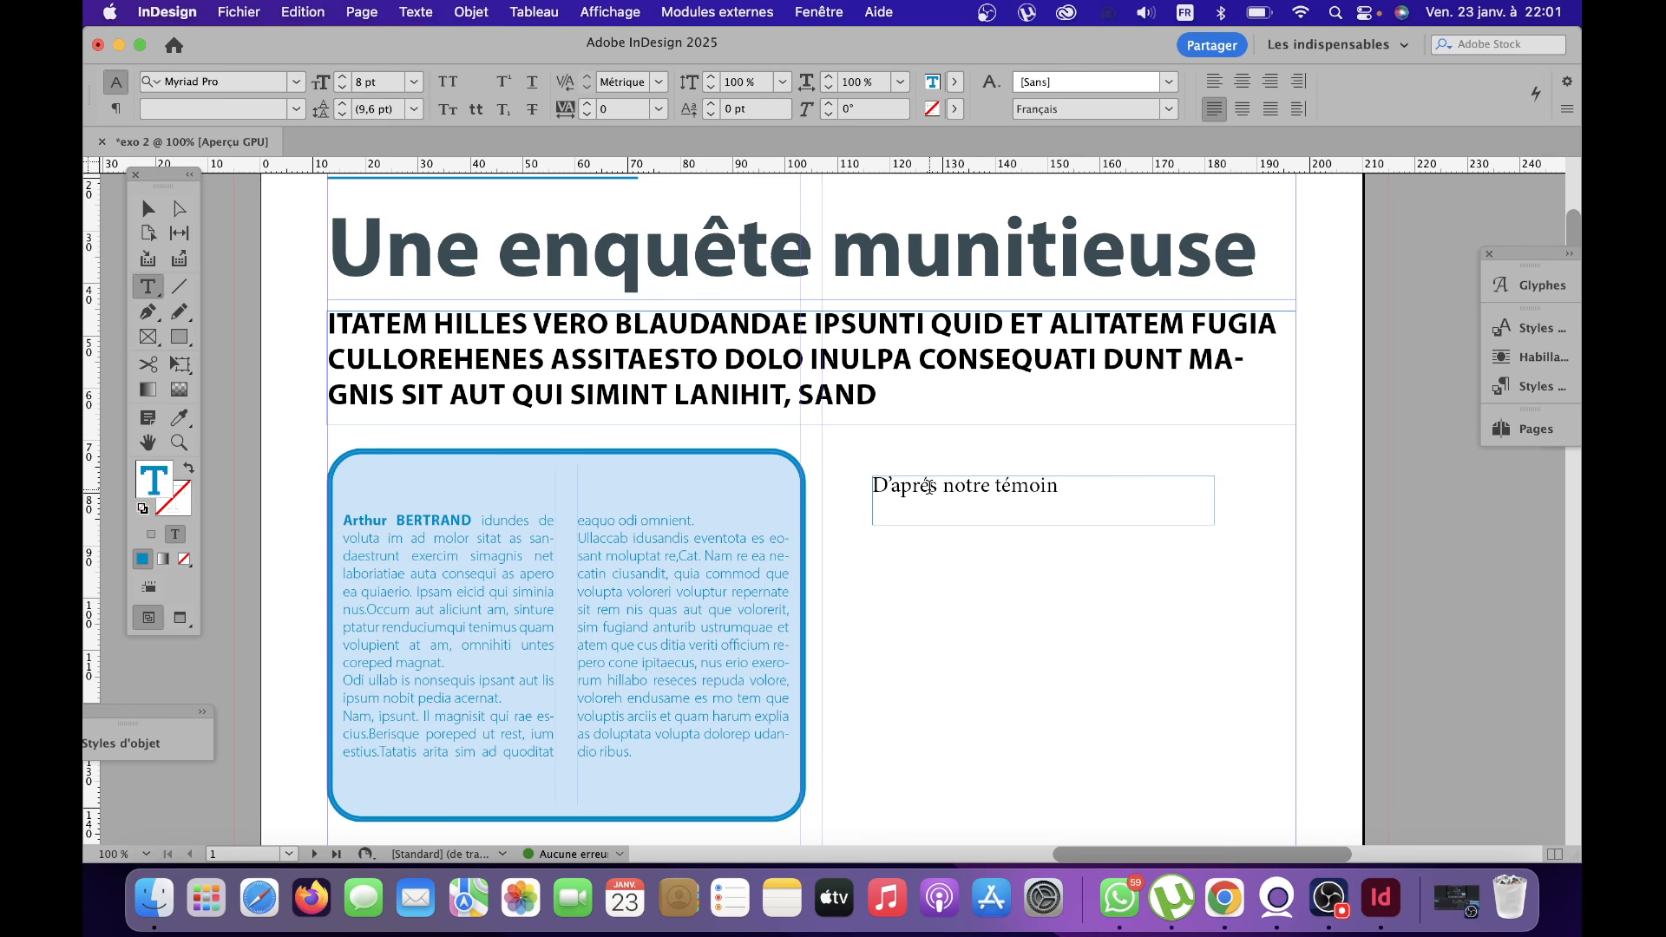
pyautogui.tripleClick(951, 482)
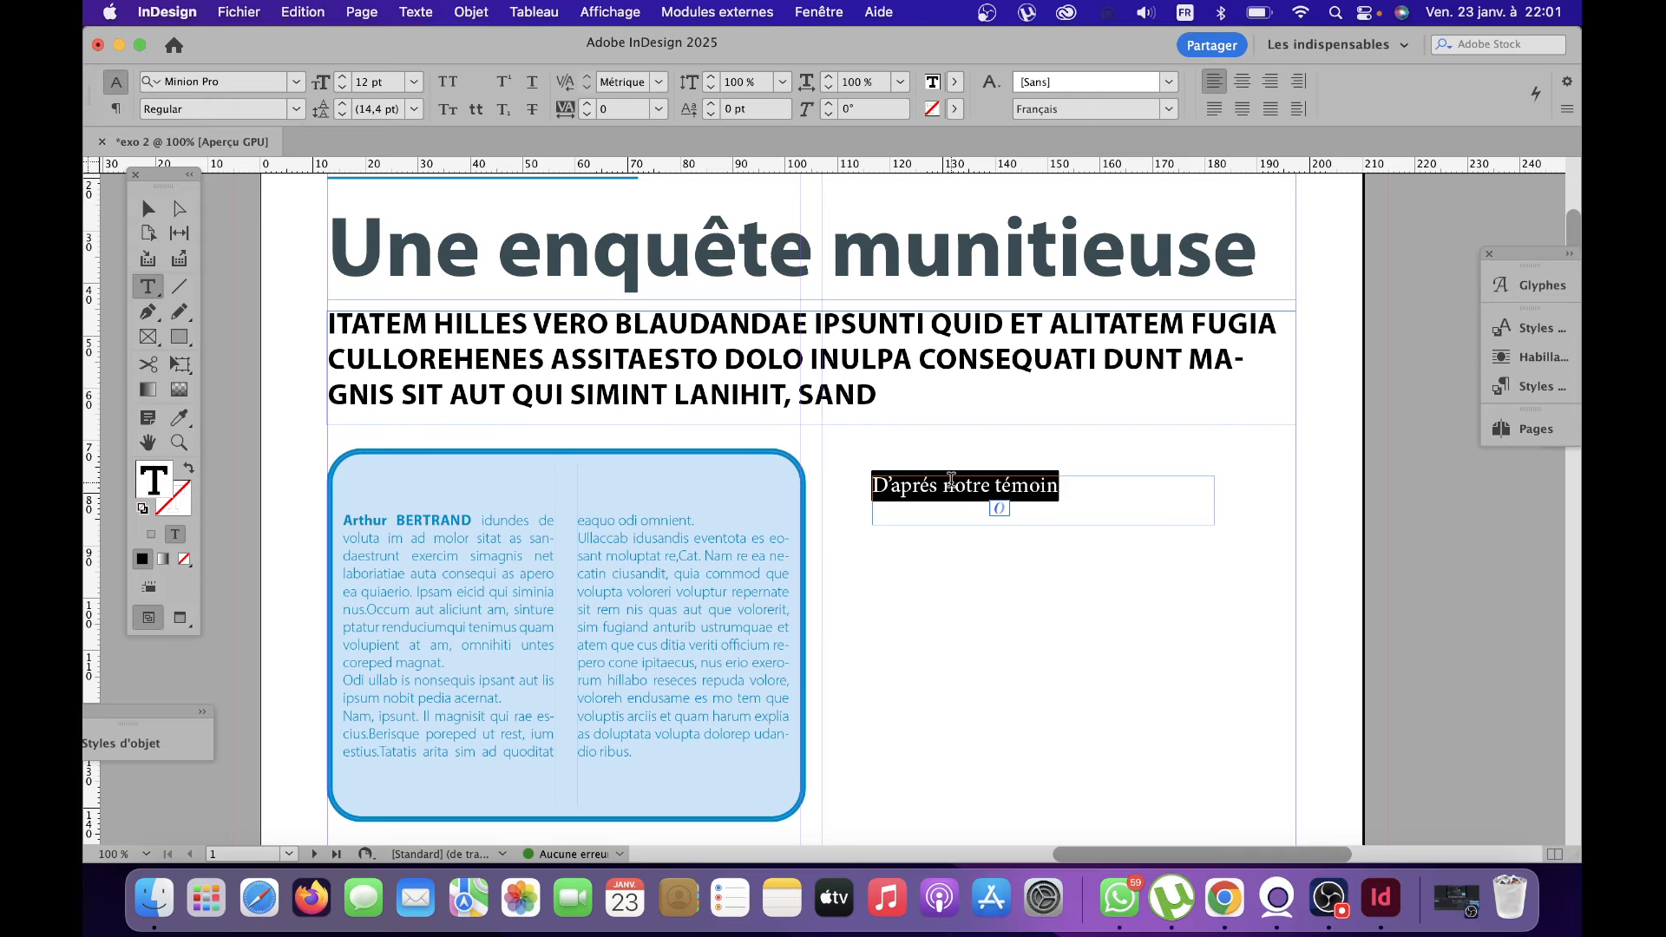
pyautogui.doubleClick(155, 483)
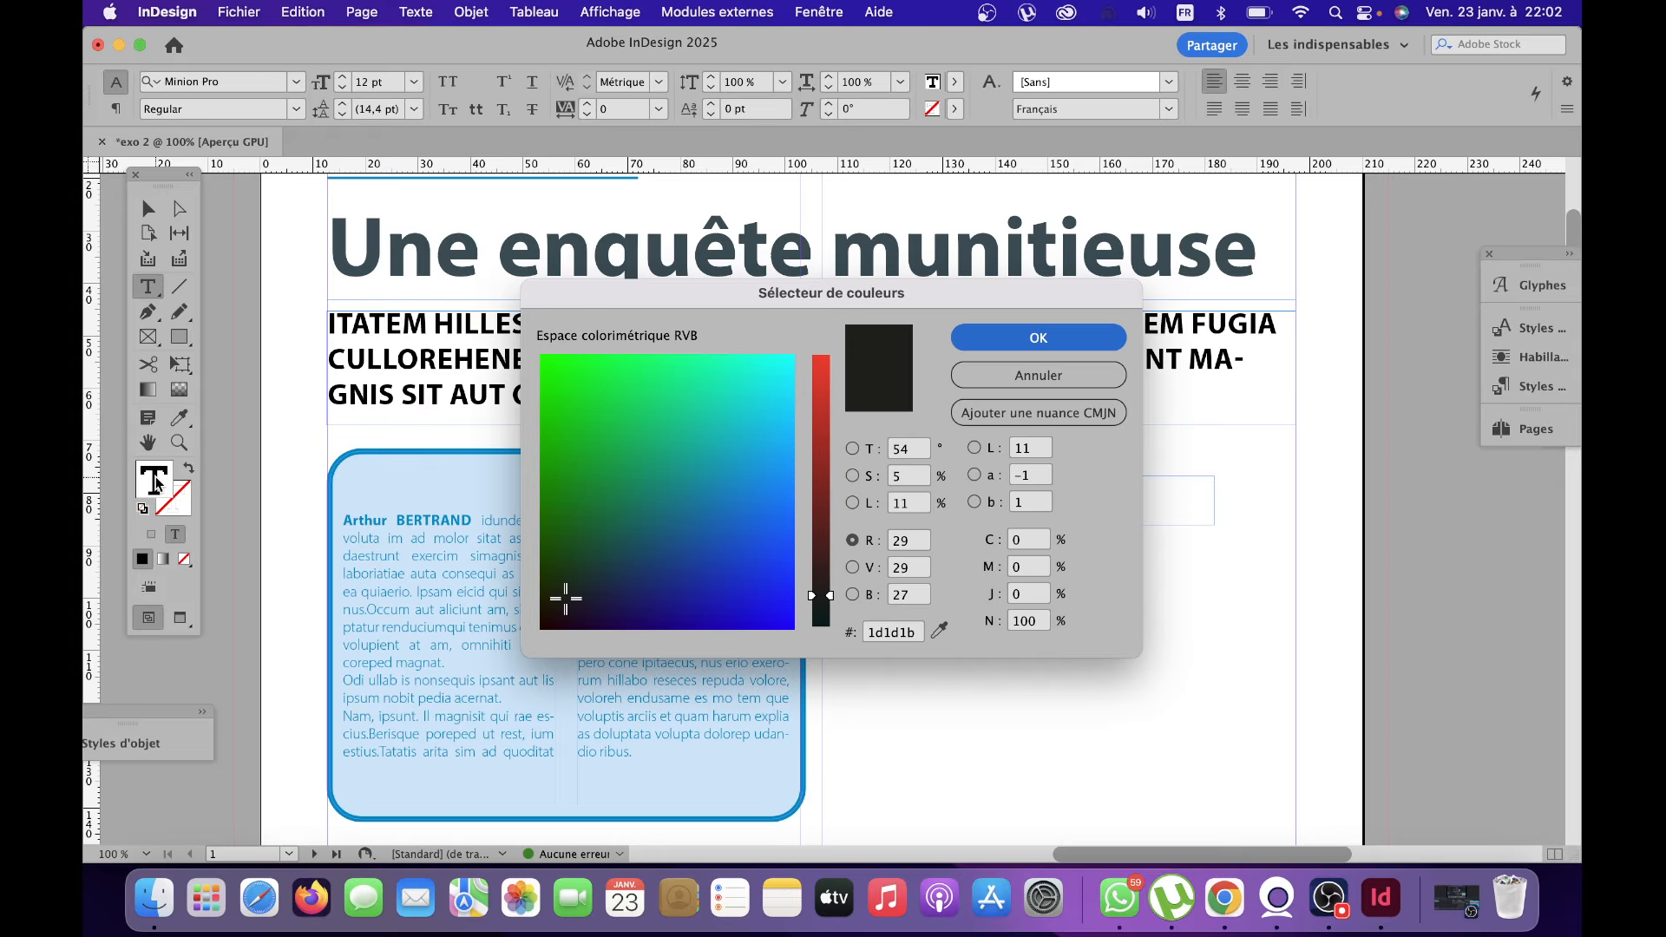
pyautogui.click(1039, 544)
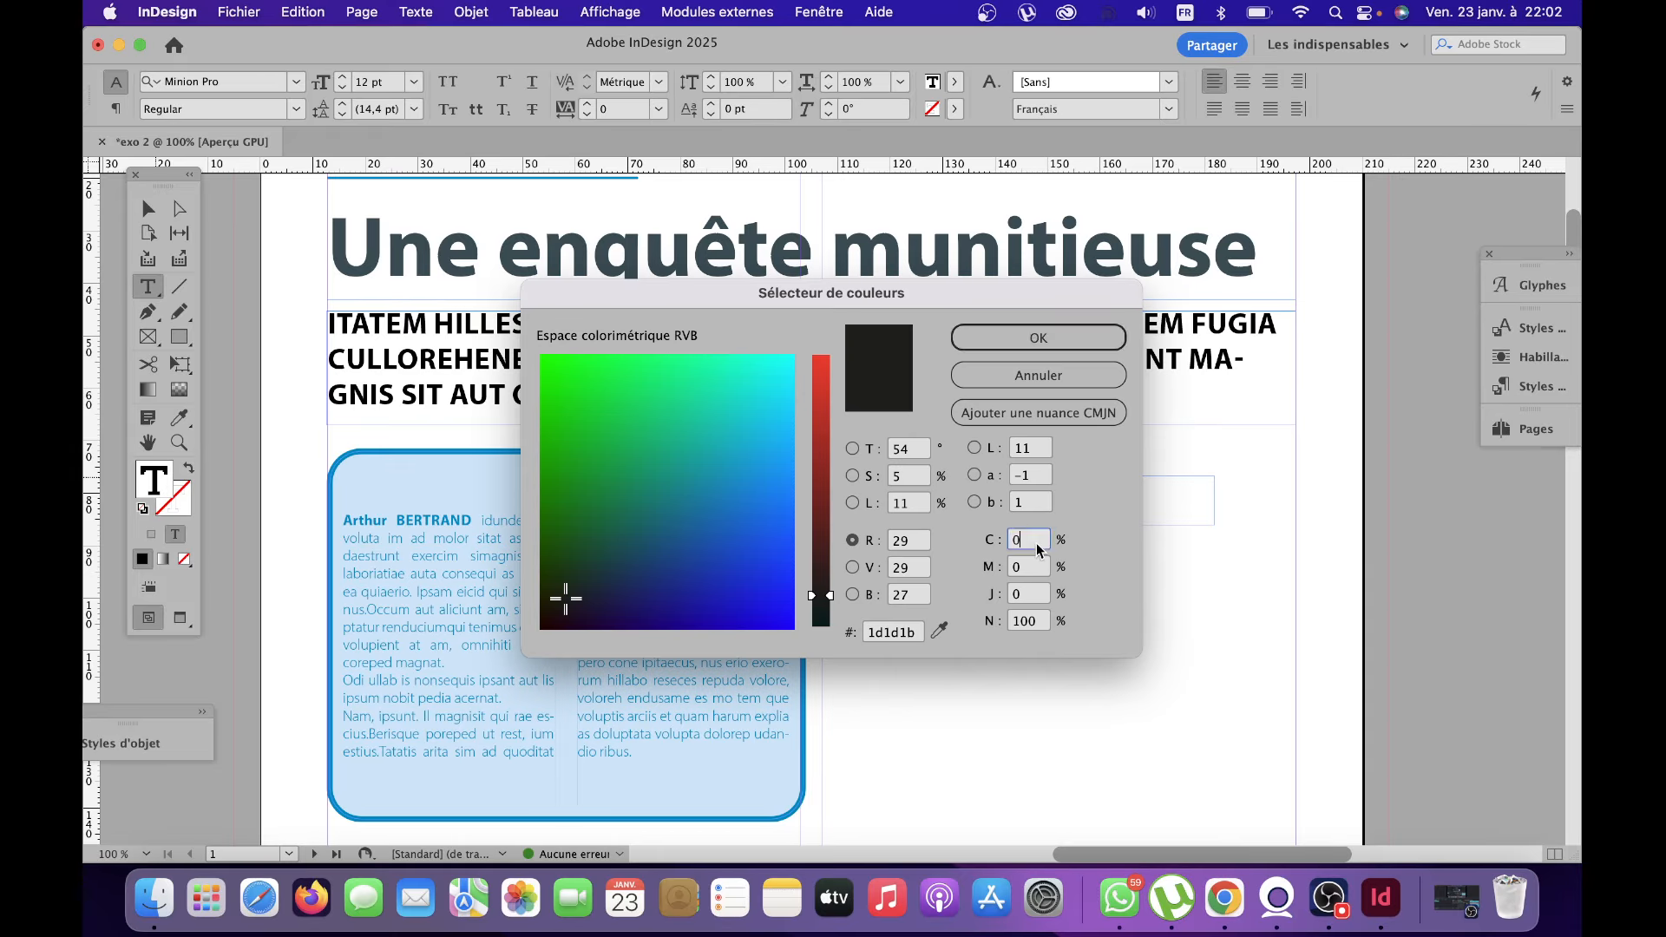
pyautogui.write('100')
pyautogui.click(1040, 621)
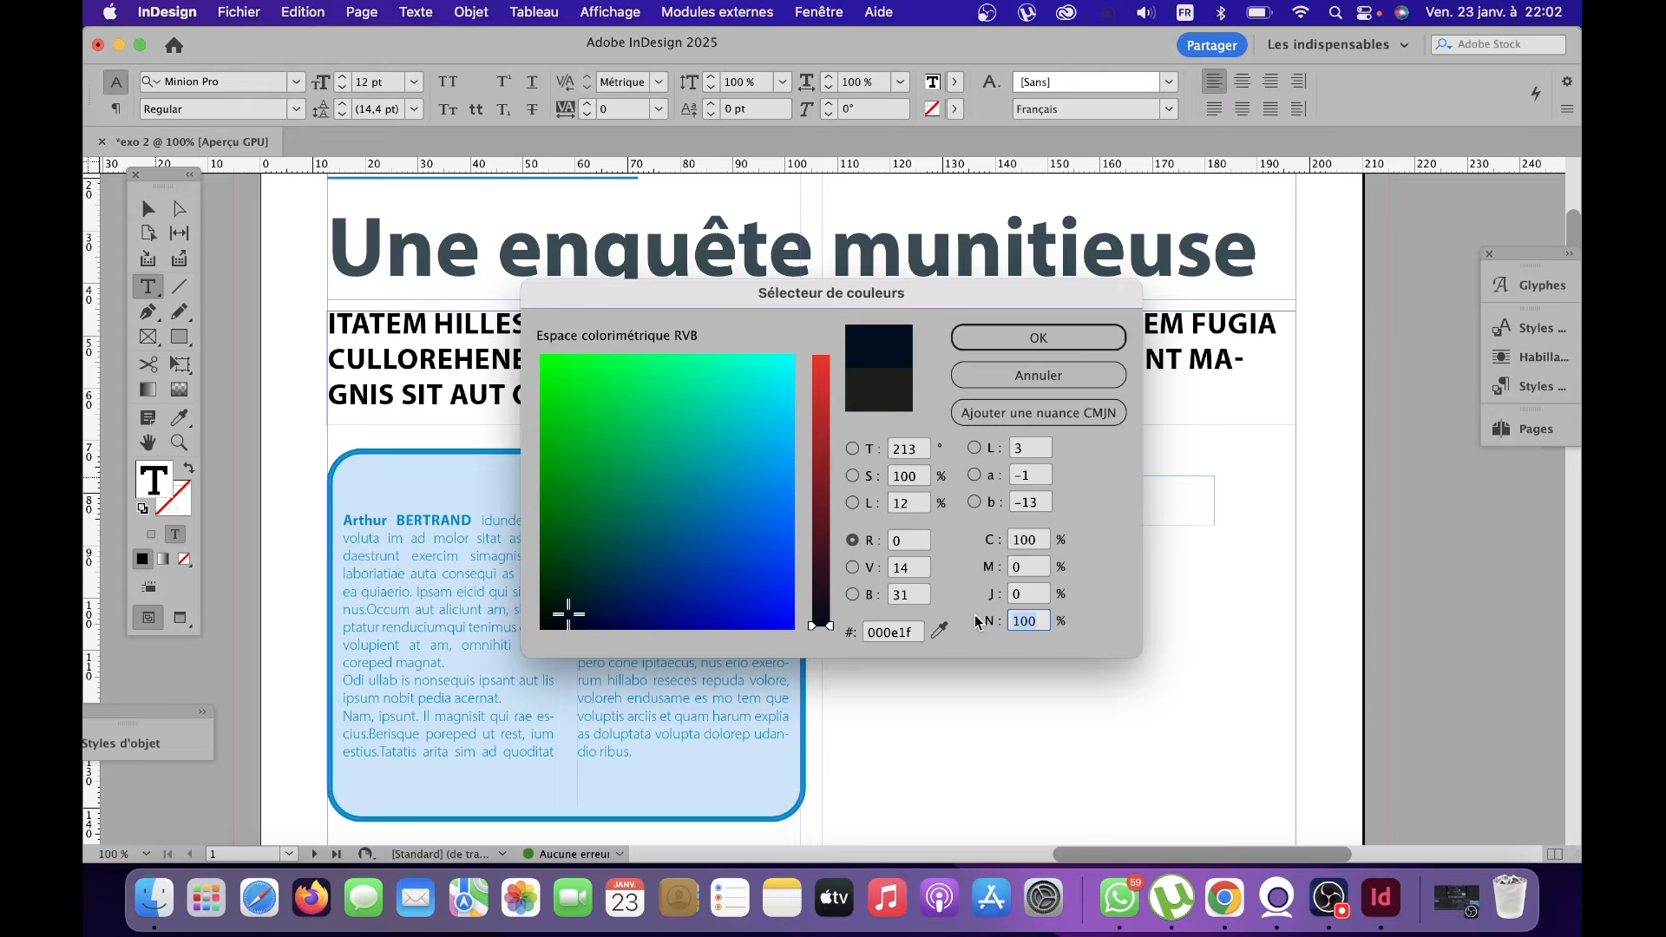
pyautogui.write('17')
pyautogui.click(1017, 344)
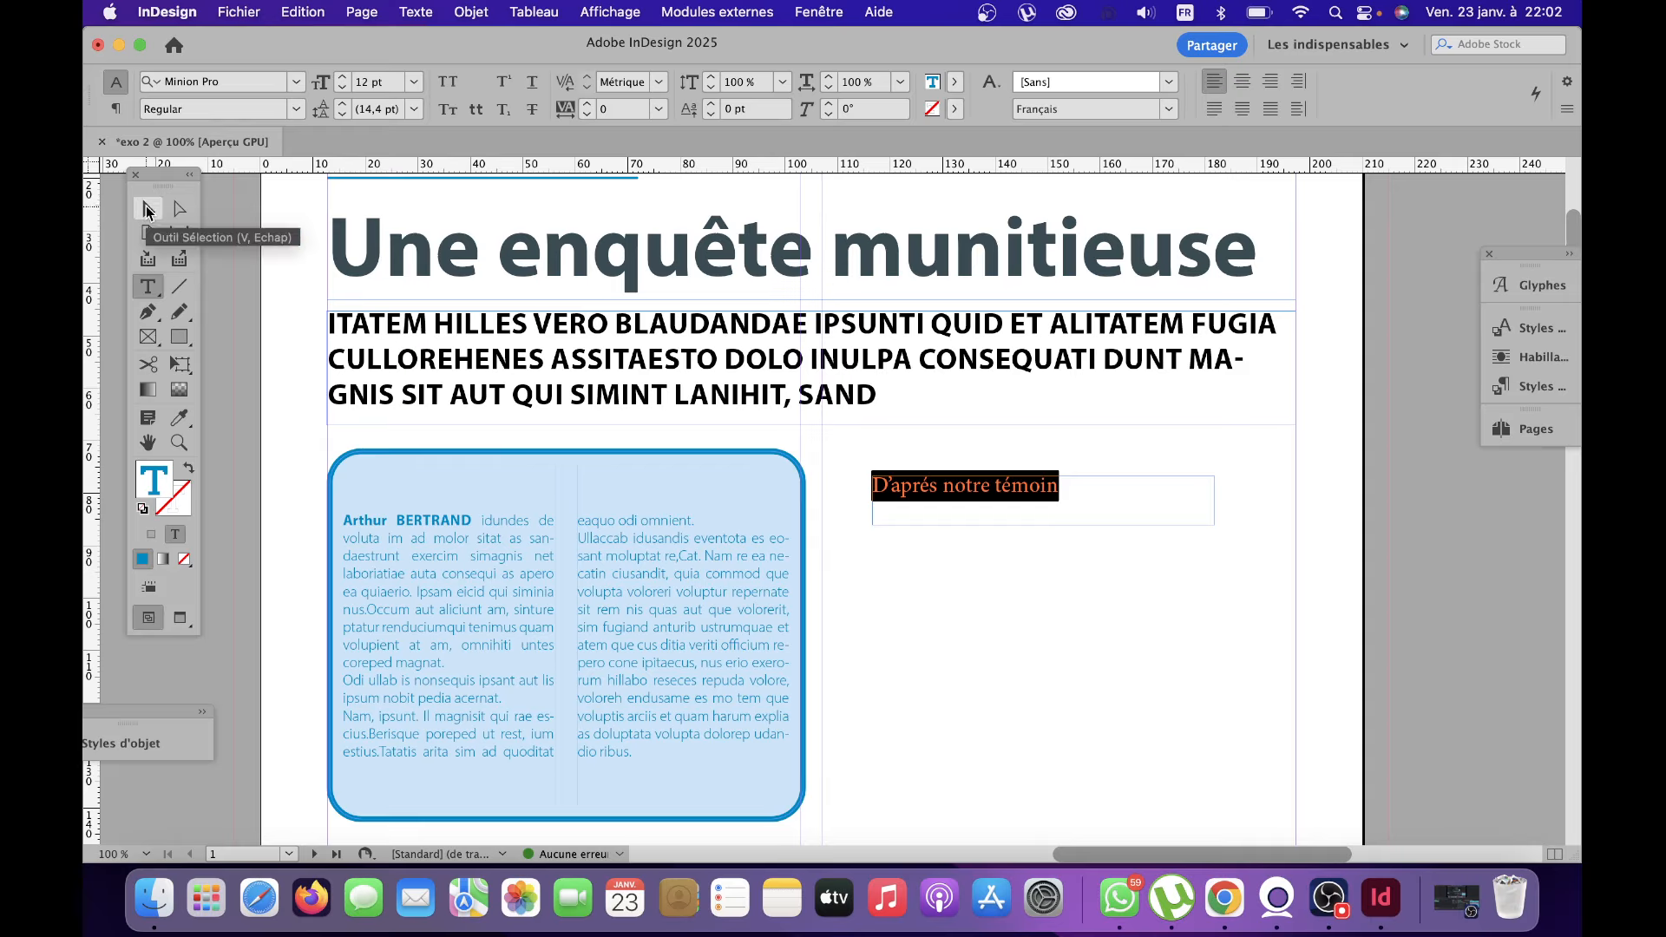
# Set the "D'aprés notre témoin" heading's font to Myriad Pro Semibold Italic.
pyautogui.click(261, 85)
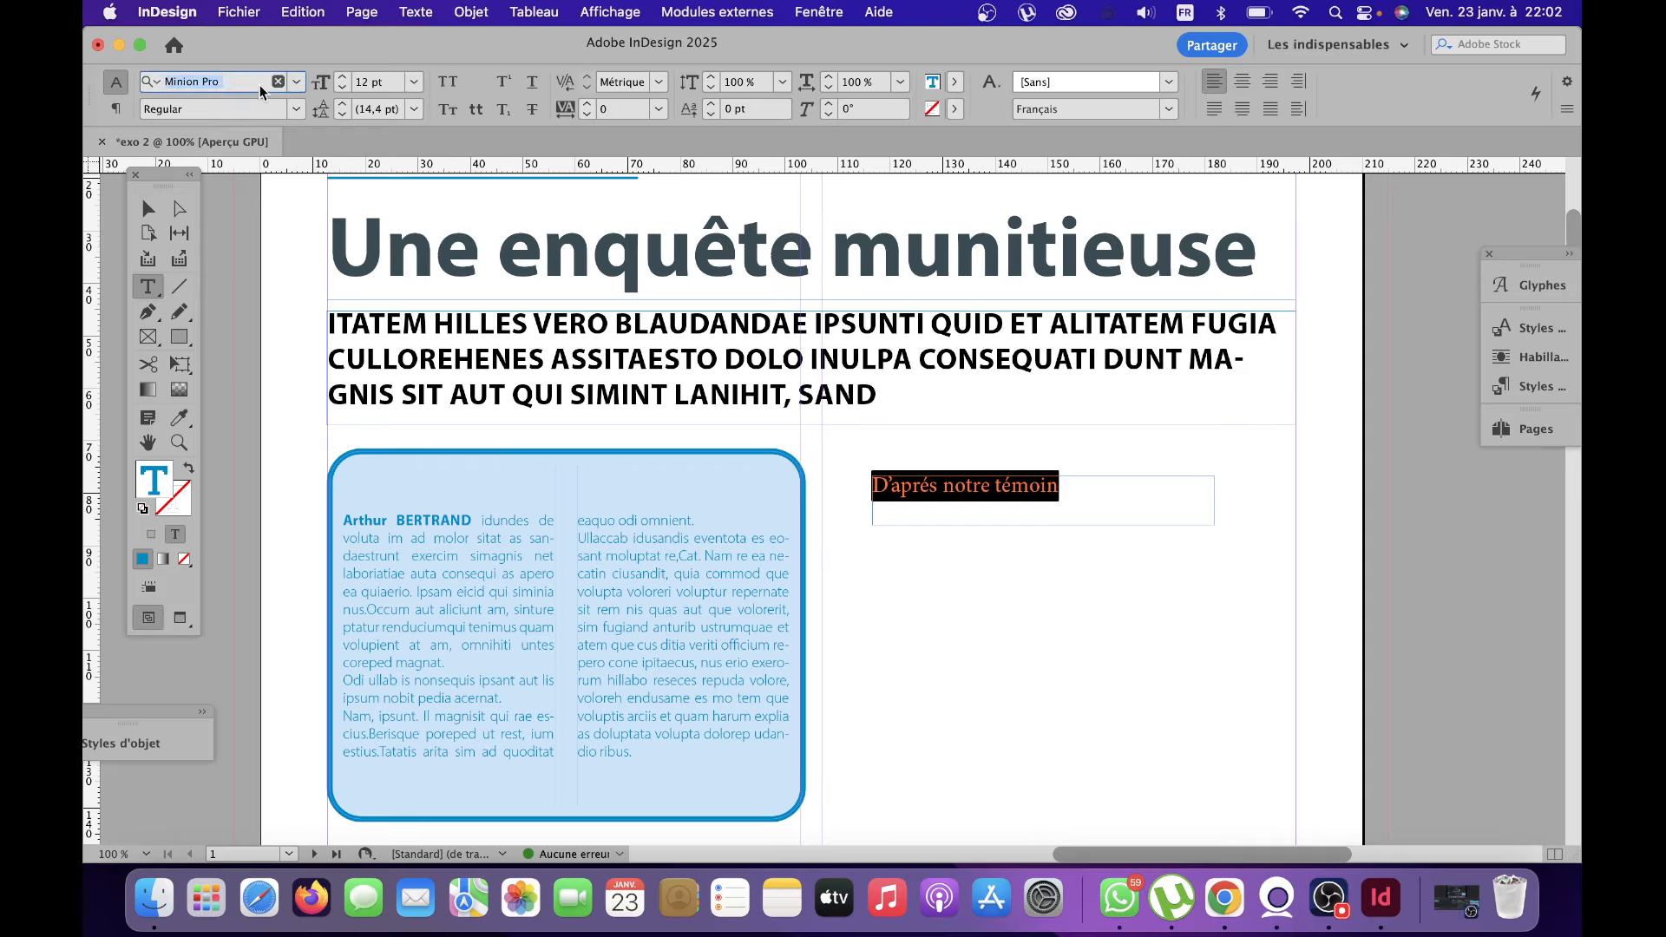
pyautogui.write('mm')
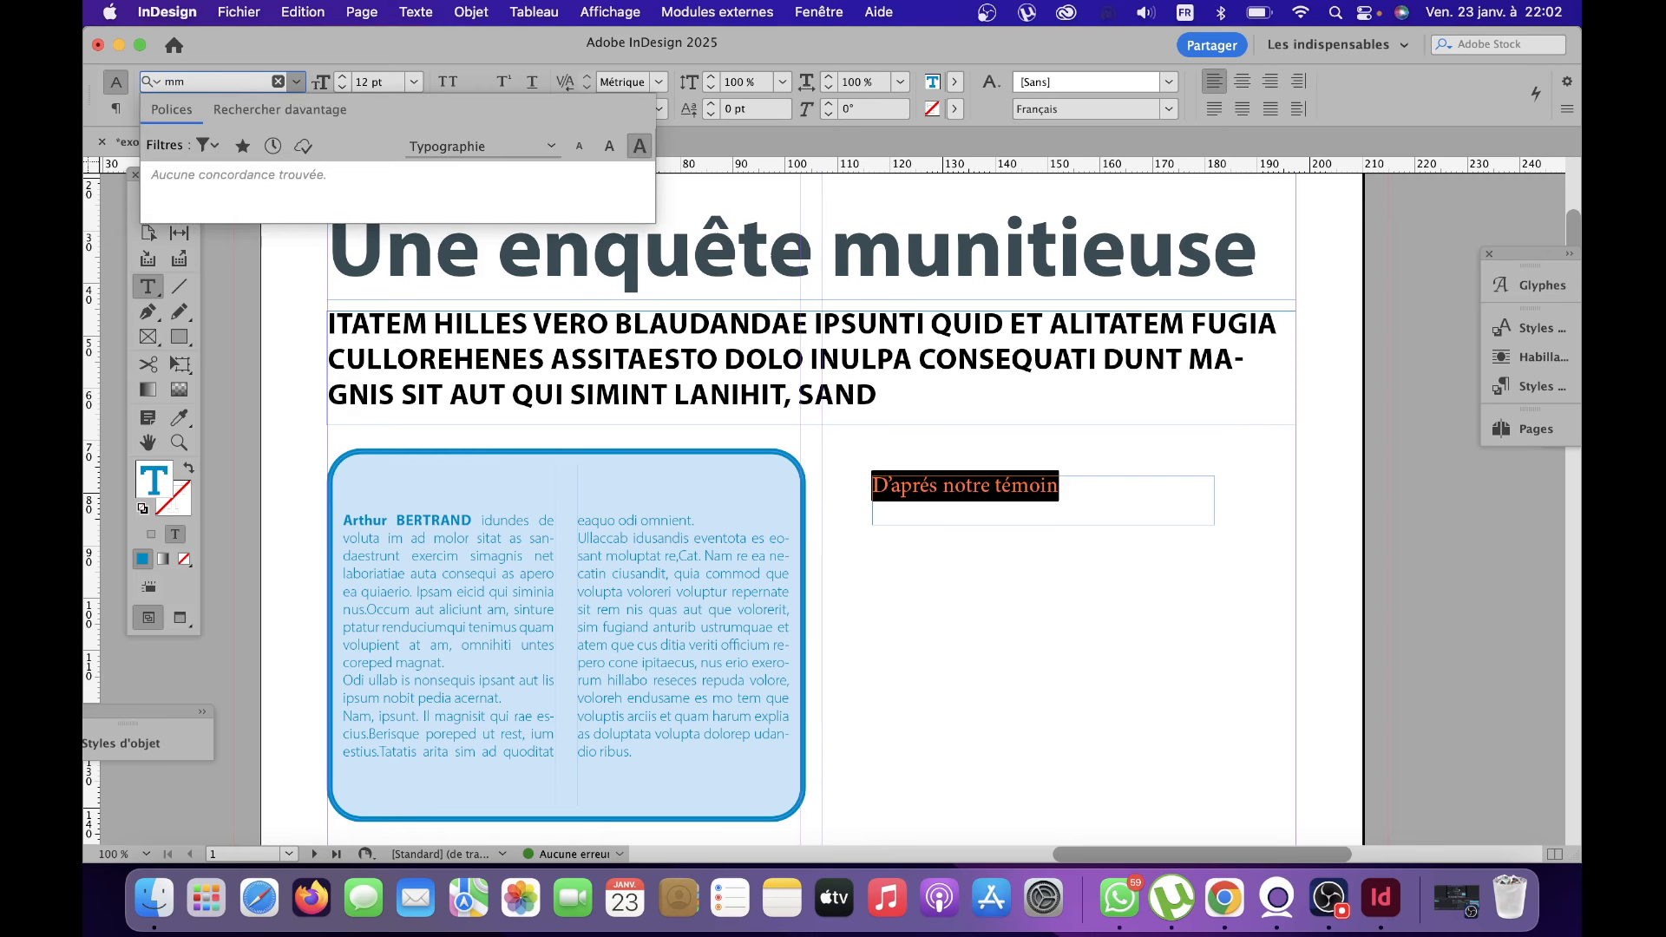
pyautogui.press('BackSpace')
pyautogui.write('y')
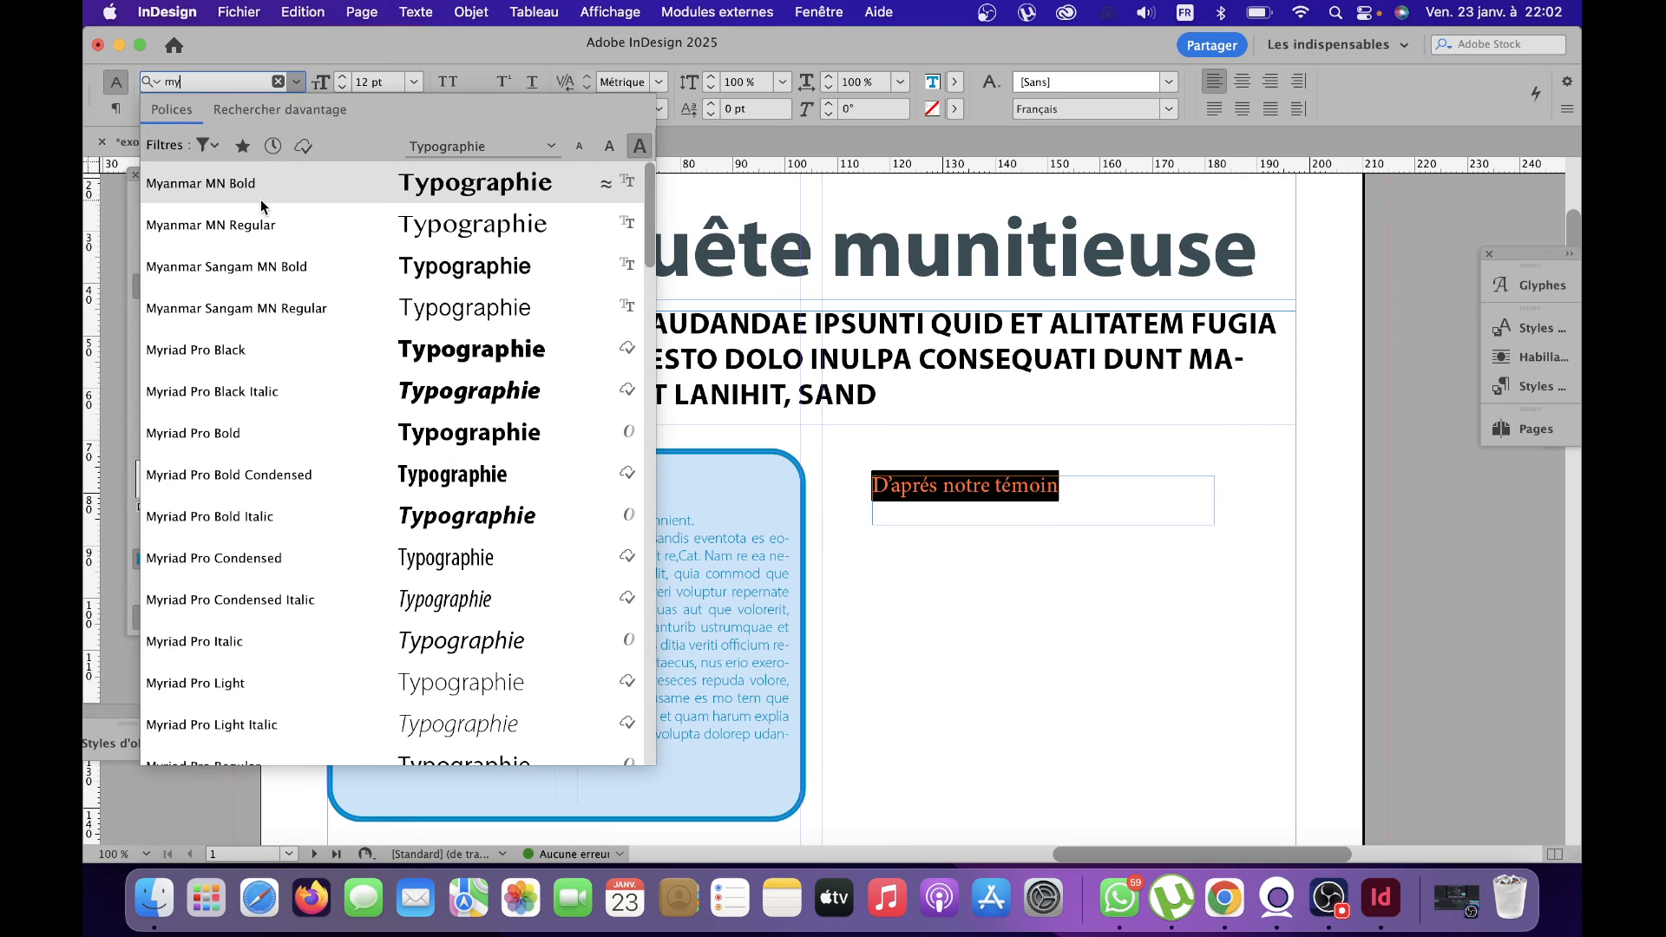
pyautogui.click(209, 433)
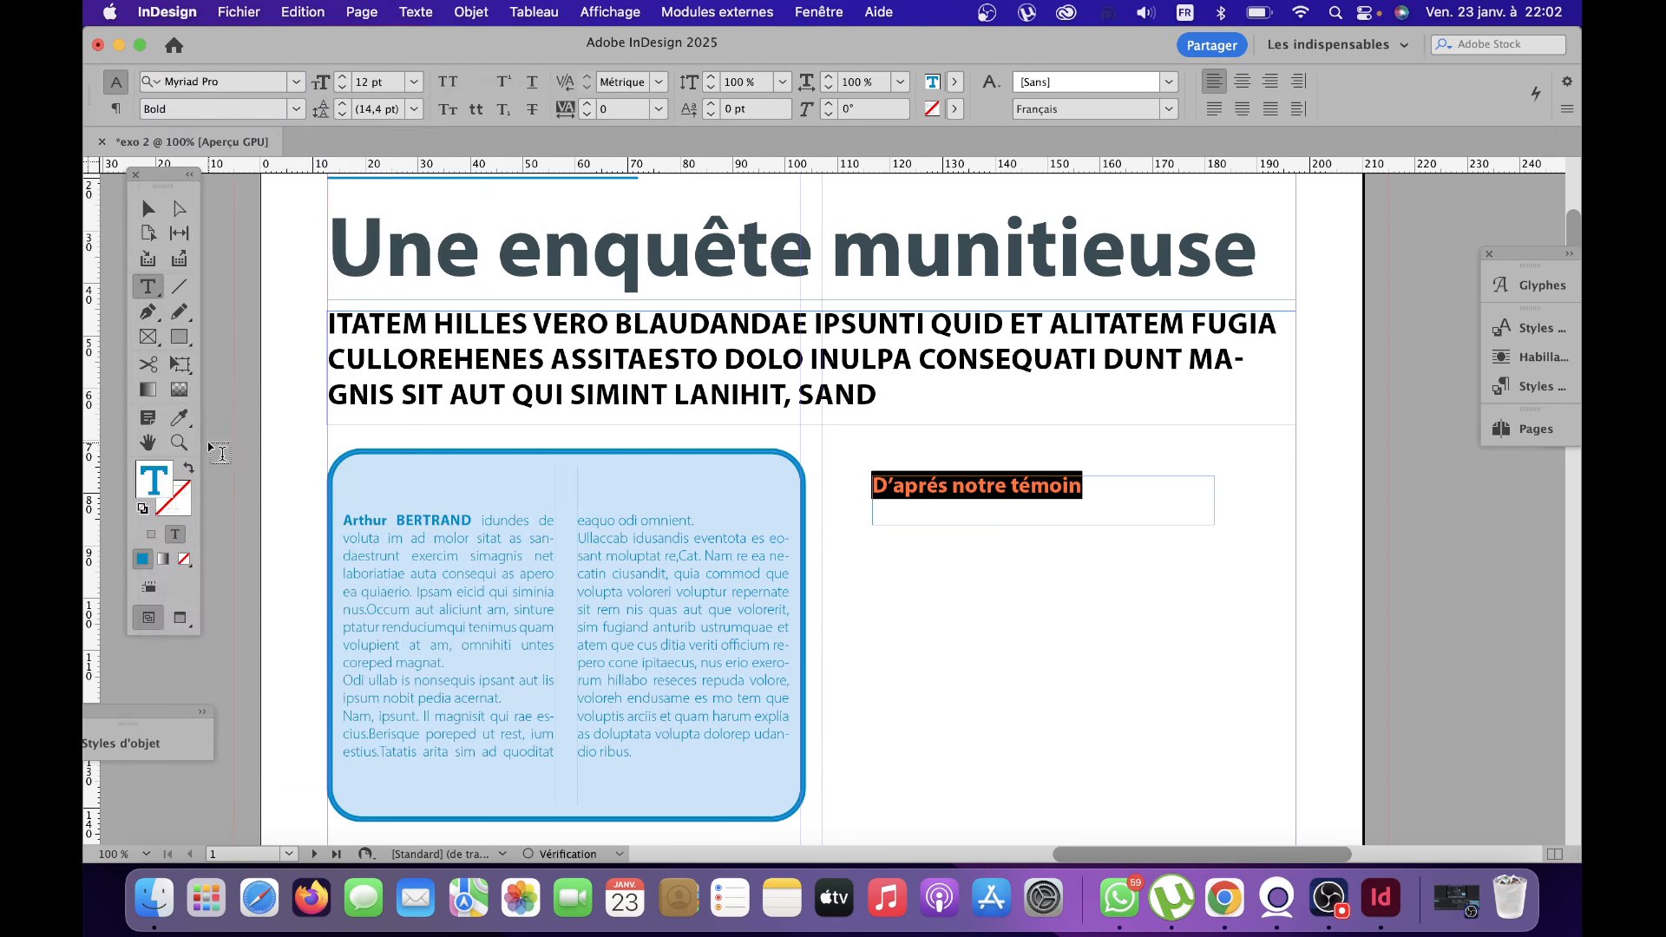
pyautogui.click(296, 109)
pyautogui.click(219, 306)
# Shrink the heading frame to about 55 × 6 mm, place it above the blue box's columns, and set its text to 16 pt.
pyautogui.click(148, 208)
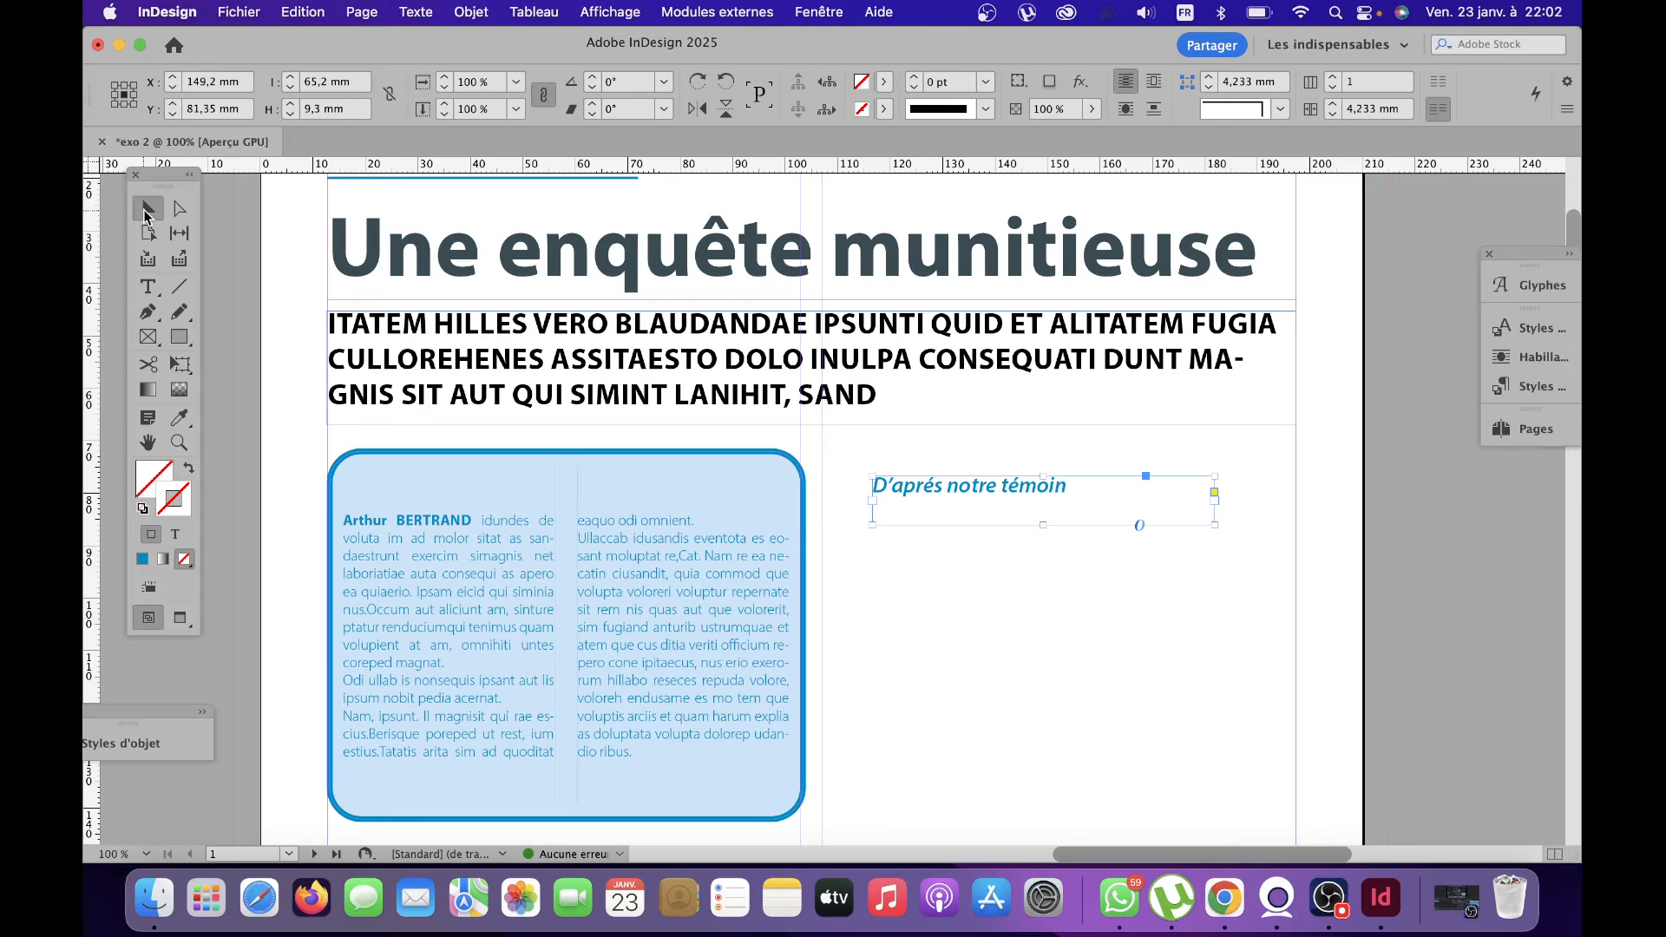
pyautogui.moveTo(1218, 525); pyautogui.dragTo(634, 509)
pyautogui.tripleClick(484, 484)
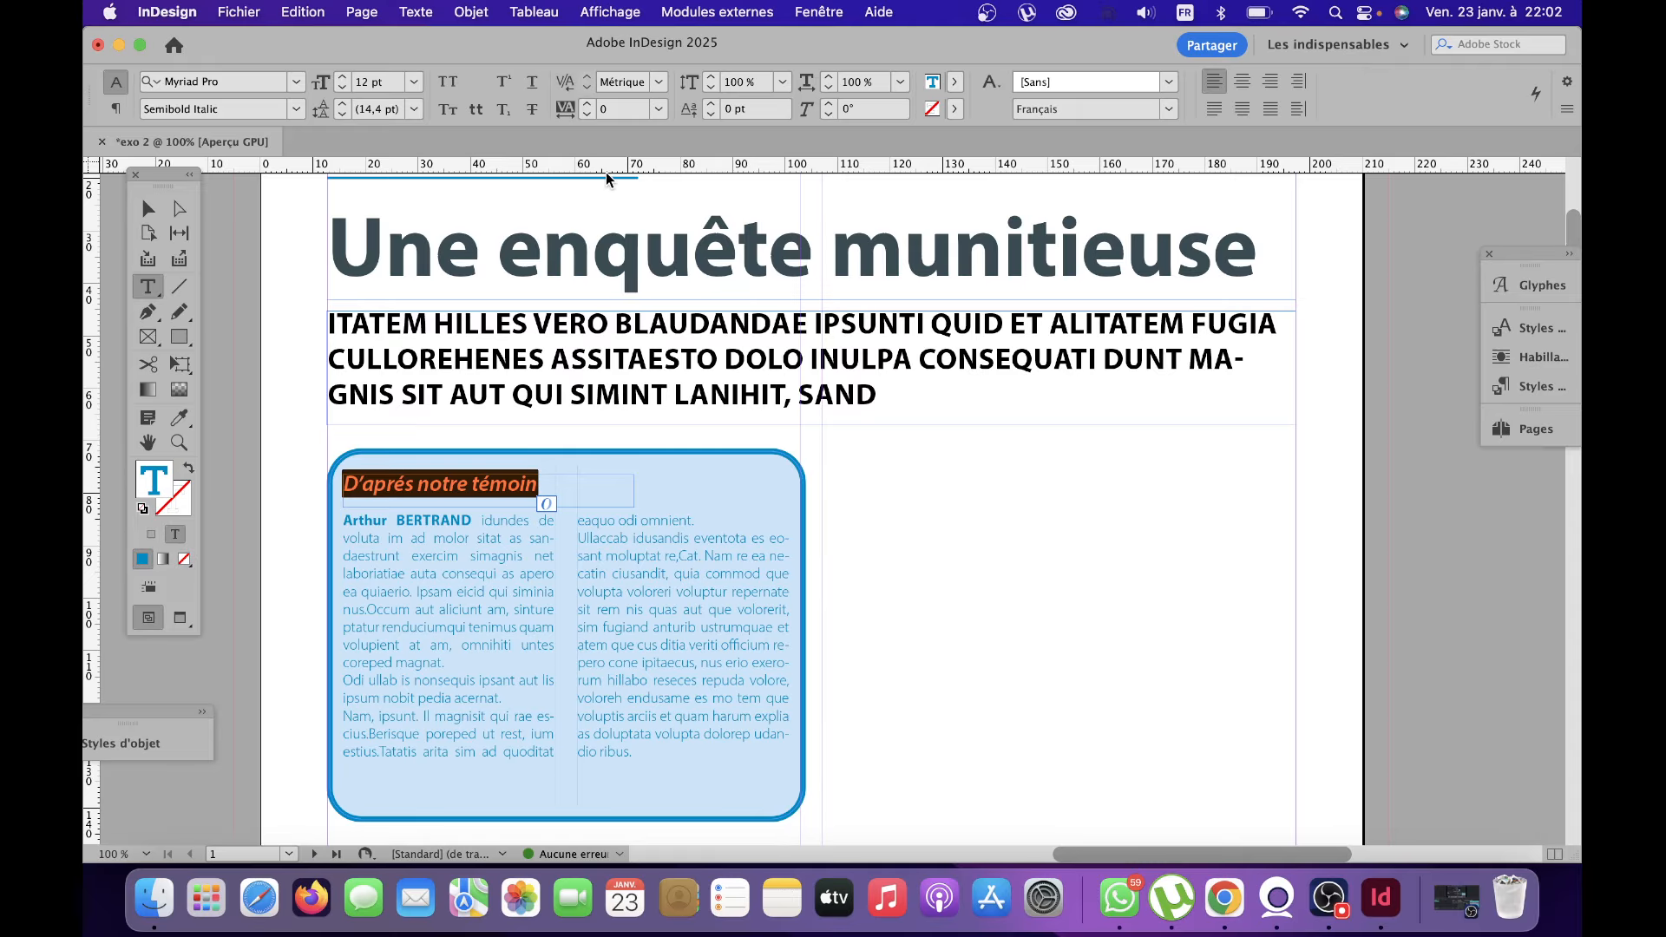
pyautogui.click(341, 77)
pyautogui.click(342, 76)
pyautogui.click(342, 77)
pyautogui.click(342, 76)
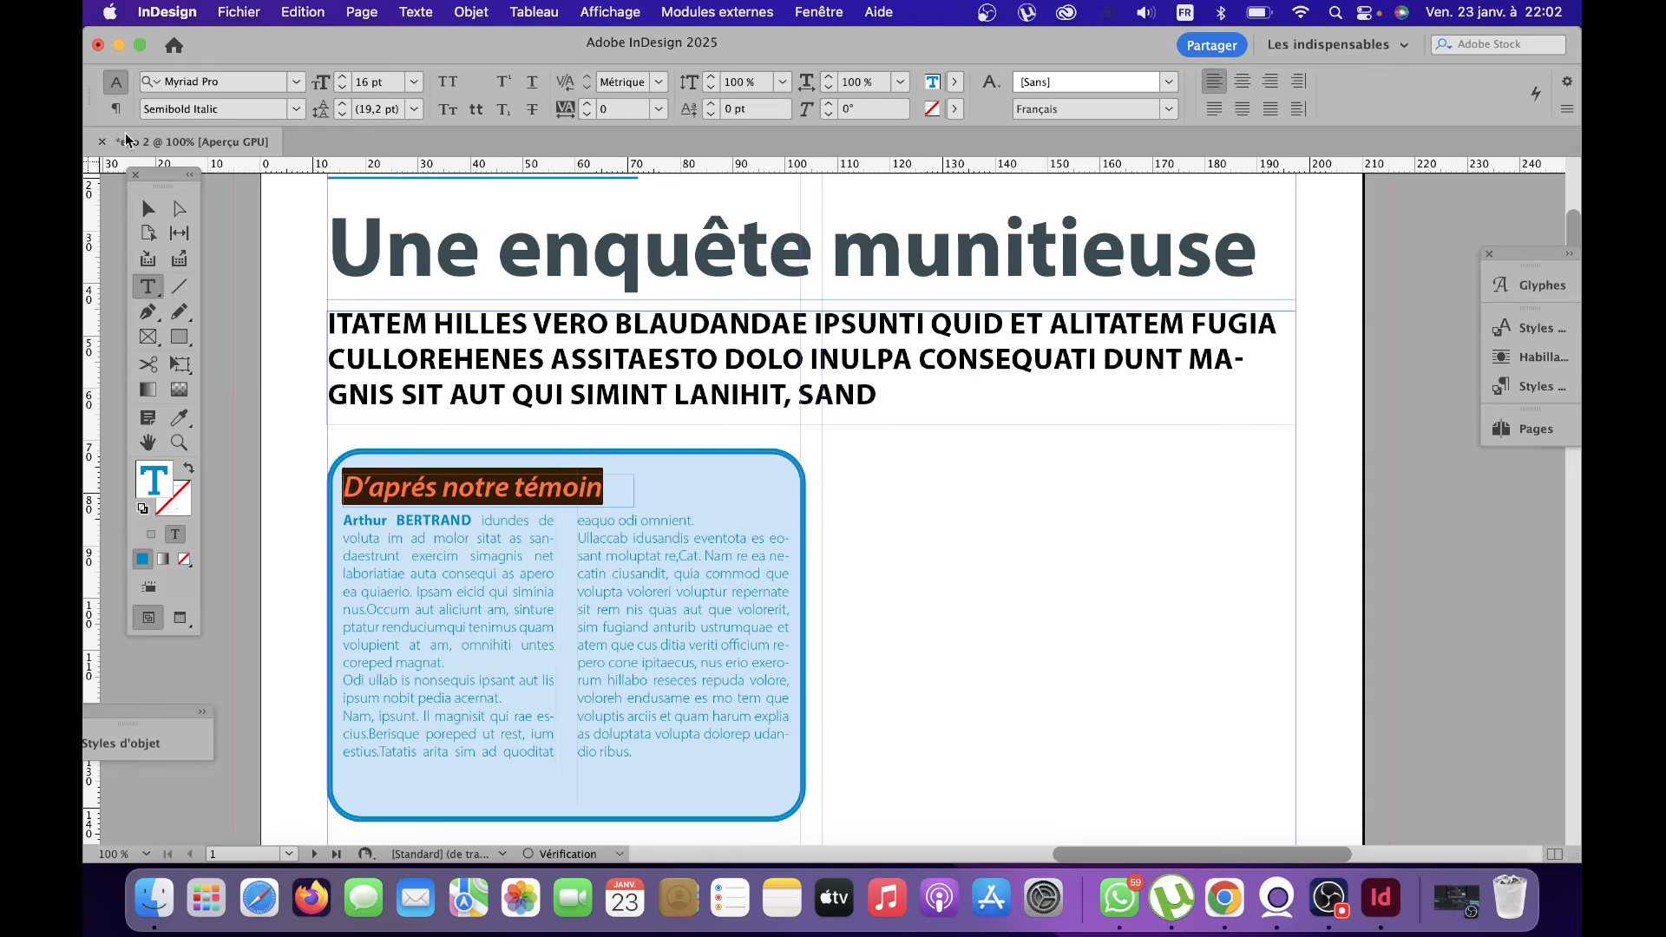
pyautogui.click(150, 210)
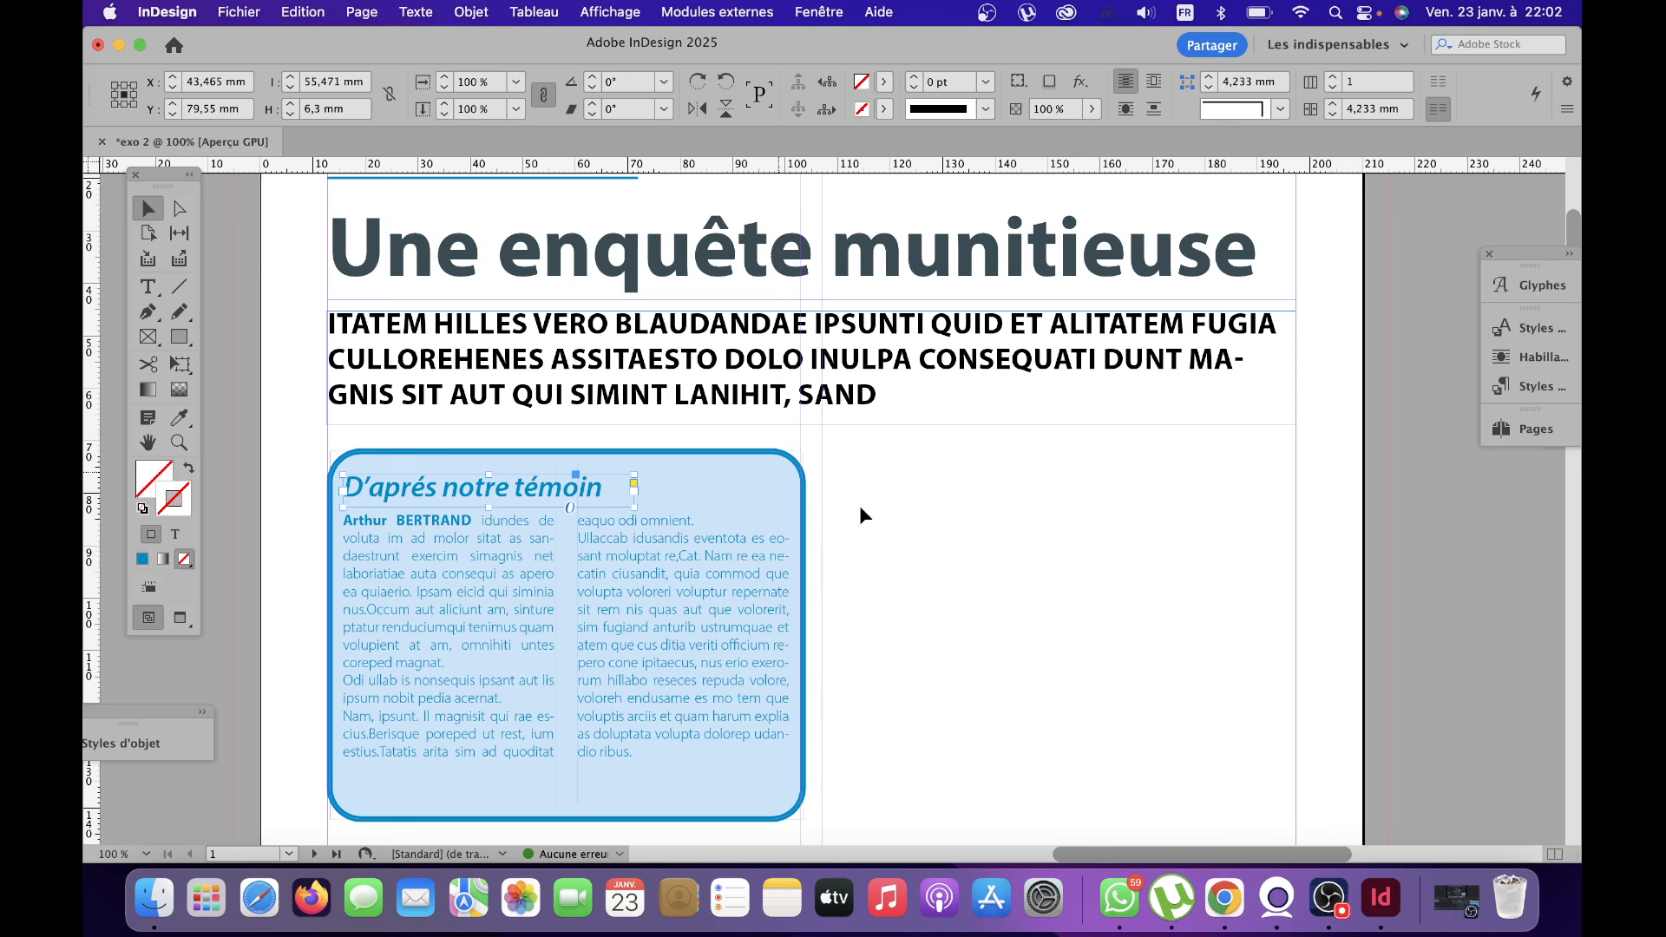
pyautogui.click(940, 594)
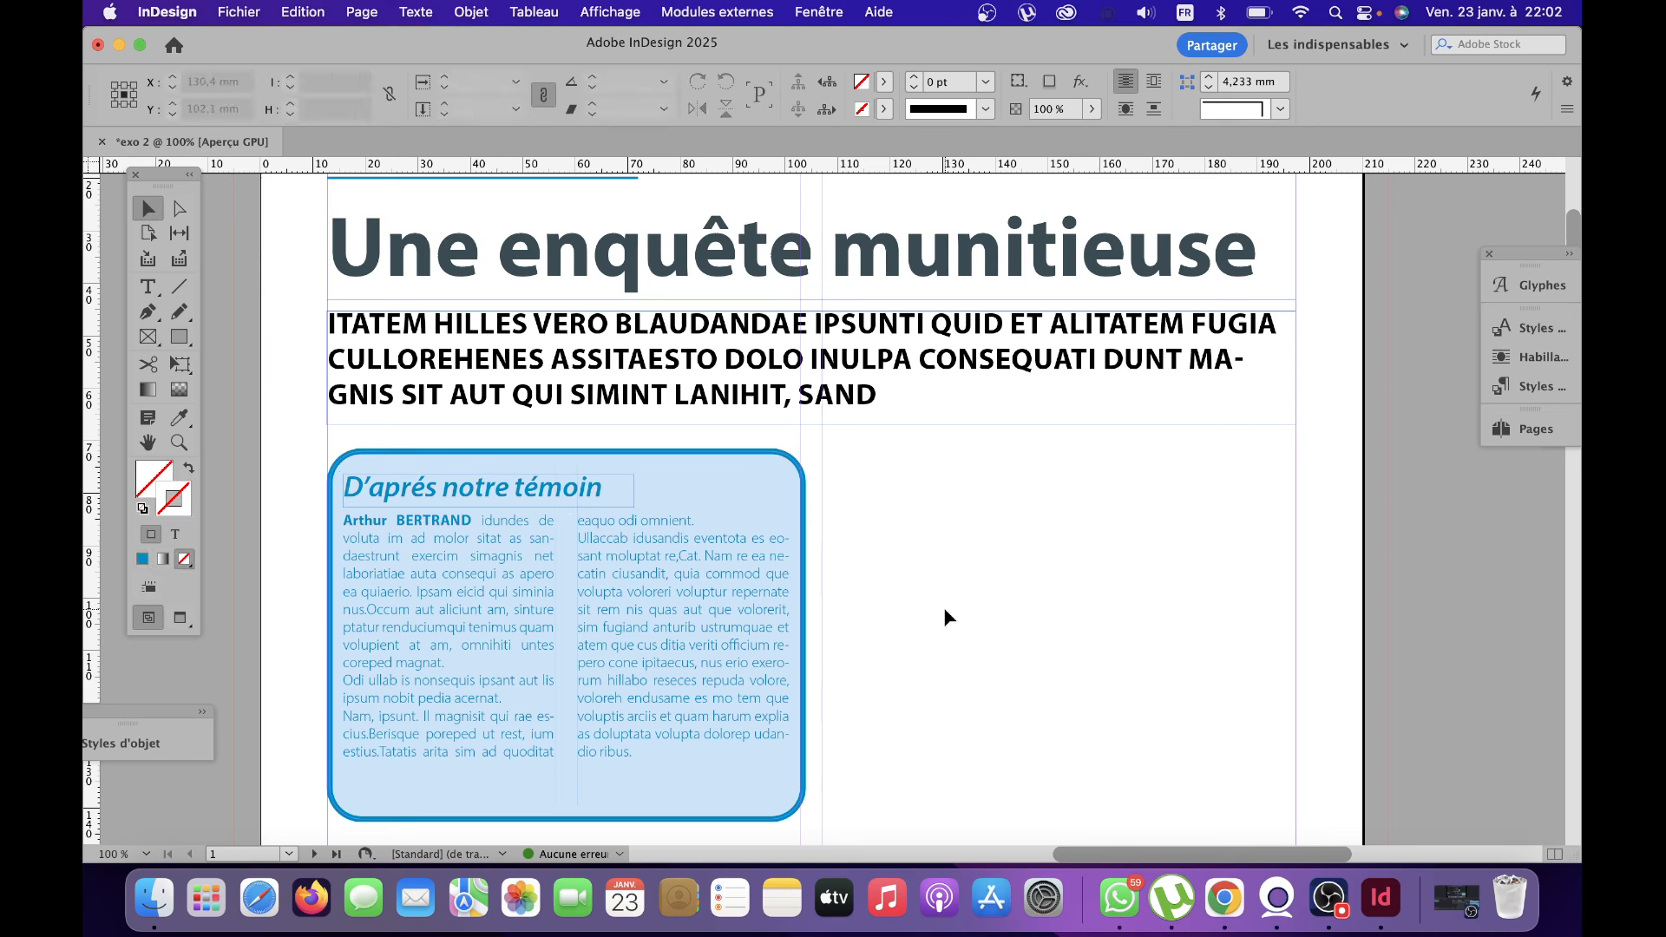
# Draw a rectangular image frame about 31 × 45 mm and position it overlapping the blue box's outer edge beside the second text column.
pyautogui.click(153, 344)
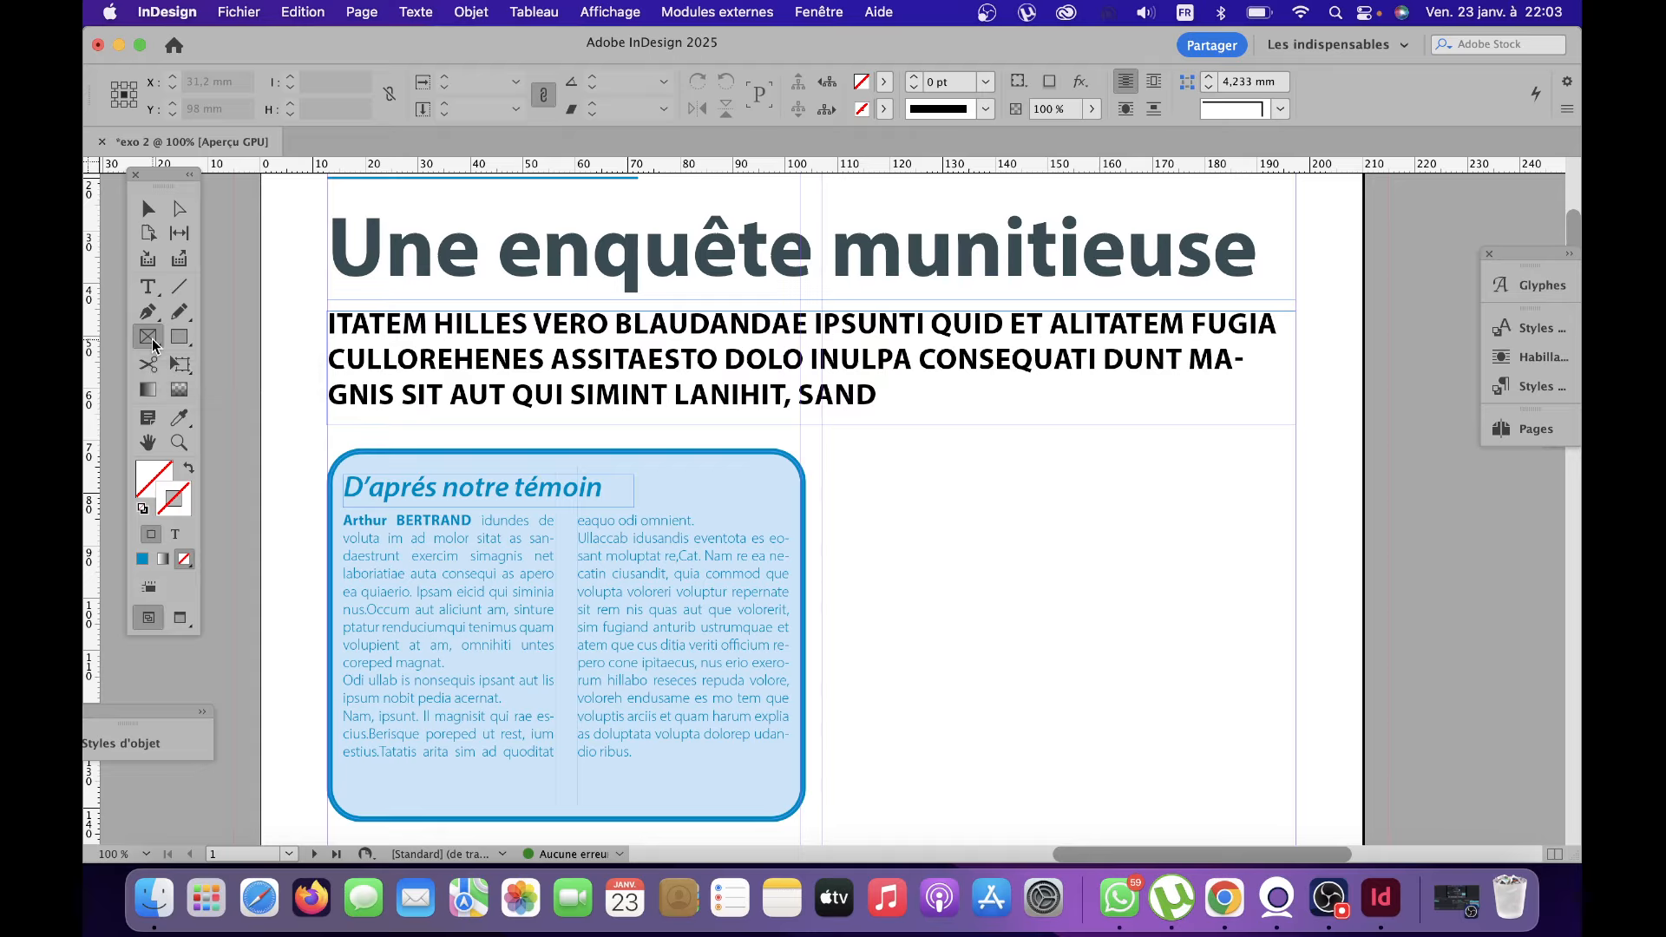
pyautogui.moveTo(769, 514); pyautogui.dragTo(932, 752)
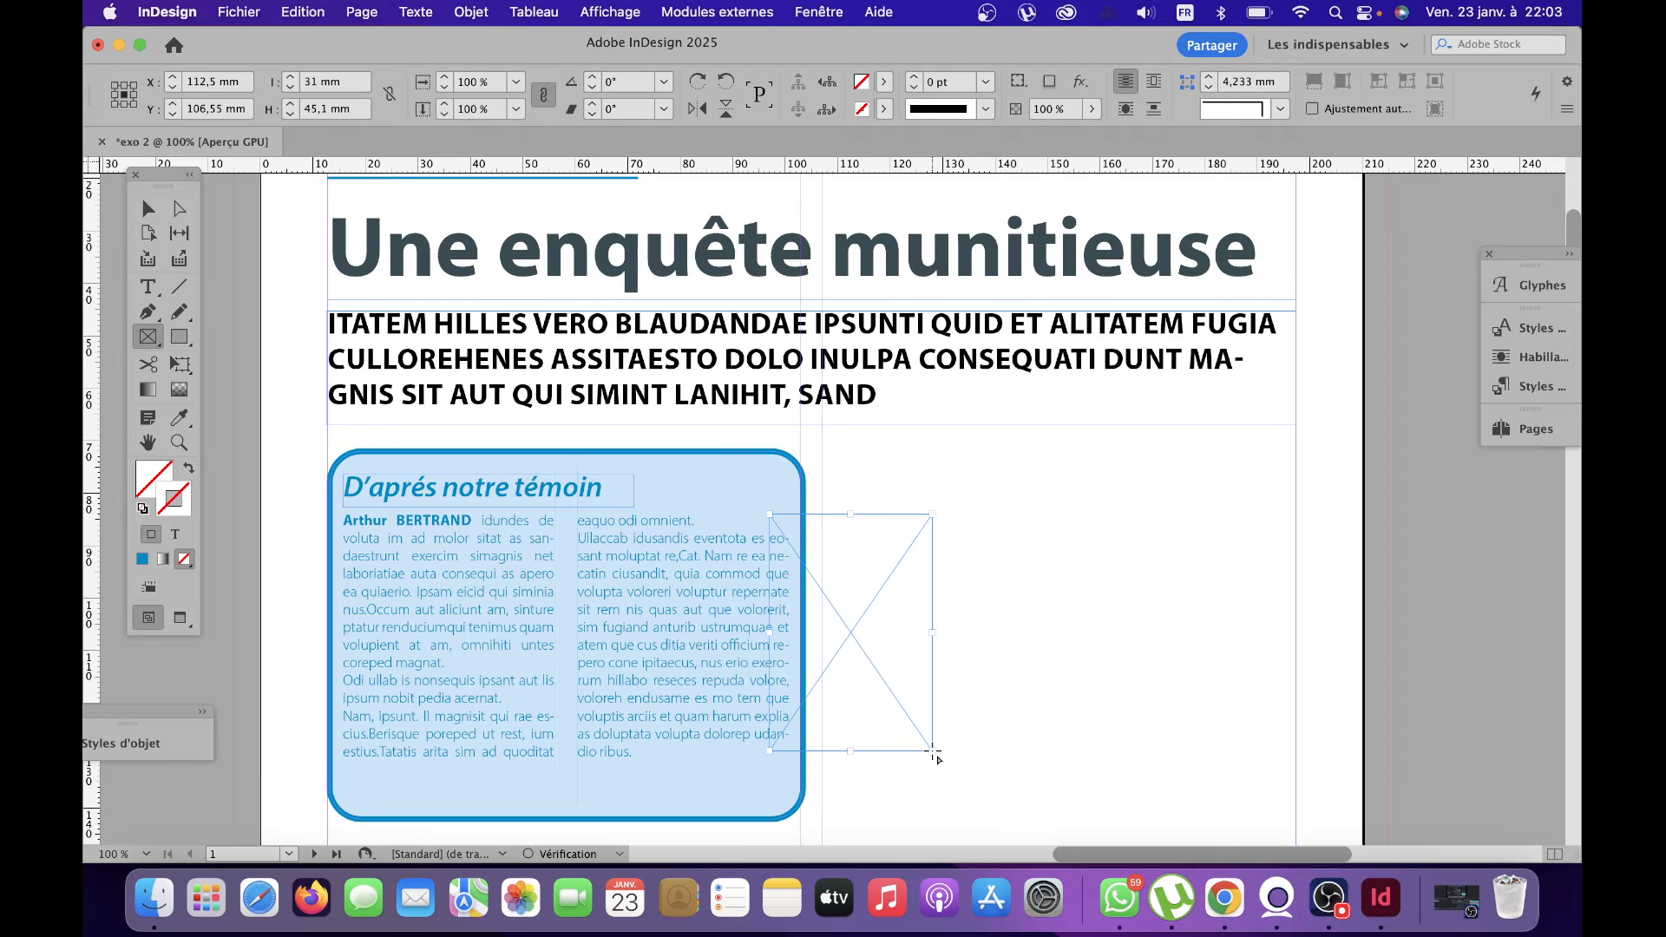
pyautogui.click(149, 209)
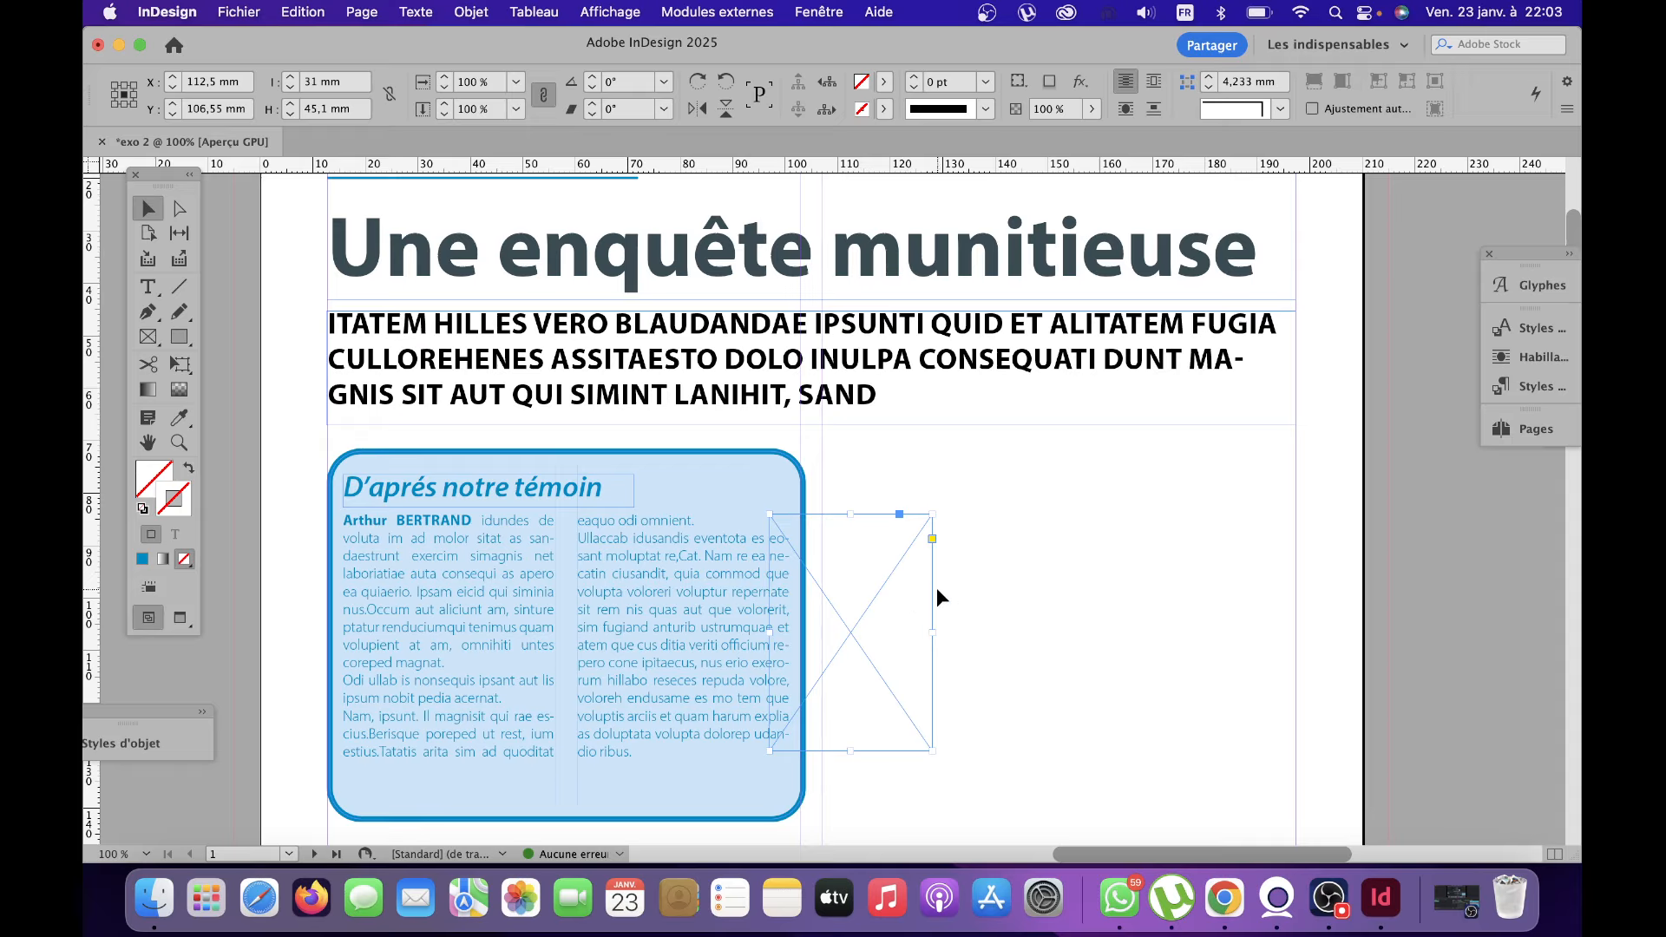
pyautogui.moveTo(878, 586); pyautogui.dragTo(867, 592)
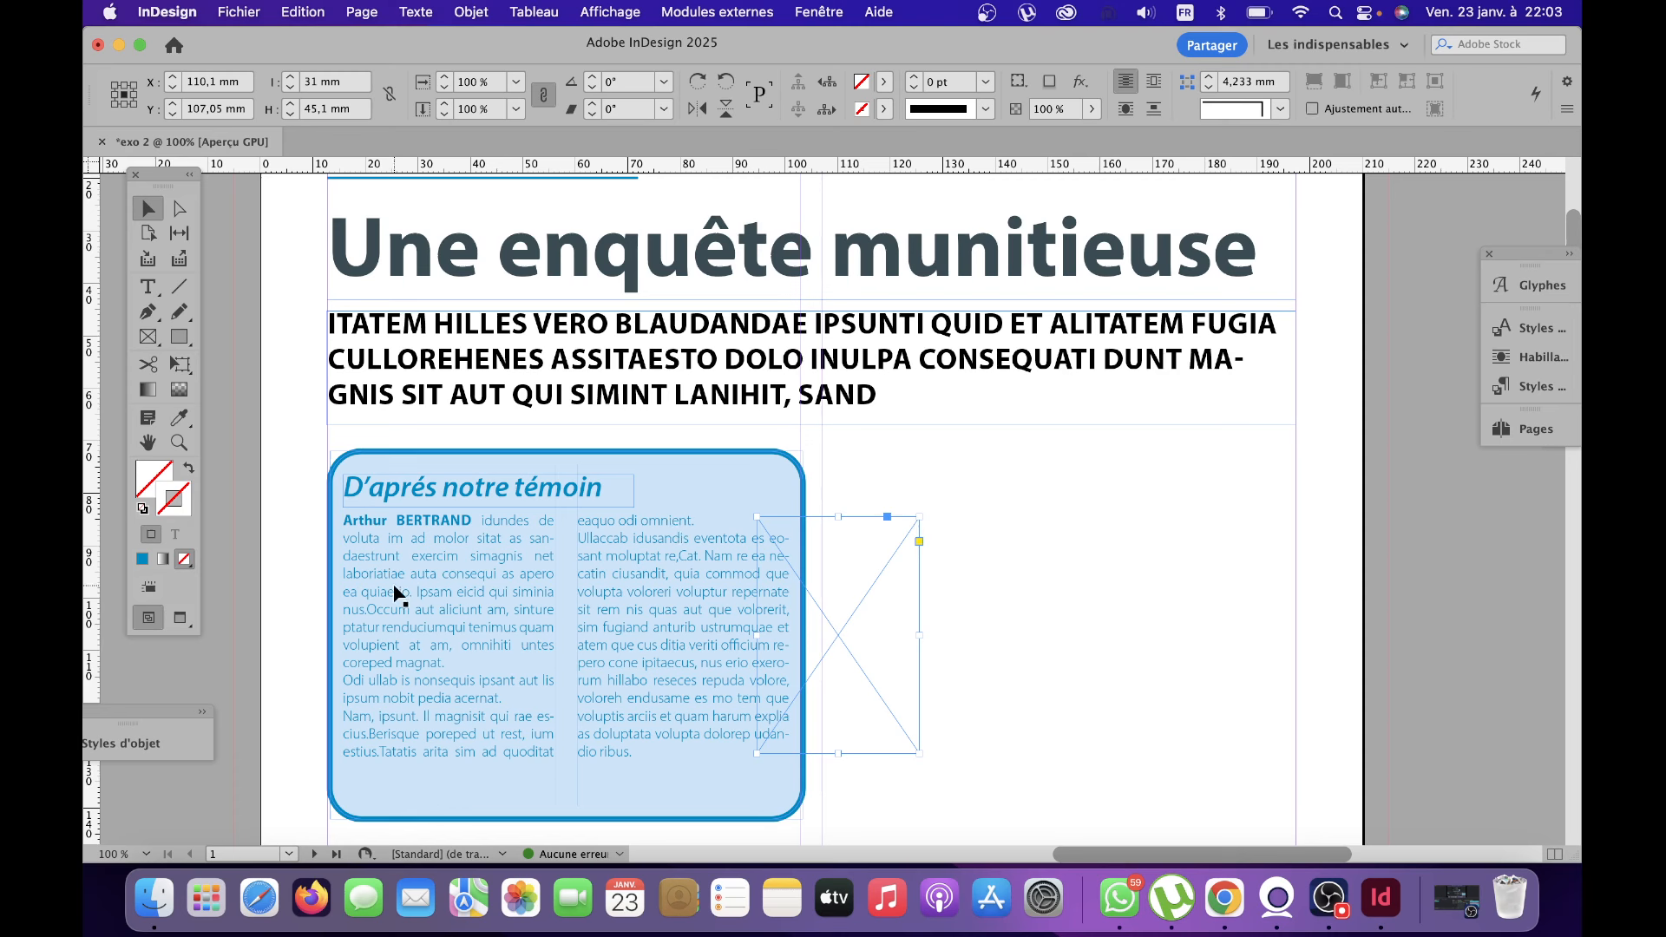
# Copy the blue witness box's fill, 3 pt stroke and 6 mm rounded corners onto the image frame with the Eyedropper.
pyautogui.click(180, 419)
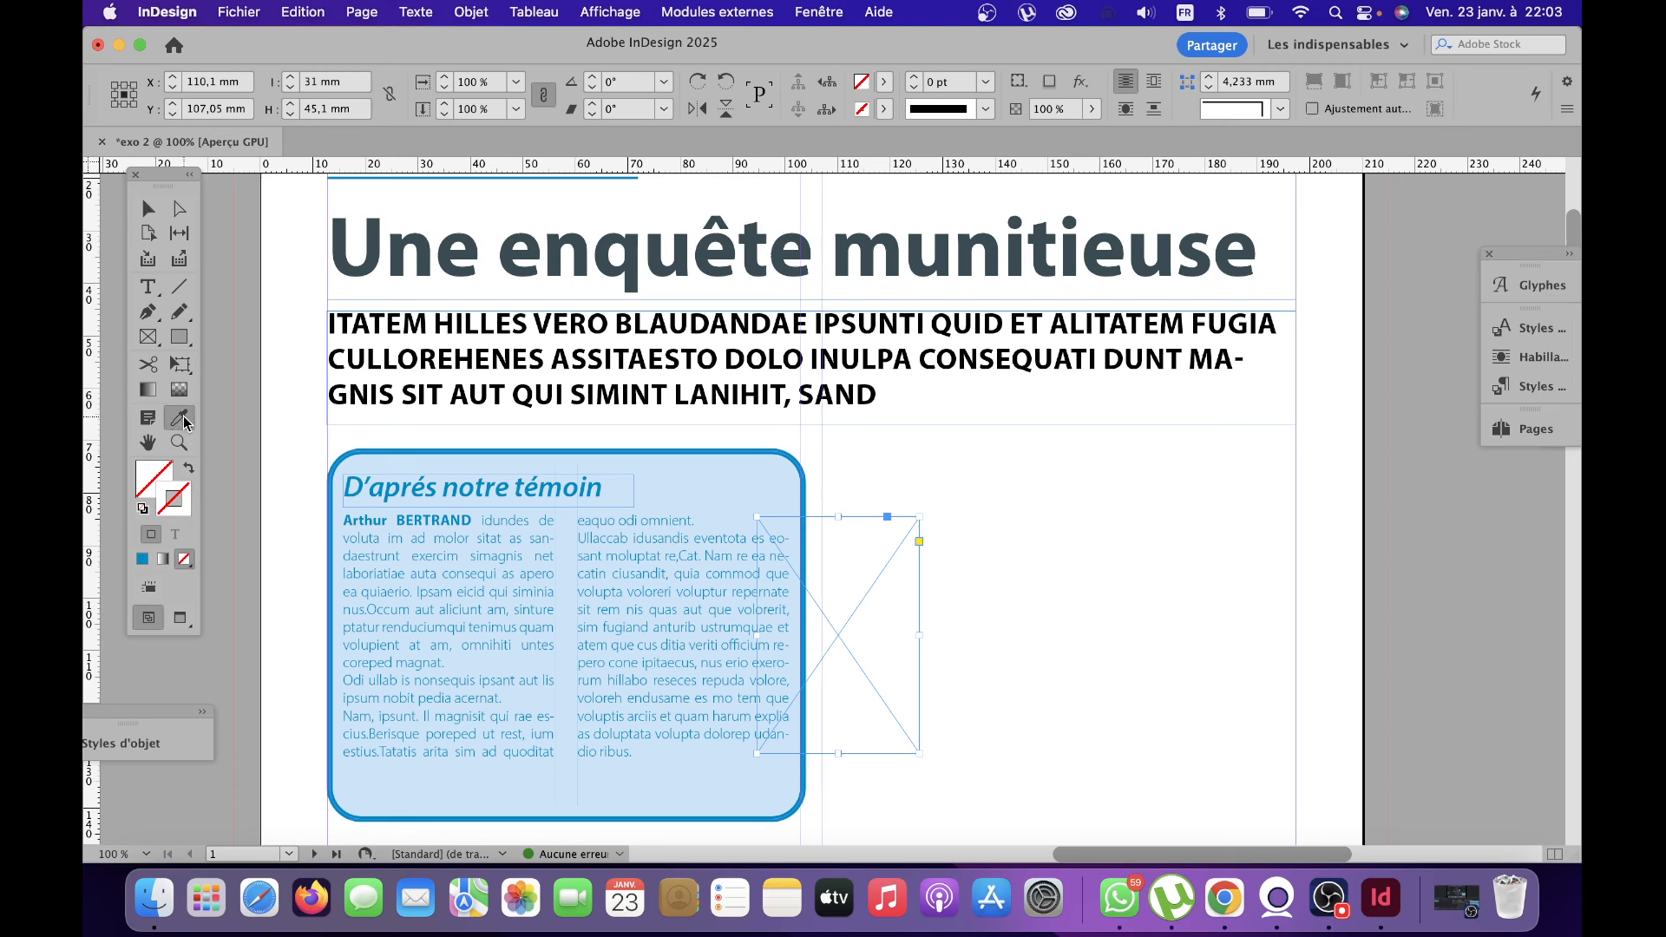
pyautogui.click(754, 452)
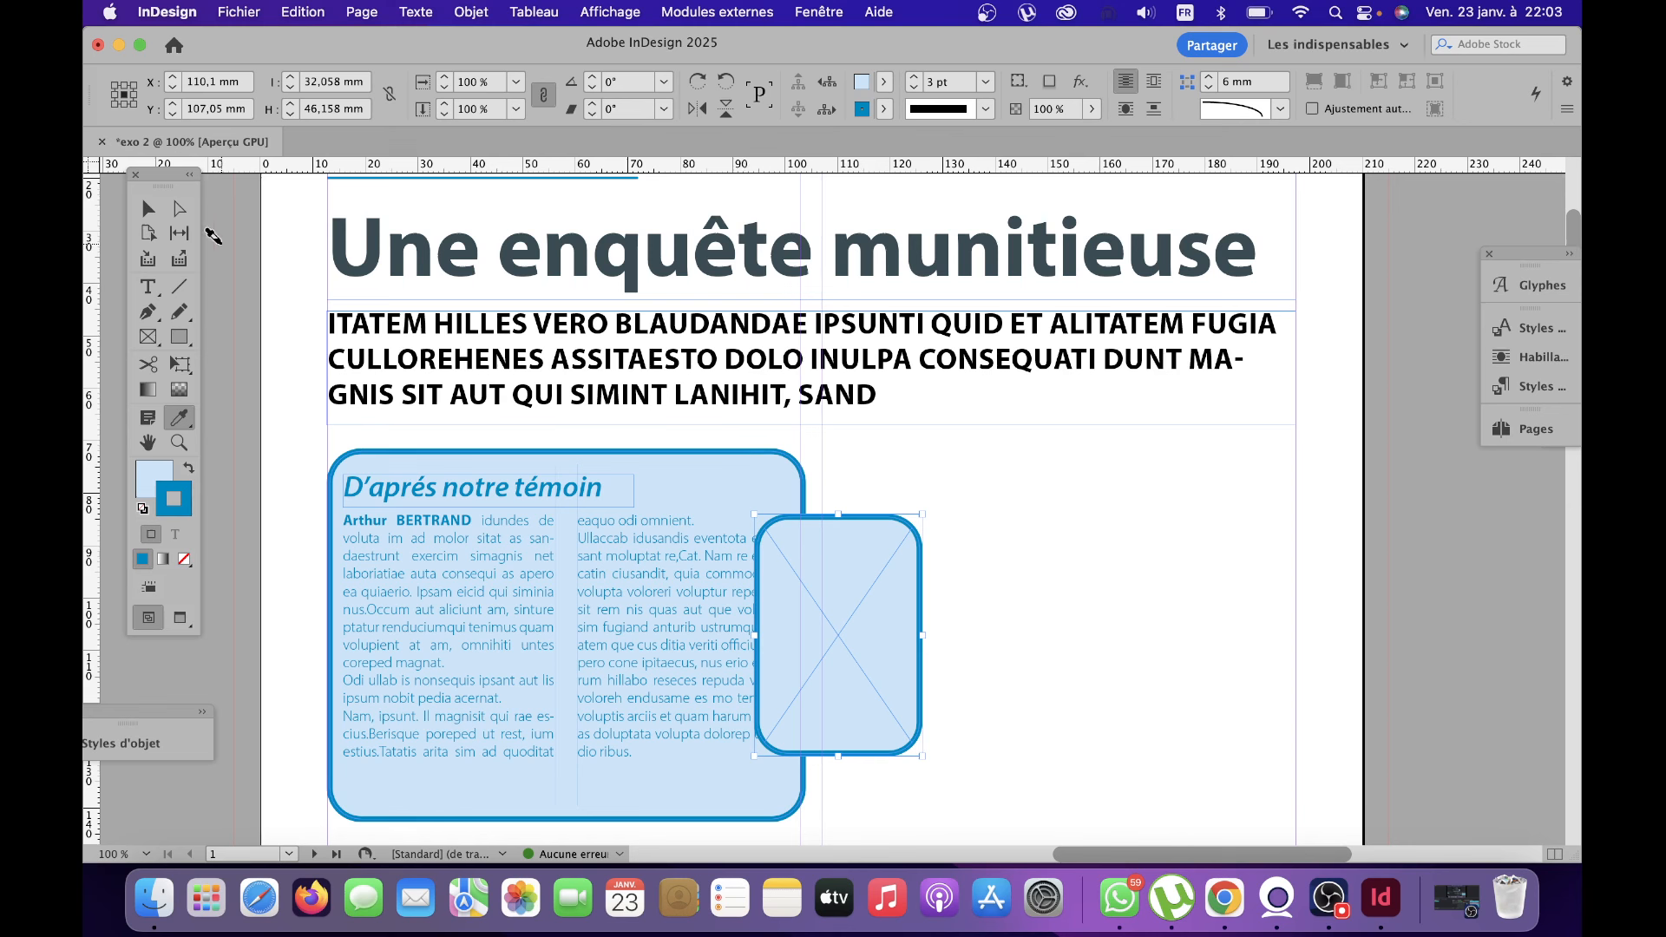
pyautogui.click(149, 211)
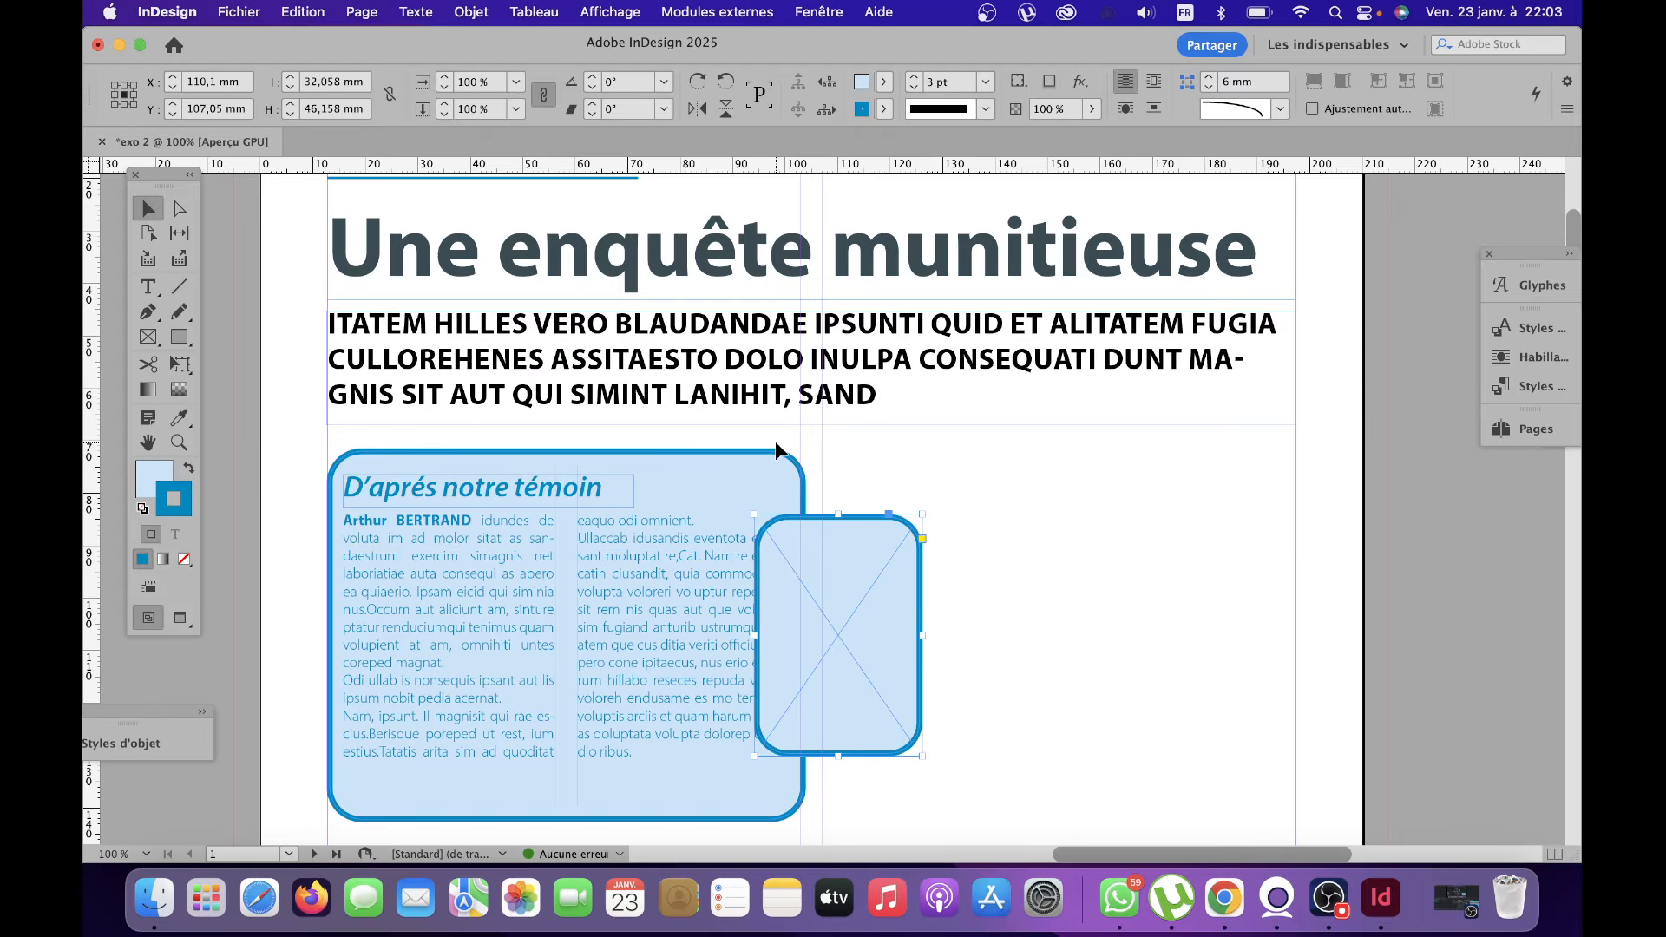
# Place AA049214.jpg in the rounded image frame and fill the frame proportionally.
pyautogui.click(241, 14)
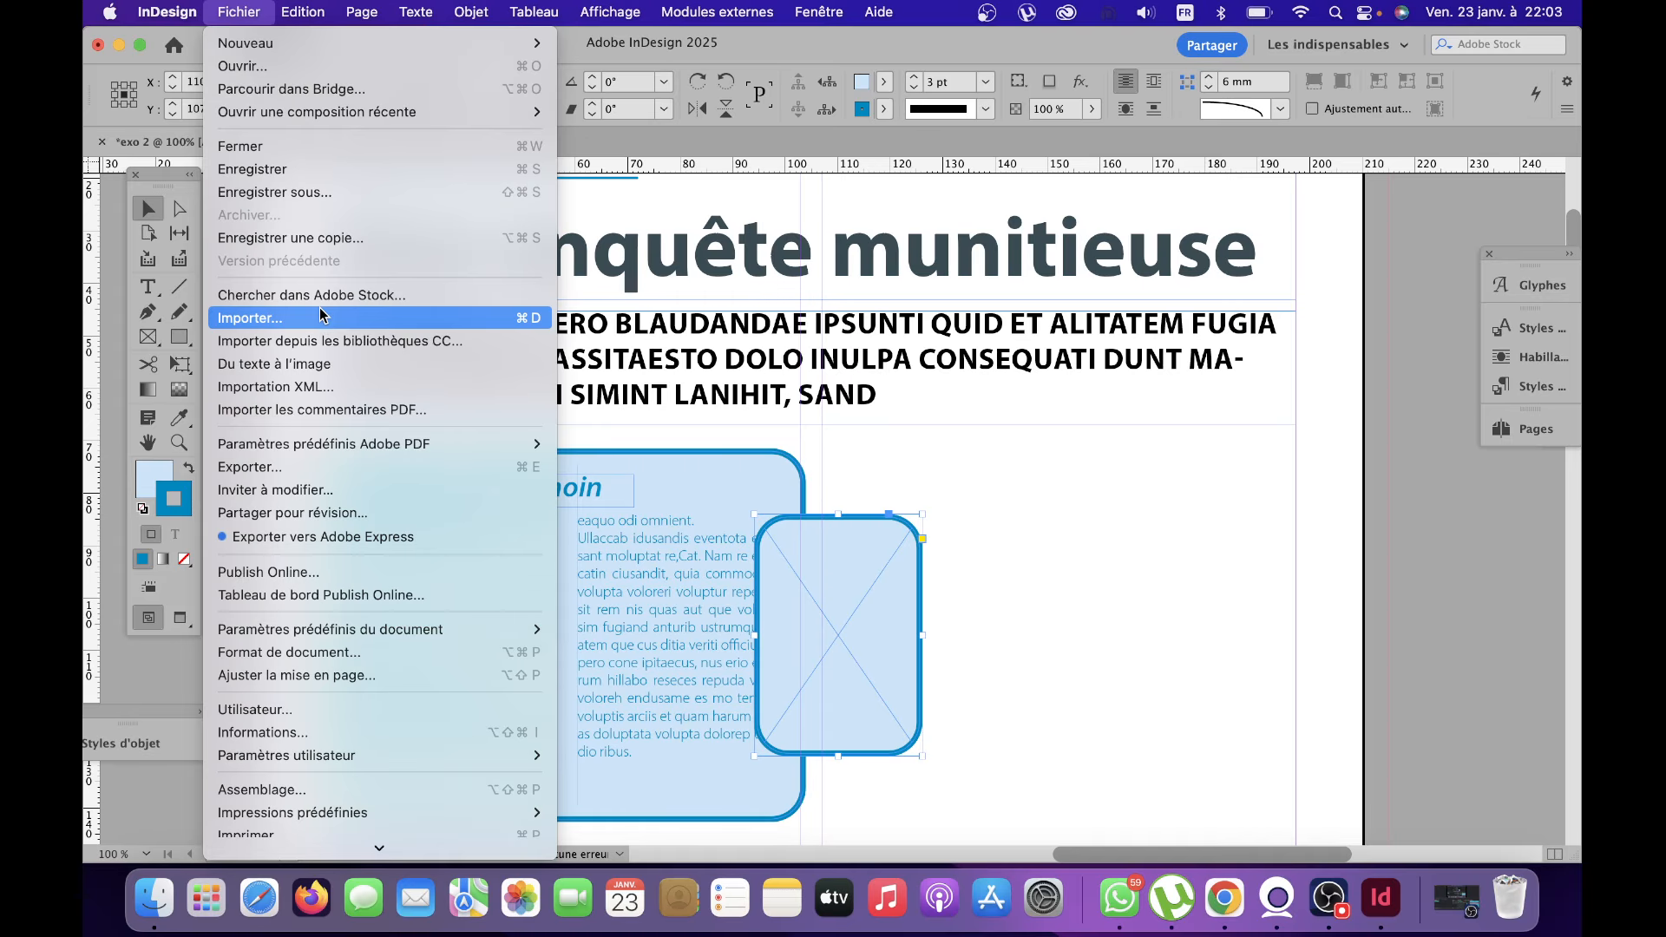
pyautogui.click(320, 315)
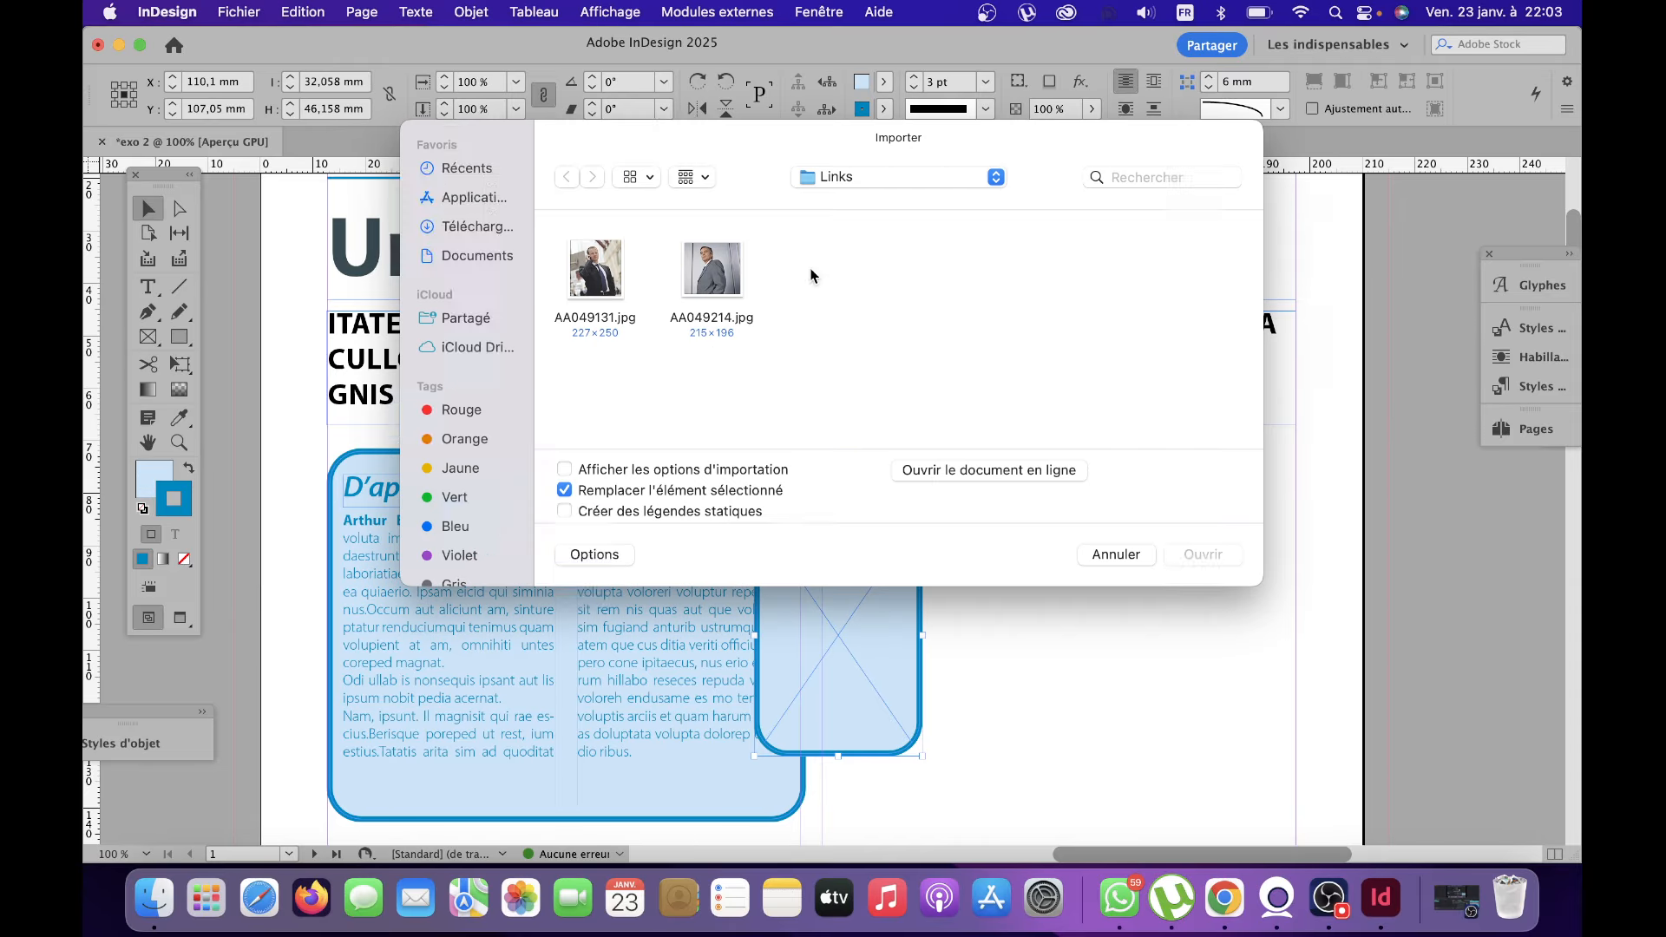
pyautogui.click(710, 268)
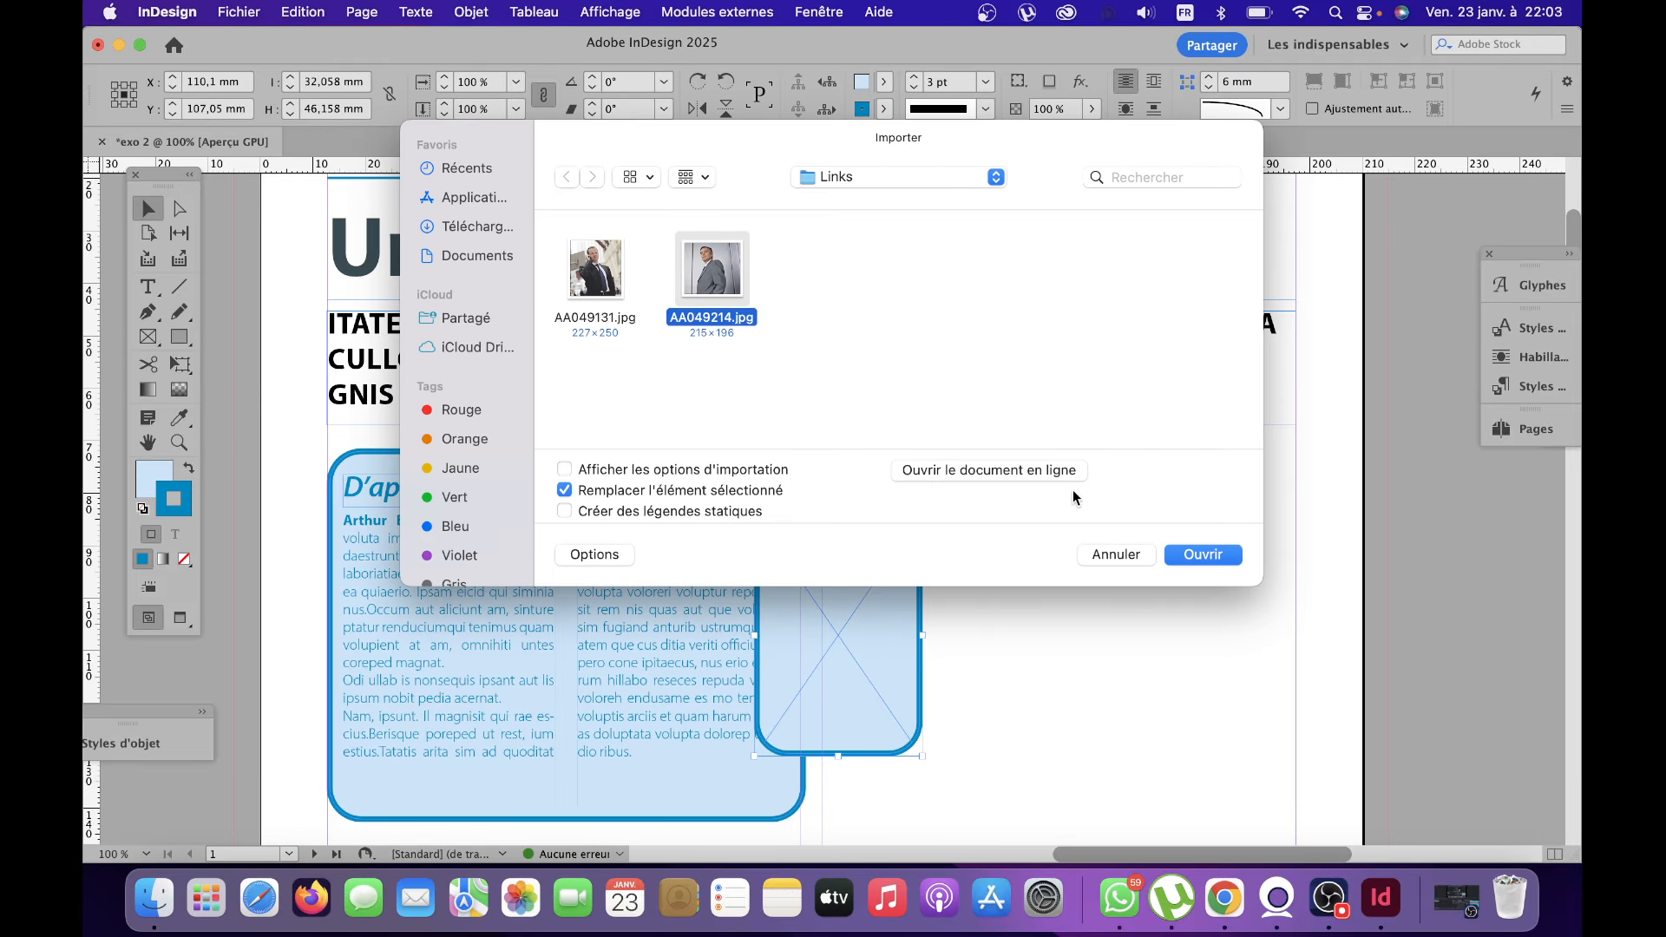
pyautogui.click(1203, 556)
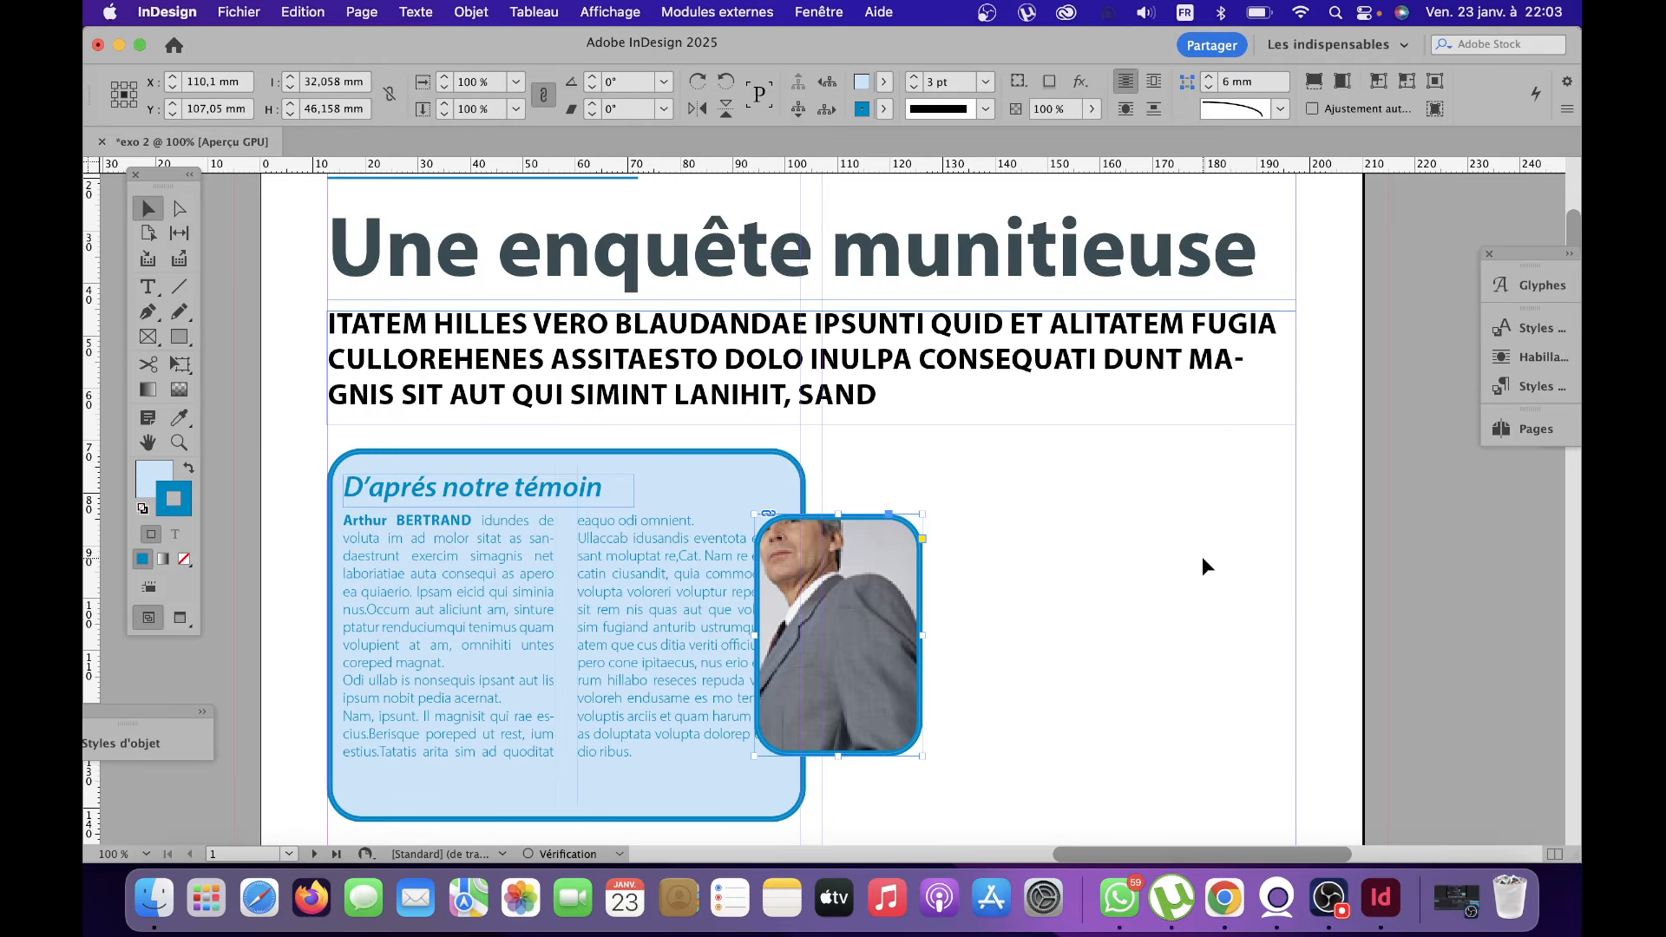
pyautogui.rightClick(872, 655)
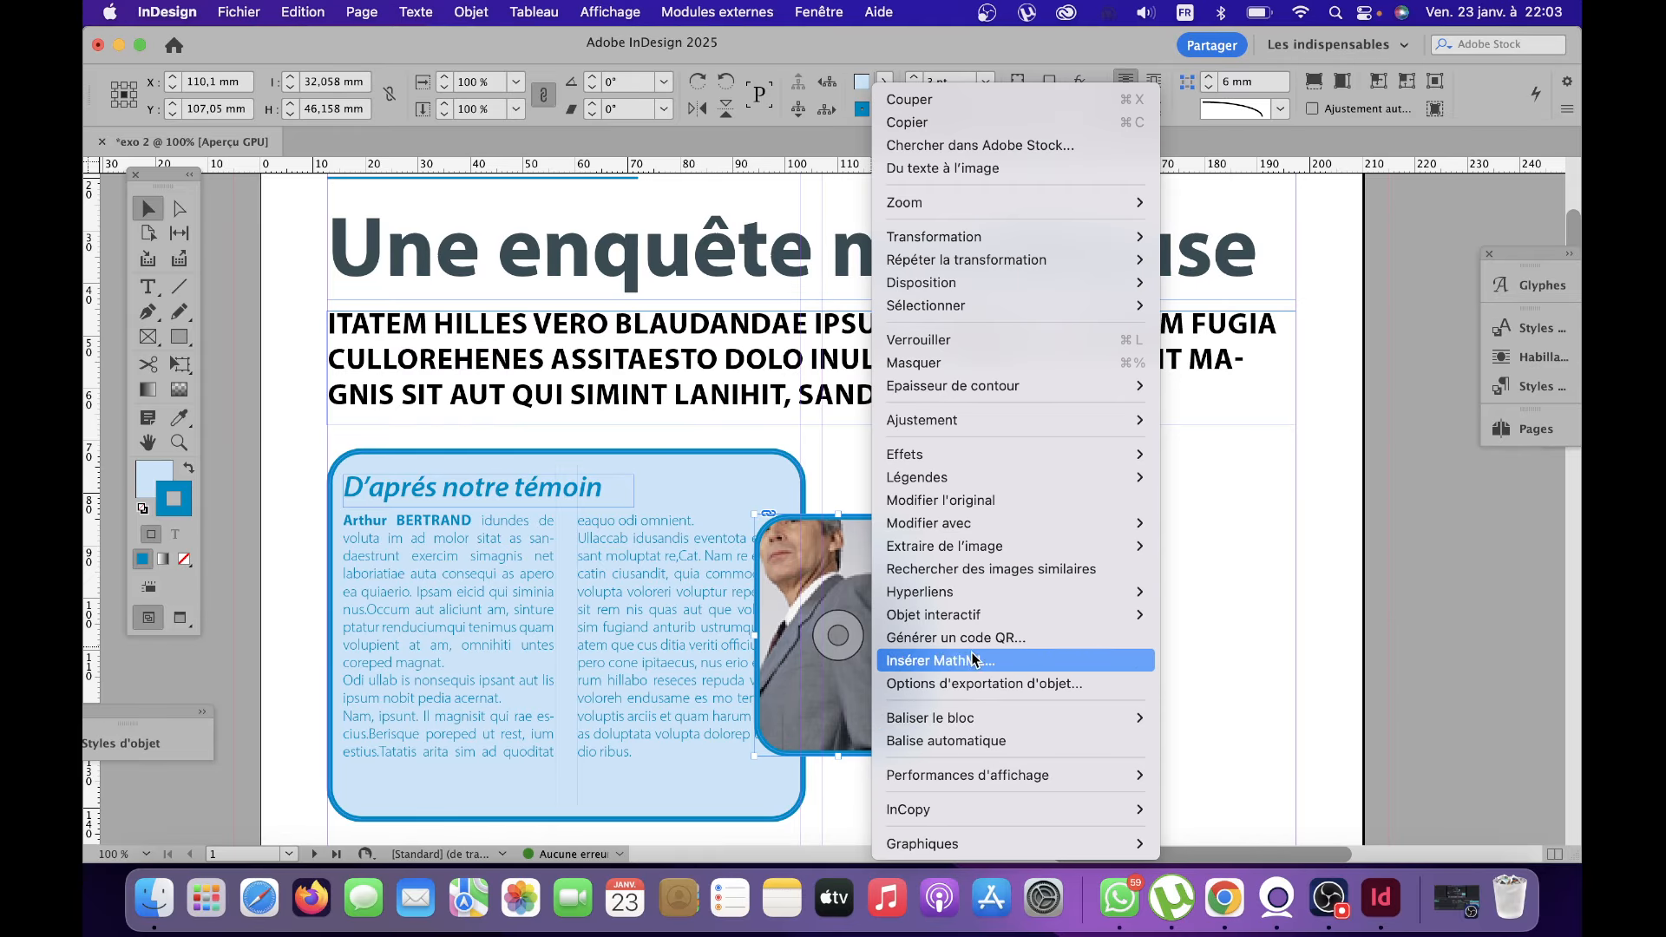
pyautogui.moveTo(980, 422)
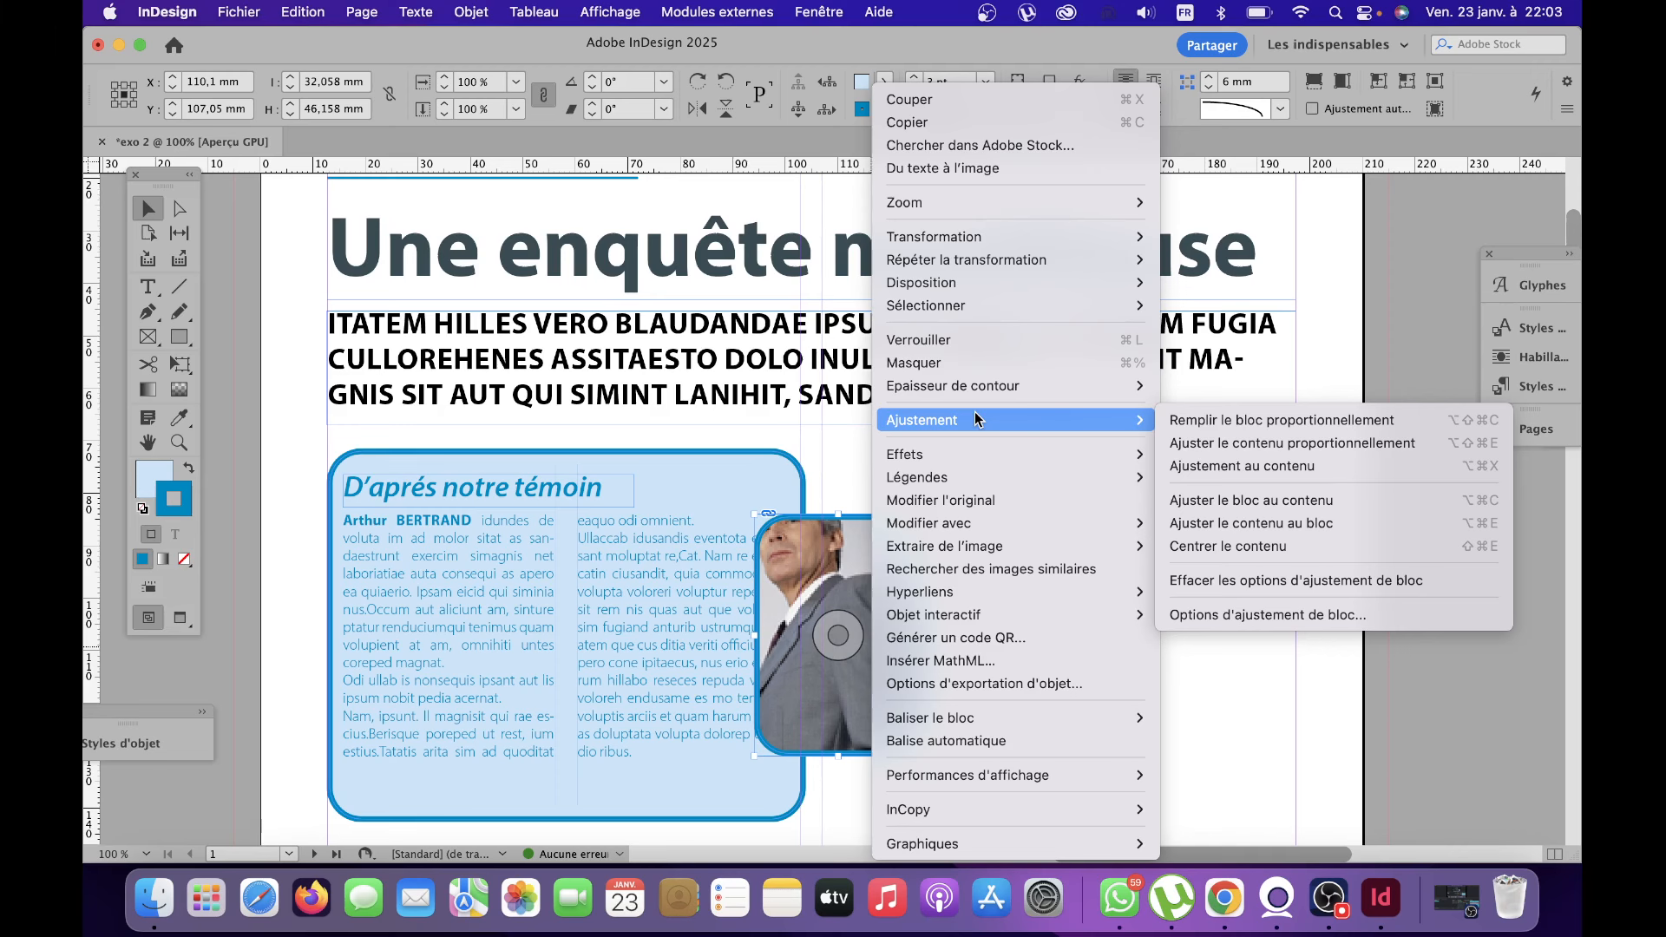
pyautogui.click(1284, 422)
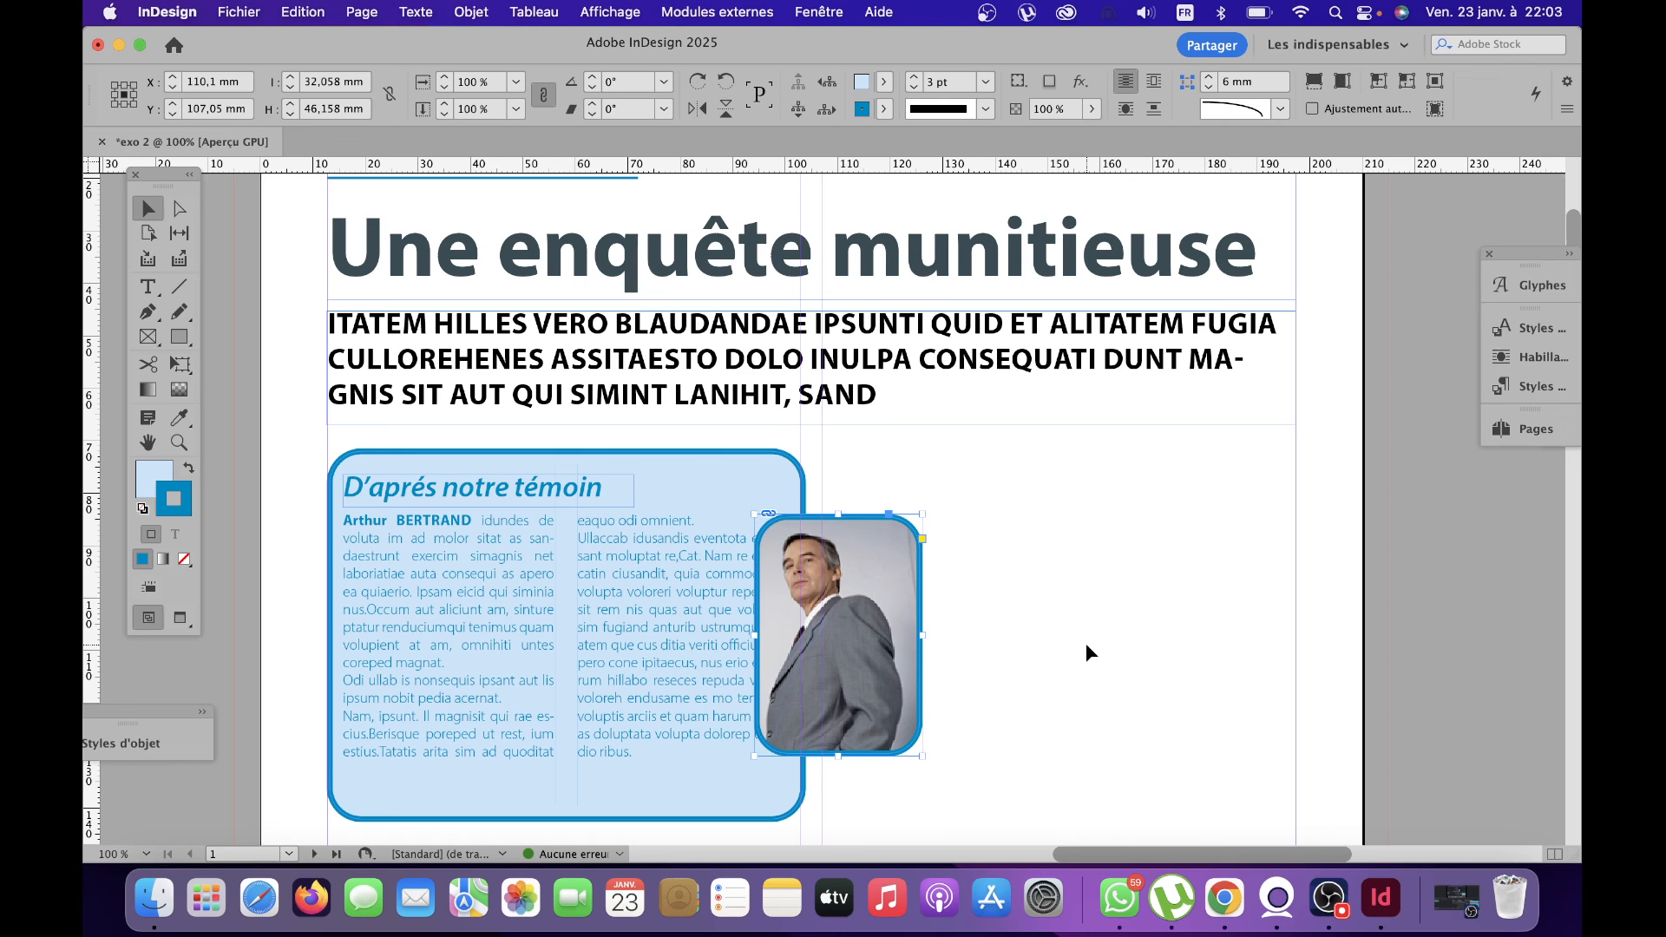
# Nudge the photo frame outward to X 111,35 mm and send it to the back, behind the blue box.
pyautogui.press('Right')
pyautogui.press('Right')
pyautogui.press('Right')
pyautogui.press('Right')
pyautogui.press('Right')
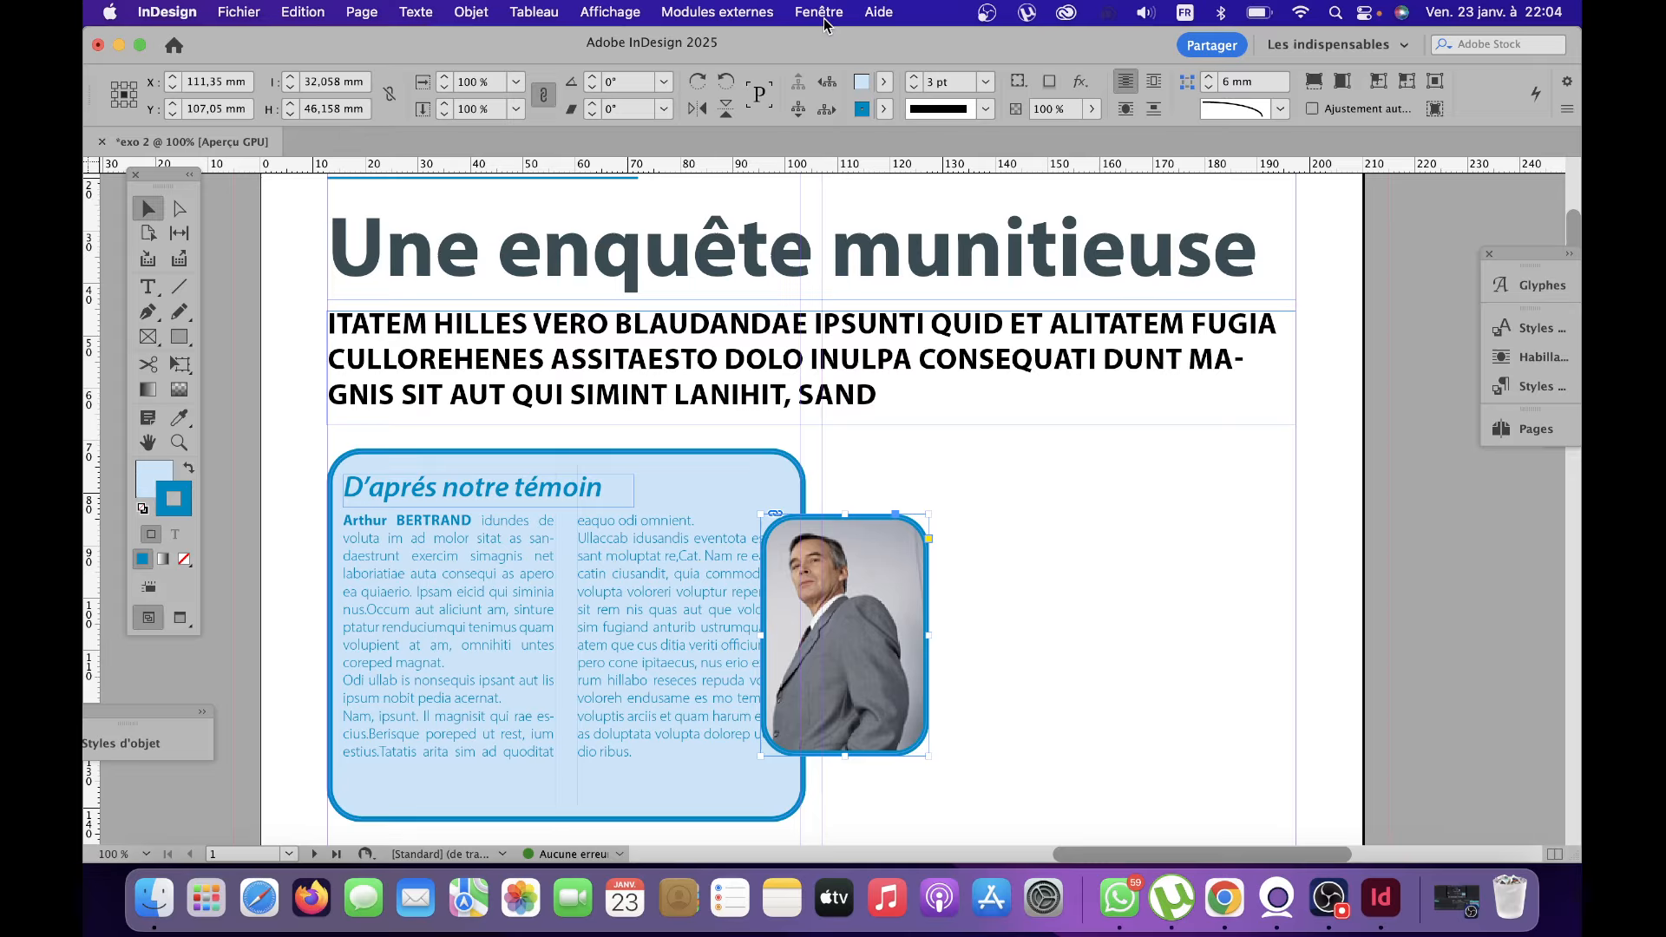
pyautogui.click(458, 13)
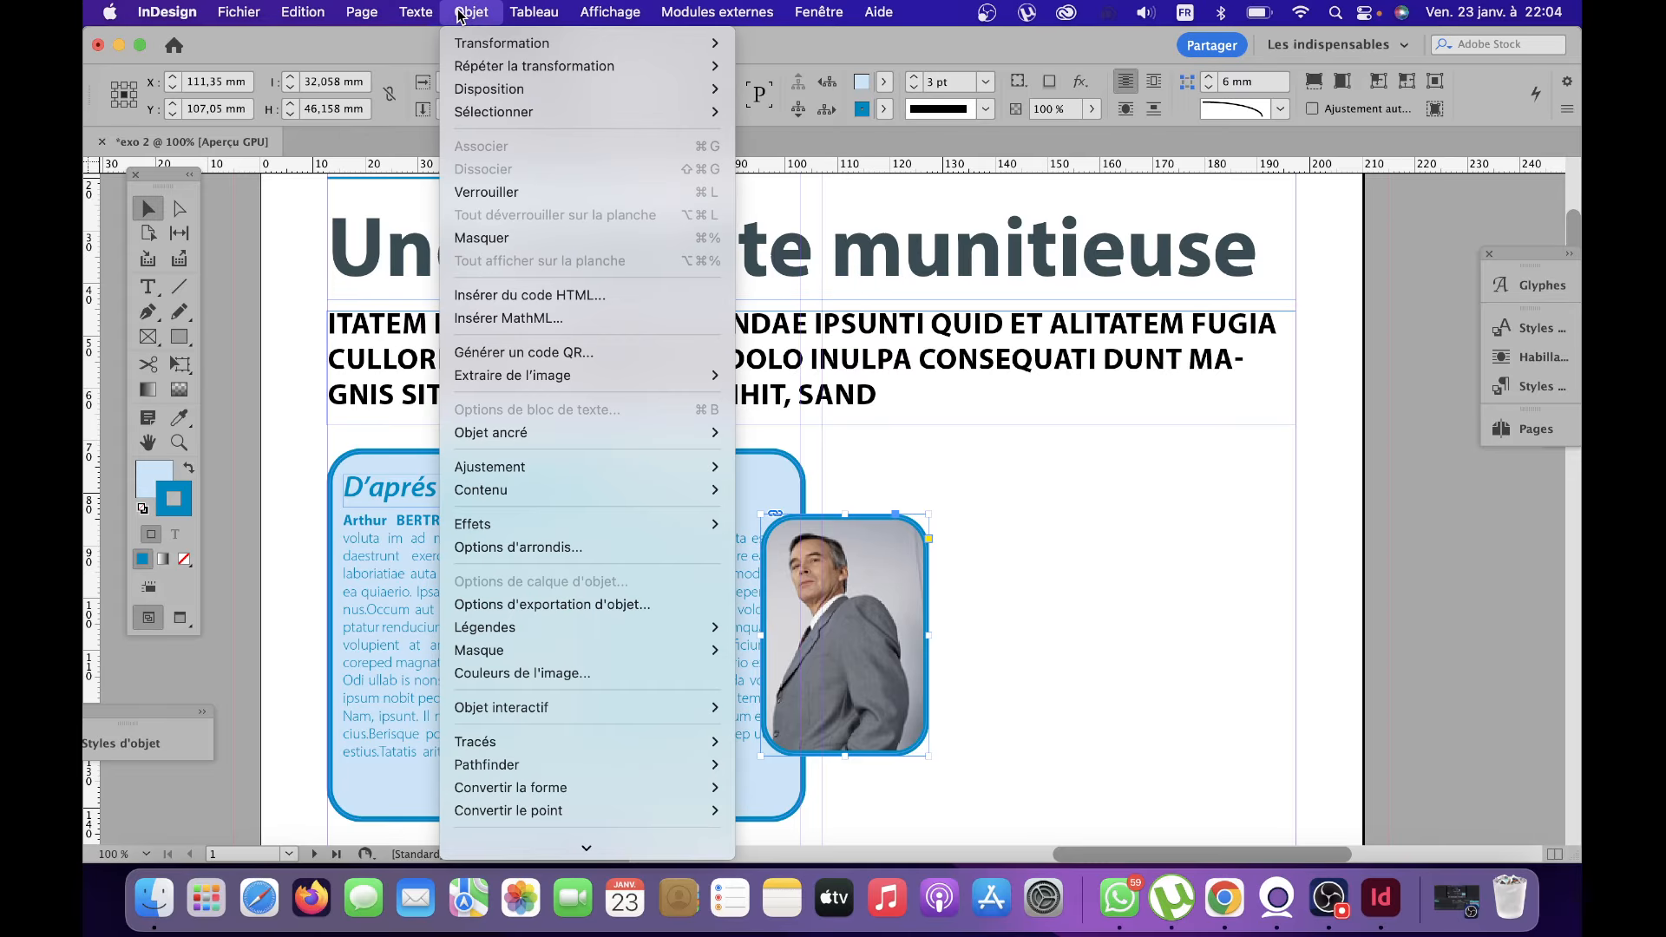
pyautogui.moveTo(568, 98)
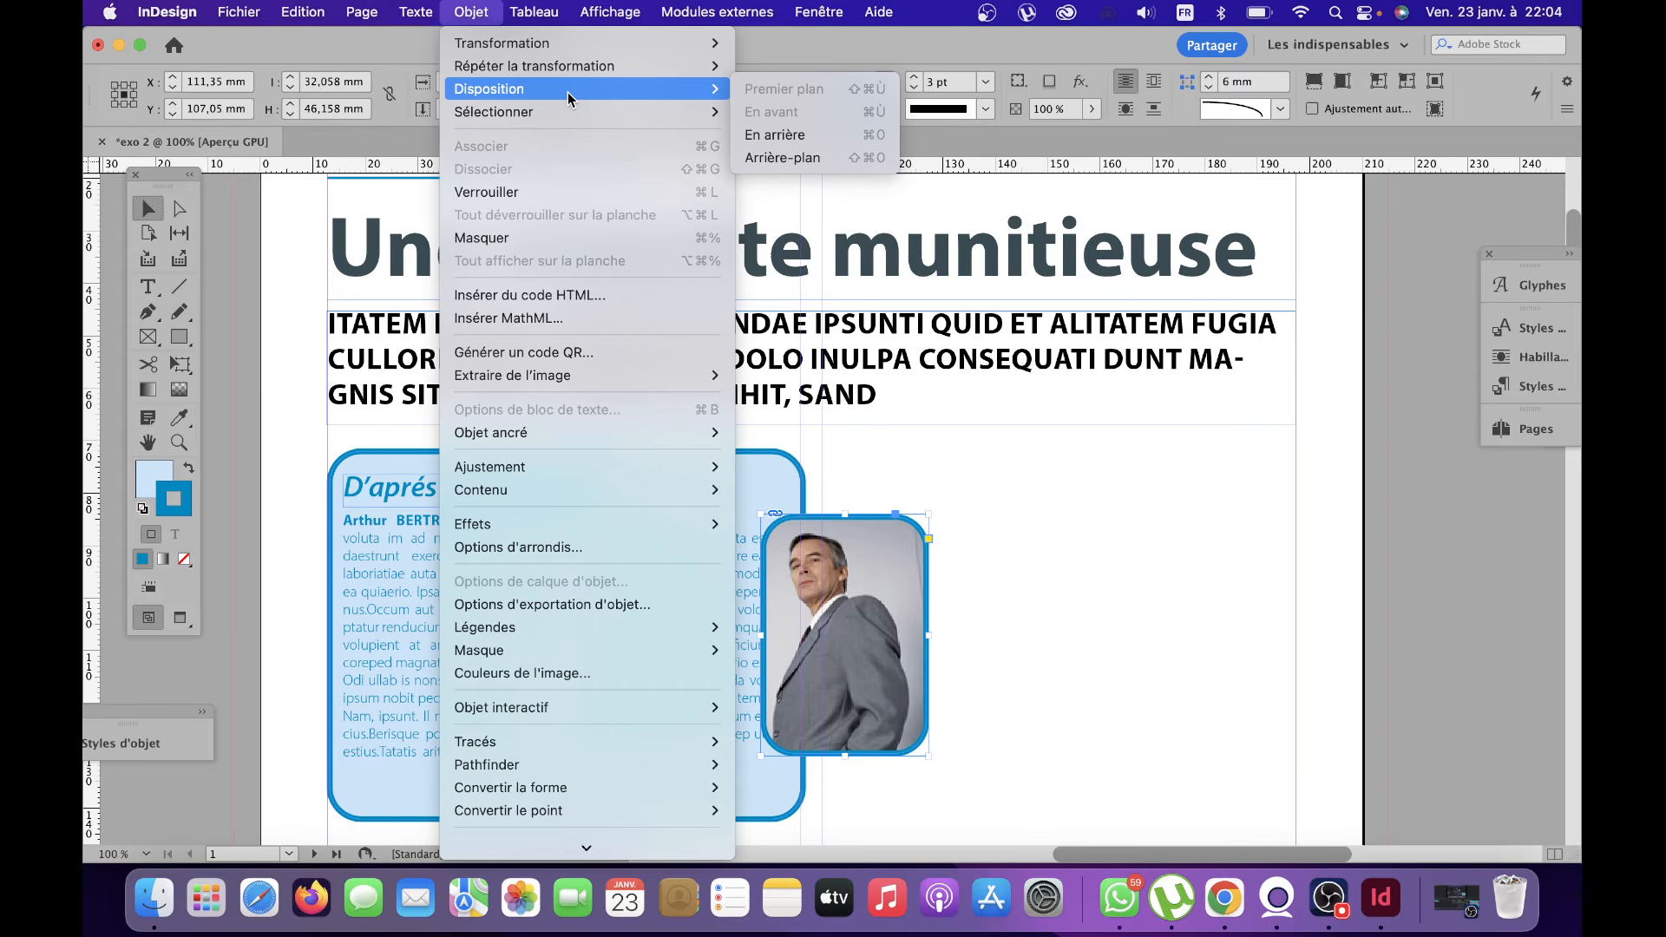
pyautogui.click(835, 158)
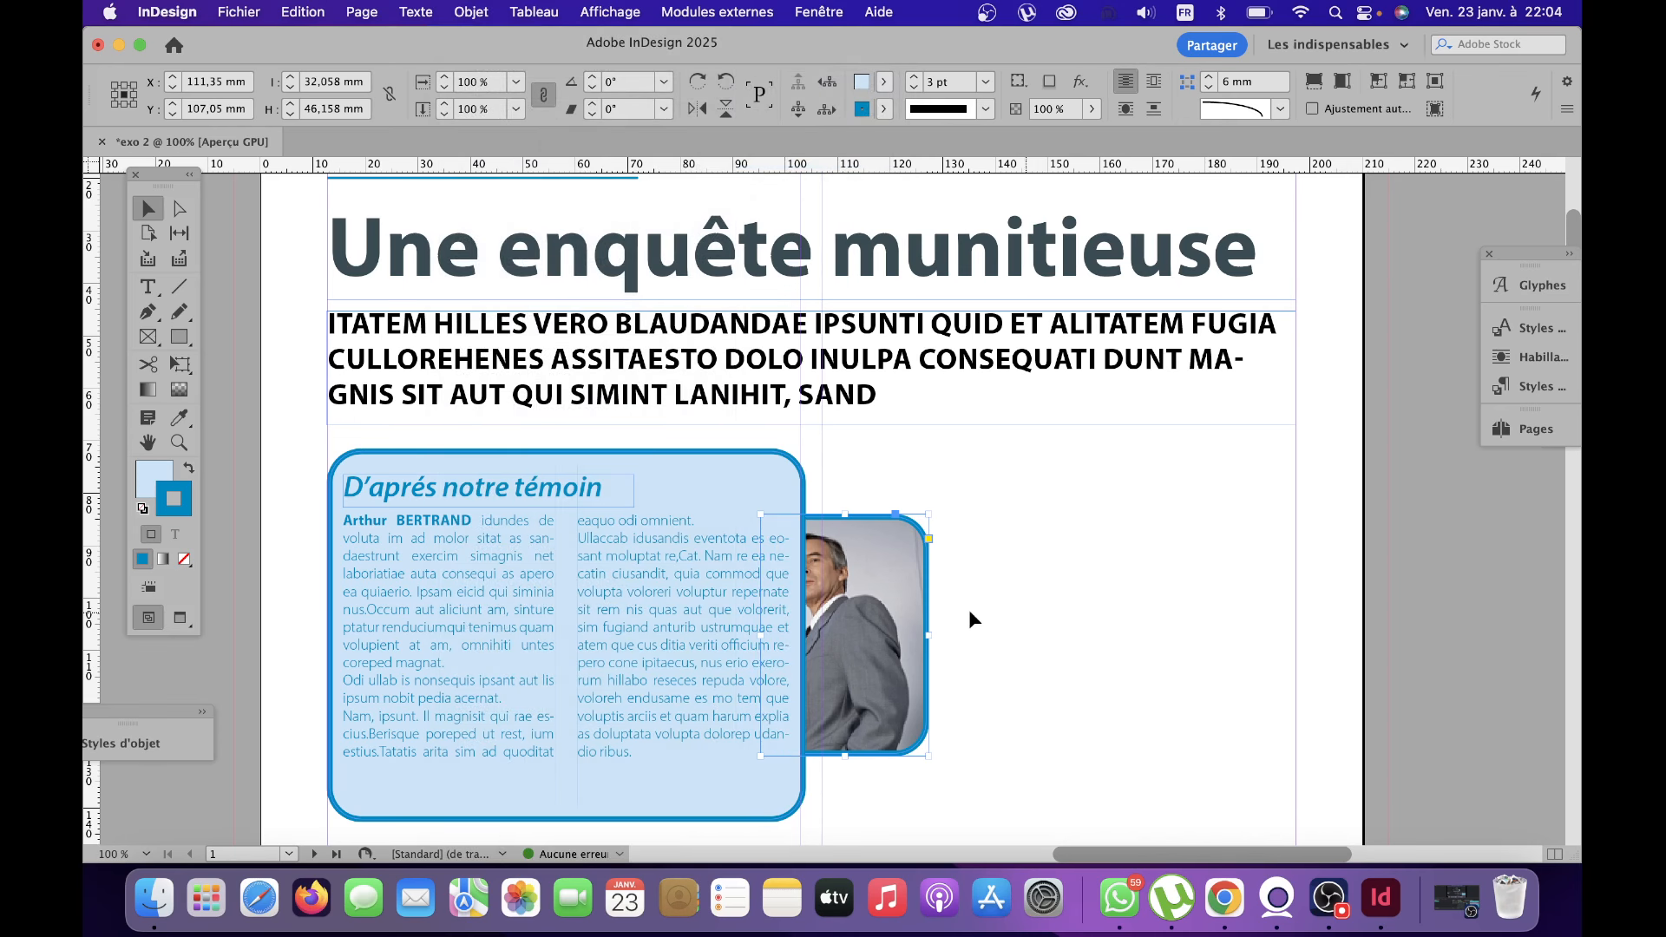
# Shift the photo inside its frame to about X+ 23,5 mm so the man's face clears the blue box's edge.
pyautogui.click(180, 208)
pyautogui.click(859, 626)
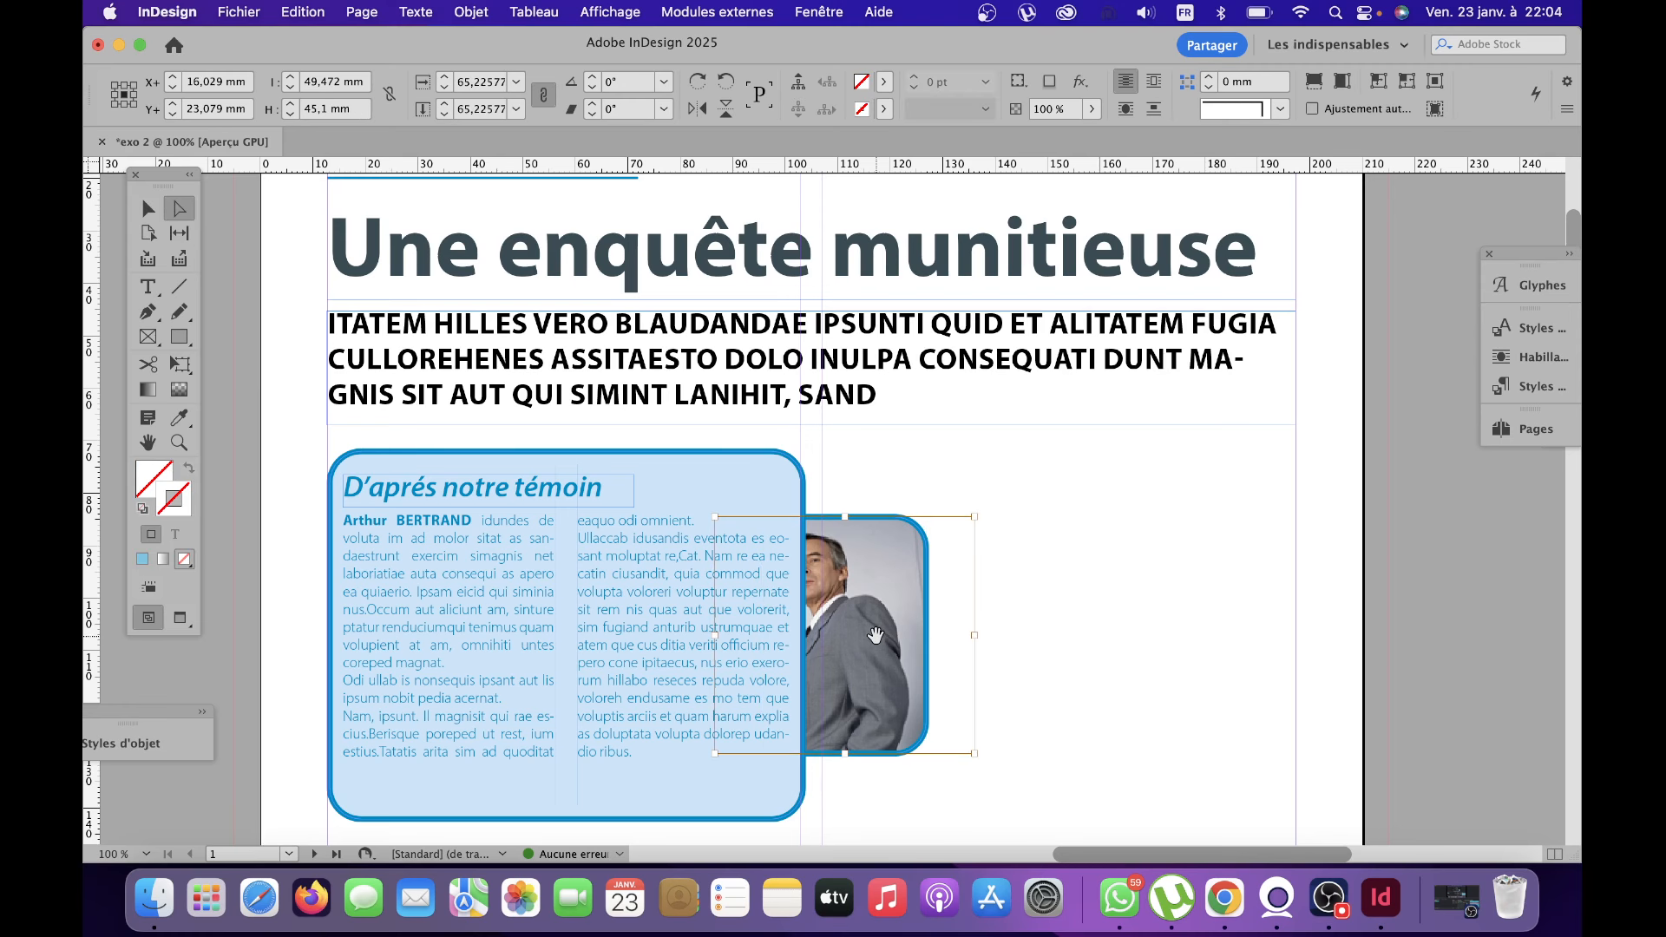
pyautogui.press('Right')
pyautogui.press('Right')
pyautogui.press('Right')
pyautogui.press('Right')
pyautogui.press('Right')
pyautogui.press('Right')
pyautogui.press('Right')
pyautogui.press('Right')
pyautogui.press('Right')
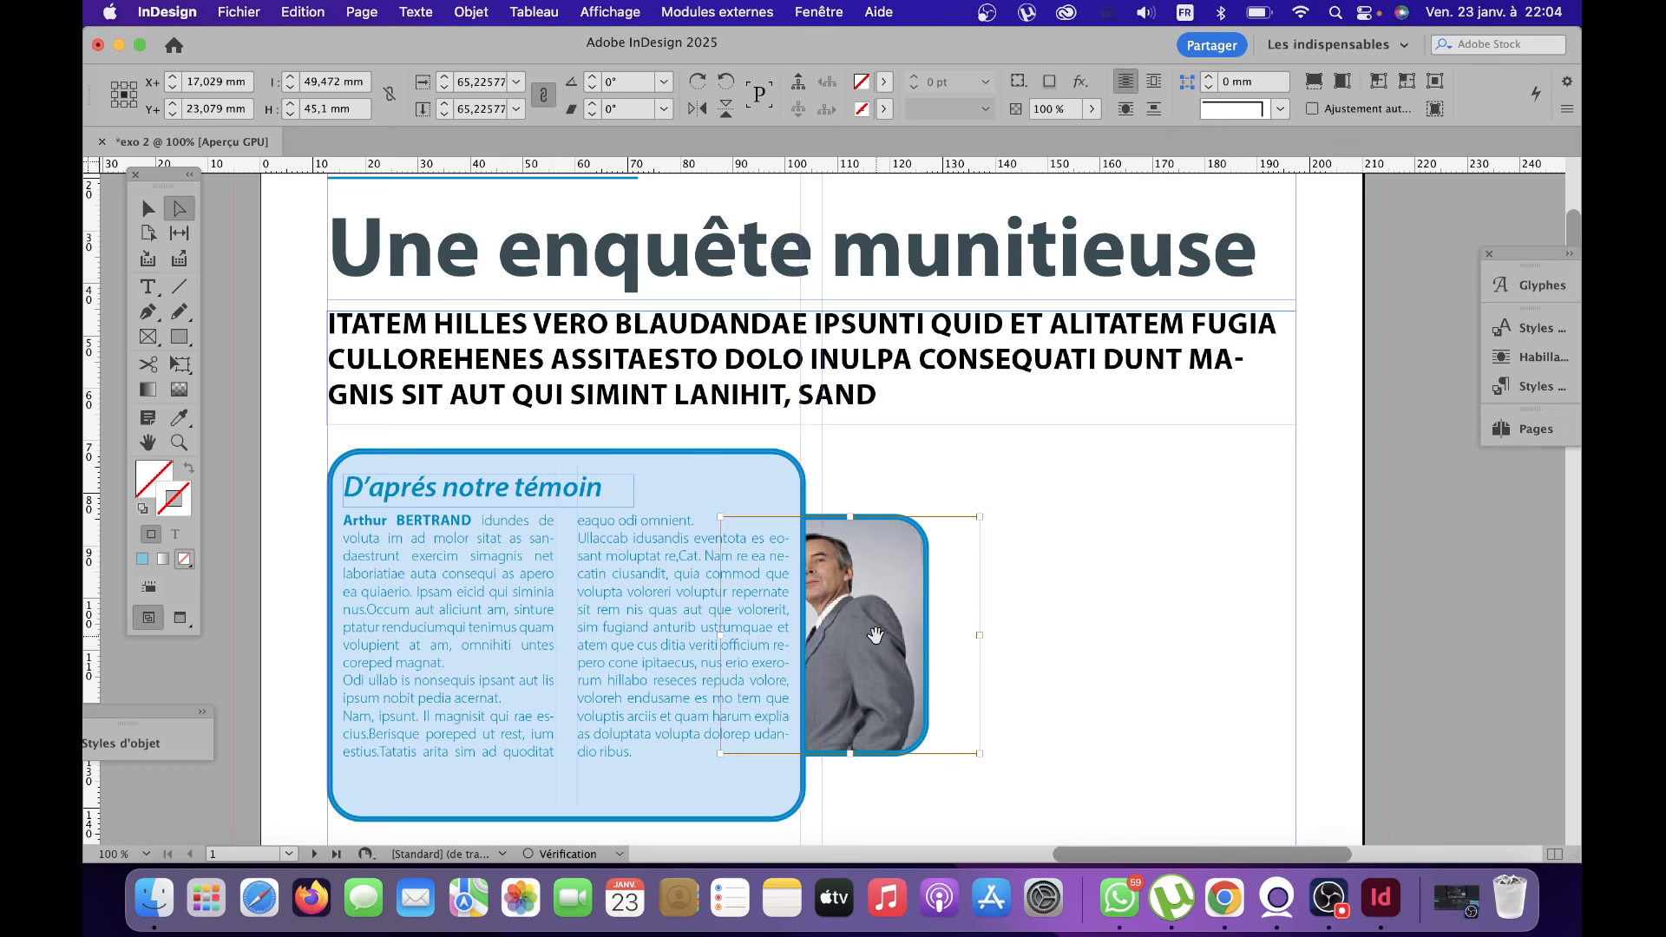
pyautogui.press('Right')
pyautogui.press('Right')
pyautogui.press('Right')
pyautogui.press('Right')
pyautogui.press('Right')
pyautogui.press('Right')
pyautogui.press('Right')
pyautogui.press('Right')
pyautogui.press('Right')
pyautogui.press('Right')
pyautogui.press('Right')
pyautogui.press('Right')
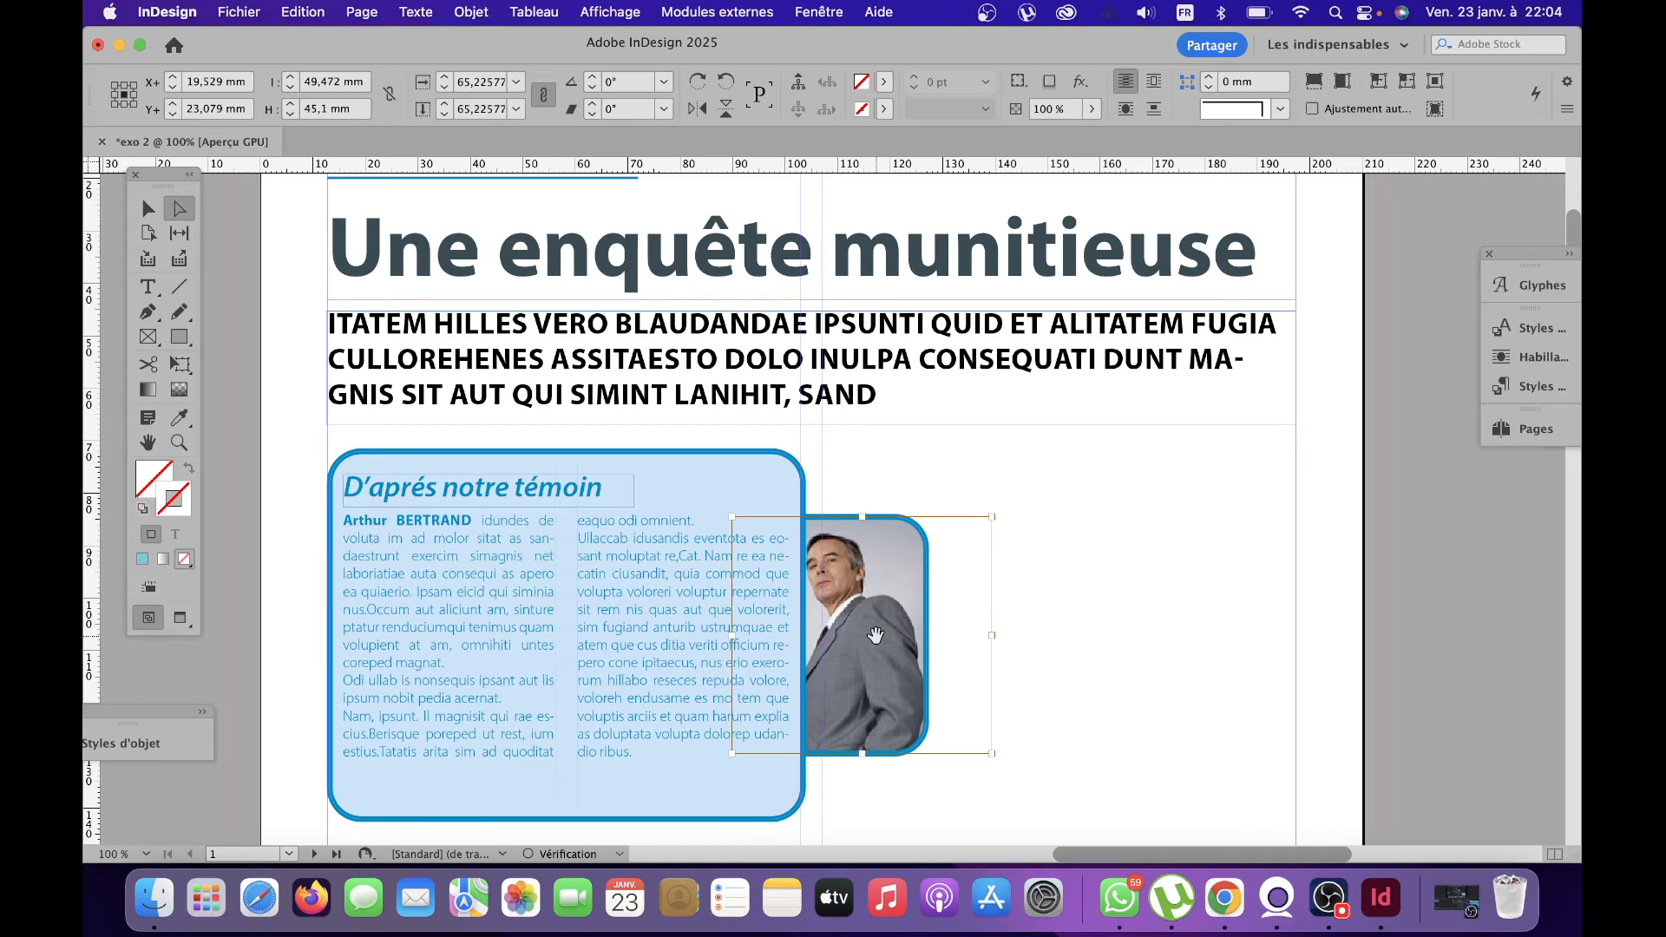
pyautogui.press('Right')
pyautogui.press('Right')
pyautogui.press('Right')
pyautogui.press('Right')
pyautogui.press('Right')
pyautogui.press('Right')
pyautogui.press('Right')
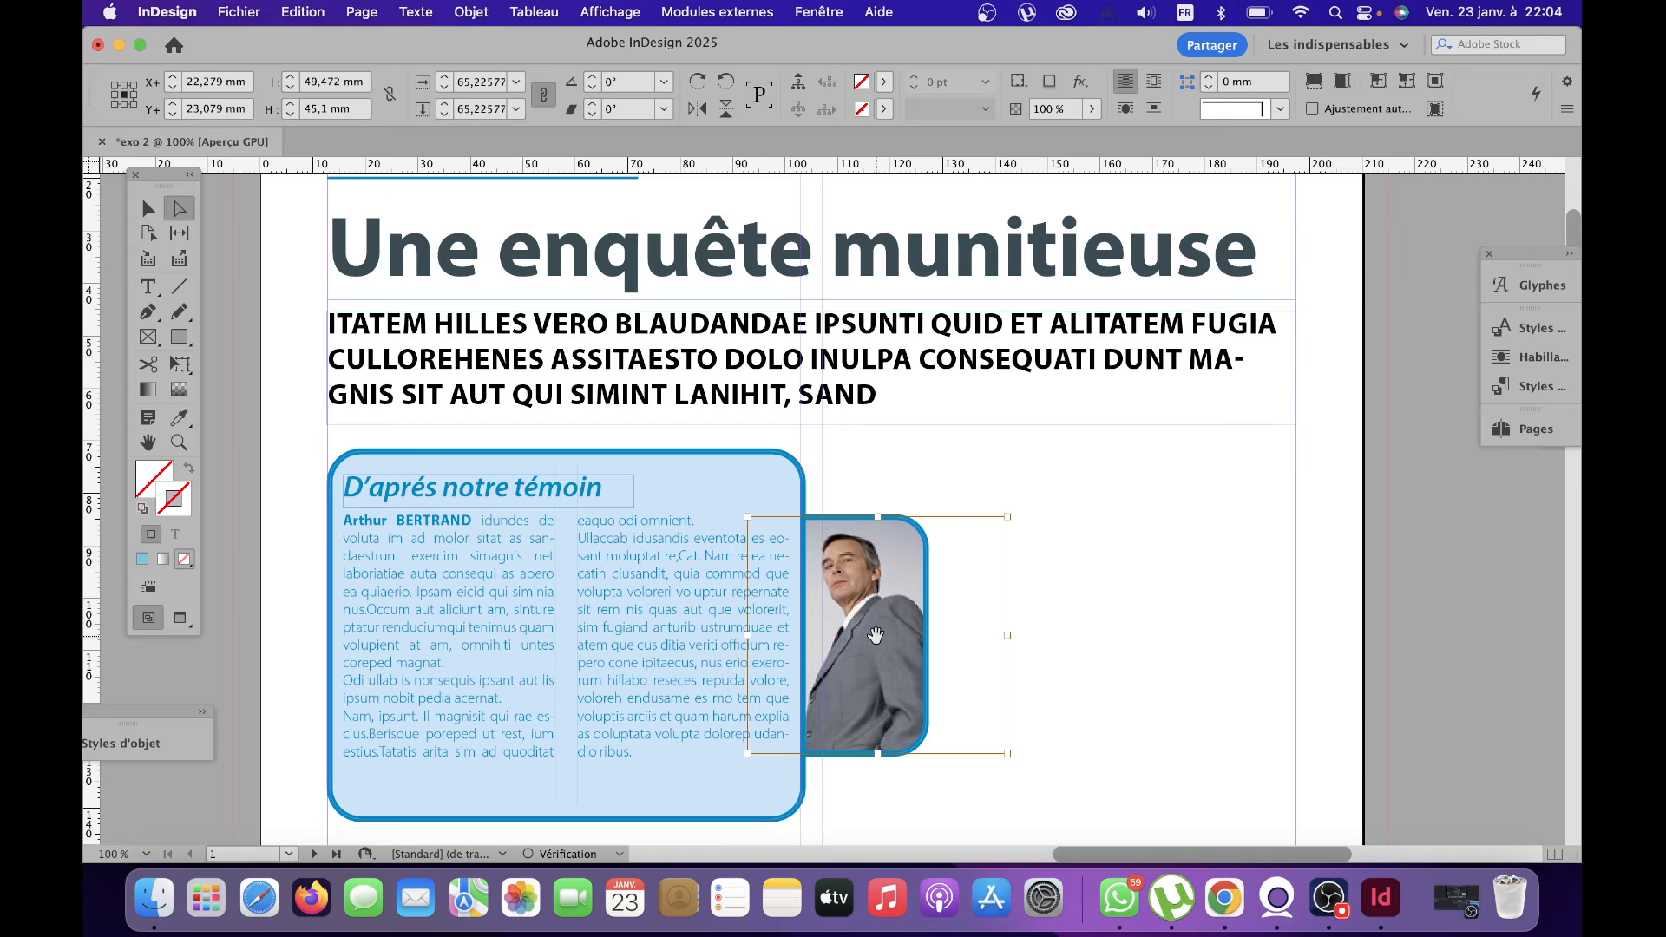
pyautogui.press('Right')
pyautogui.press('Right')
pyautogui.press('Right')
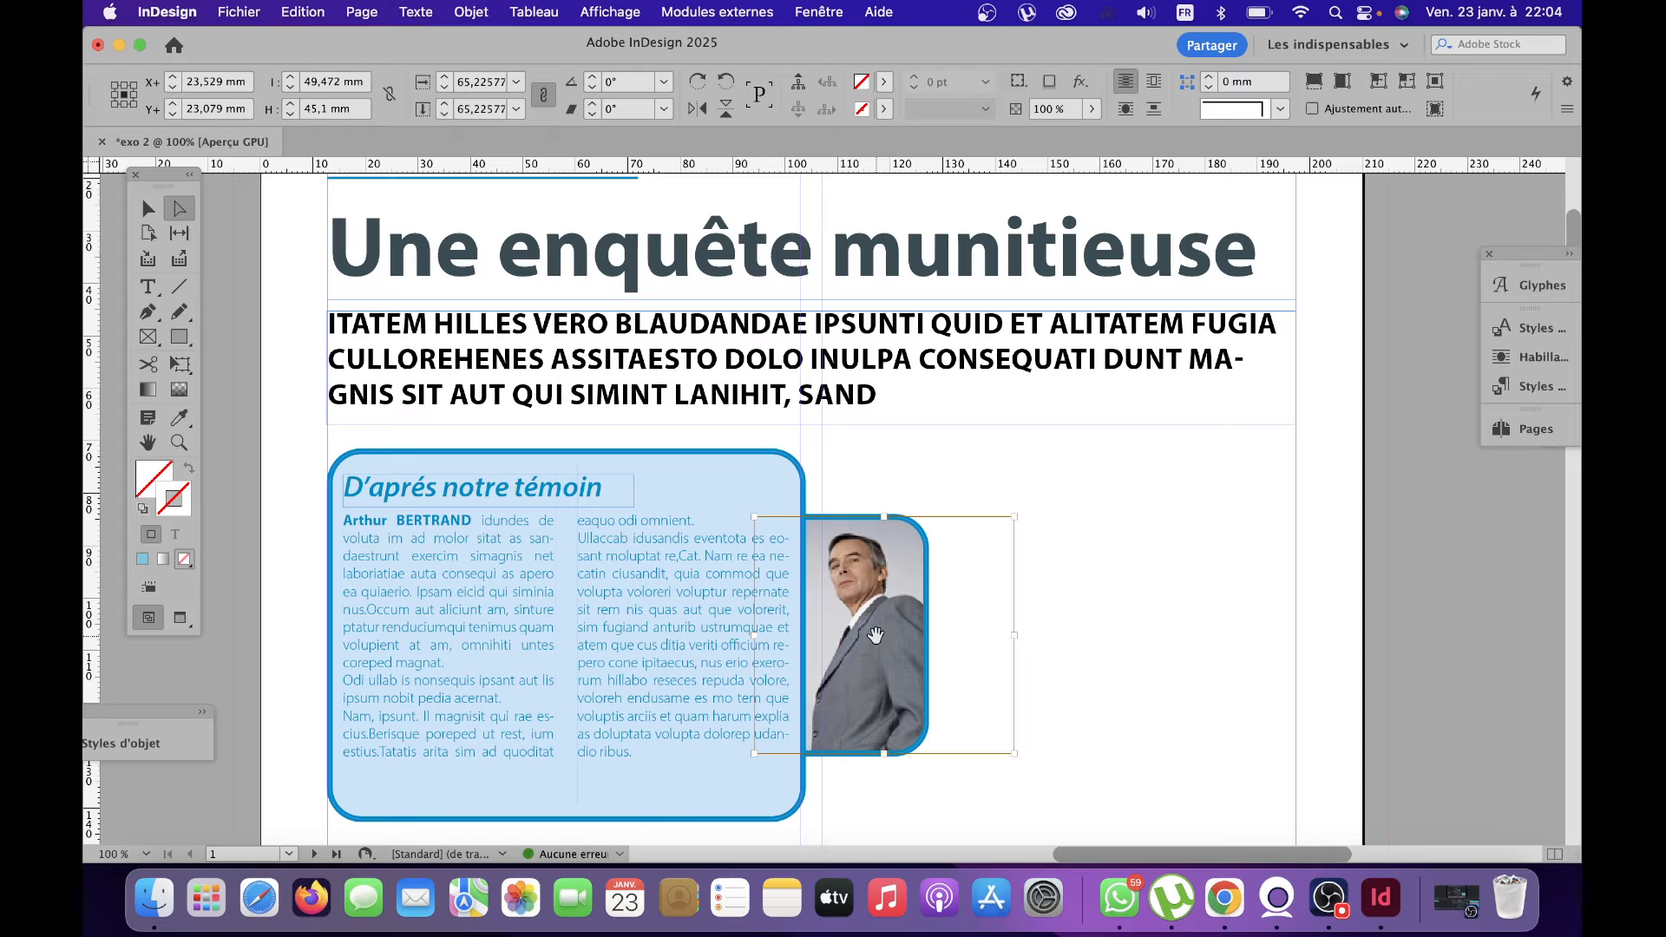
pyautogui.click(1129, 647)
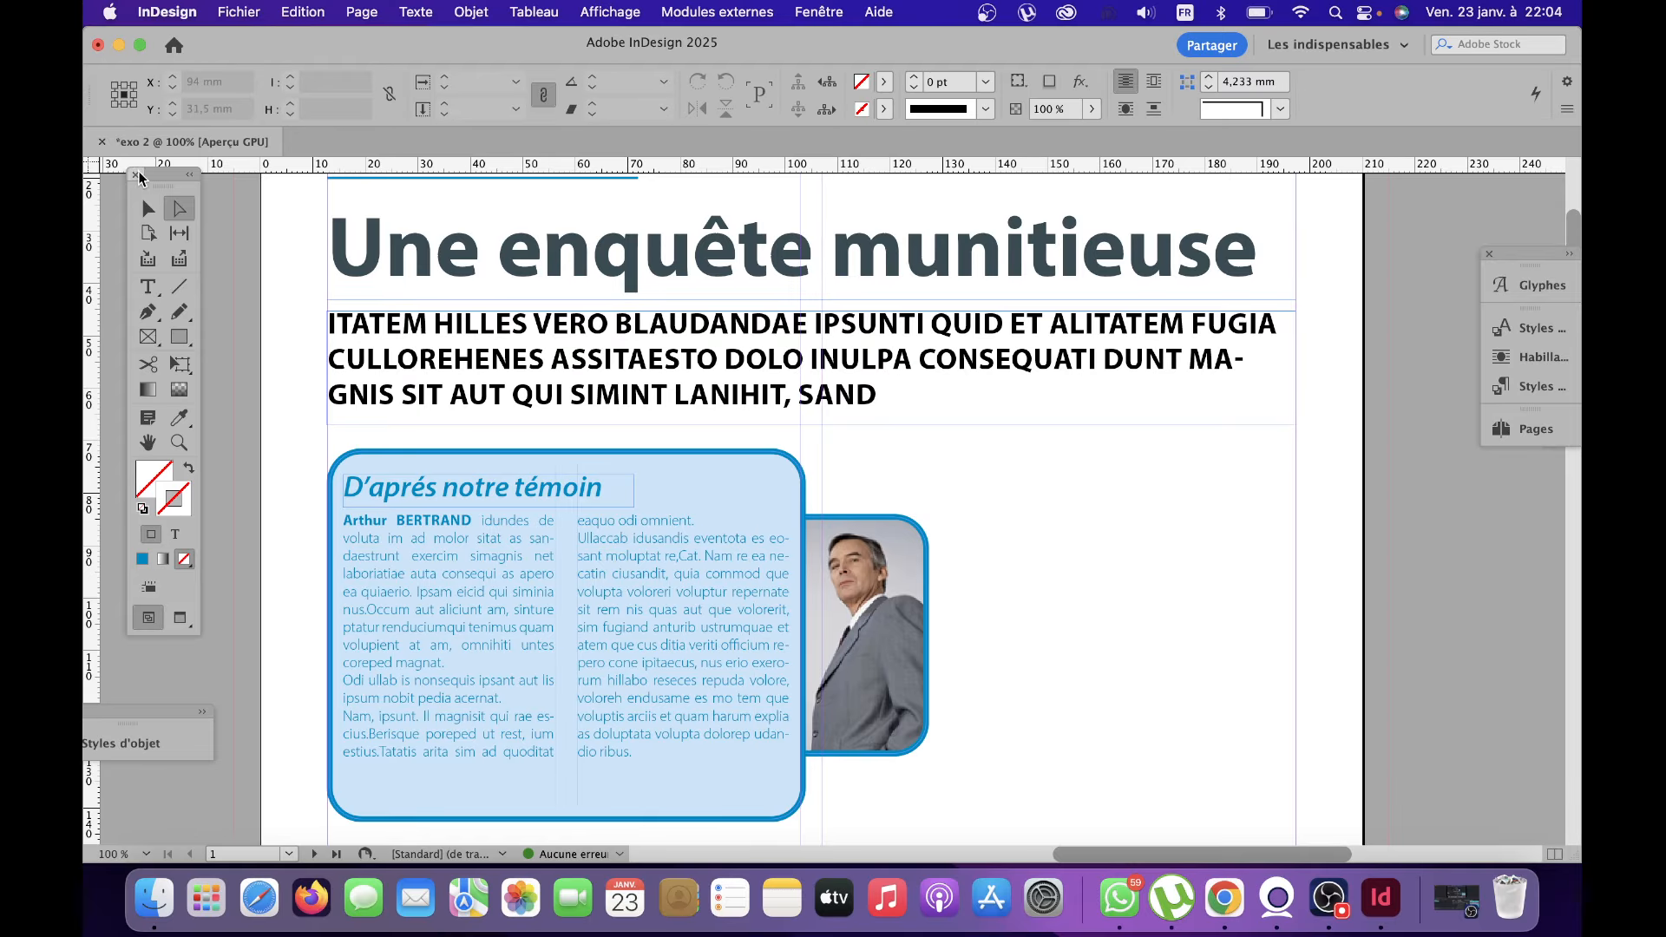
pyautogui.click(146, 210)
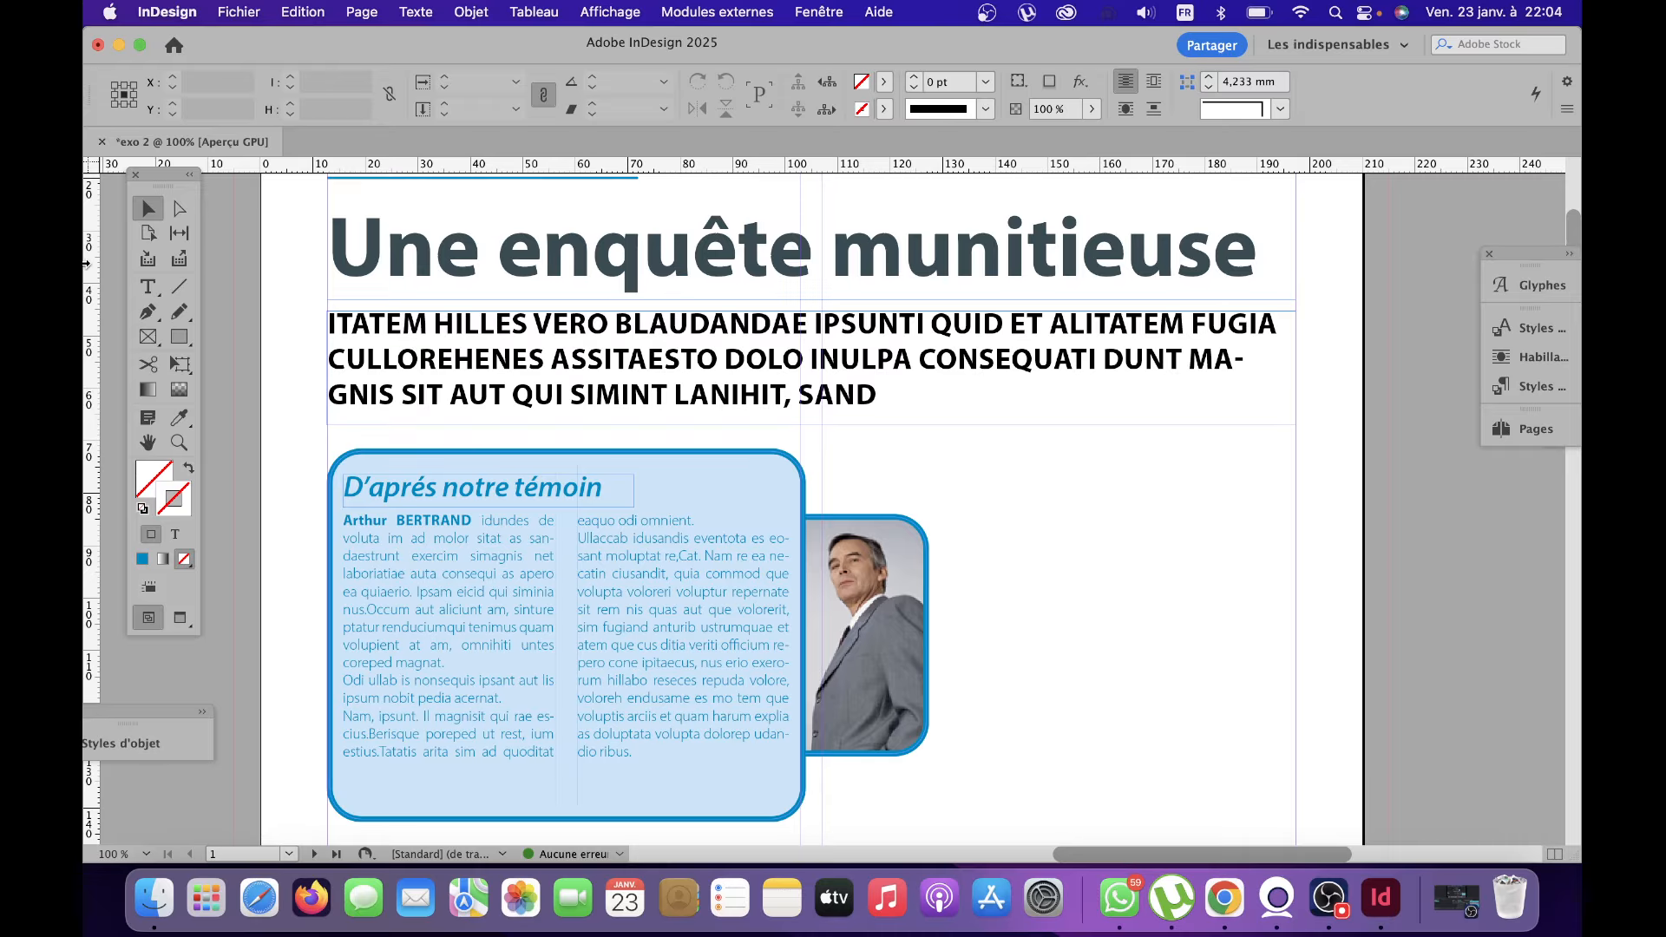
pyautogui.scroll(-10, 1044, 542)
pyautogui.scroll(8, 1044, 541)
pyautogui.scroll(-20, 1044, 541)
pyautogui.scroll(20, 1044, 542)
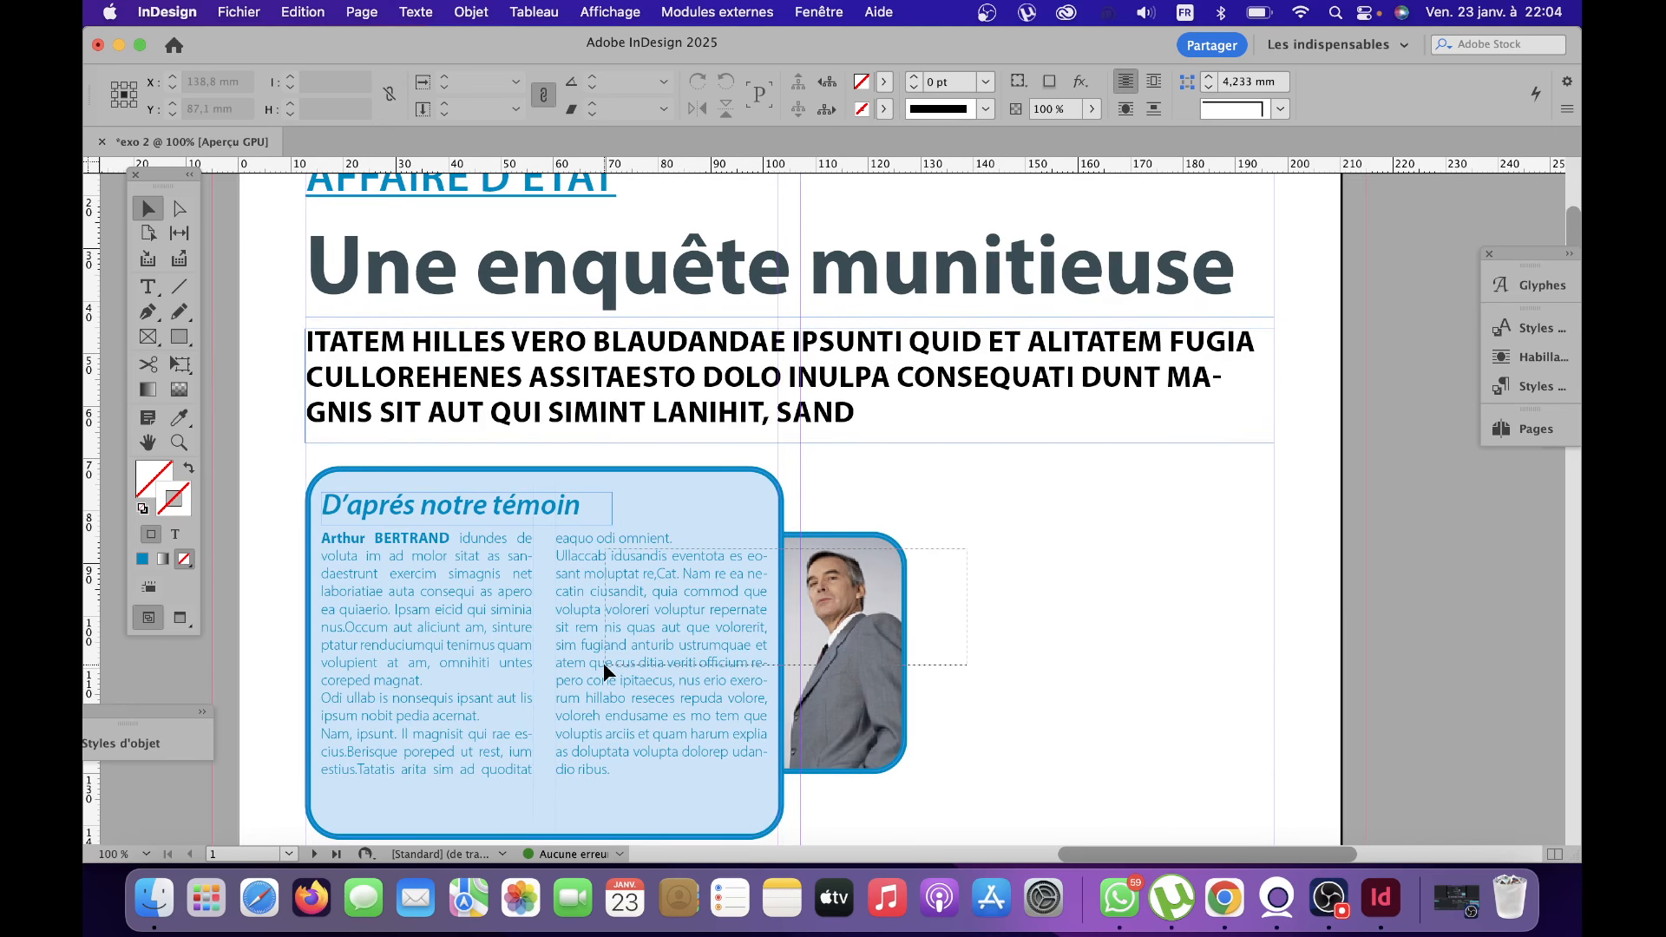
pyautogui.click(590, 709)
pyautogui.moveTo(1012, 518)
pyautogui.mouseDown()
pyautogui.moveTo(508, 622)
pyautogui.moveTo(463, 688)
pyautogui.moveTo(461, 738)
pyautogui.mouseUp()
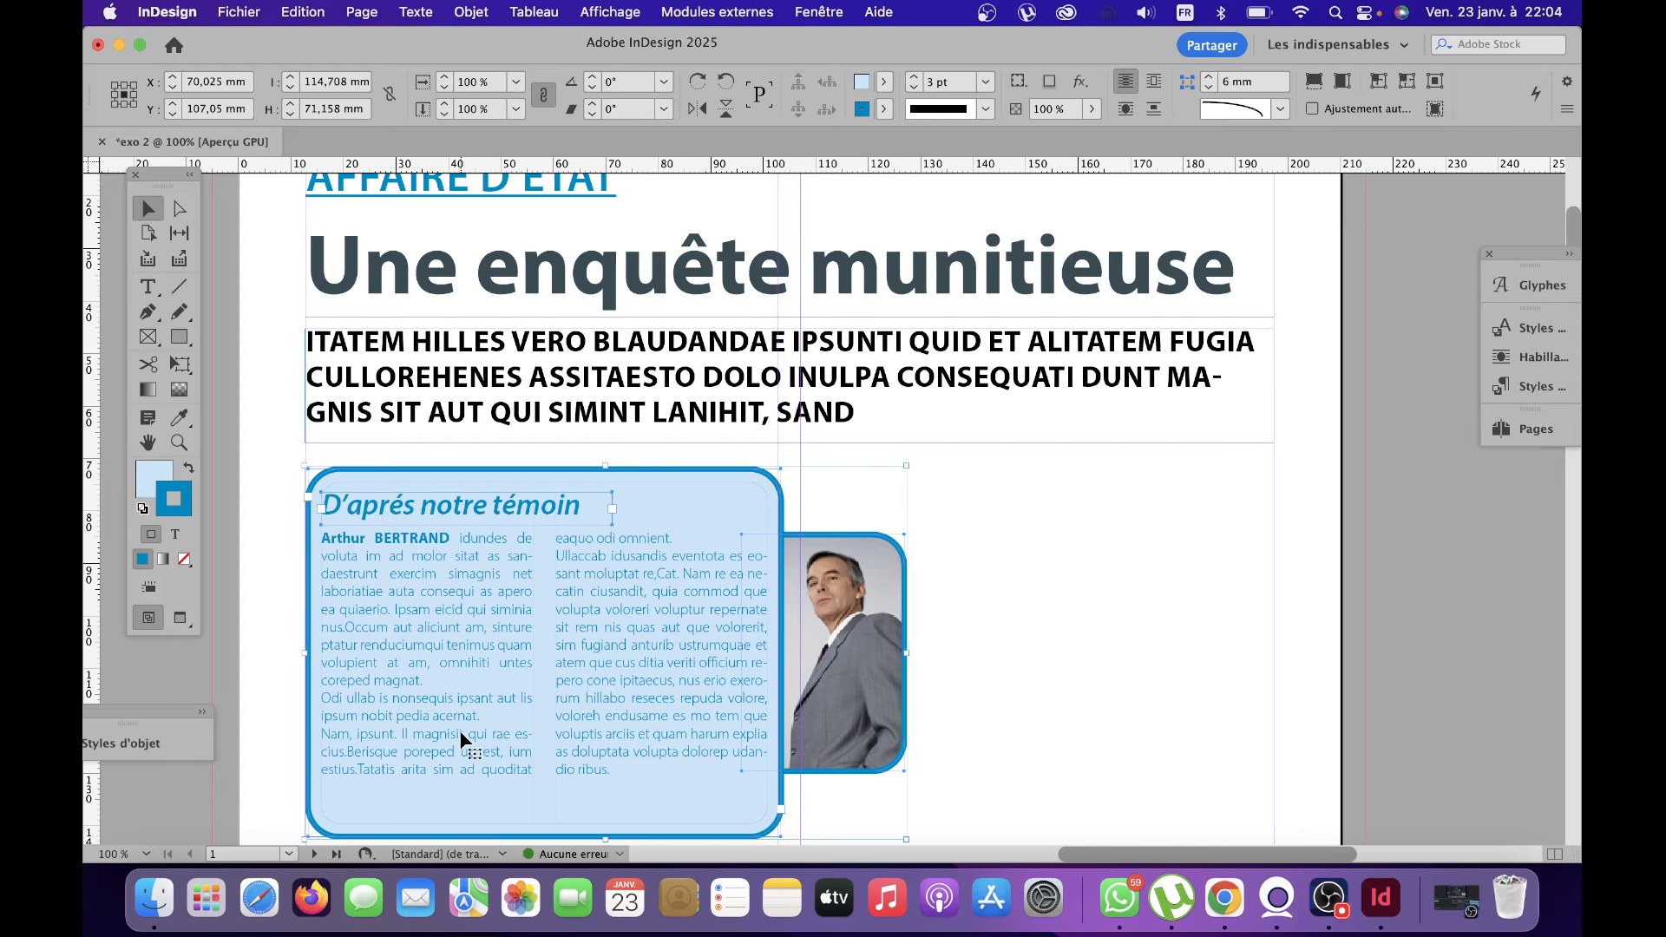
pyautogui.click(1078, 650)
# Shorten the blue box to about 64,5 mm high and nudge its heading to X 43,715 mm, Y 77,3 mm, clear of the text.
pyautogui.click(555, 805)
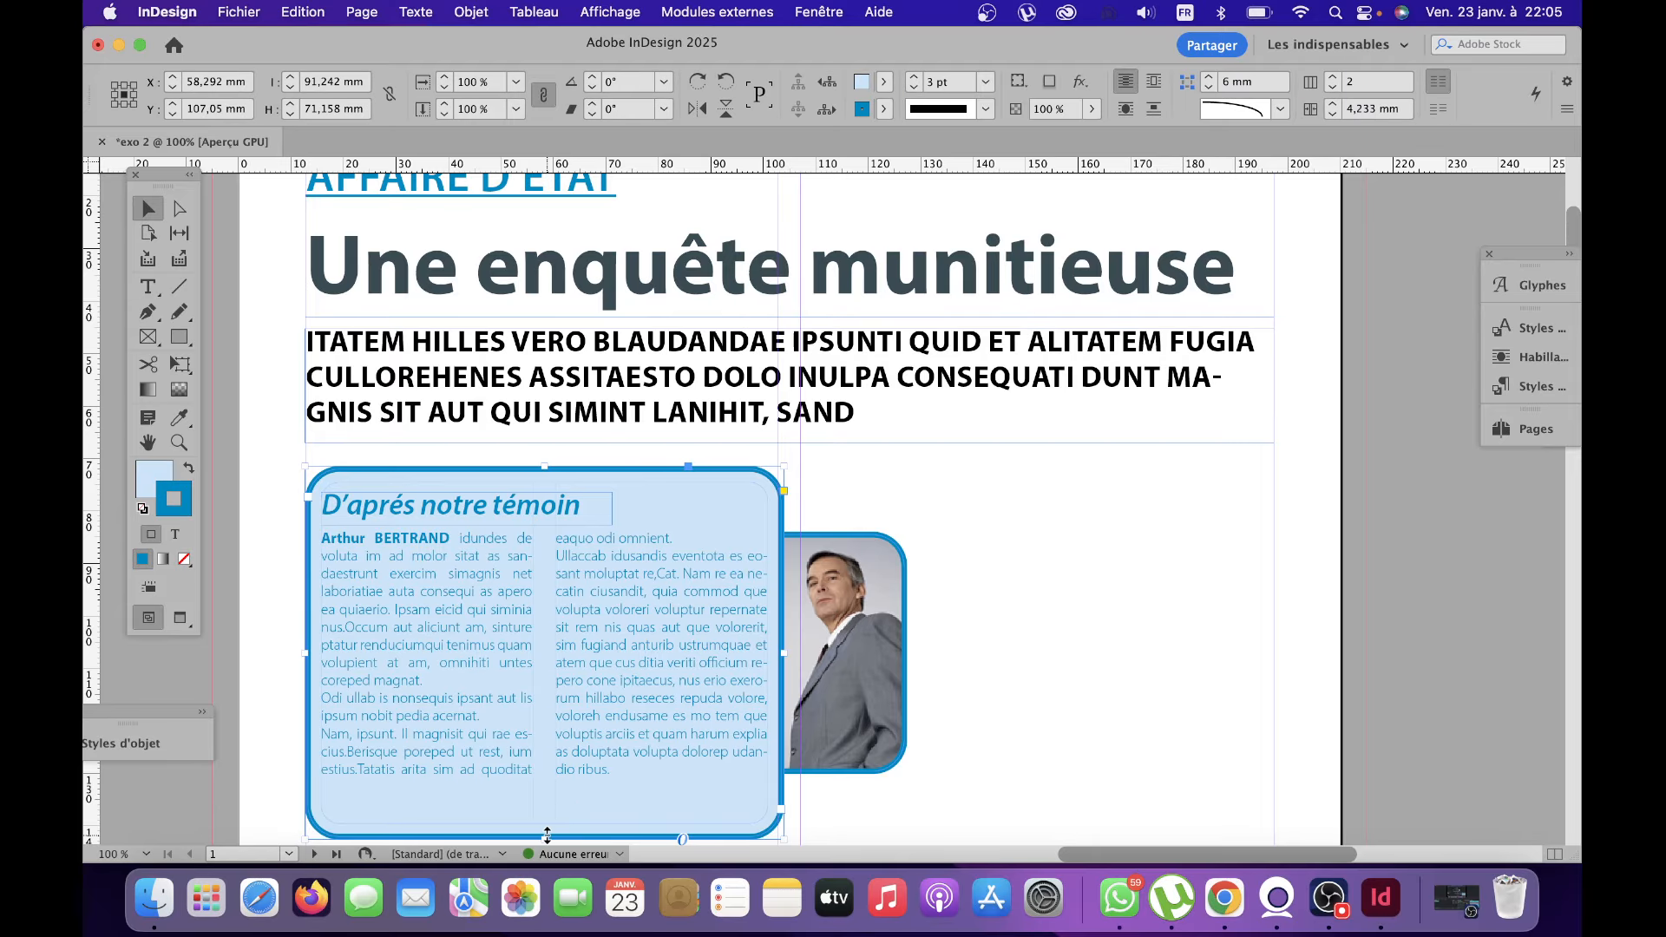
pyautogui.moveTo(547, 835); pyautogui.dragTo(545, 805)
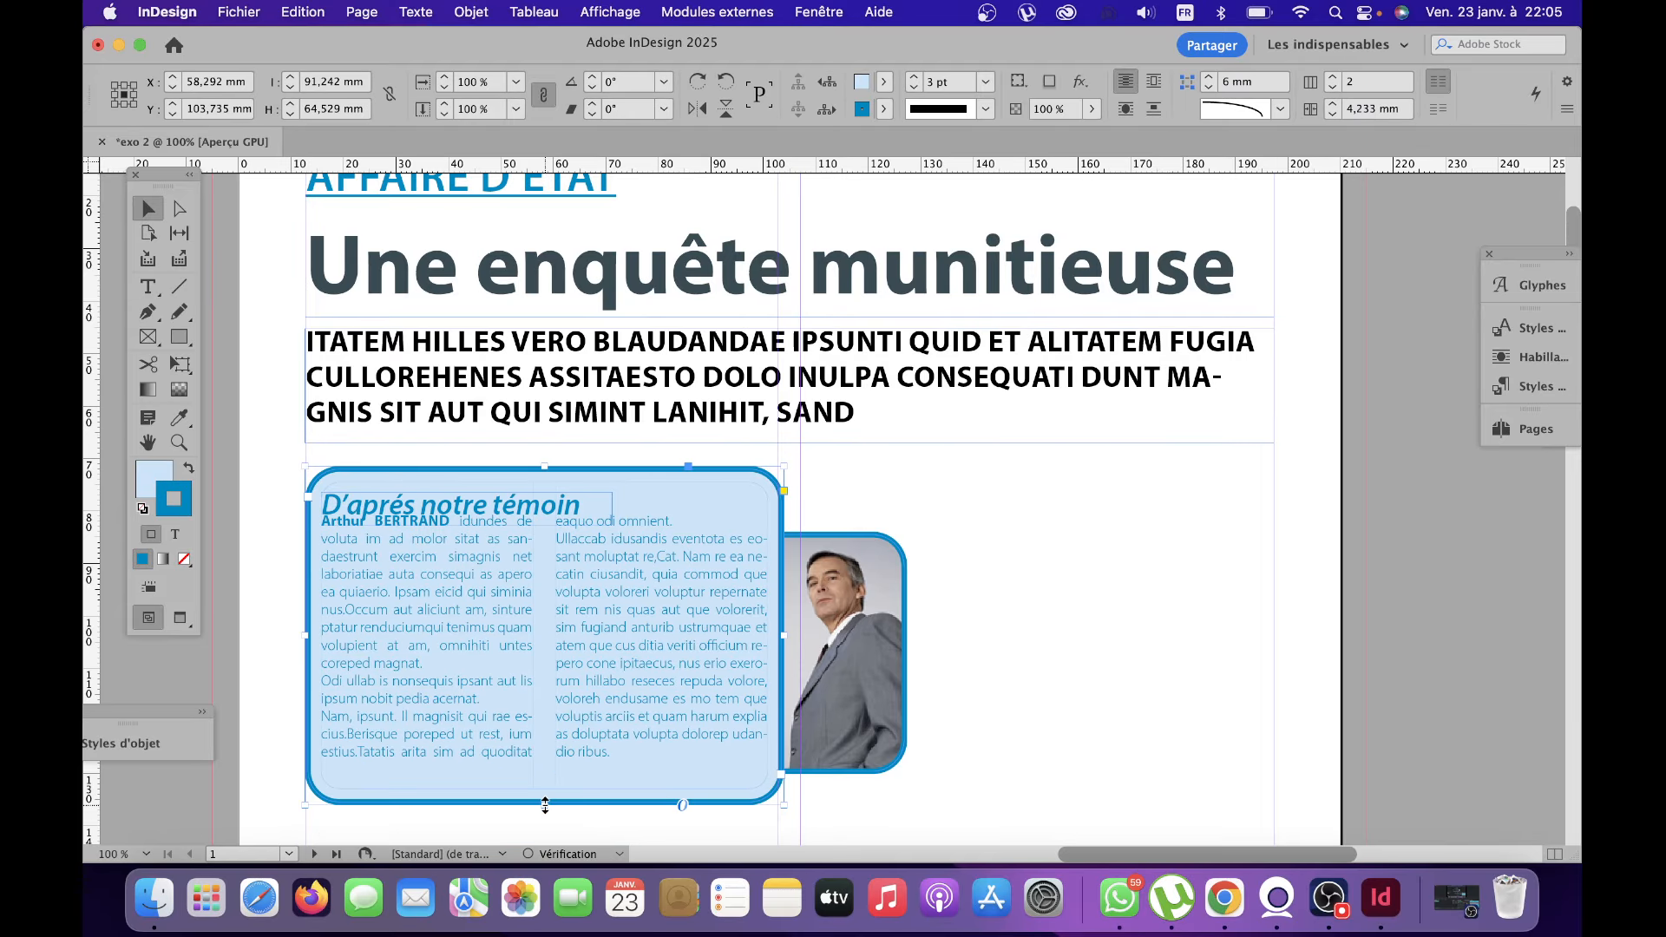
pyautogui.click(469, 511)
pyautogui.press('Up')
pyautogui.press('Up')
pyautogui.press('Up')
pyautogui.press('Up')
pyautogui.press('Up')
pyautogui.press('Up')
pyautogui.press('Up')
pyautogui.press('Up')
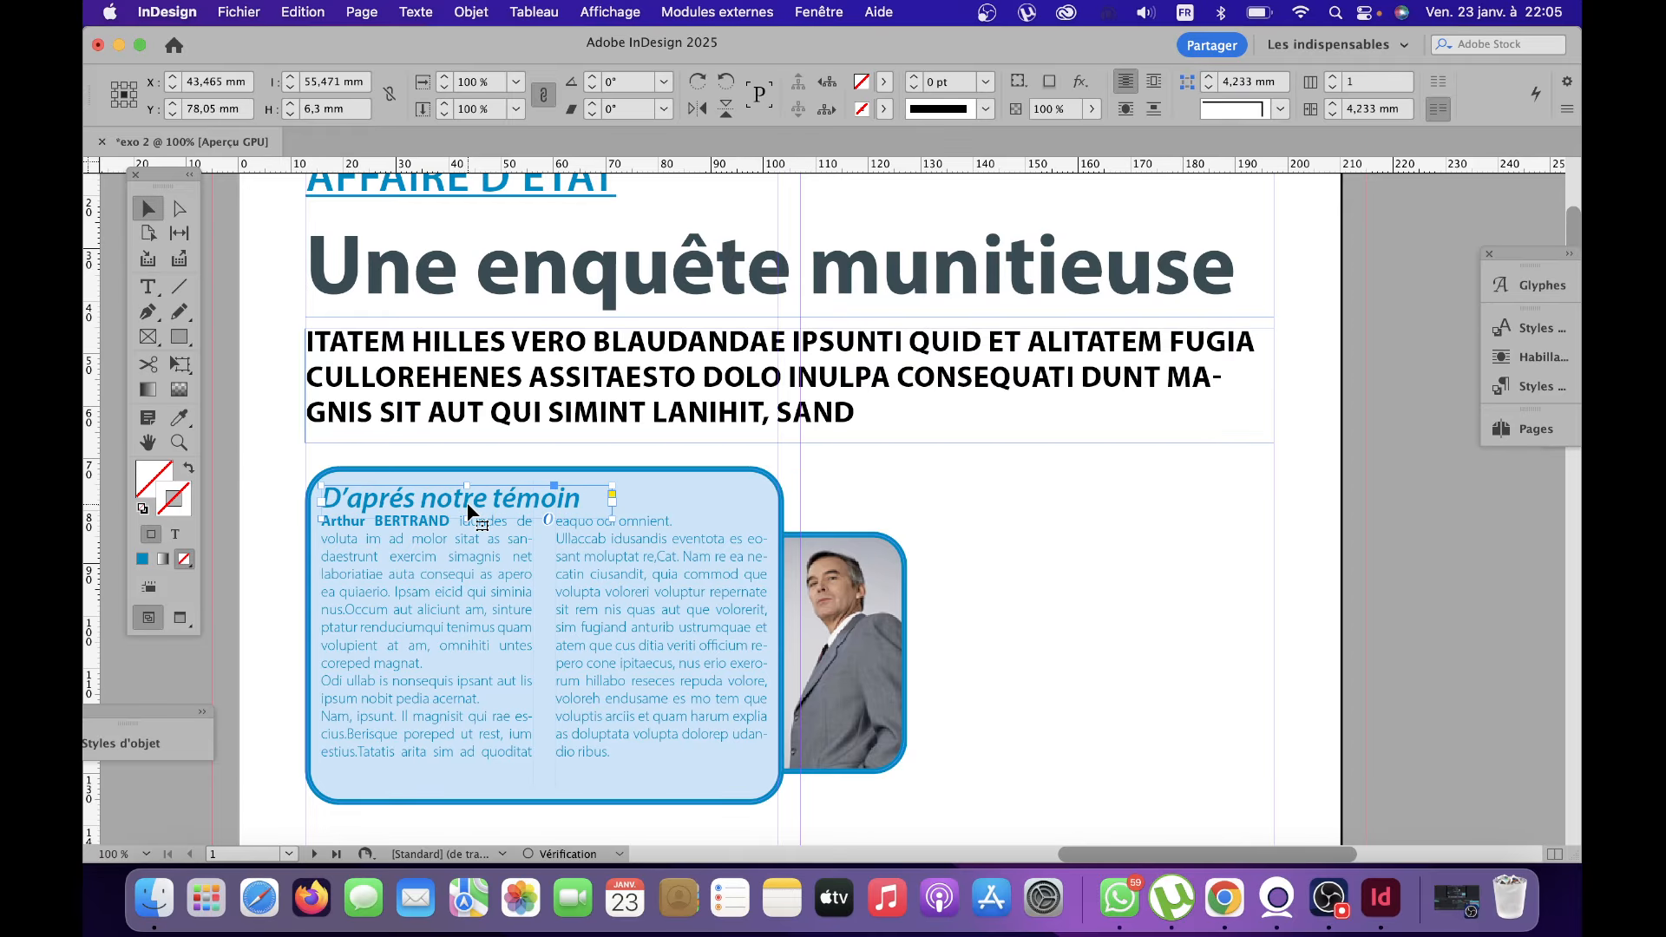
pyautogui.press('Up')
pyautogui.press('Right')
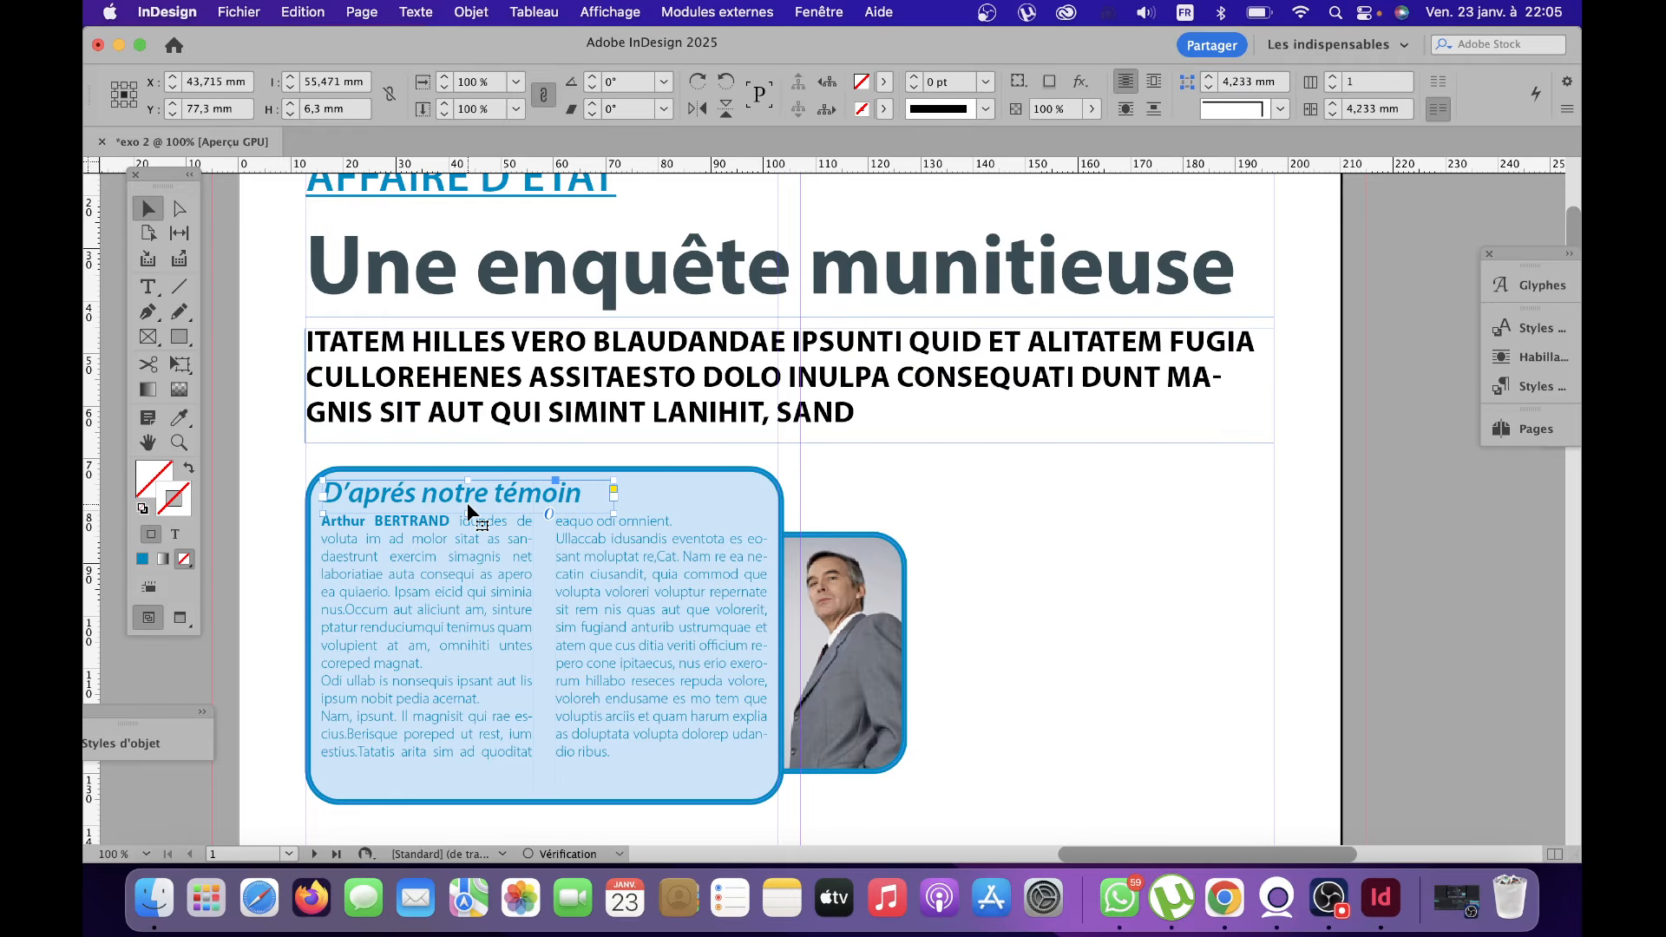
# Raise the photo frame to Y 104,05 mm and nudge it inward, further behind the blue box.
pyautogui.click(842, 606)
pyautogui.press('Up')
pyautogui.press('Up')
pyautogui.press('Up')
pyautogui.press('Up')
pyautogui.press('Up')
pyautogui.press('Up')
pyautogui.press('Up')
pyautogui.press('Up')
pyautogui.press('Up')
pyautogui.press('Up')
pyautogui.press('Up')
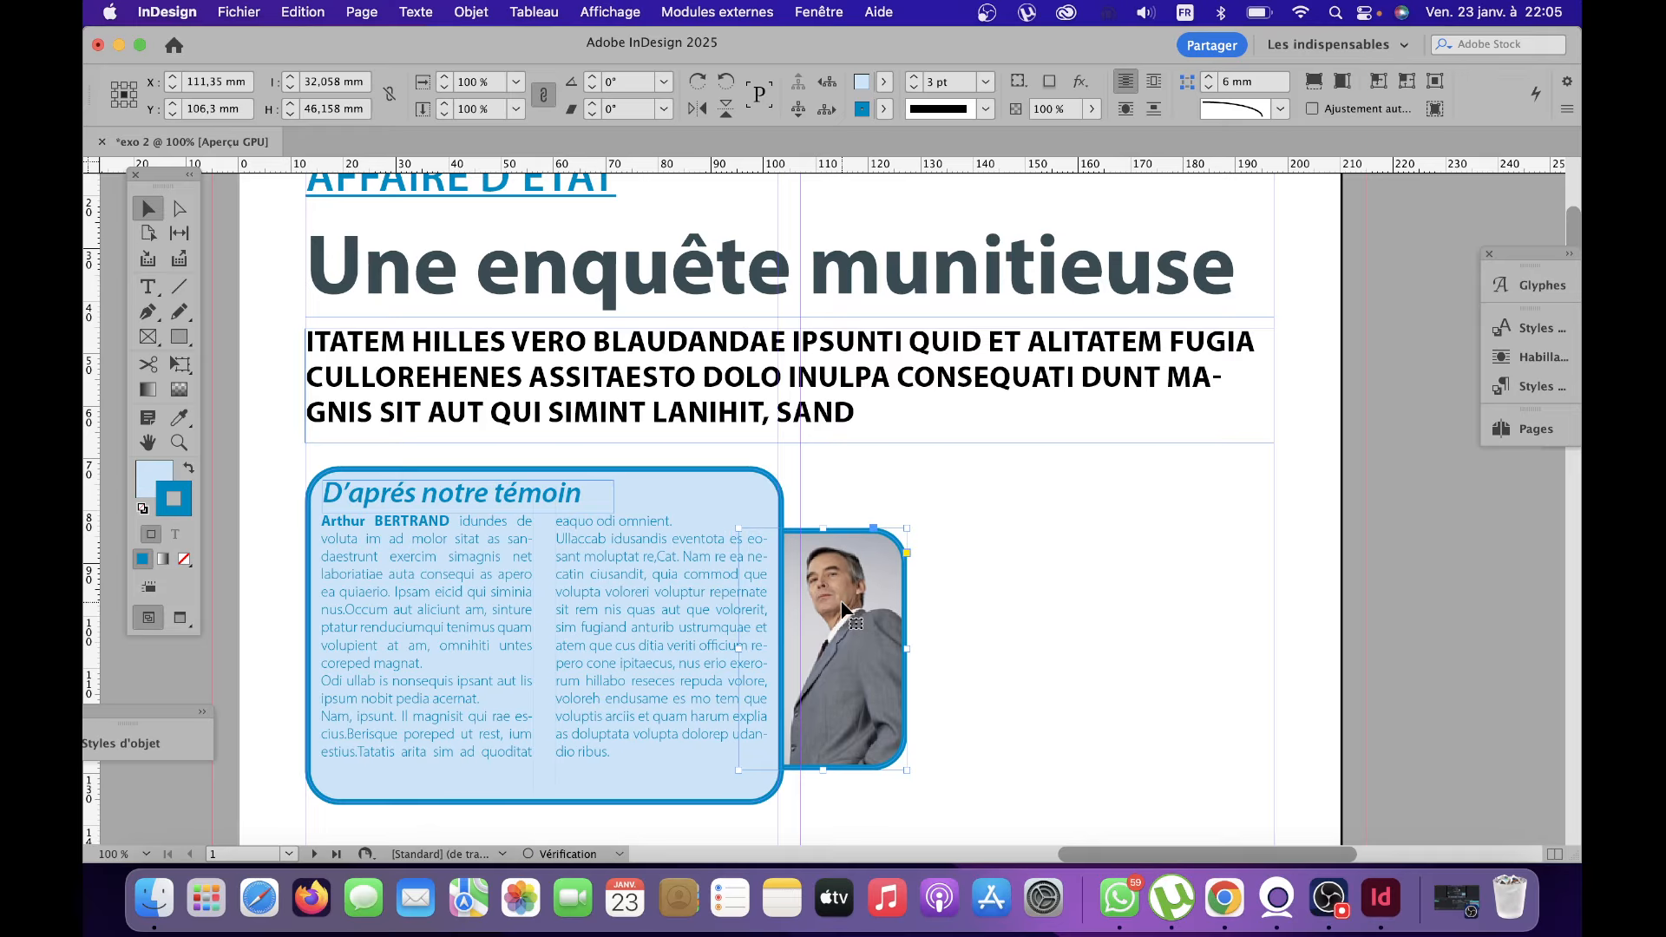
pyautogui.press('Up')
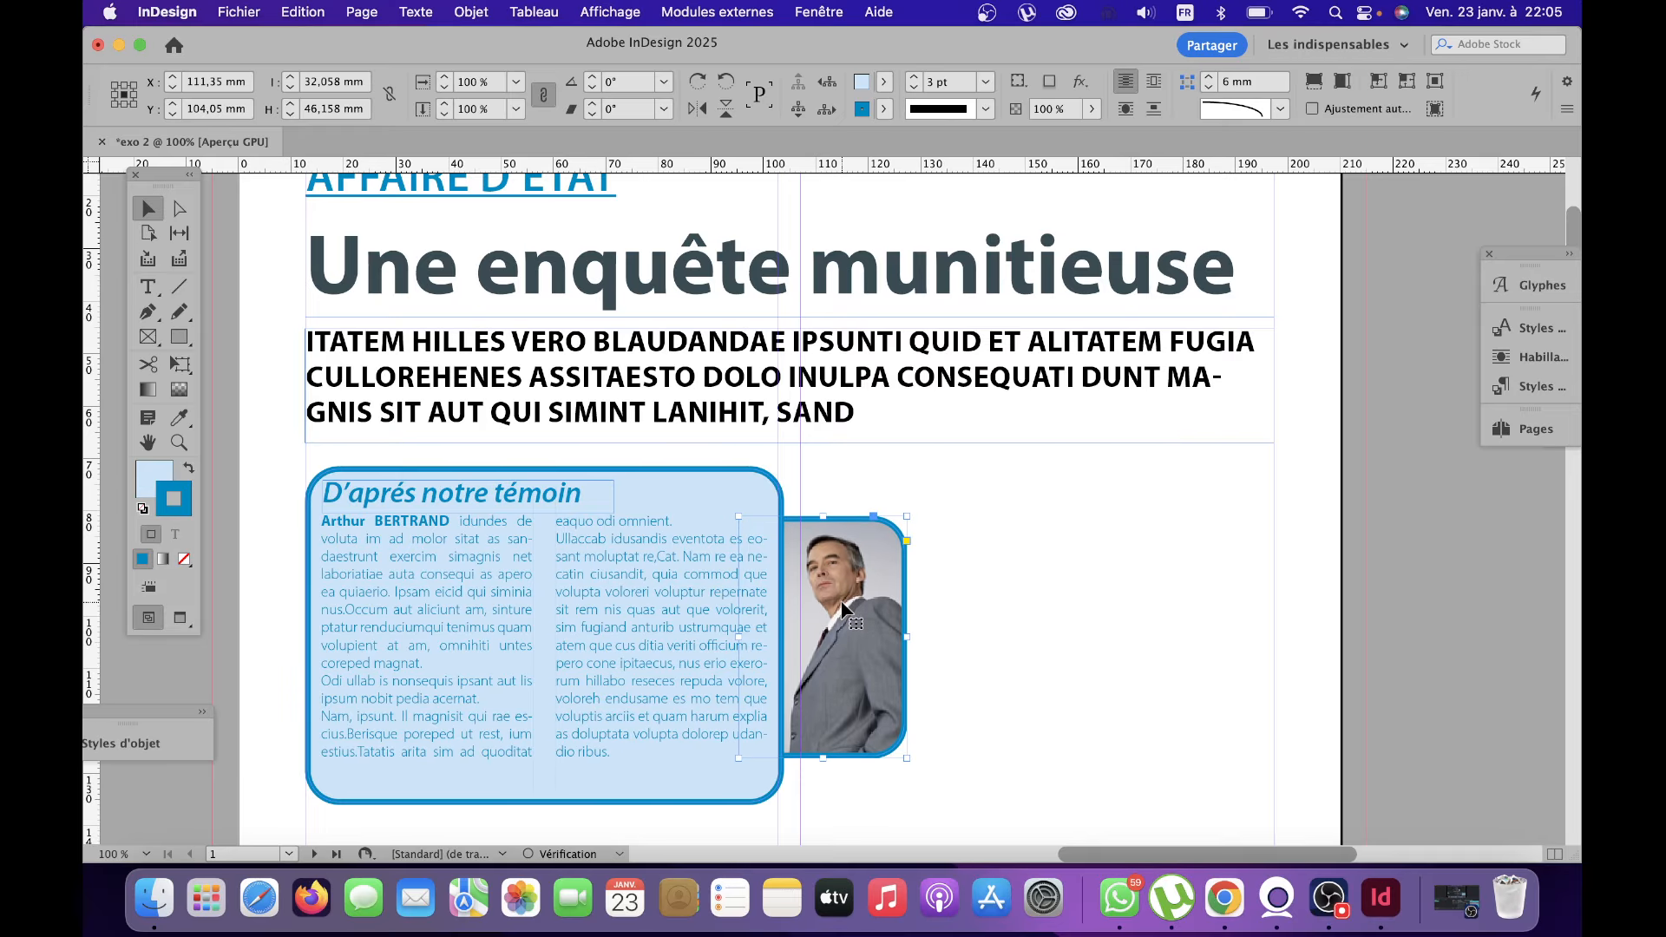
pyautogui.press('Left')
pyautogui.press('Left')
pyautogui.press('Left')
pyautogui.press('Left')
pyautogui.press('Left')
pyautogui.press('Left')
pyautogui.press('Left')
pyautogui.press('Left')
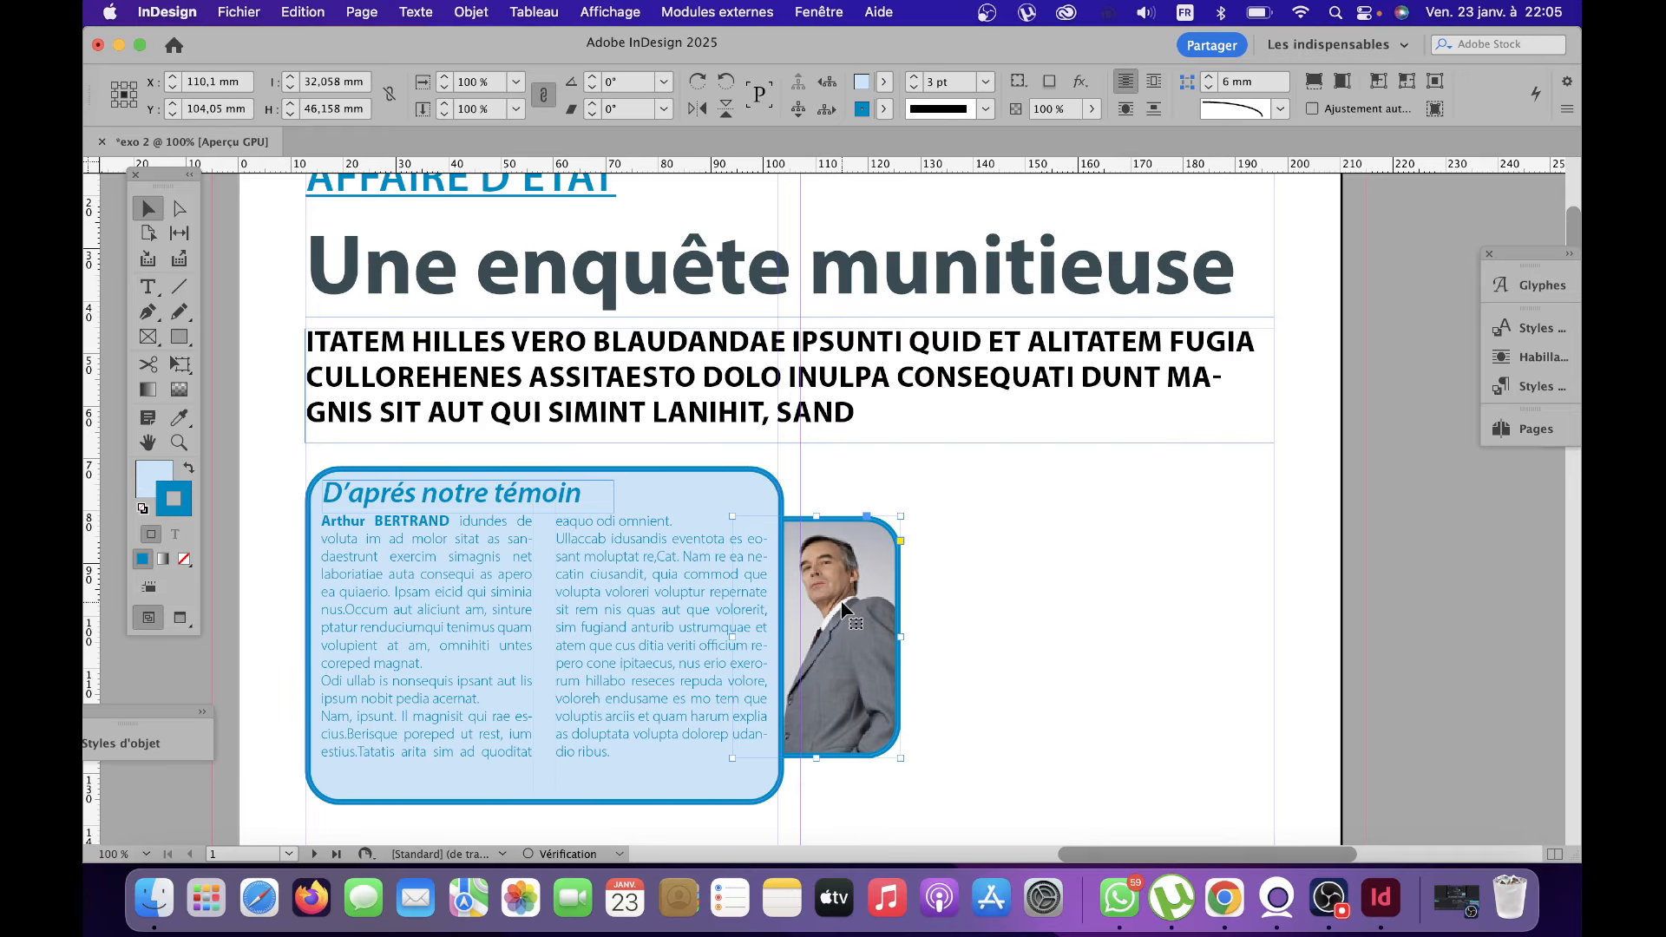
pyautogui.click(976, 600)
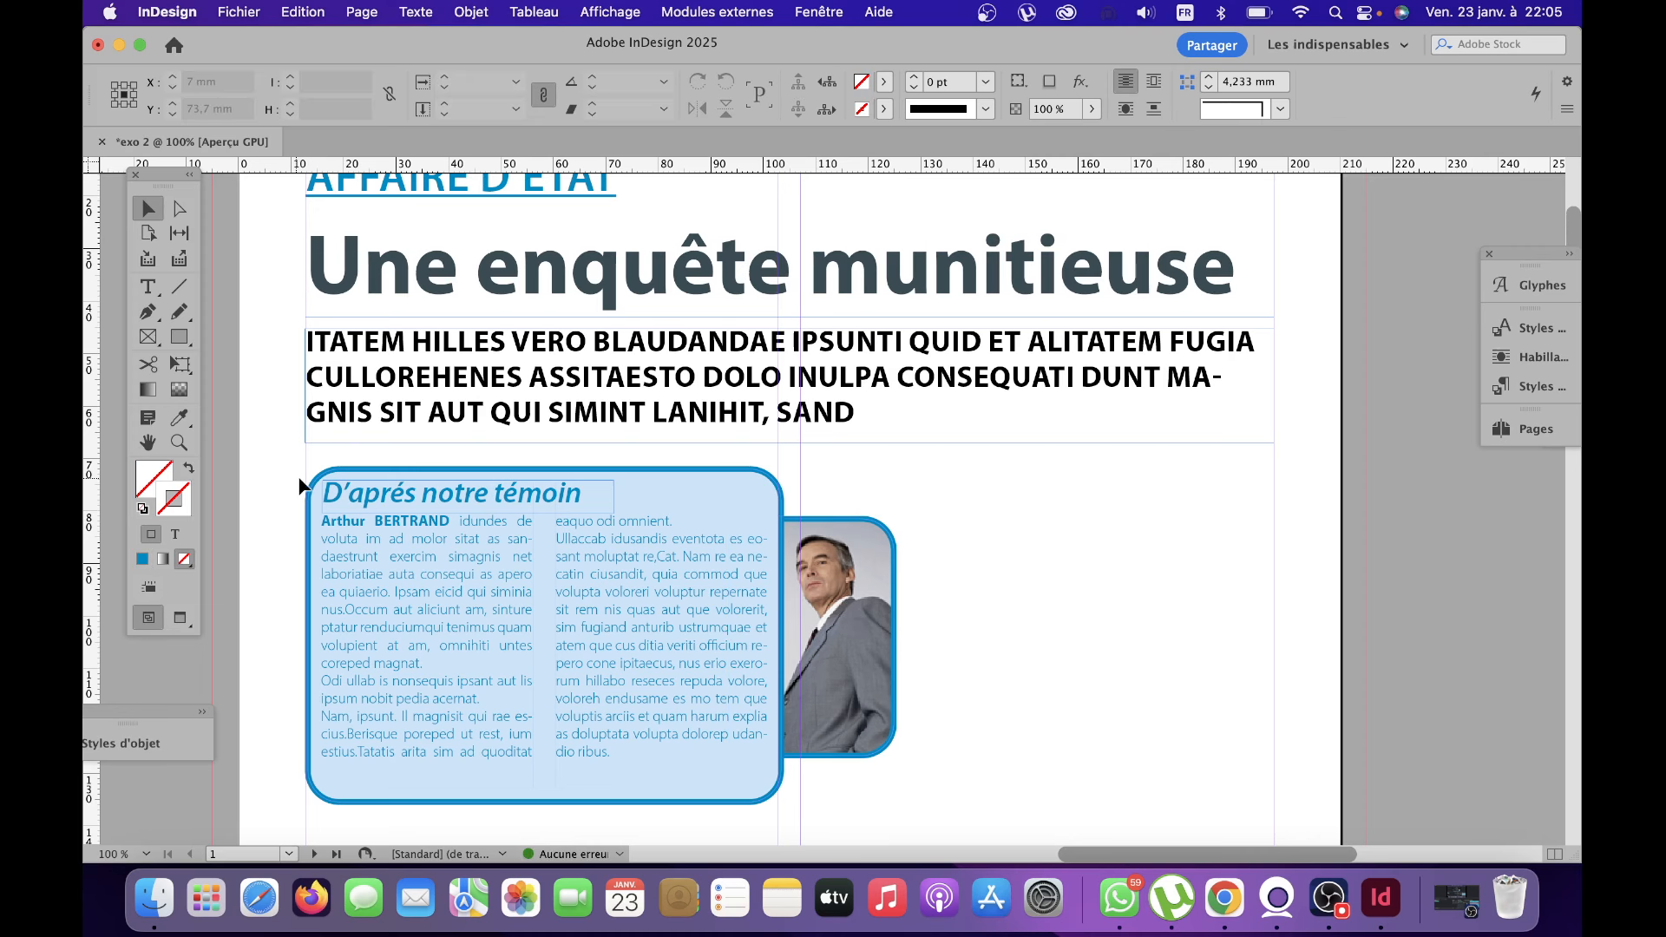
# Duplicate the blue box with its heading and photo, and place the copy just below the original at about X 68 mm, Y 170 mm.
pyautogui.moveTo(294, 475); pyautogui.dragTo(807, 704)
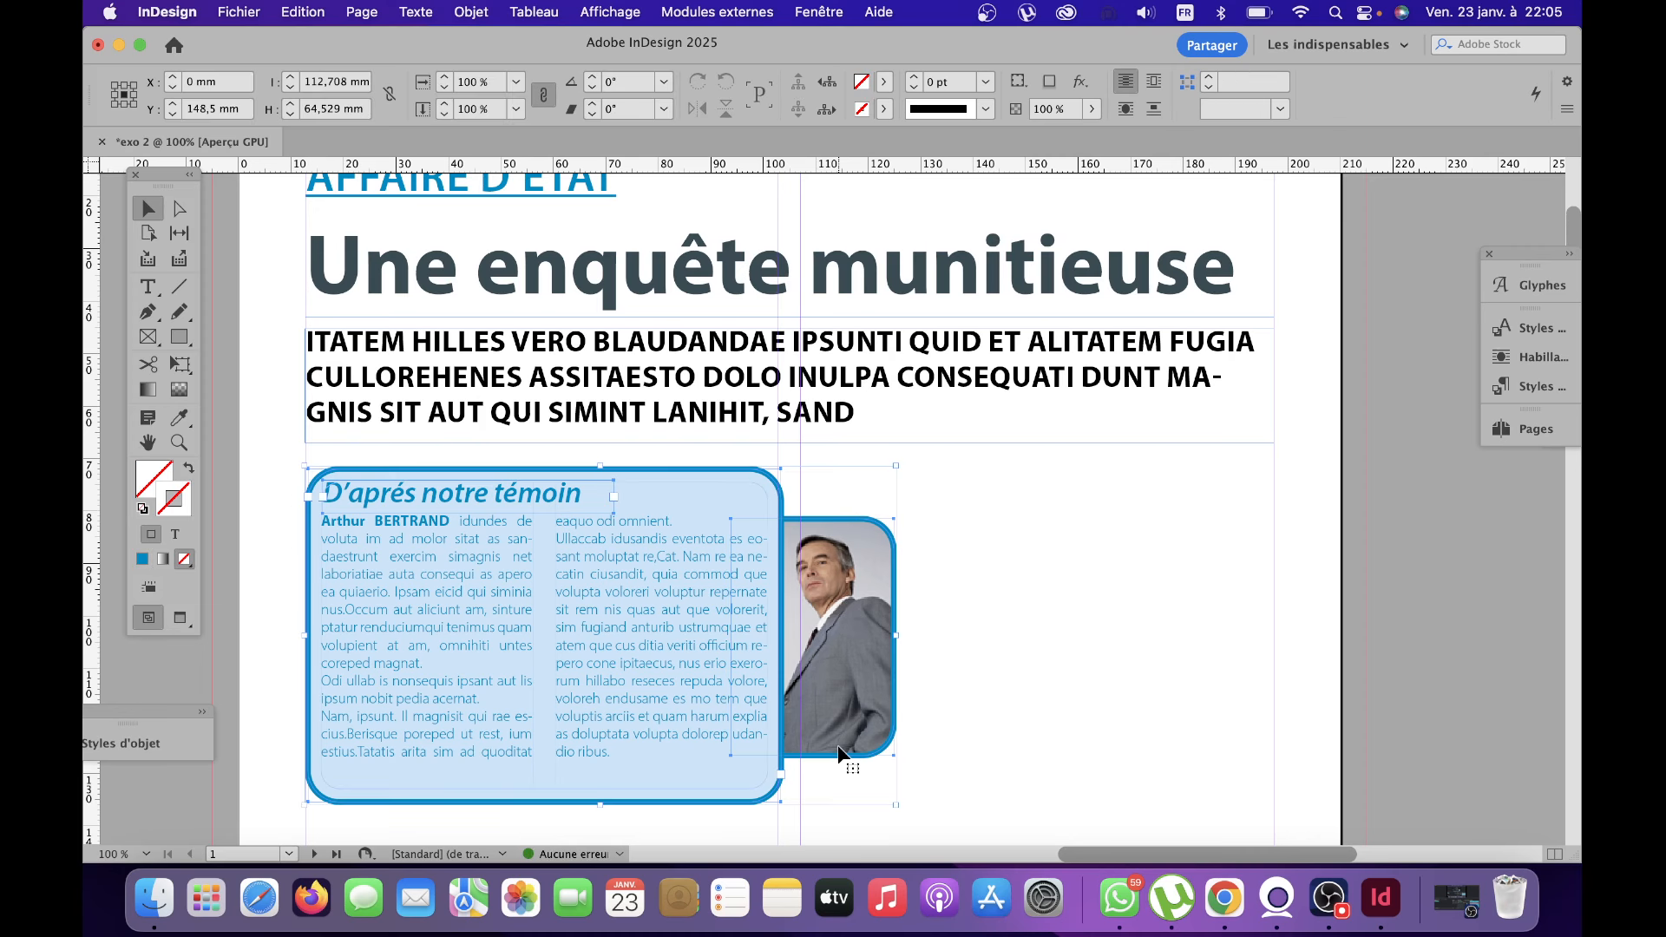
pyautogui.scroll(-15, 837, 744)
pyautogui.hscroll(-2, 836, 745)
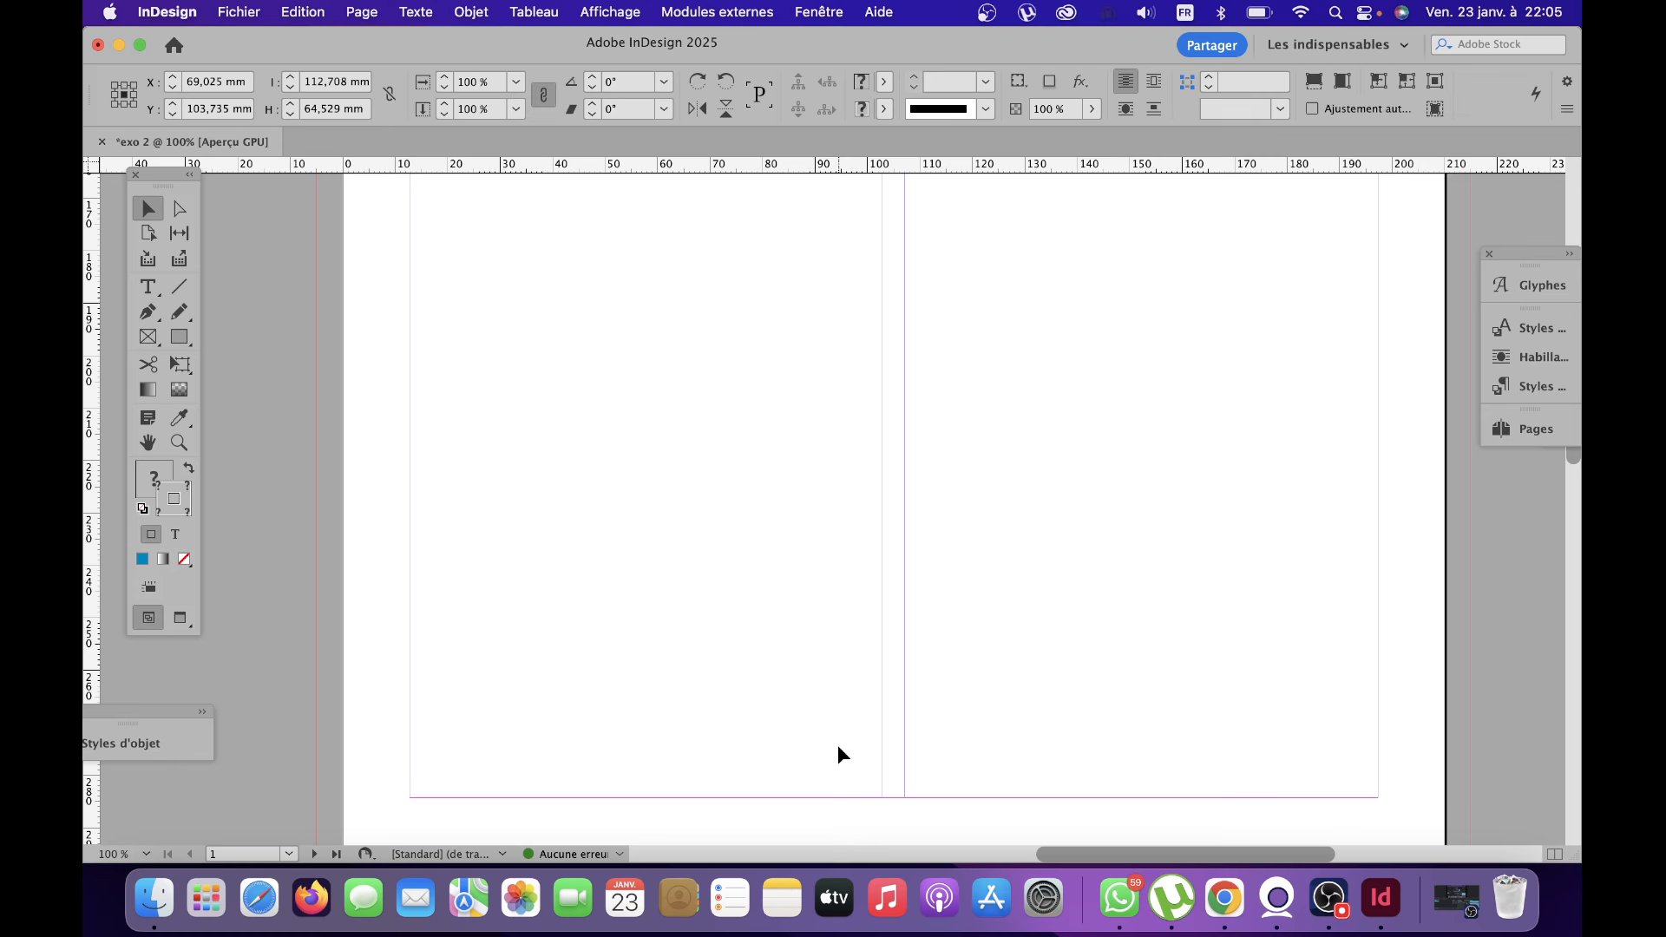
pyautogui.press('super+v')
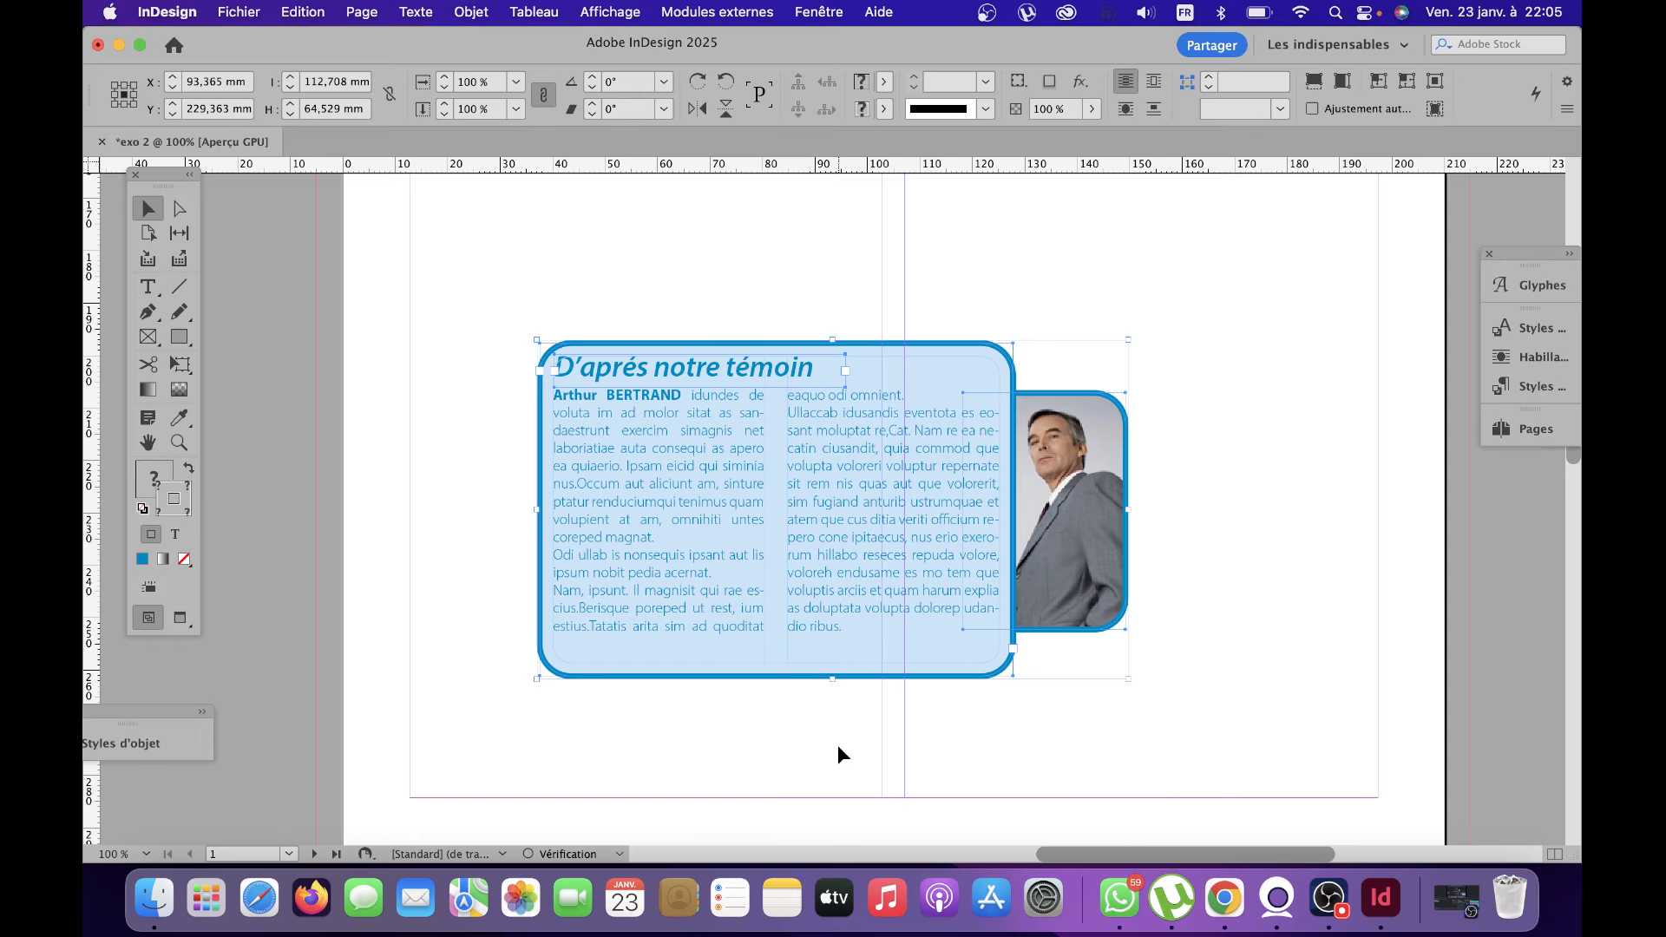
pyautogui.scroll(5, 838, 748)
pyautogui.hscroll(1, 838, 749)
pyautogui.moveTo(734, 695); pyautogui.dragTo(605, 383)
pyautogui.scroll(-5, 1015, 551)
pyautogui.scroll(8, 1016, 556)
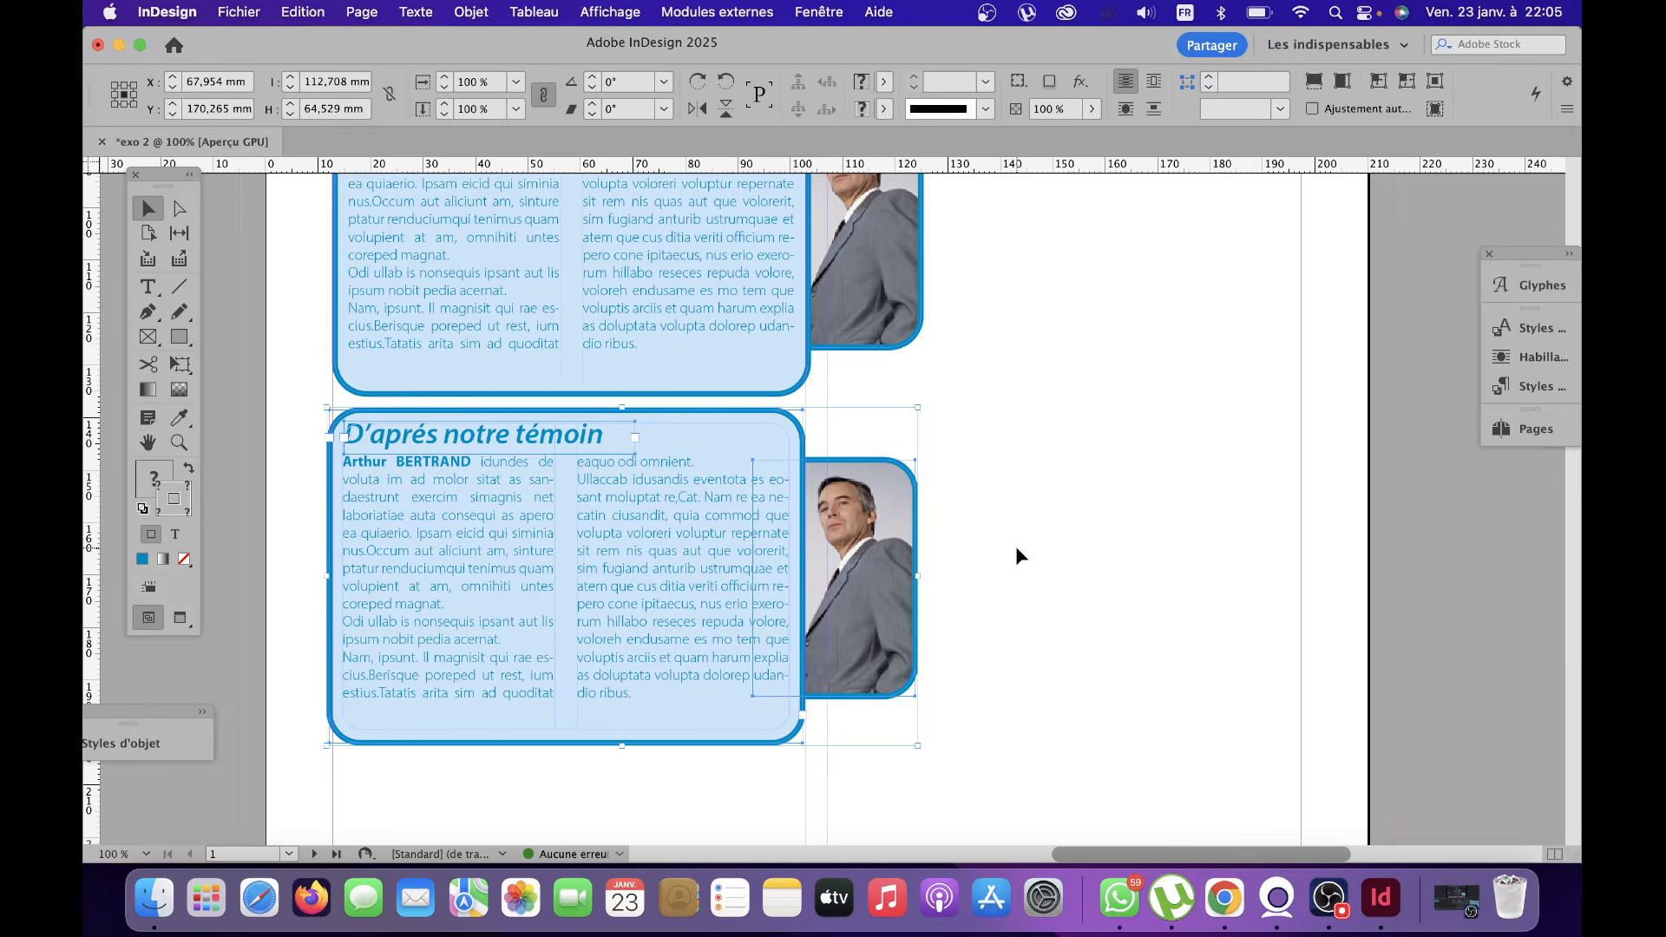
# Replace the witness's bold name at the start of the lower blue box's text with the second witness's full name.
pyautogui.click(1042, 584)
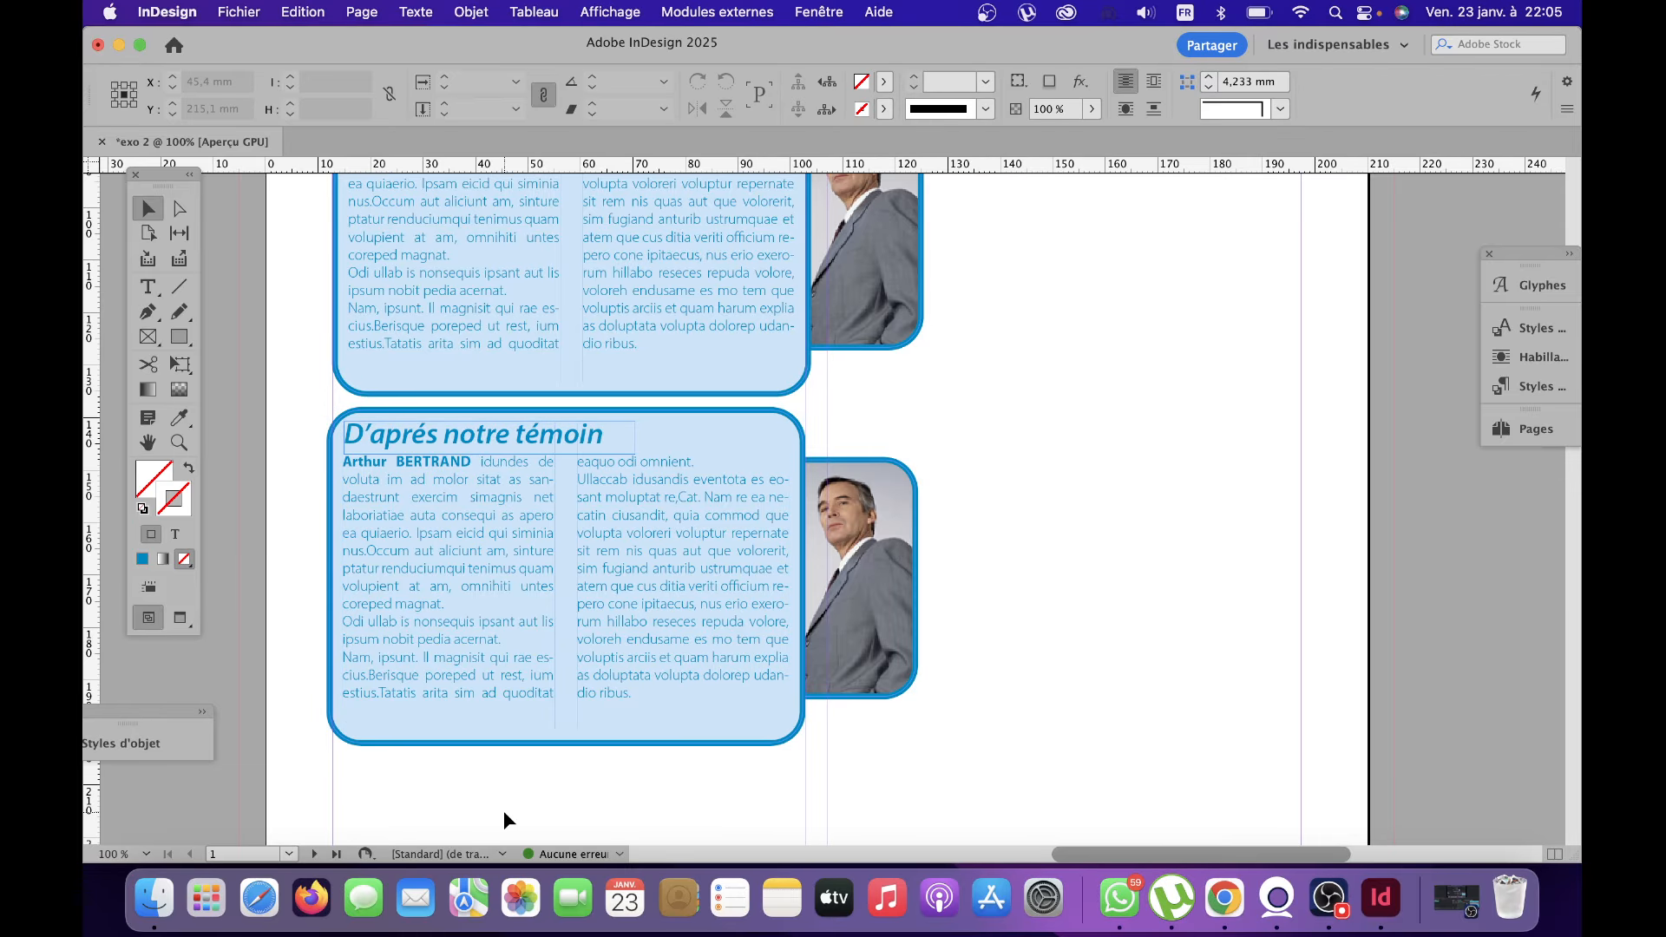
pyautogui.doubleClick(441, 466)
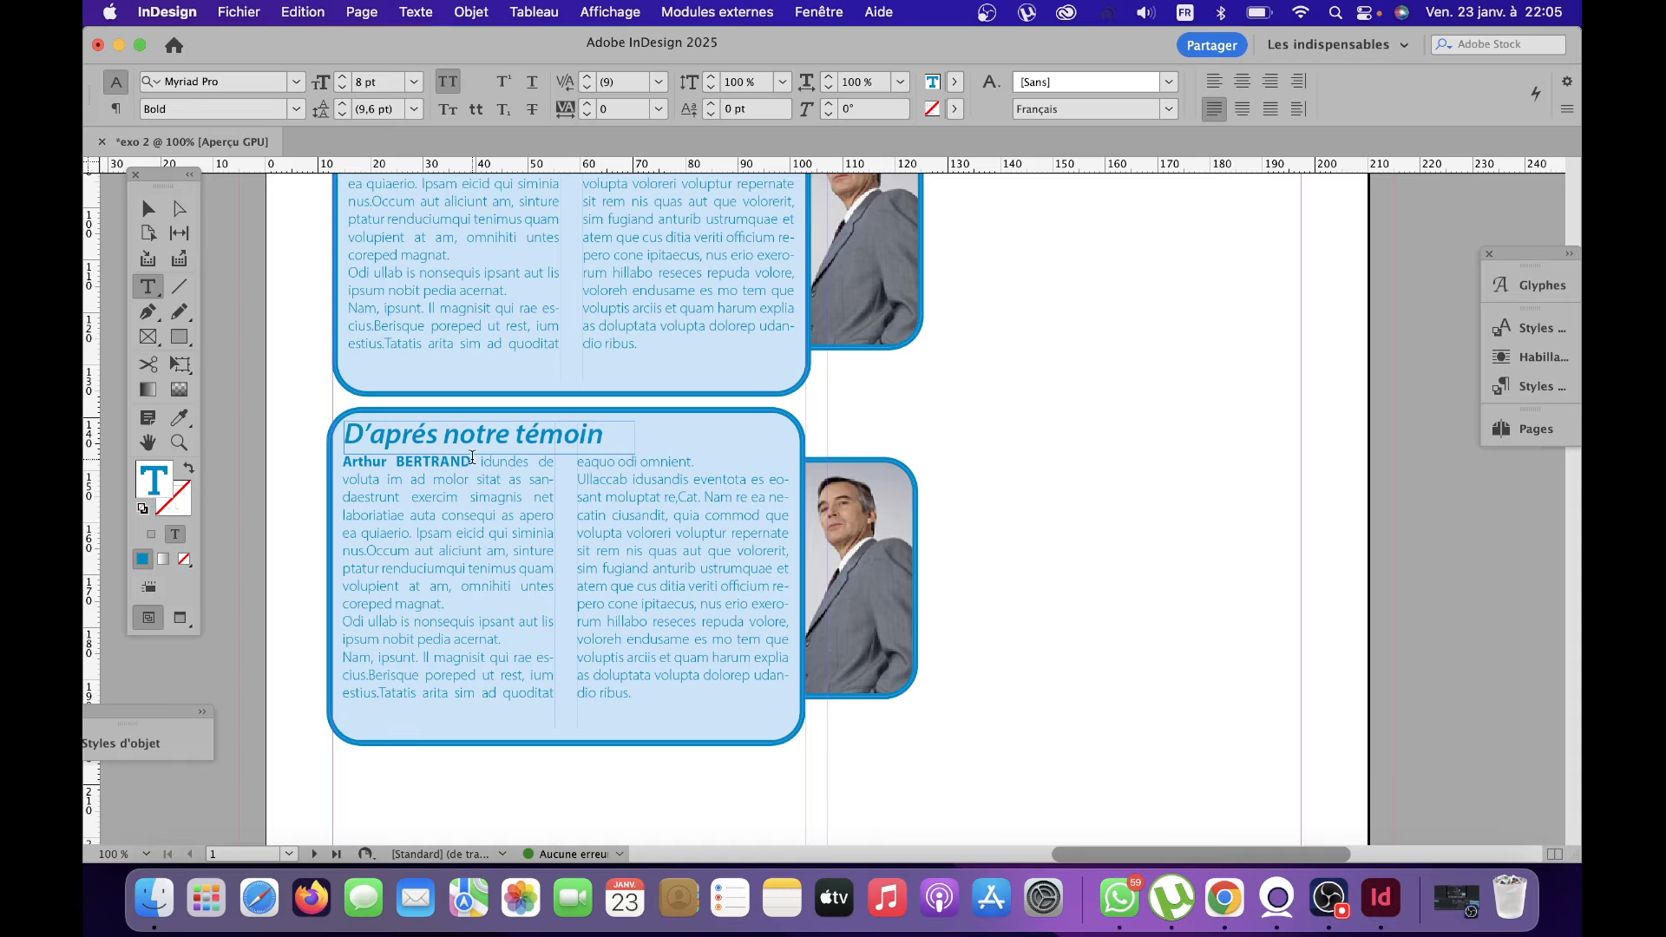
pyautogui.moveTo(472, 460); pyautogui.dragTo(342, 451)
pyautogui.write('Lu')
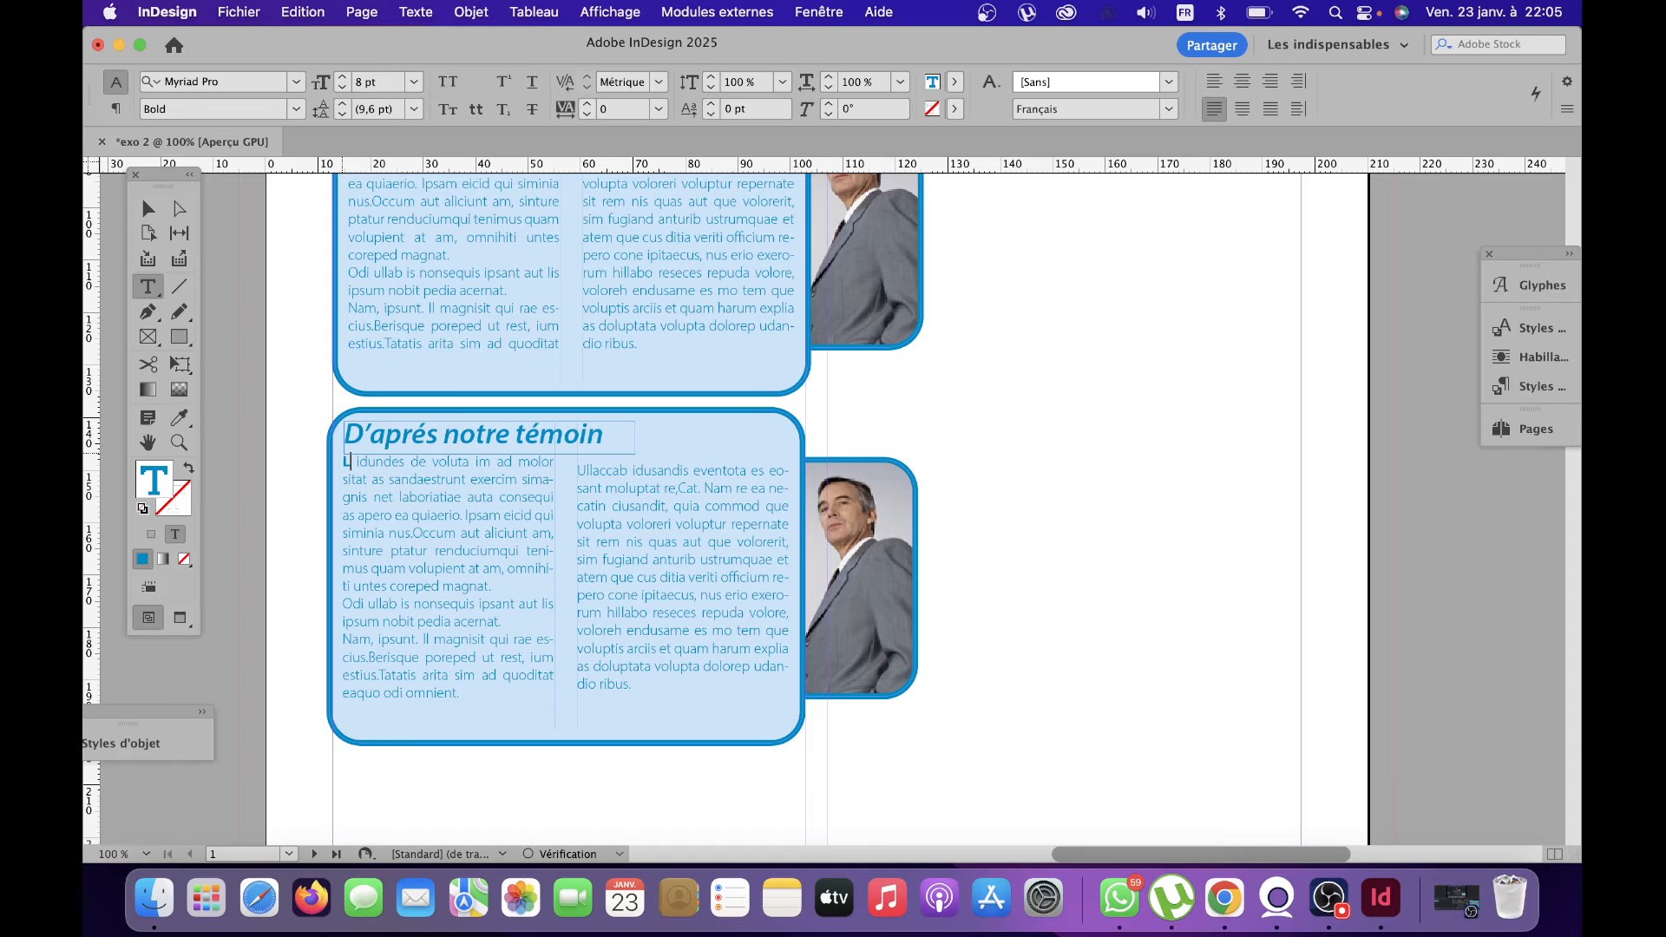
pyautogui.write('c X')
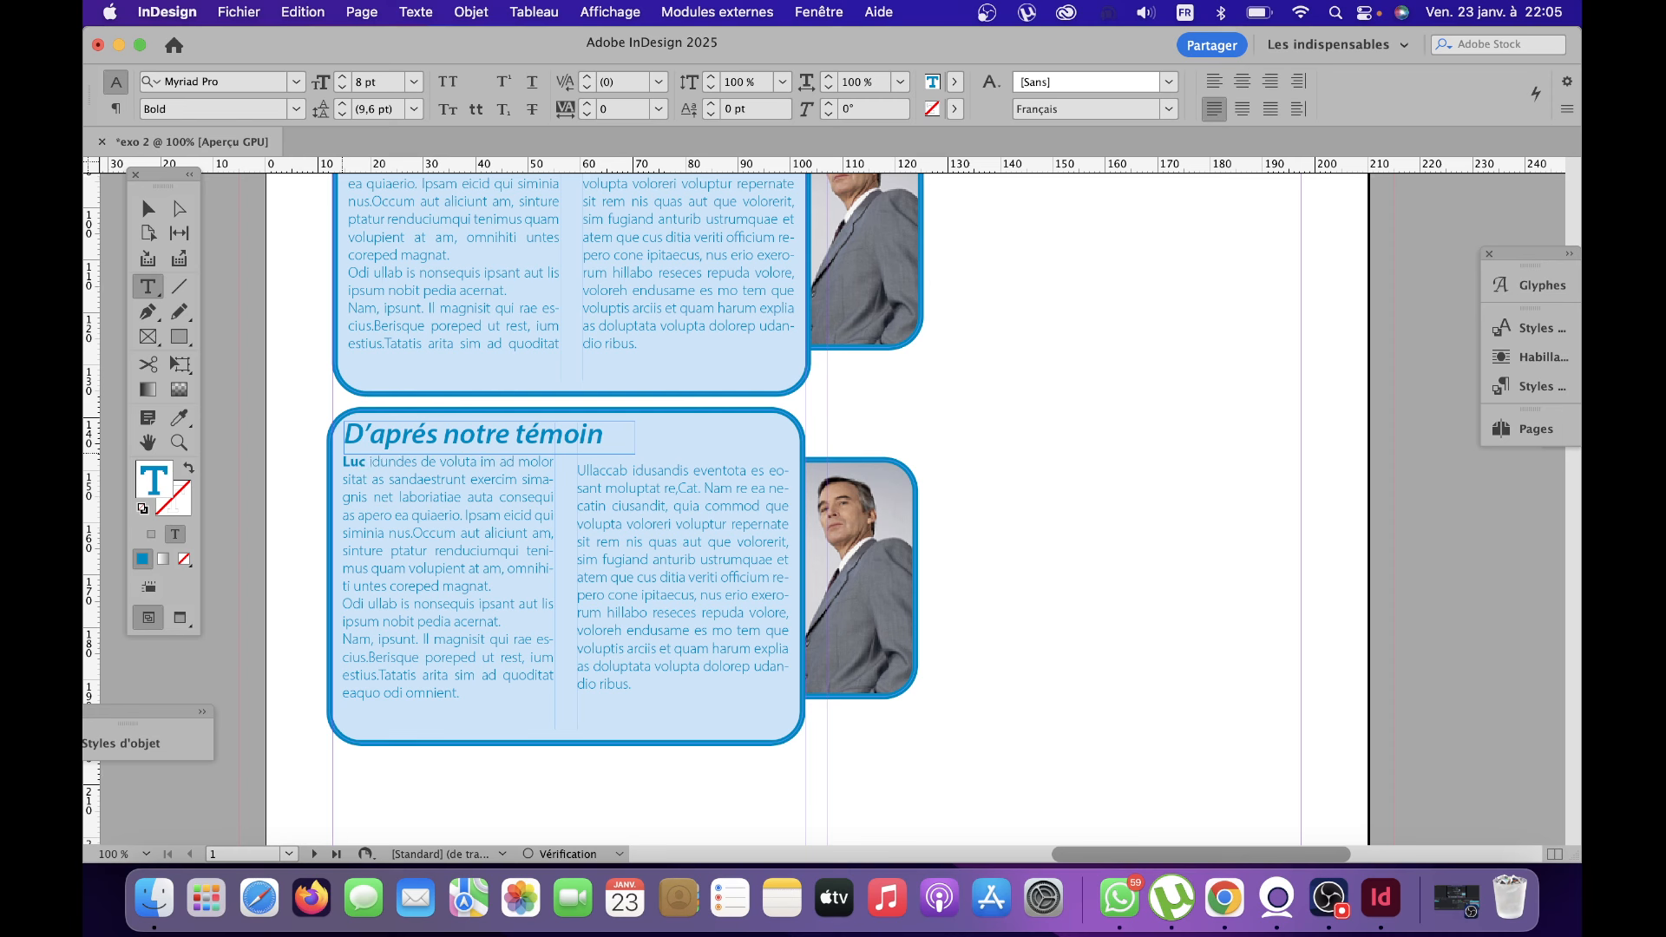
pyautogui.write('AVIET')
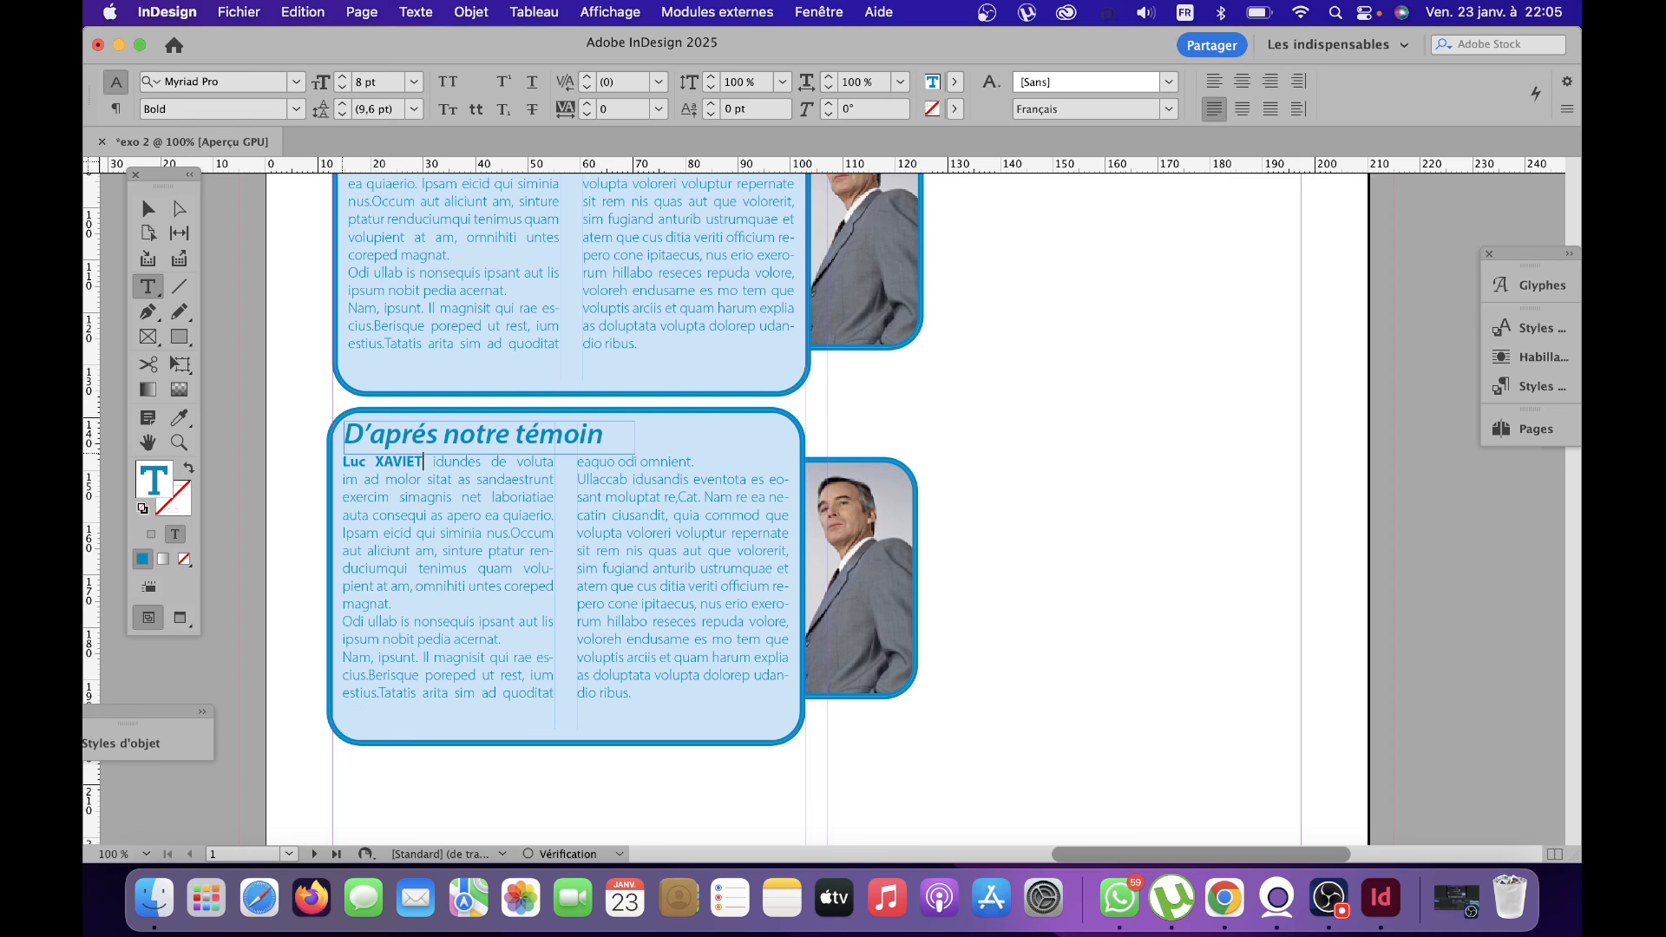
pyautogui.press('BackSpace')
pyautogui.write('R')
pyautogui.doubleClick(371, 458)
# Delete the man's photo from the picture frame beside the lower blue box, keeping the empty frame.
pyautogui.click(180, 208)
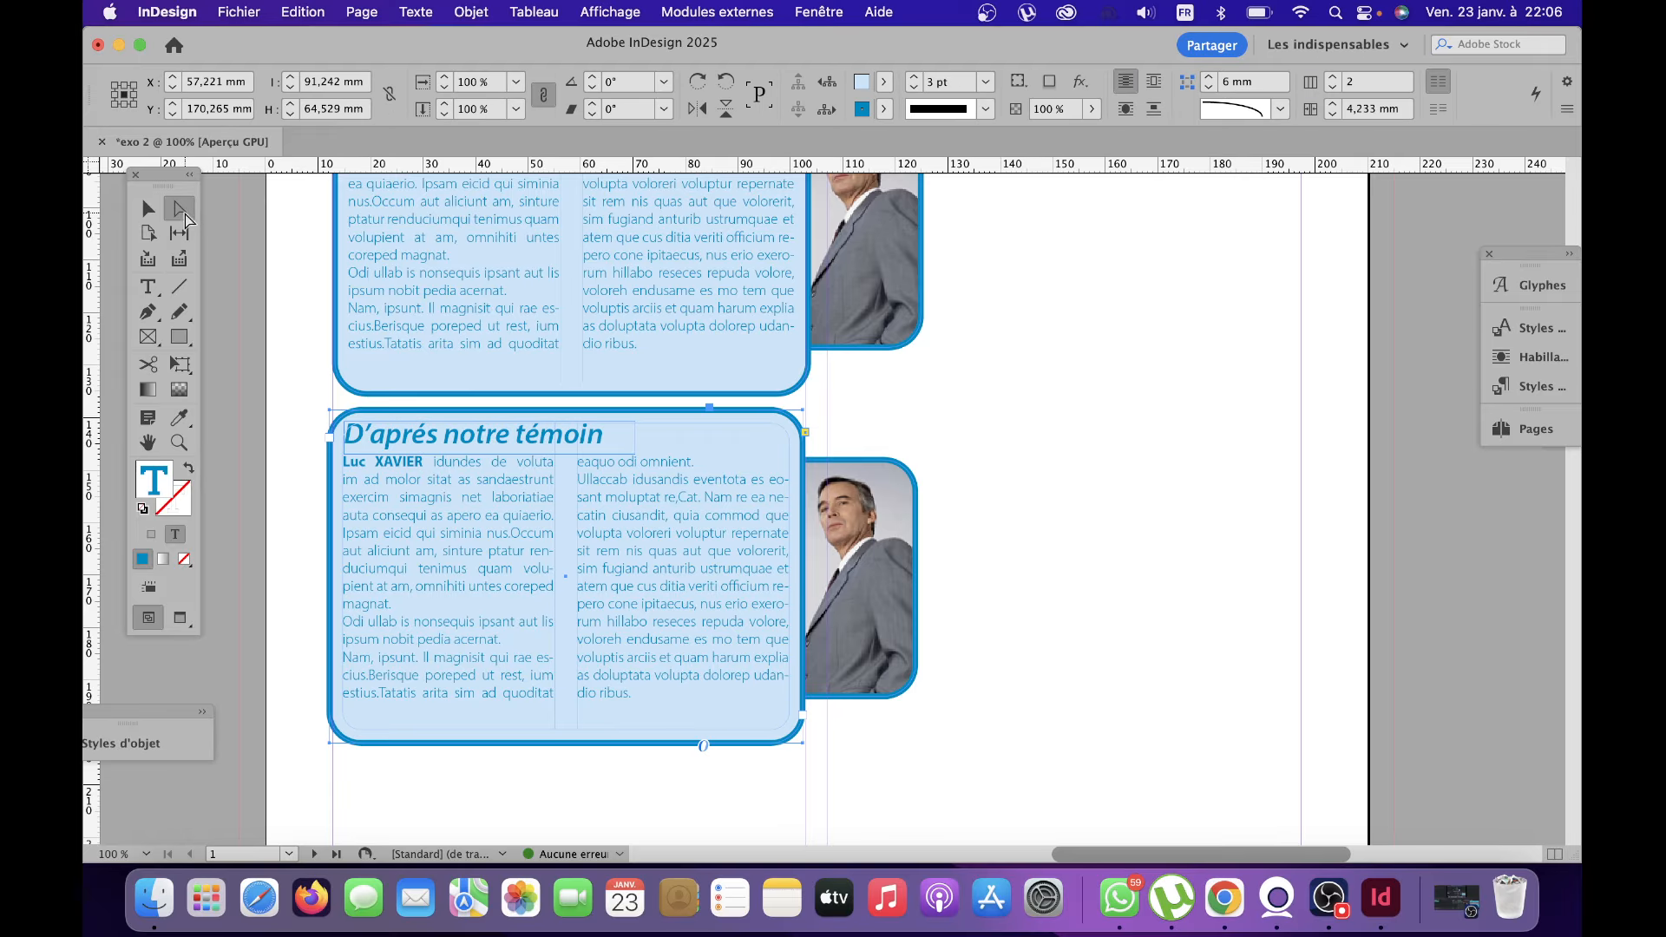
pyautogui.click(849, 562)
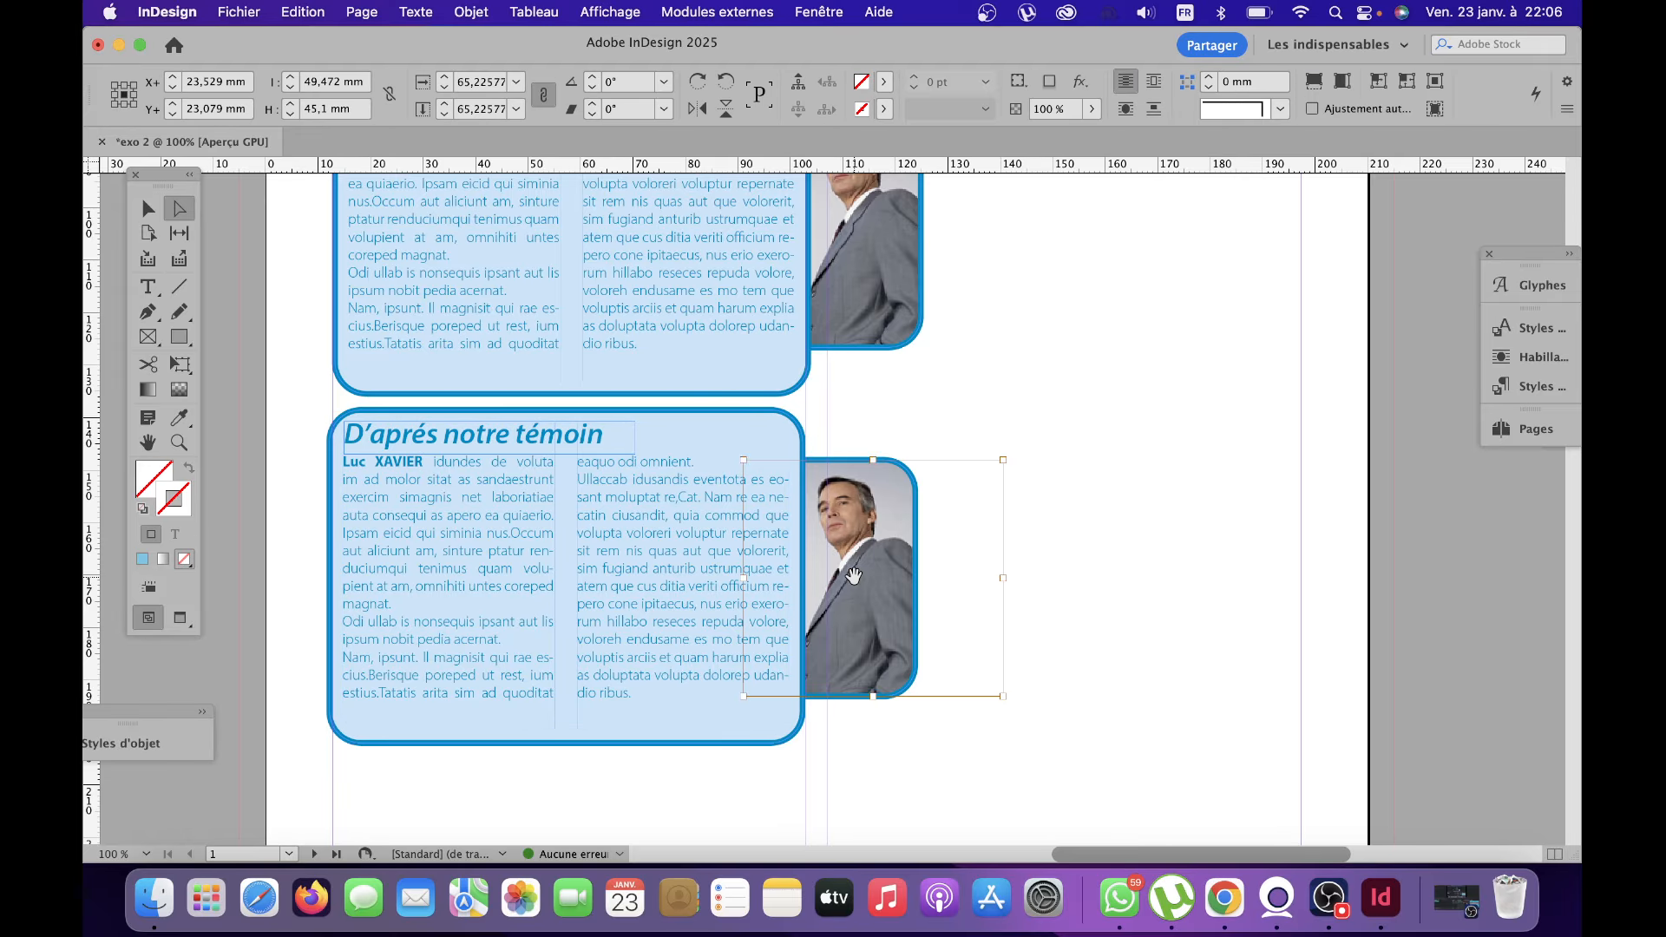
pyautogui.press('BackSpace')
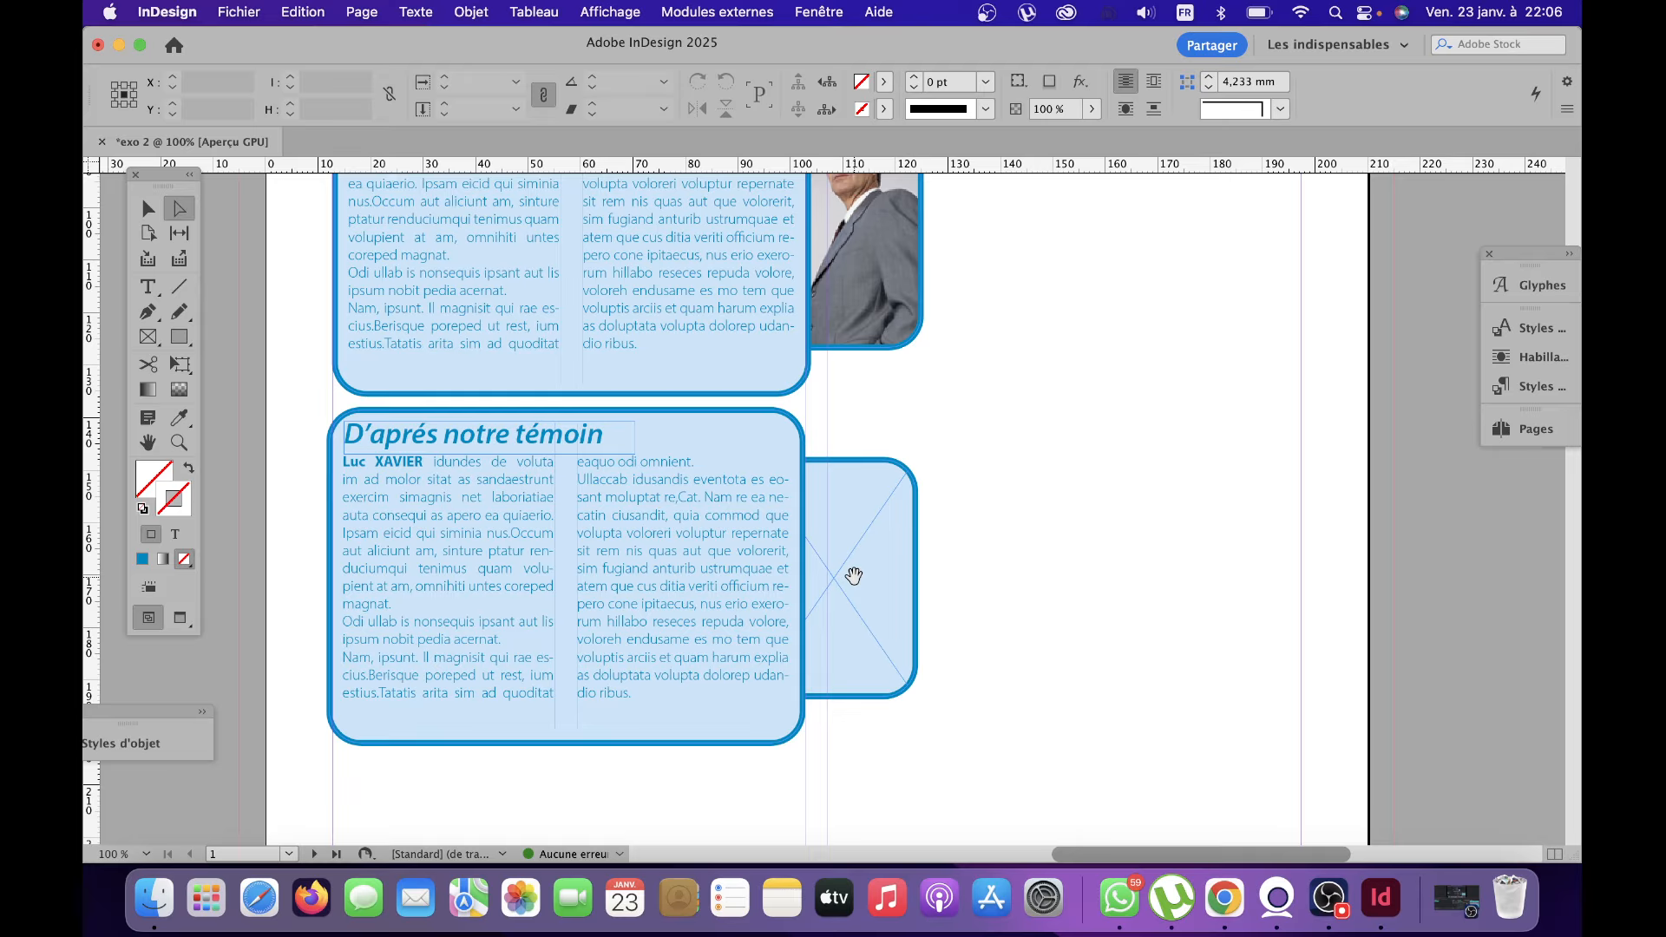
pyautogui.click(854, 576)
# Place AA049131.jpg from the Links folder into the empty picture frame beside the lower blue box.
pyautogui.click(146, 210)
pyautogui.click(897, 570)
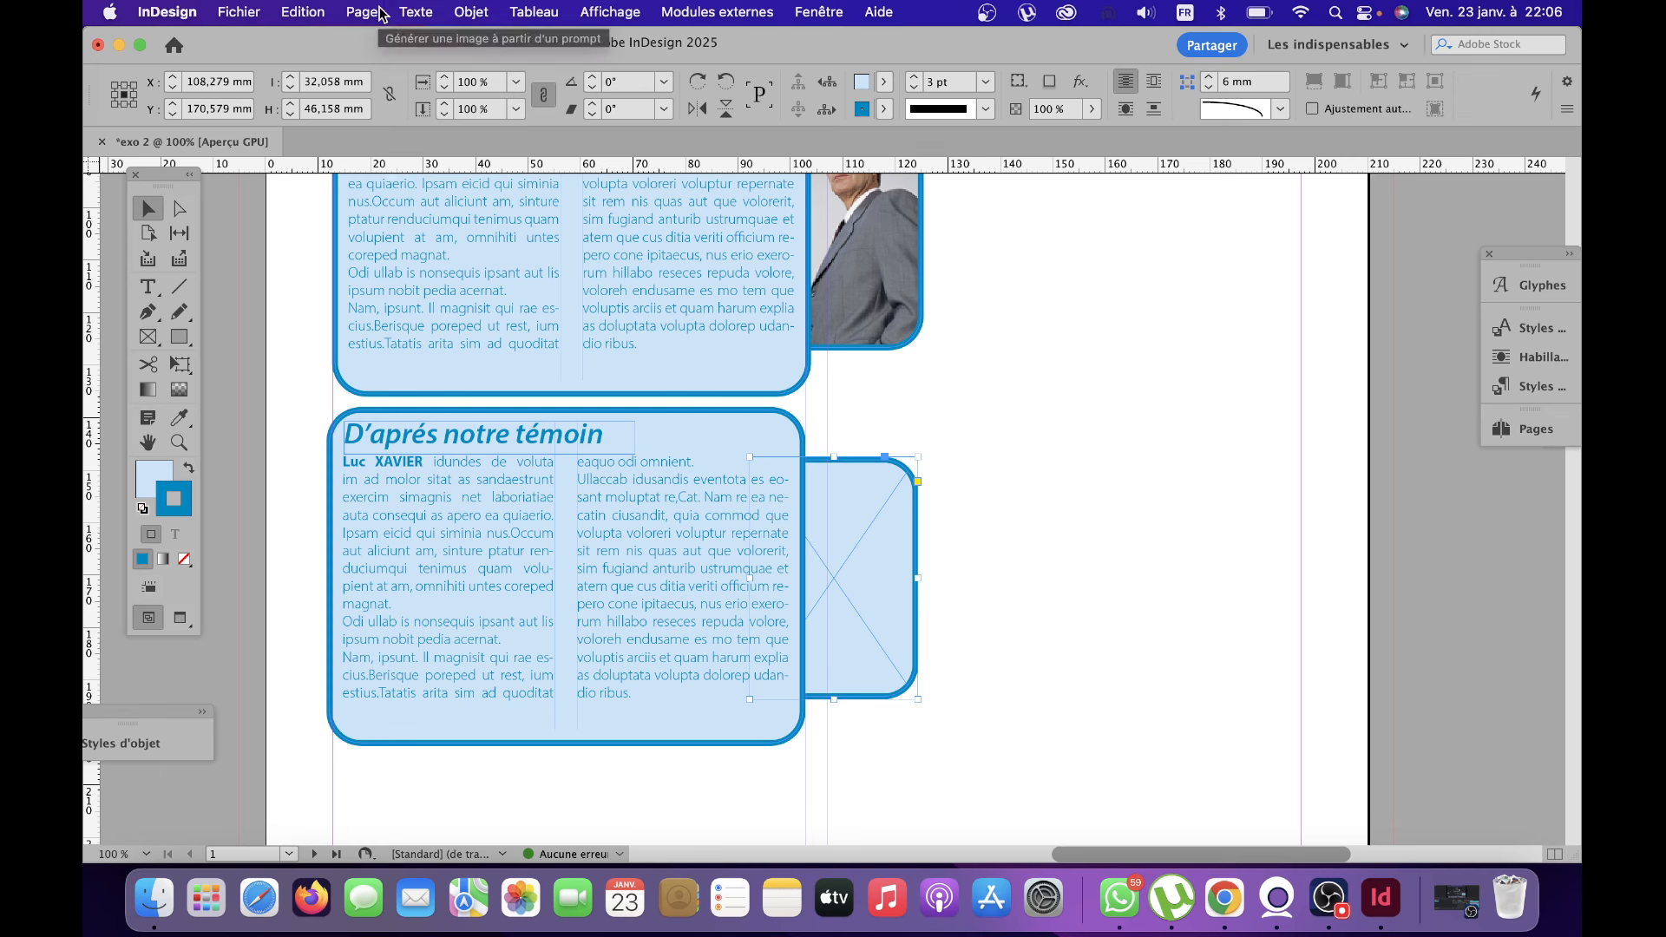
pyautogui.click(246, 12)
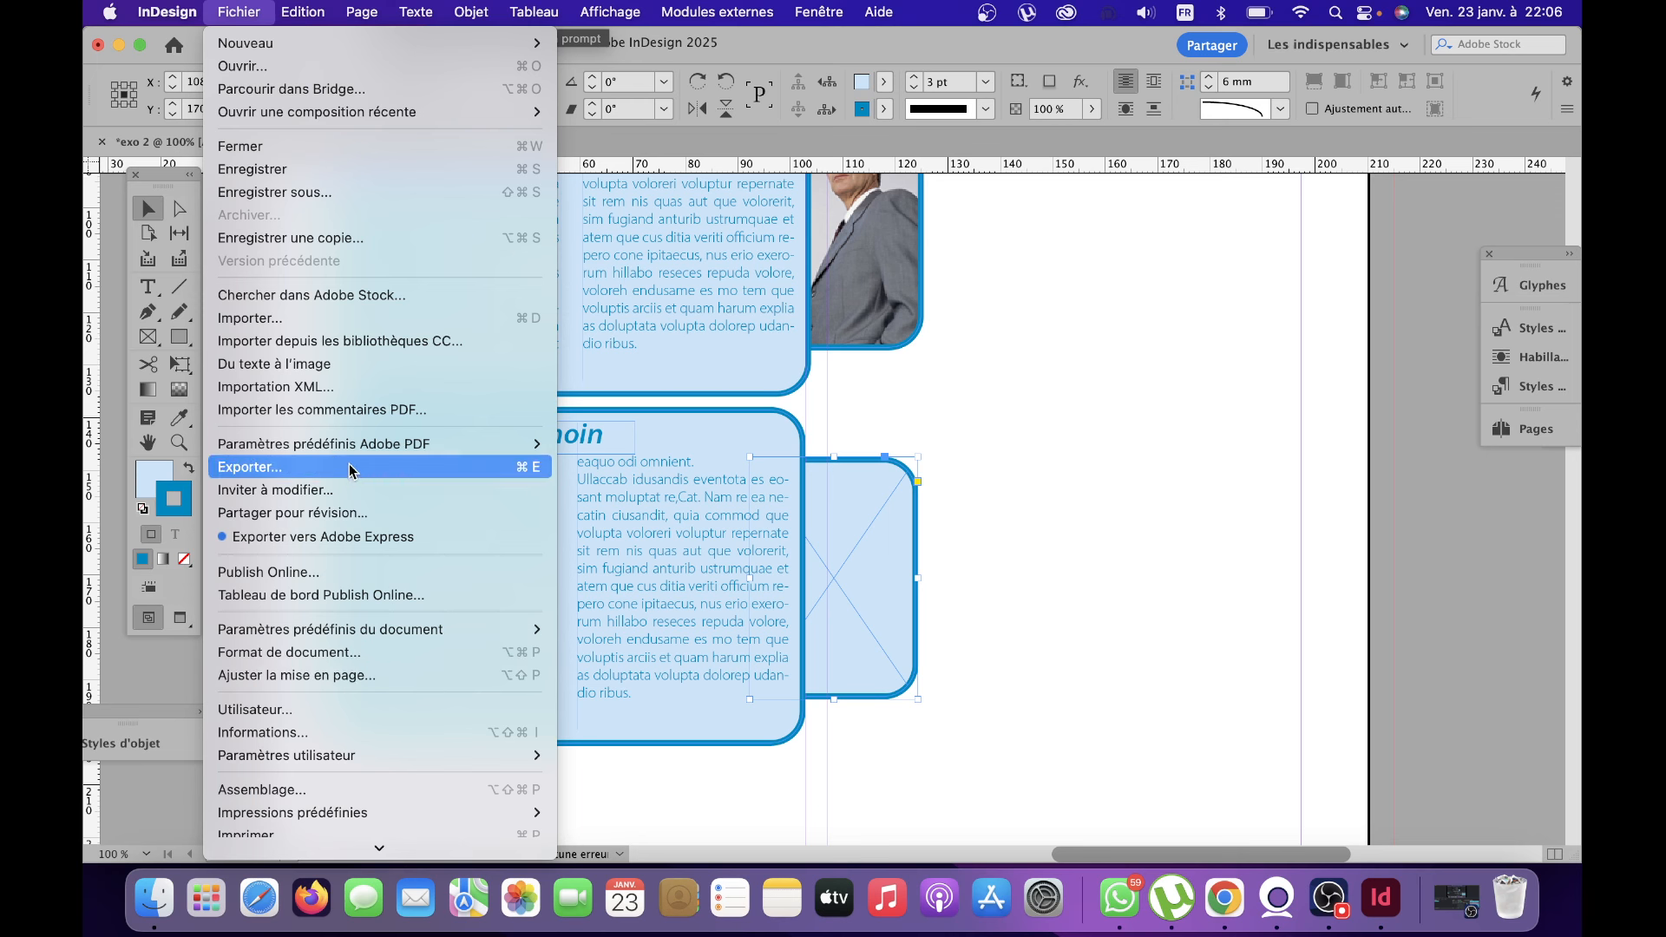
pyautogui.click(338, 319)
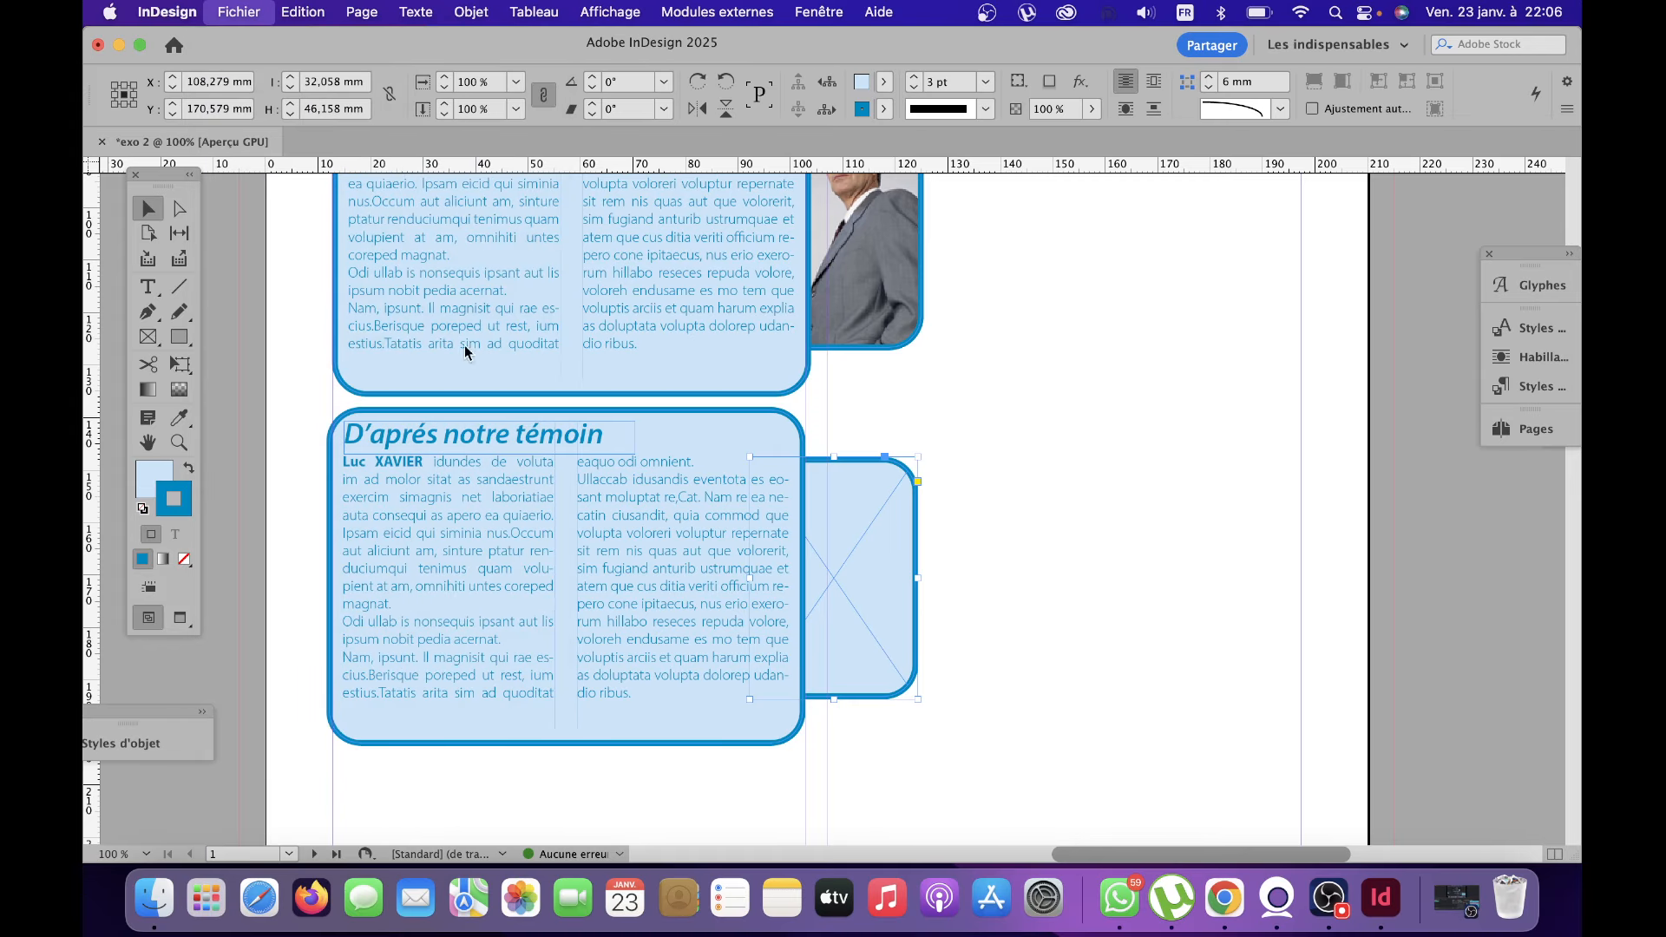
pyautogui.click(602, 276)
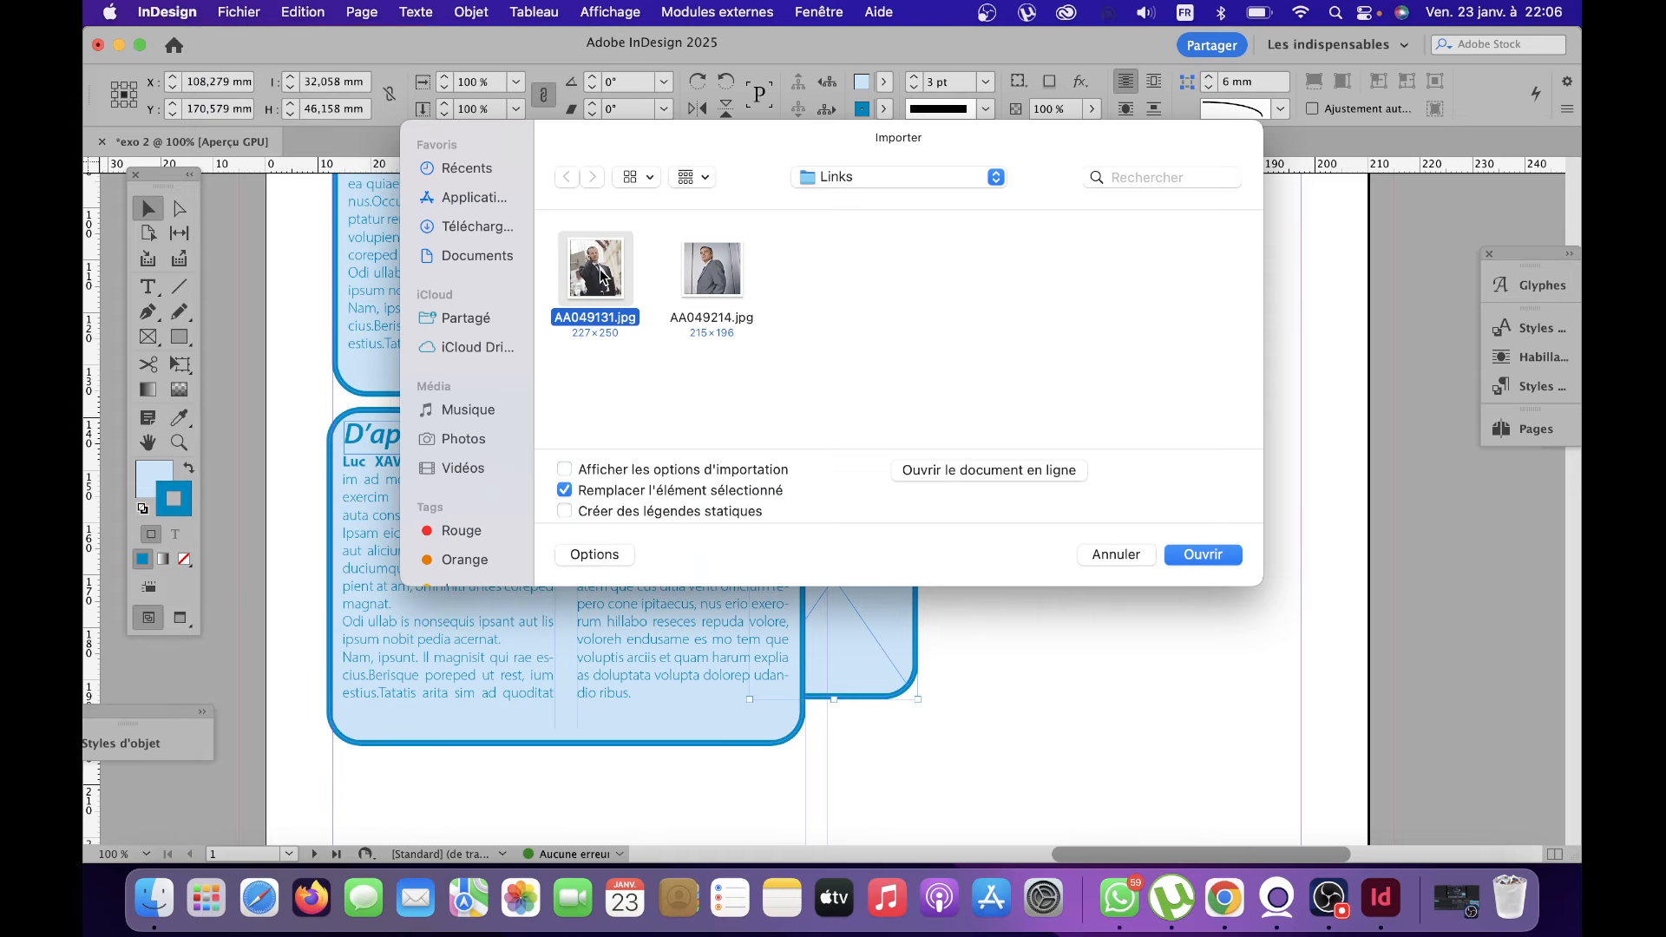
pyautogui.click(1200, 556)
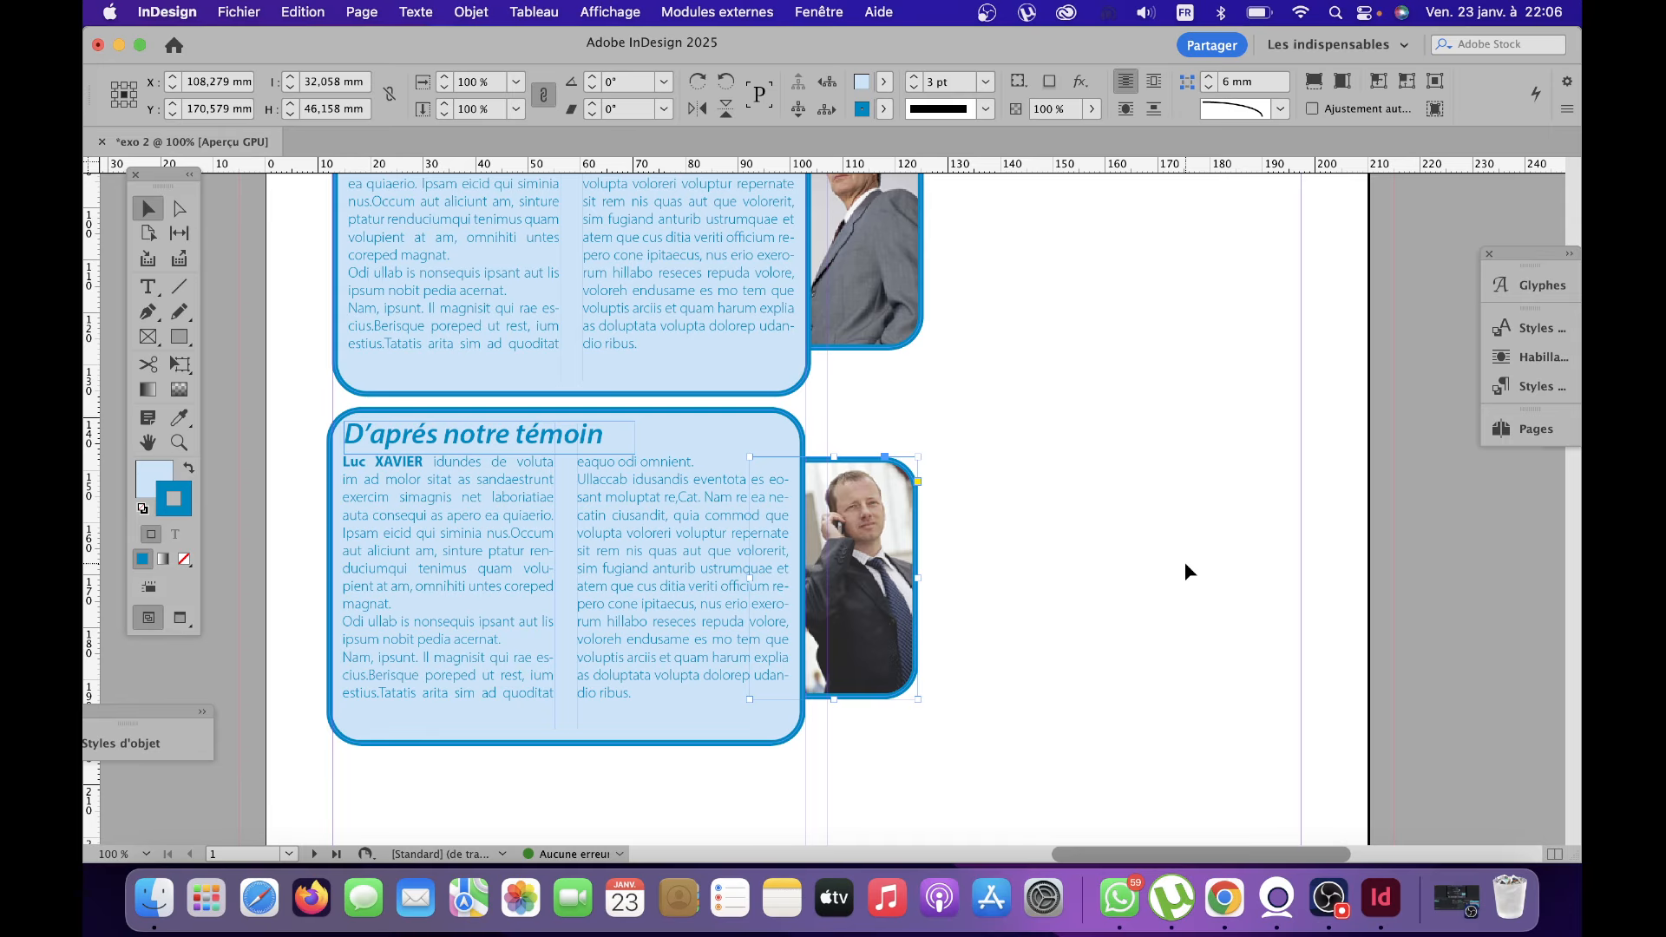
pyautogui.click(837, 577)
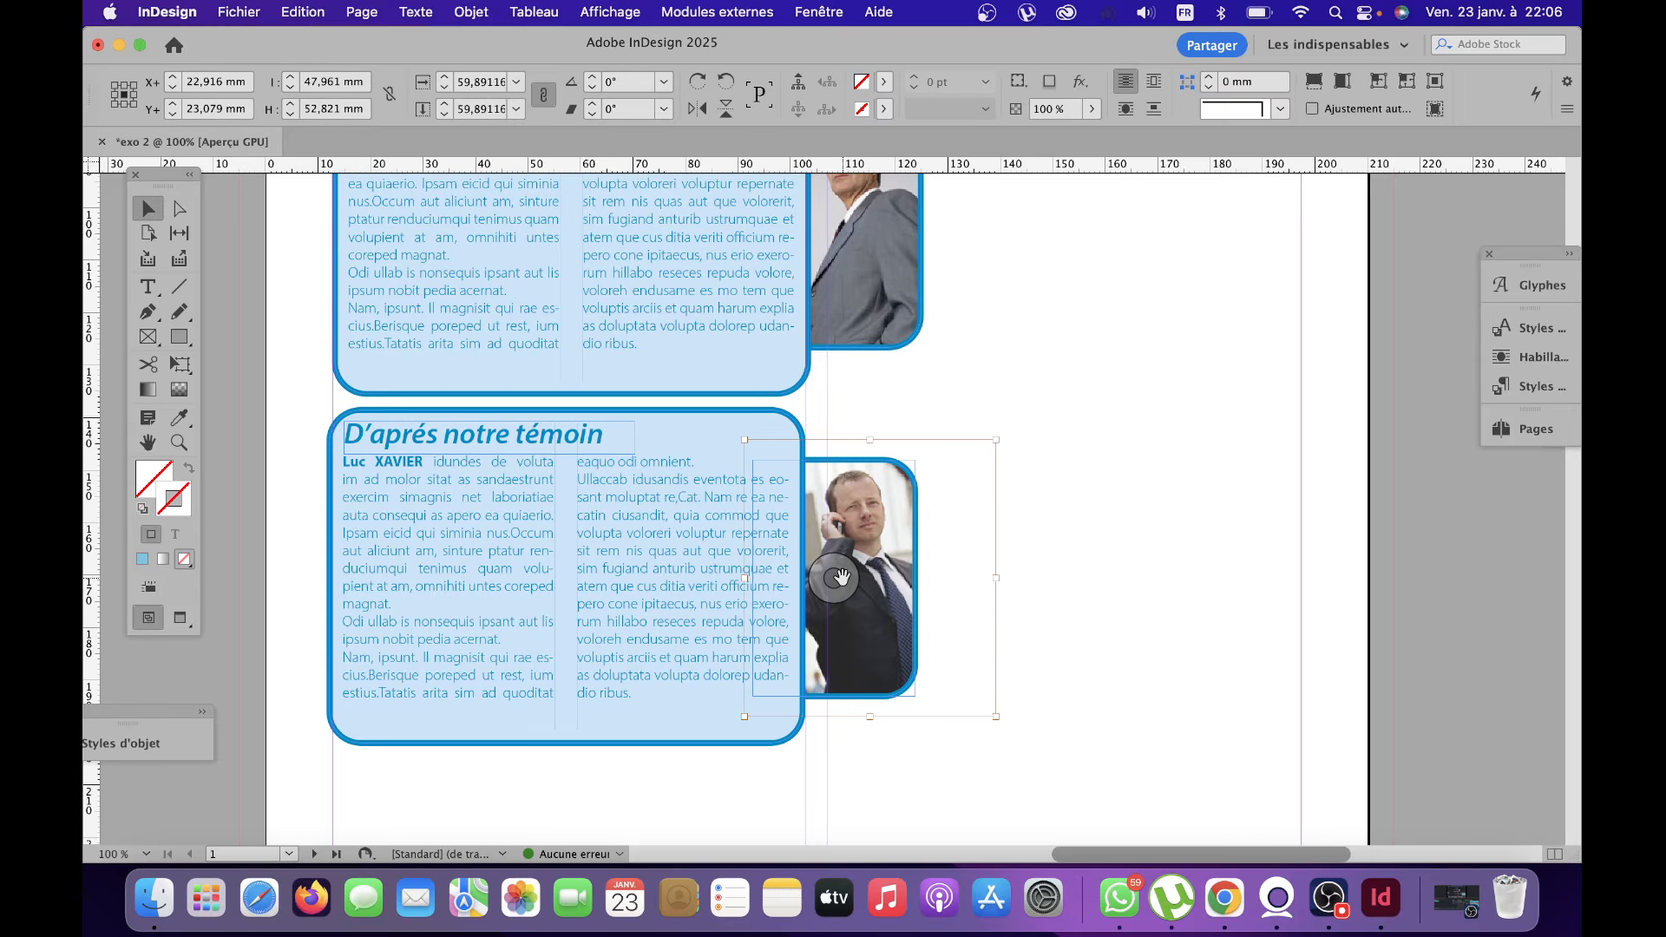
pyautogui.click(1154, 586)
# Draw a text frame just below the lower blue box, spanning both page columns down to the bottom margin.
pyautogui.scroll(-10, 1154, 587)
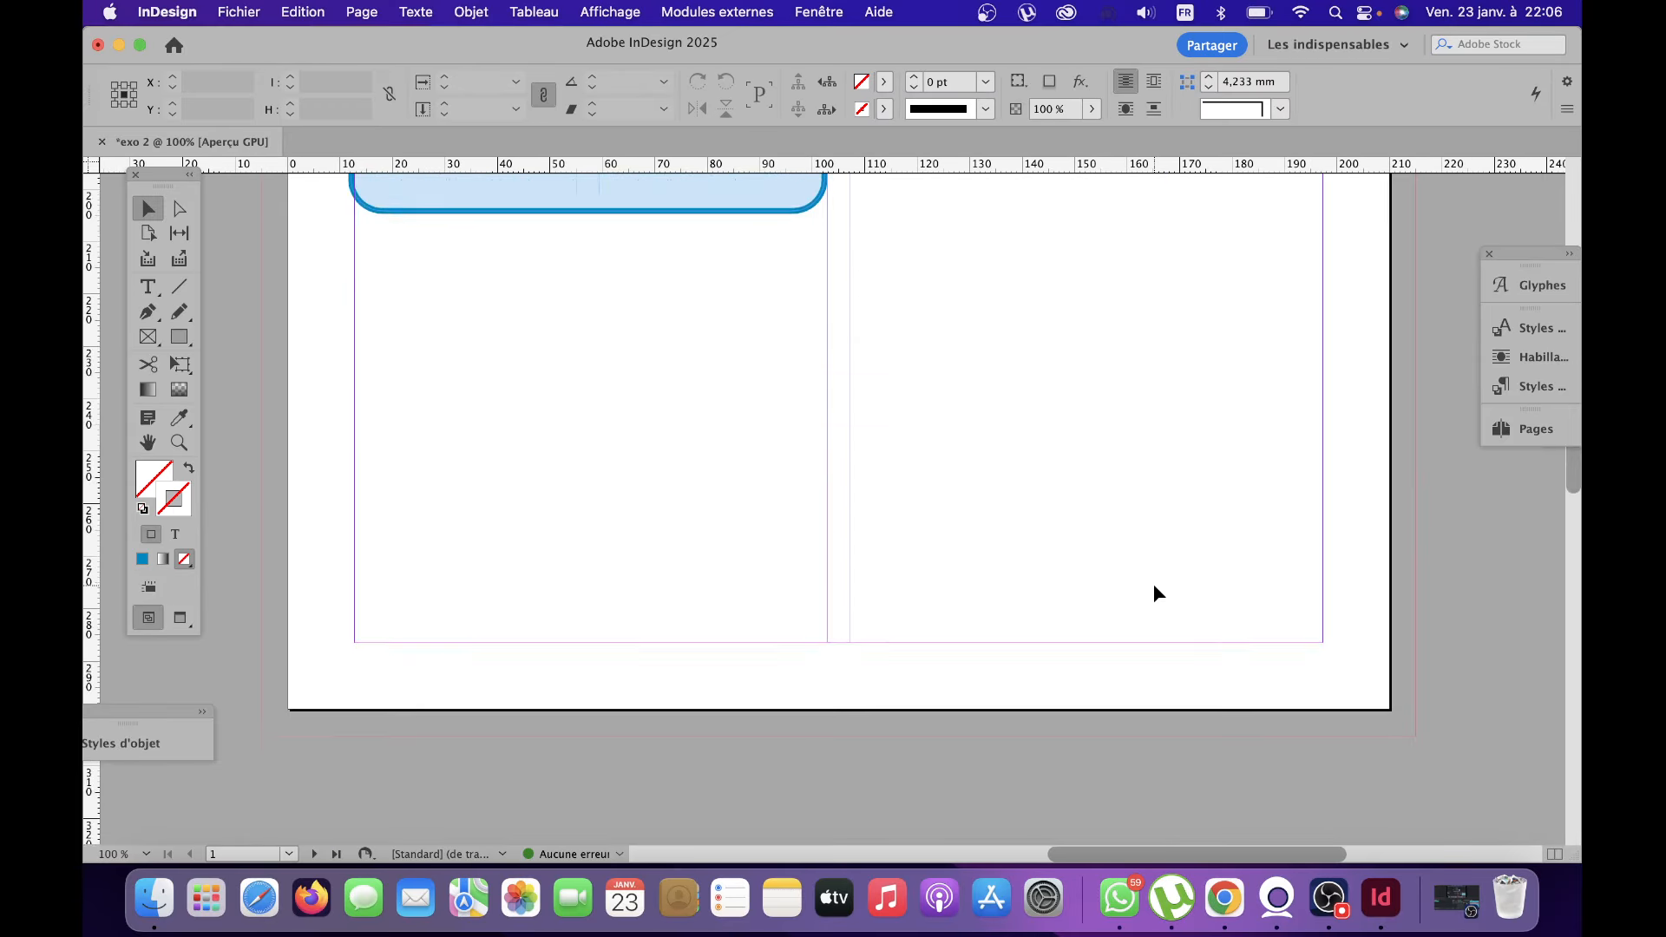
pyautogui.scroll(3, 1154, 594)
pyautogui.scroll(-10, 1154, 594)
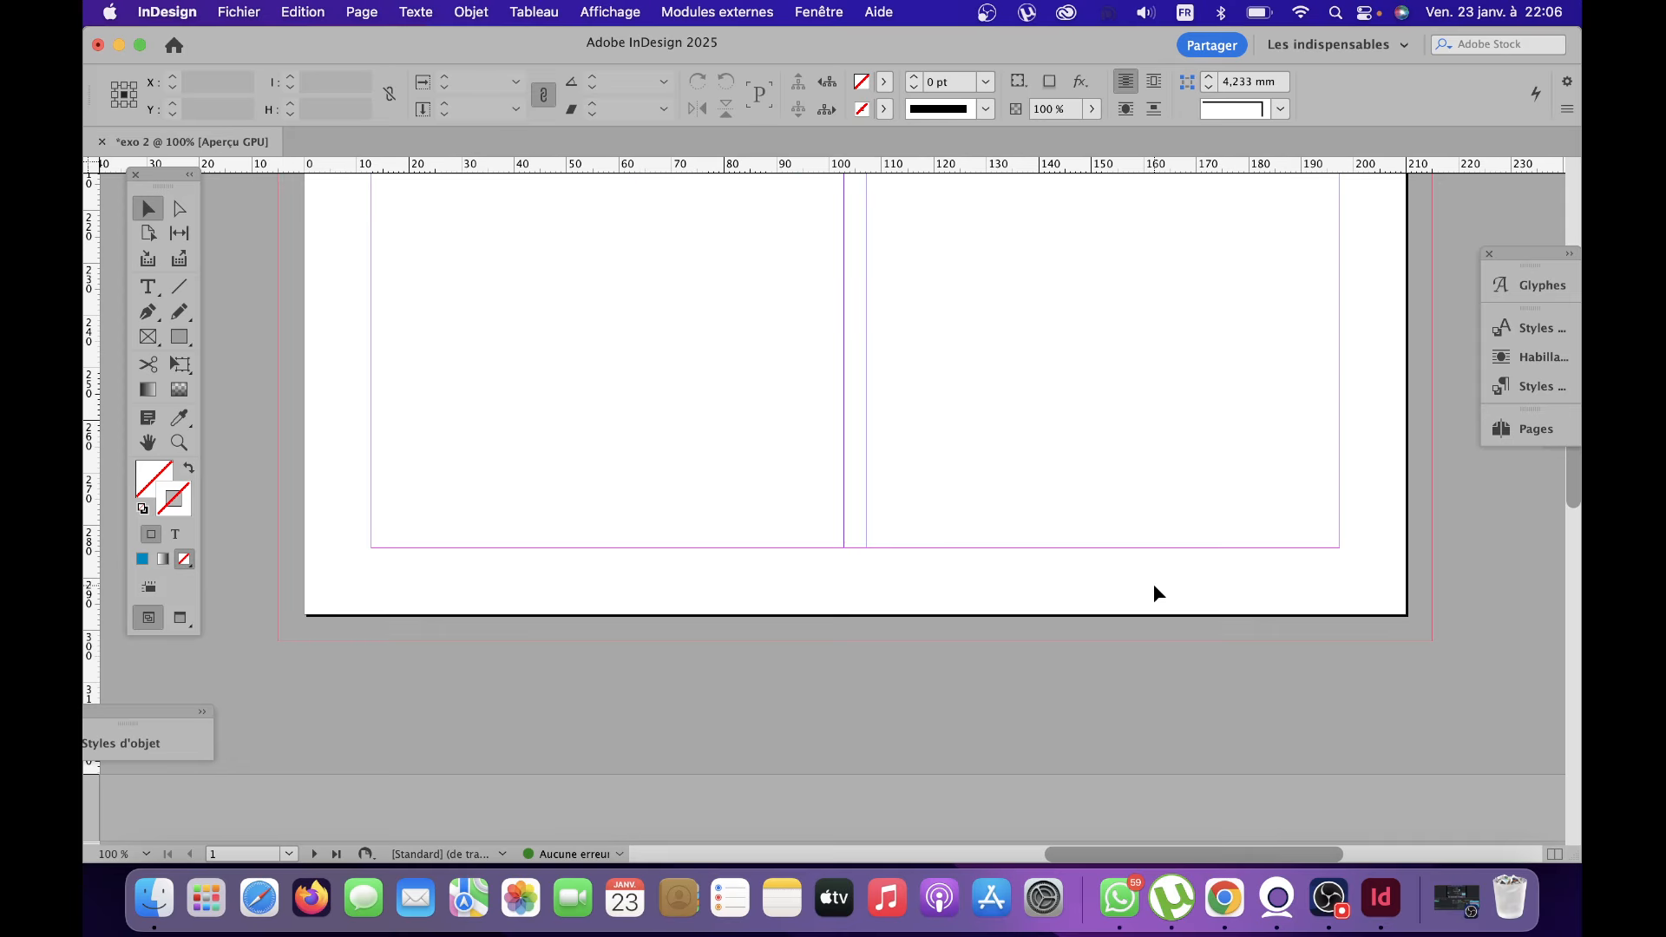
pyautogui.scroll(4, 1154, 594)
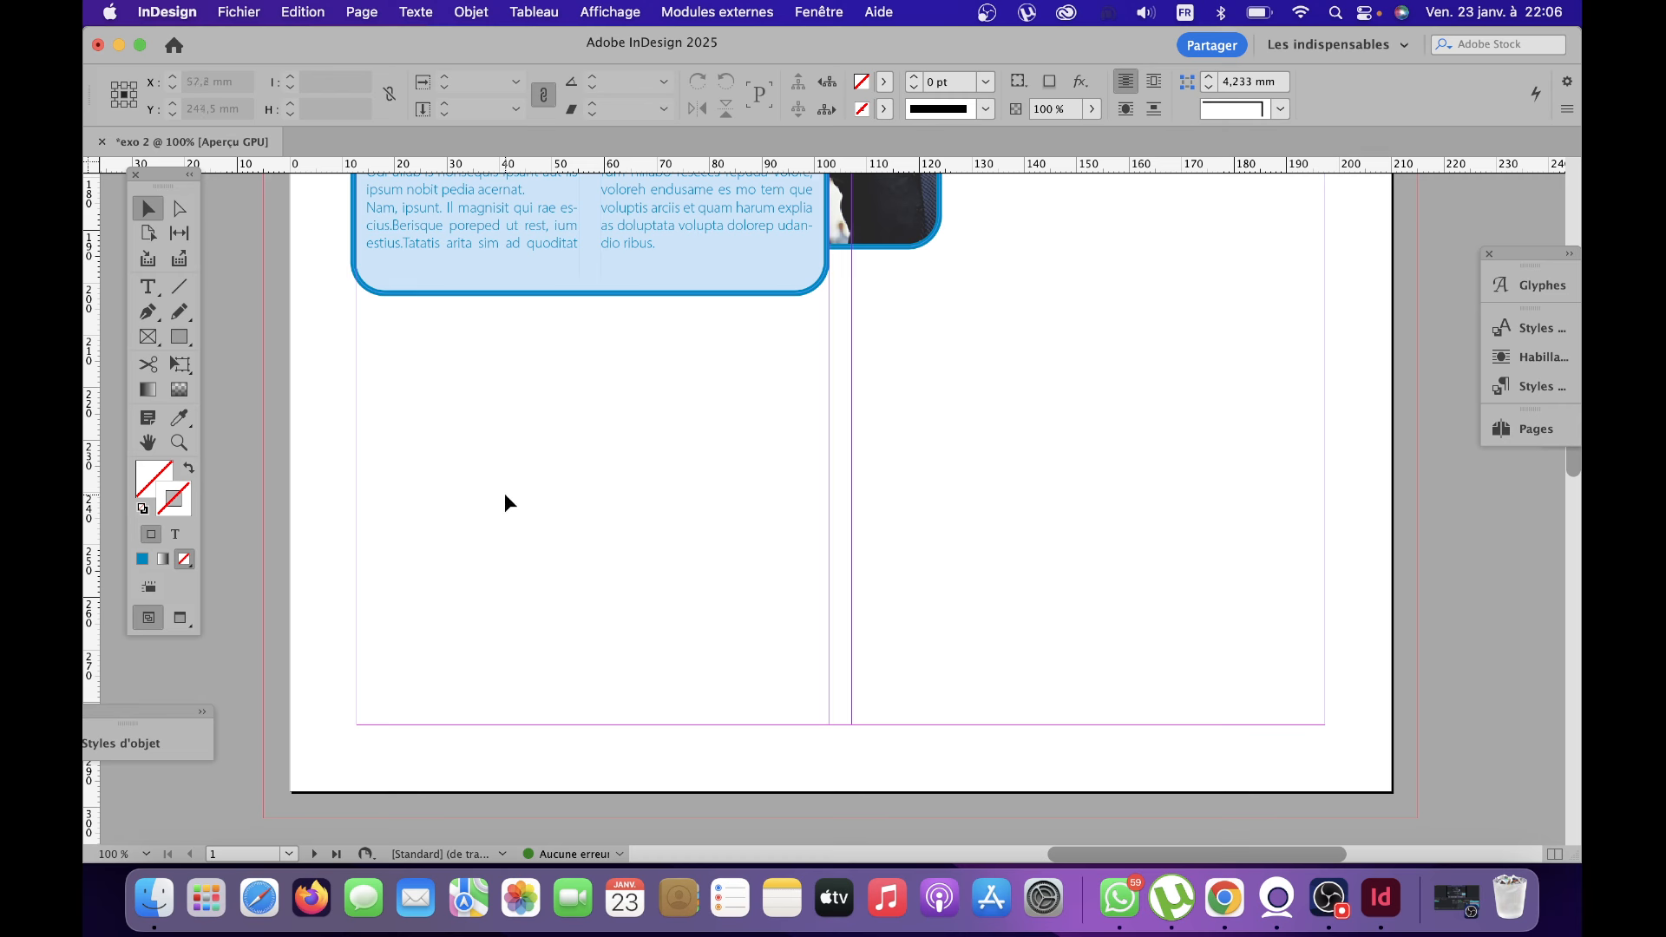
pyautogui.click(152, 289)
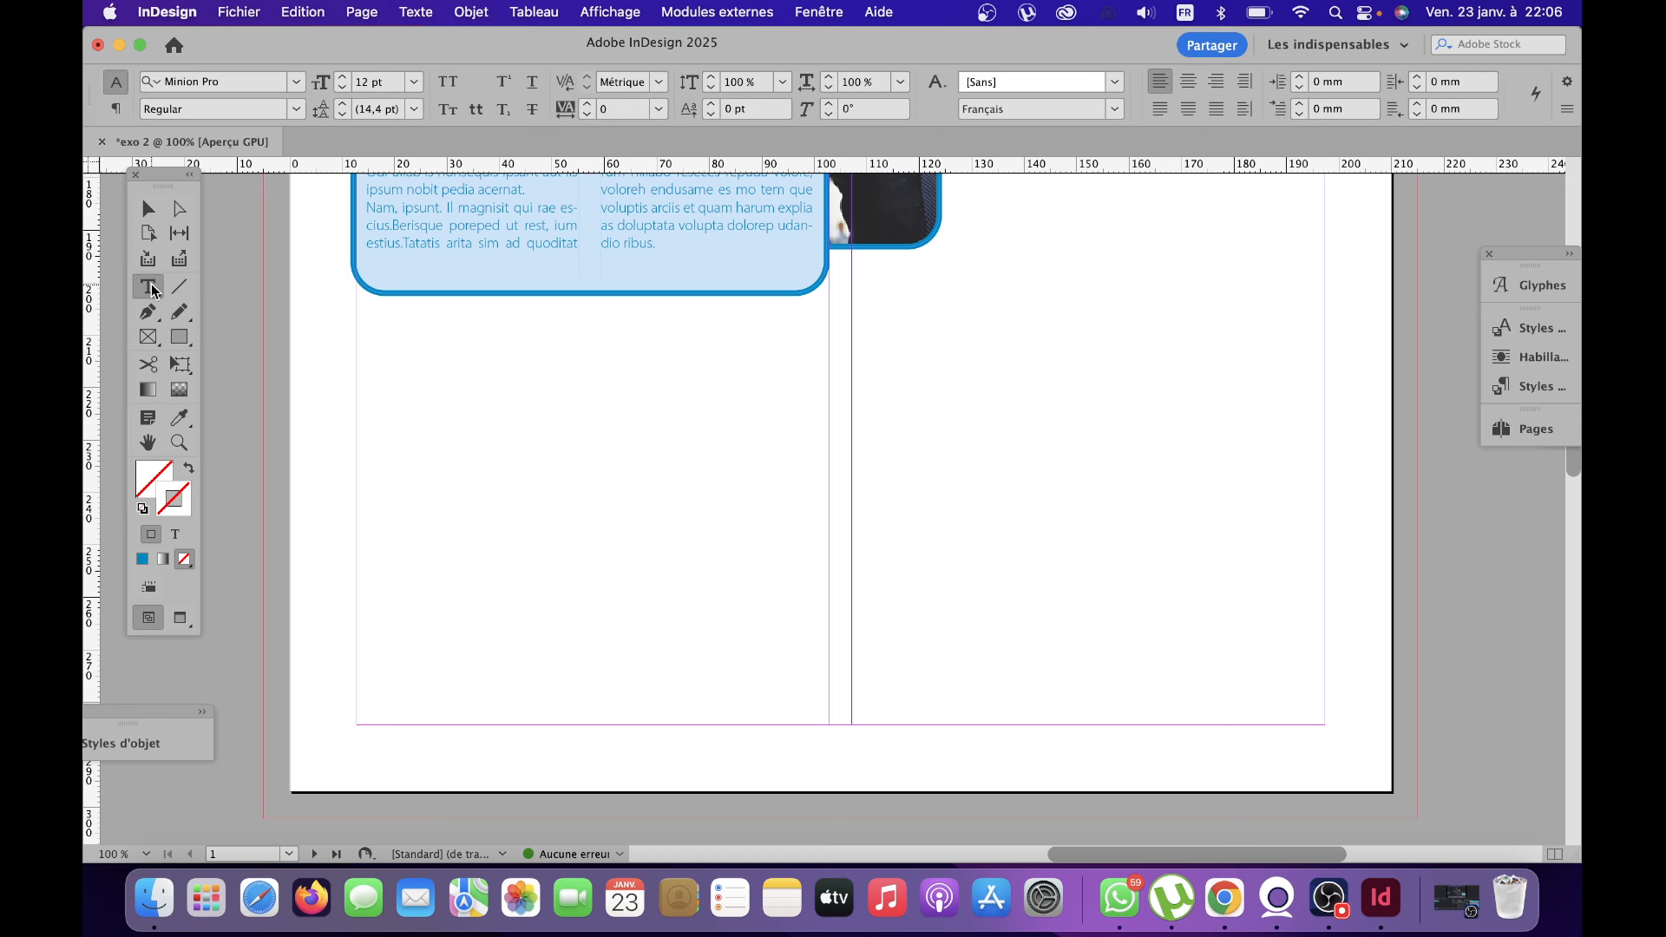
pyautogui.moveTo(357, 309); pyautogui.dragTo(1325, 725)
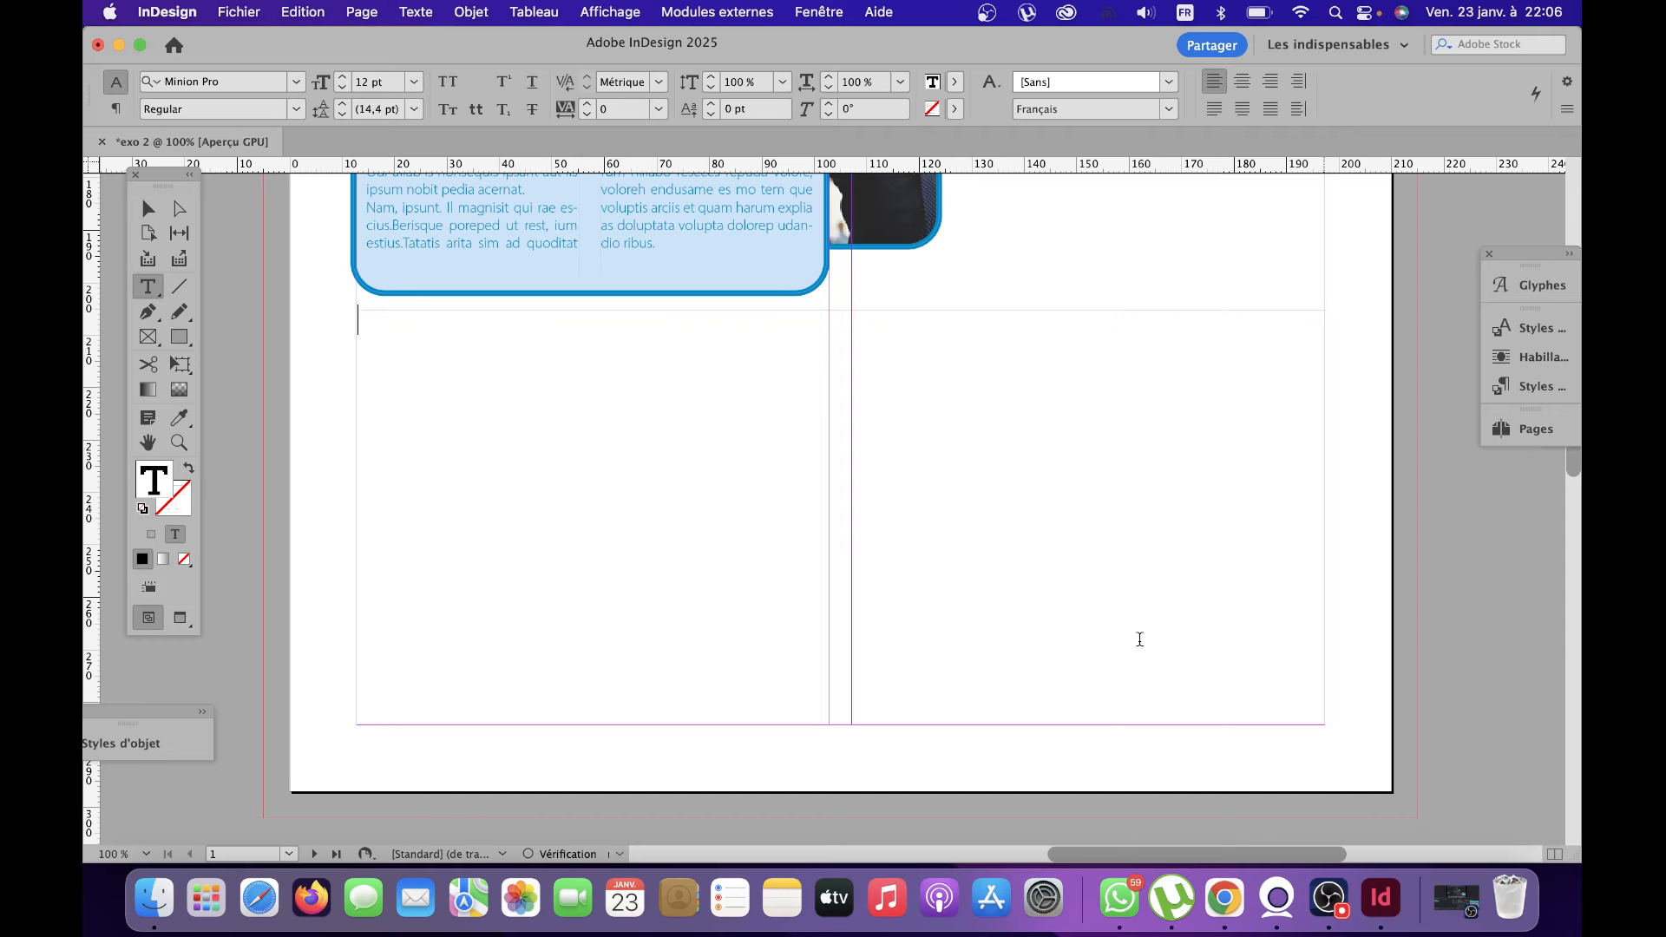
# Fill the new text frame with placeholder text and change its first letter to S.
pyautogui.rightClick(663, 519)
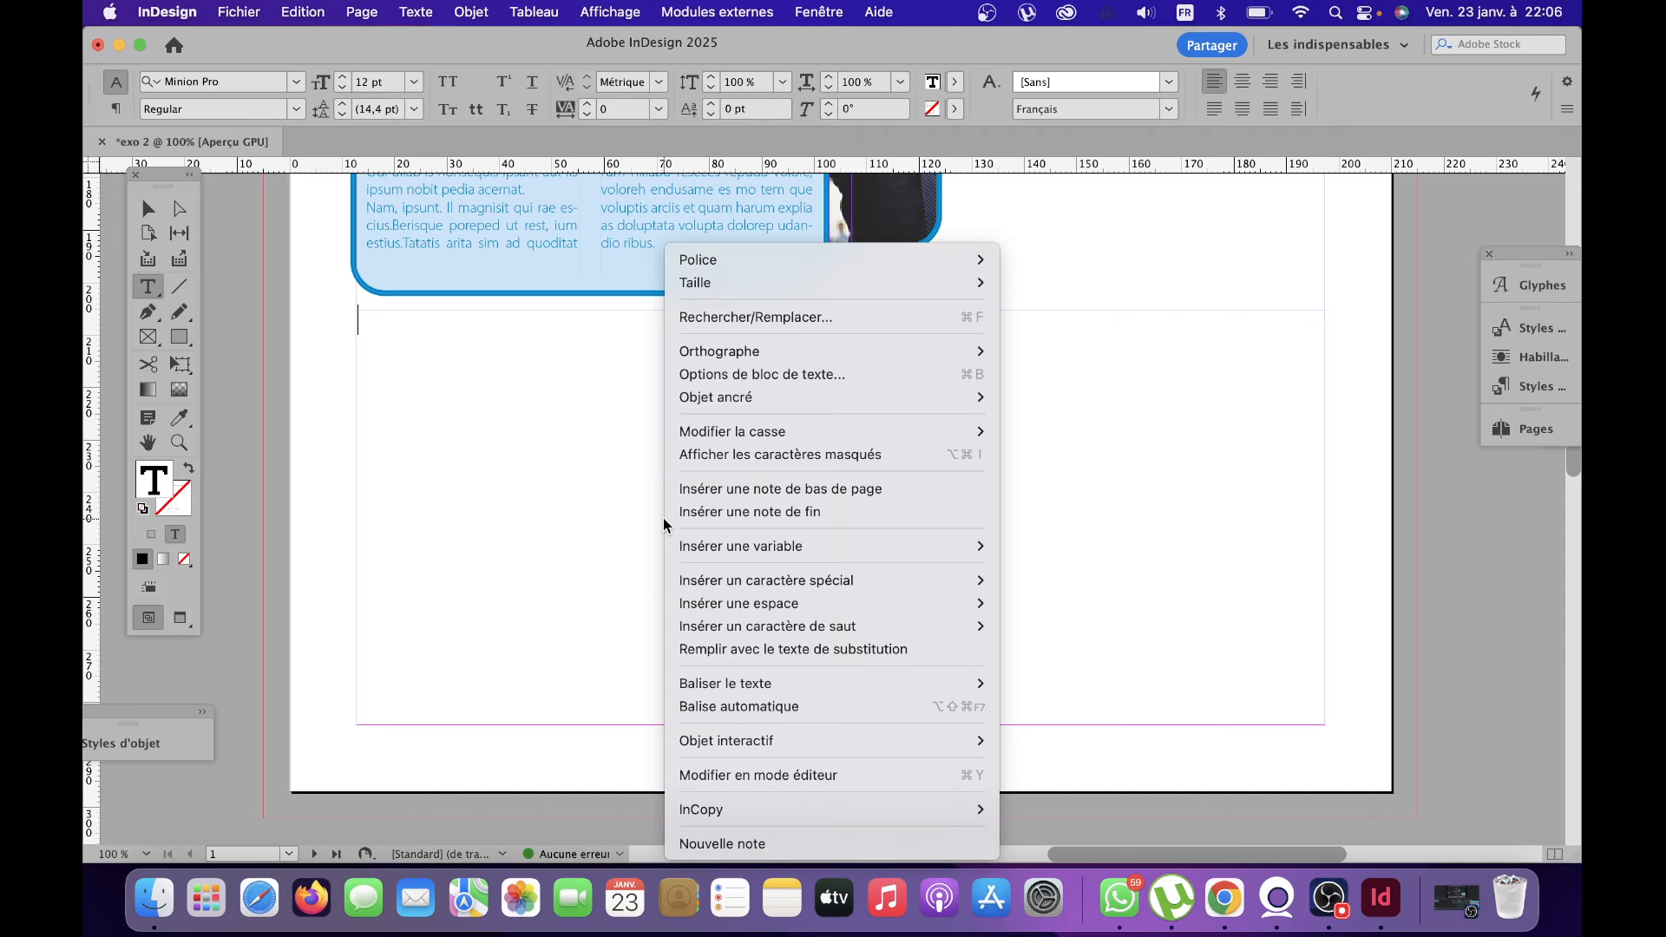
pyautogui.click(877, 659)
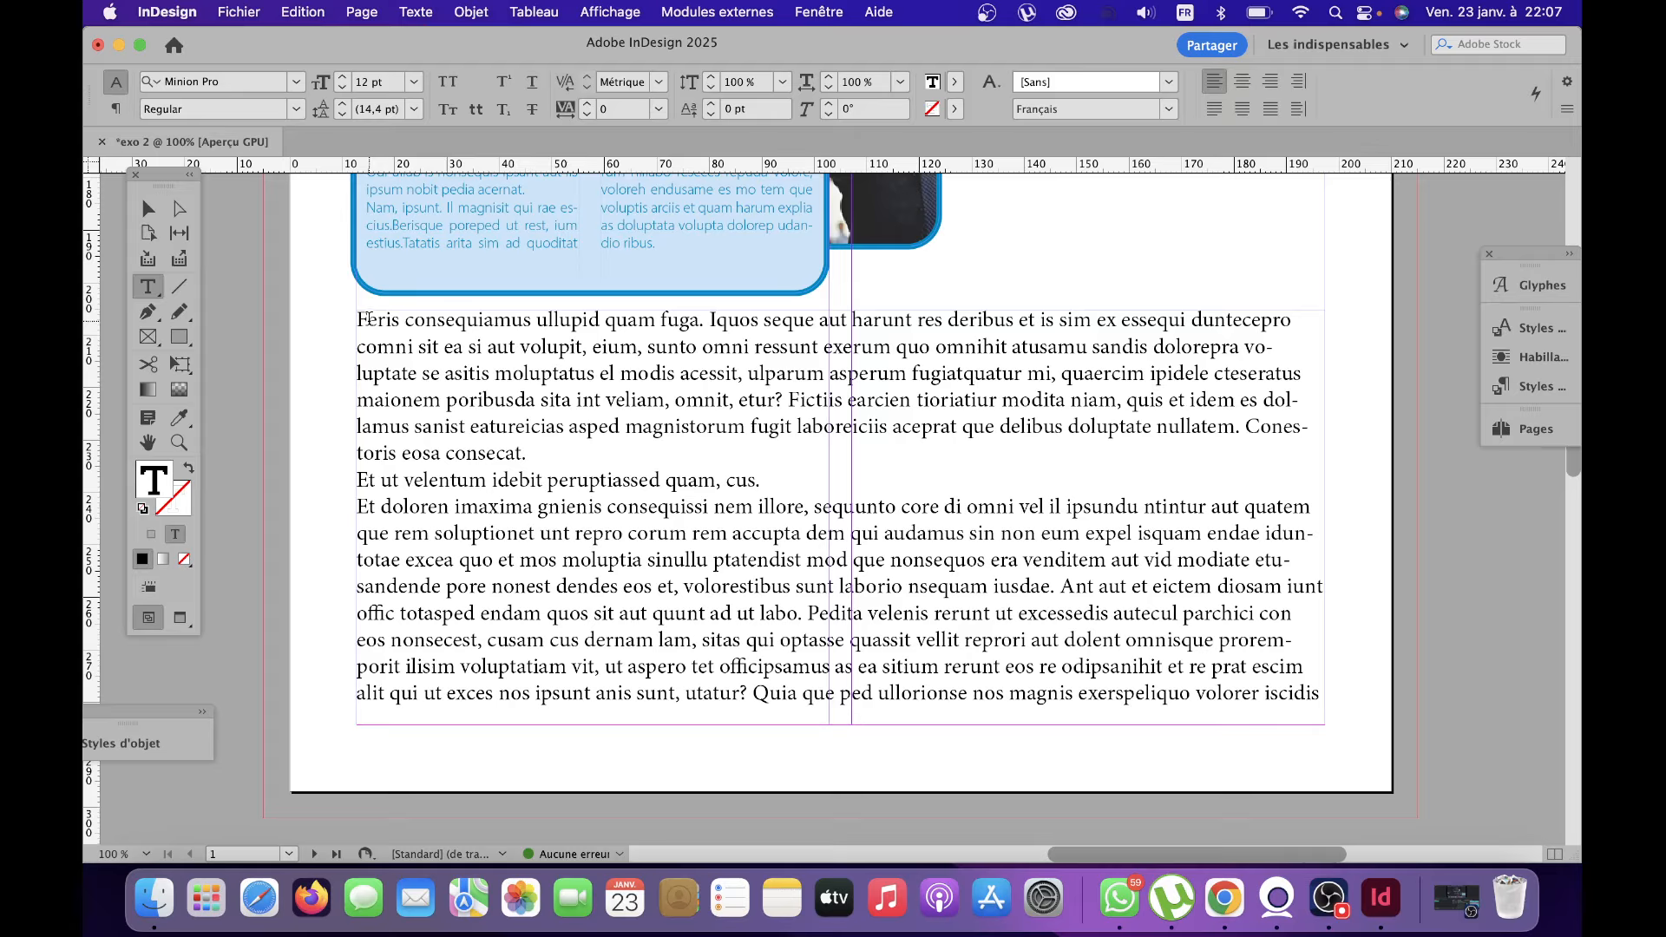
pyautogui.moveTo(369, 320); pyautogui.dragTo(357, 320)
pyautogui.write('S')
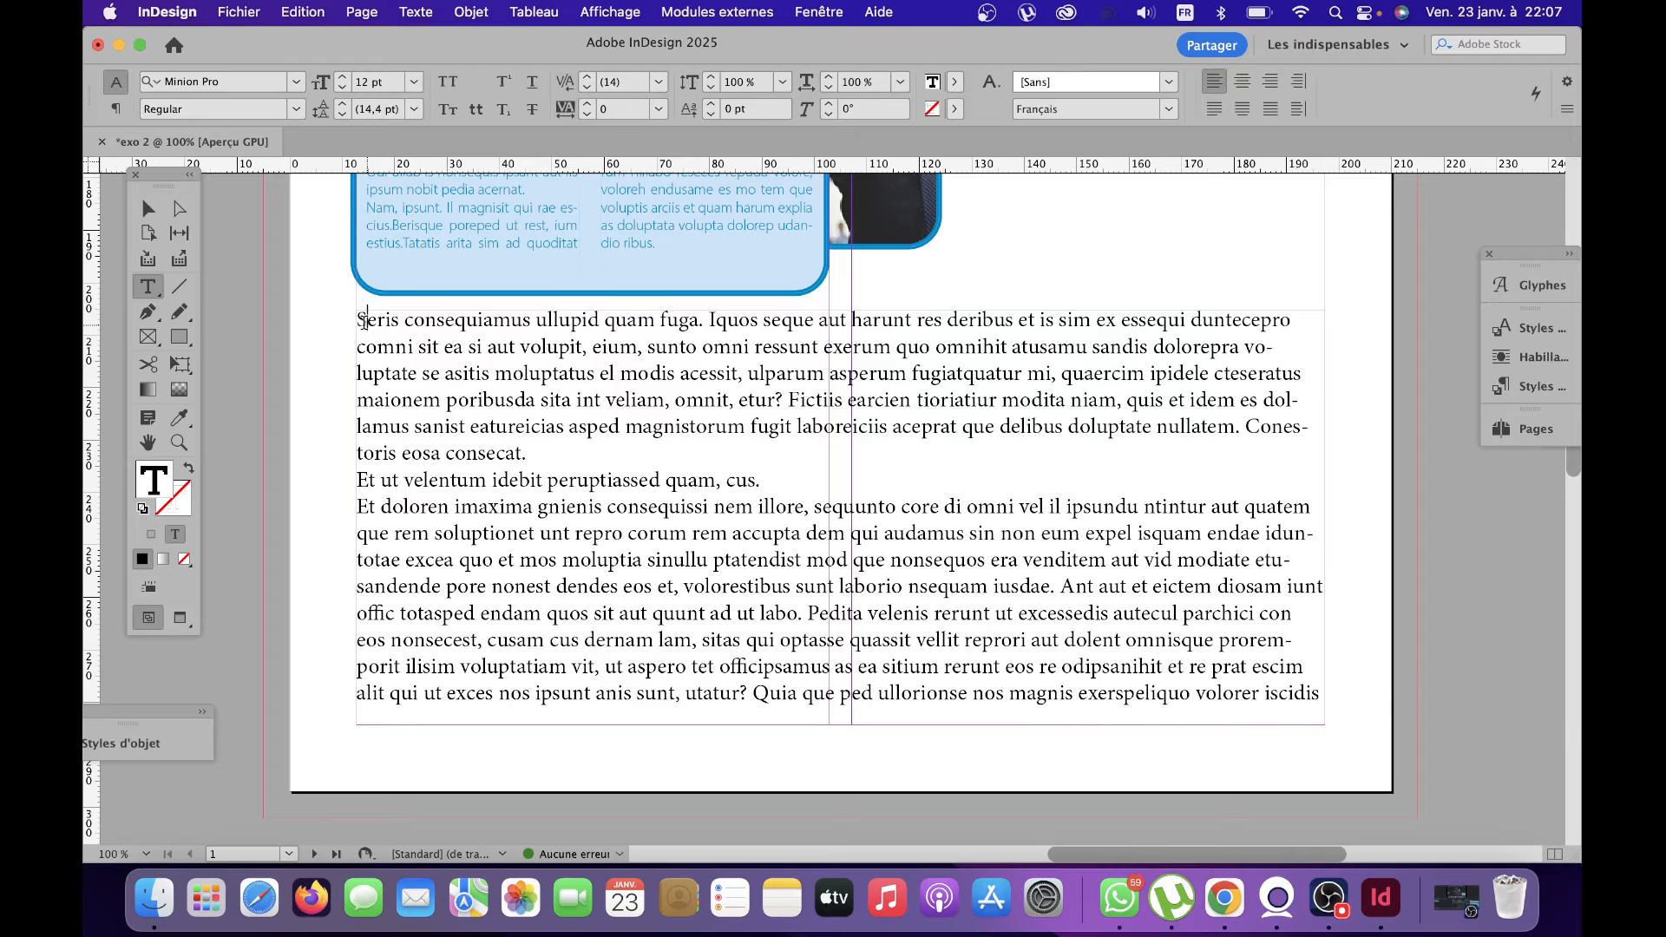
# Set all the text in the bottom frame to Myriad Pro Regular at 12 pt.
pyautogui.tripleClick(402, 339)
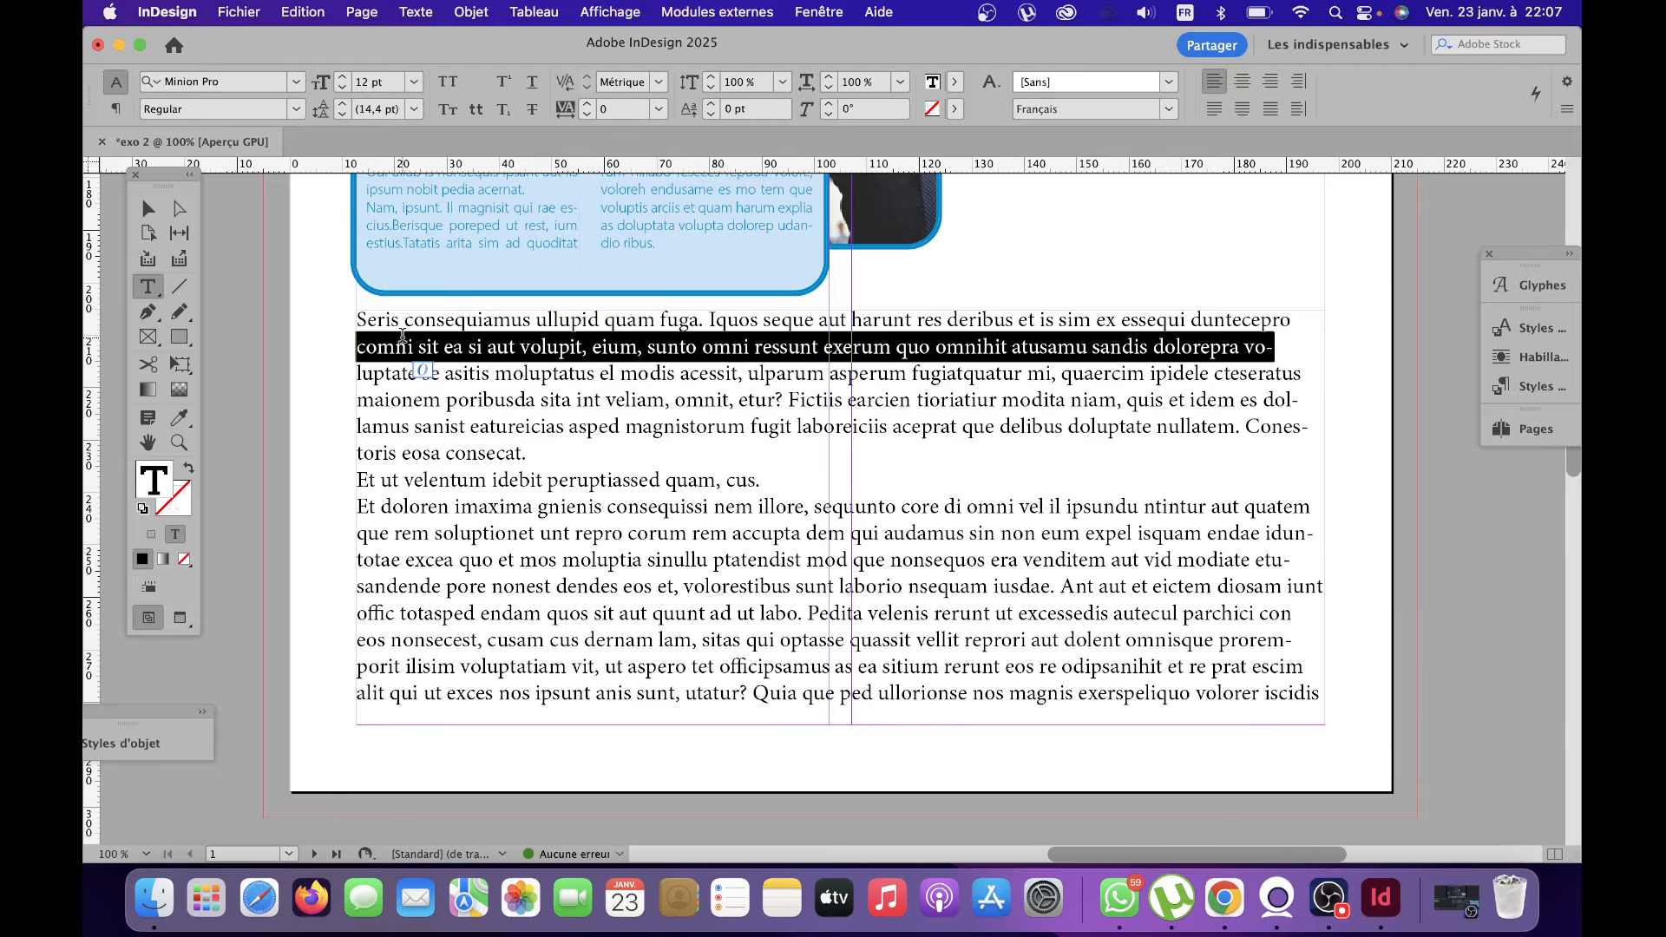
pyautogui.press('super+a')
pyautogui.click(257, 85)
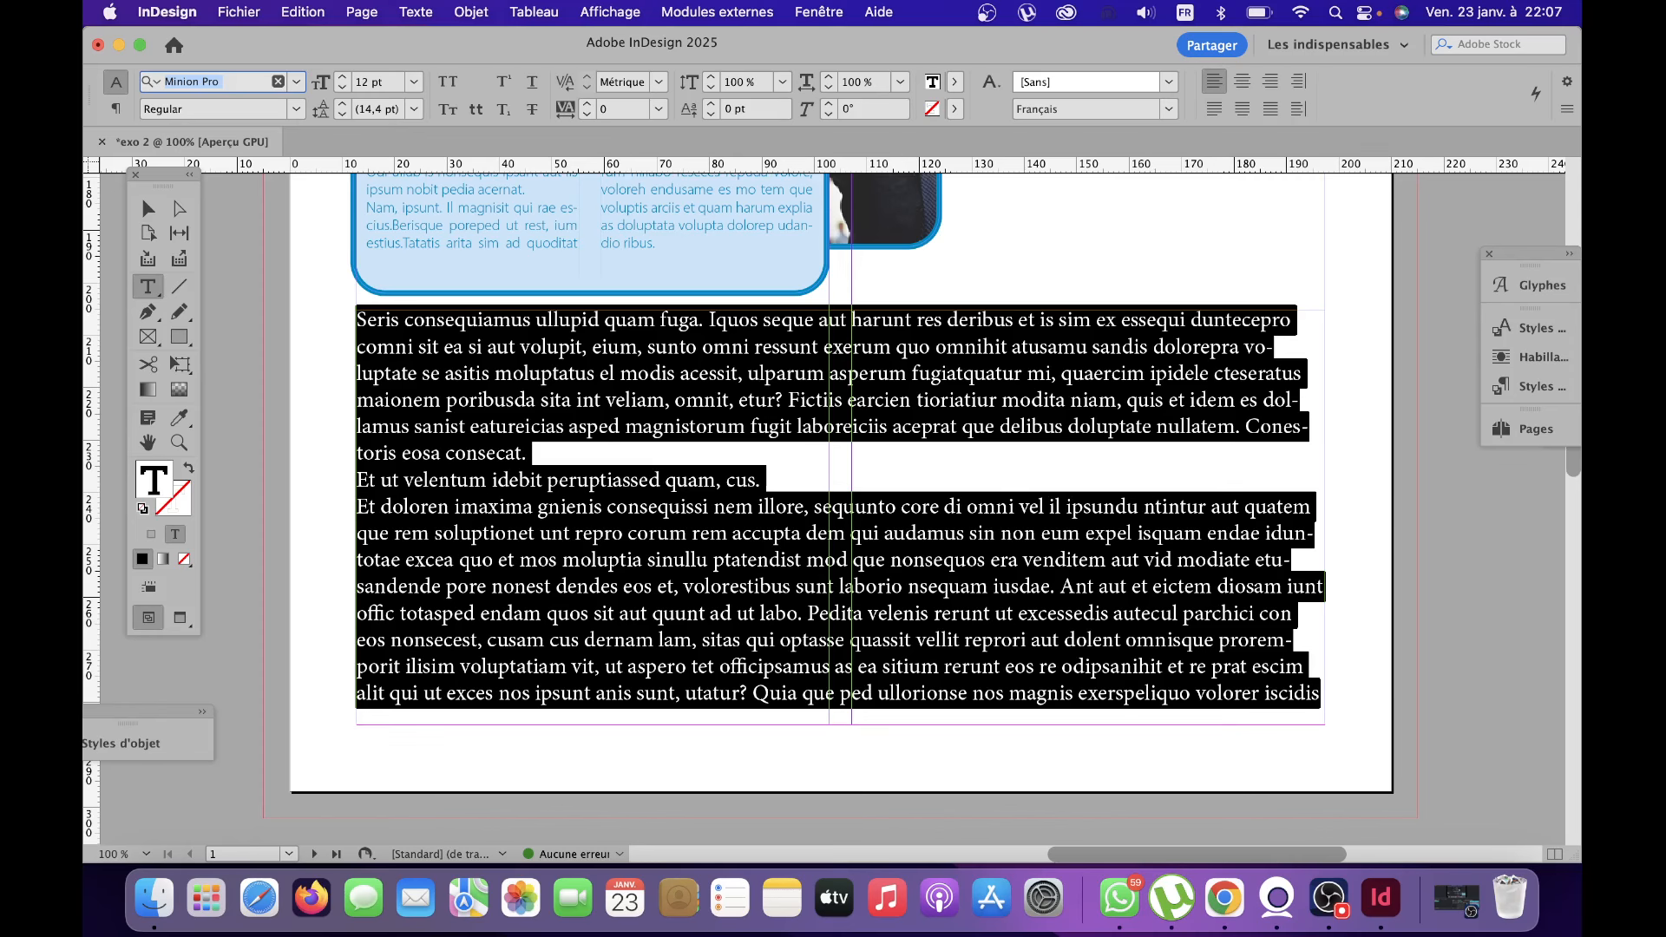
pyautogui.write('myr')
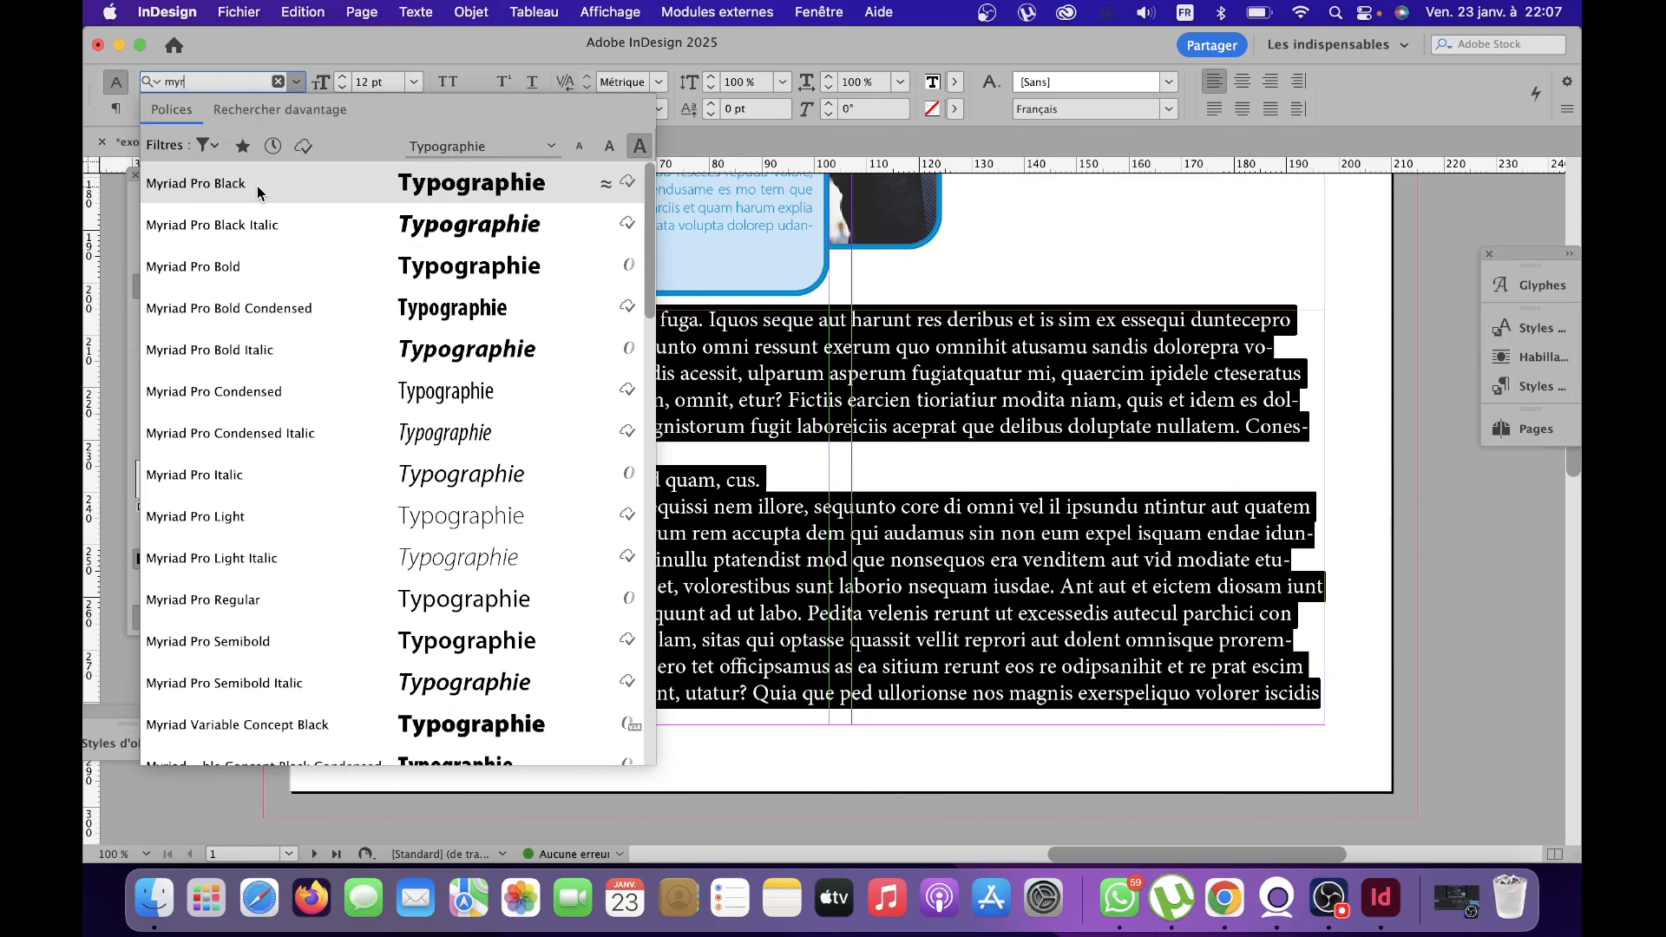
pyautogui.click(243, 267)
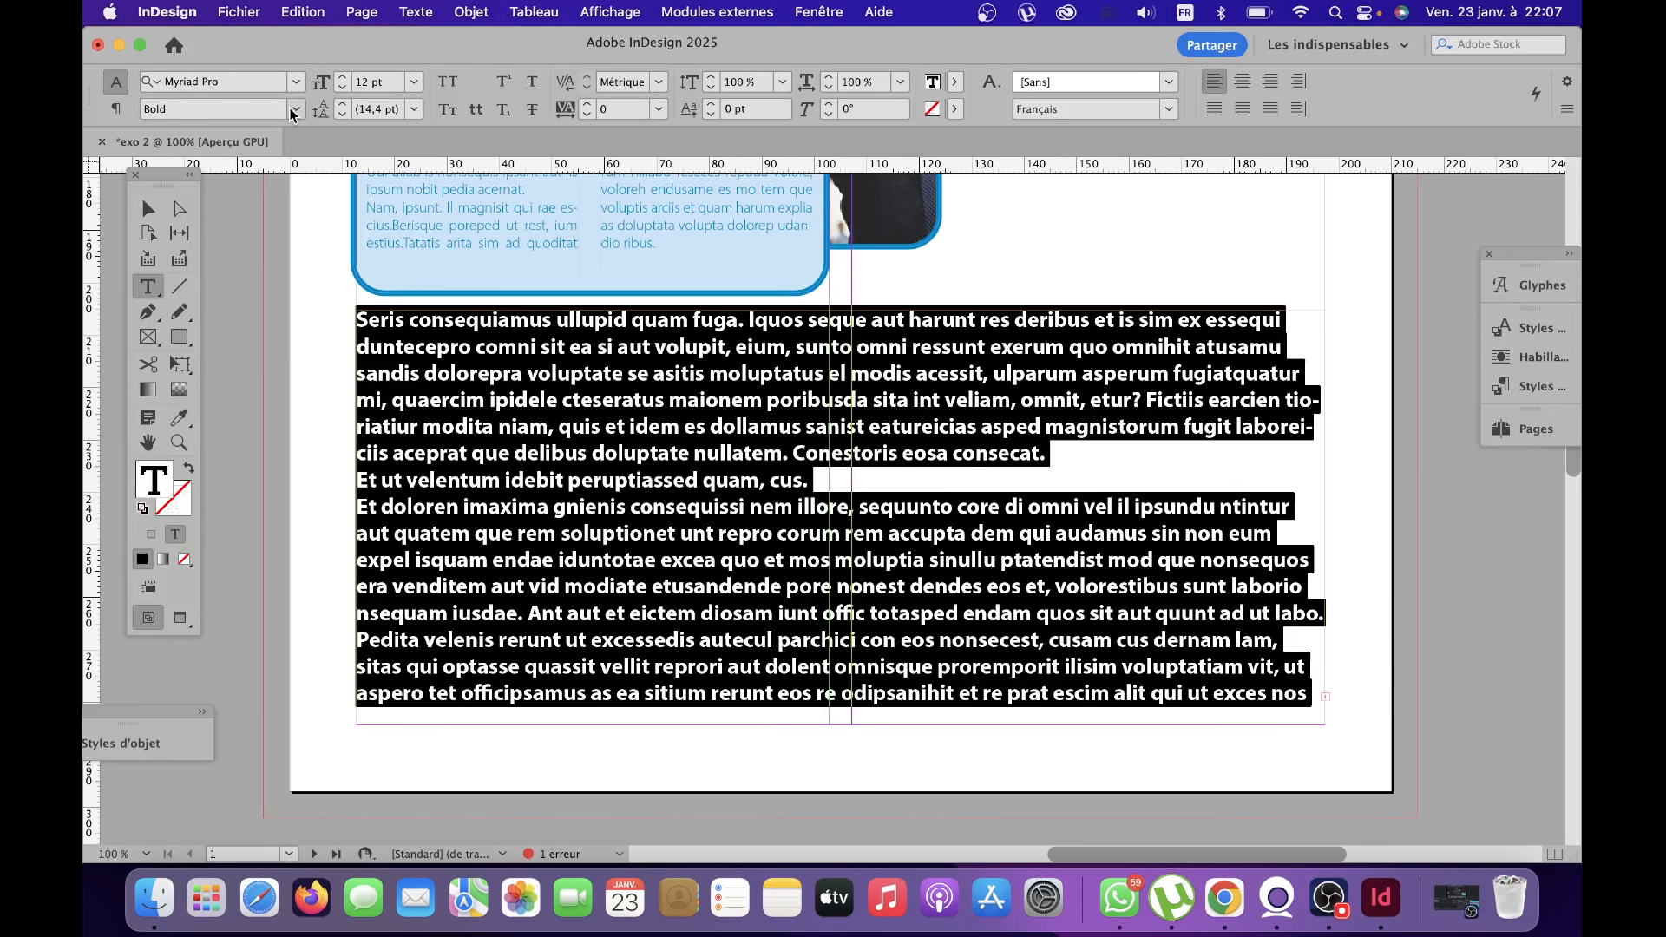
pyautogui.click(295, 109)
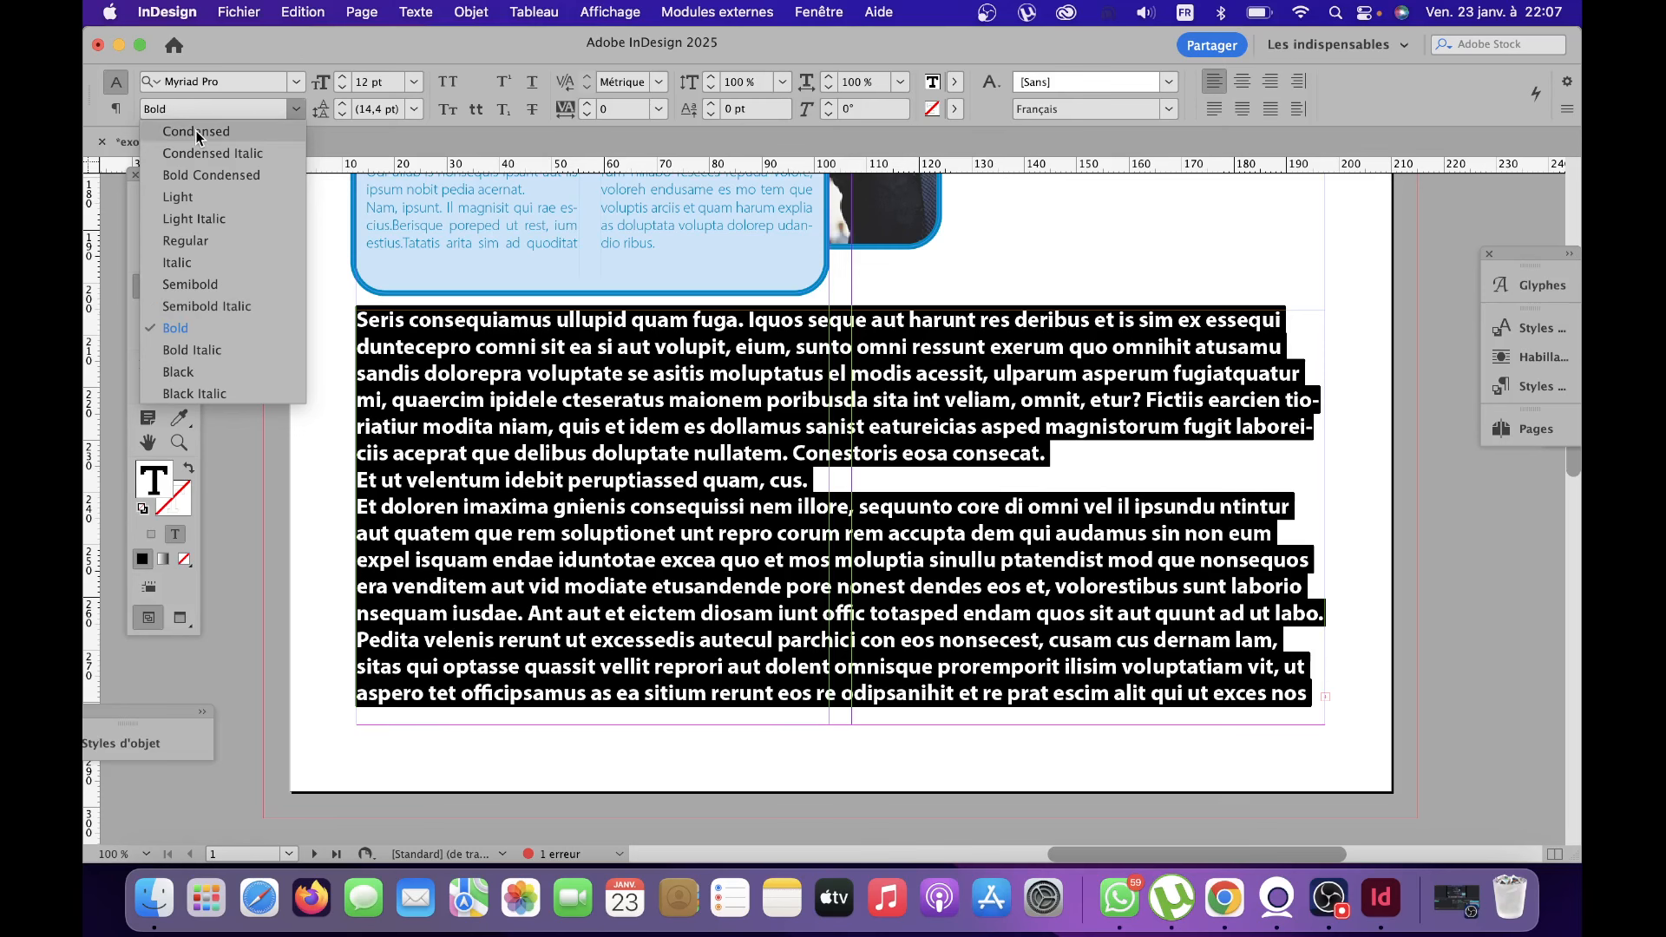
pyautogui.click(198, 245)
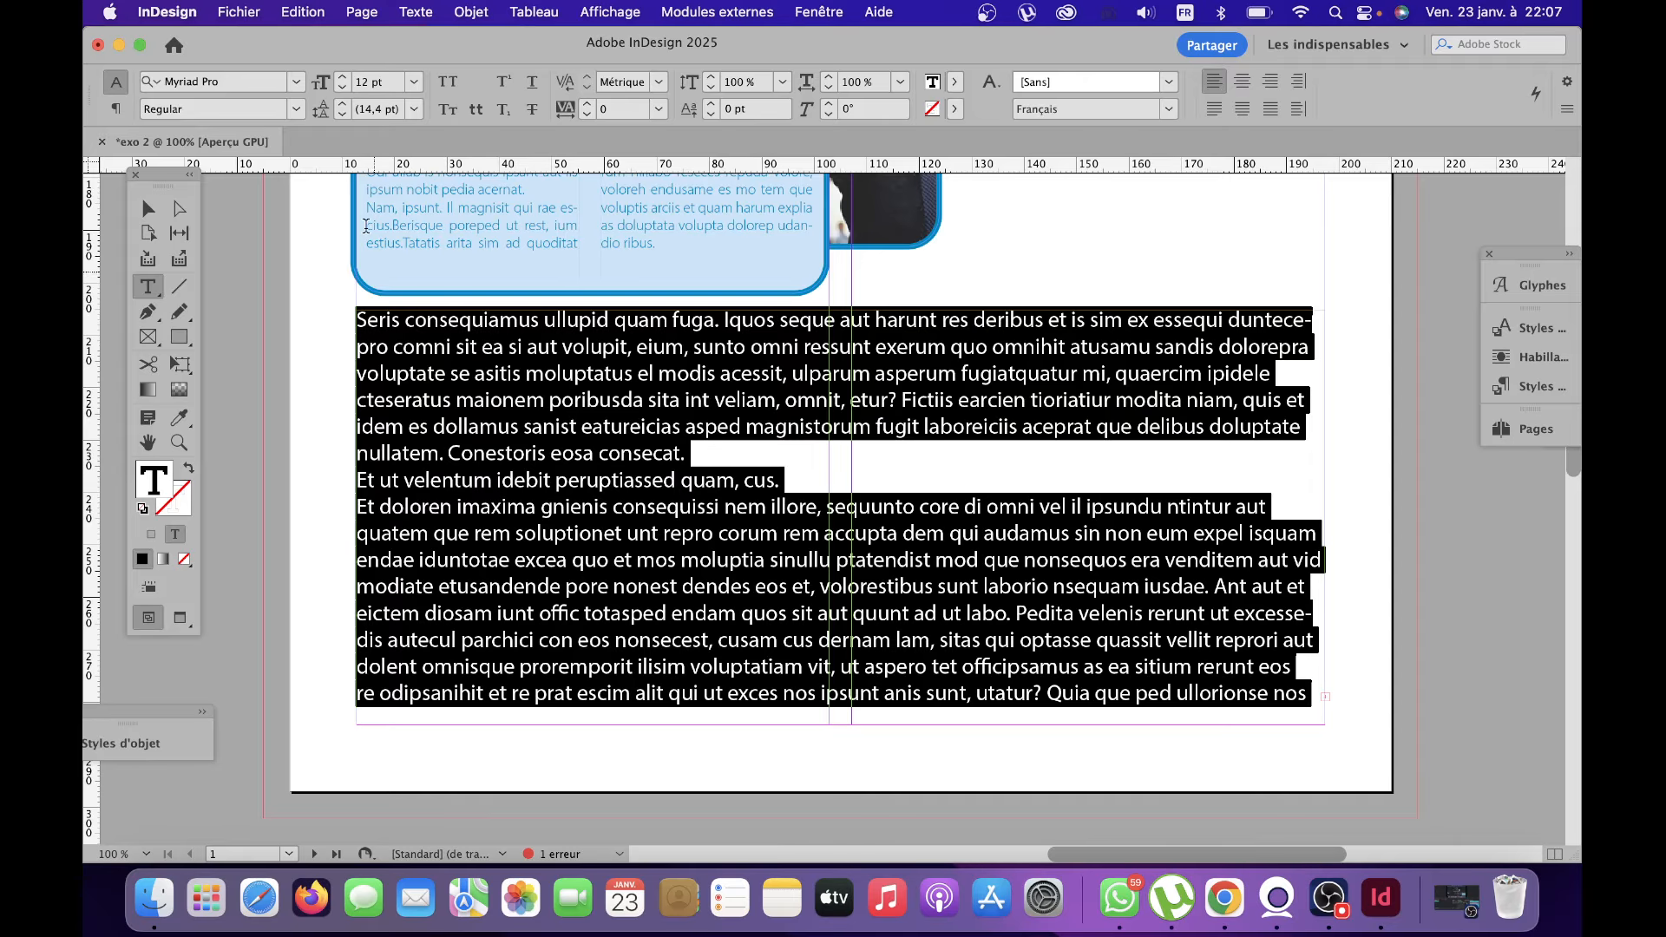
pyautogui.click(341, 88)
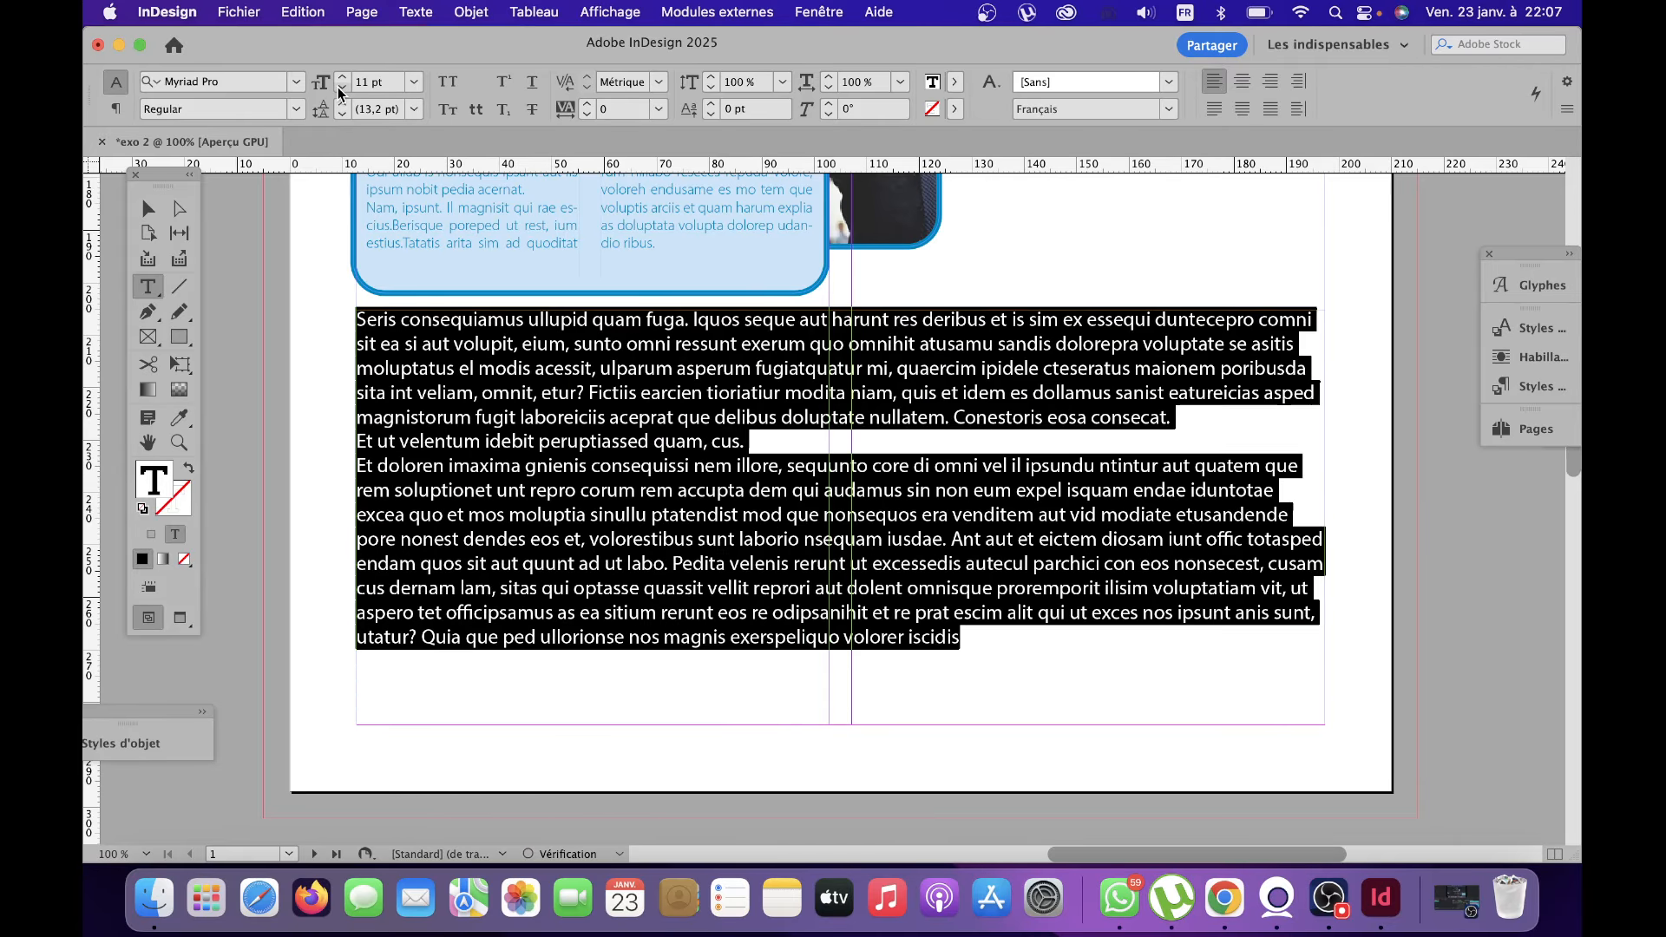
pyautogui.click(346, 76)
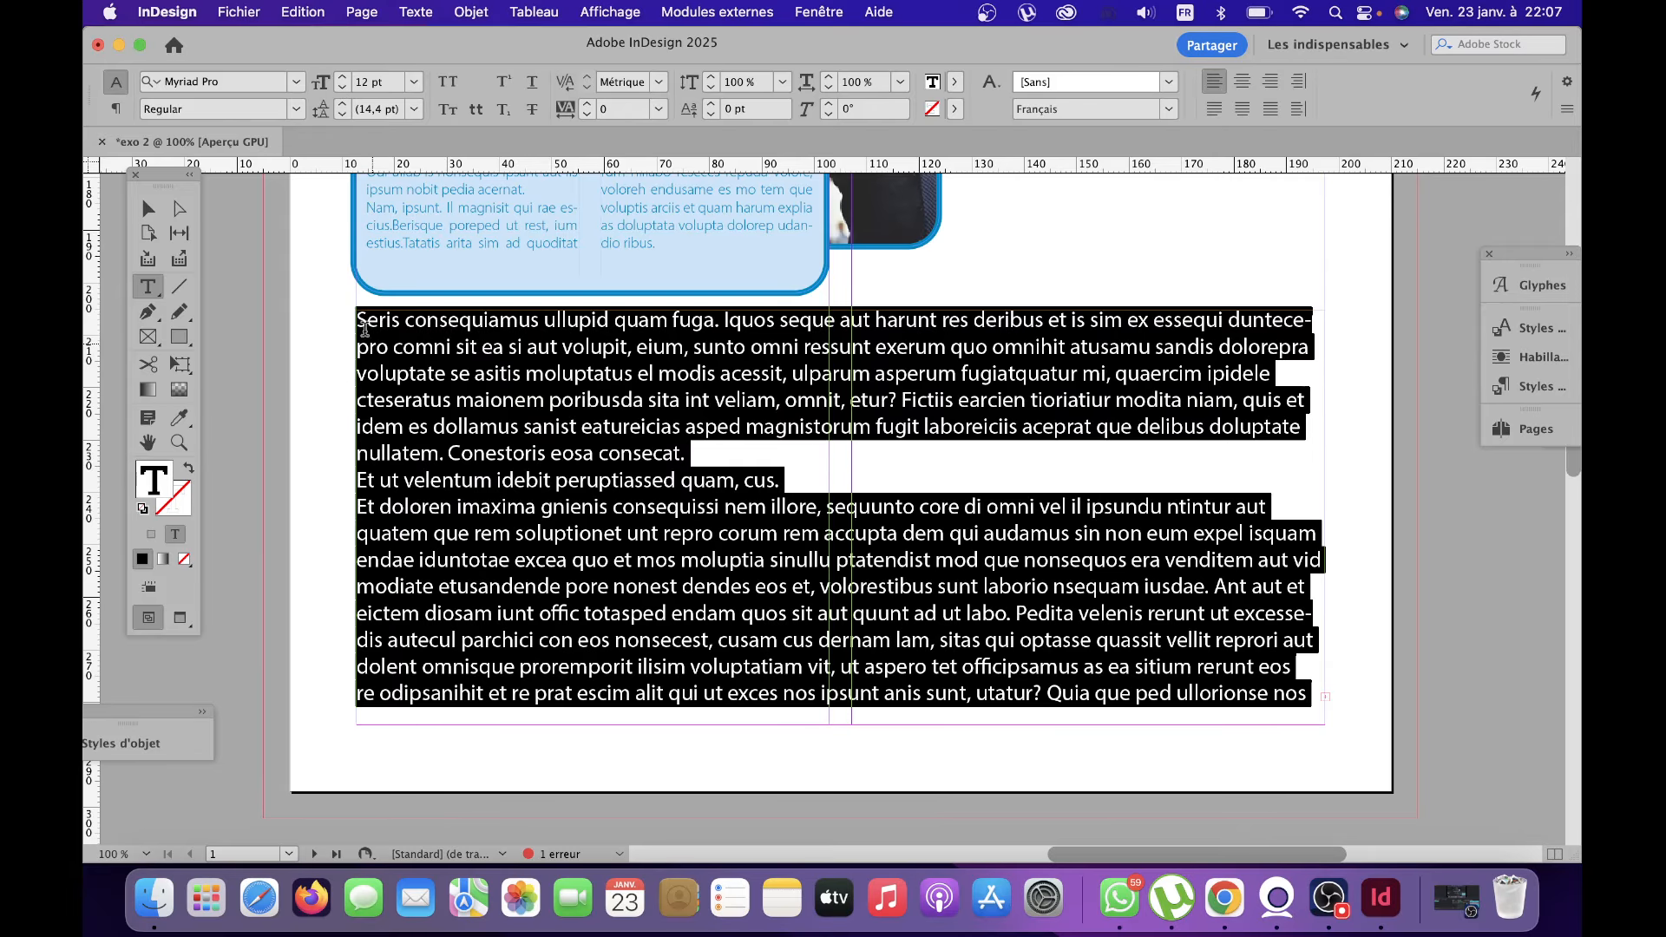
# Turn the initial S of the bottom text's first paragraph into a one-character drop cap three lines high.
pyautogui.click(366, 321)
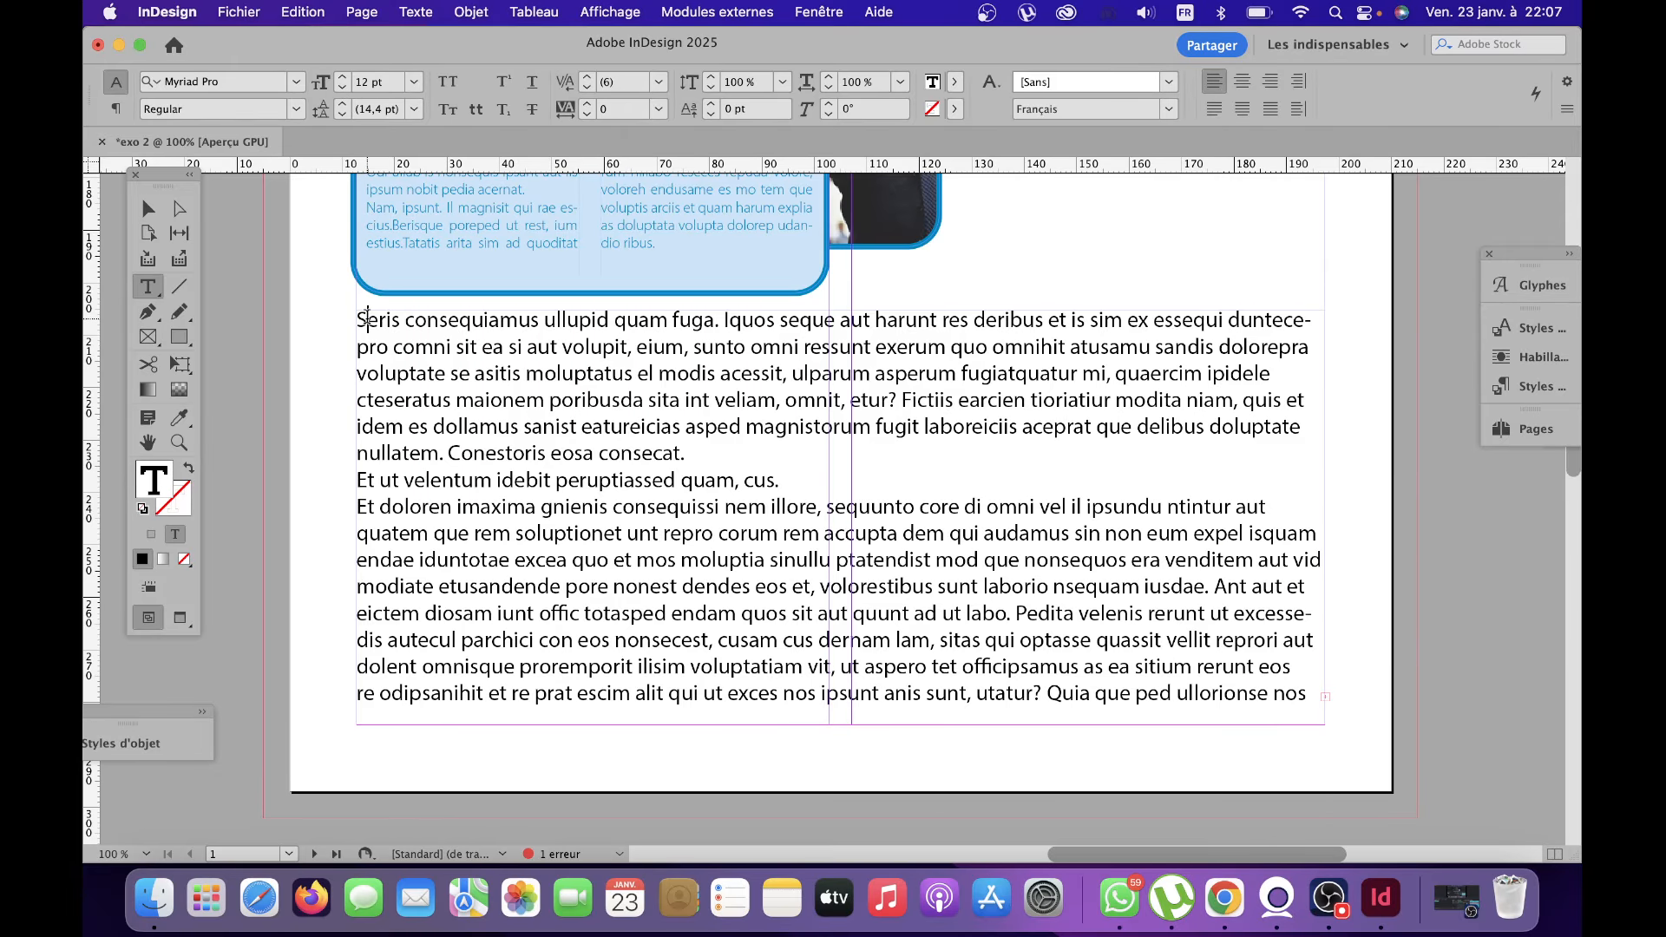
pyautogui.moveTo(368, 319); pyautogui.dragTo(349, 321)
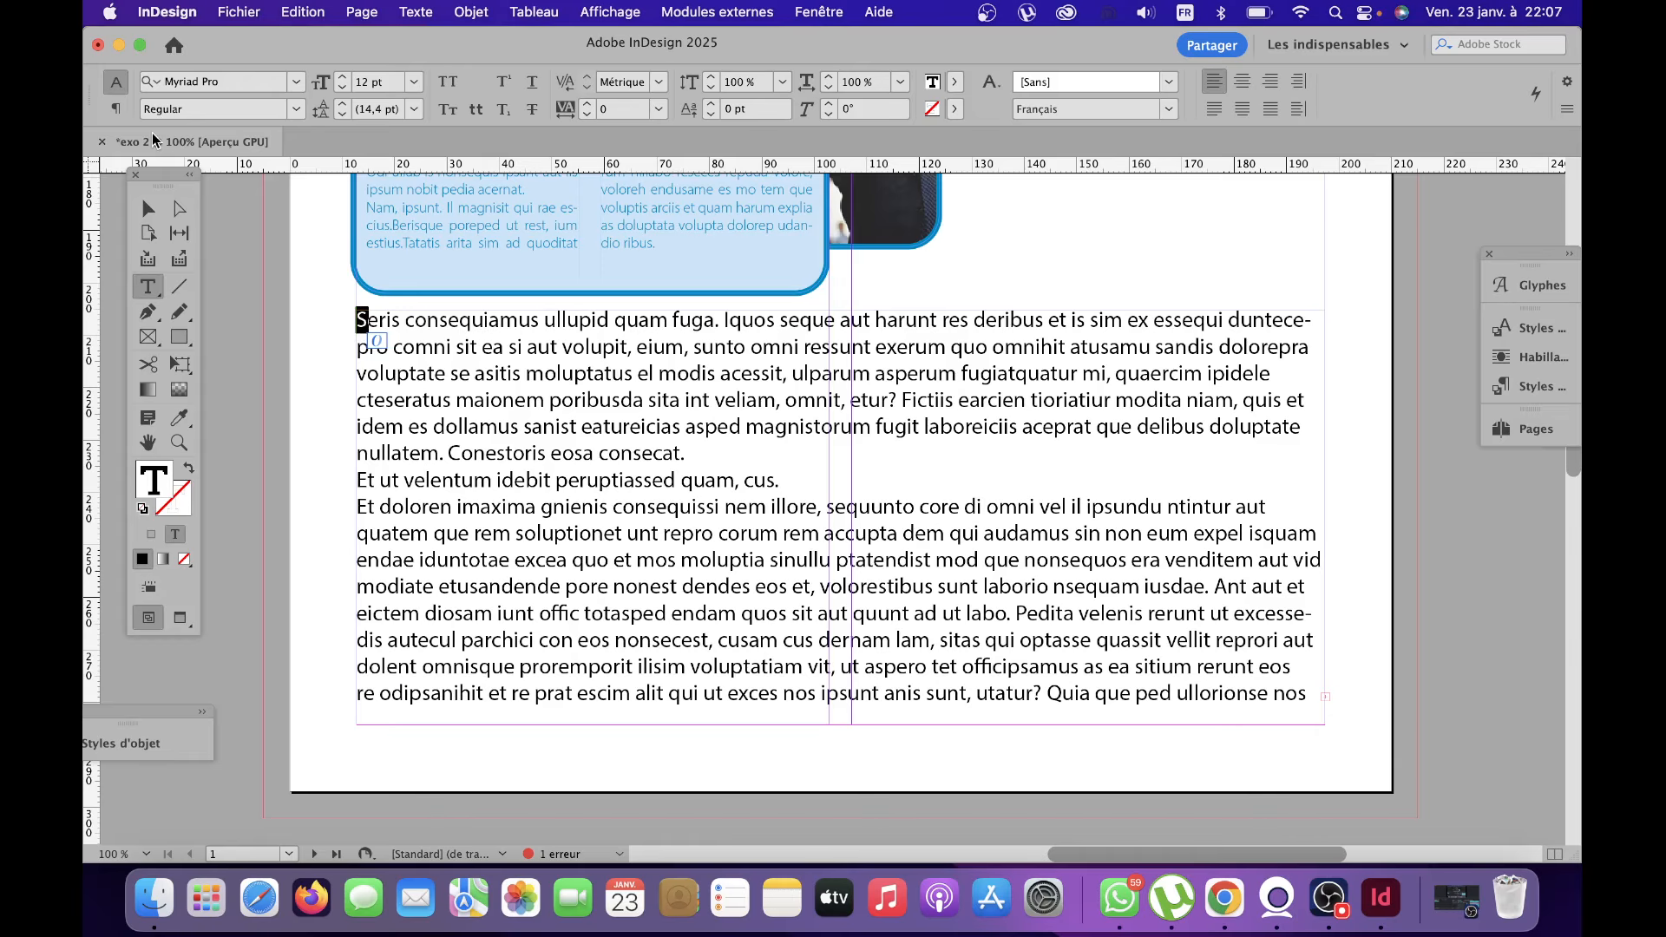
pyautogui.click(117, 111)
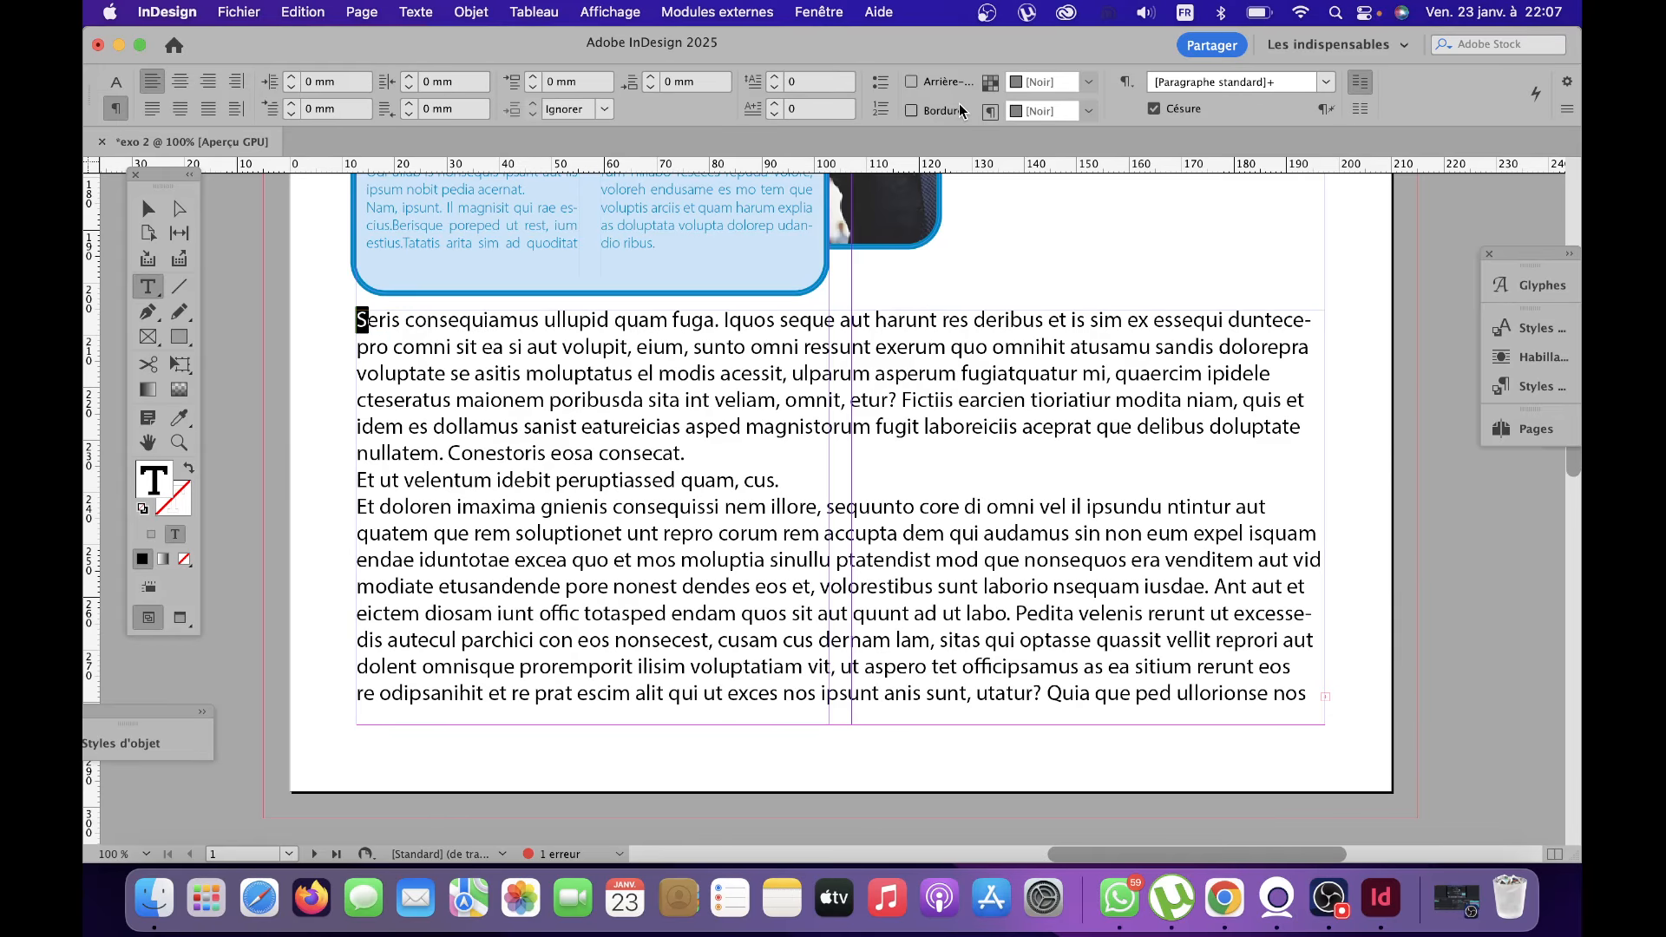
pyautogui.click(776, 76)
pyautogui.click(776, 77)
pyautogui.click(776, 76)
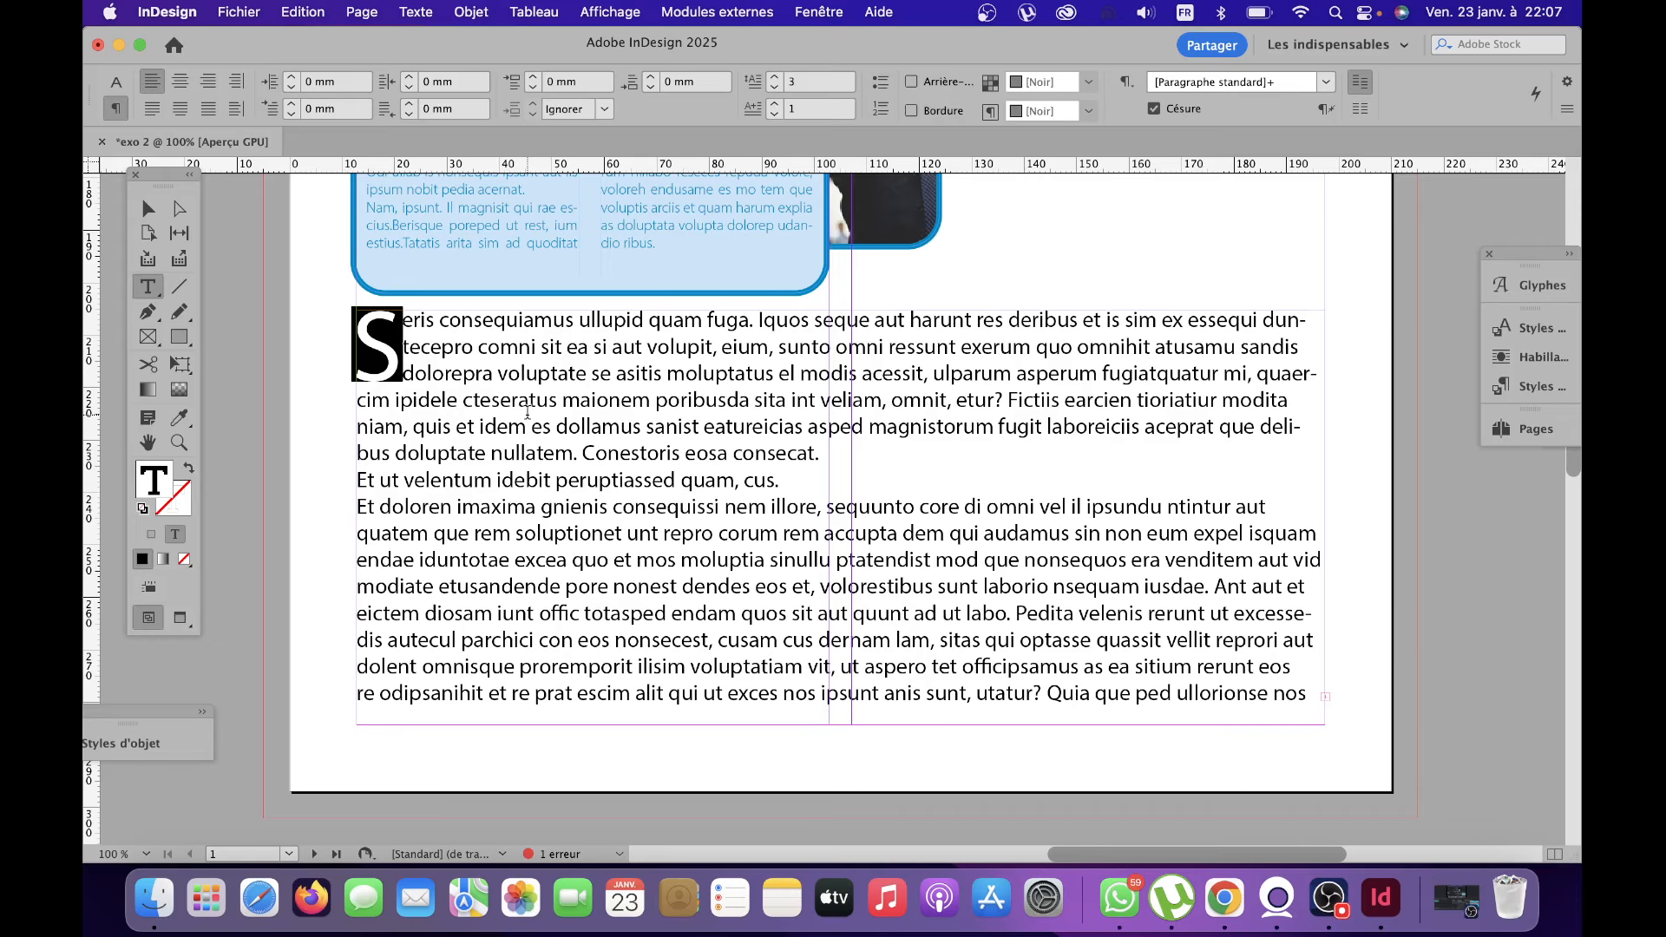
pyautogui.click(542, 440)
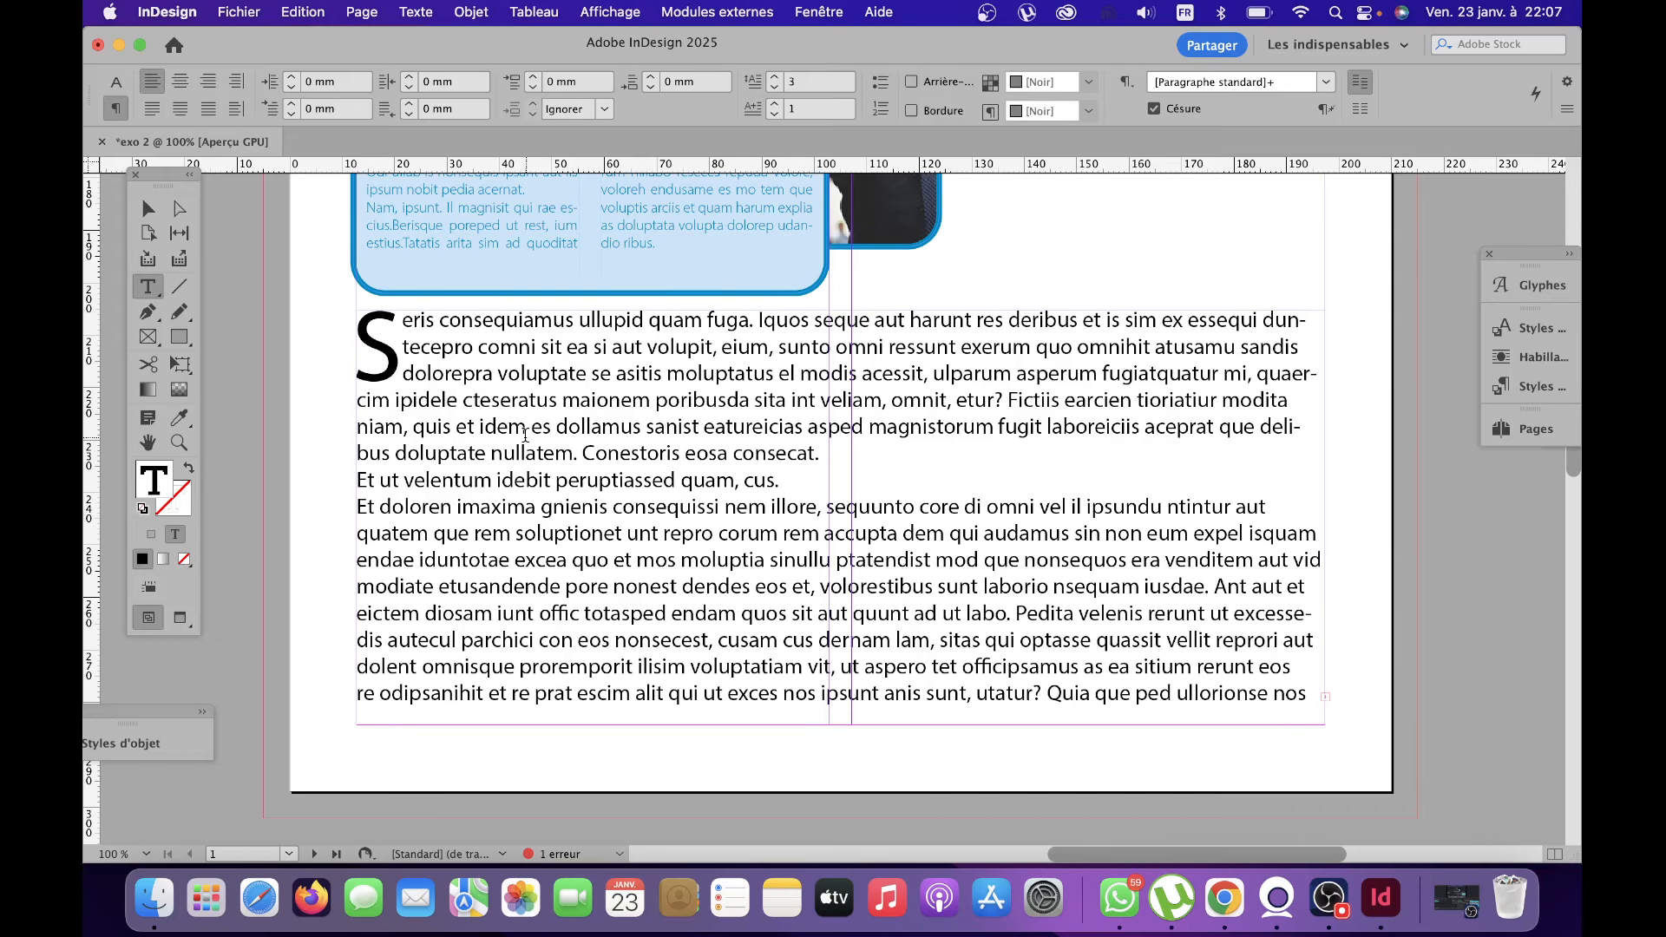
# Thread the overset text of the bottom body frame into a new frame spanning both columns of page 2, margin to margin.
pyautogui.doubleClick(525, 429)
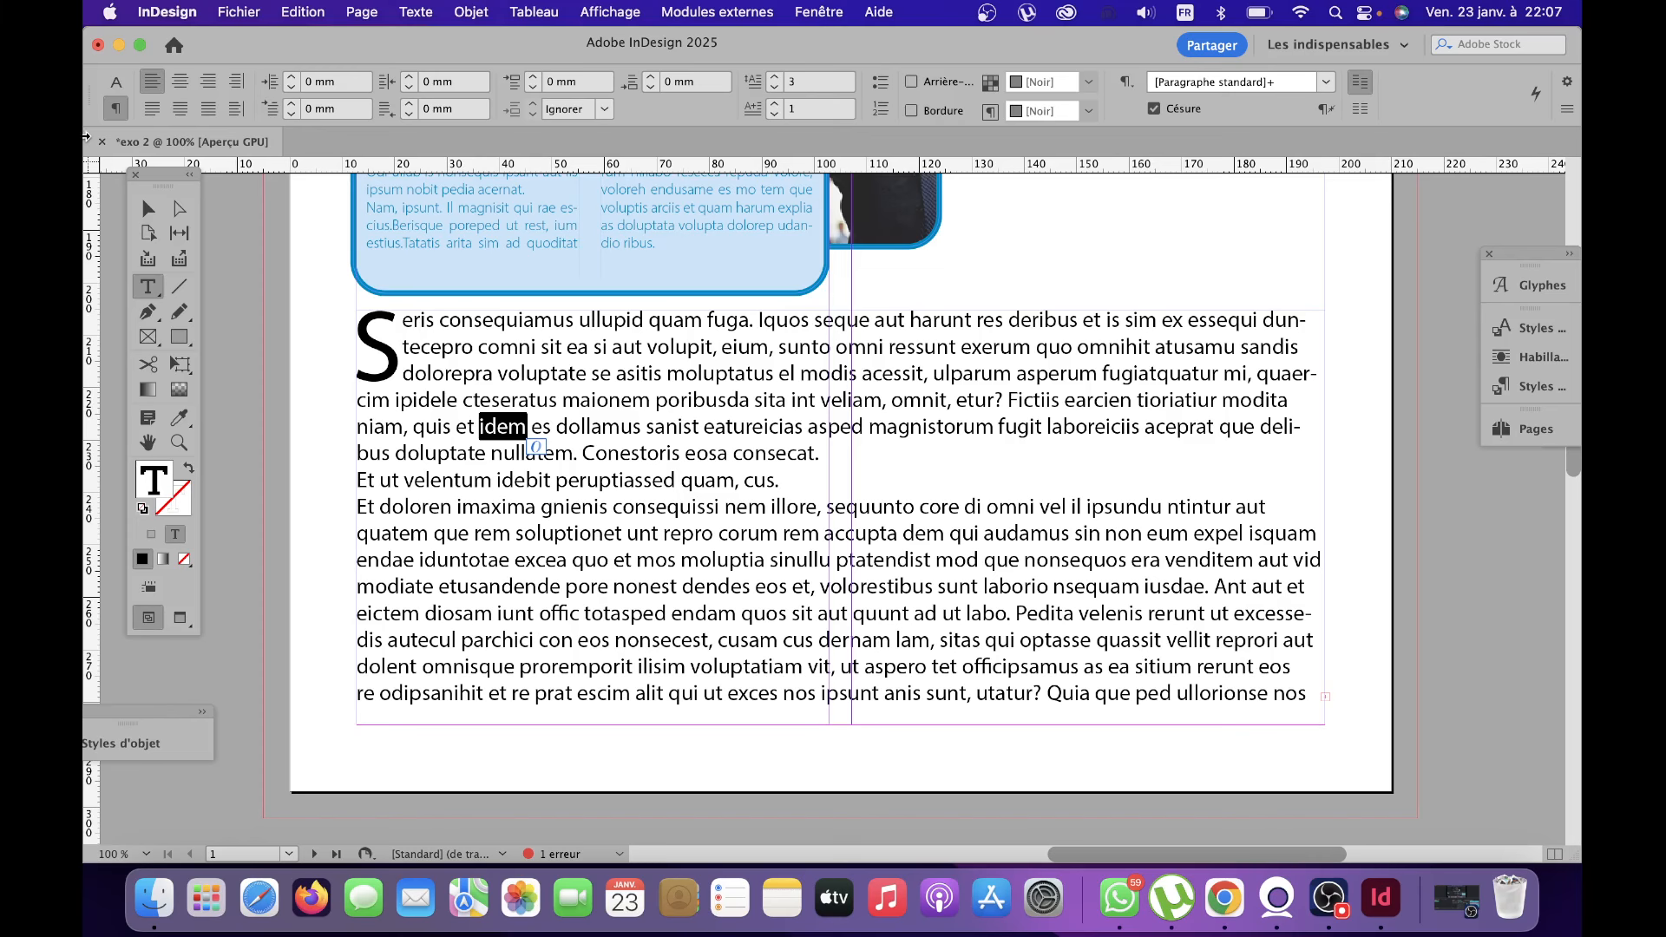
pyautogui.click(145, 206)
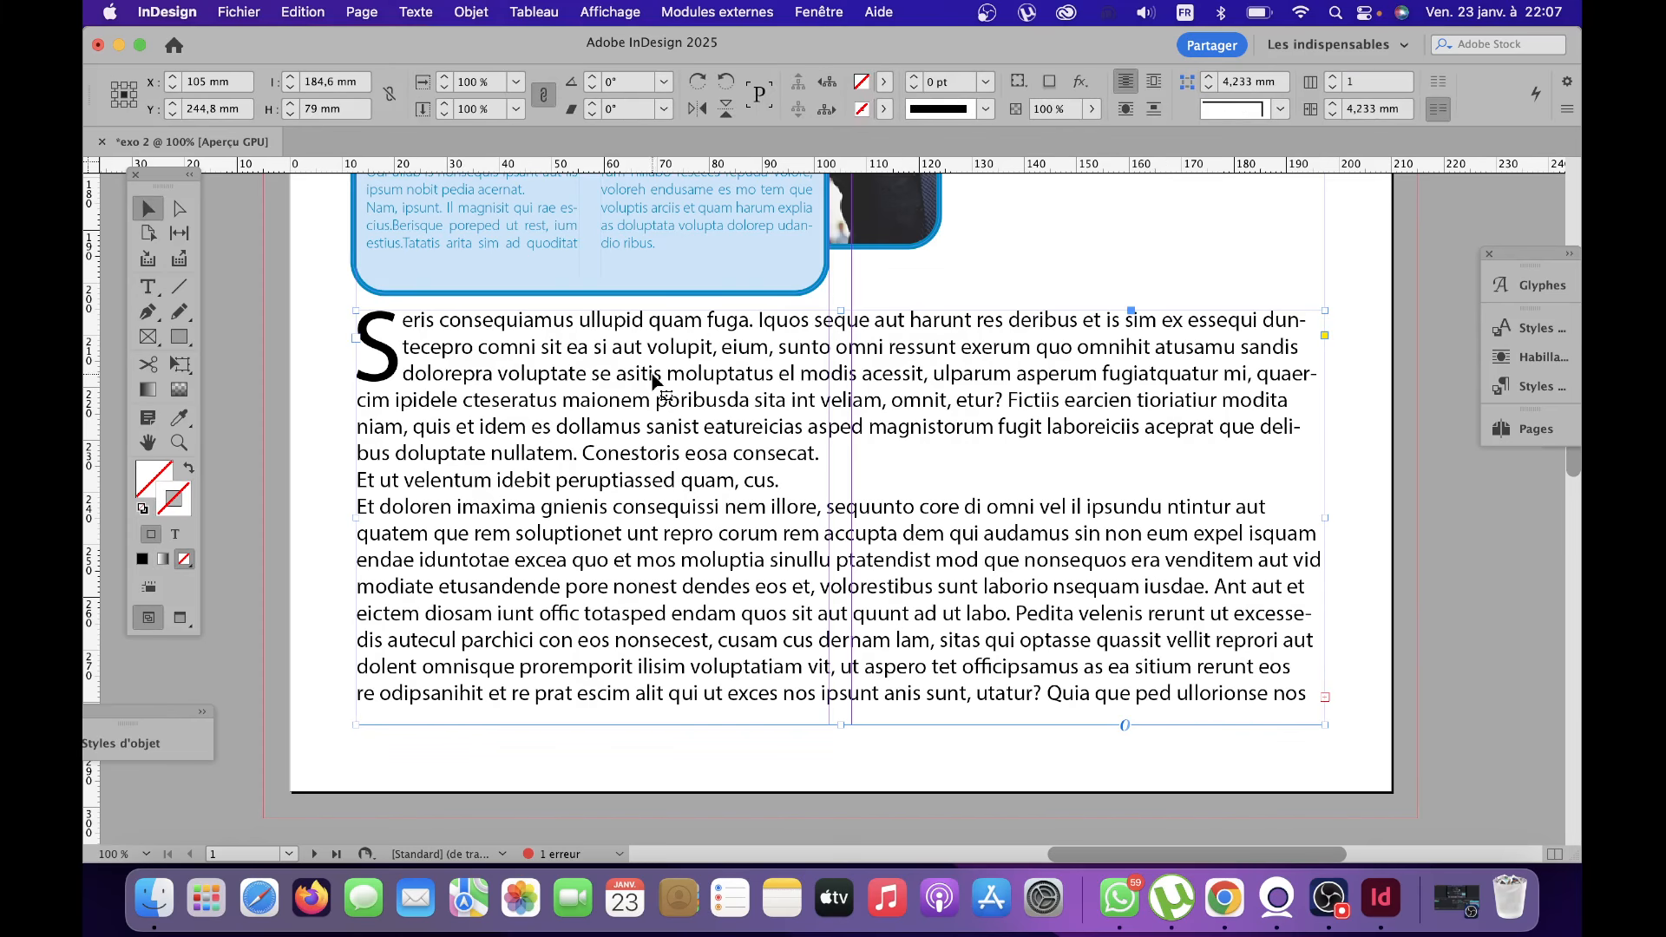
pyautogui.click(1324, 696)
pyautogui.scroll(-10, 983, 780)
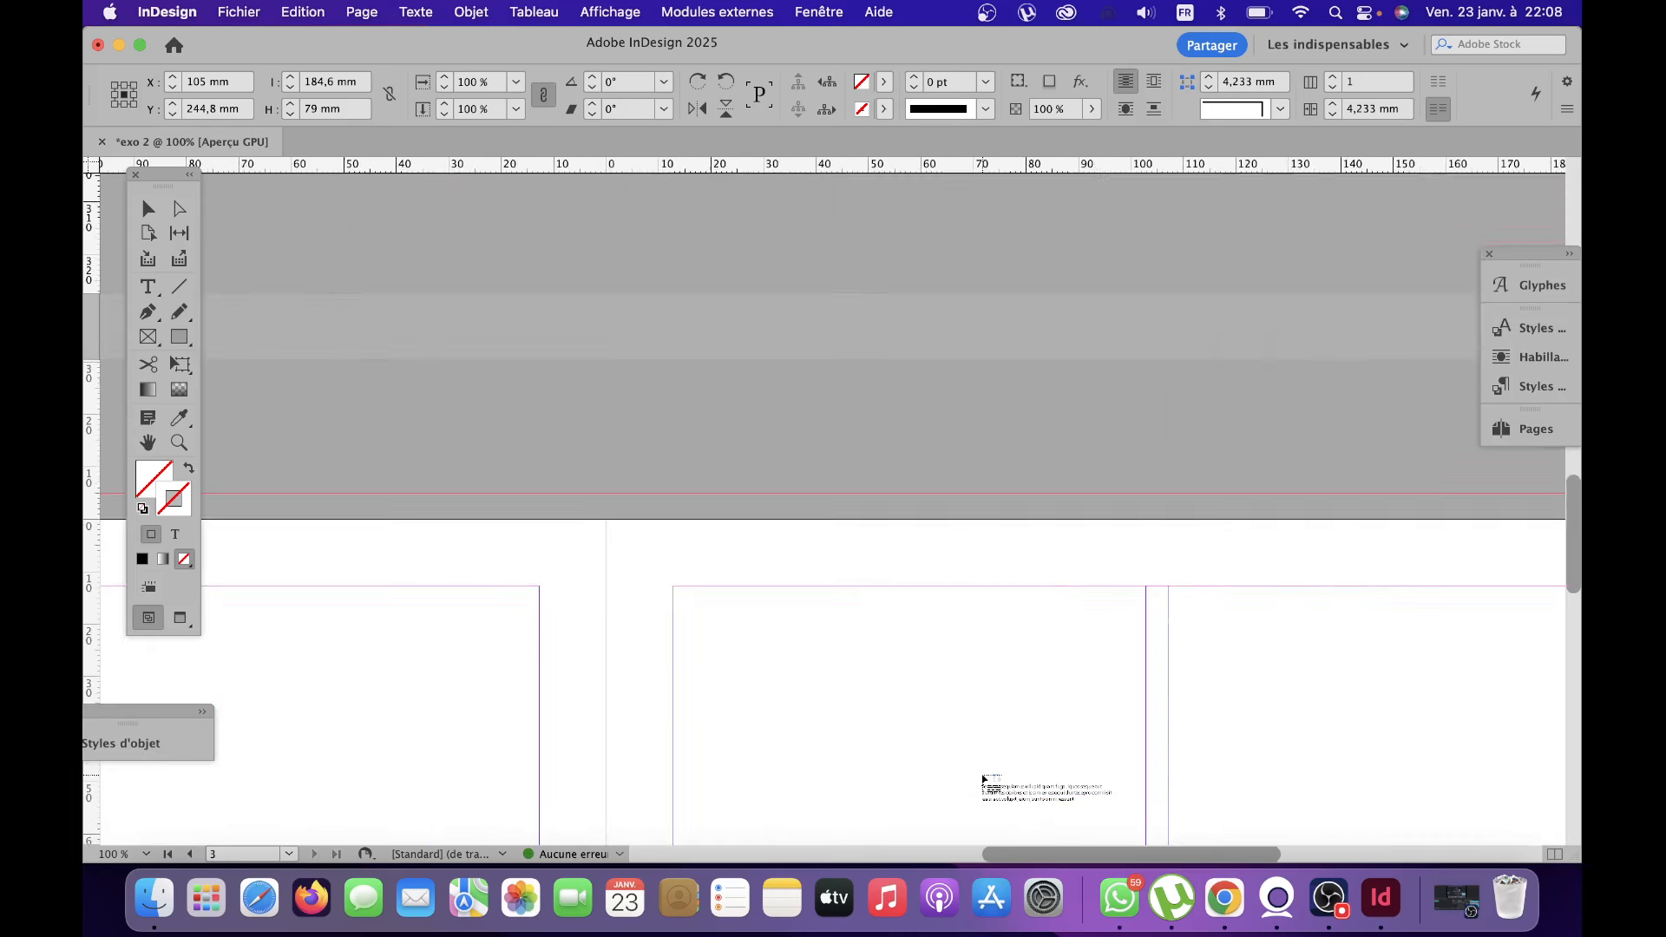
pyautogui.hscroll(-6, 983, 780)
pyautogui.scroll(5, 983, 780)
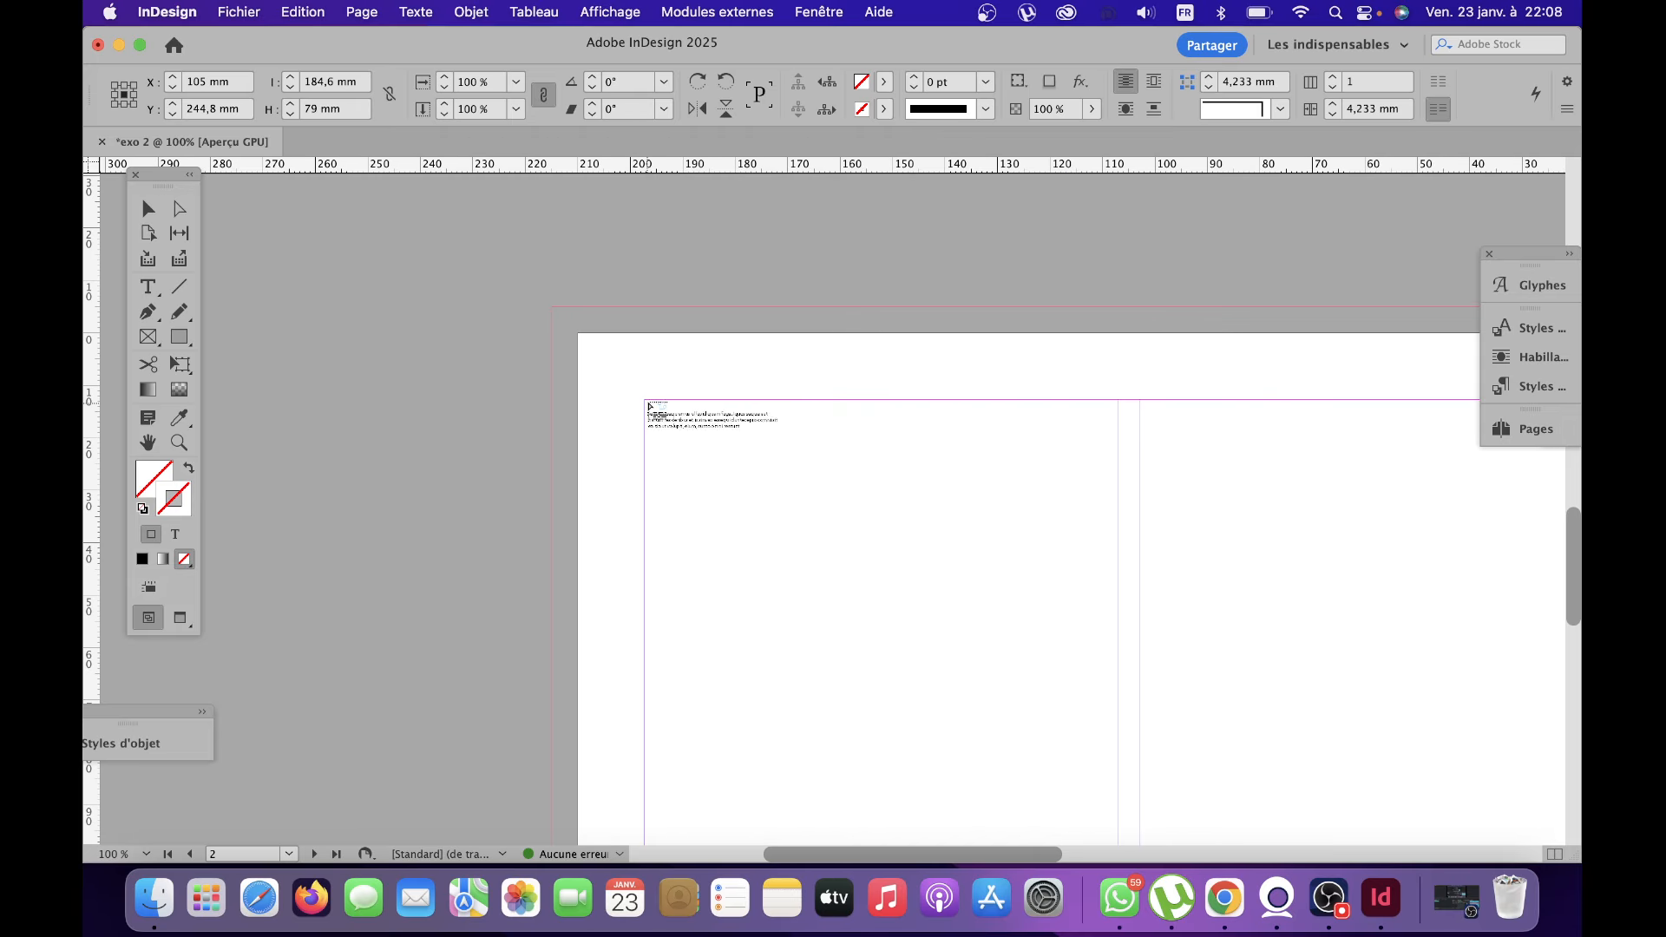
pyautogui.moveTo(646, 404); pyautogui.dragTo(1259, 579)
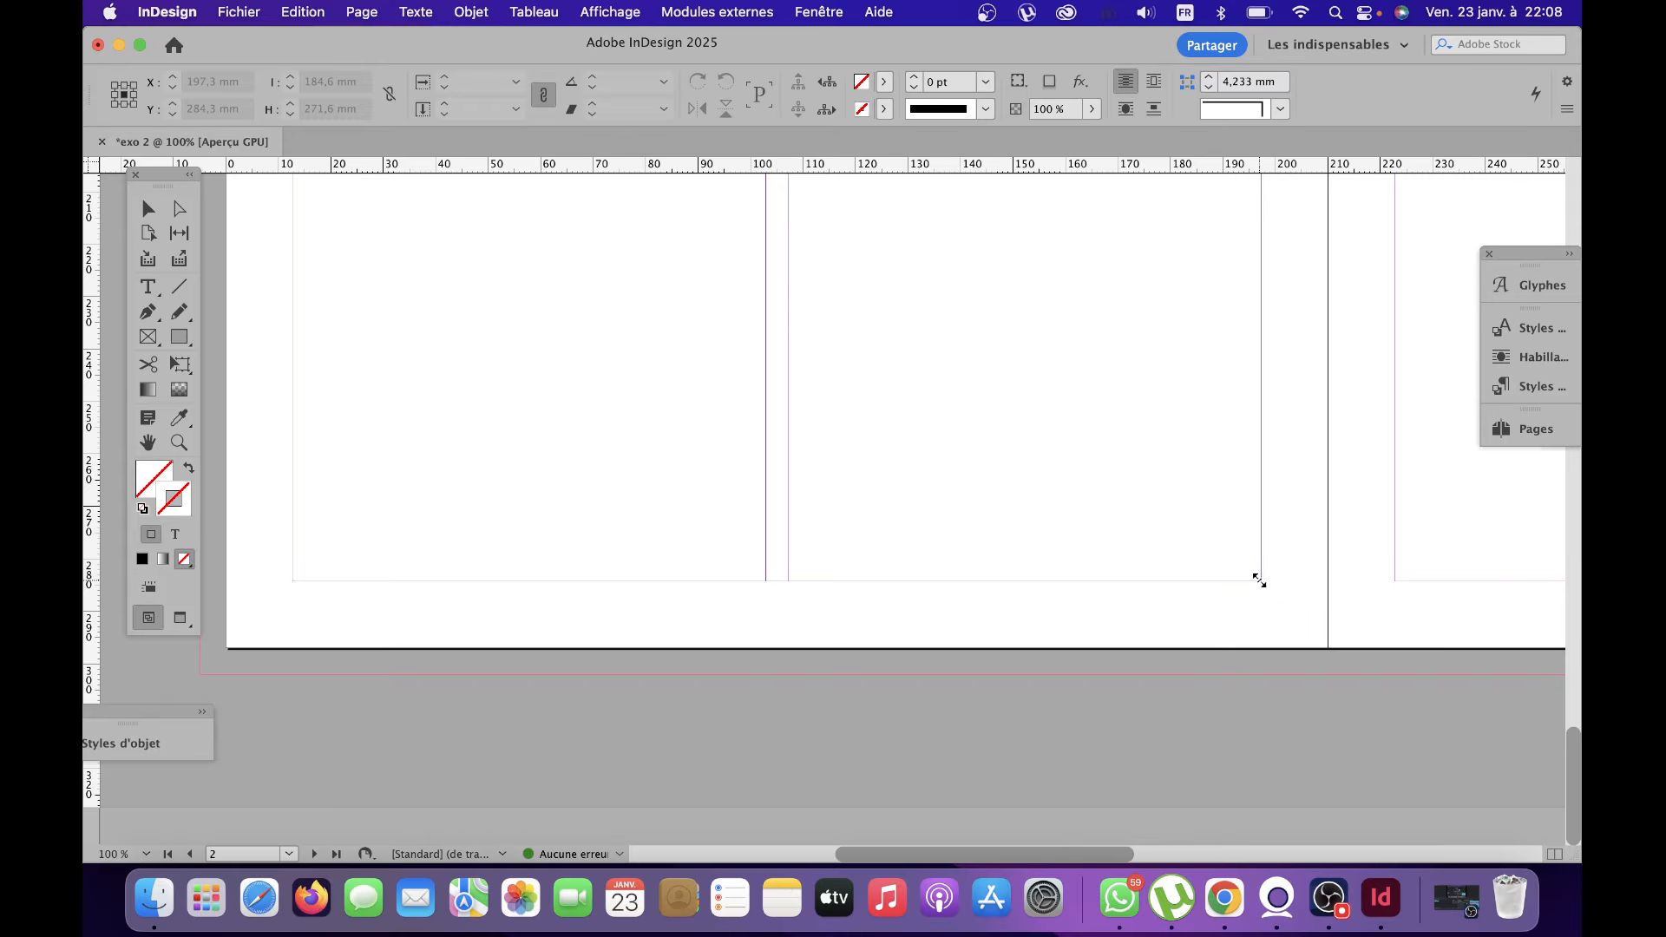
pyautogui.rightClick(1108, 507)
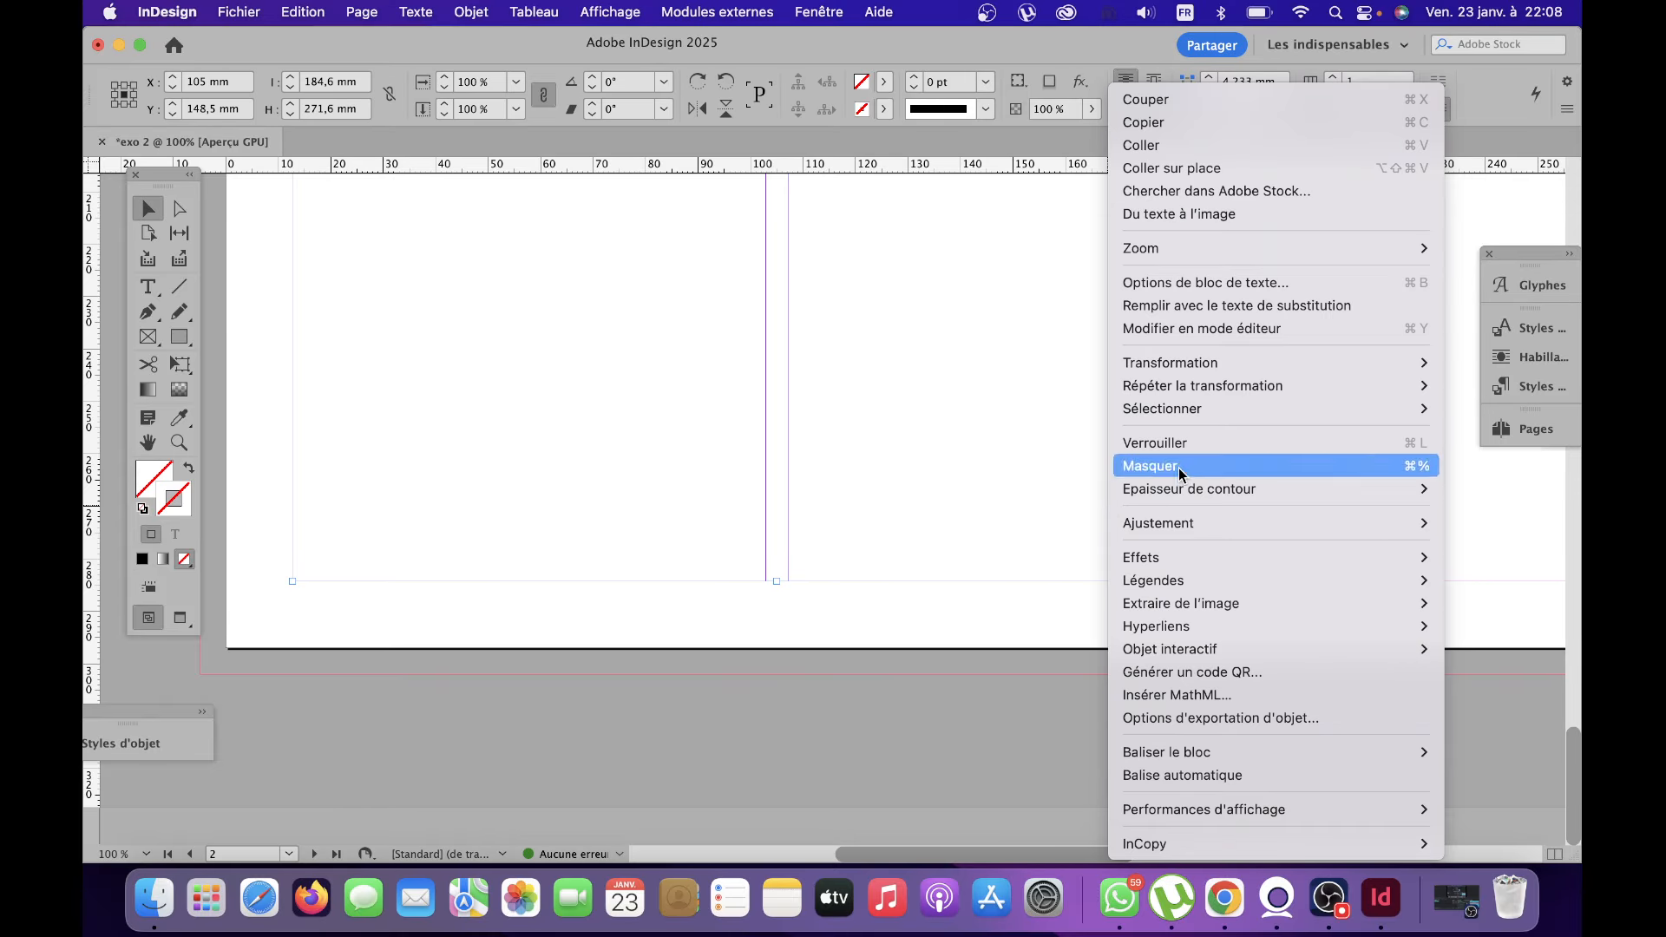
pyautogui.moveTo(1190, 533)
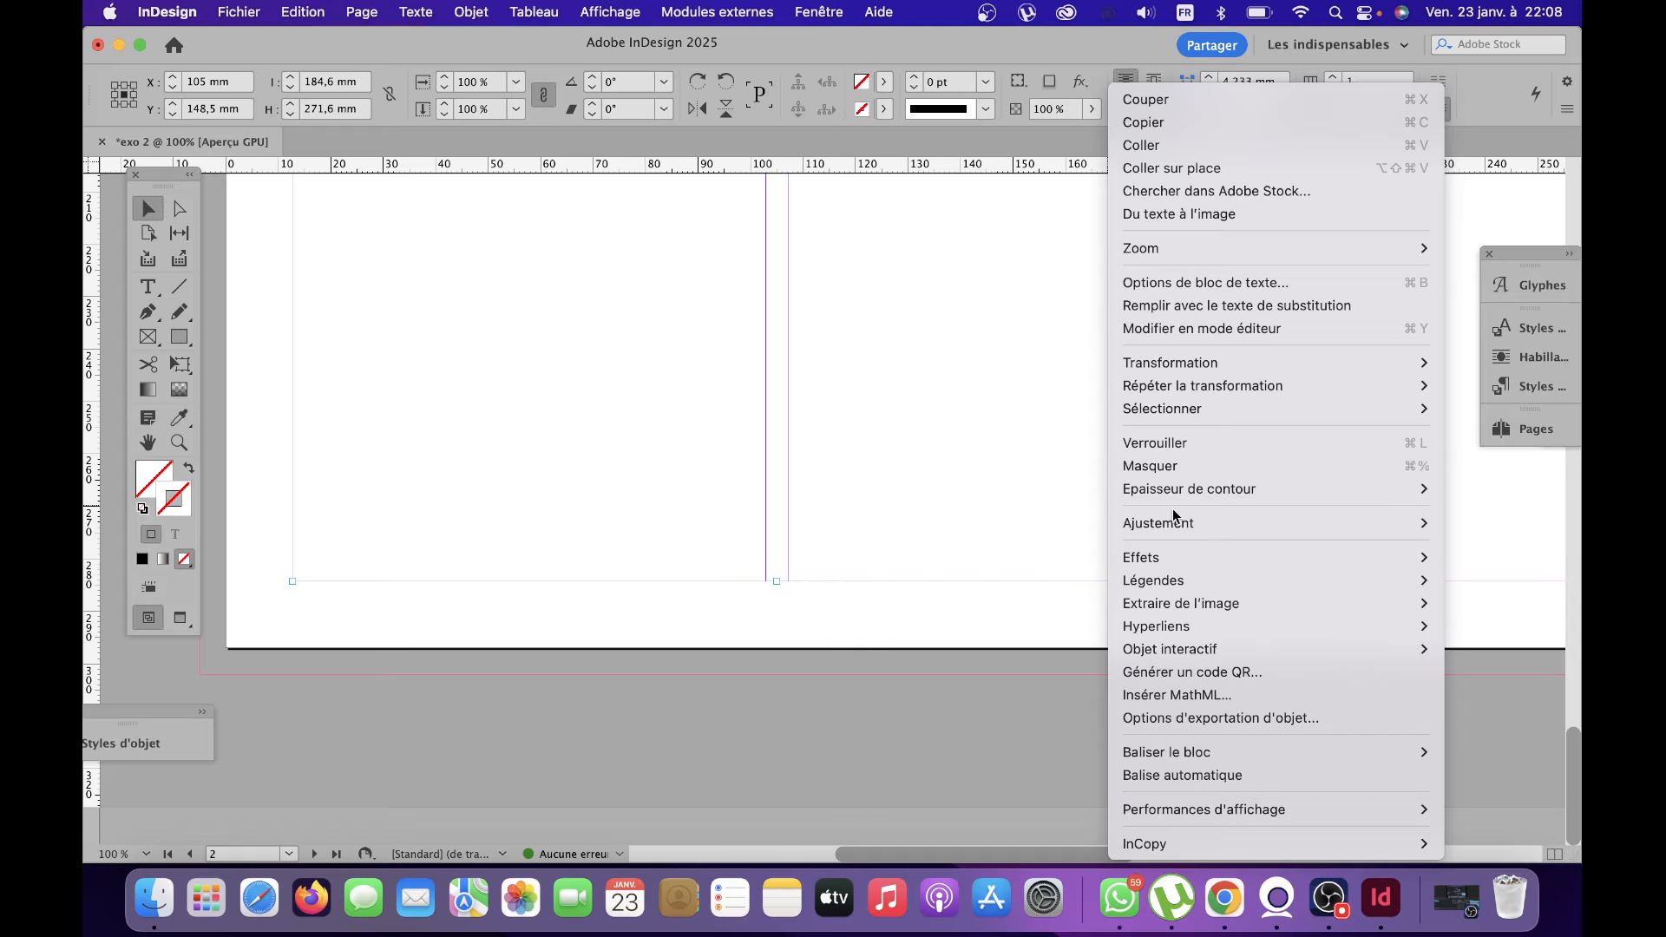
pyautogui.moveTo(1187, 608)
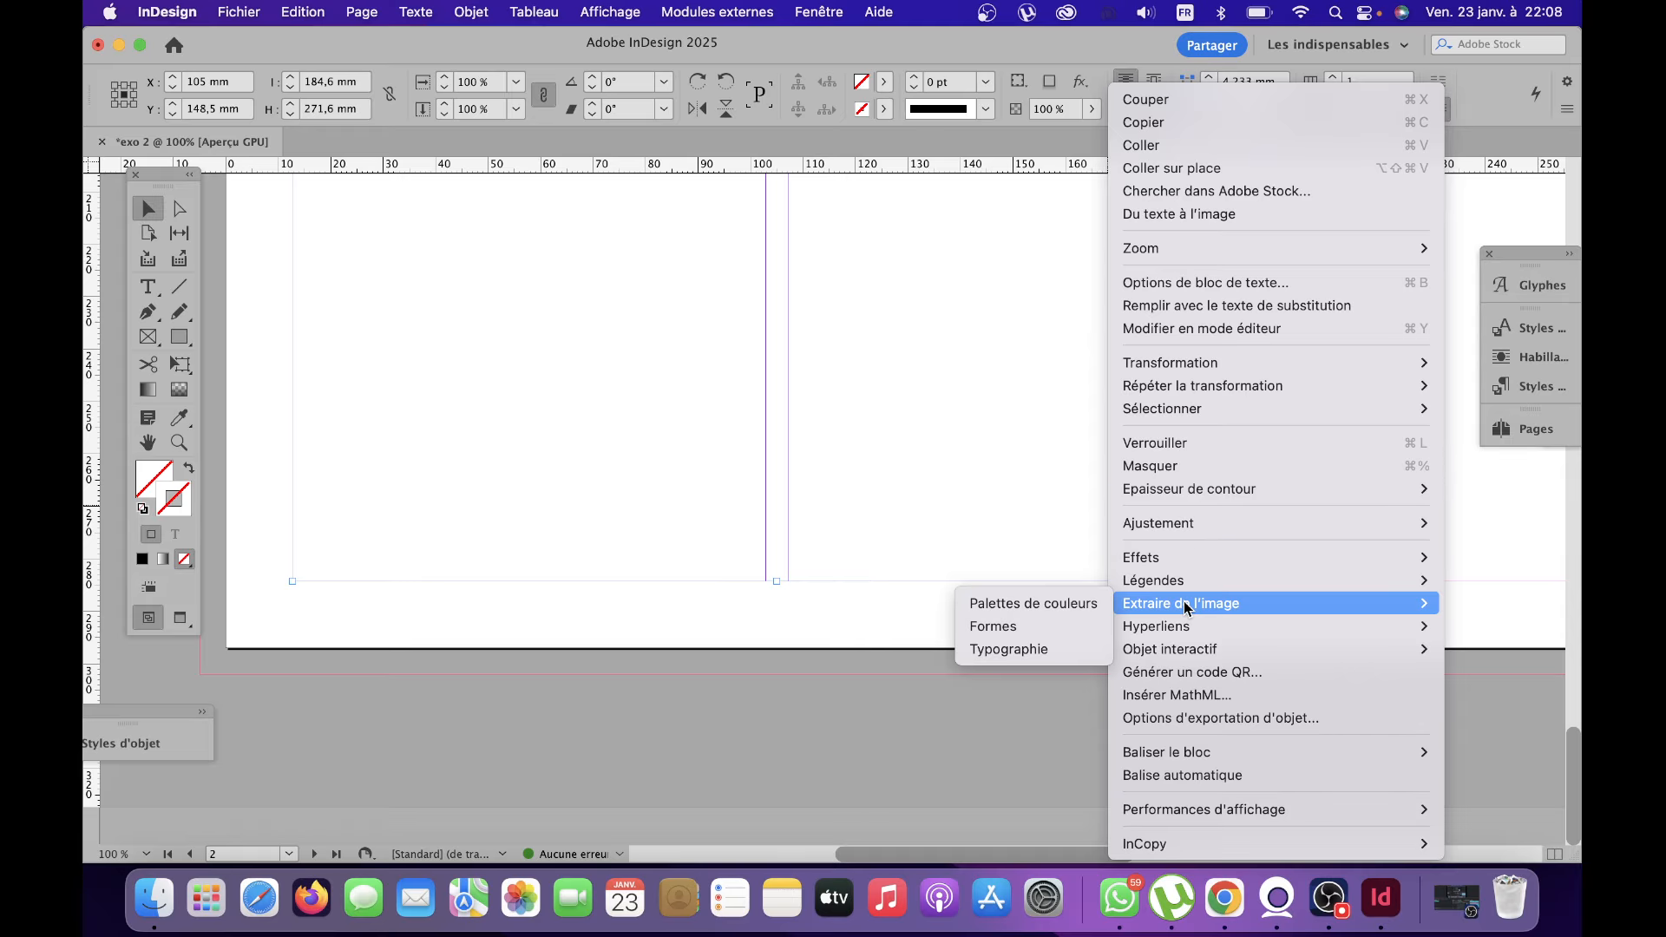
pyautogui.click(940, 351)
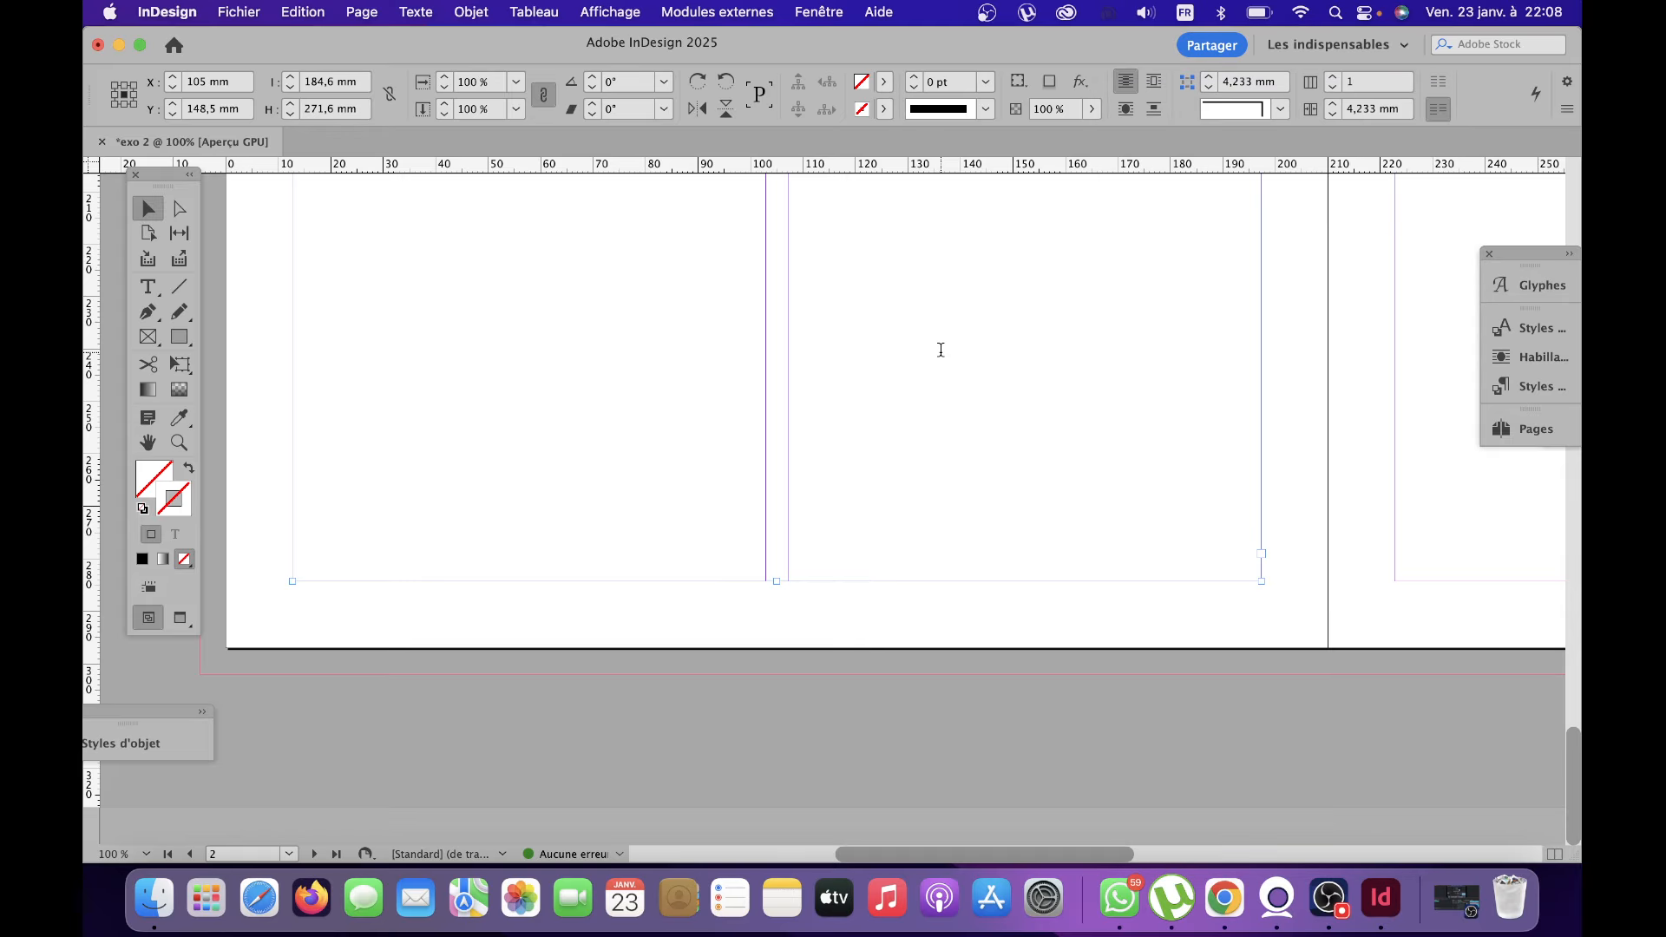
# Fill the threaded frame on page 2 with placeholder text.
pyautogui.press('t')
pyautogui.rightClick(941, 351)
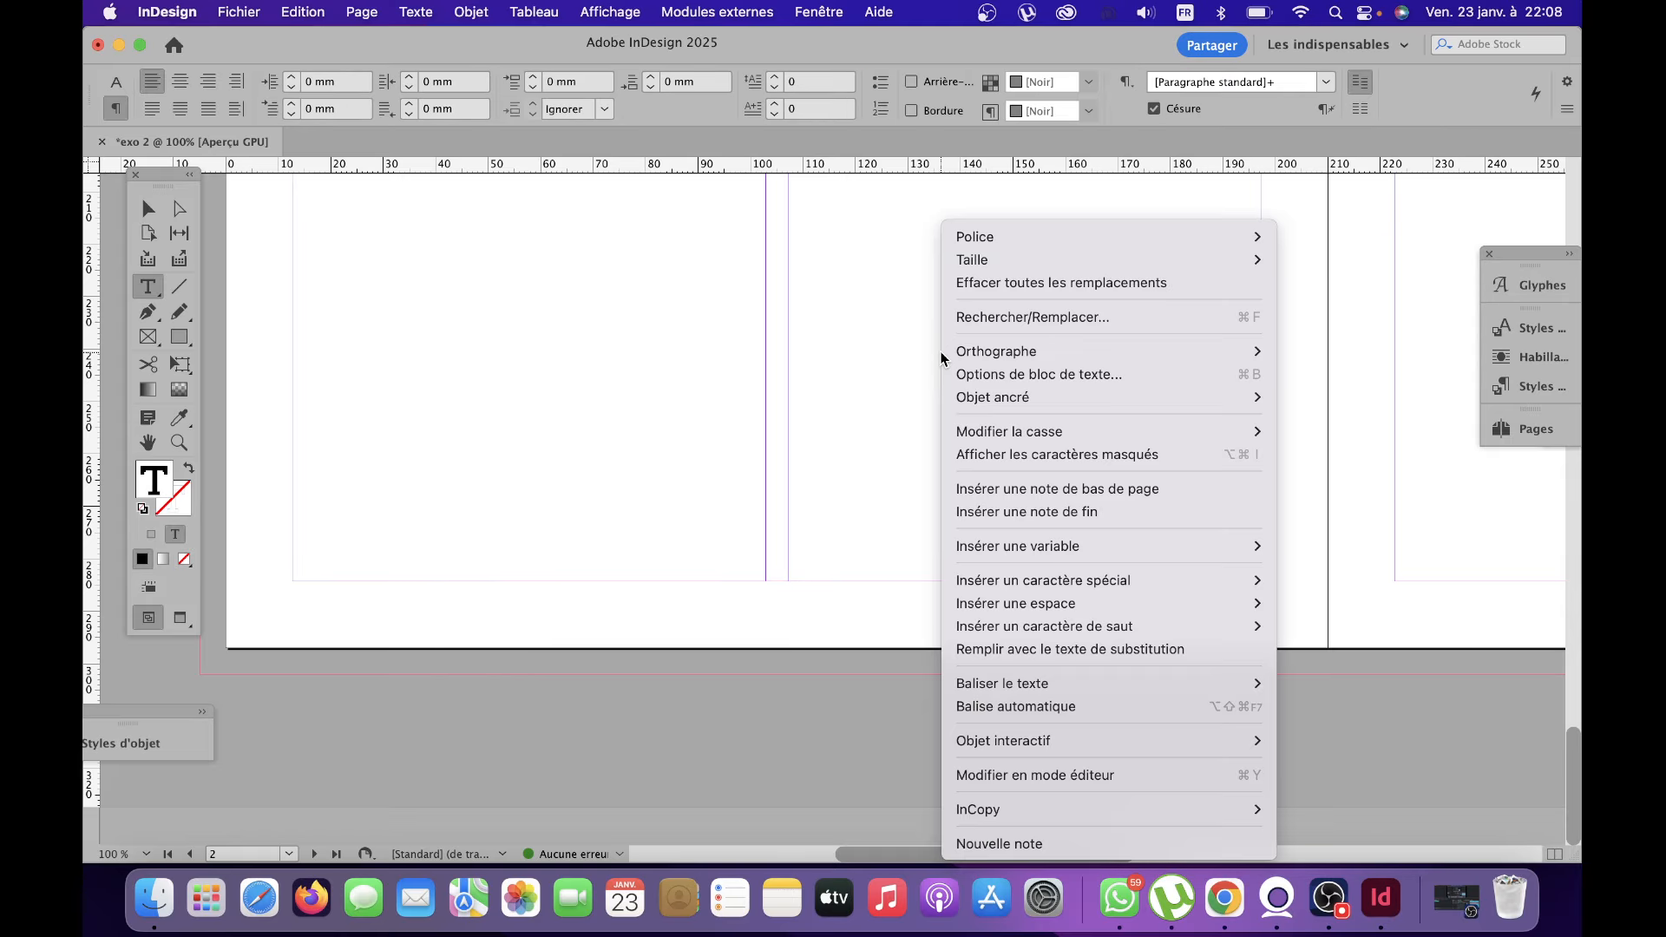
pyautogui.click(1123, 648)
pyautogui.scroll(5, 1057, 342)
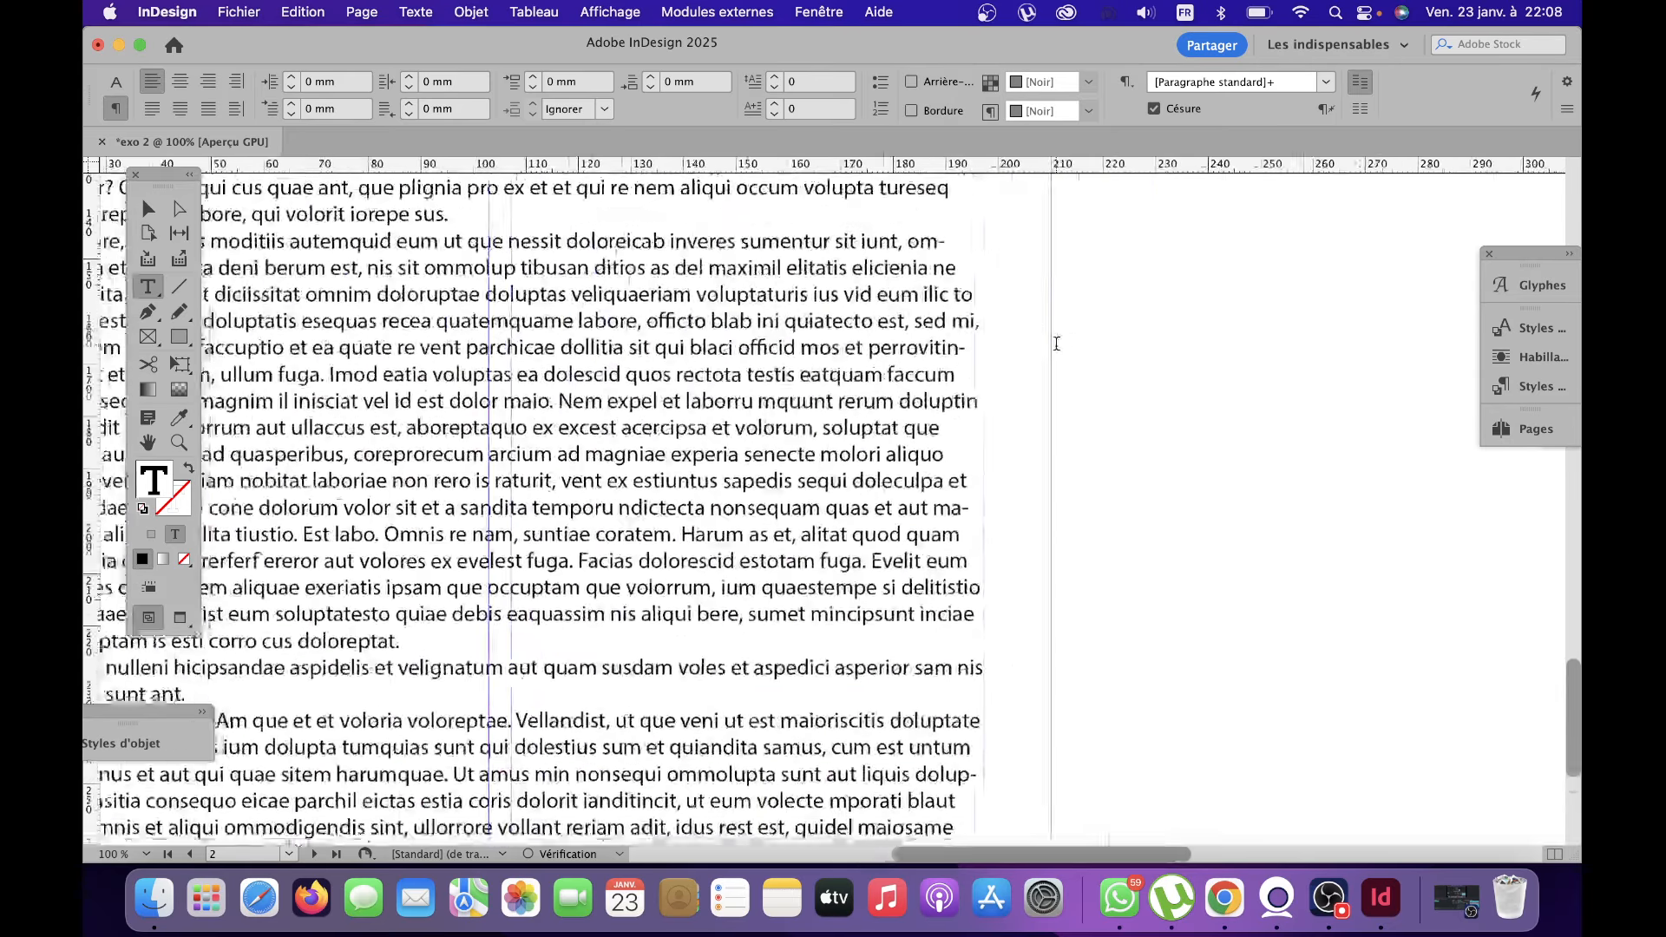
pyautogui.hscroll(8, 1056, 342)
pyautogui.scroll(-4, 1056, 344)
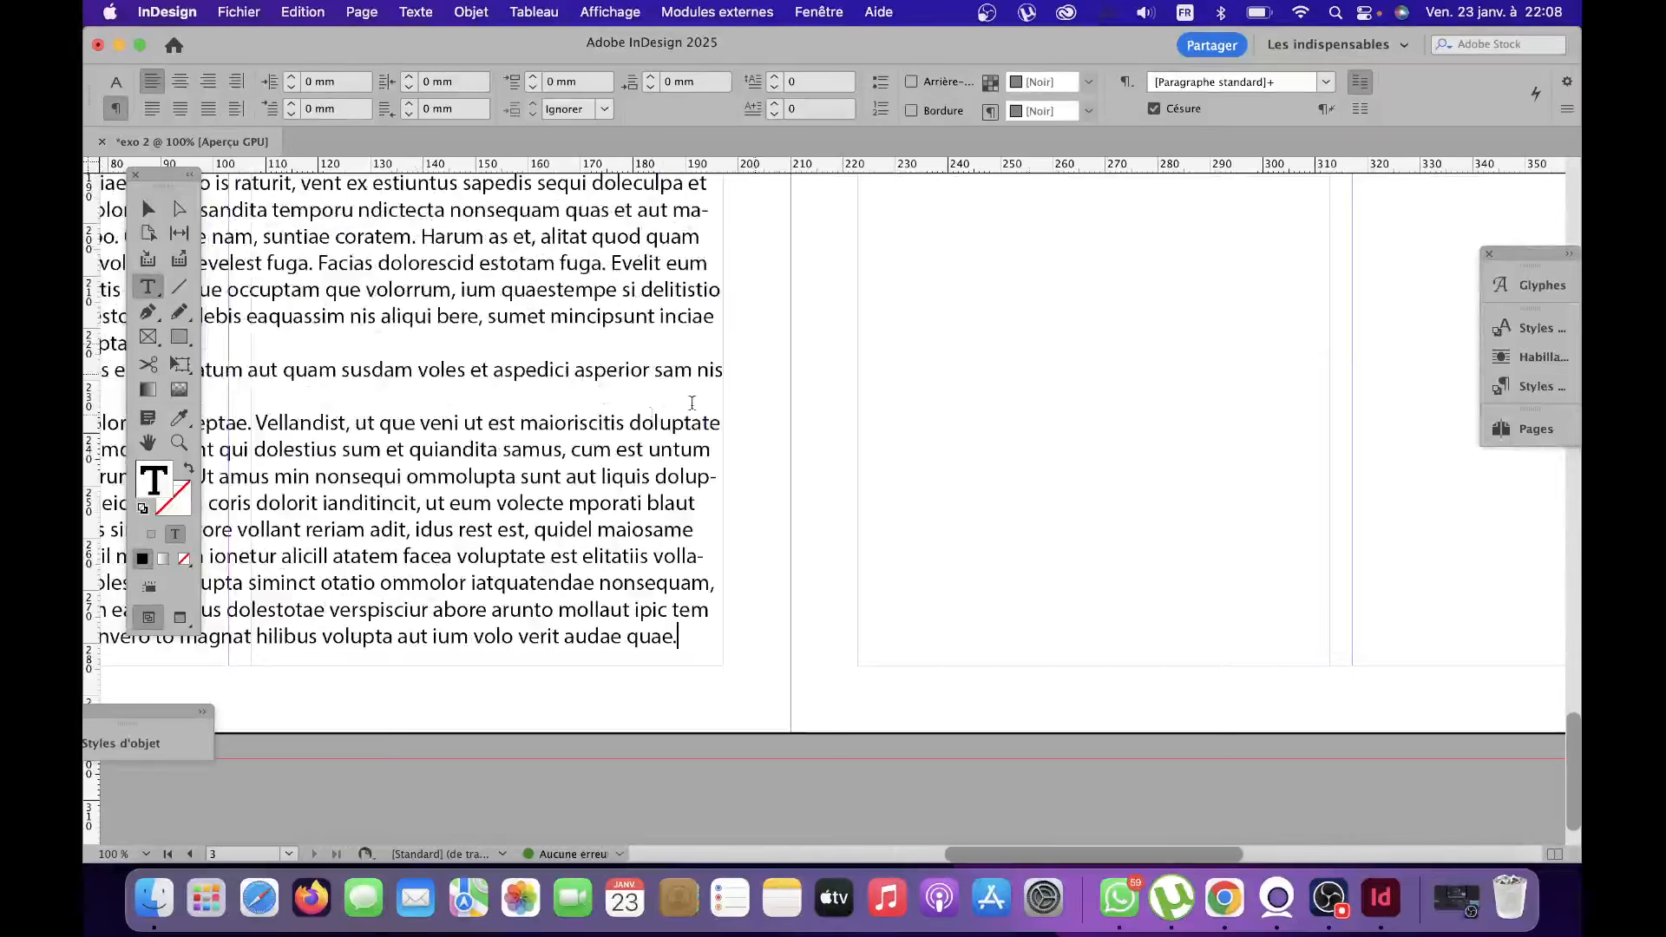
# Select the whole body story and set its threaded text frames on pages 1 and 2 to two columns.
pyautogui.click(149, 211)
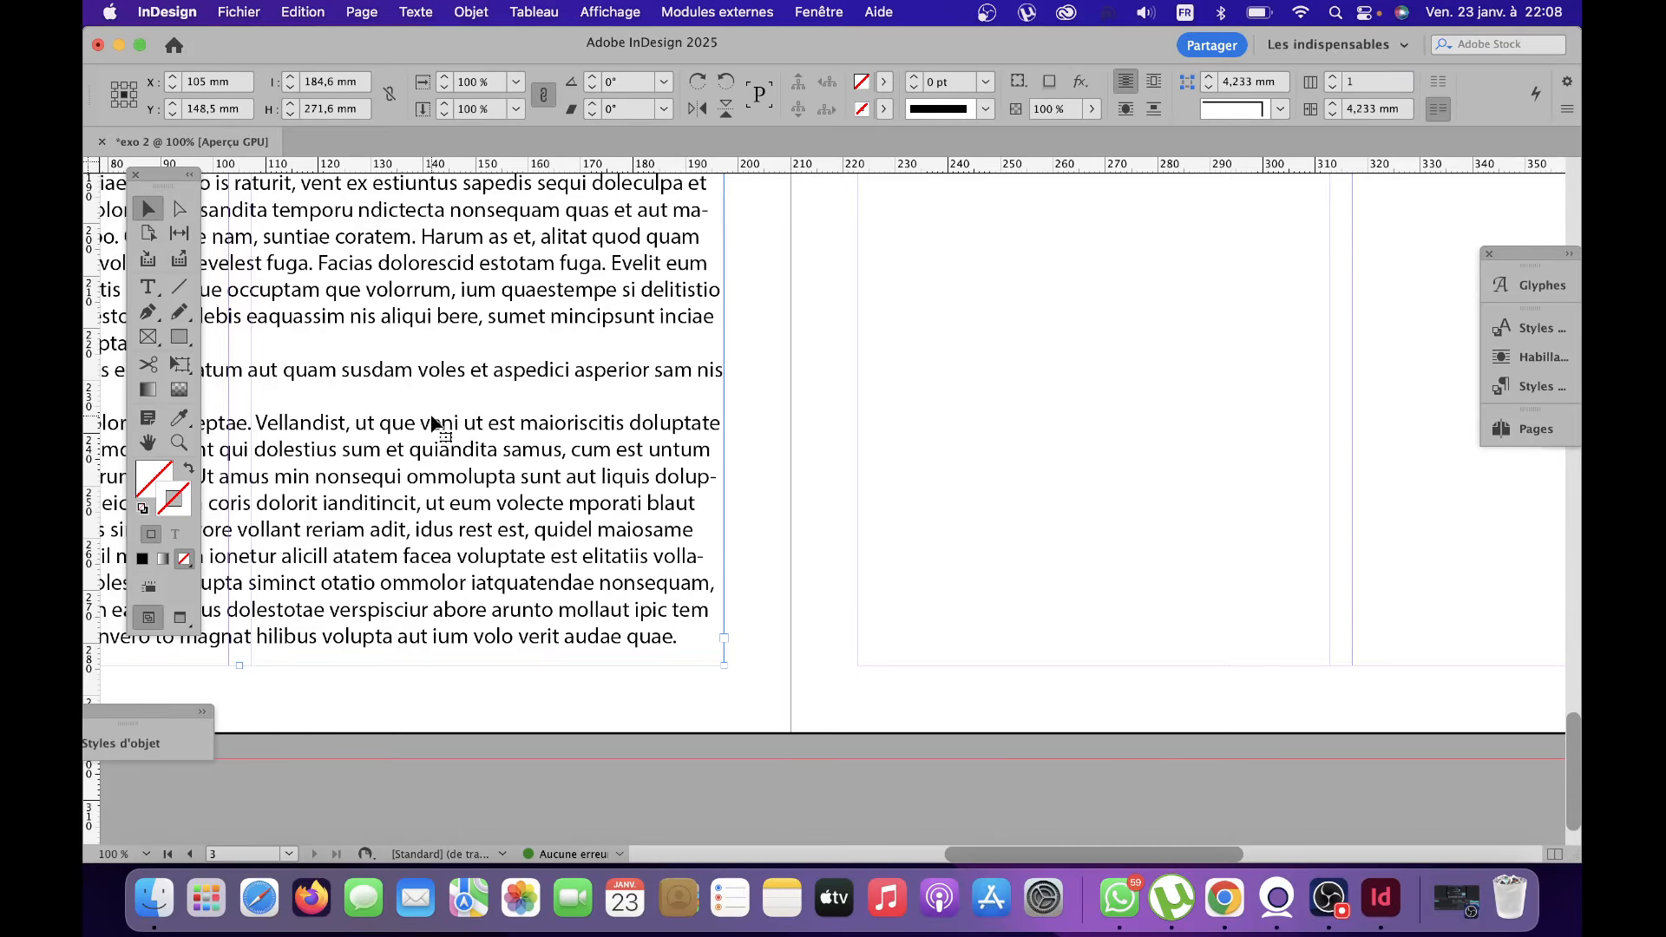
pyautogui.doubleClick(538, 524)
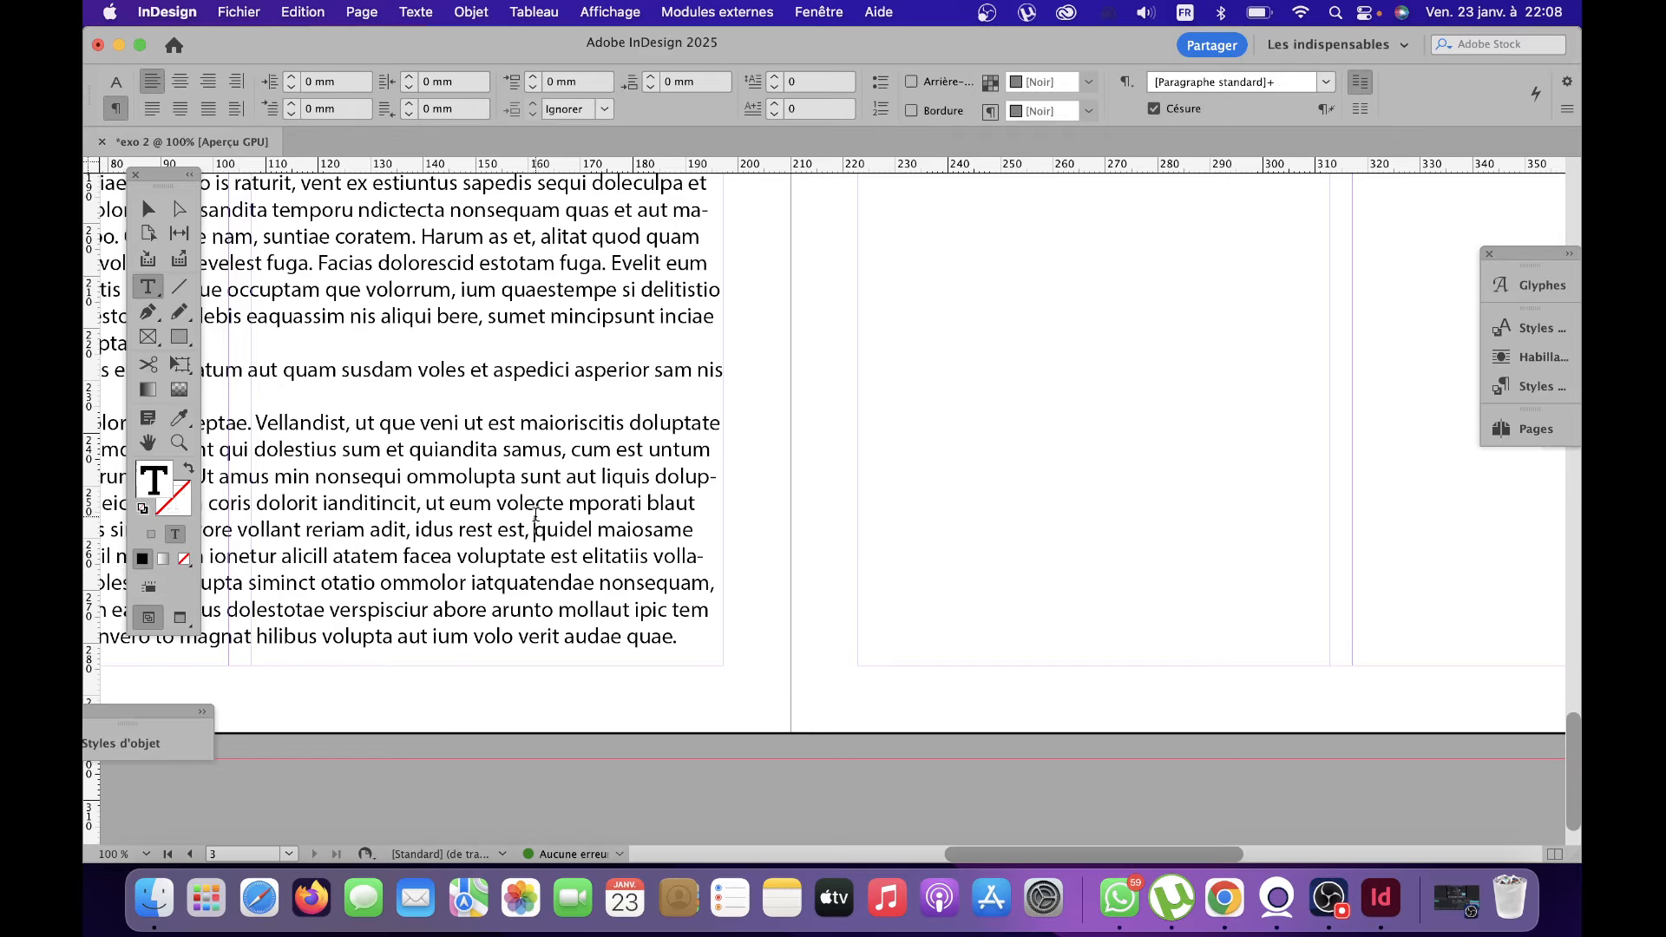
pyautogui.tripleClick(397, 461)
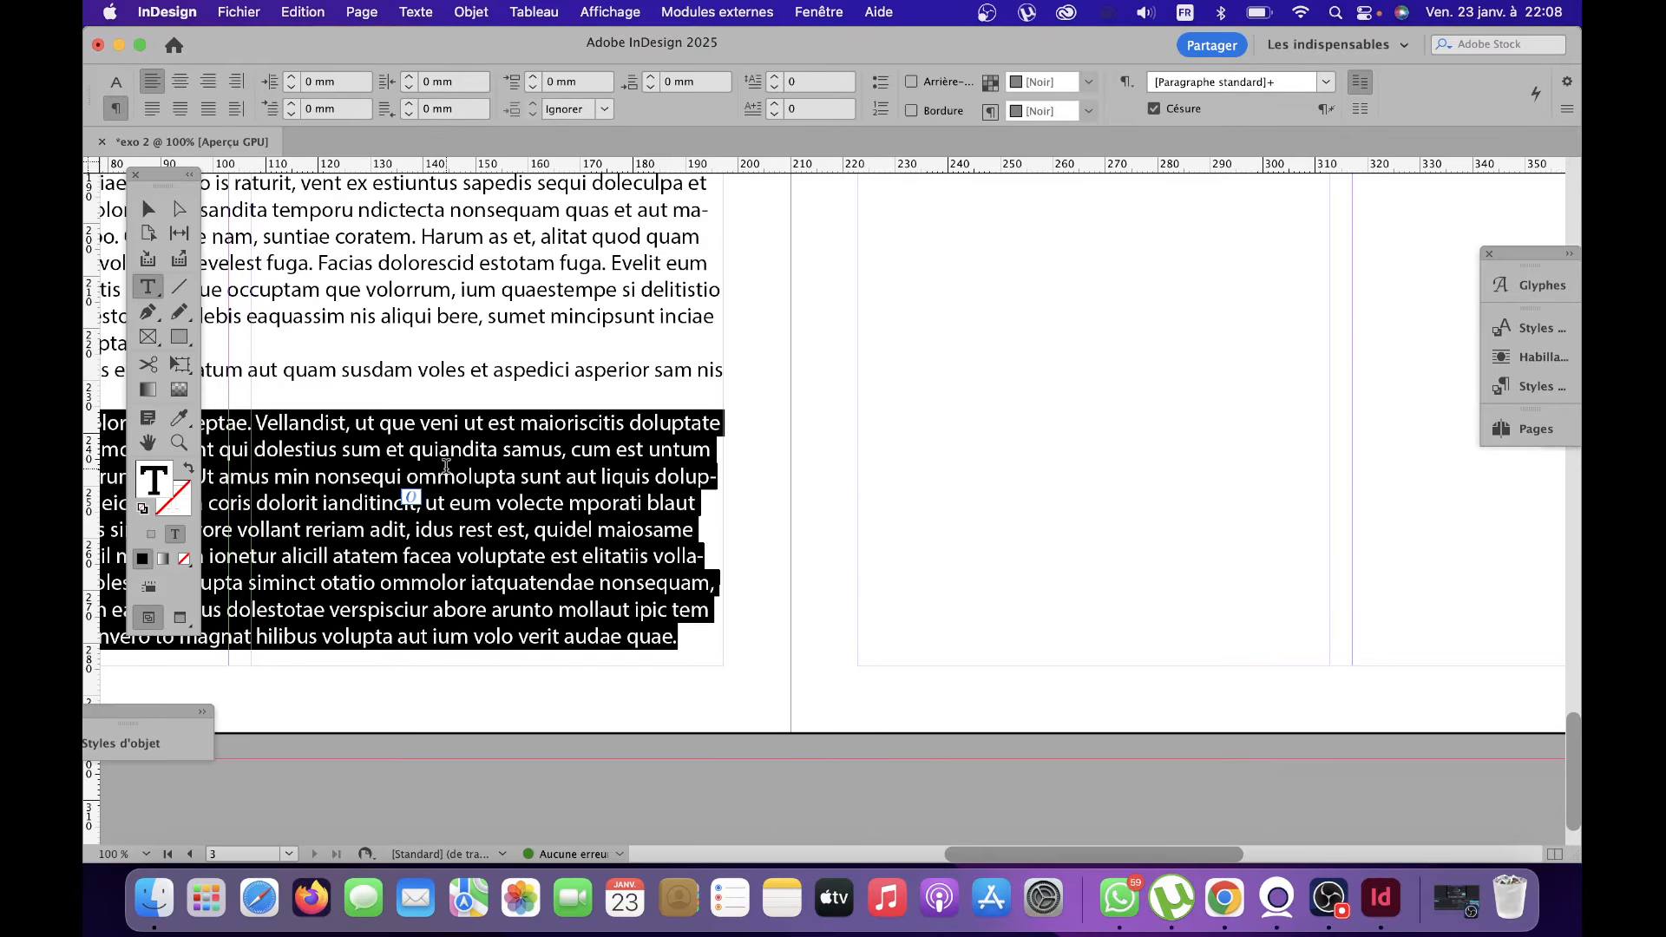
pyautogui.press('super+a')
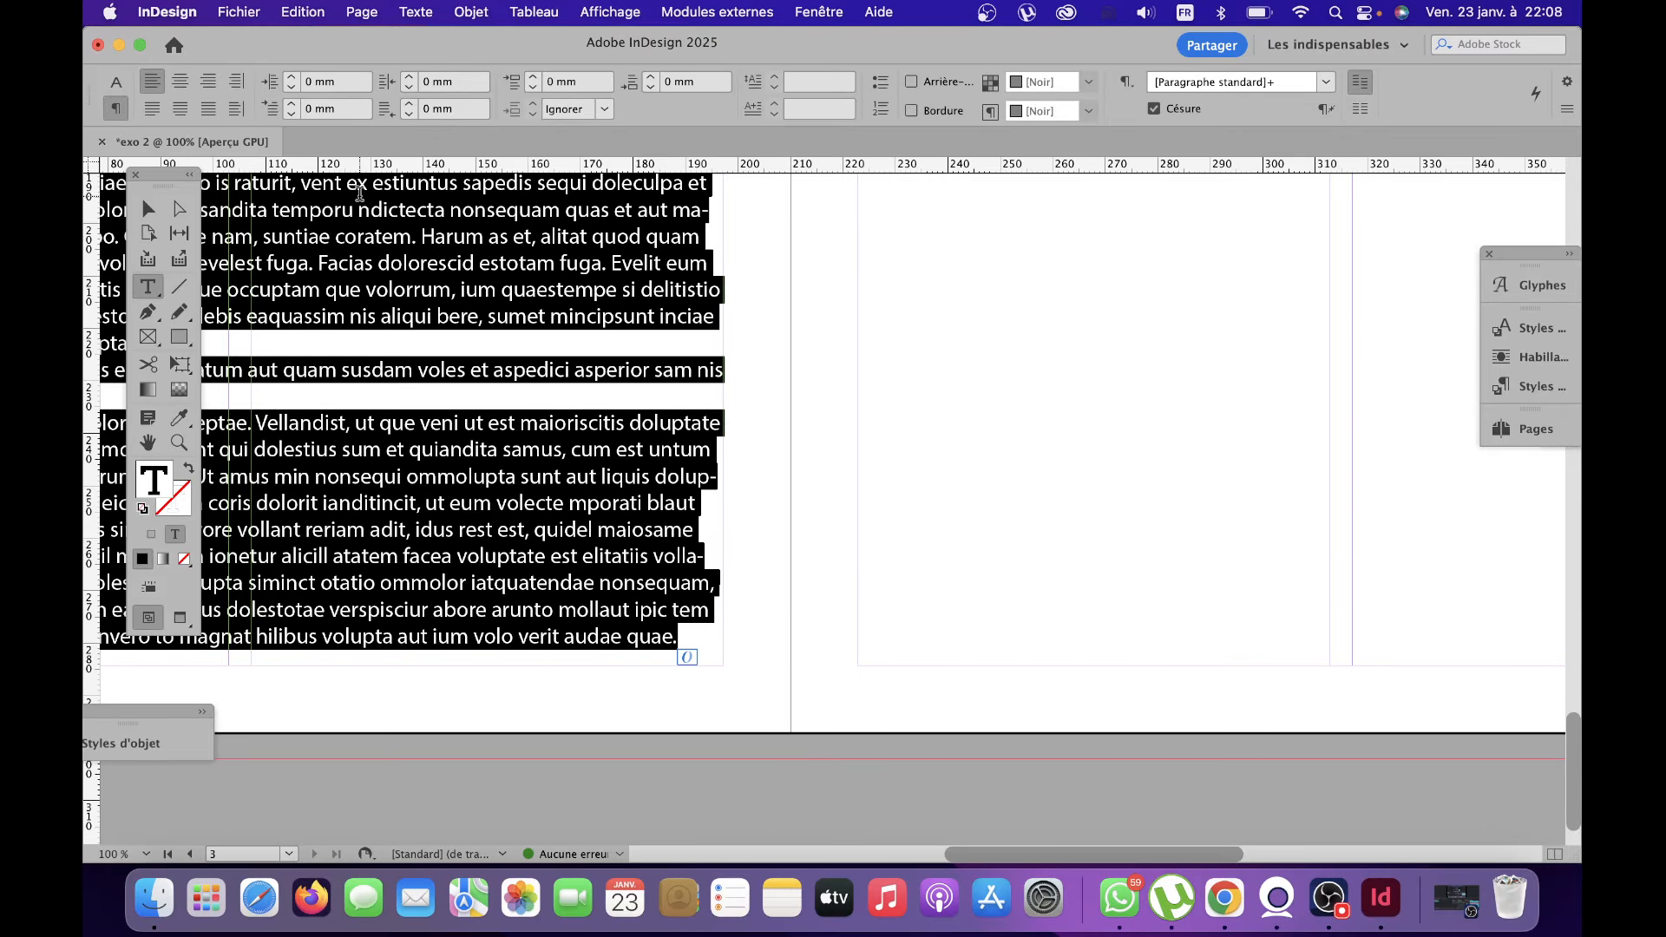
pyautogui.scroll(10, 507, 260)
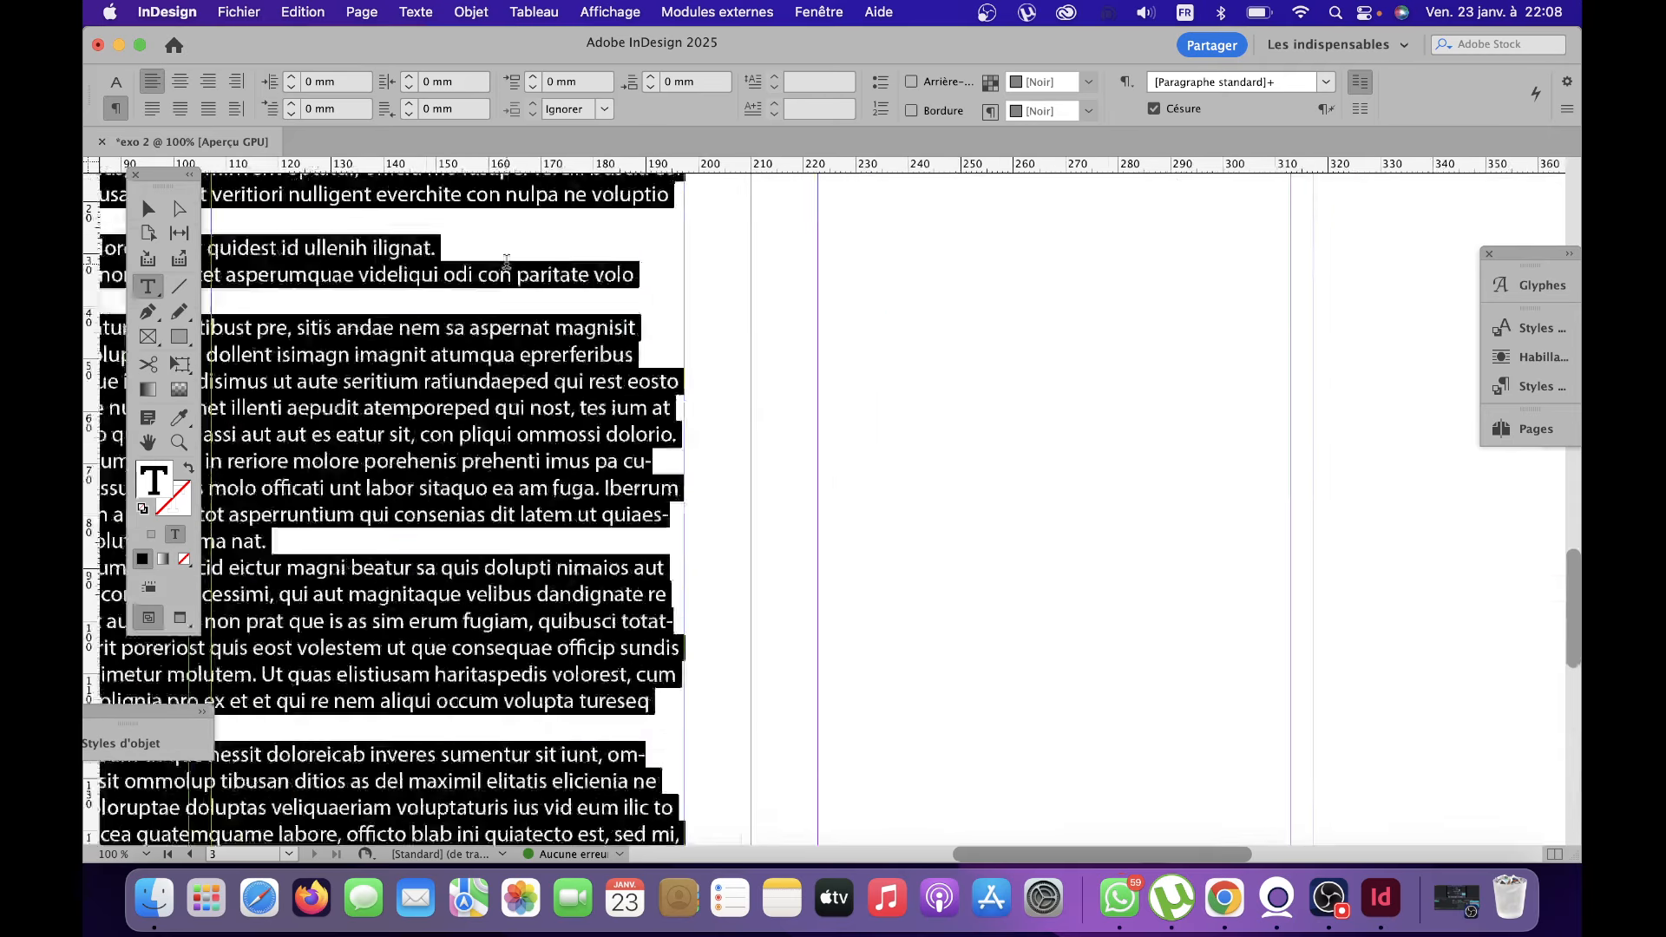
pyautogui.scroll(15, 507, 260)
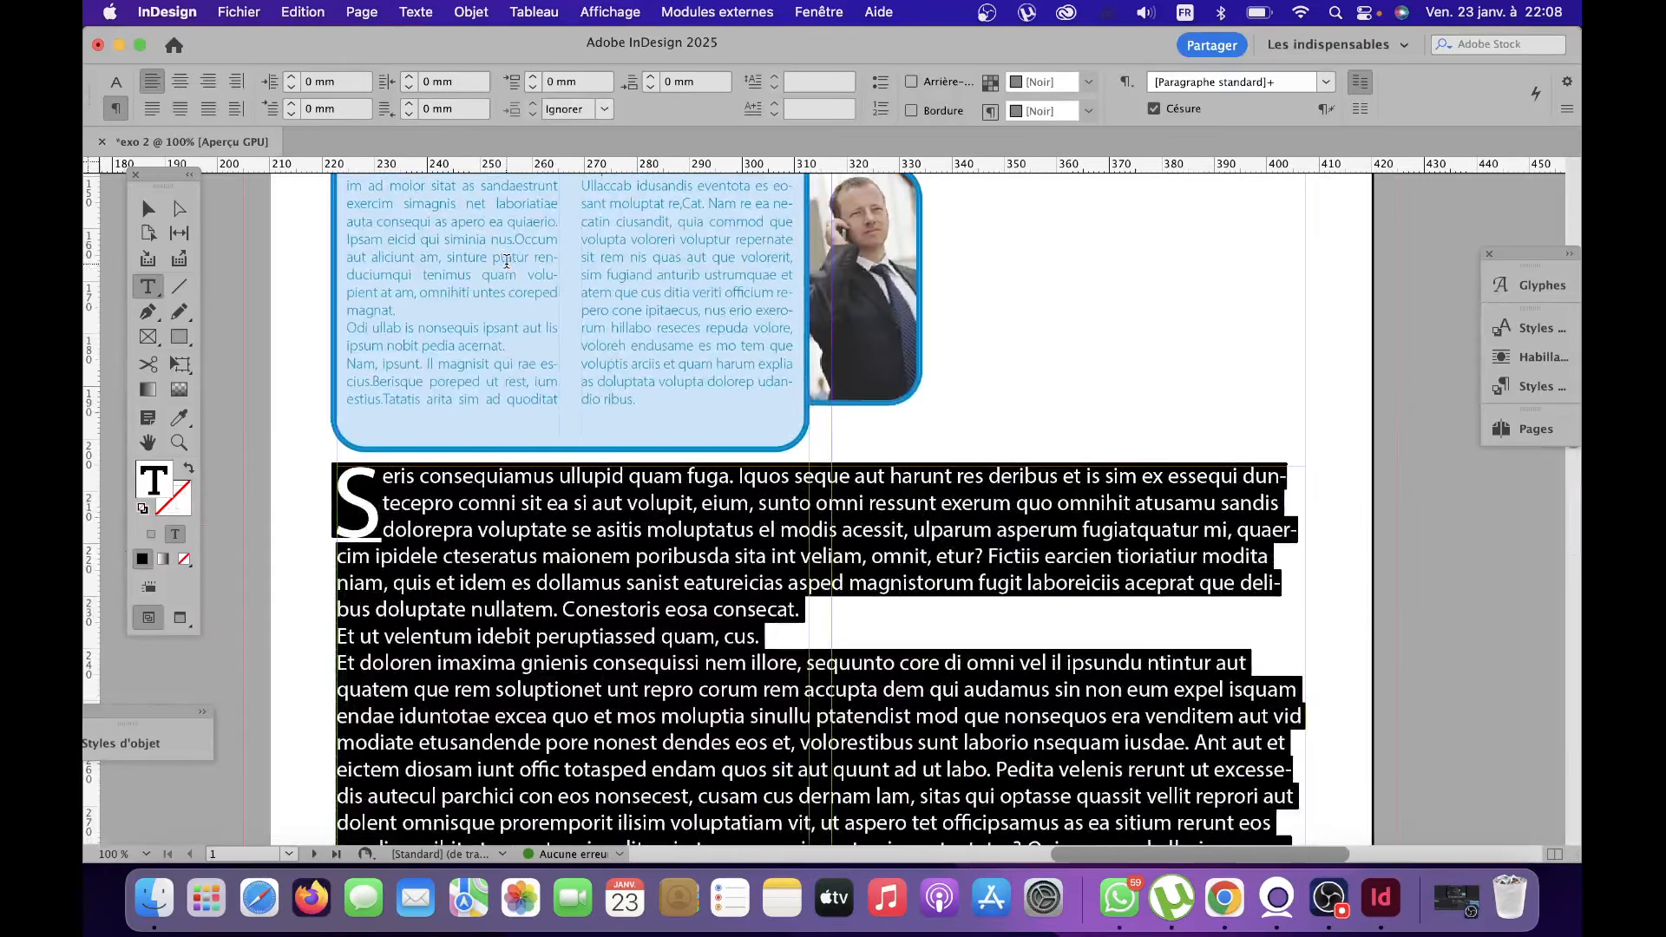
pyautogui.scroll(-5, 507, 260)
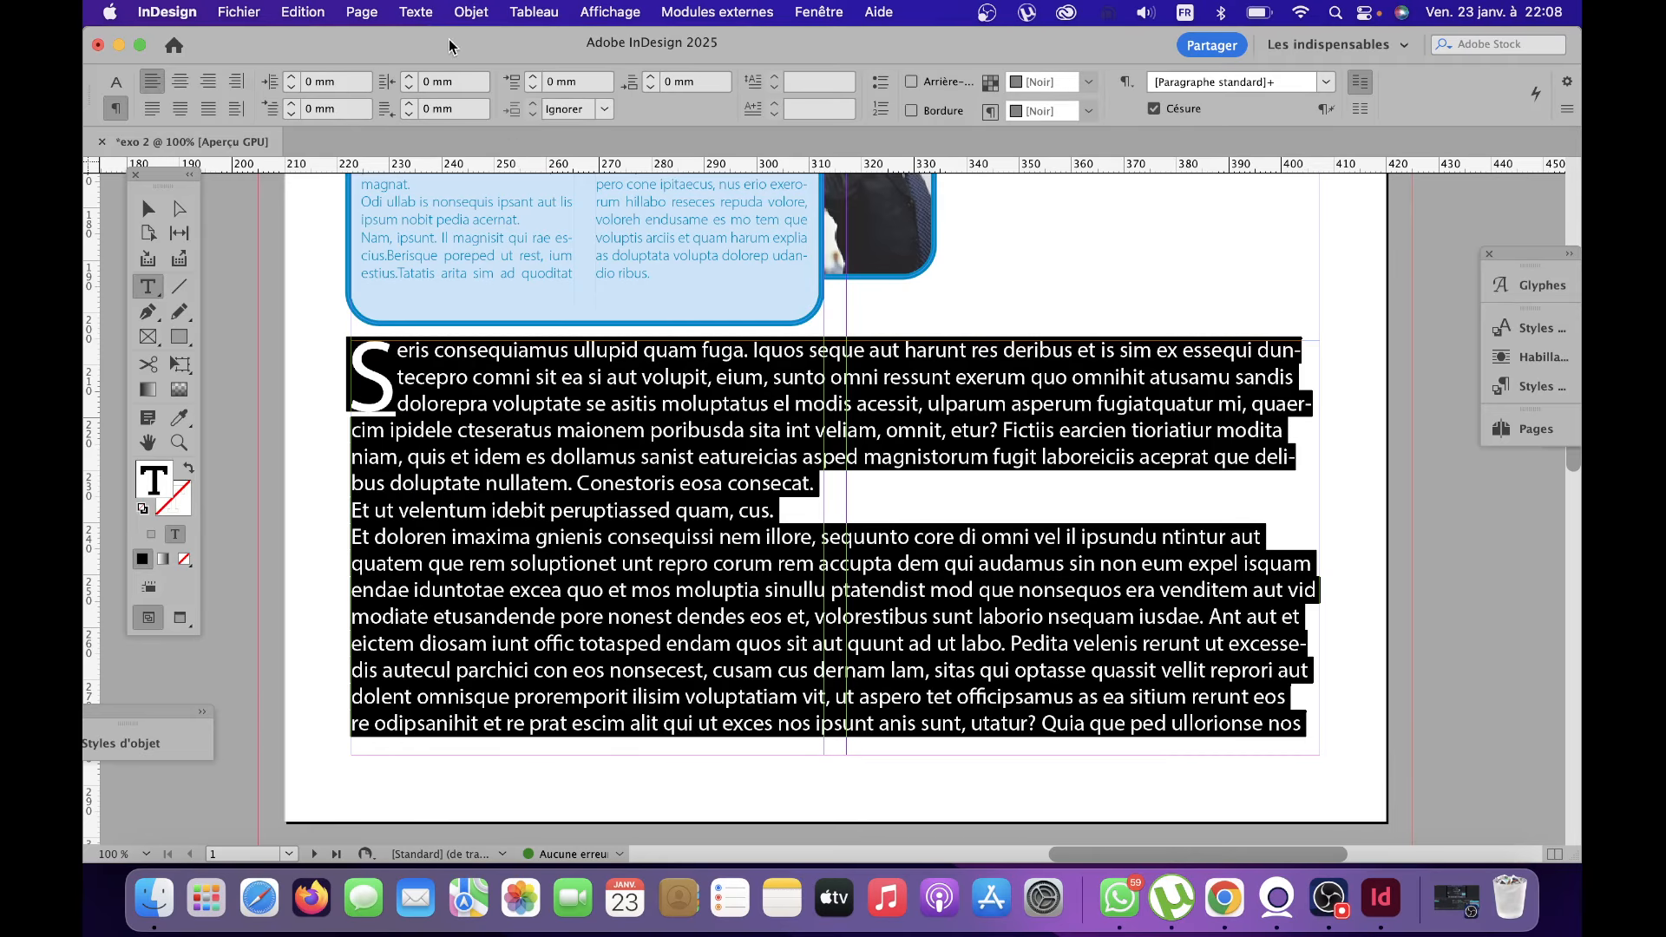
pyautogui.click(470, 14)
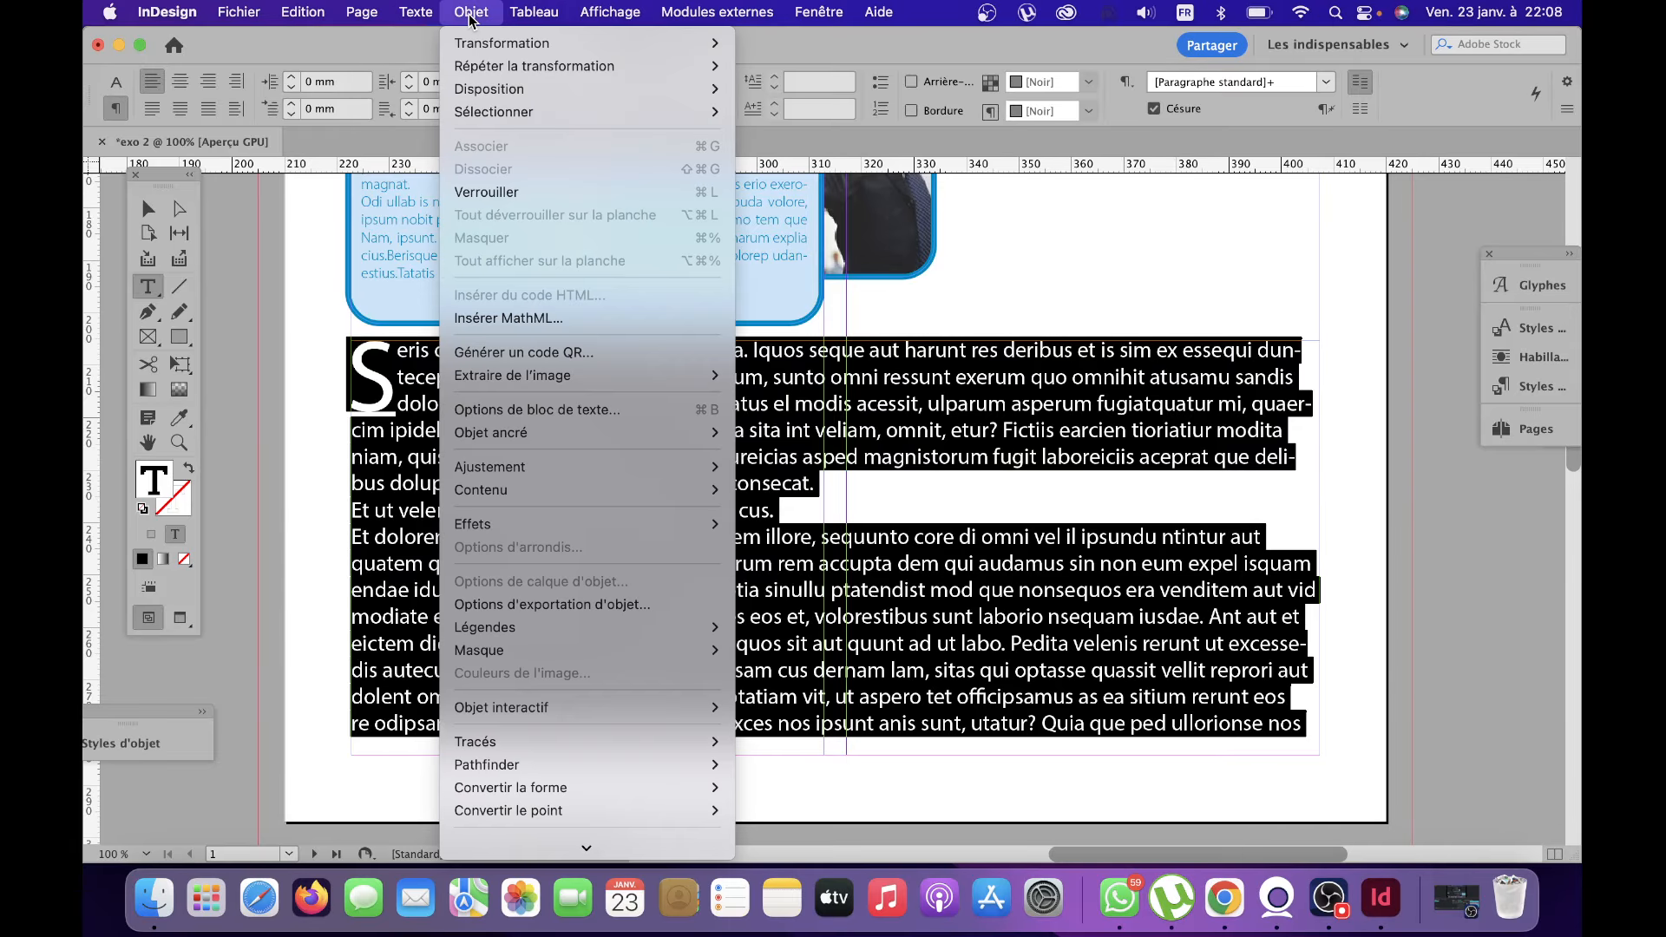
pyautogui.click(542, 410)
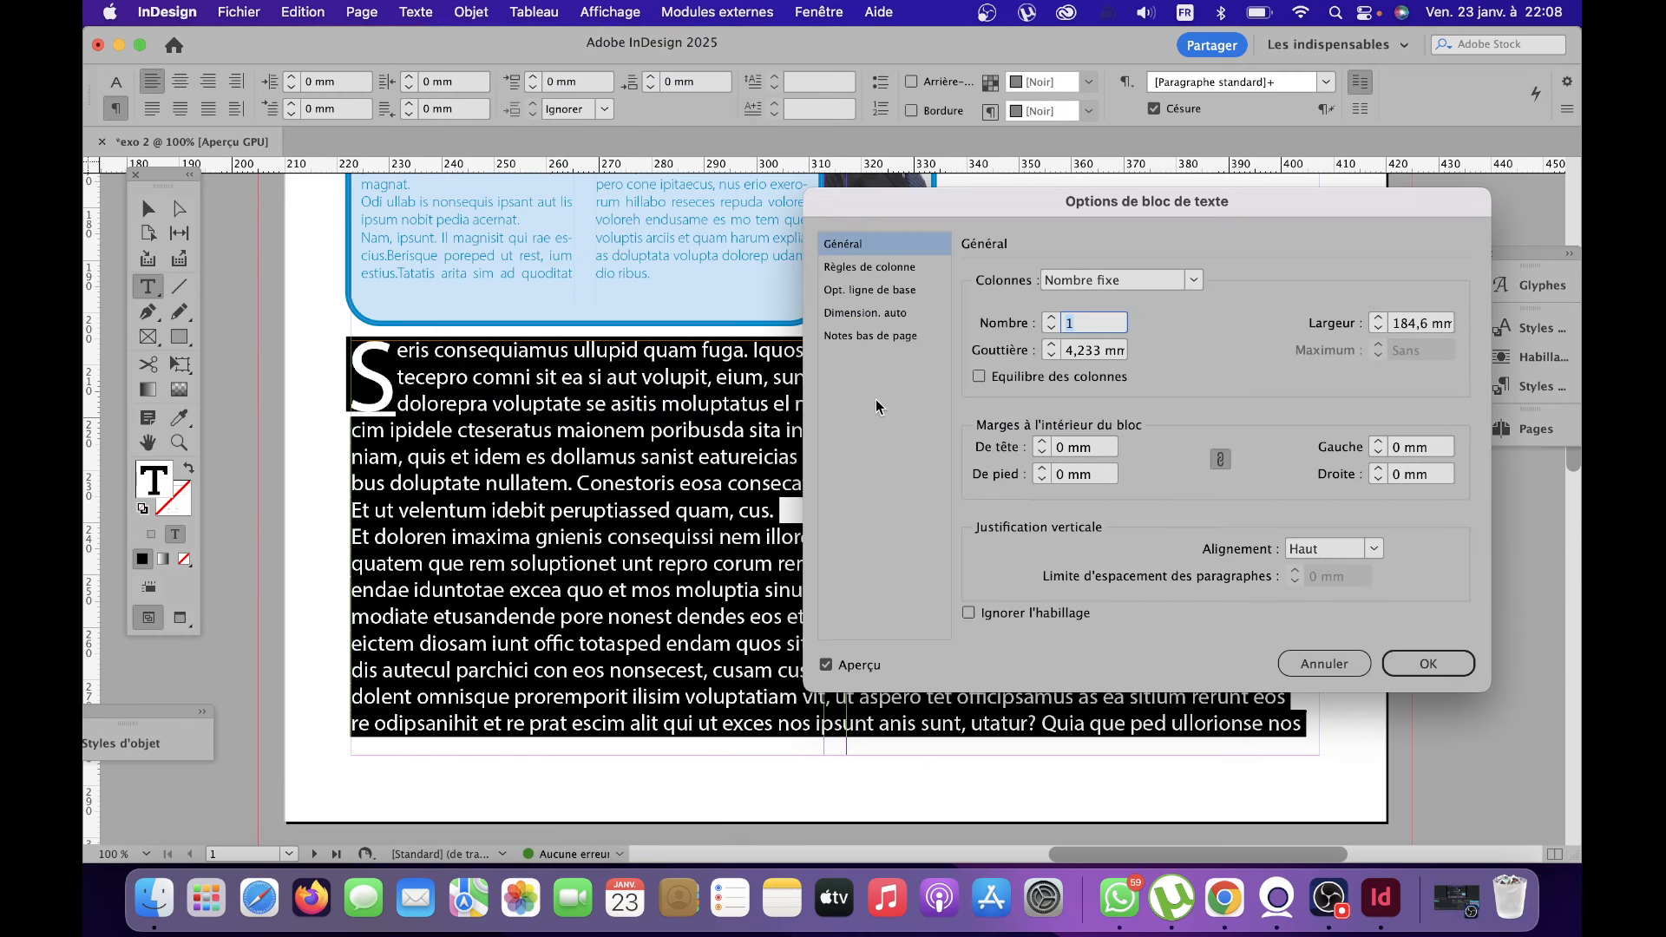
pyautogui.click(1051, 318)
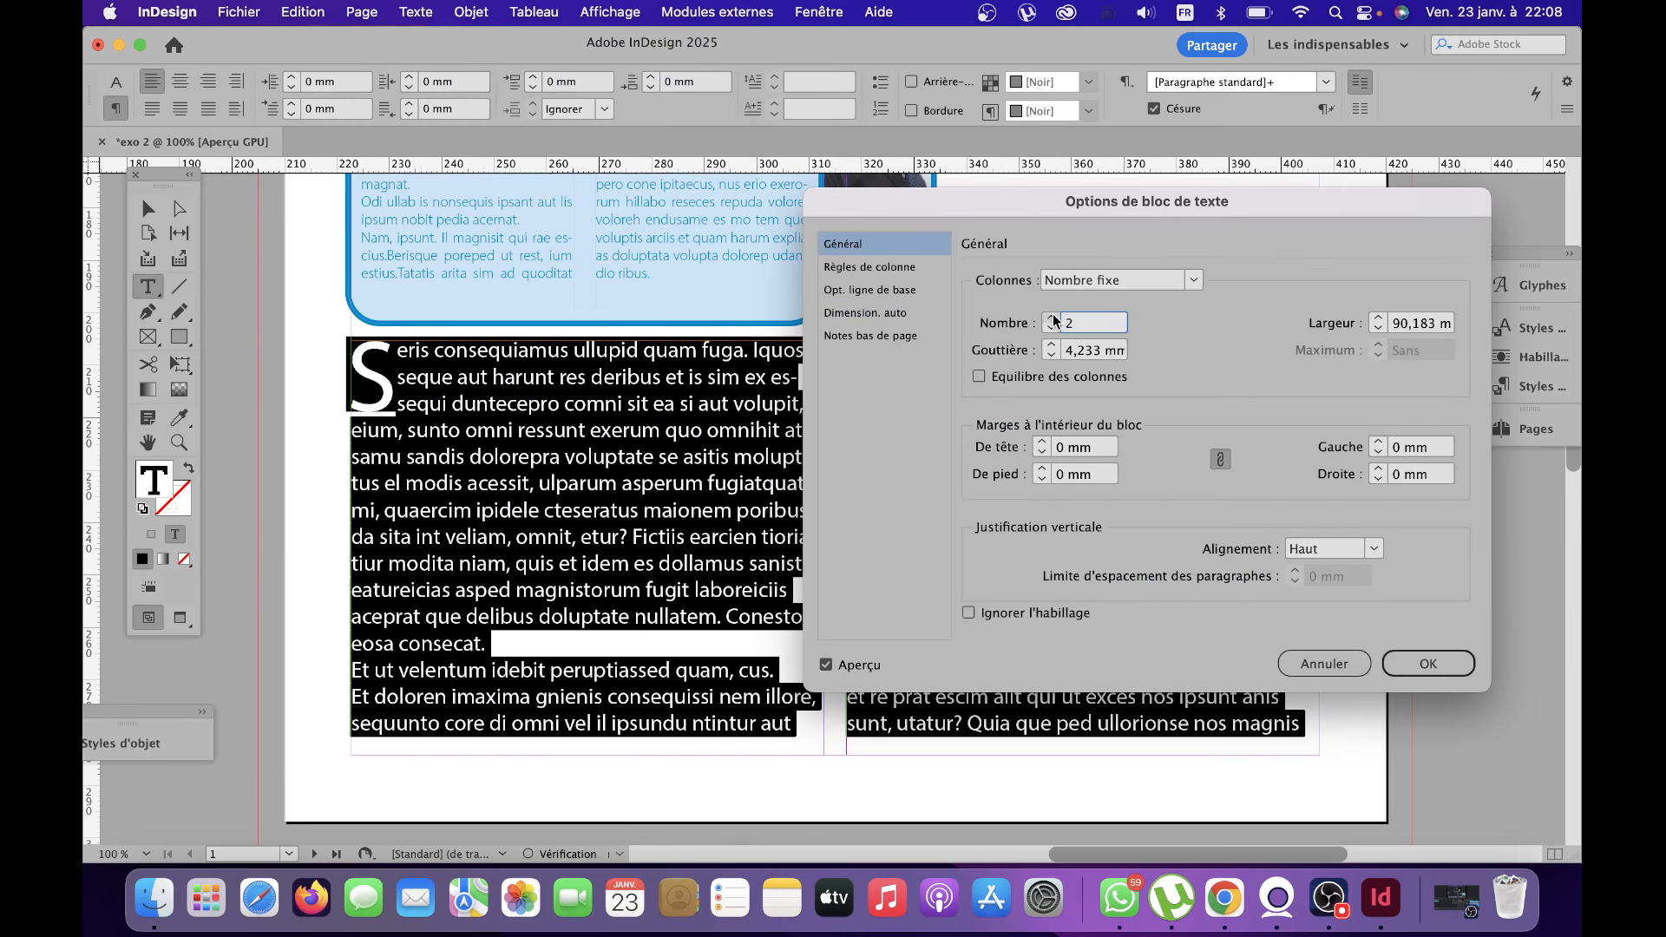
pyautogui.click(1405, 668)
pyautogui.scroll(-10, 998, 634)
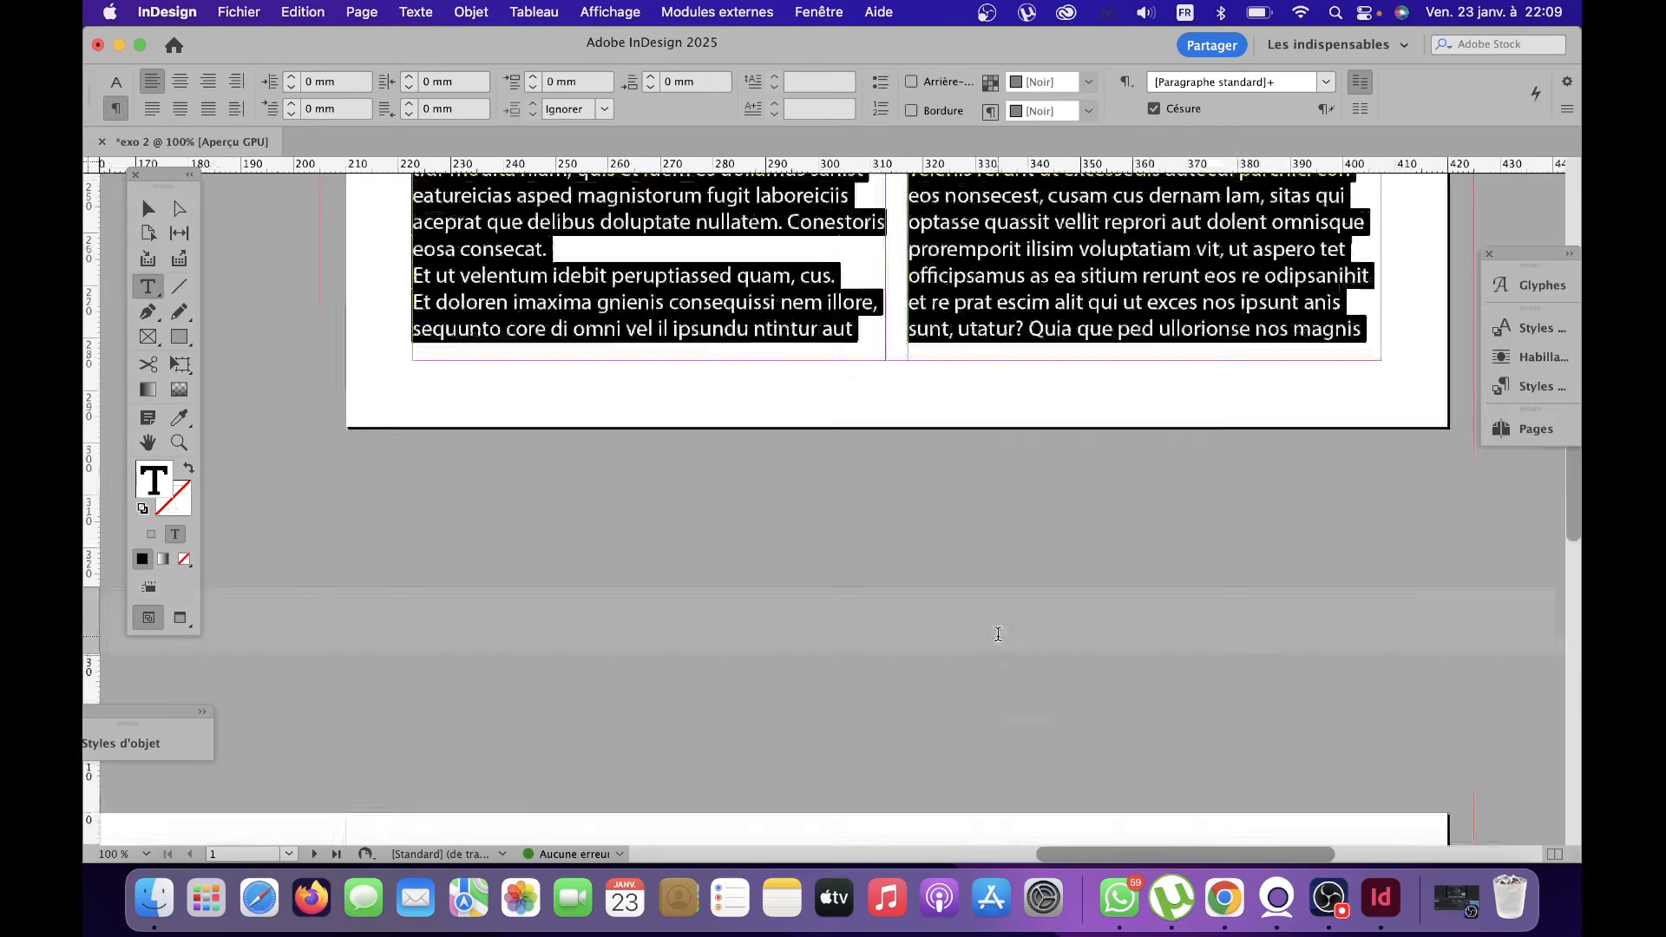
pyautogui.hscroll(-6, 998, 633)
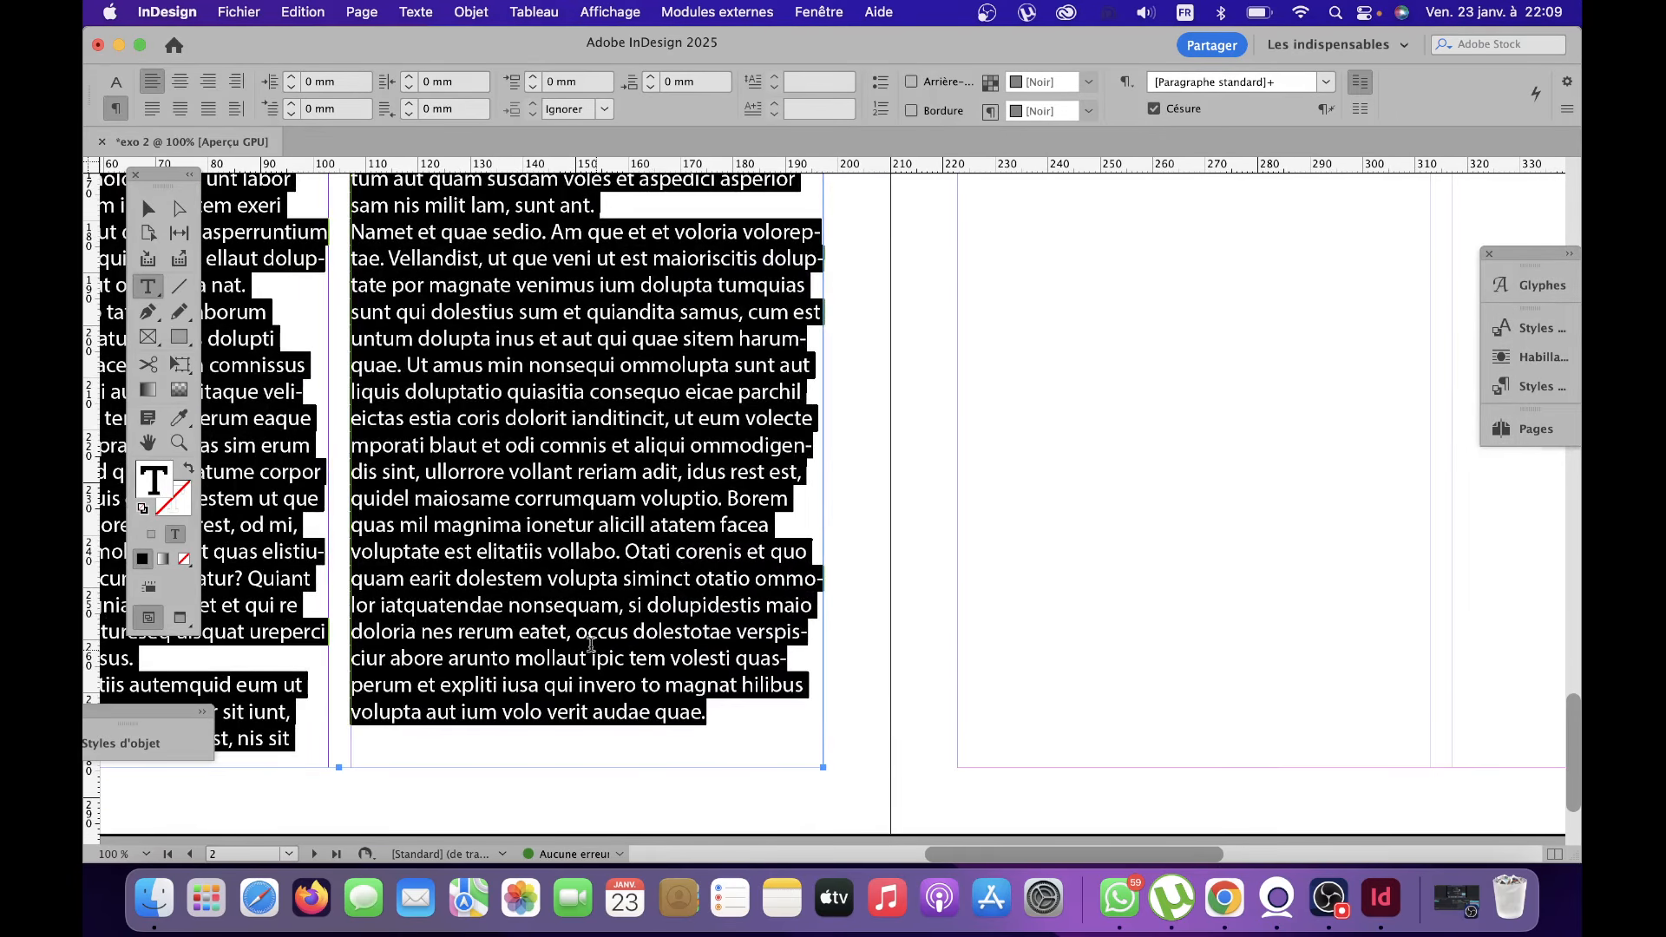
# Draw a new text frame filling the margin area of page 3 and fill it with placeholder text.
pyautogui.click(149, 208)
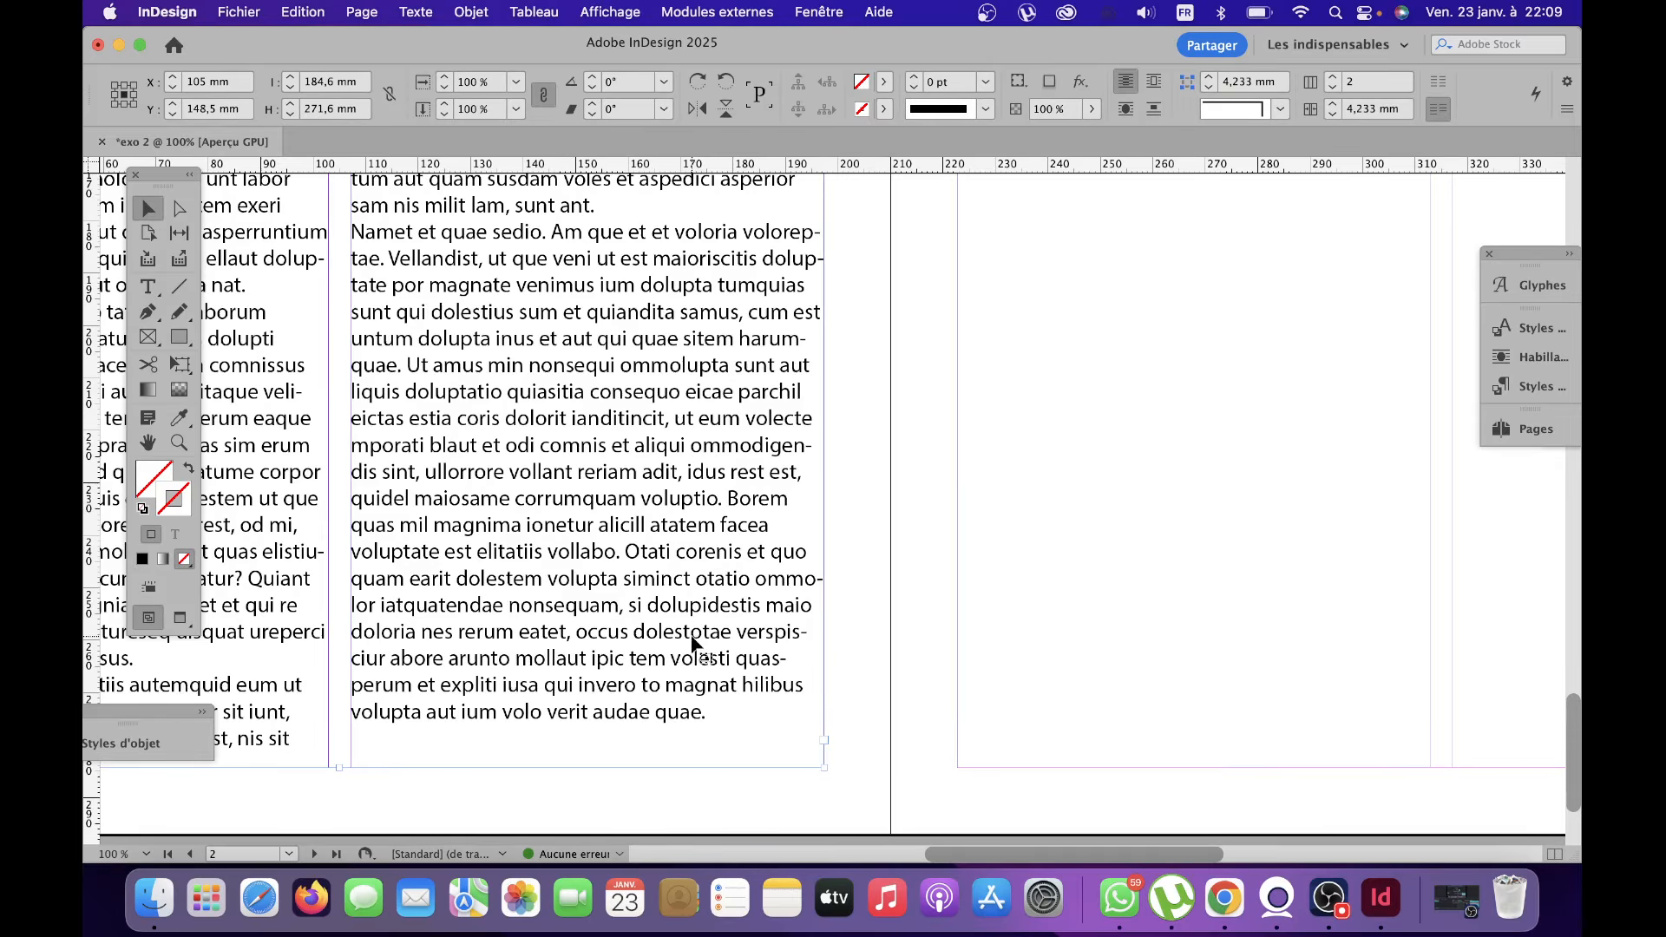
pyautogui.scroll(15, 692, 640)
pyautogui.hscroll(5, 692, 641)
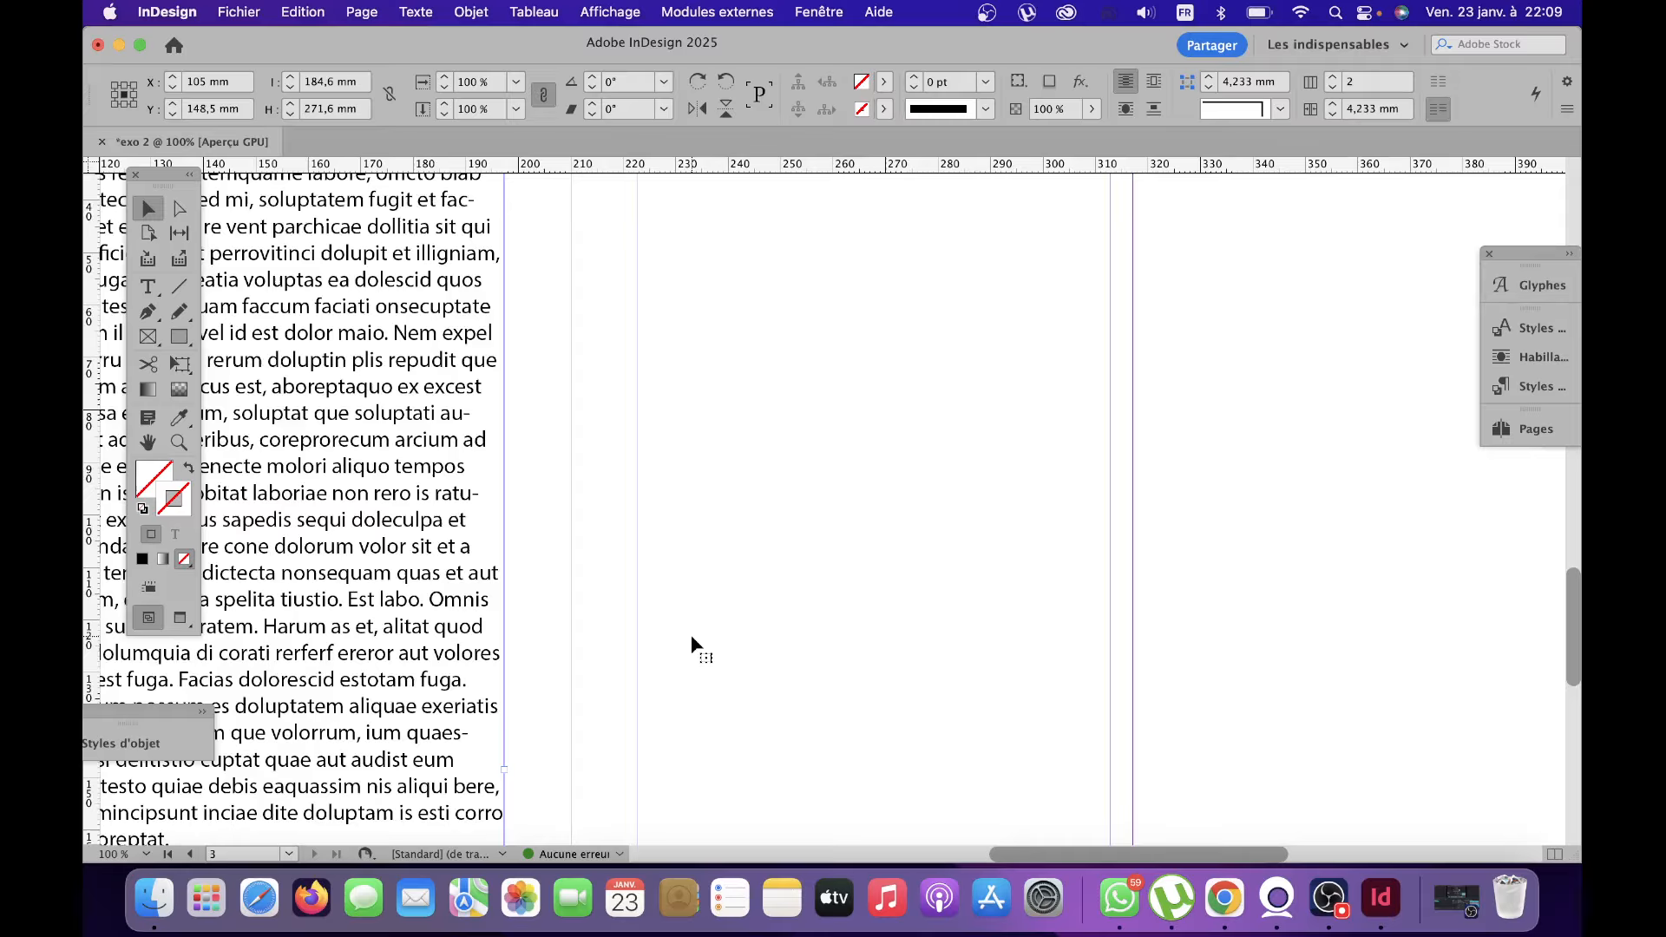
pyautogui.scroll(4, 692, 640)
pyautogui.click(148, 287)
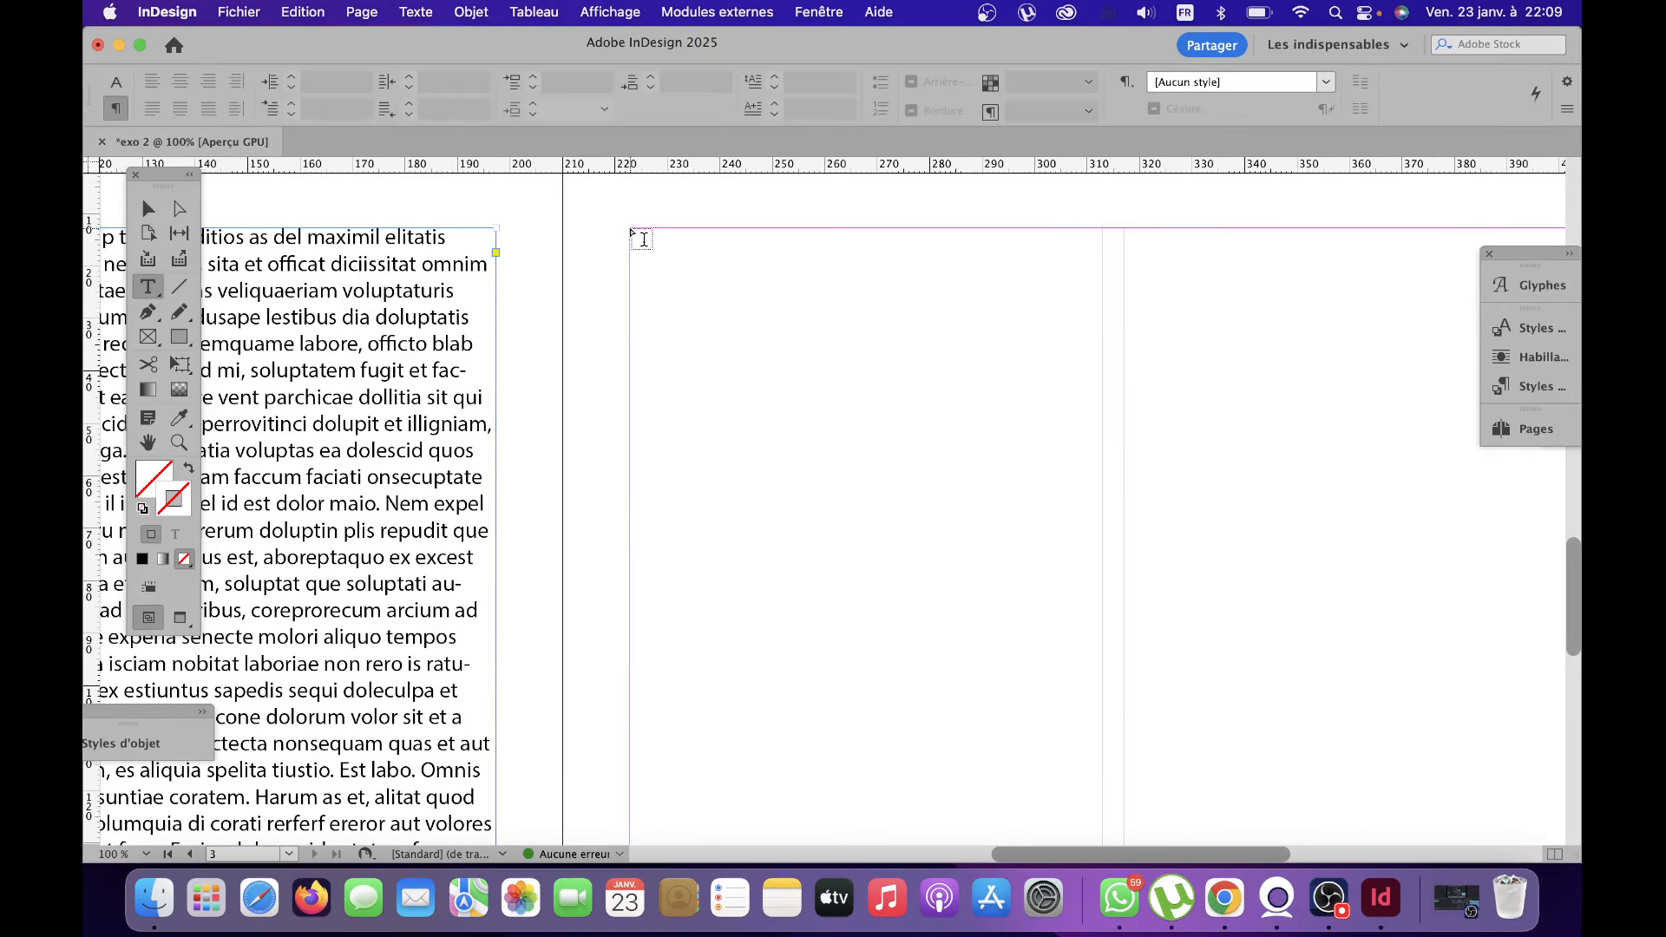
pyautogui.moveTo(632, 230); pyautogui.dragTo(1346, 683)
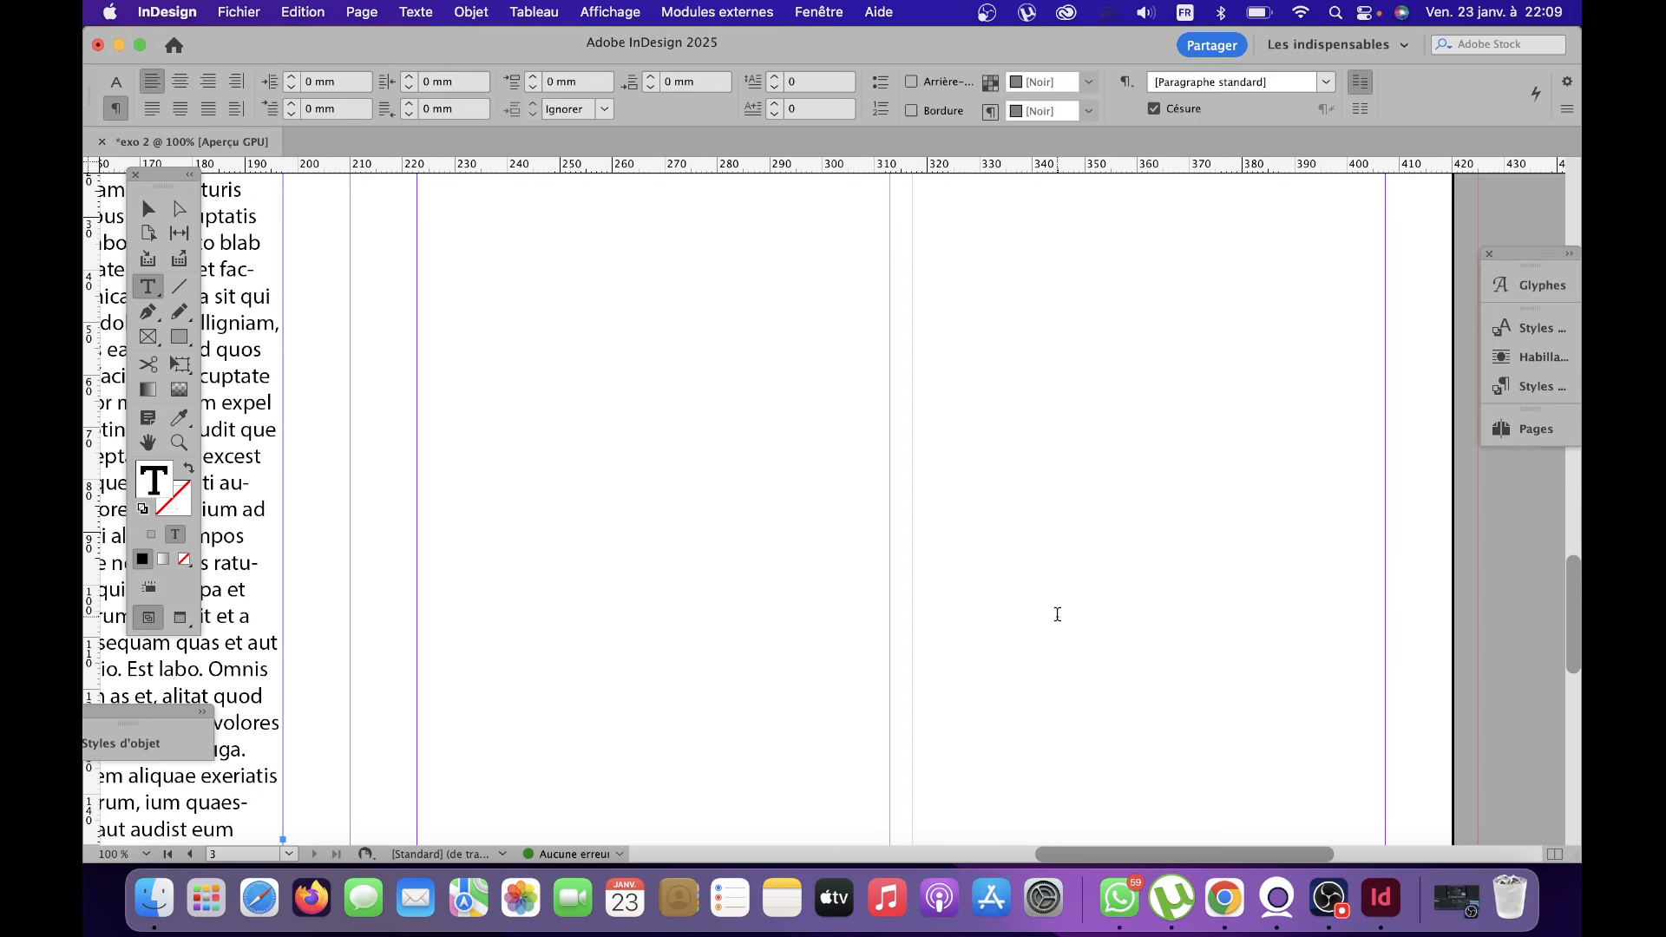
pyautogui.rightClick(940, 548)
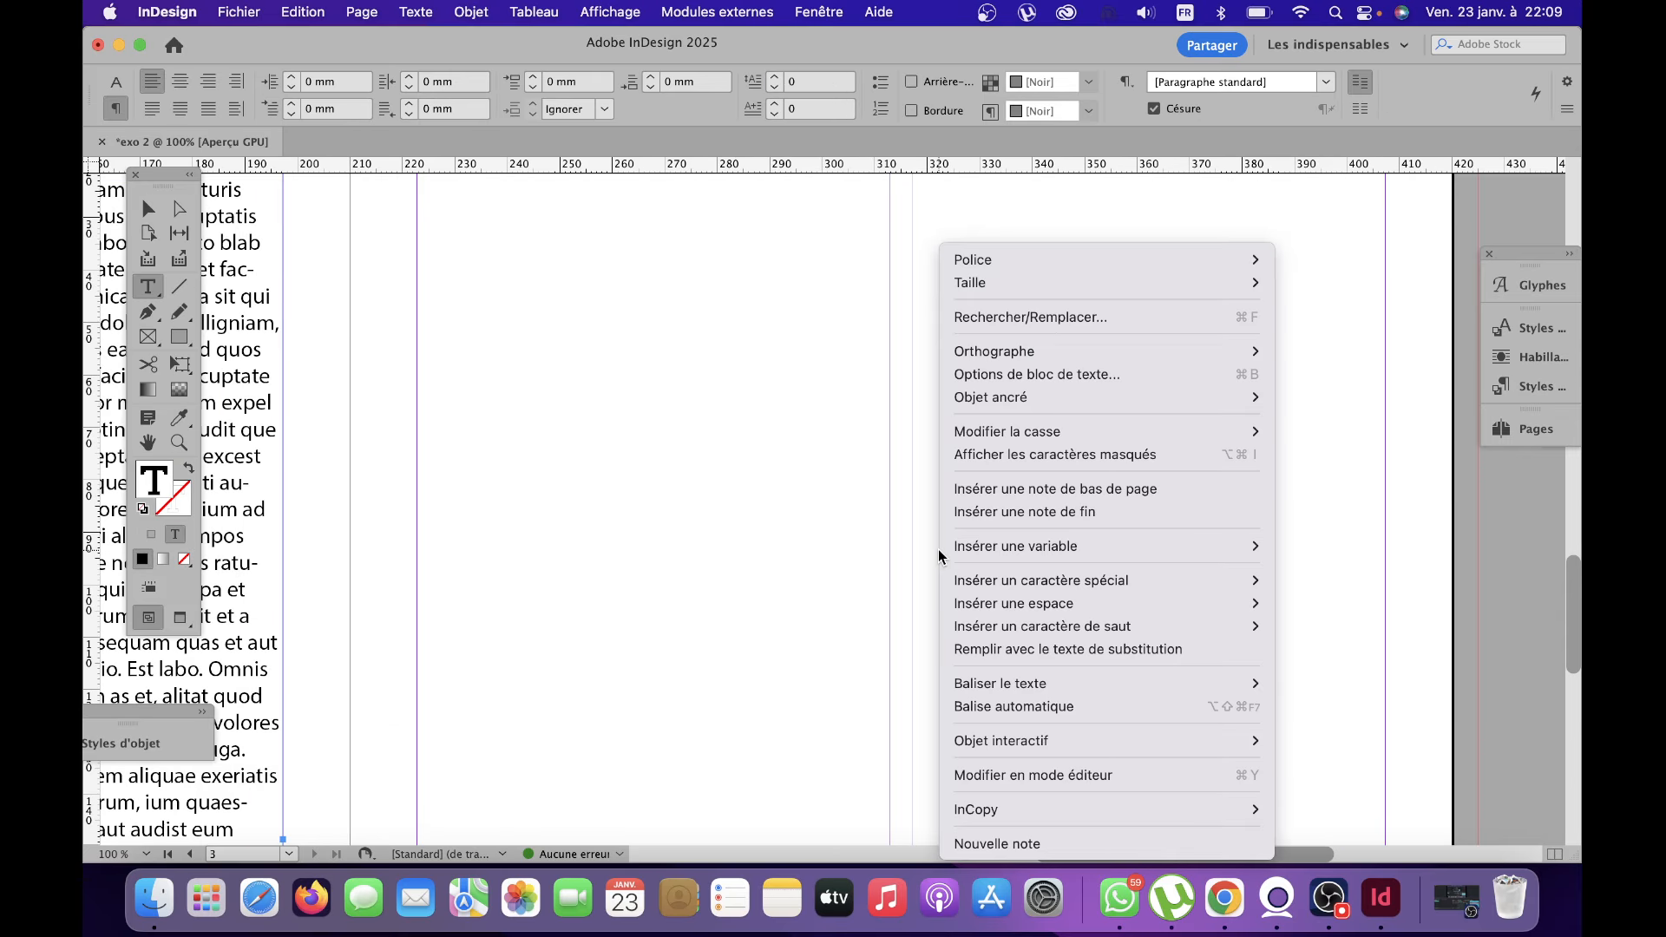
pyautogui.click(1113, 651)
pyautogui.scroll(-5, 775, 555)
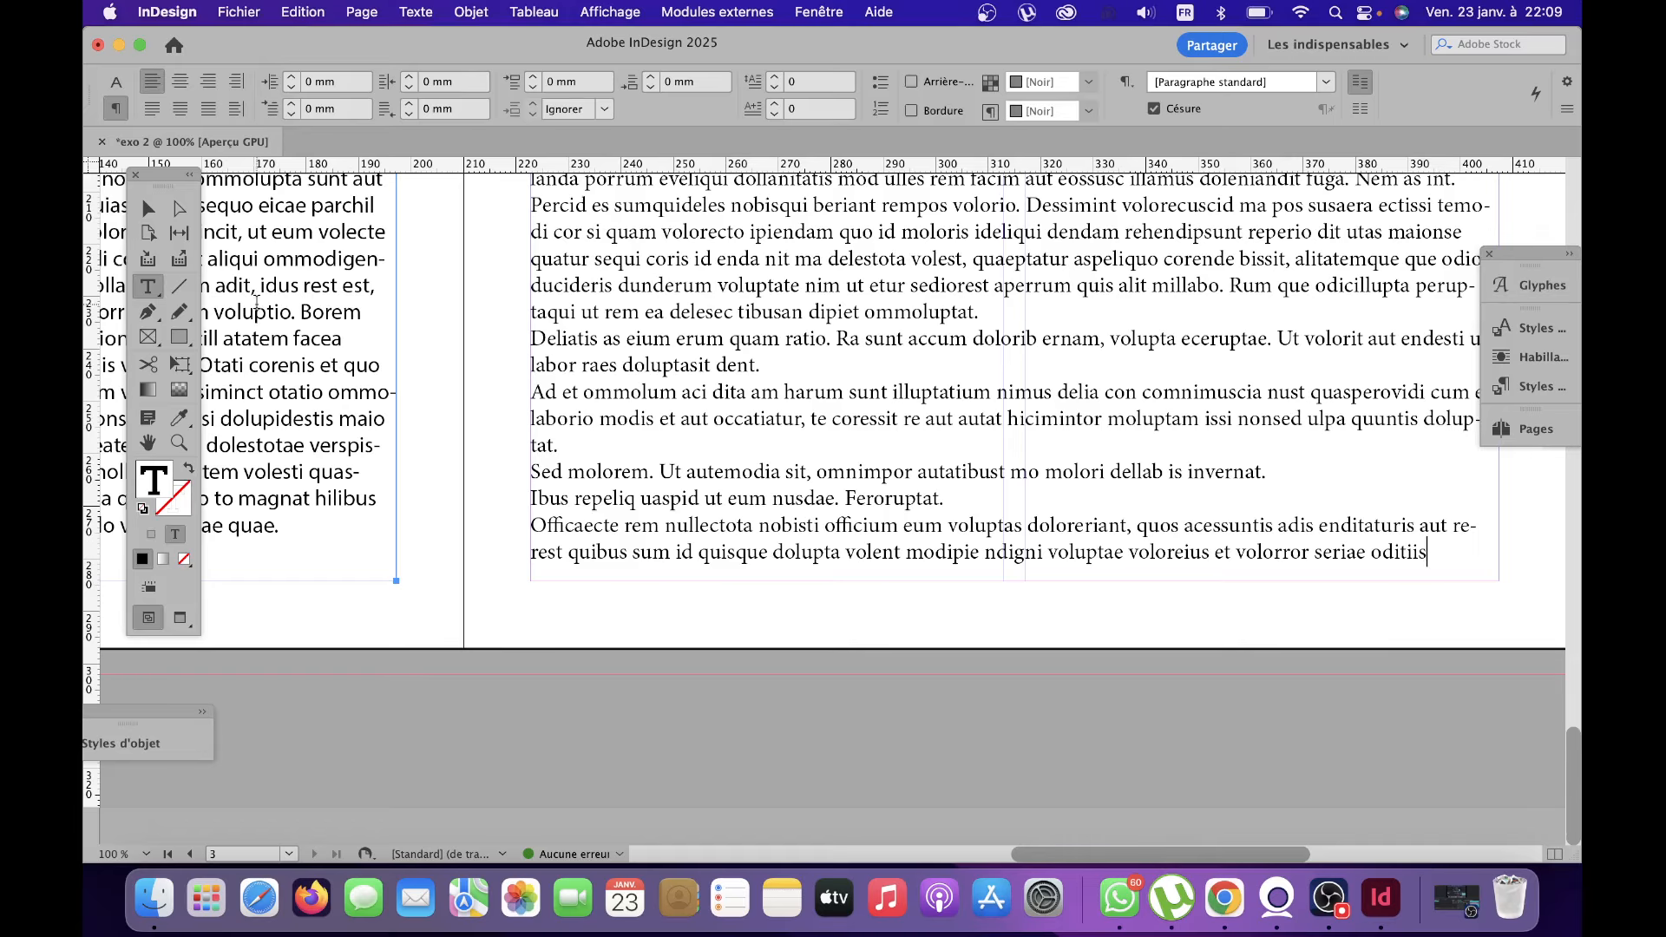
# Thread the two-column text frame on page 2 into the text frame on page 3.
pyautogui.click(146, 211)
pyautogui.scroll(5, 769, 380)
pyautogui.hscroll(5, 769, 380)
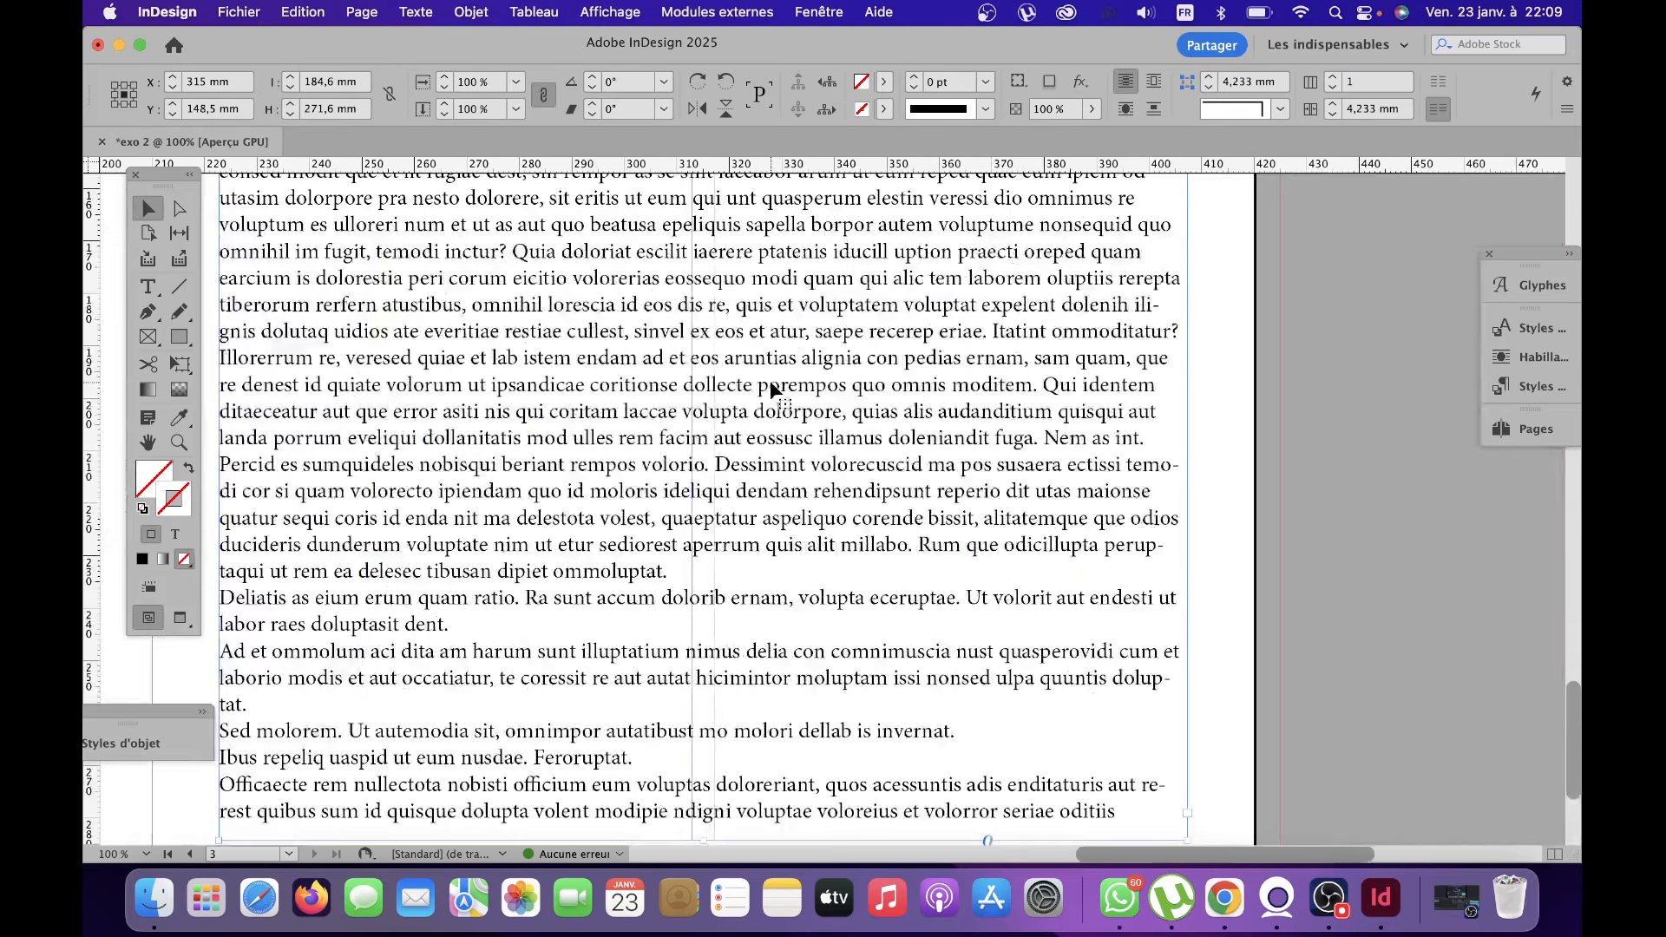
pyautogui.scroll(-3, 769, 380)
pyautogui.hscroll(-6, 769, 380)
pyautogui.click(514, 397)
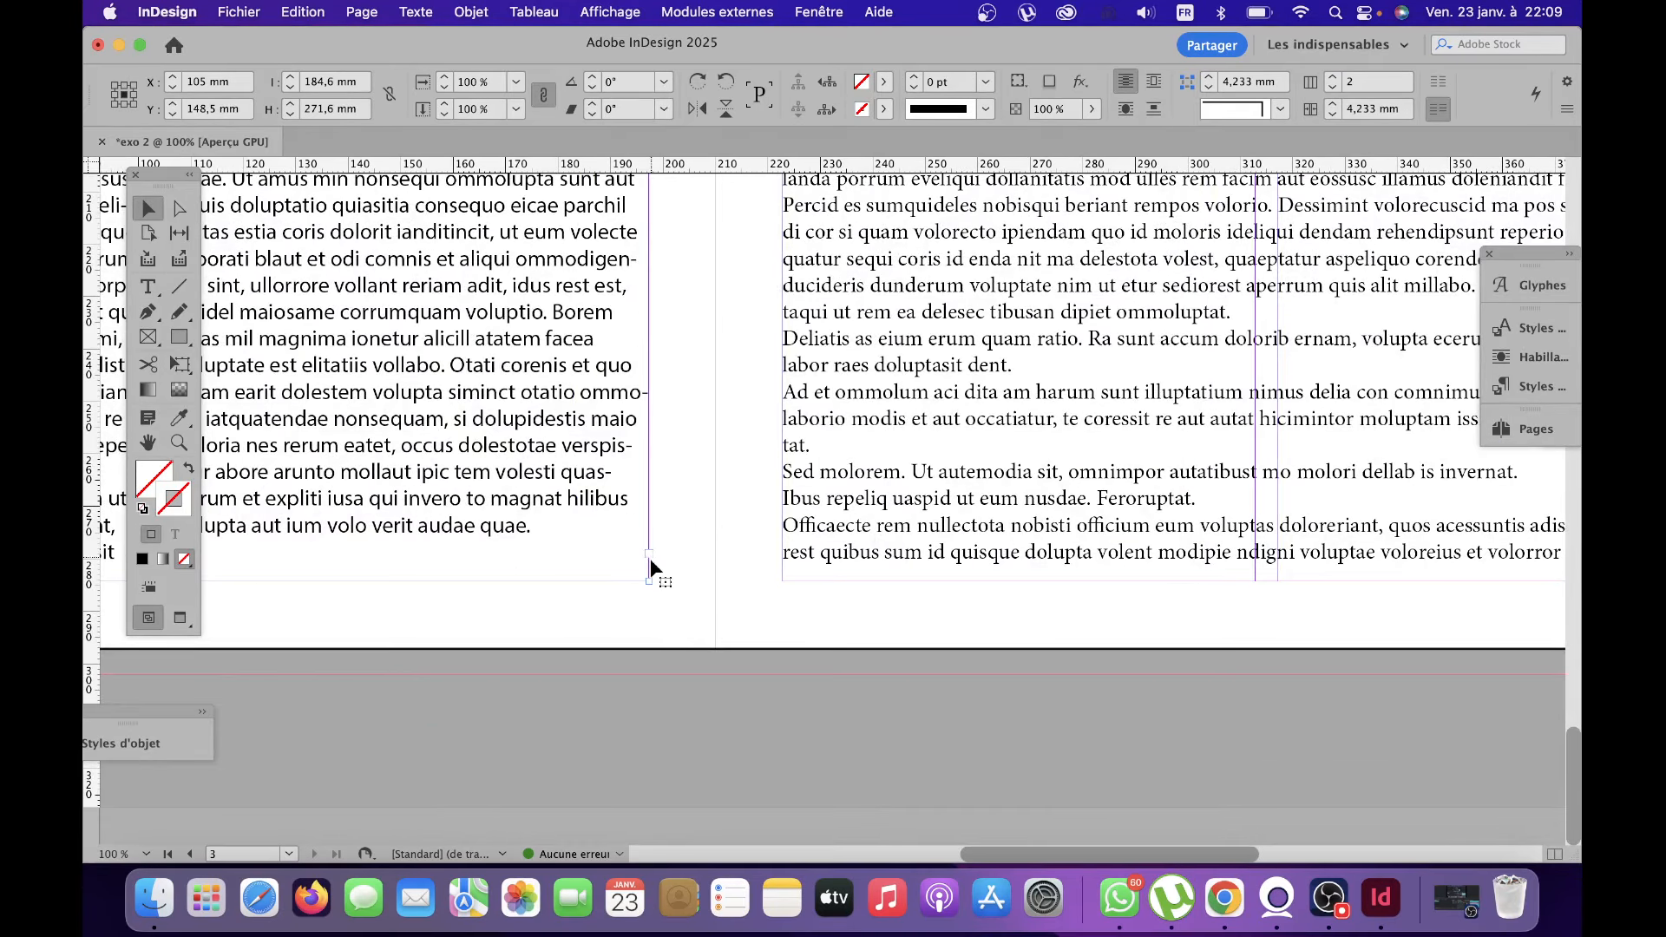
pyautogui.click(649, 553)
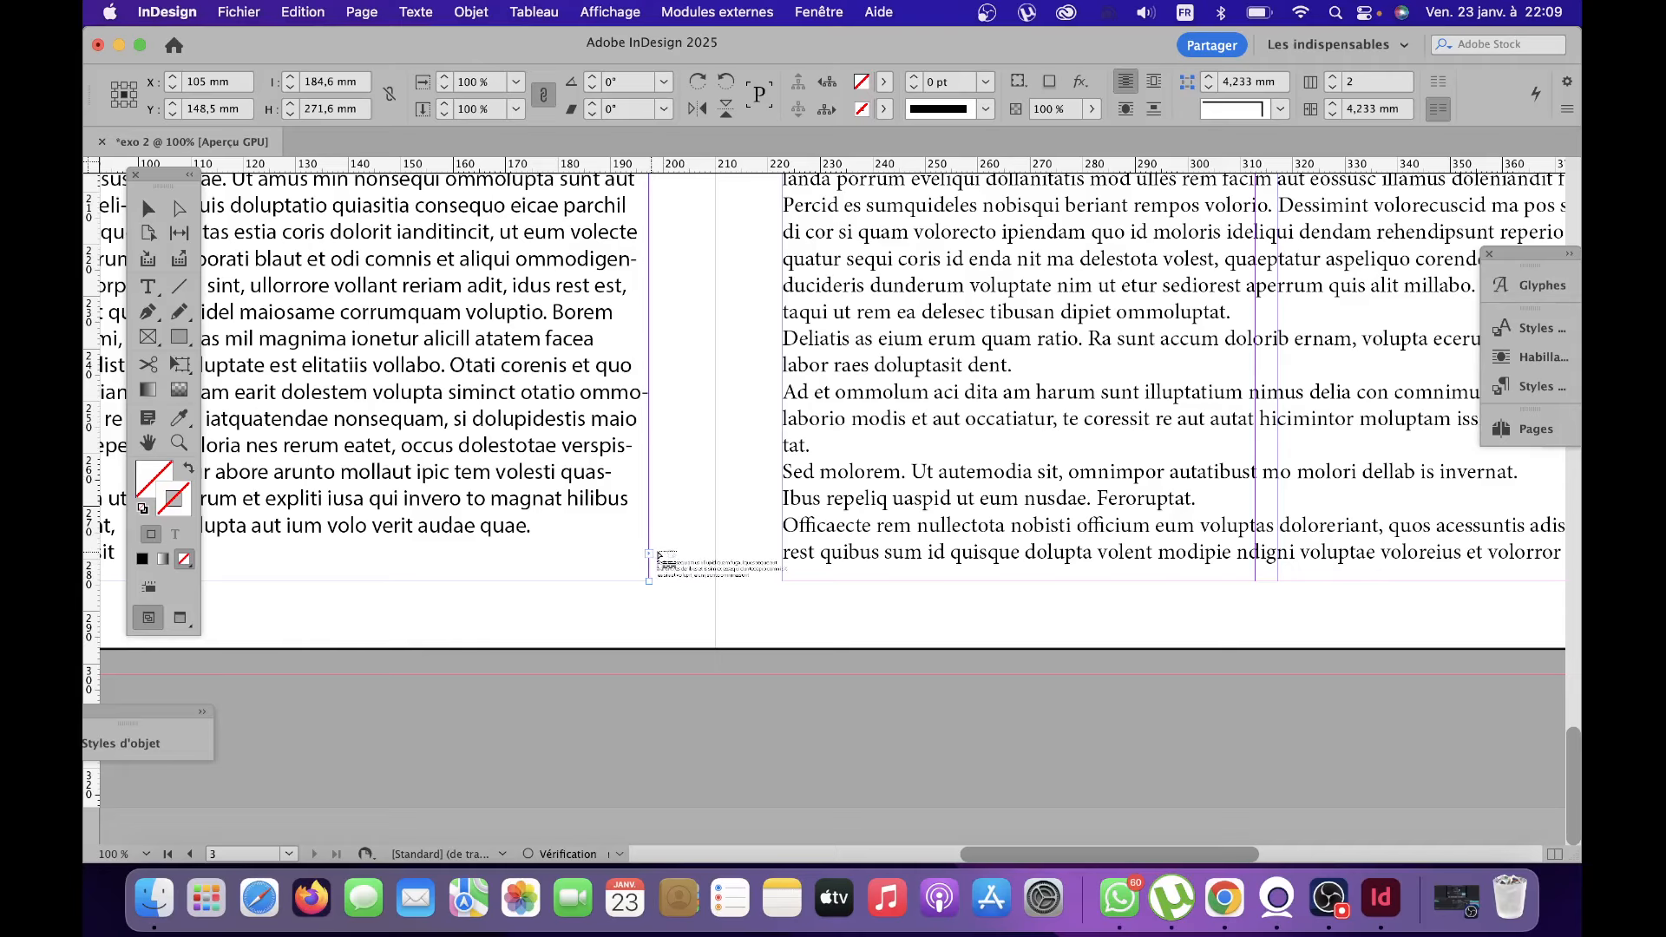
pyautogui.click(1024, 427)
pyautogui.scroll(4, 1024, 427)
pyautogui.hscroll(2, 1024, 427)
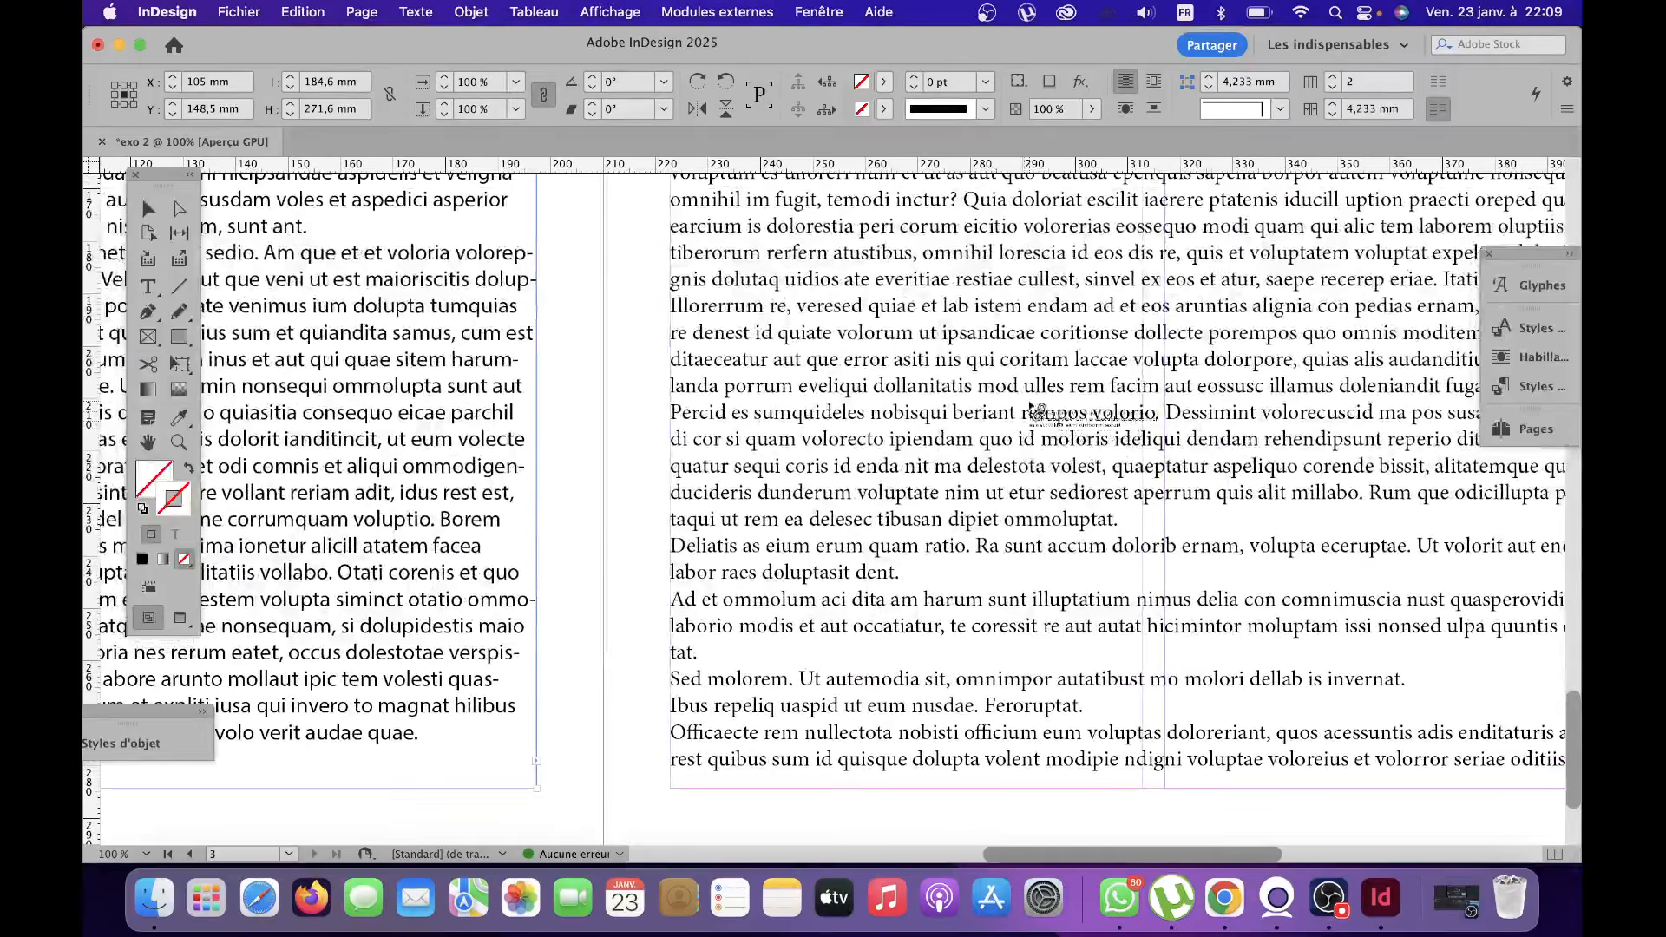
pyautogui.scroll(8, 1031, 415)
pyautogui.hscroll(2, 1031, 415)
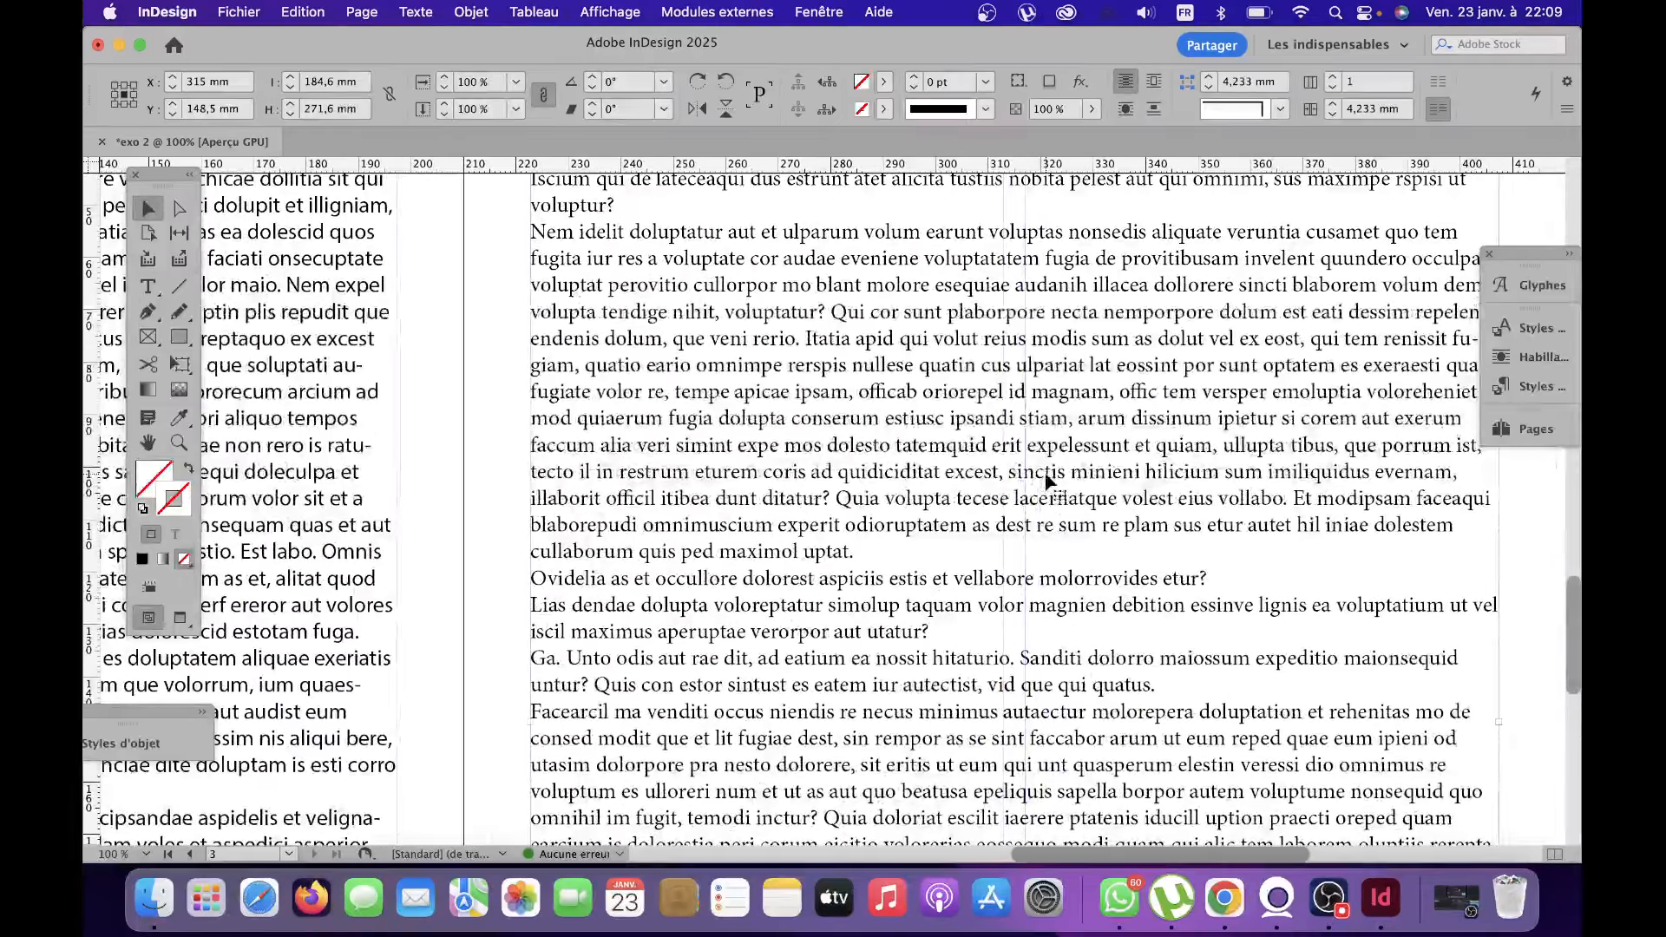
# Select the entire body story and set its threaded text frames, including the one on page 3, to a fixed number of 2 columns.
pyautogui.tripleClick(1046, 474)
pyautogui.press('super+a')
pyautogui.scroll(15, 1046, 476)
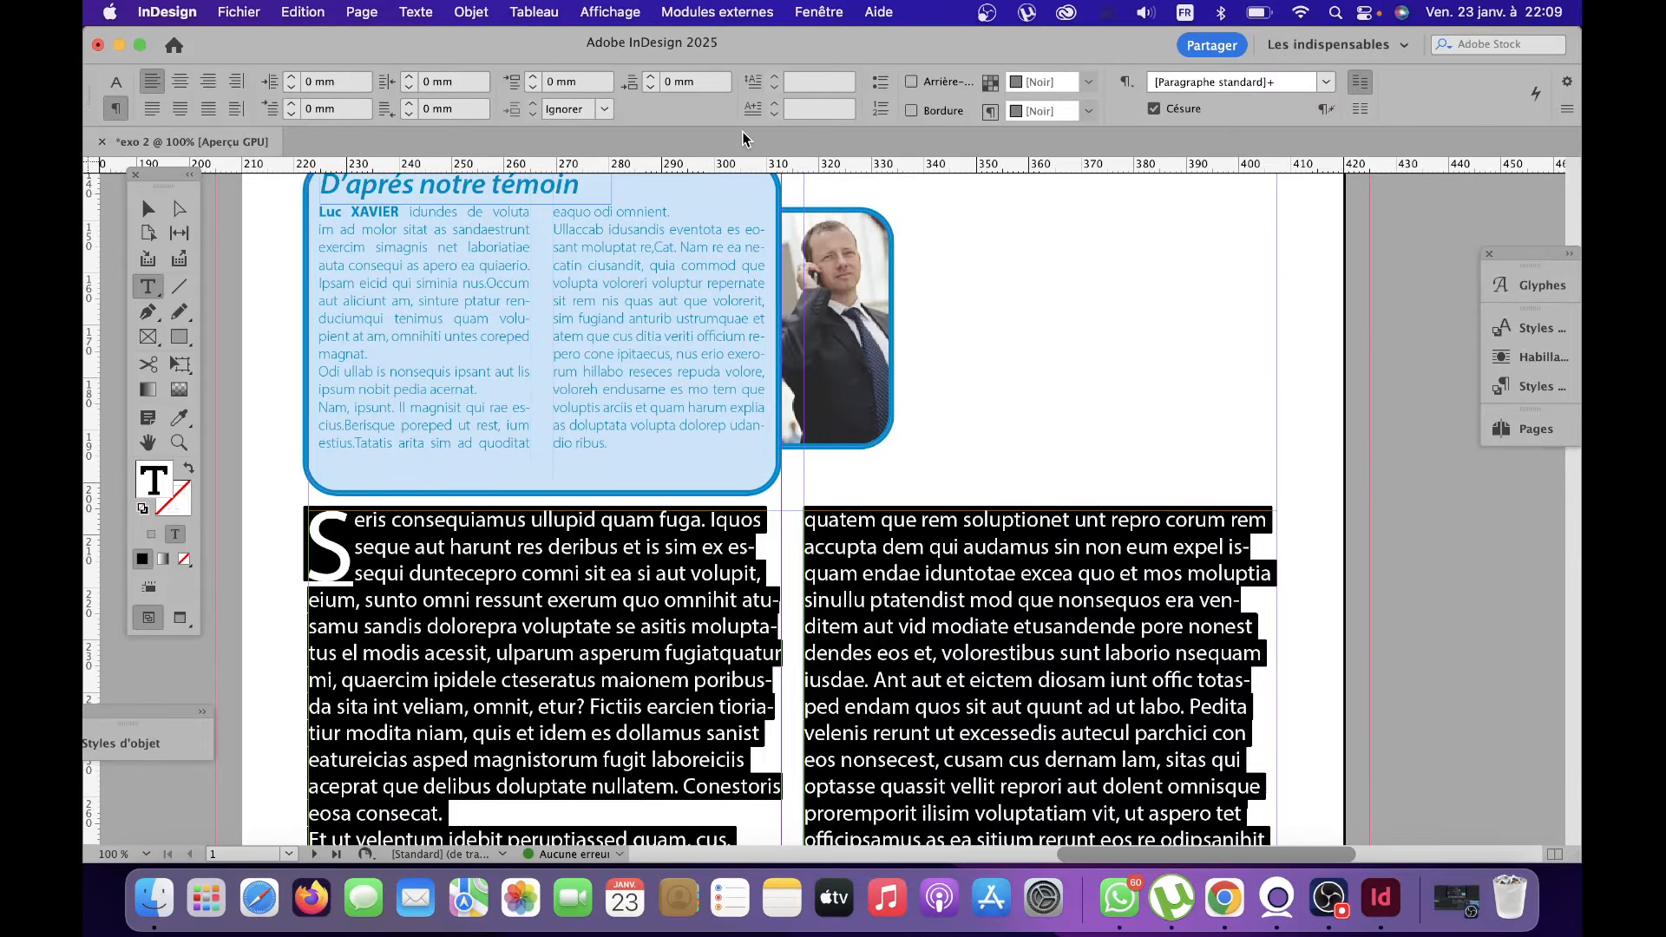
pyautogui.click(484, 12)
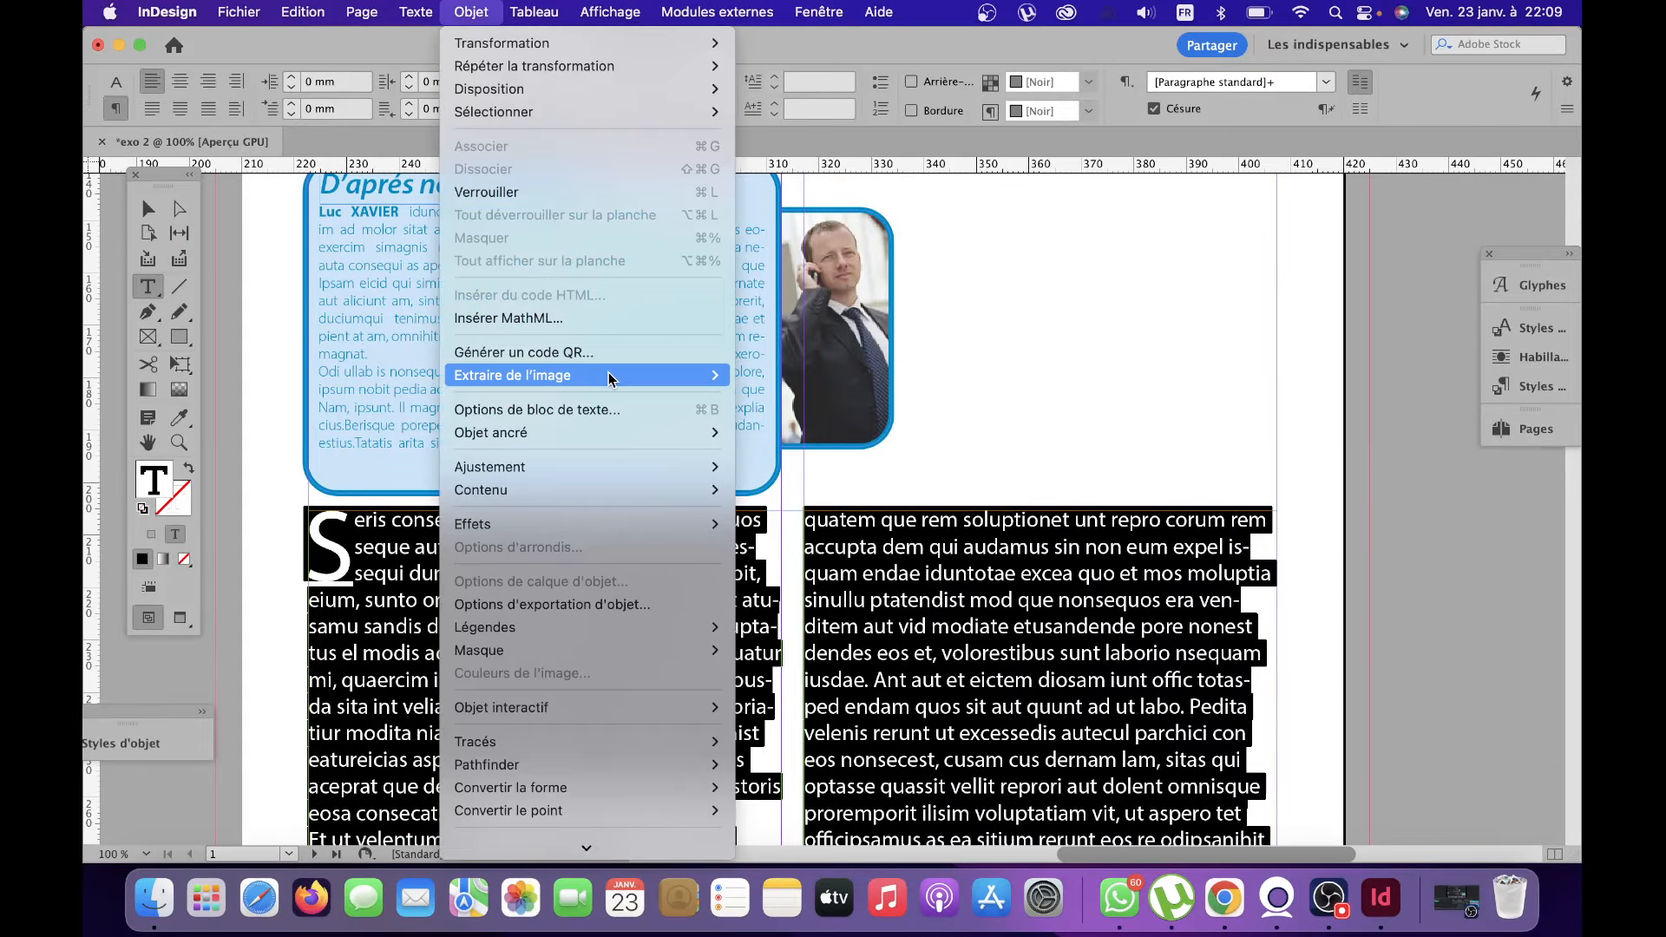
pyautogui.click(612, 416)
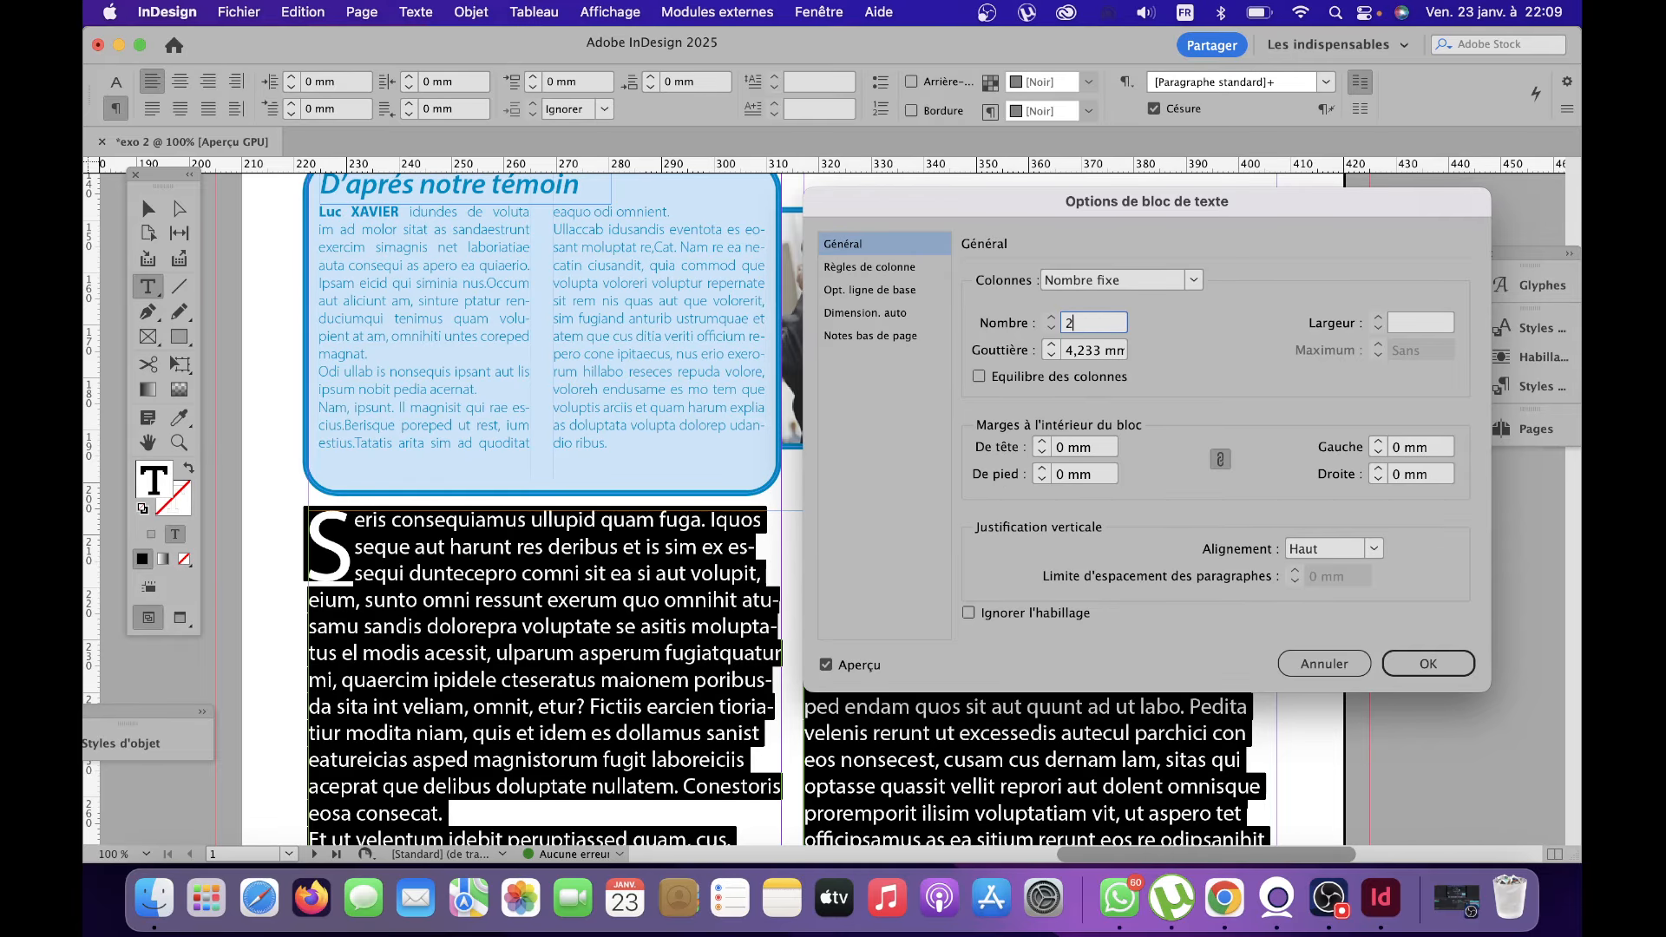
pyautogui.click(1424, 666)
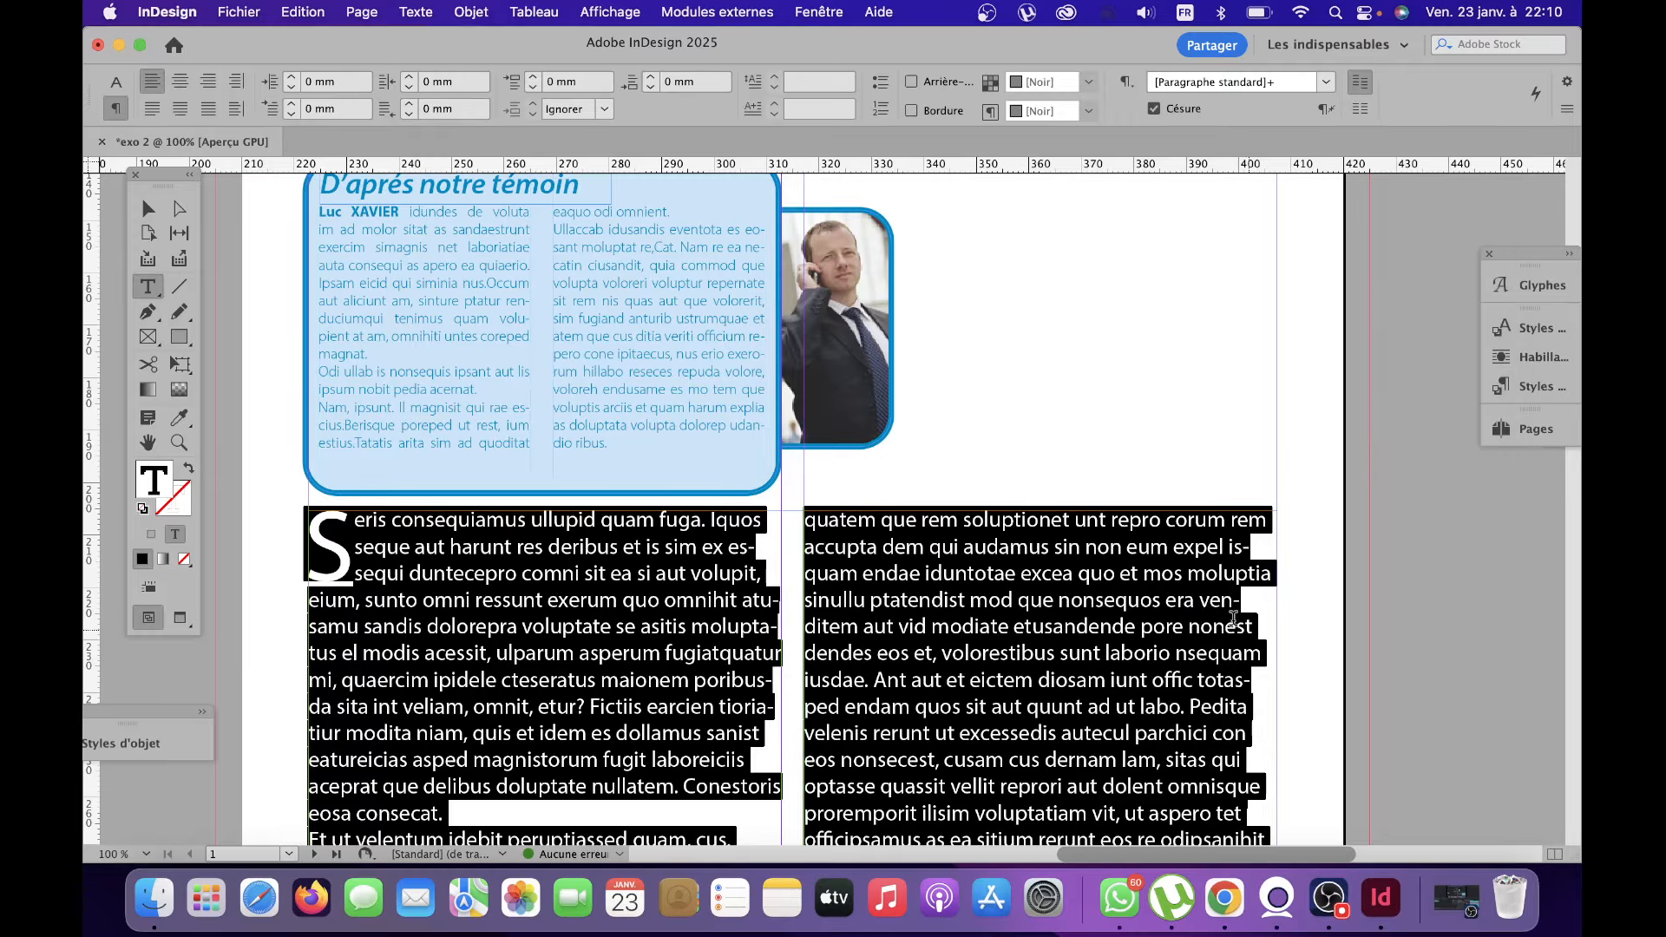
# Justify the whole selected body story across all three pages with the last line of each paragraph aligned left.
pyautogui.scroll(-20, 1099, 607)
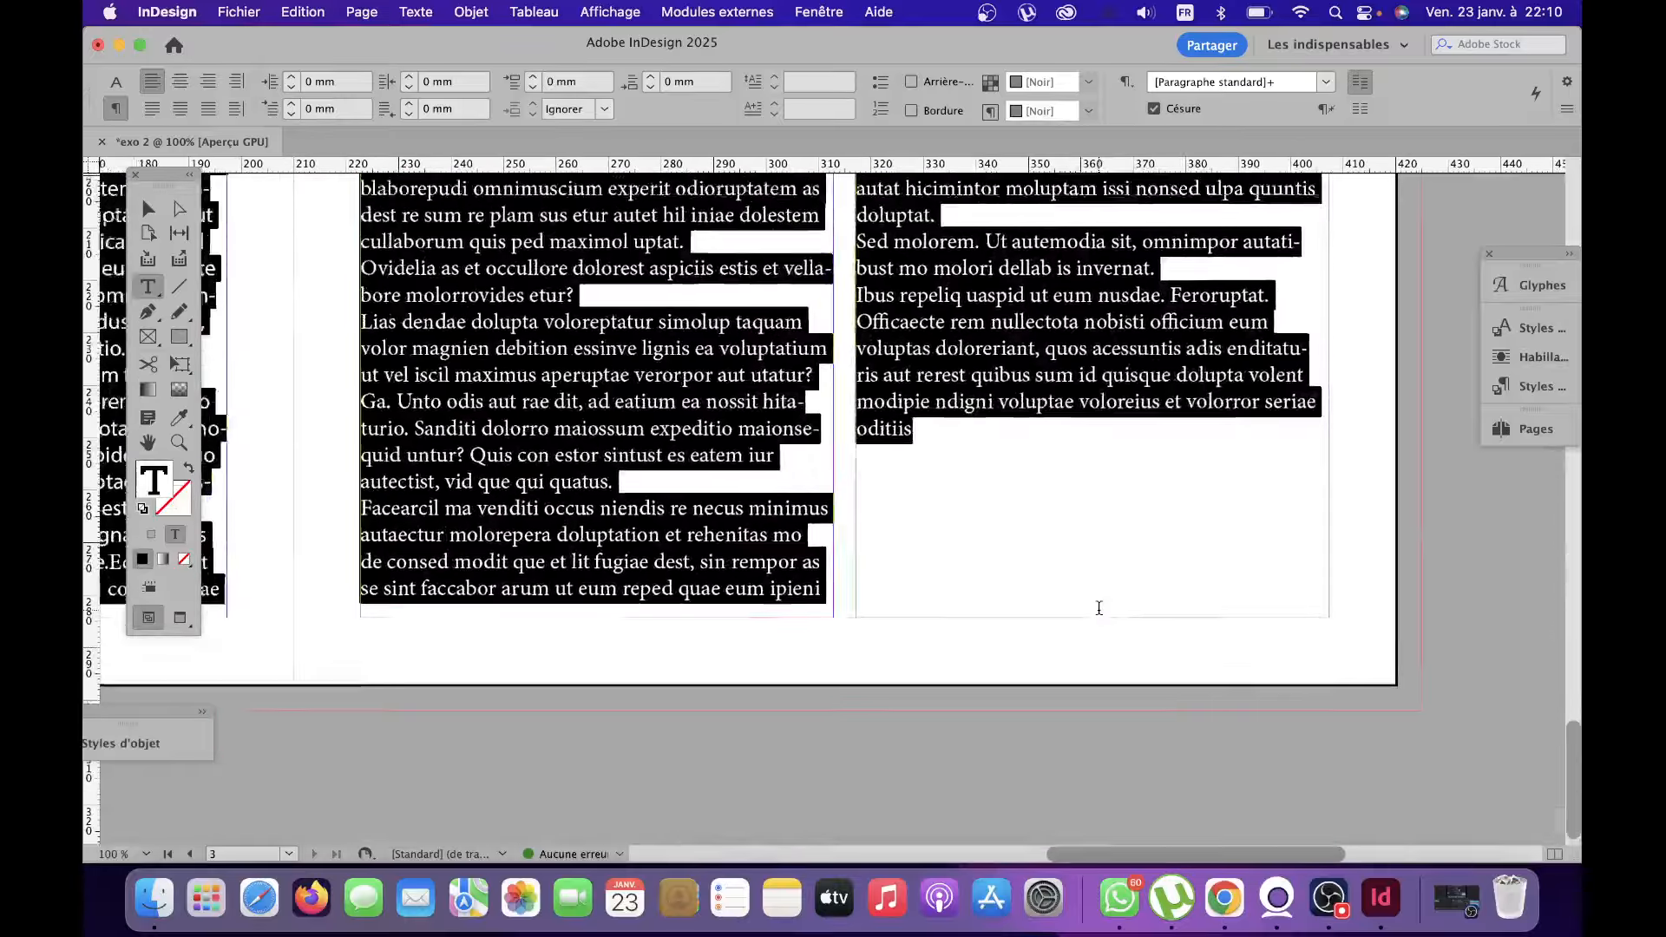
pyautogui.scroll(1, 1029, 512)
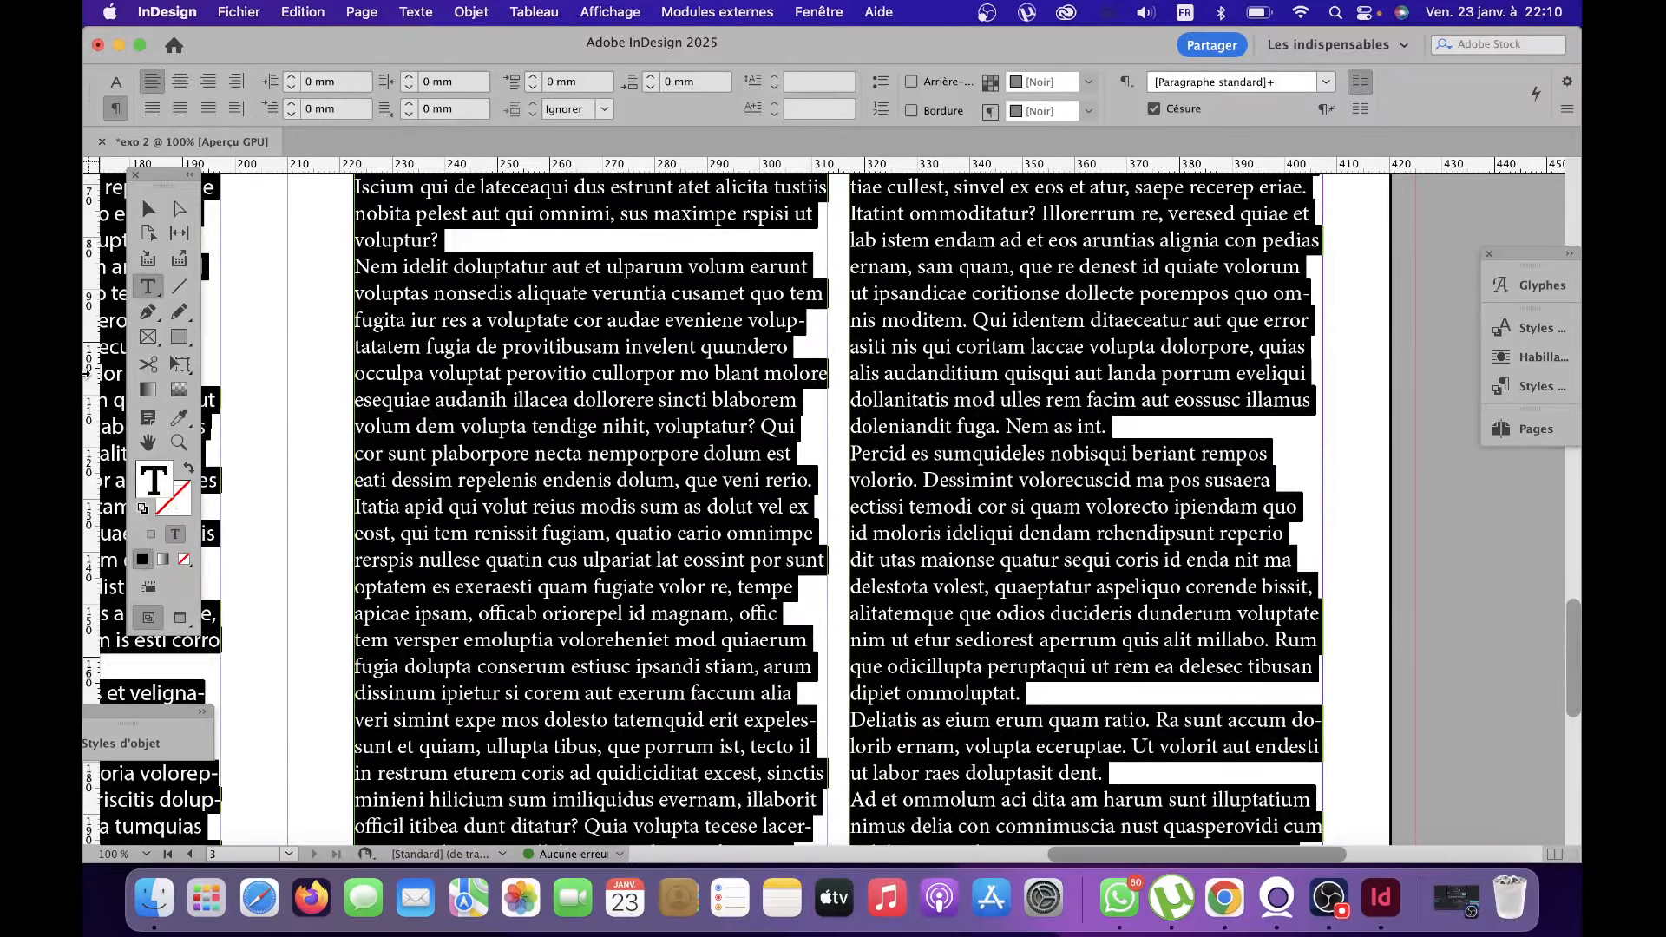
pyautogui.click(152, 109)
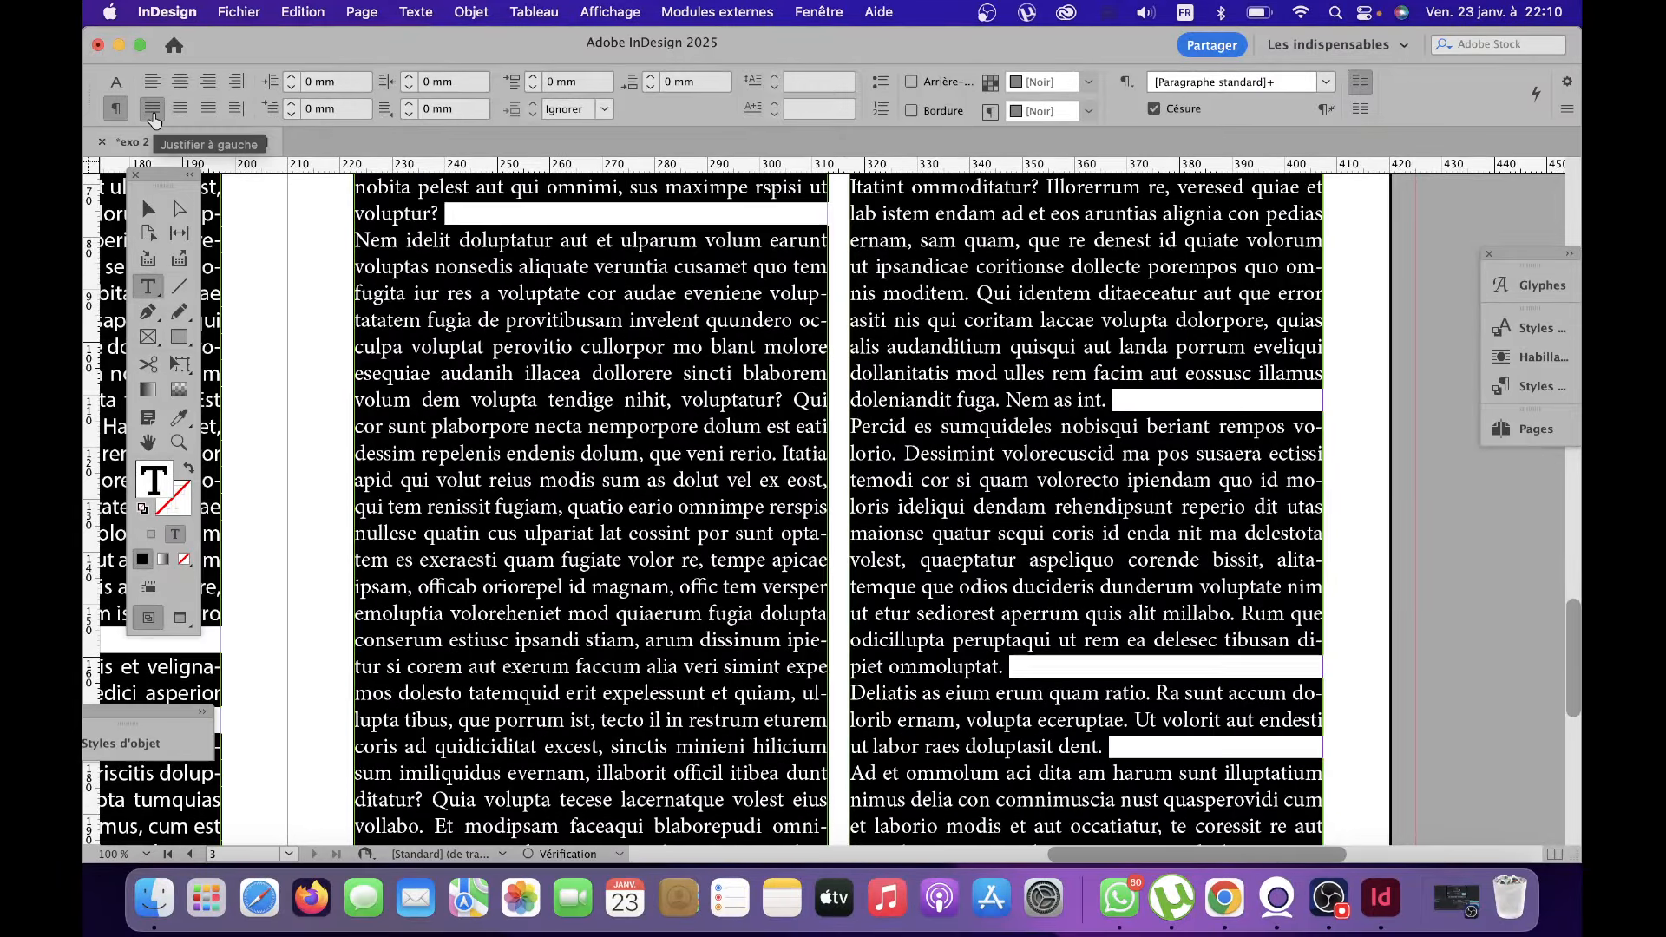
# Fill the empty end of the second column on page 3 with placeholder text and leave text editing.
pyautogui.scroll(-10, 749, 447)
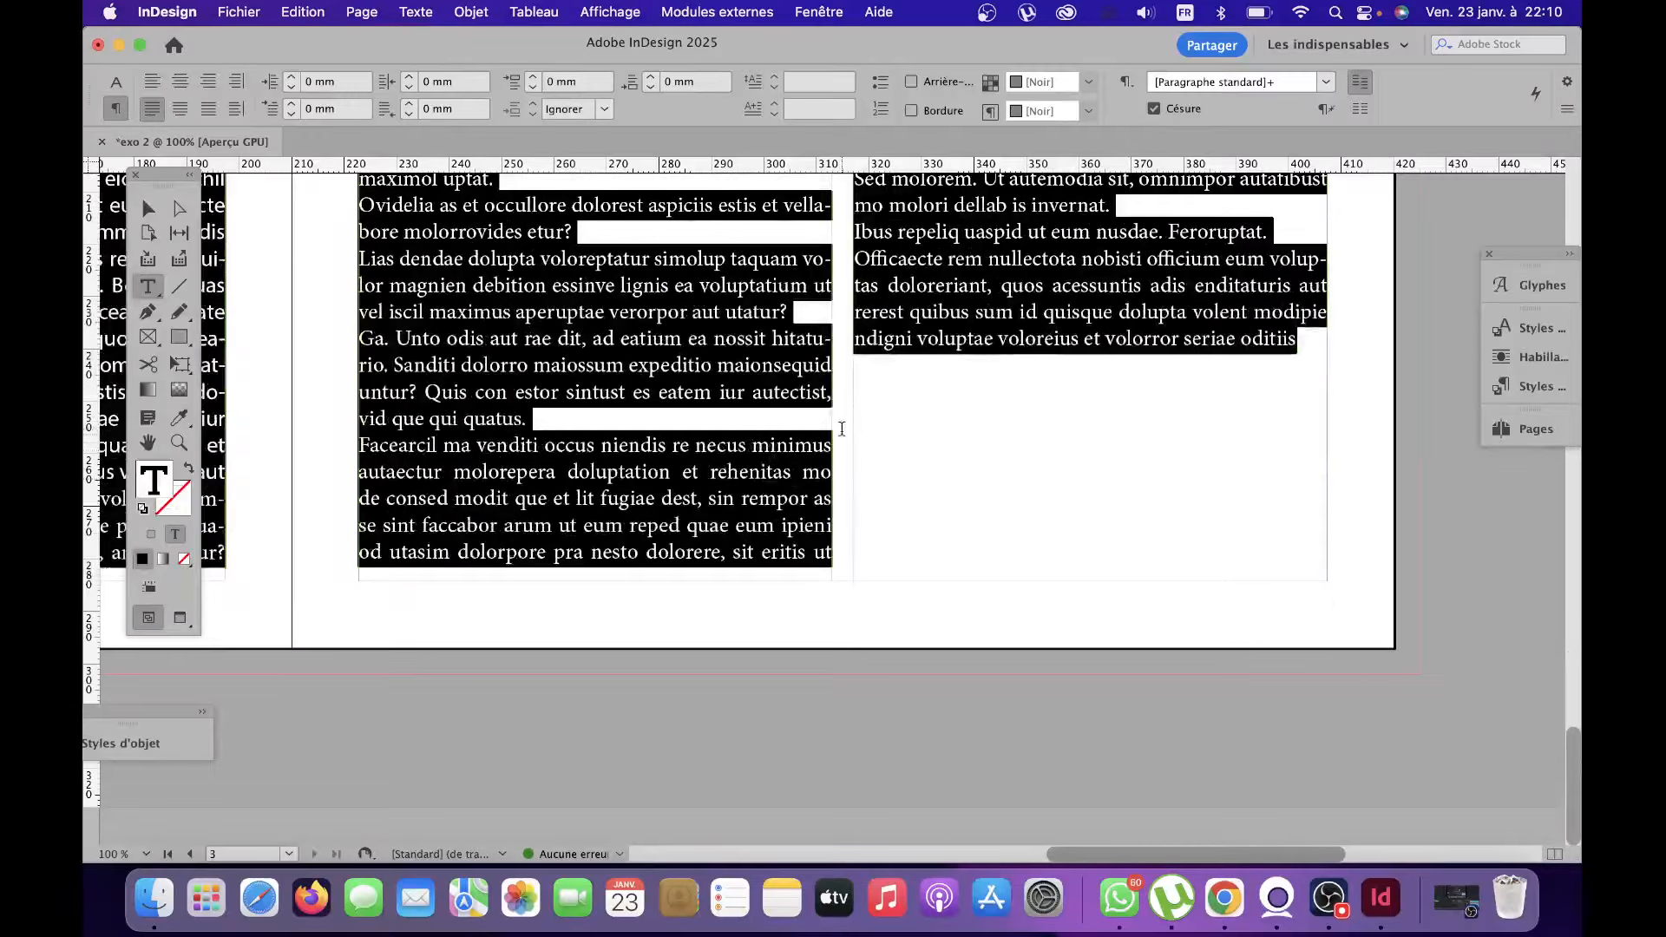
pyautogui.rightClick(915, 448)
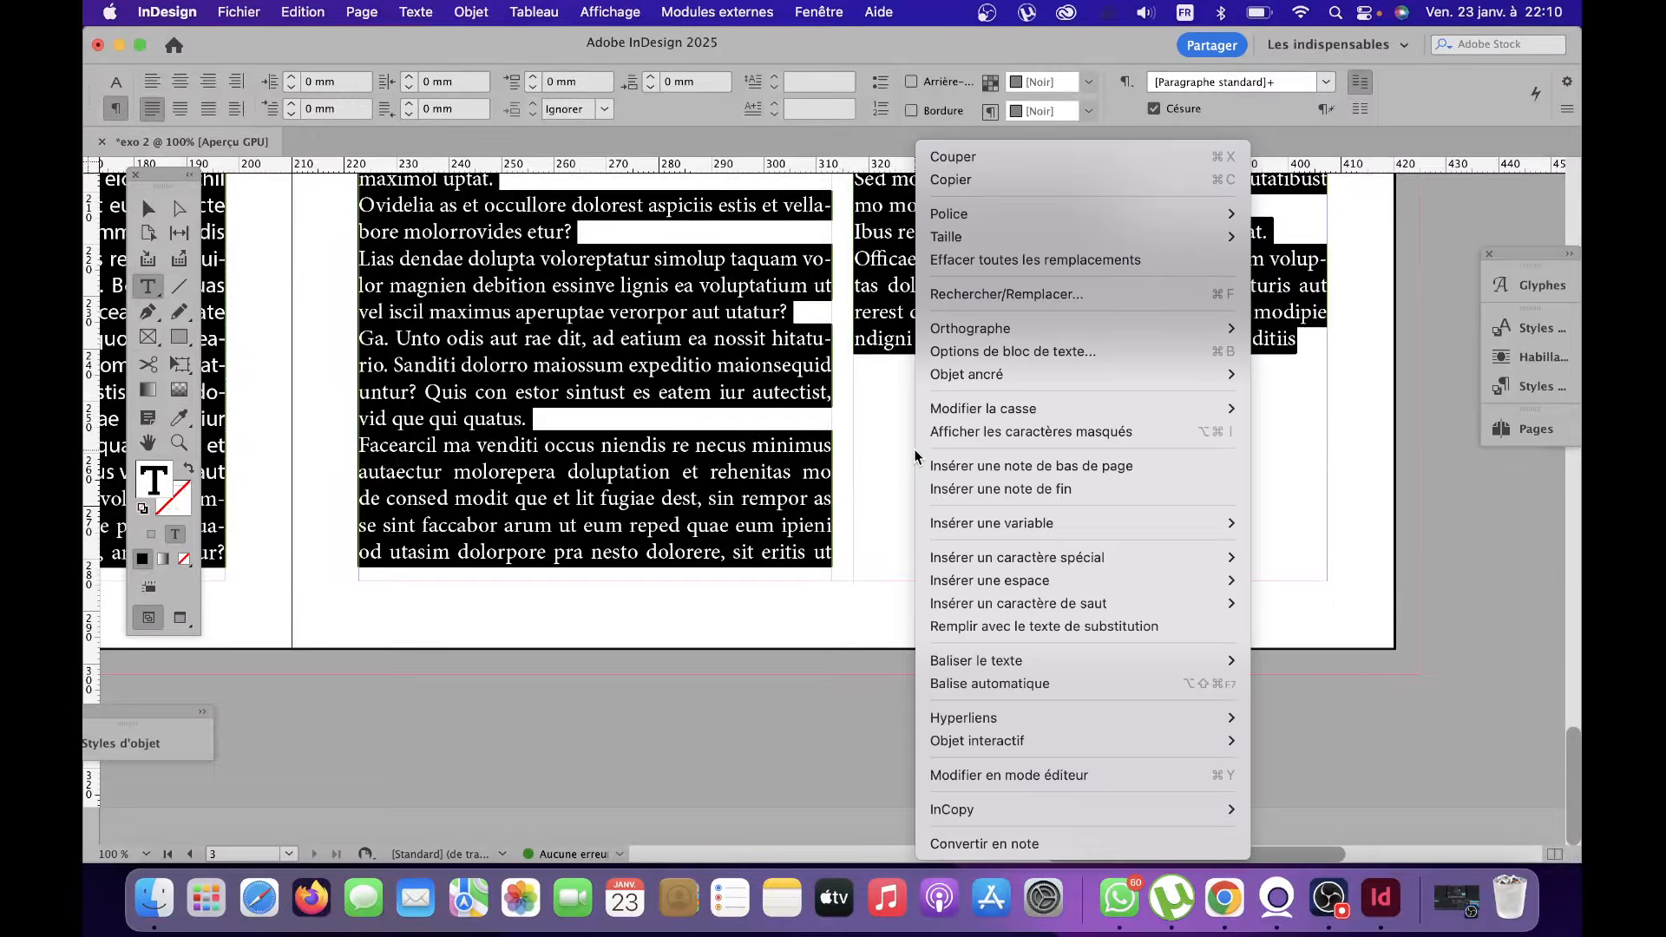
pyautogui.click(1086, 627)
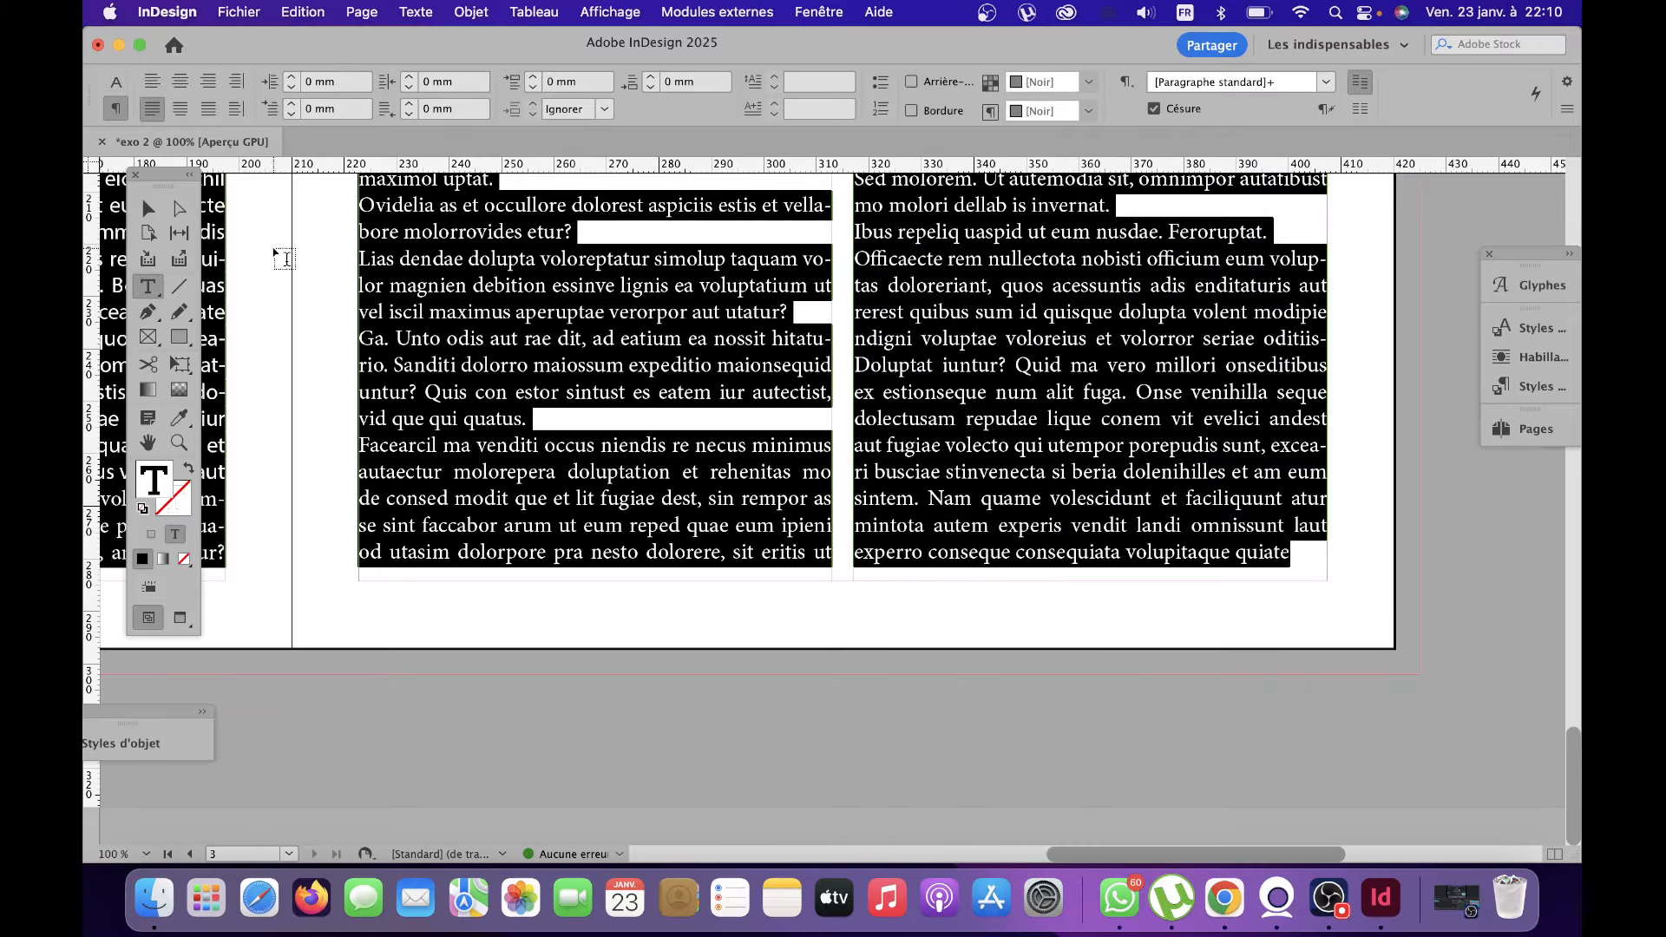
pyautogui.click(151, 212)
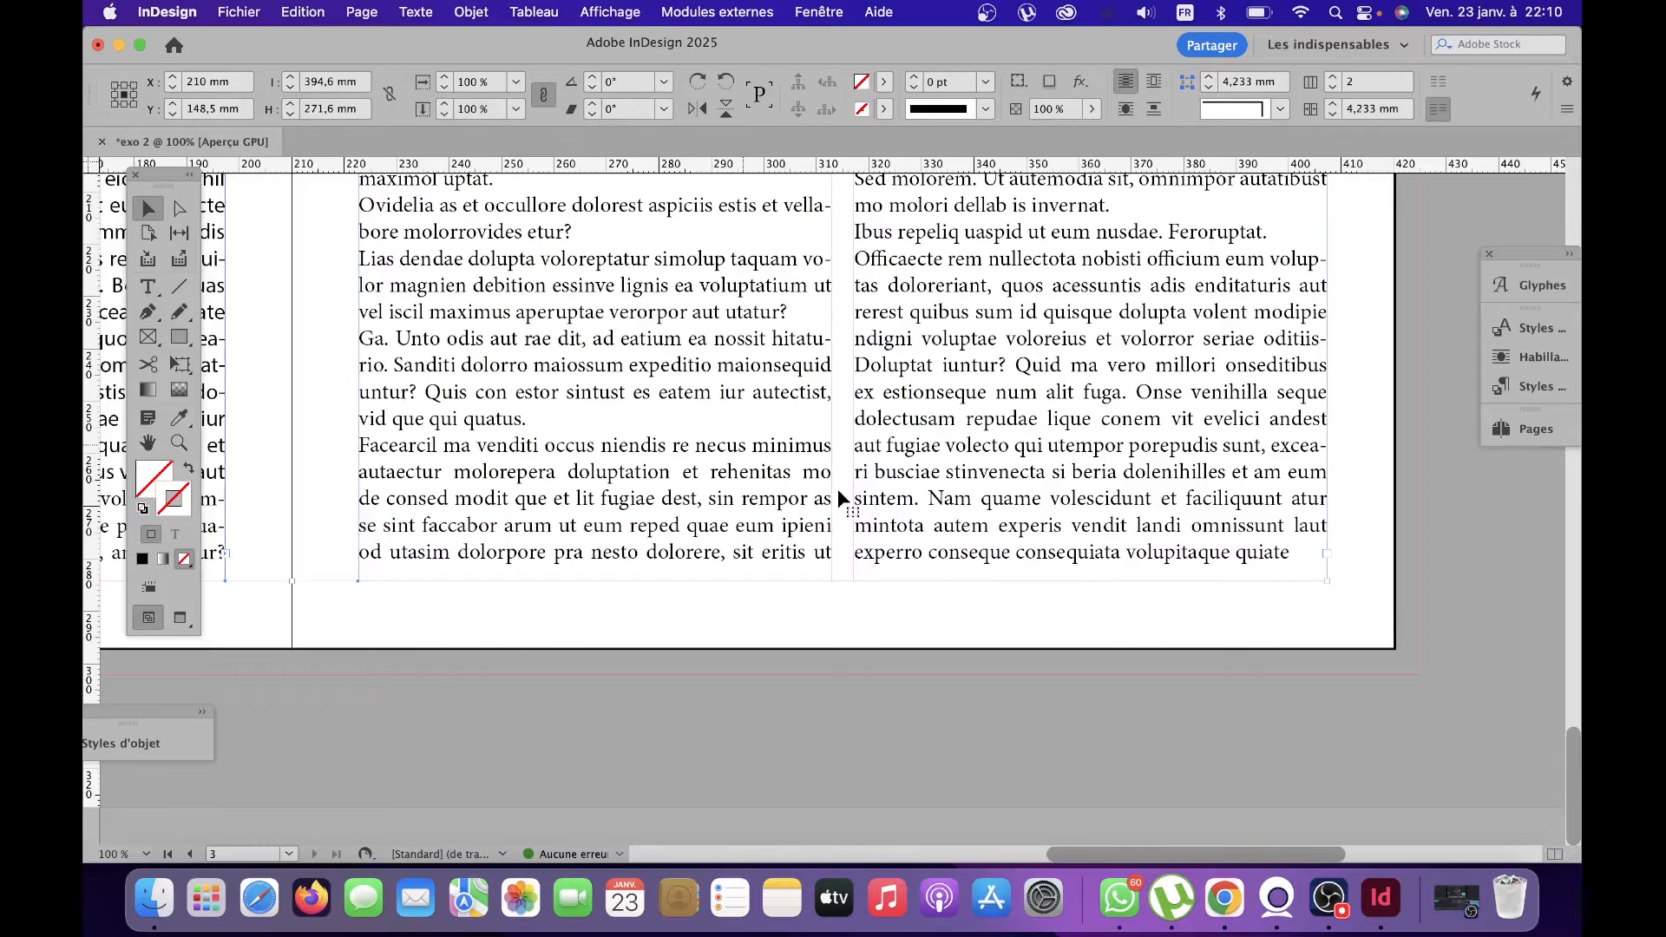
# Deselect the text frames and review the title, witness boxes and justified two-column body text across pages 1 to 3.
pyautogui.scroll(20, 838, 496)
pyautogui.scroll(-20, 838, 494)
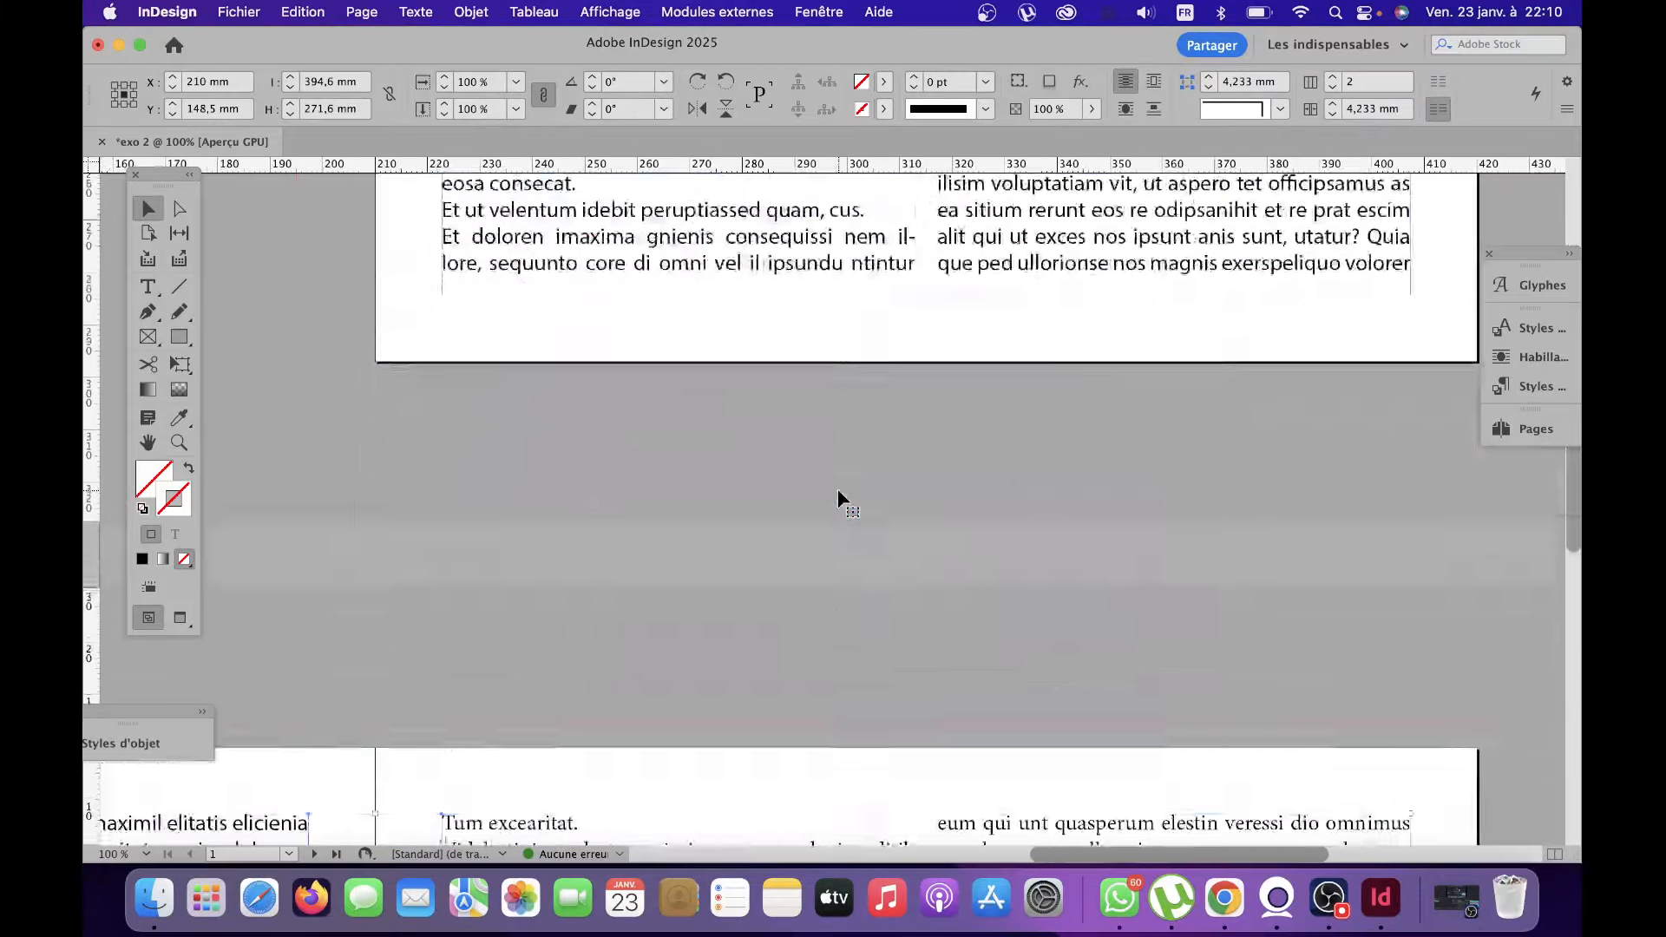
pyautogui.scroll(20, 839, 493)
pyautogui.scroll(-20, 838, 493)
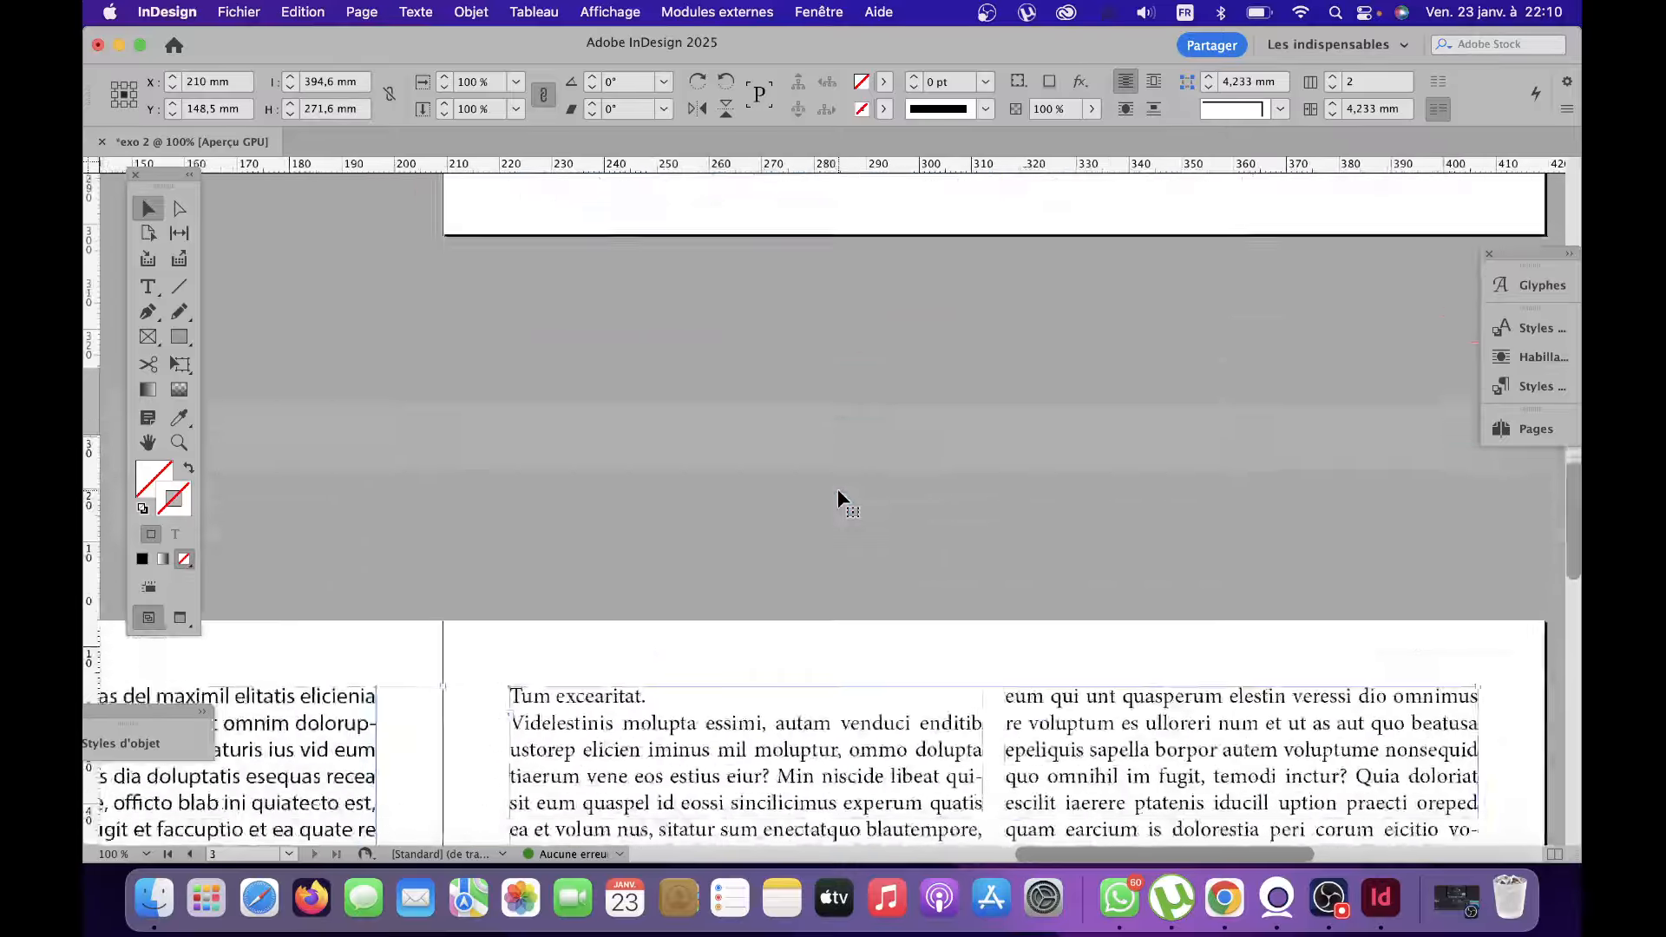
pyautogui.scroll(10, 838, 497)
pyautogui.hscroll(-15, 838, 496)
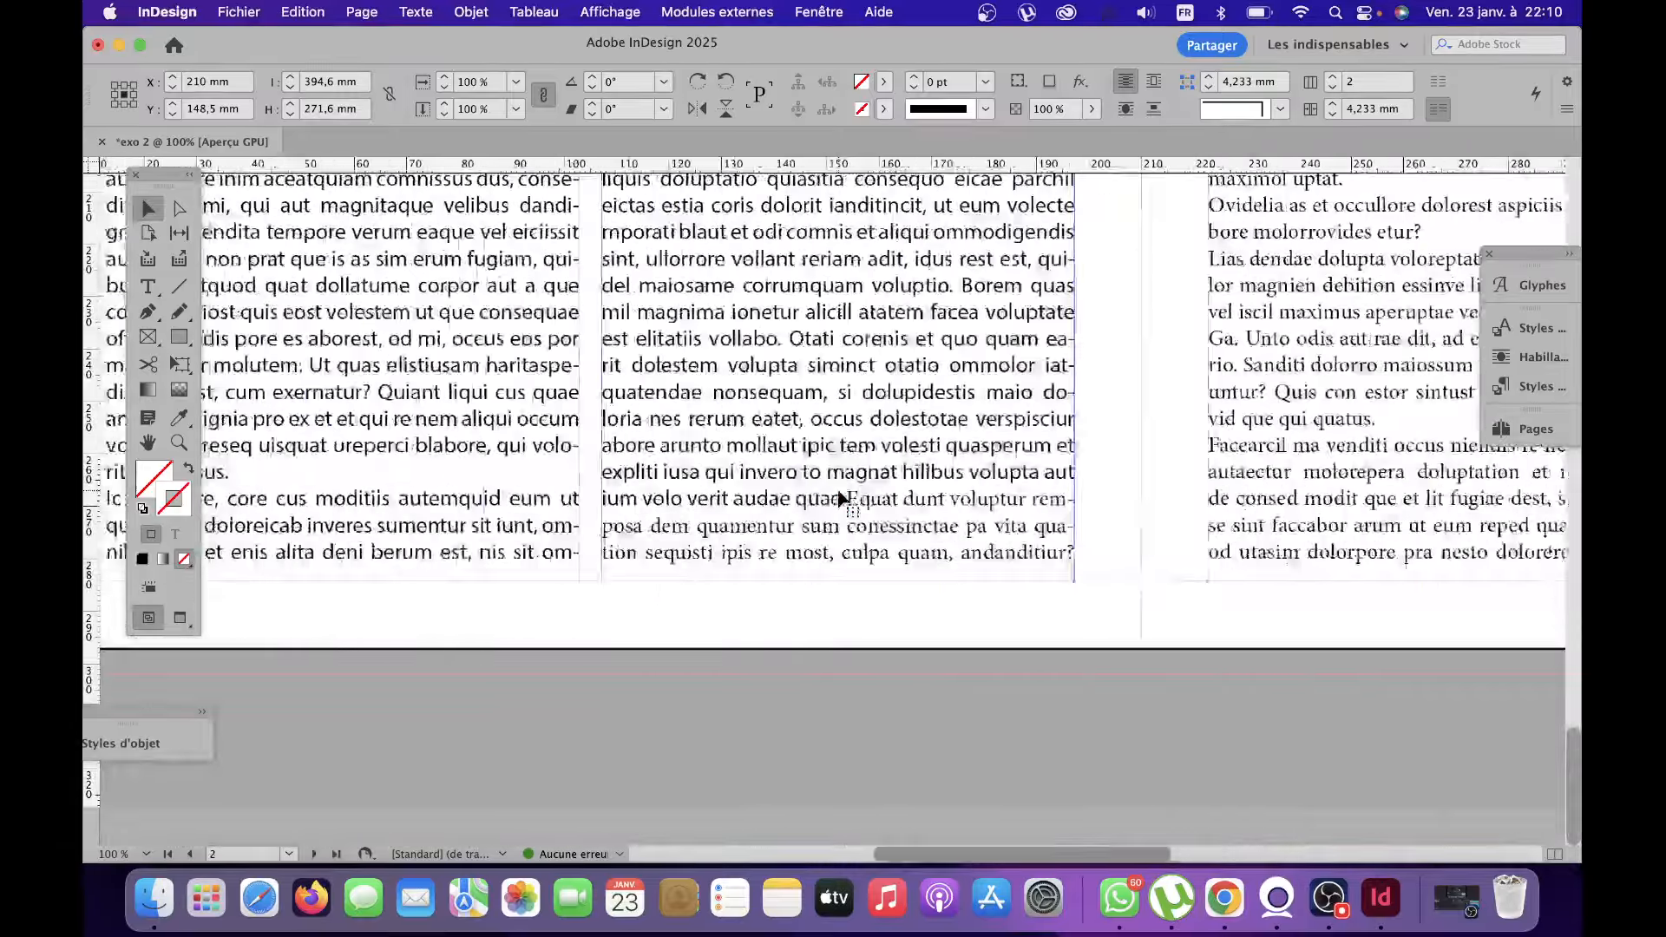
pyautogui.hscroll(-7, 840, 498)
pyautogui.hscroll(20, 838, 496)
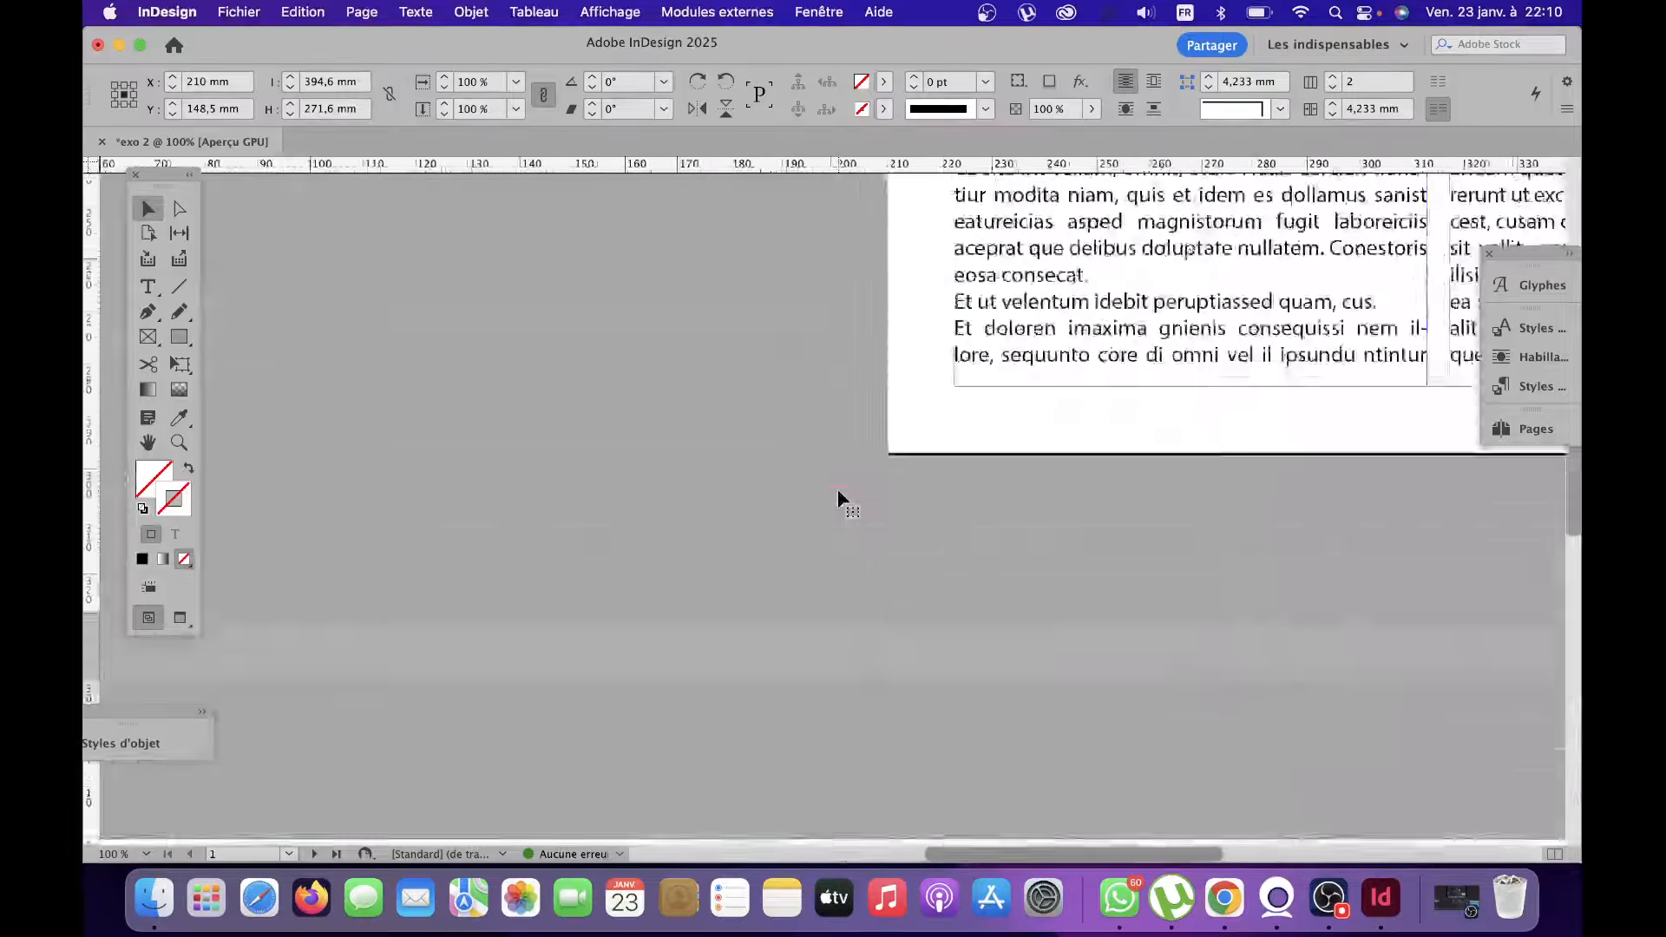
pyautogui.scroll(10, 839, 497)
pyautogui.scroll(5, 837, 487)
pyautogui.hscroll(-15, 837, 488)
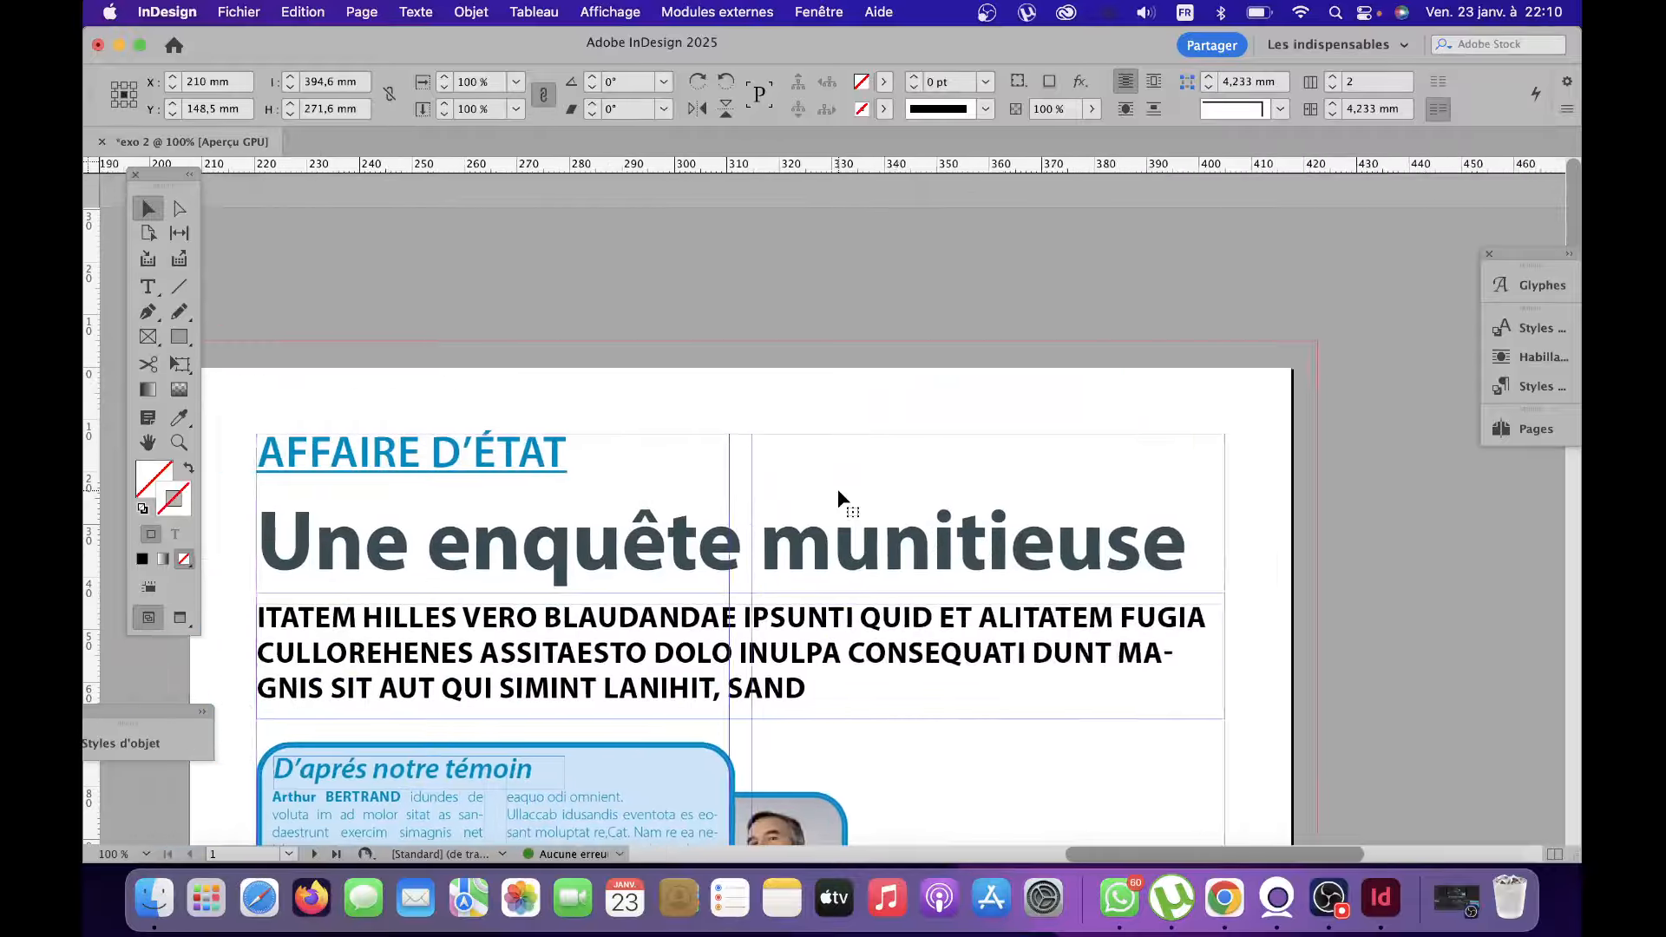
pyautogui.scroll(-4, 836, 487)
pyautogui.scroll(-15, 837, 487)
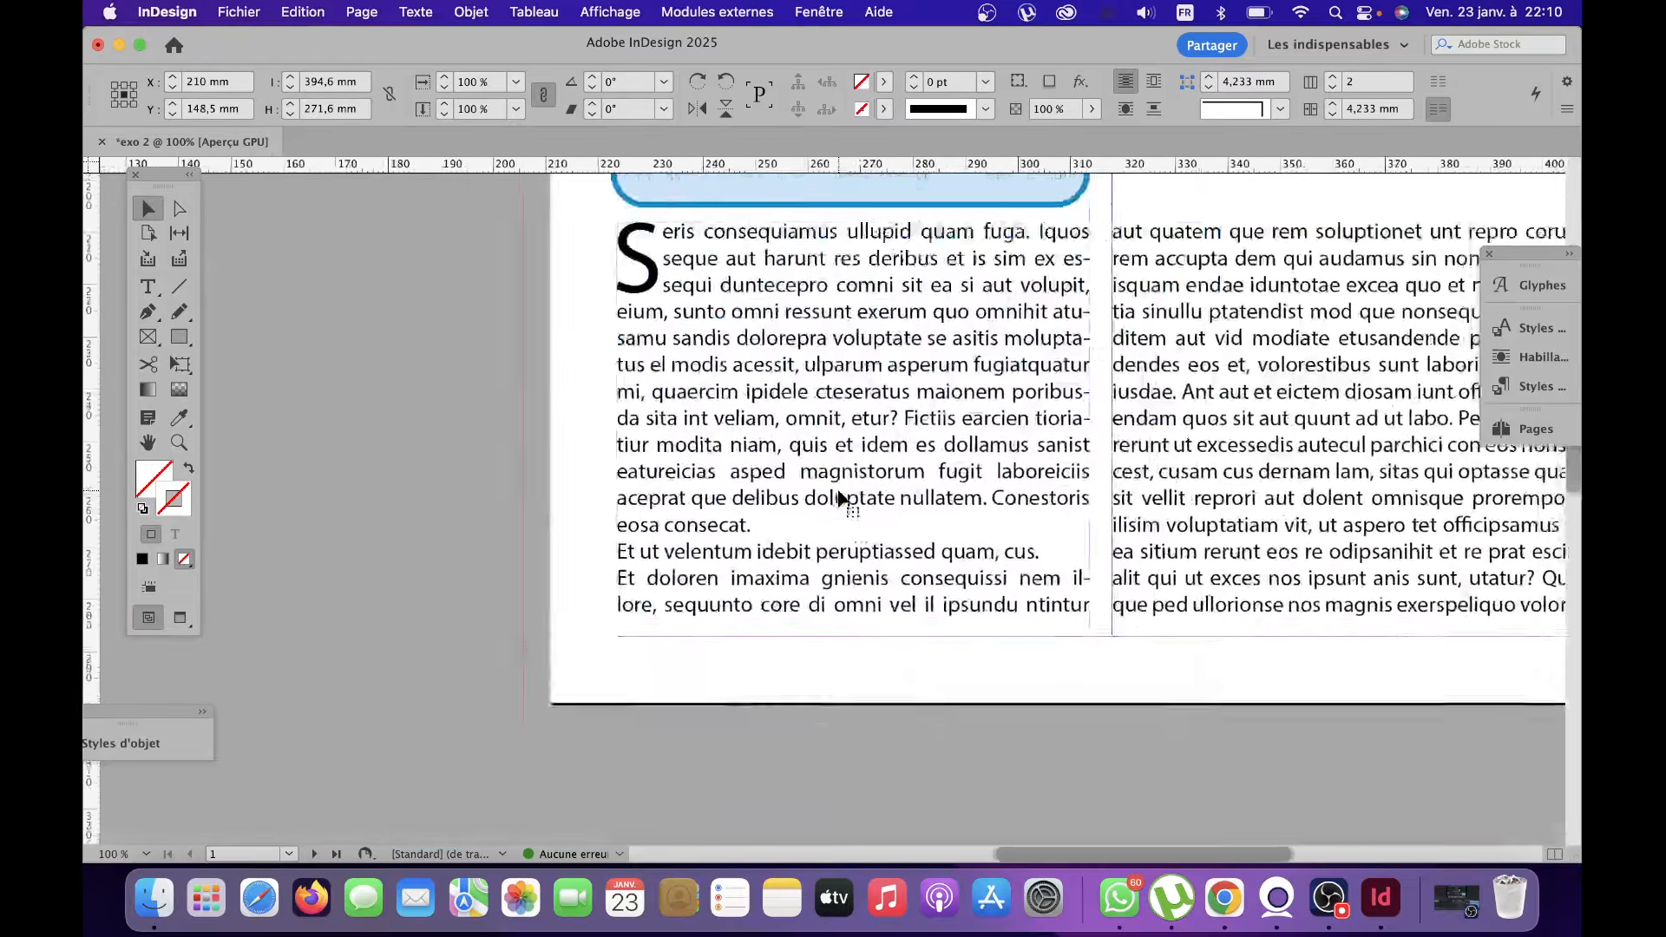
pyautogui.hscroll(3, 837, 488)
pyautogui.scroll(-20, 838, 496)
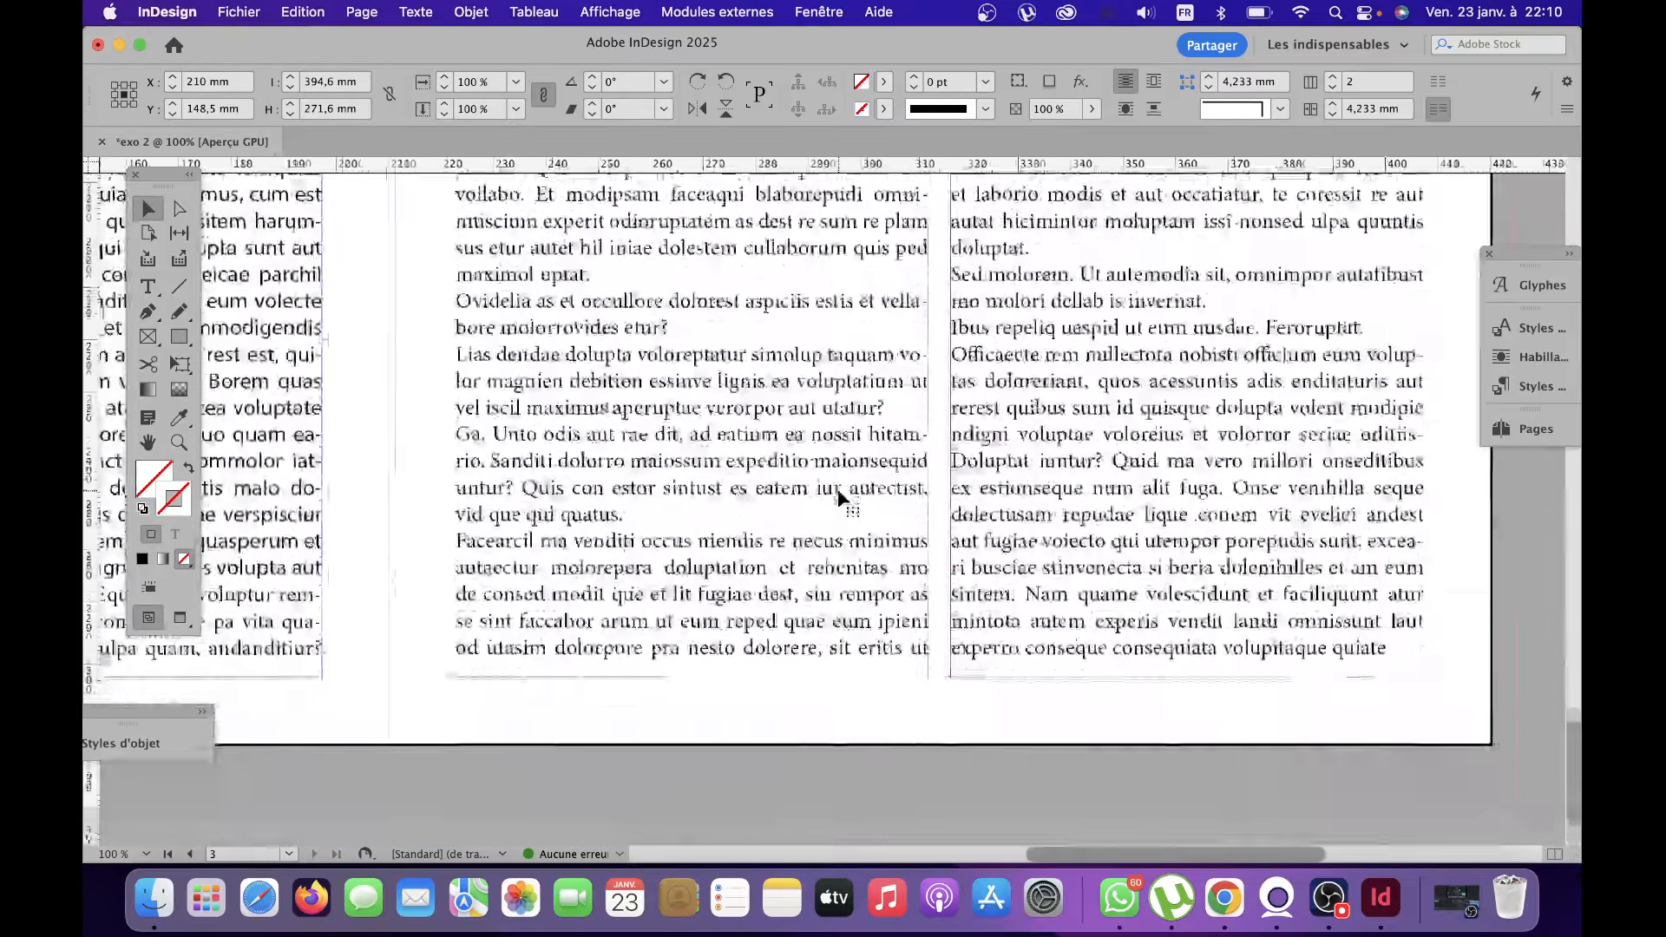
pyautogui.scroll(15, 838, 496)
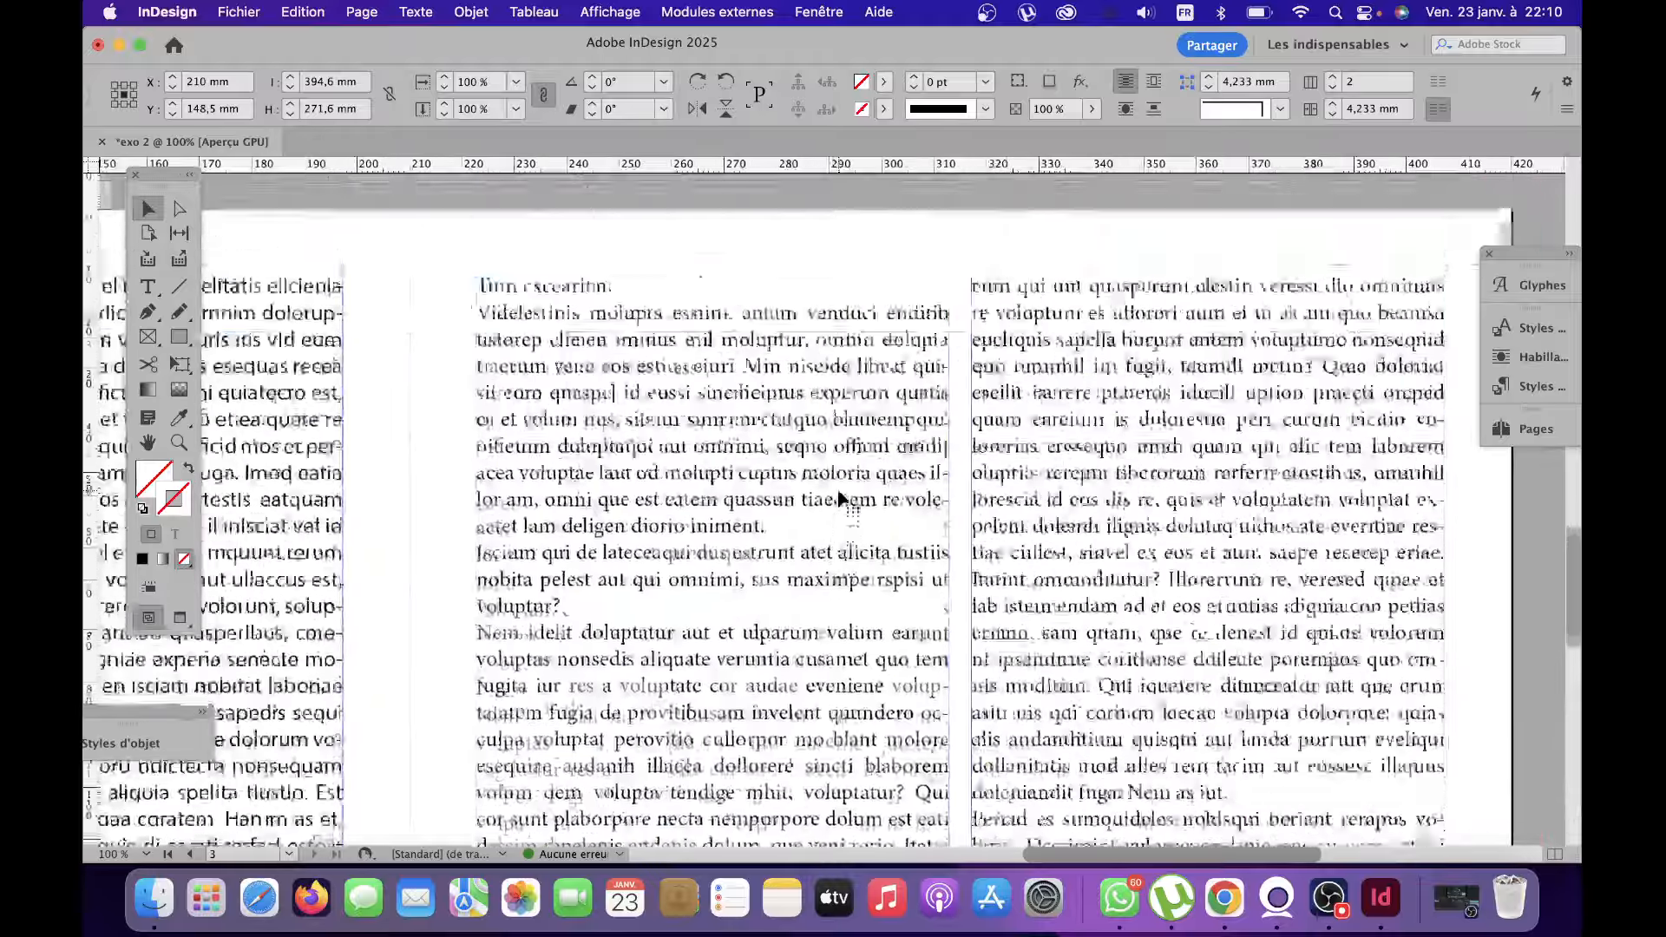
pyautogui.scroll(-6, 838, 497)
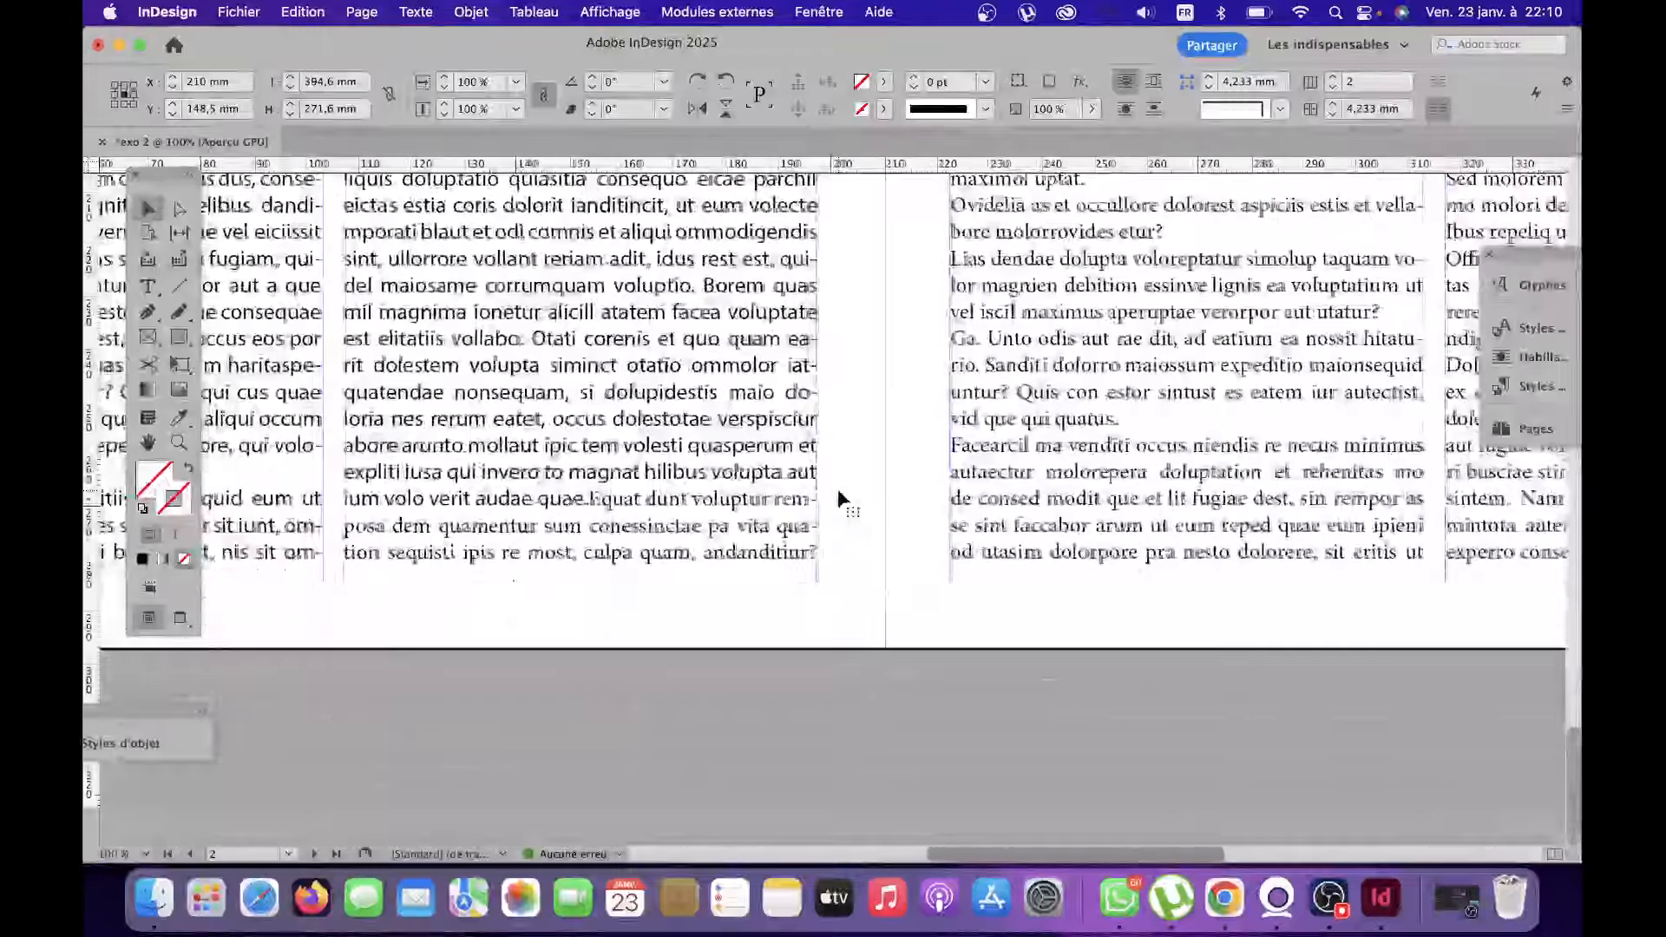
pyautogui.click(868, 636)
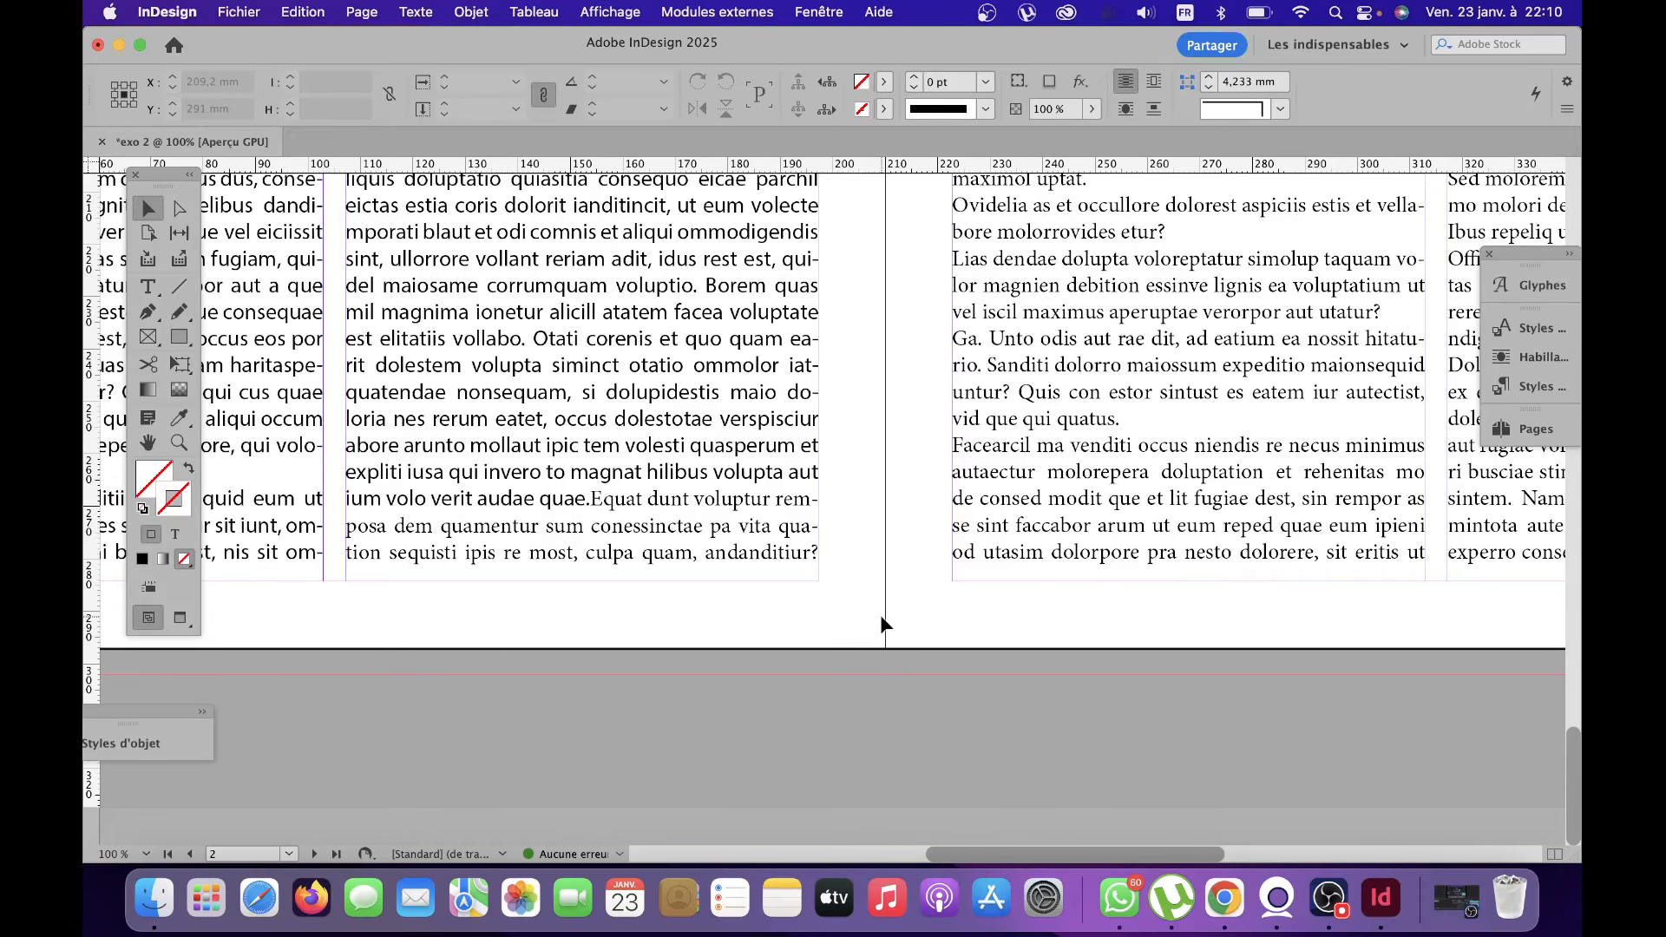
pyautogui.scroll(15, 868, 526)
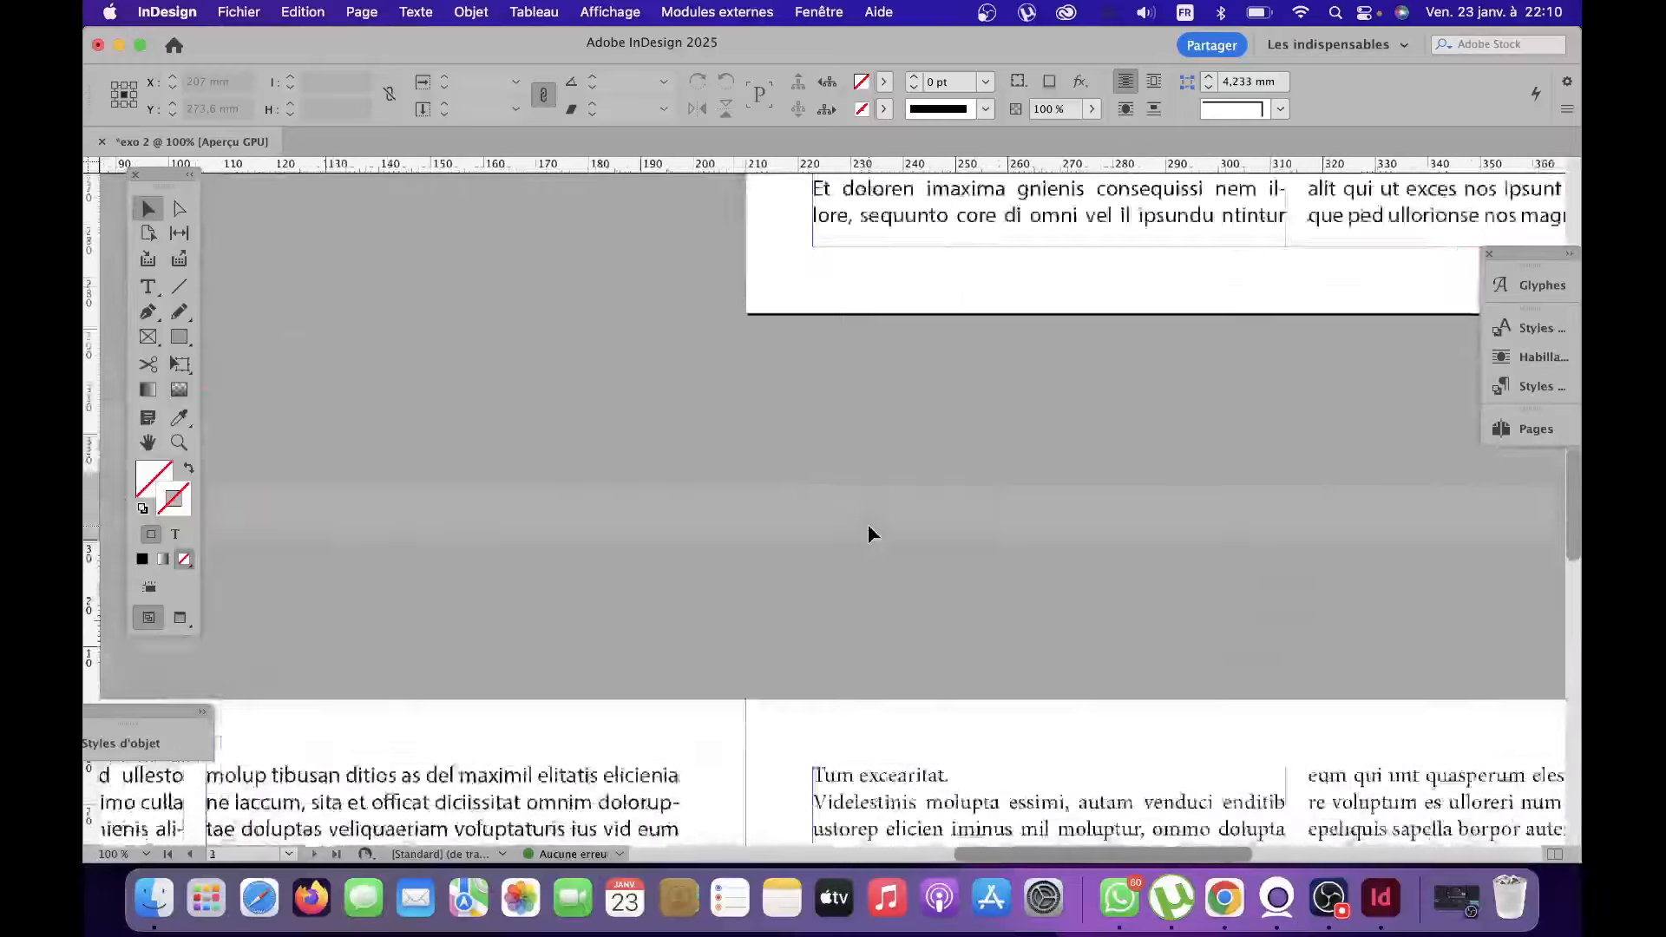
pyautogui.scroll(7, 871, 531)
pyautogui.scroll(-17, 871, 531)
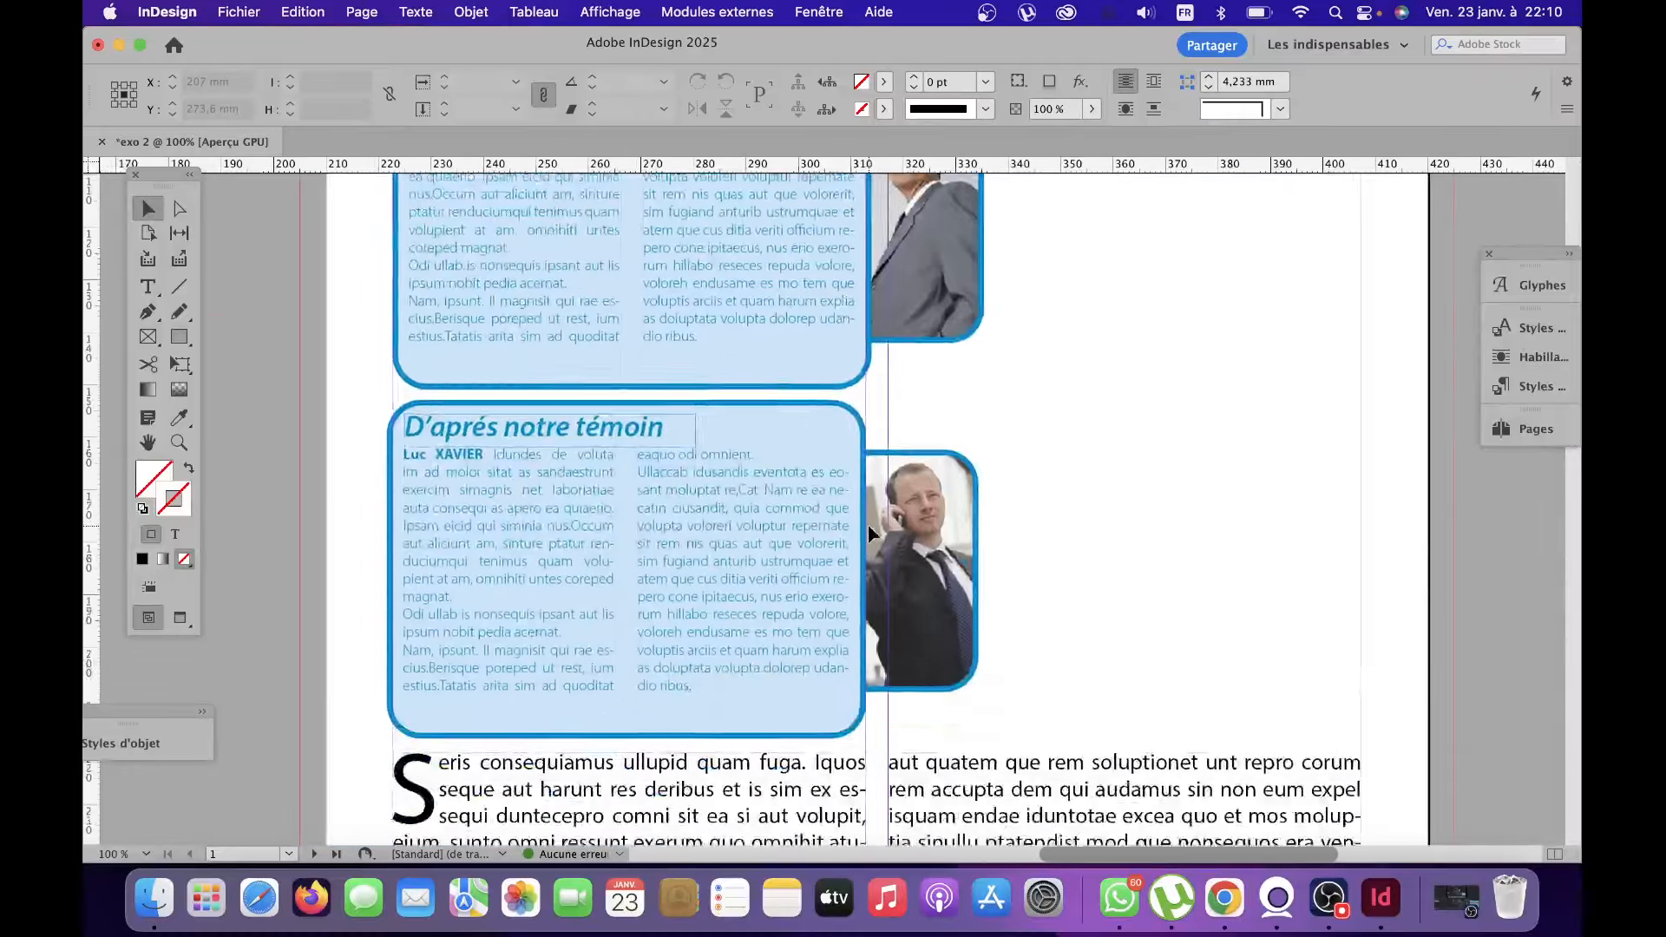
pyautogui.scroll(-20, 871, 533)
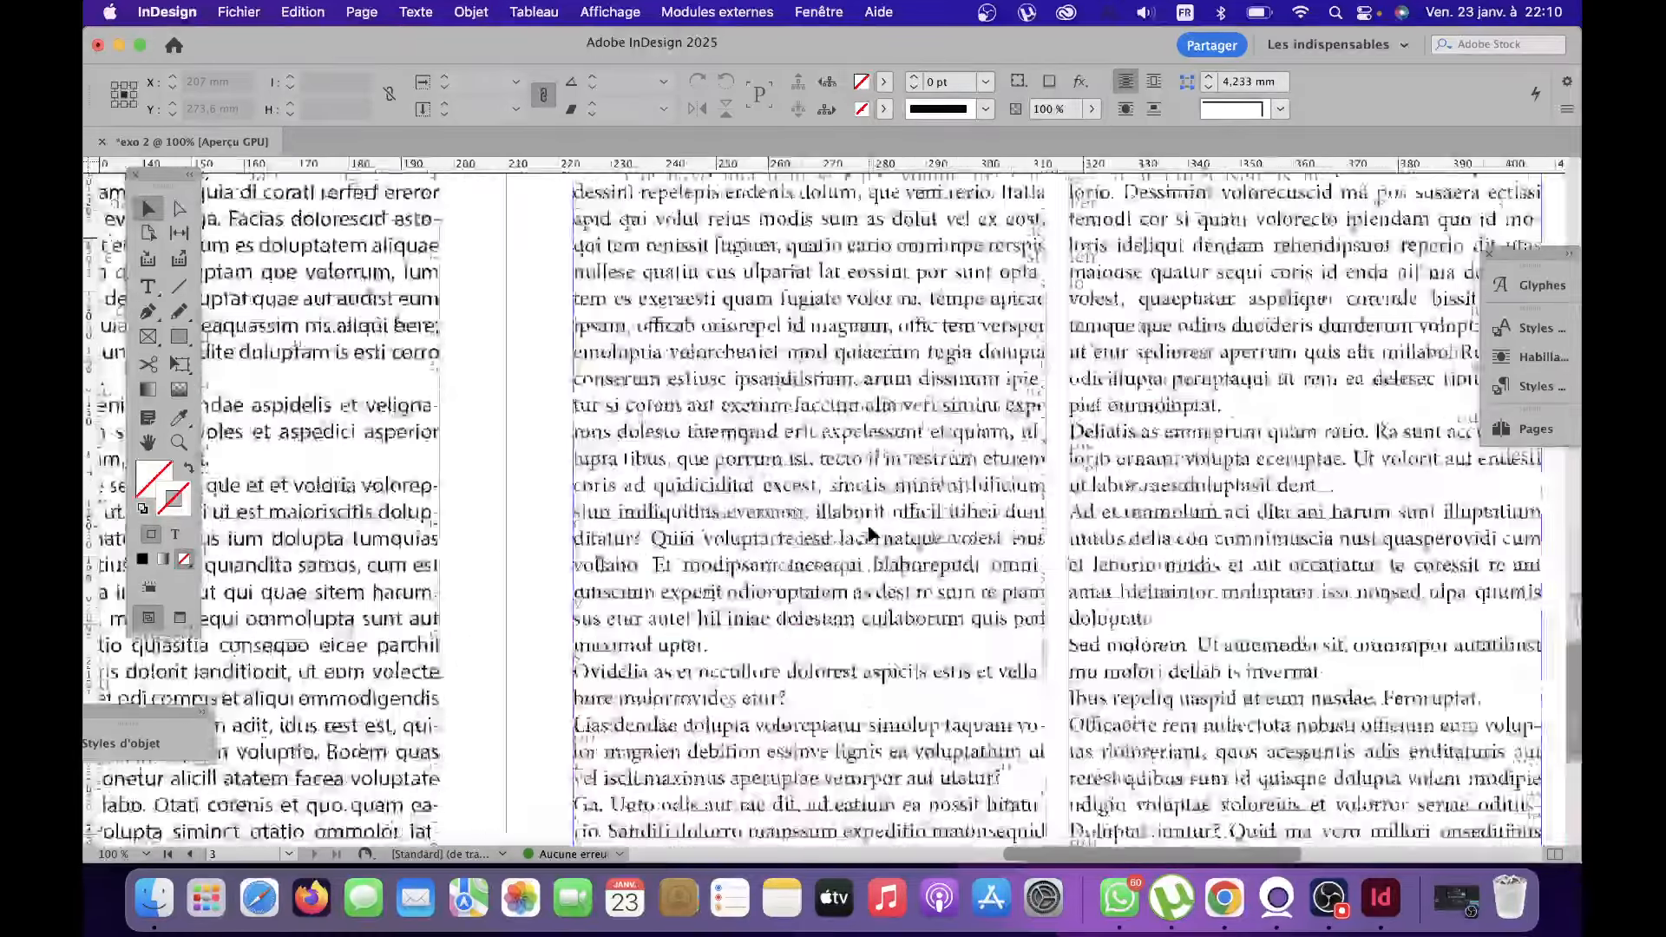
pyautogui.scroll(-5, 870, 532)
pyautogui.scroll(5, 869, 531)
pyautogui.hscroll(8, 869, 528)
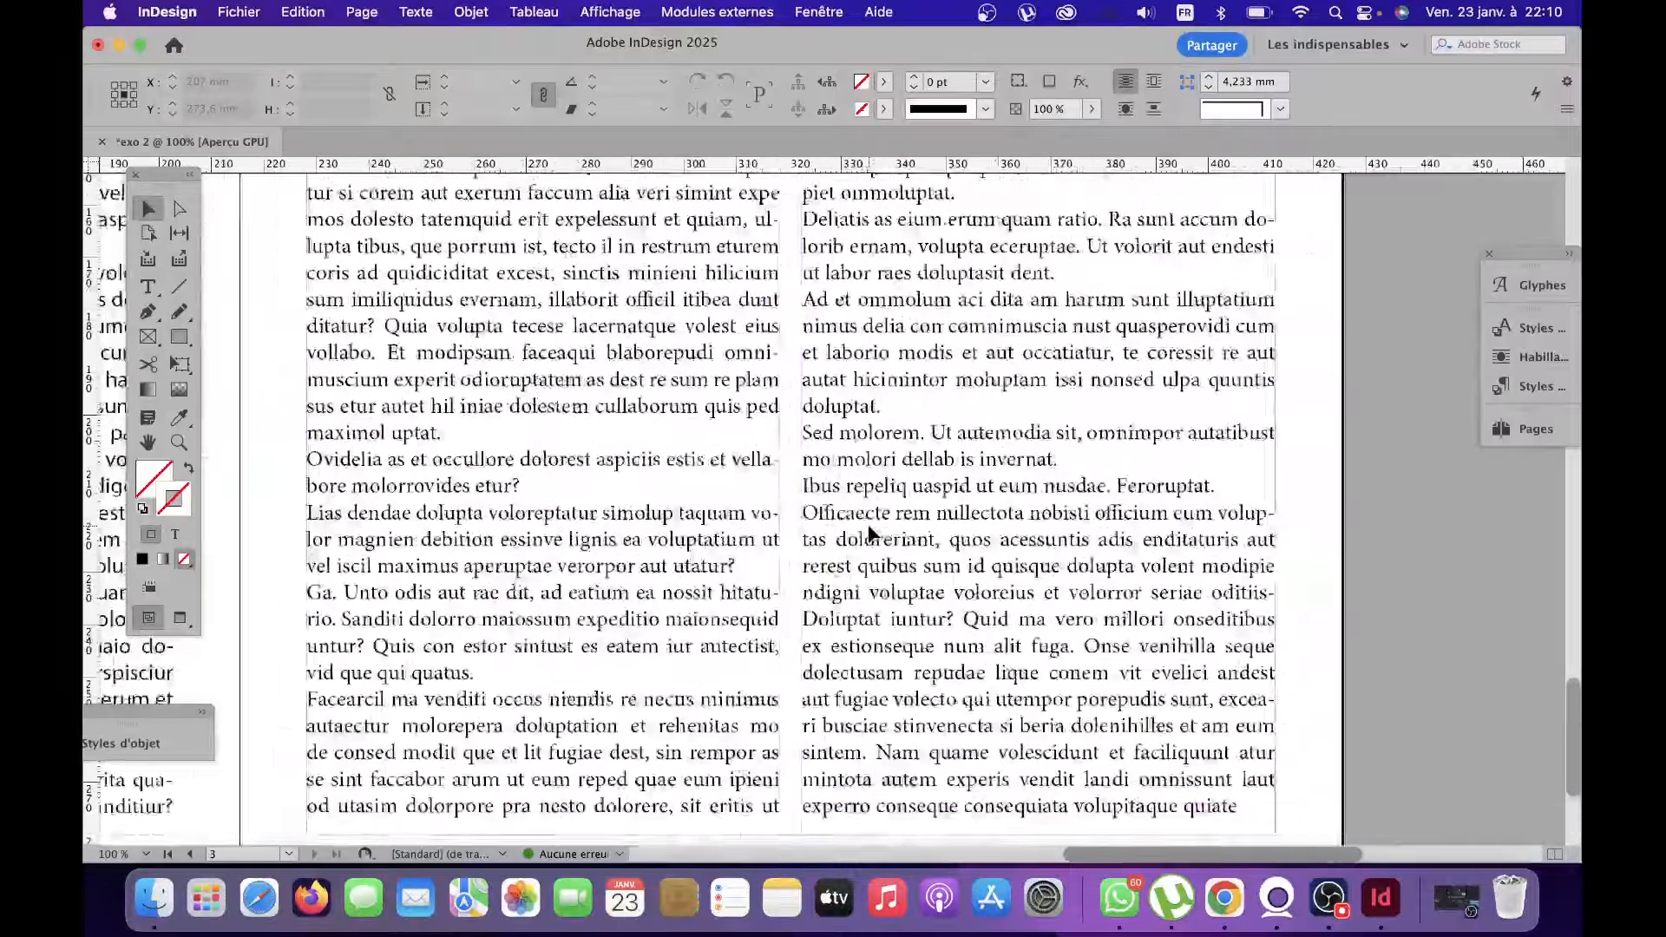
pyautogui.scroll(-5, 868, 531)
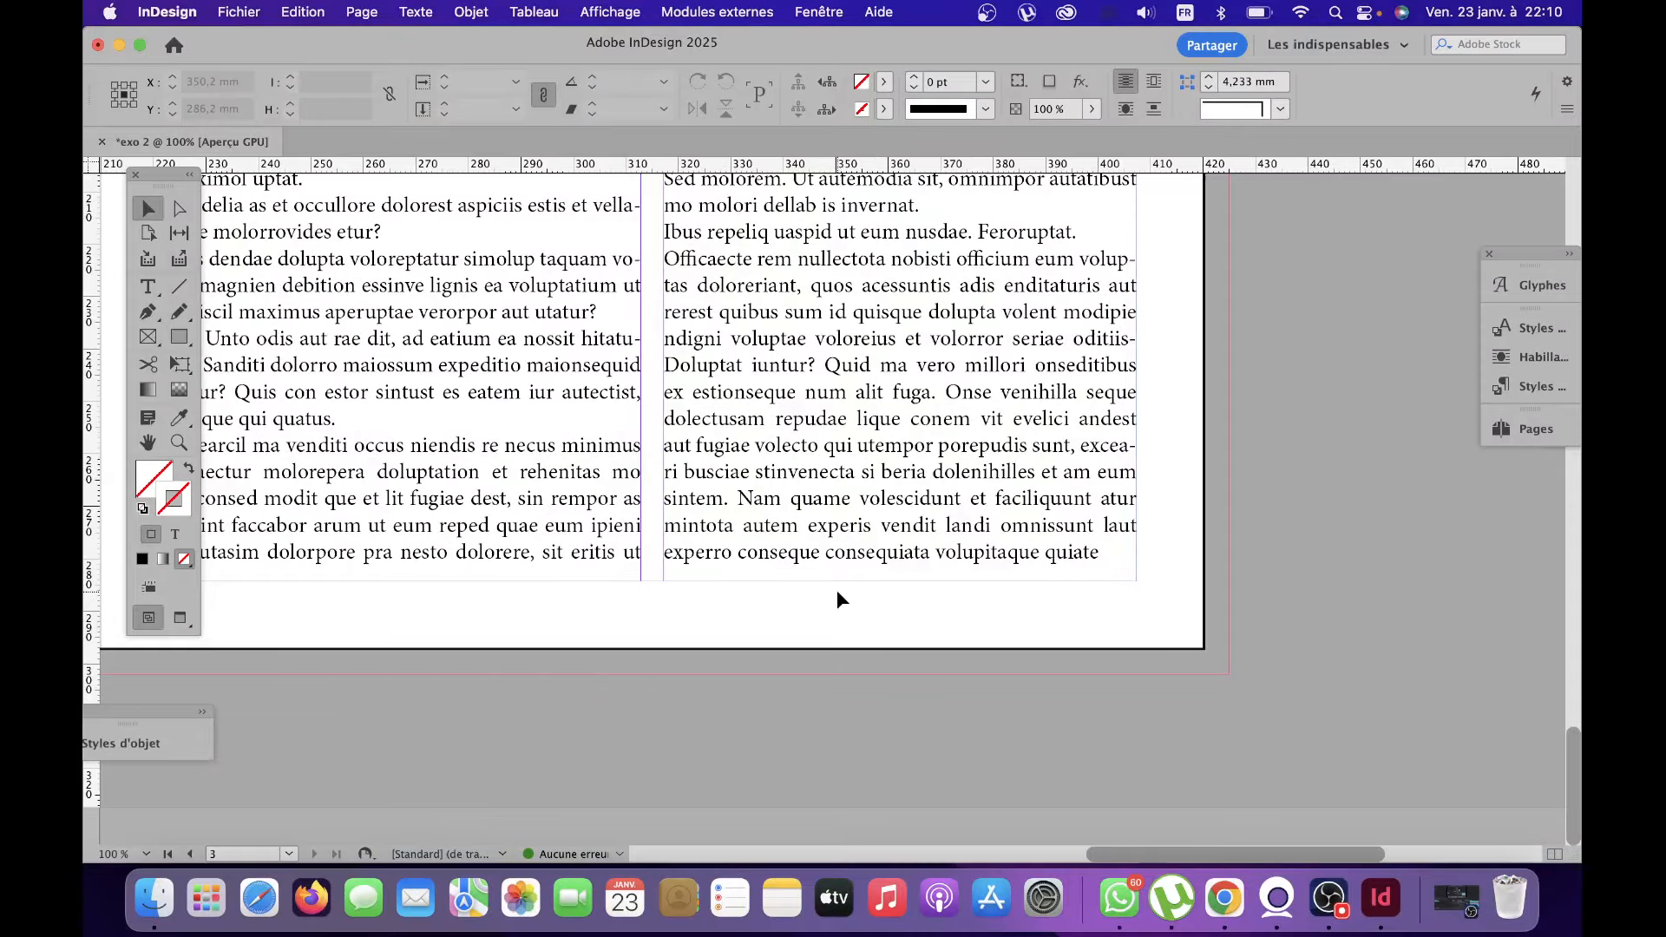
pyautogui.hscroll(-18, 847, 651)
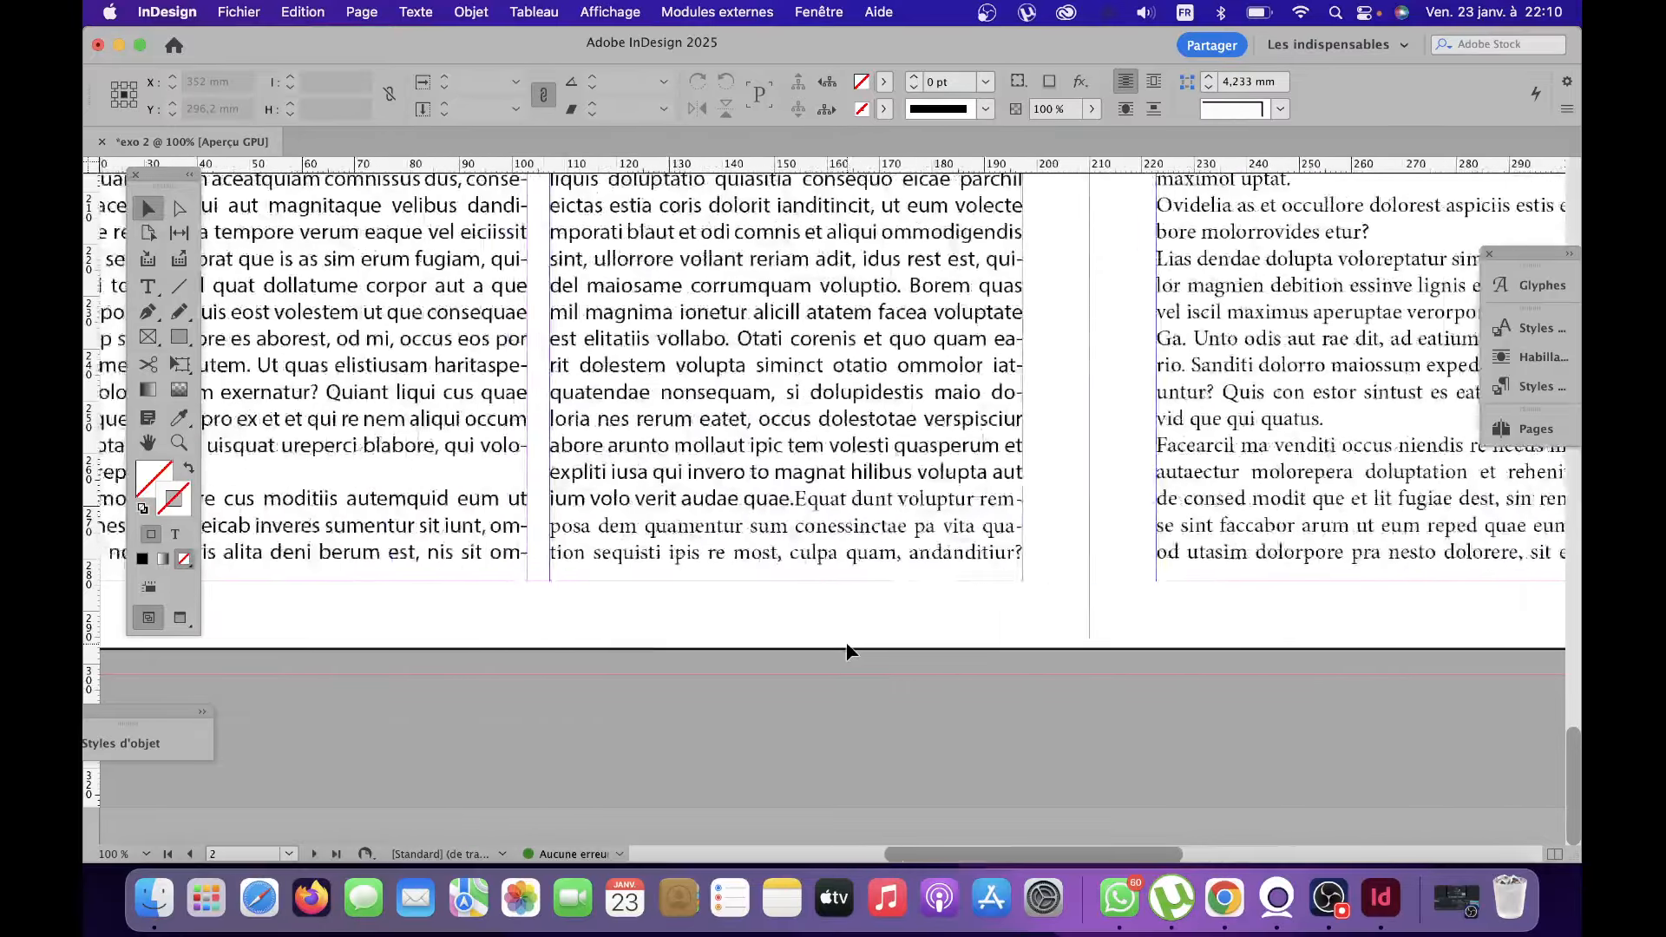
pyautogui.hscroll(-3, 847, 651)
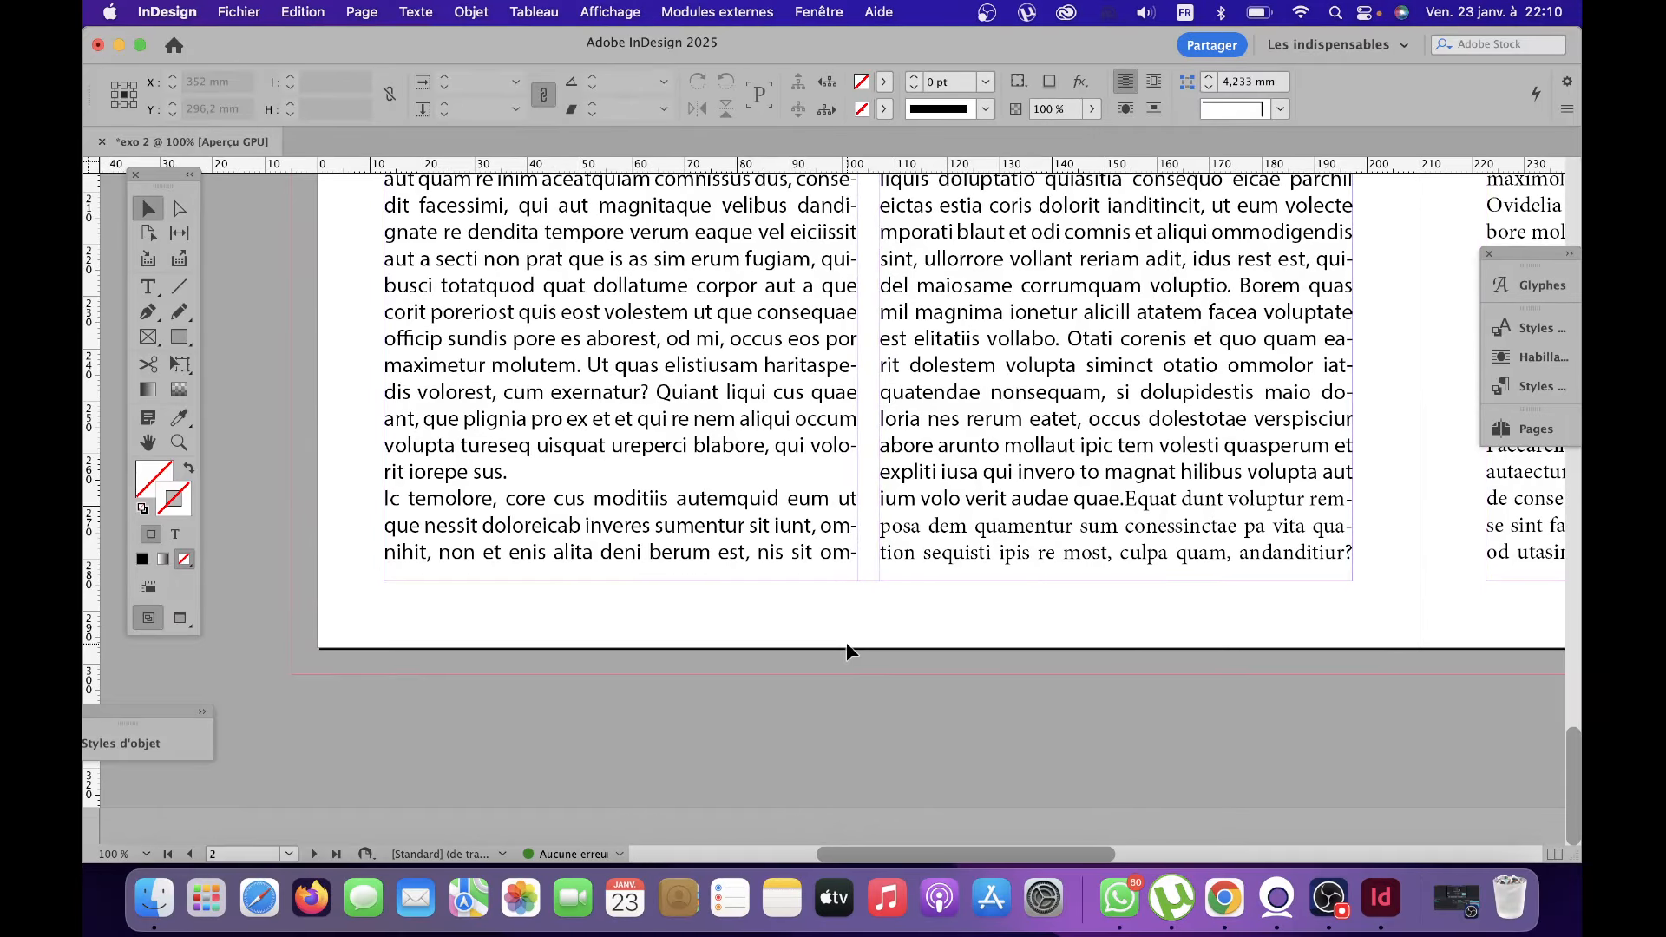
pyautogui.click(1328, 898)
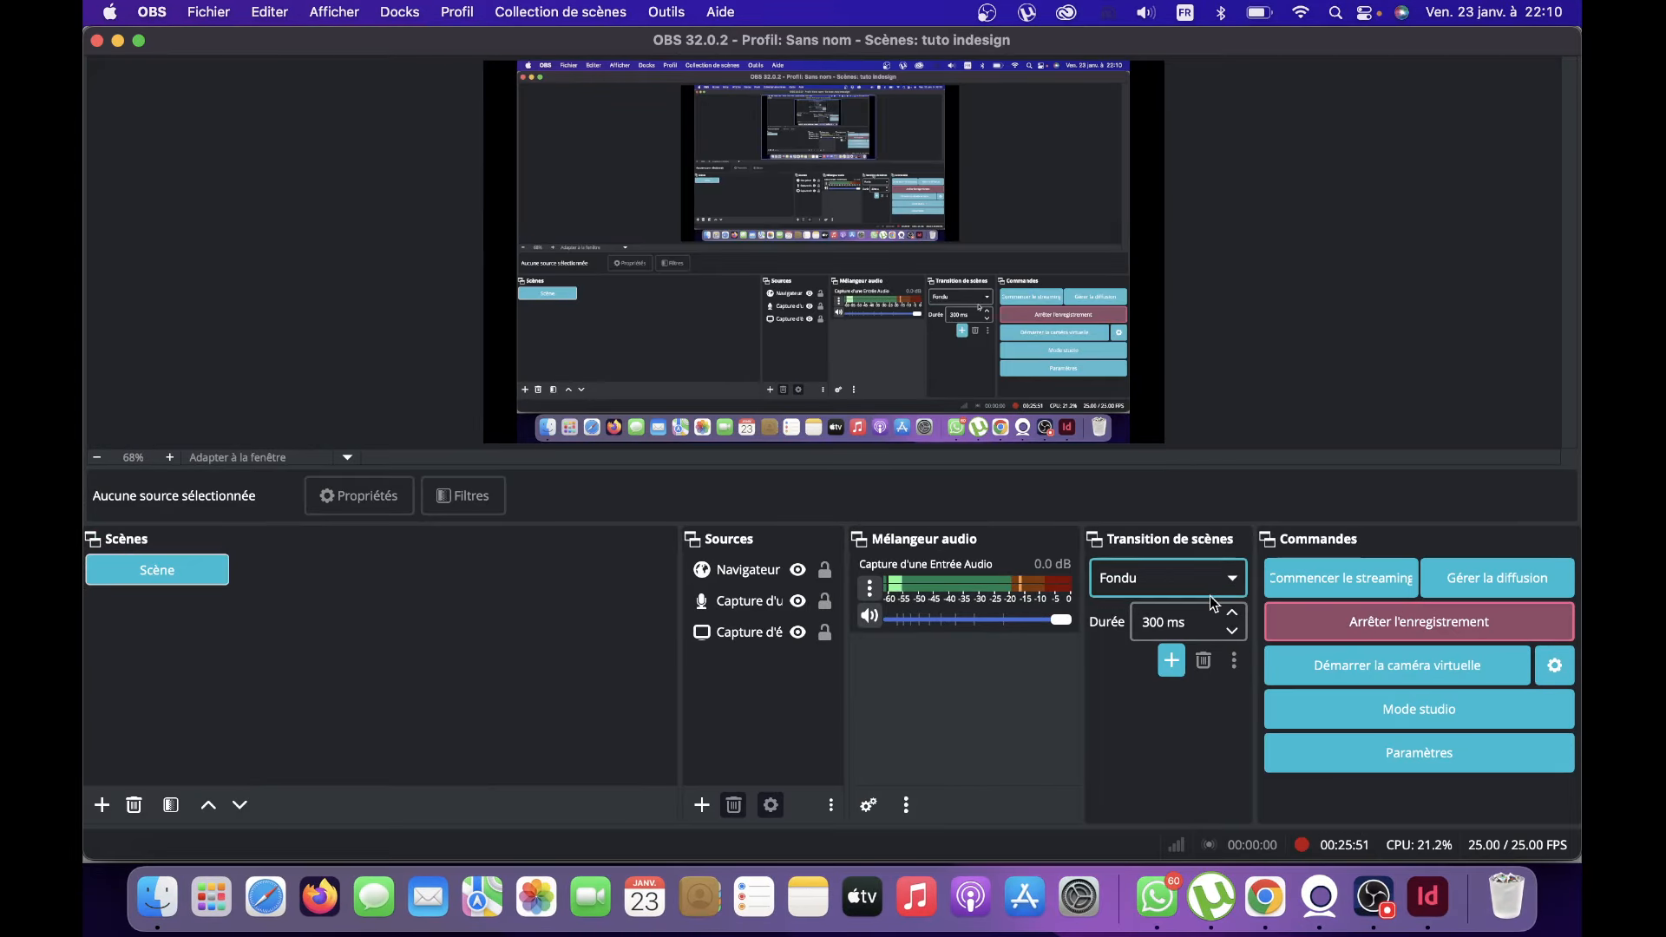
pyautogui.click(1356, 626)
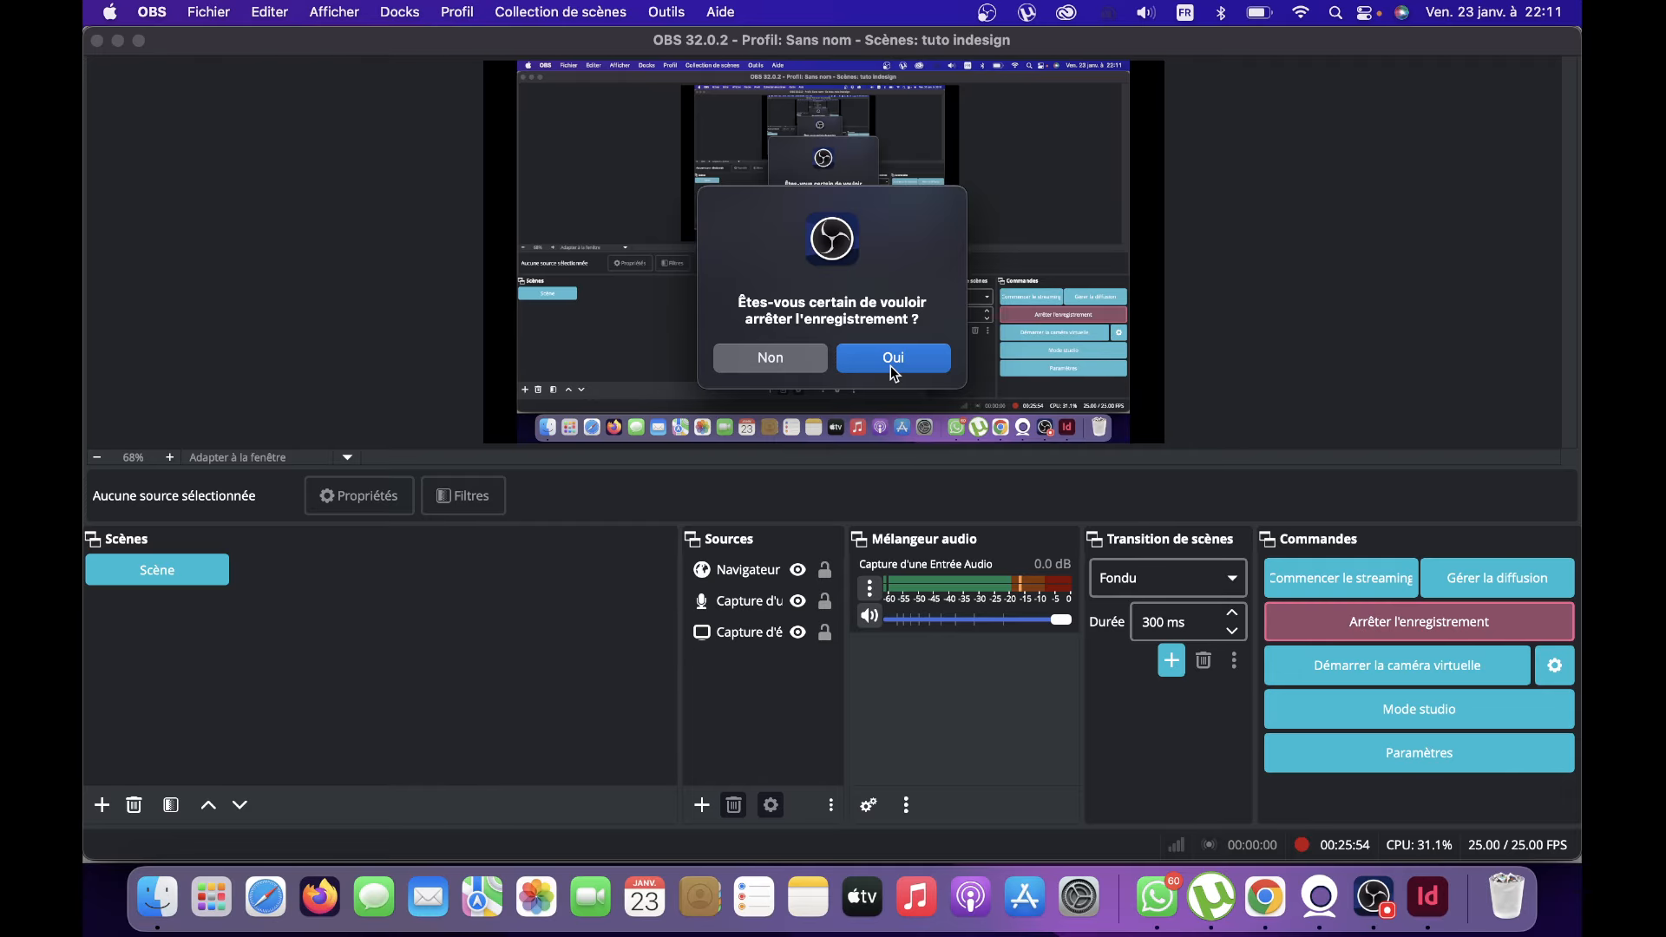